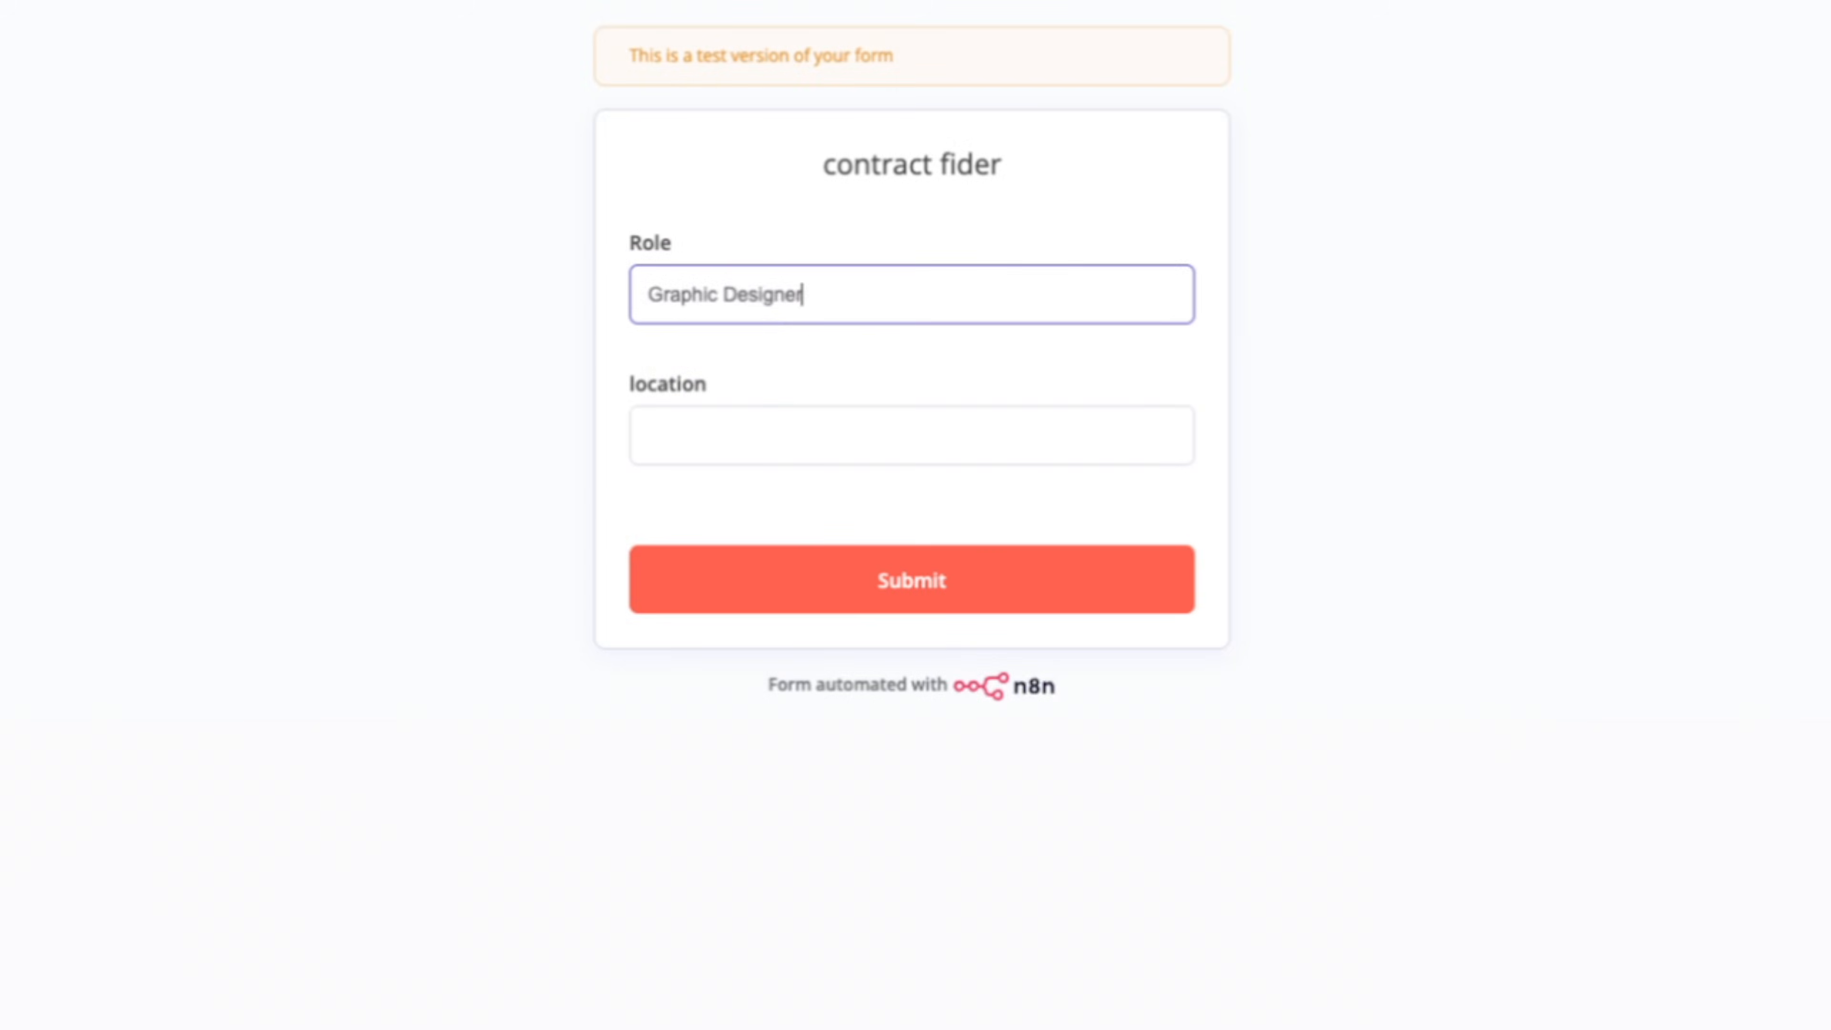
Enter India as the location in the contract finder form.
{"action": "left_click", "coordinate": [794, 435]}
{"action": "type", "text": "India"}
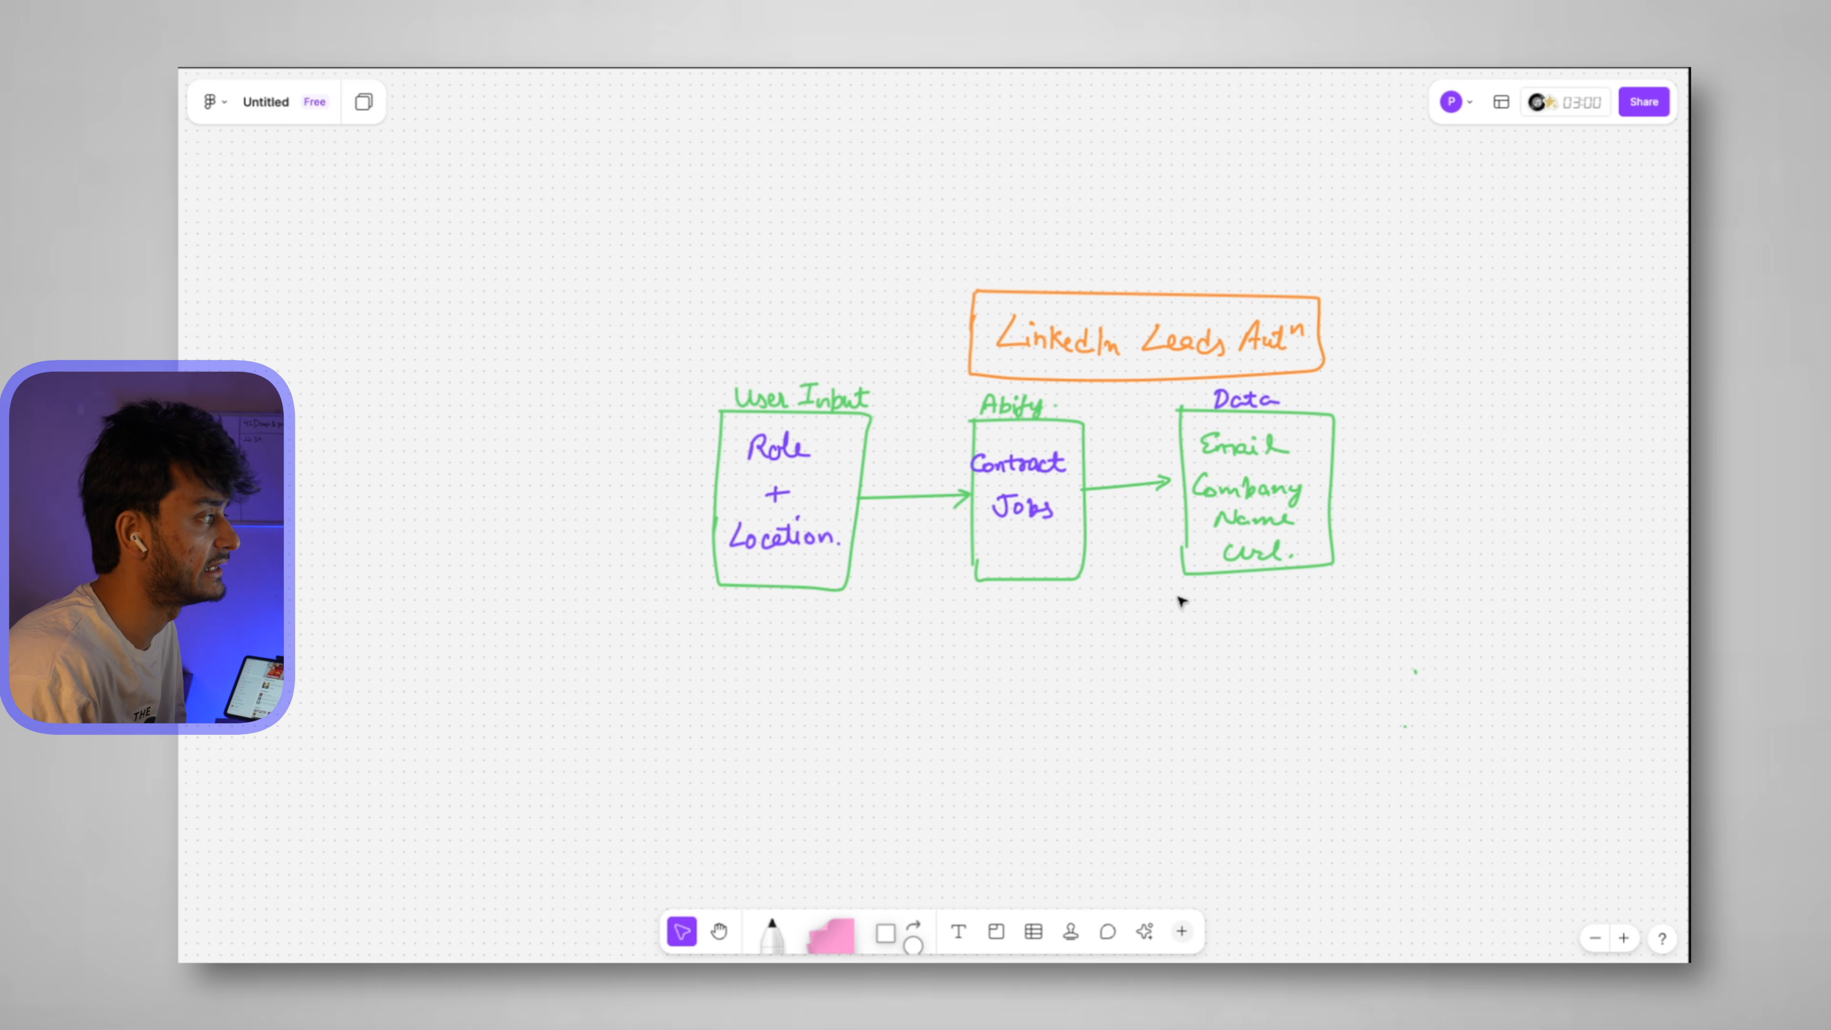
{"action": "scroll", "coordinate": [1166, 457], "scroll_direction": "up", "scroll_amount": 5}
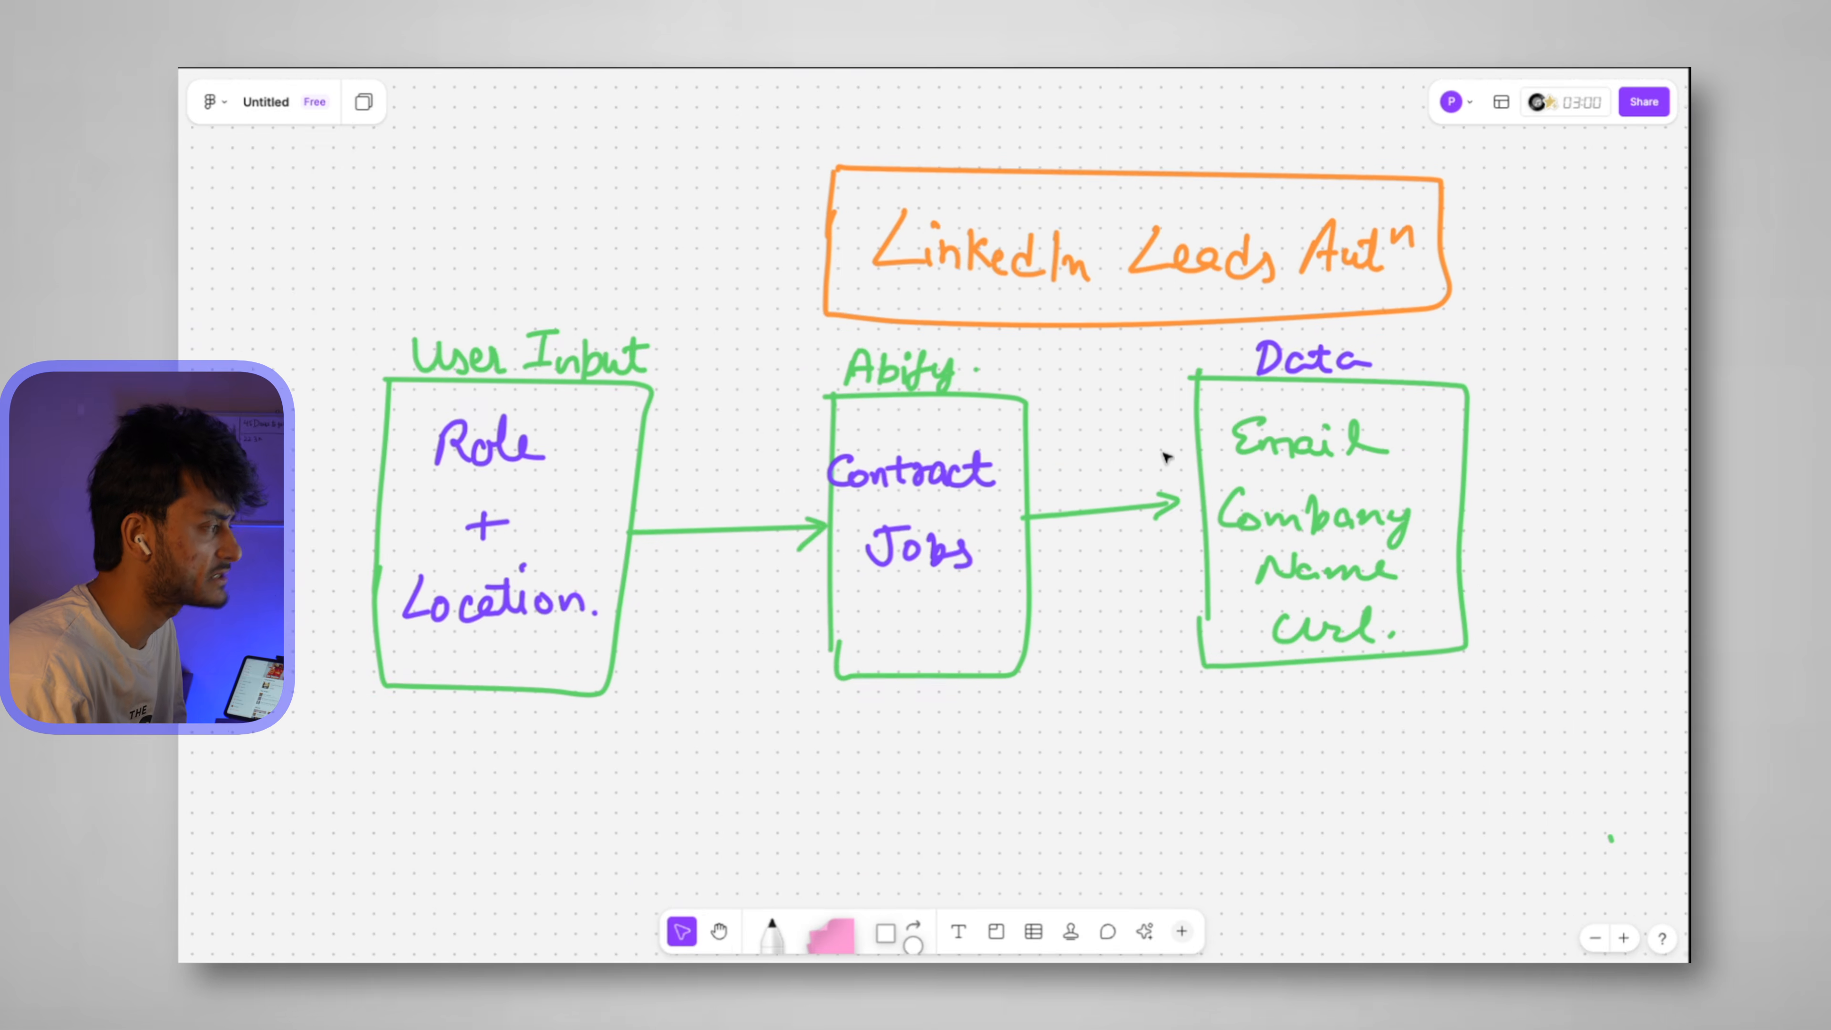
{"action": "scroll", "coordinate": [1166, 456], "scroll_direction": "left", "scroll_amount": 3}
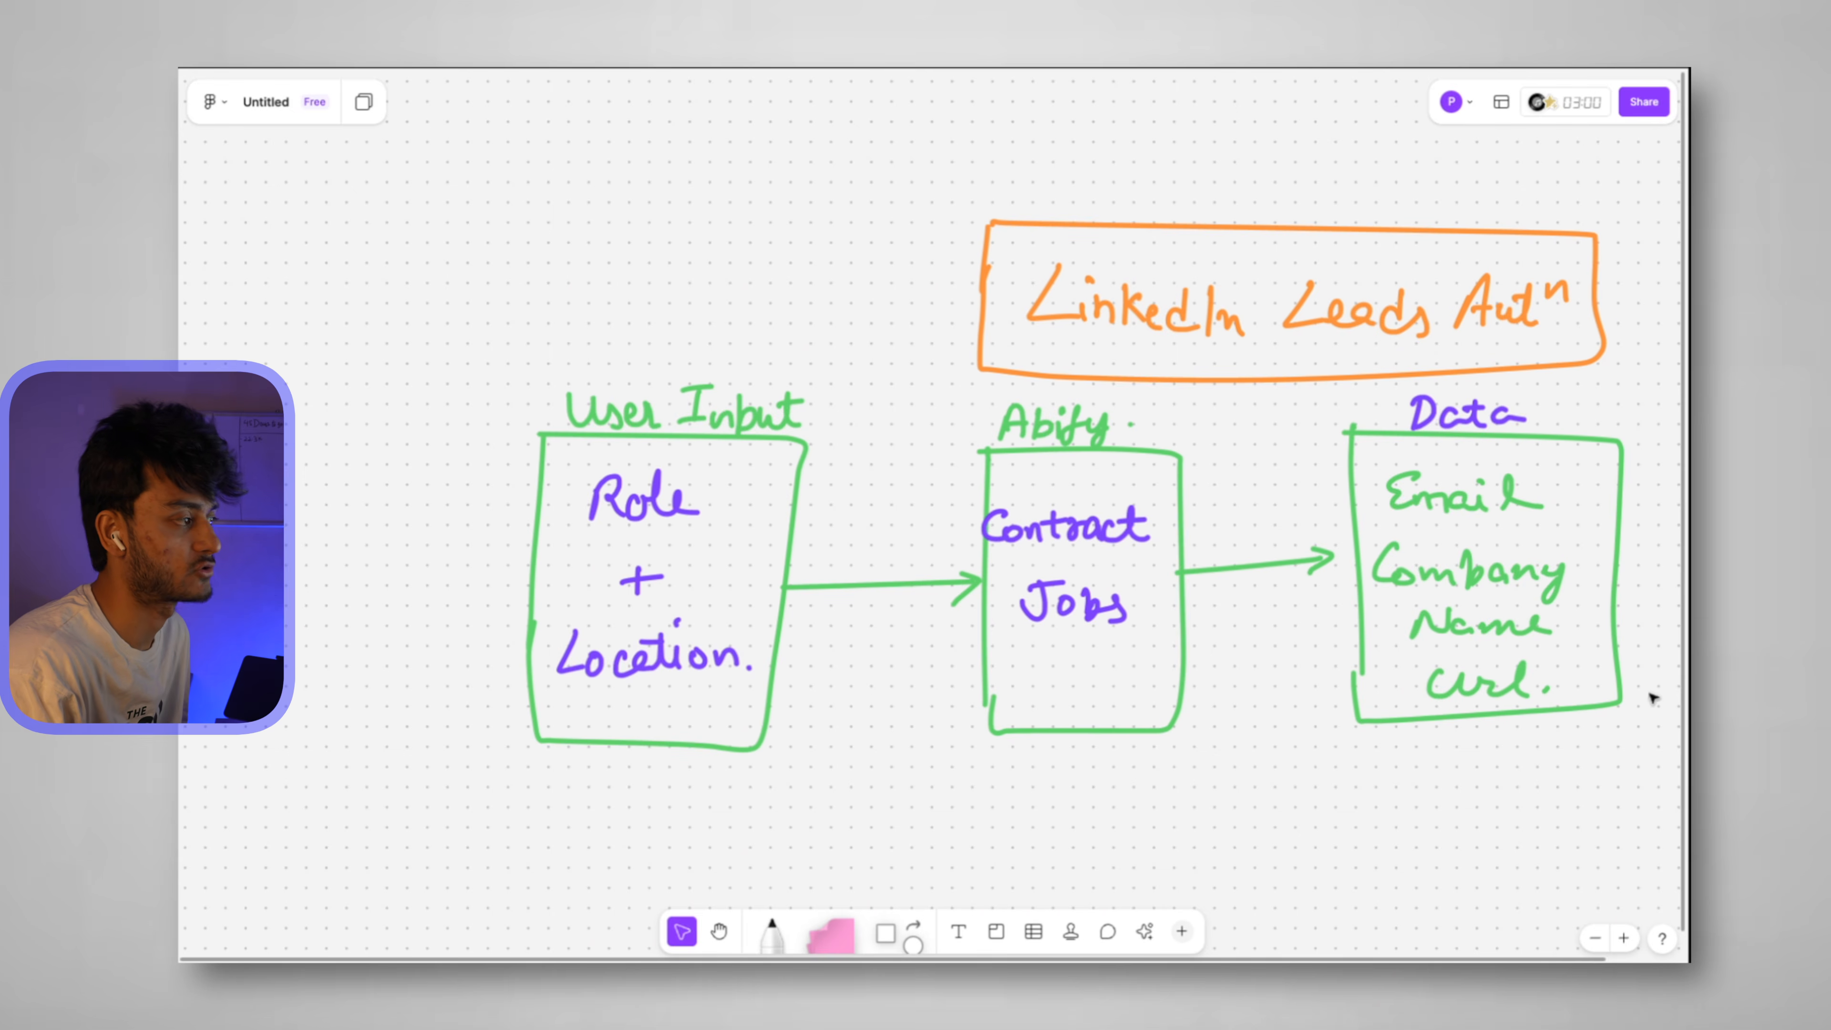
{"action": "key", "text": "minus"}
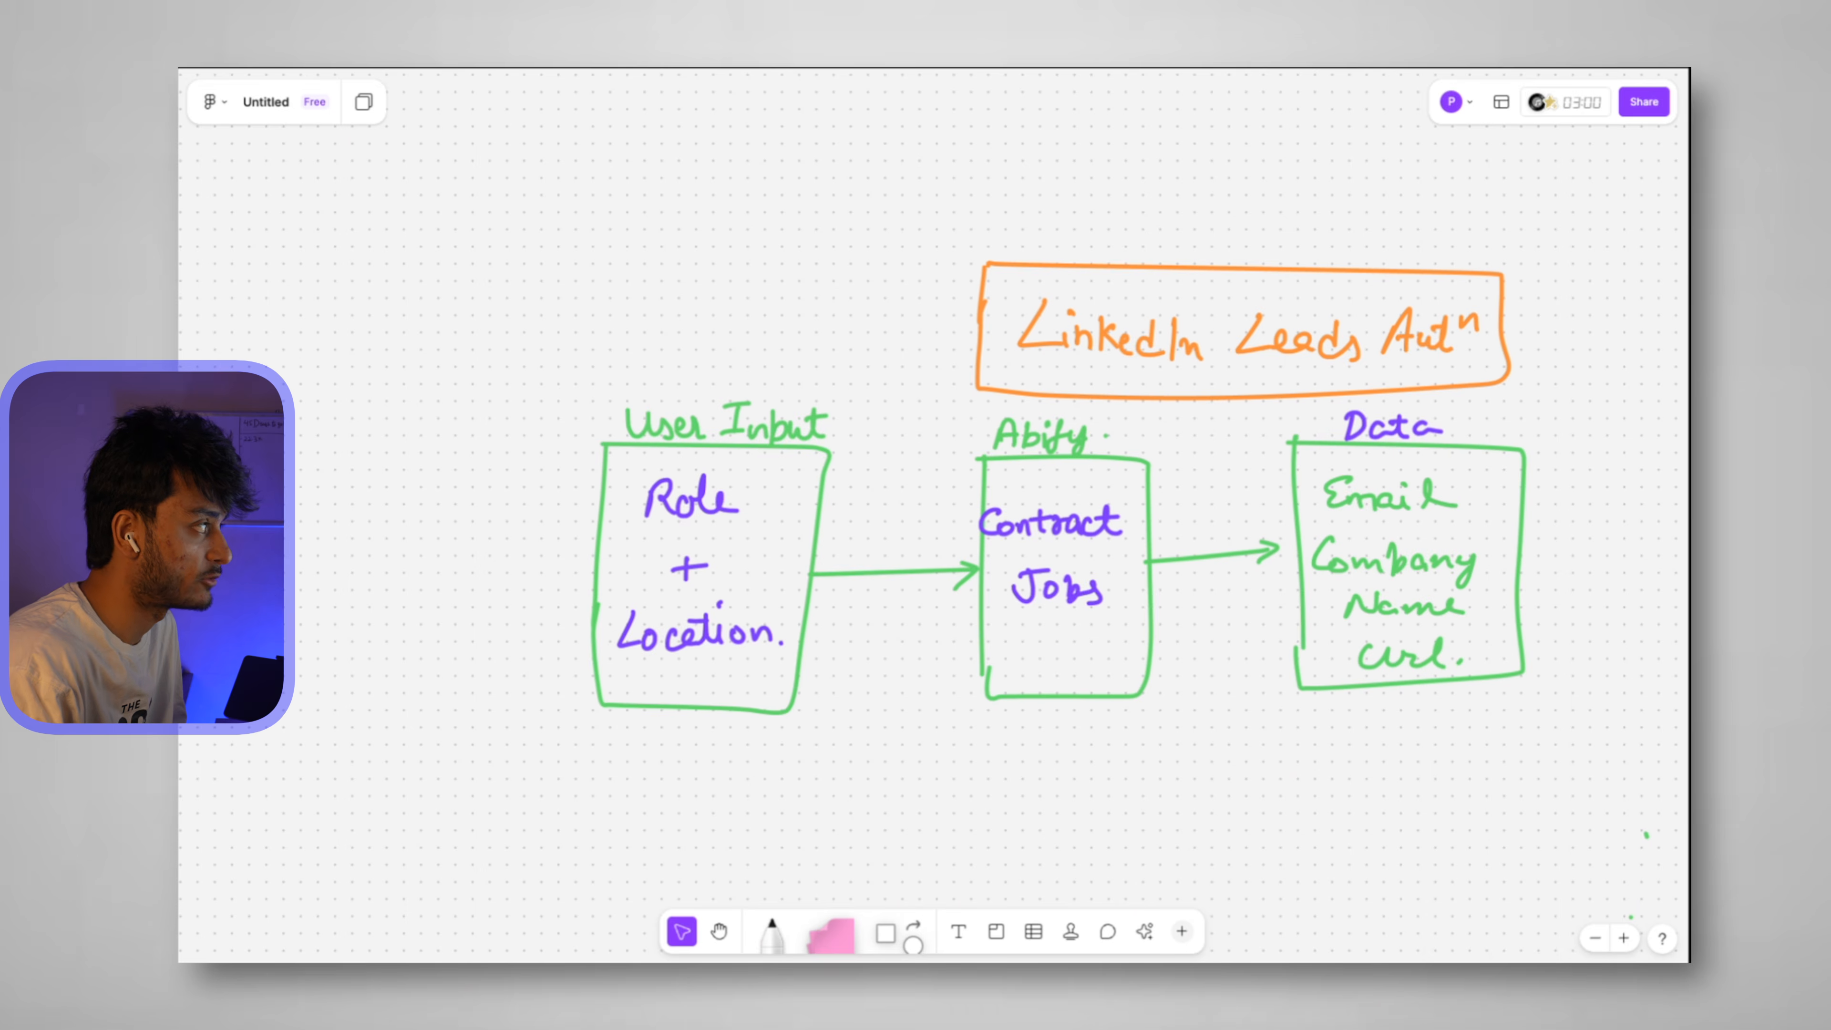
Switch to the n8n workflow and examine its nodes from the form trigger through to the Google Sheets row update.
{"action": "left_click", "coordinate": [1161, 67]}
{"action": "scroll", "coordinate": [1099, 349], "scroll_direction": "left", "scroll_amount": 3}
{"action": "scroll", "coordinate": [1099, 349], "scroll_direction": "left", "scroll_amount": 3}
{"action": "scroll", "coordinate": [715, 482], "scroll_direction": "up", "scroll_amount": 5}
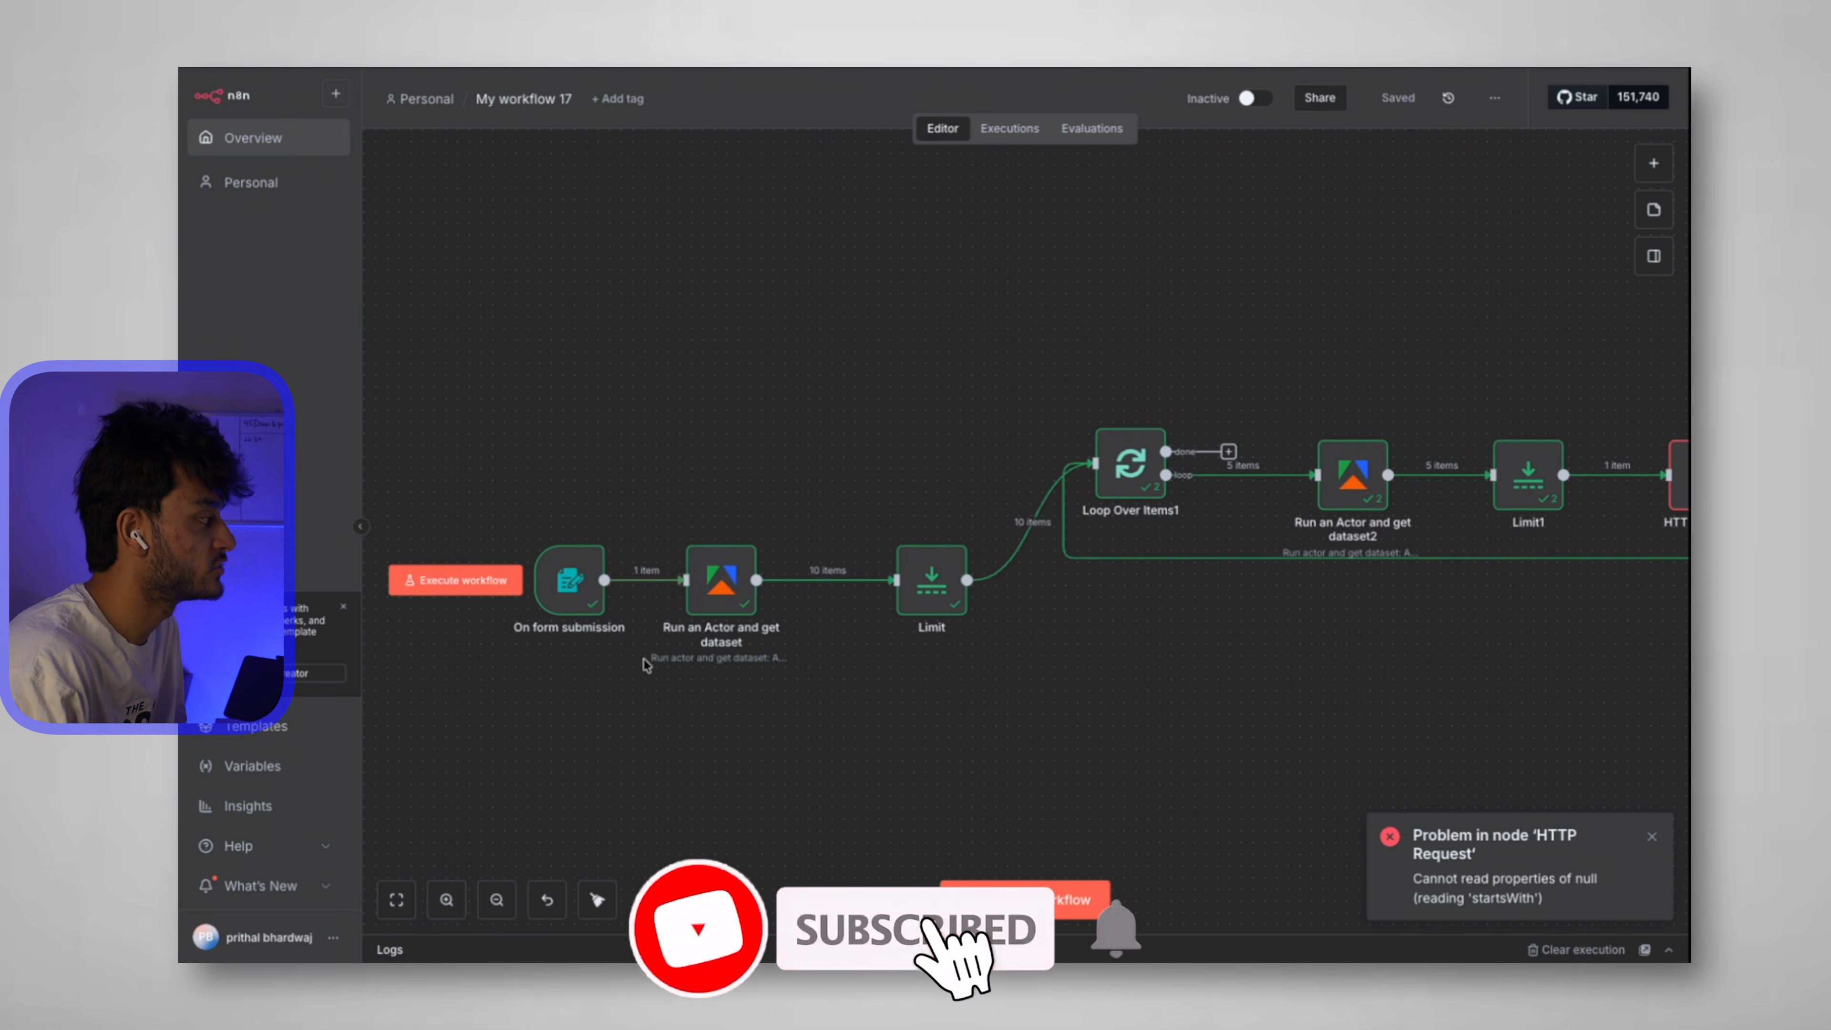
{"action": "scroll", "coordinate": [1179, 567], "scroll_direction": "right", "scroll_amount": 2}
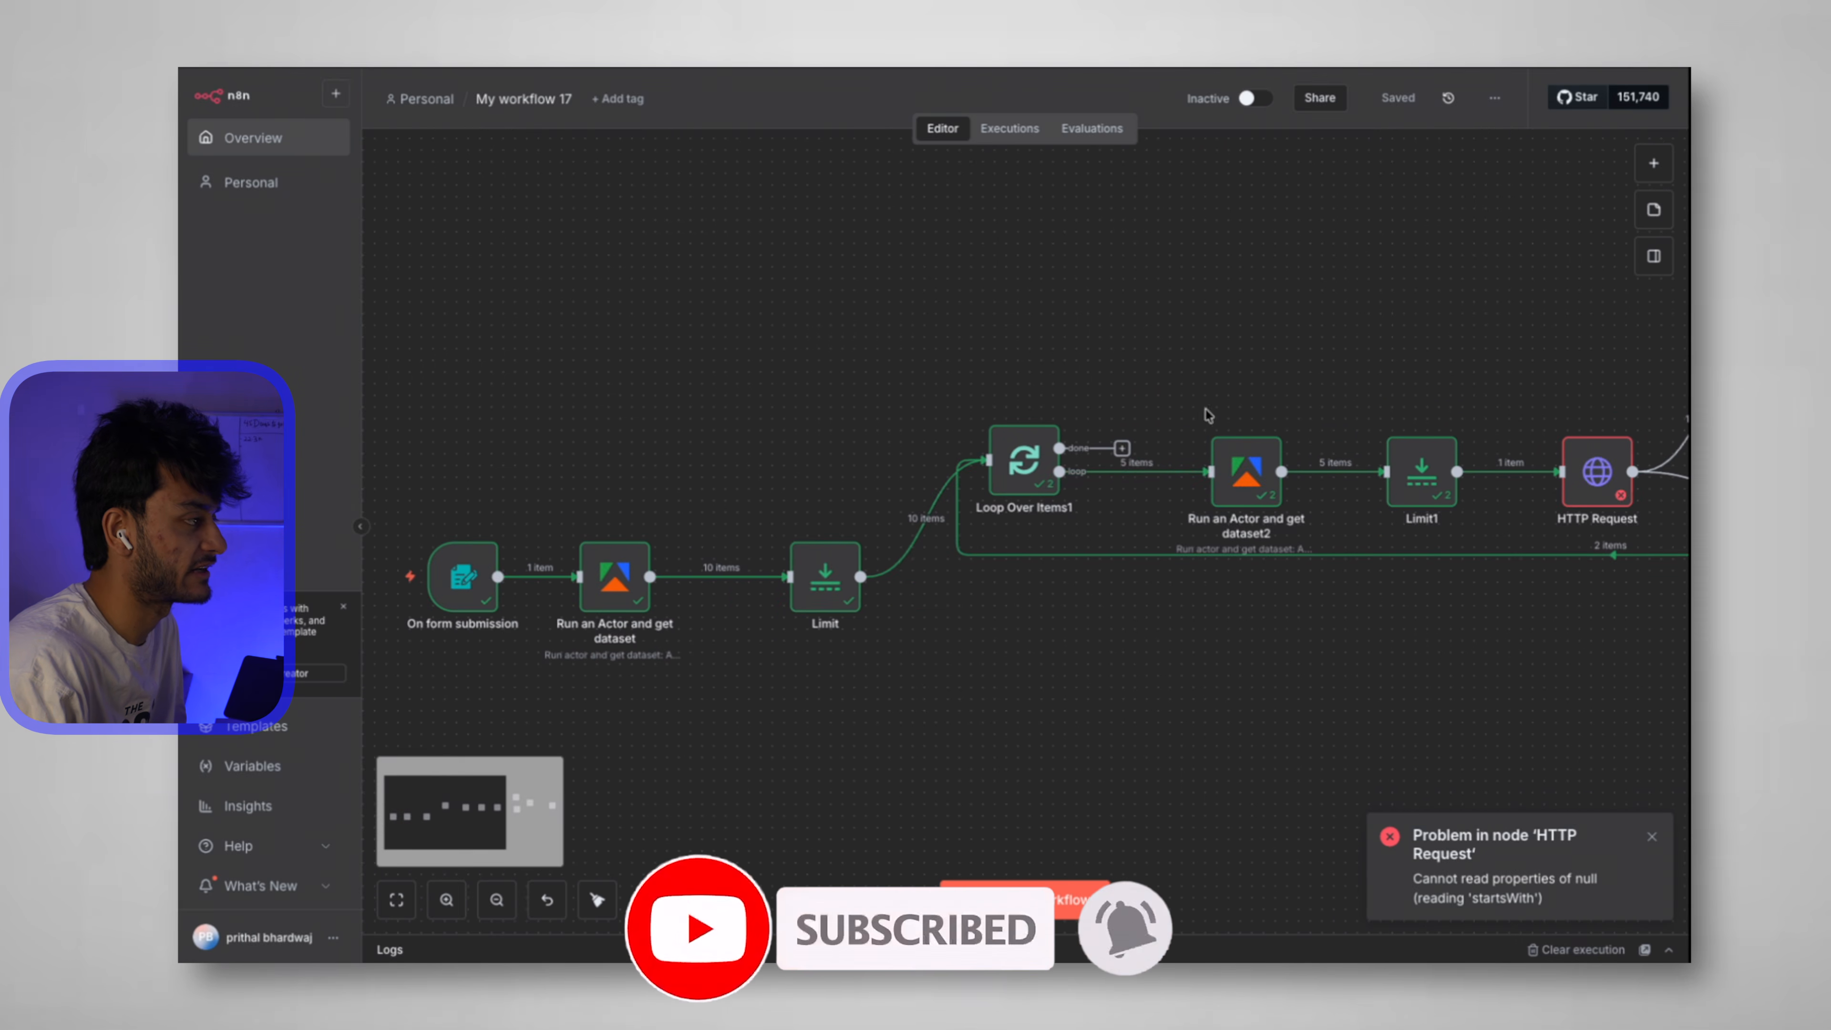
{"action": "scroll", "coordinate": [1208, 415], "scroll_direction": "right", "scroll_amount": 10}
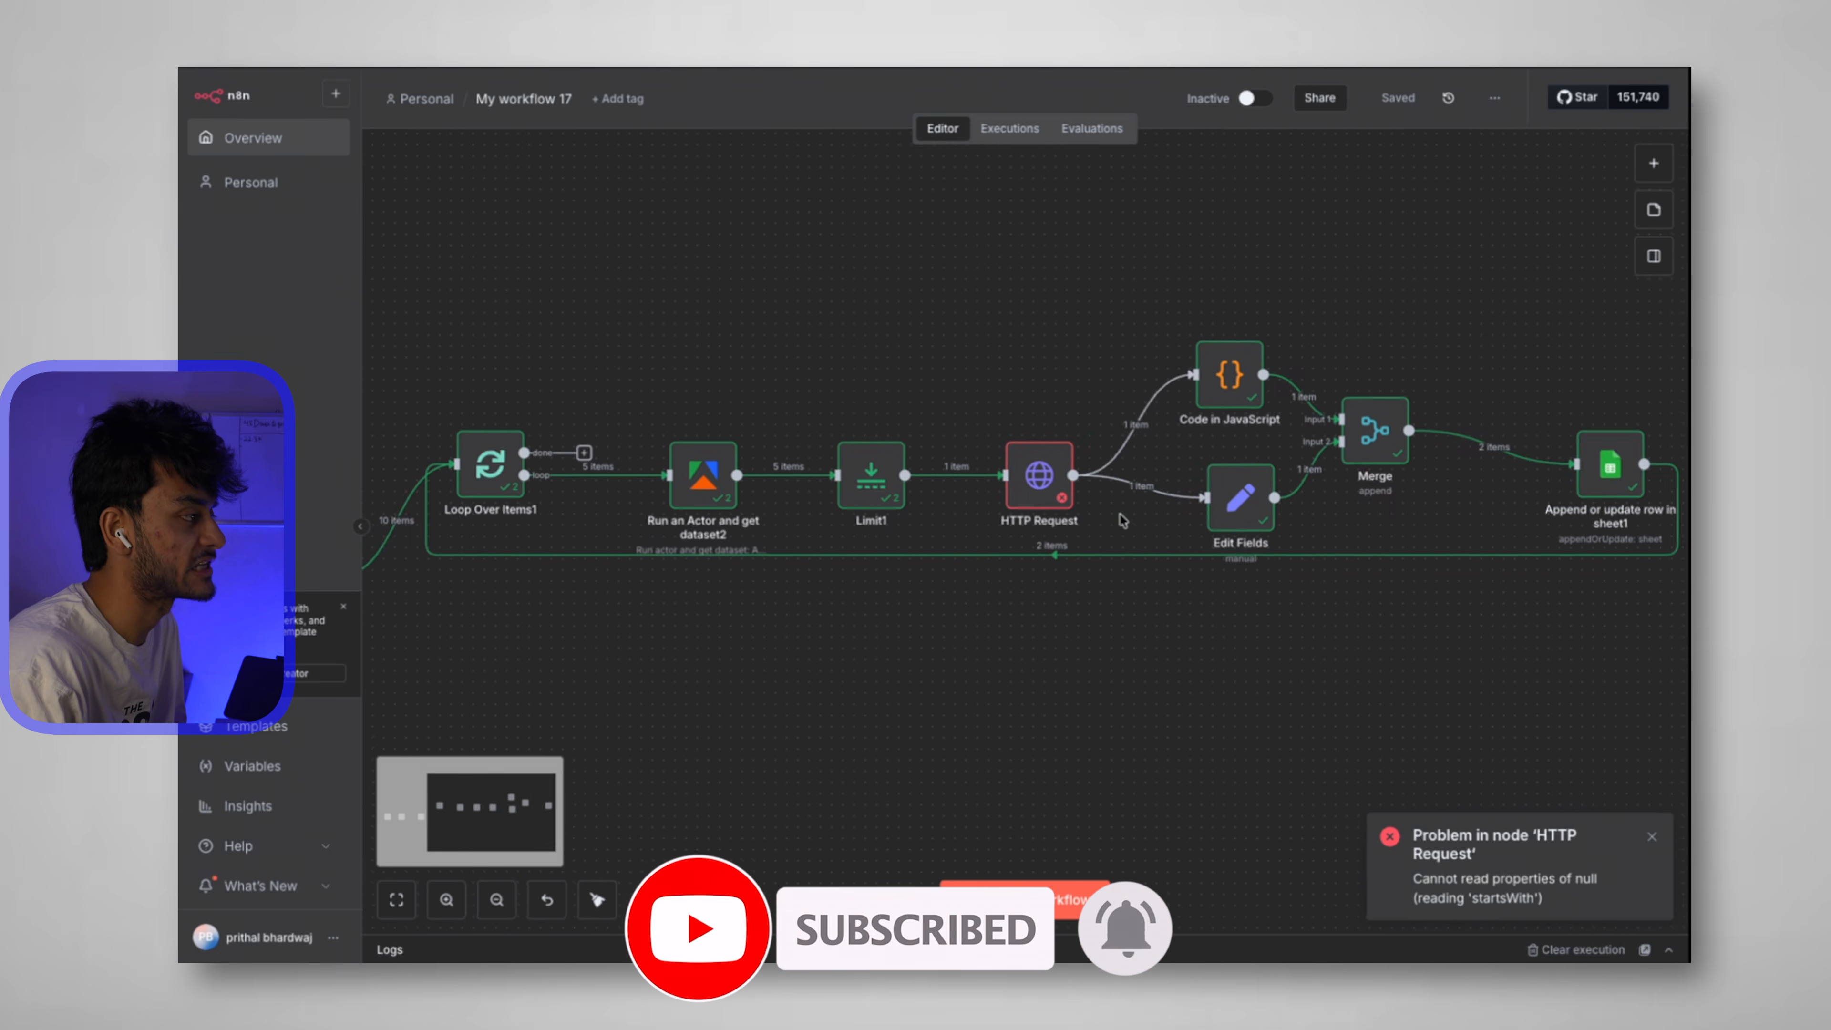
{"action": "scroll", "coordinate": [1120, 515], "scroll_direction": "right", "scroll_amount": 2}
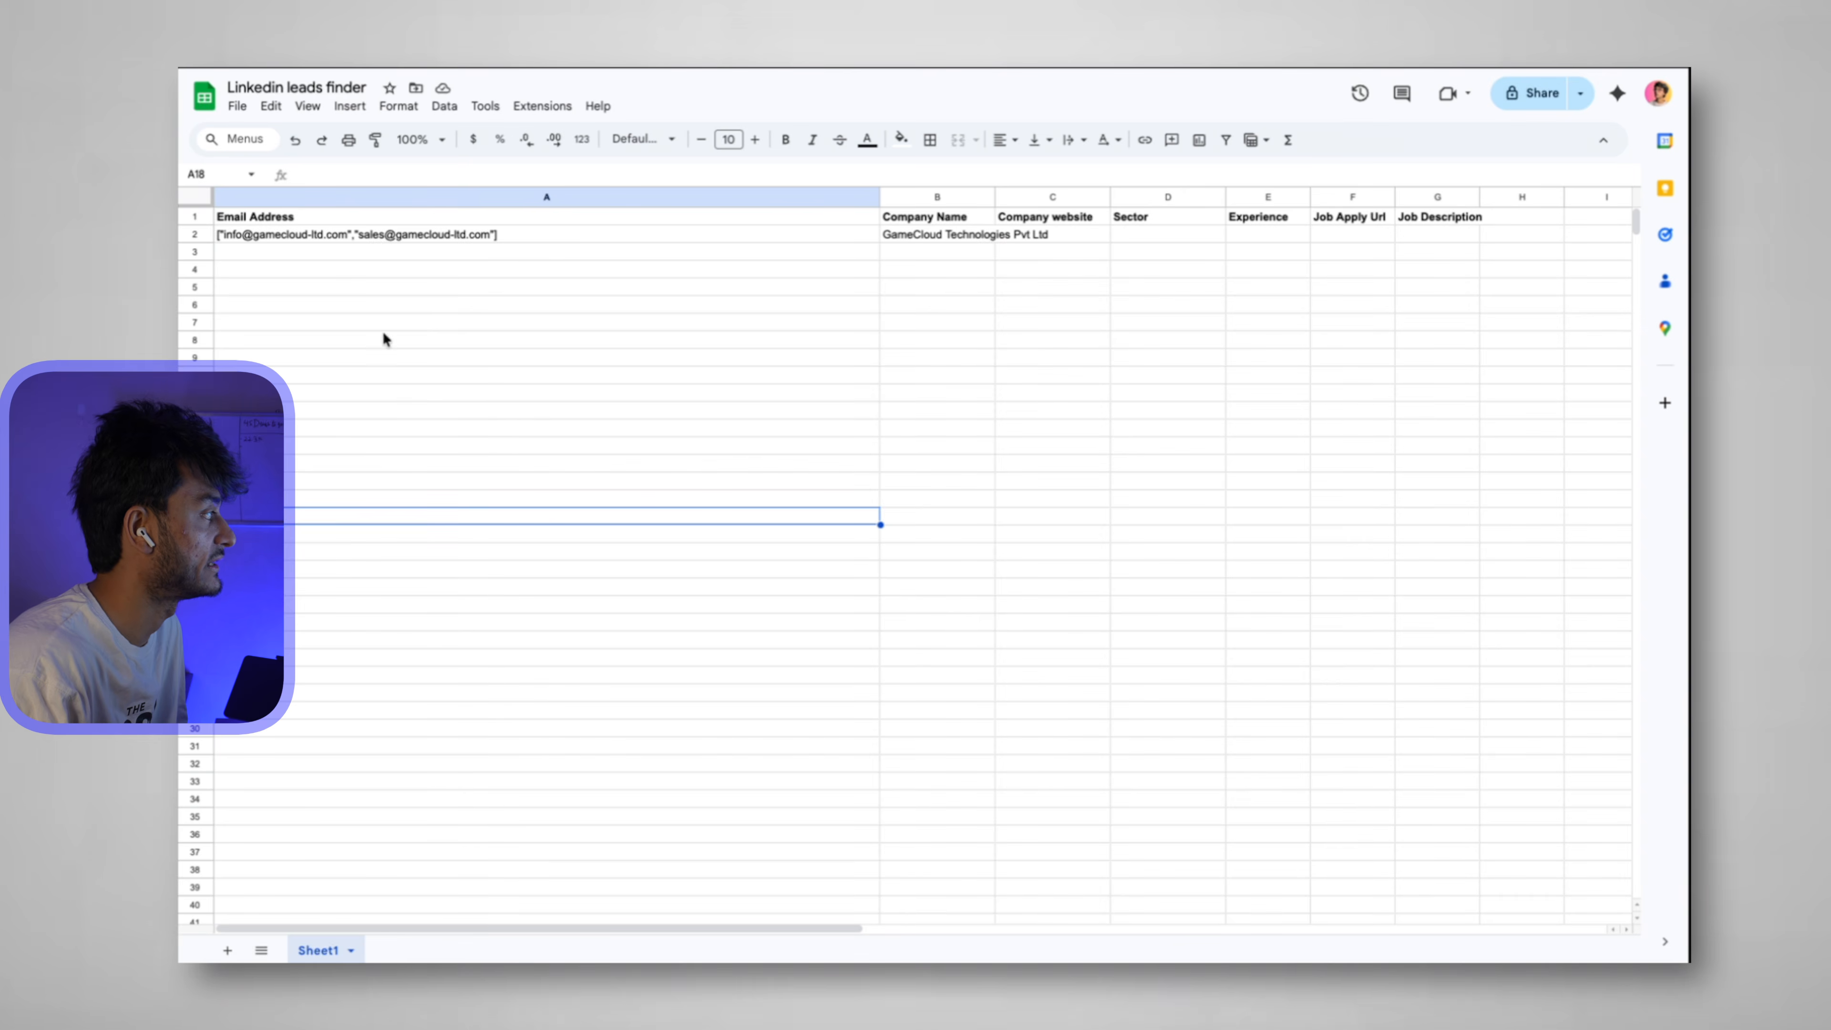
In the Linkedin leads finder sheet, inspect the first lead's email, company name, website, sector and experience cells.
{"action": "left_click_drag", "start_coordinate": [334, 237], "coordinate": [1594, 233]}
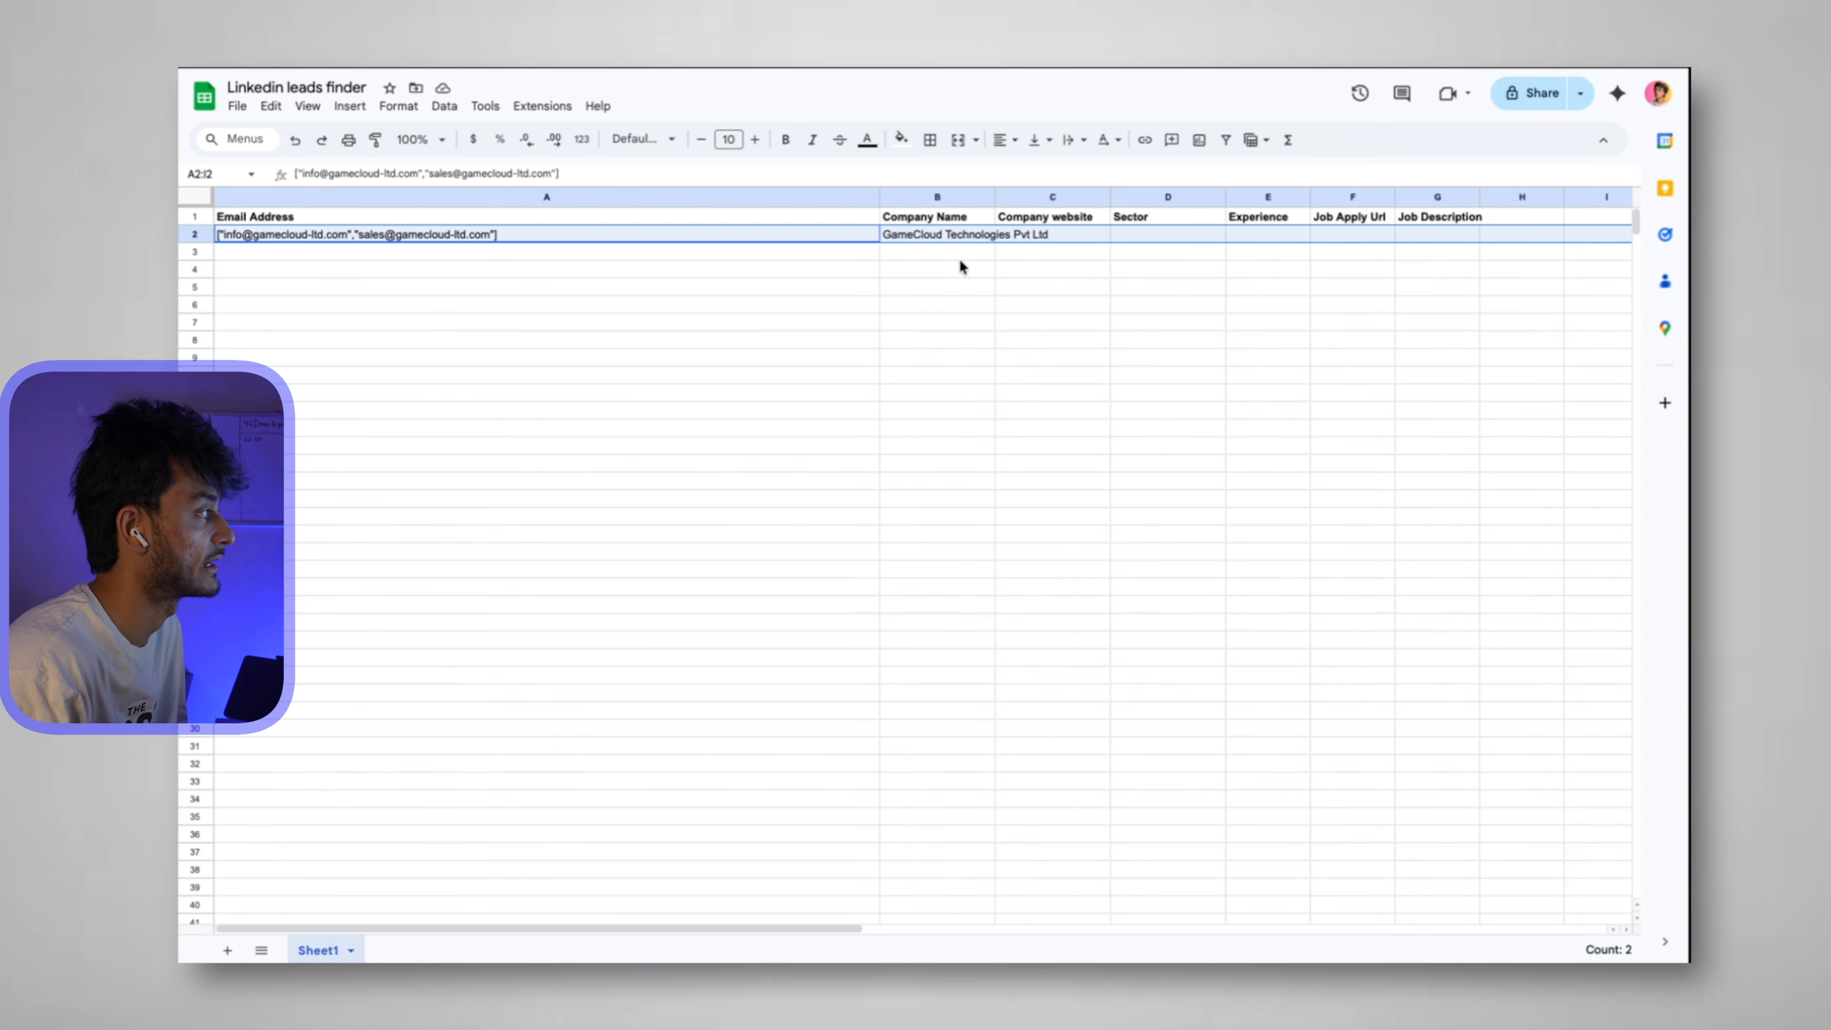
{"action": "left_click", "coordinate": [930, 232]}
{"action": "left_click", "coordinate": [353, 233]}
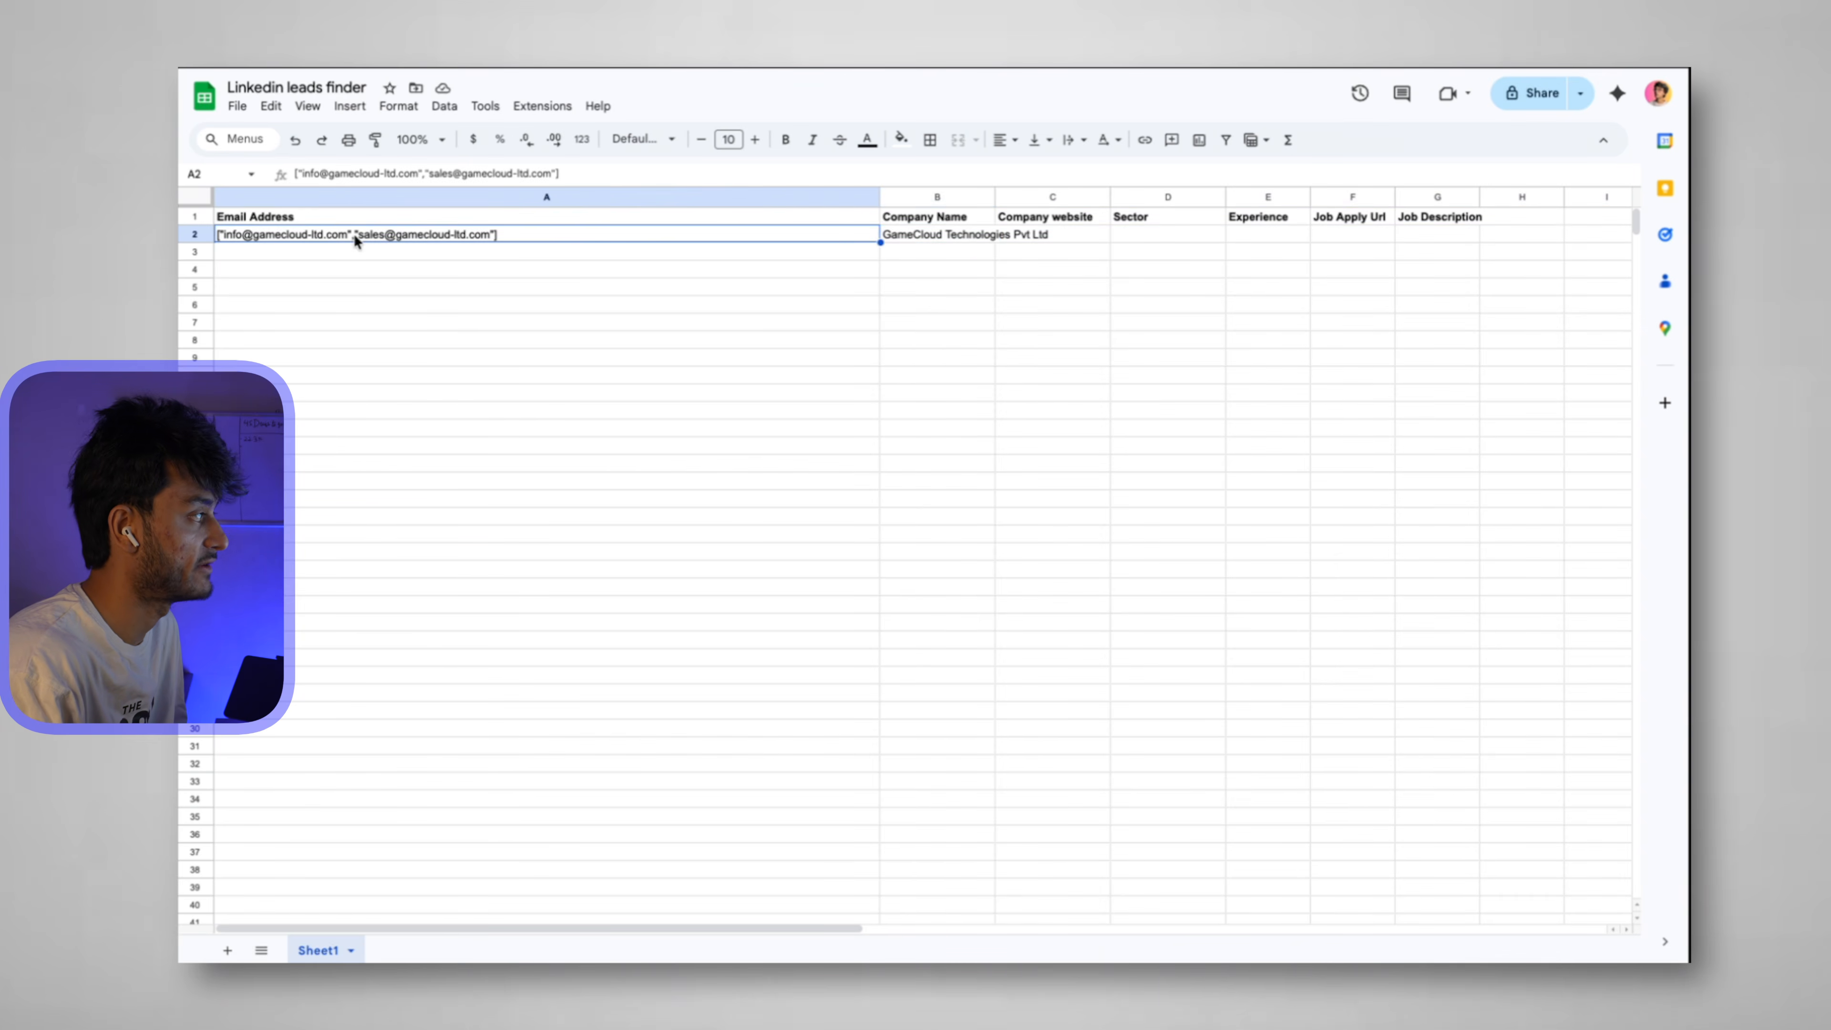
{"action": "left_click", "coordinate": [1080, 240]}
{"action": "left_click", "coordinate": [1169, 234]}
{"action": "left_click", "coordinate": [1258, 233]}
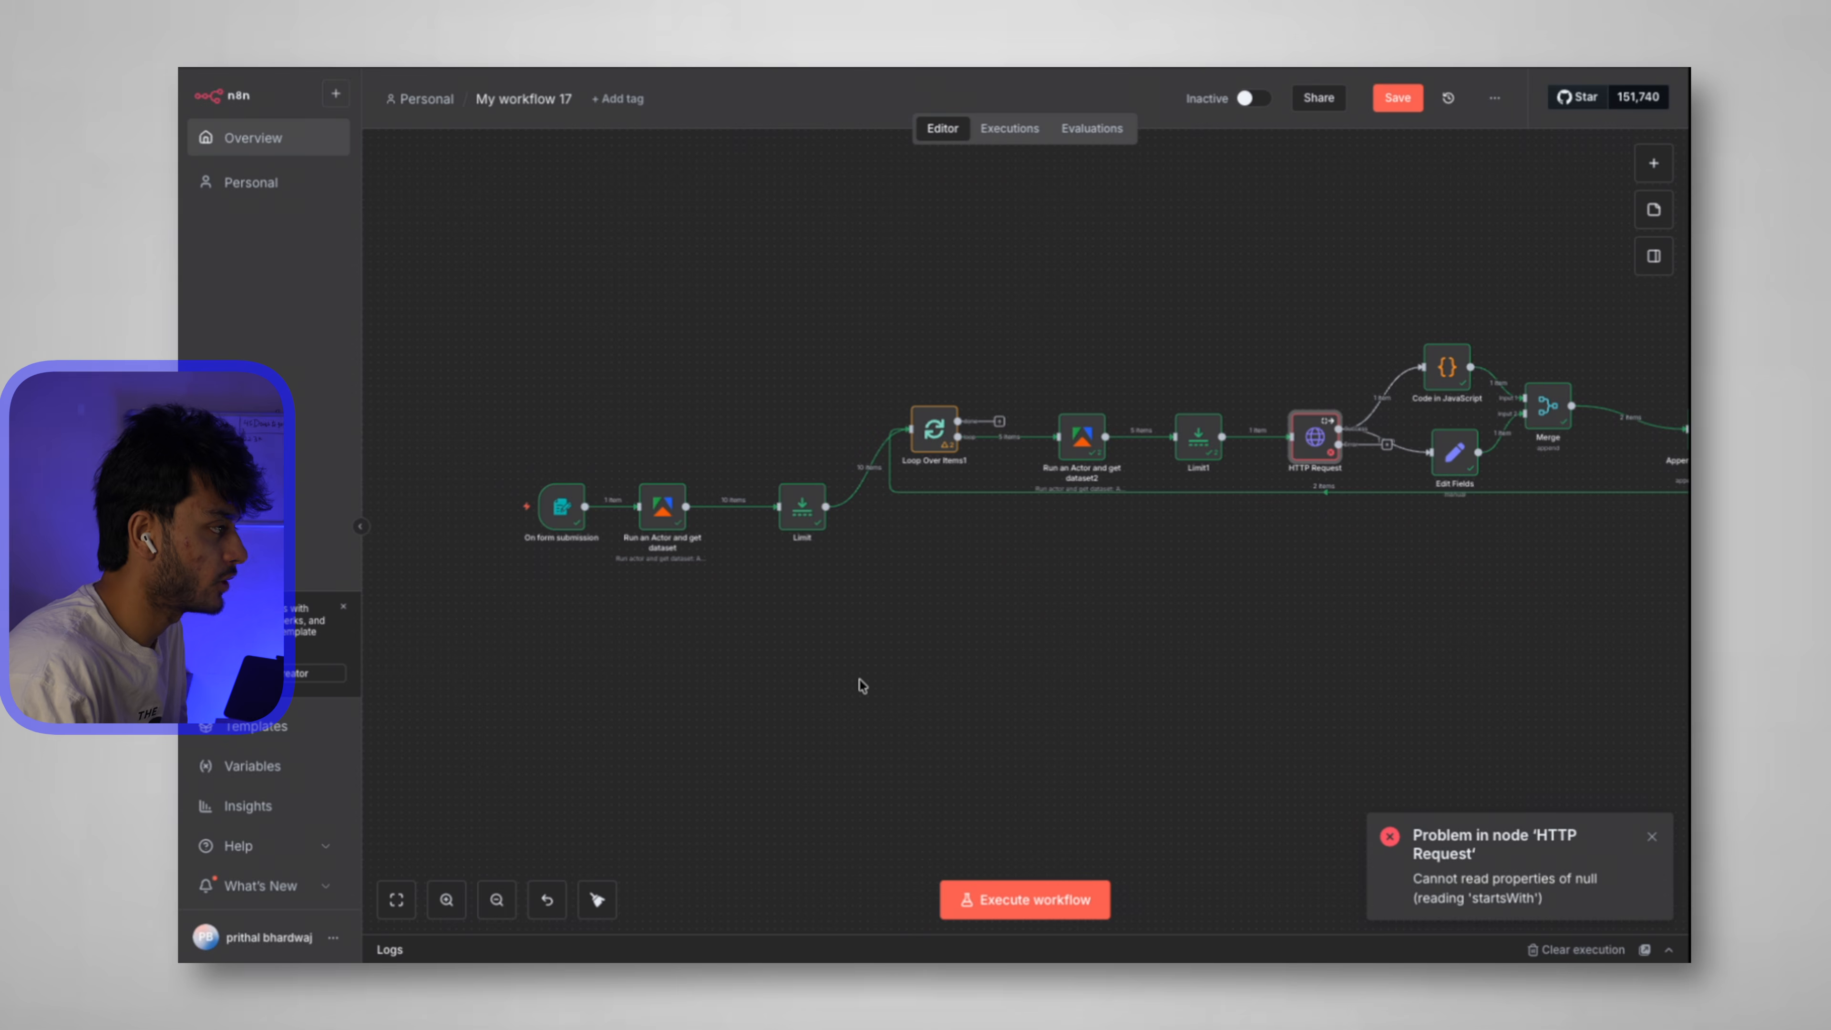
{"action": "scroll", "coordinate": [860, 685], "scroll_direction": "up", "scroll_amount": 3}
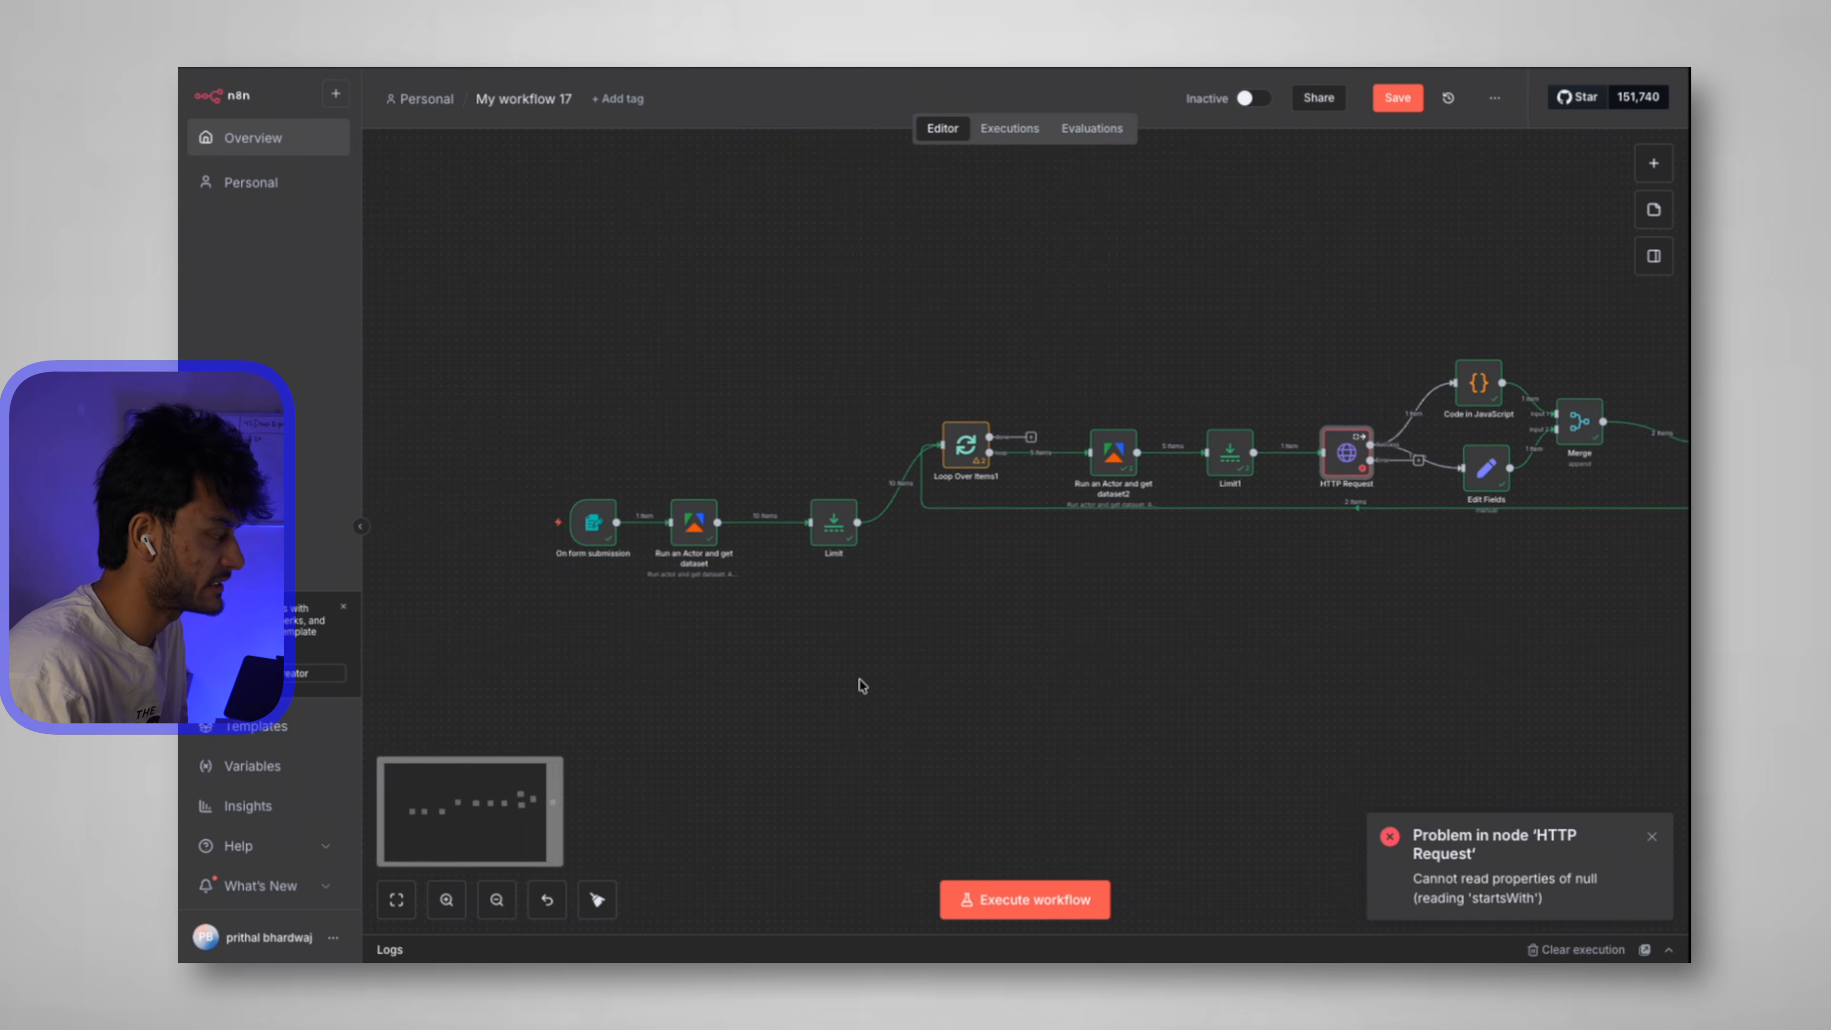
{"action": "scroll", "coordinate": [860, 680], "scroll_direction": "left", "scroll_amount": 2}
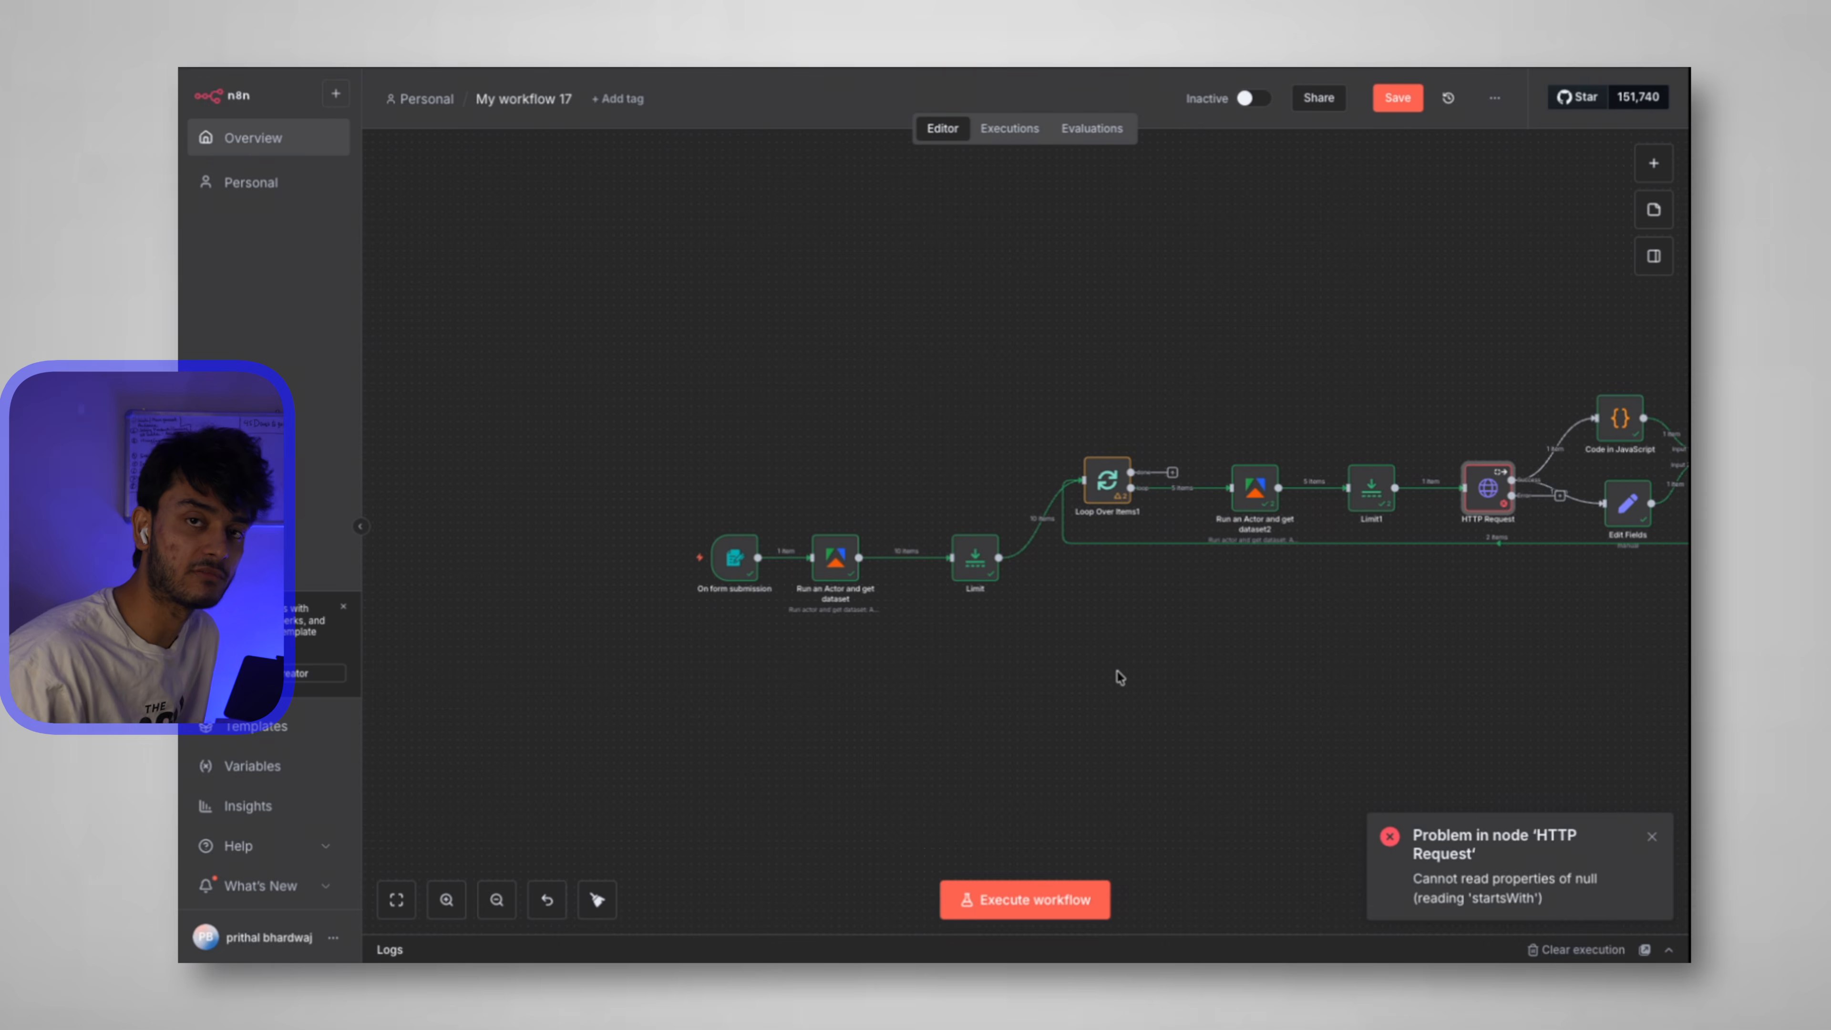
{"action": "key", "text": "1"}
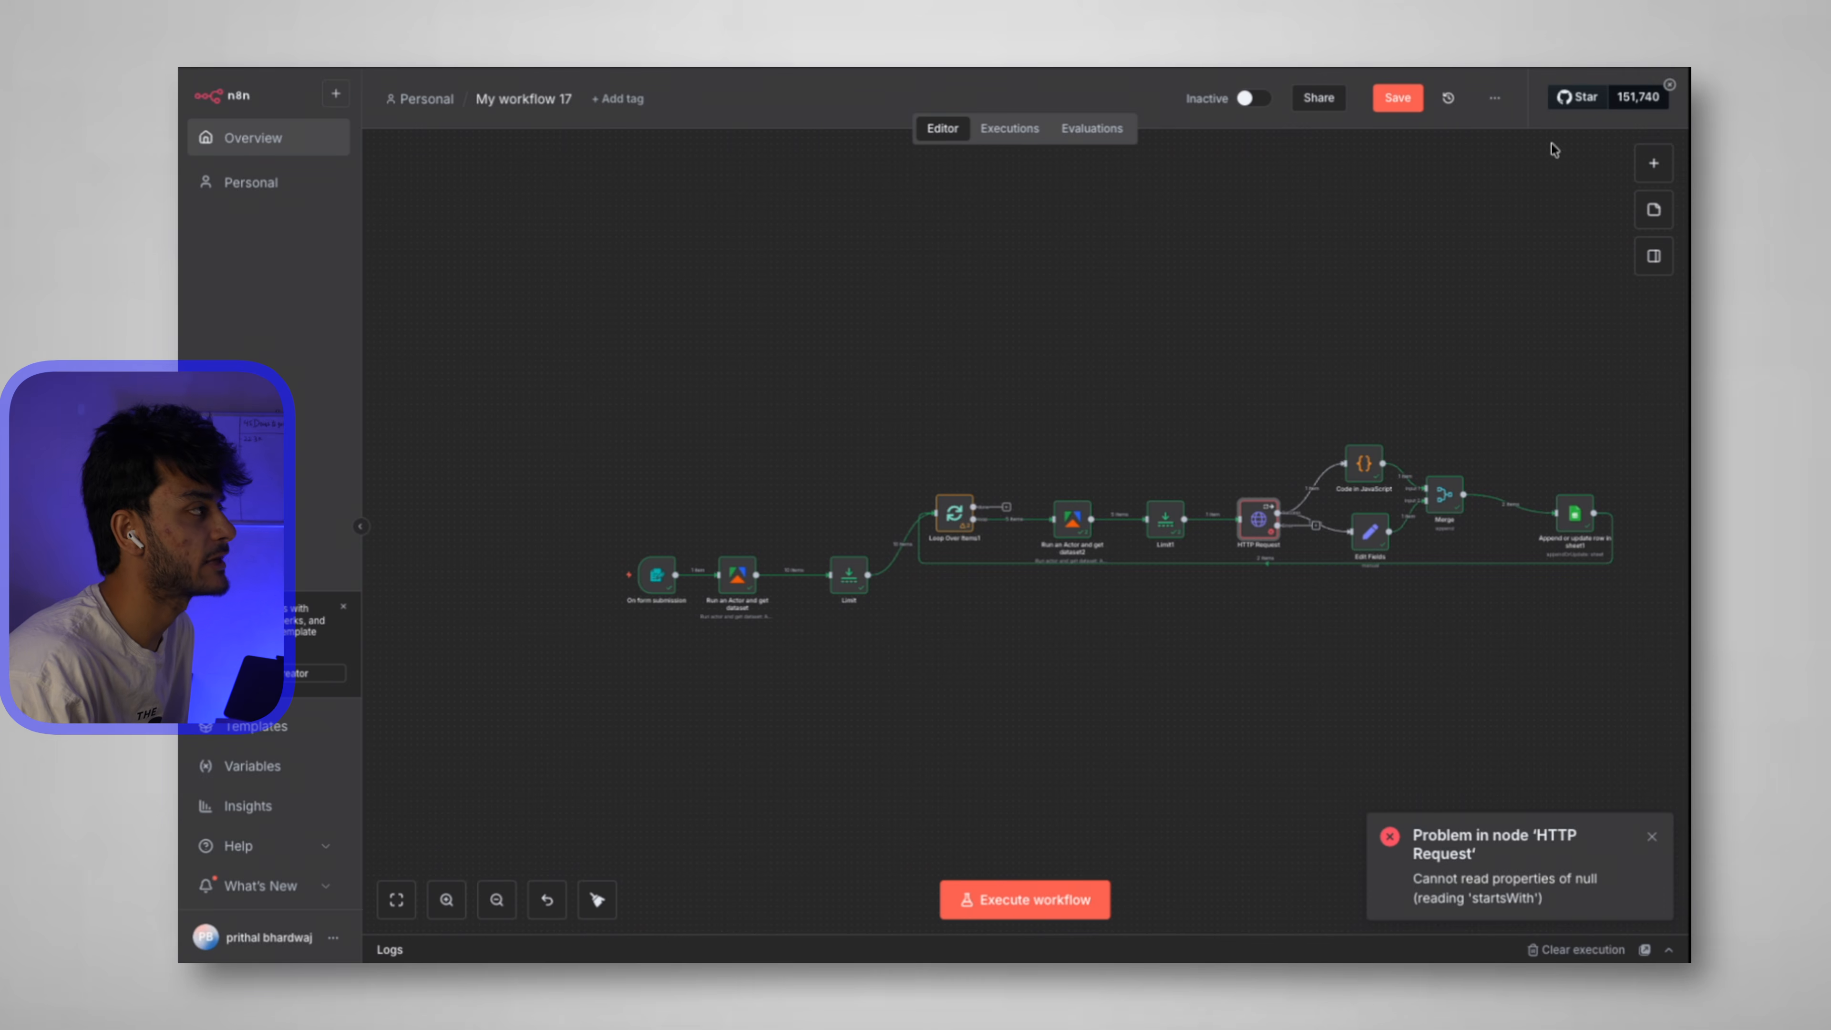
{"action": "left_click", "coordinate": [1494, 97]}
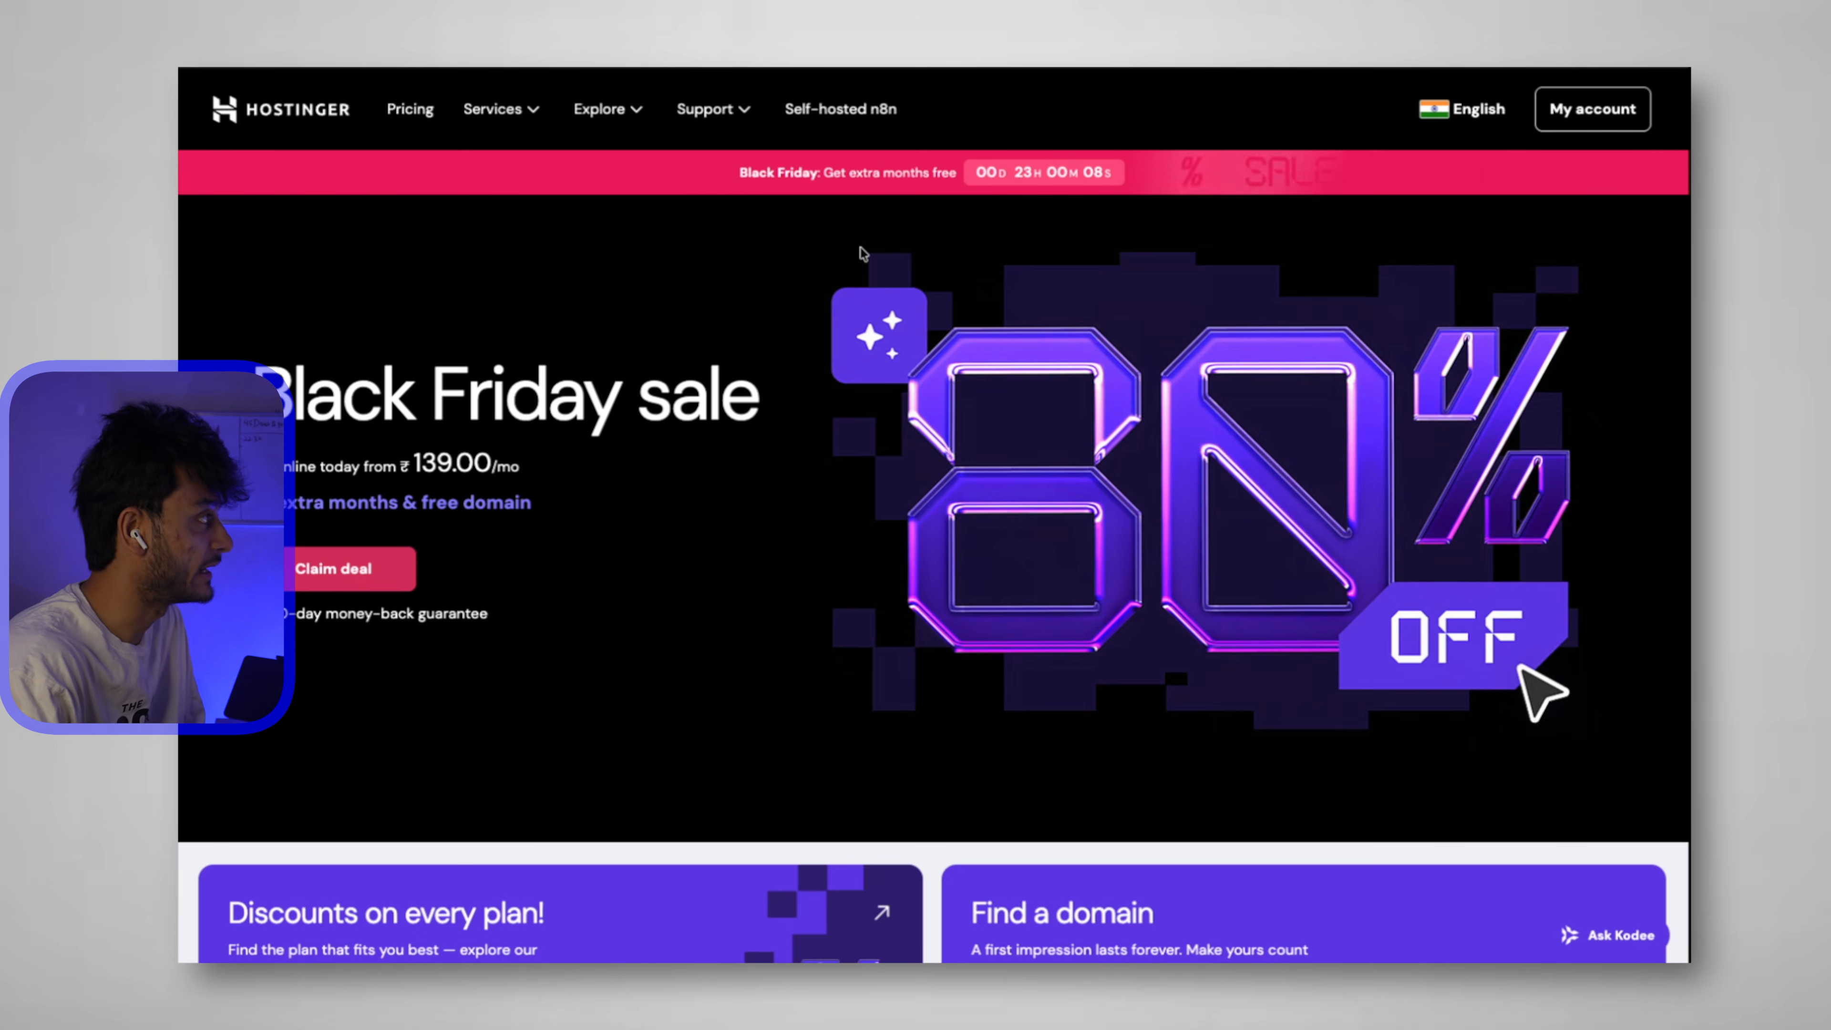
On the Hostinger site, open the self-hosted n8n deal and choose the KVM 2 plan.
{"action": "left_click", "coordinate": [869, 110]}
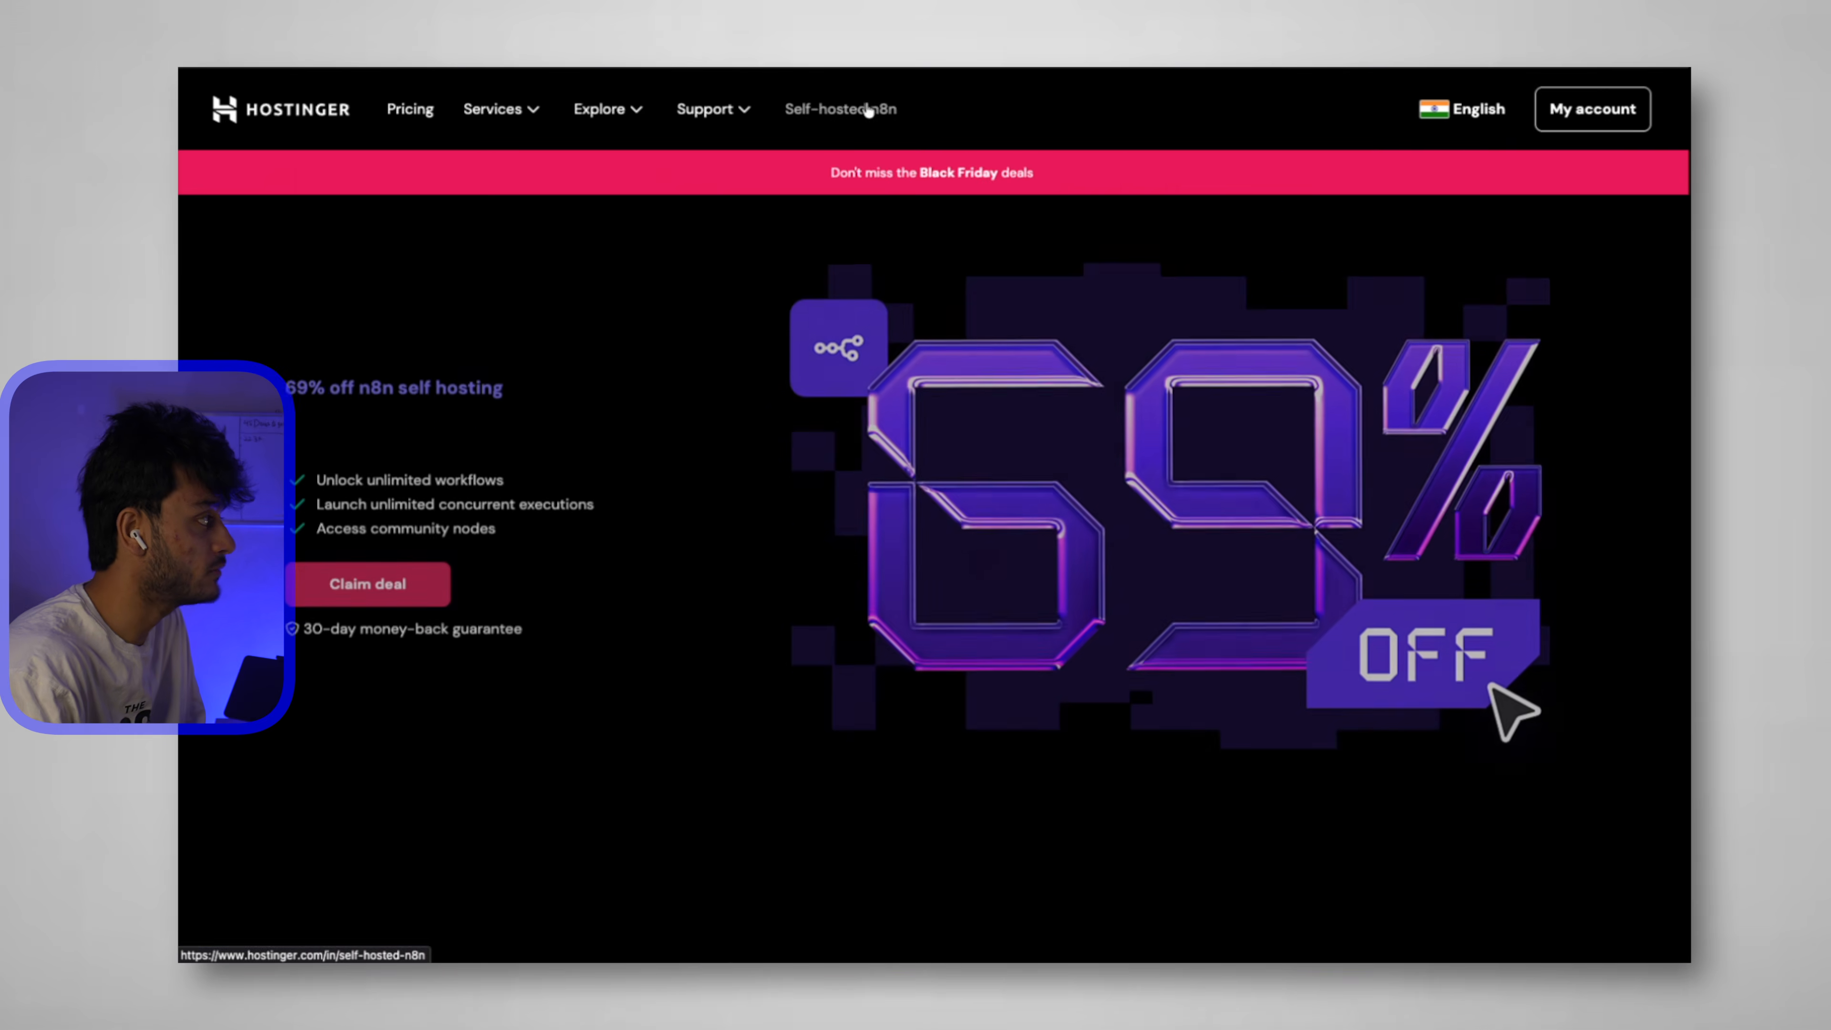
{"action": "left_click", "coordinate": [396, 581]}
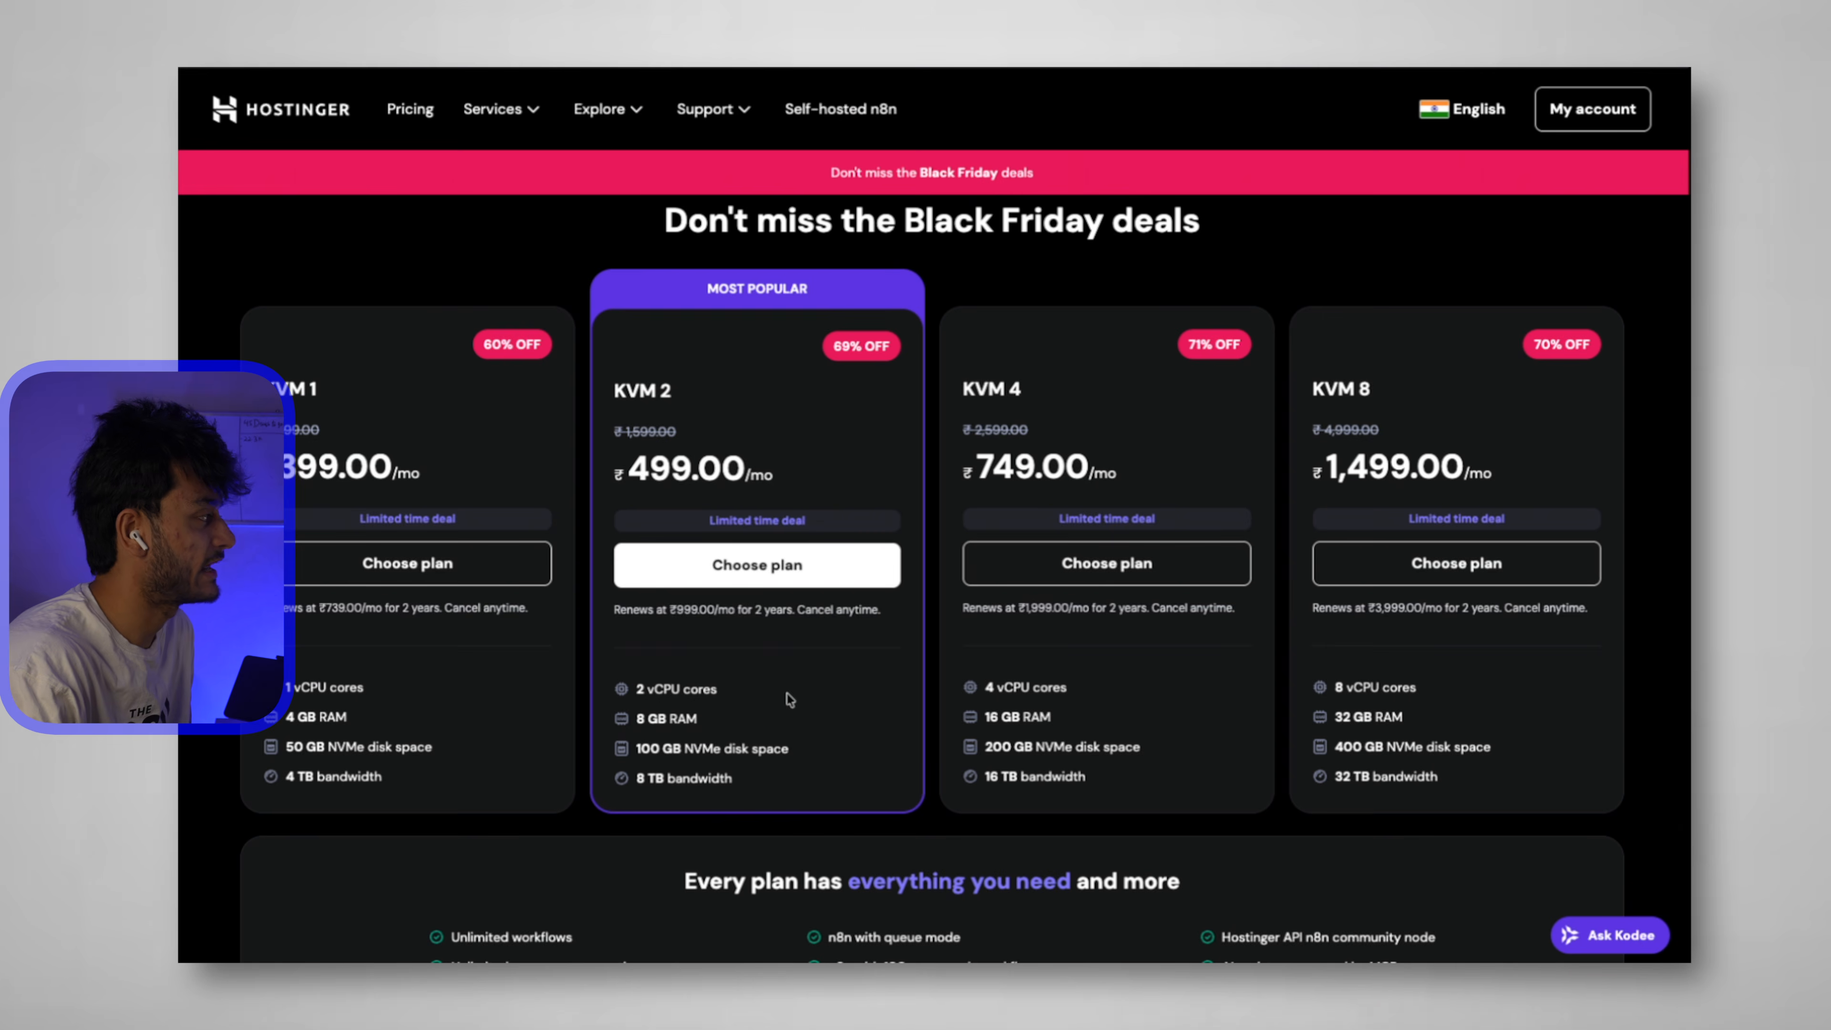
{"action": "left_click", "coordinate": [789, 574]}
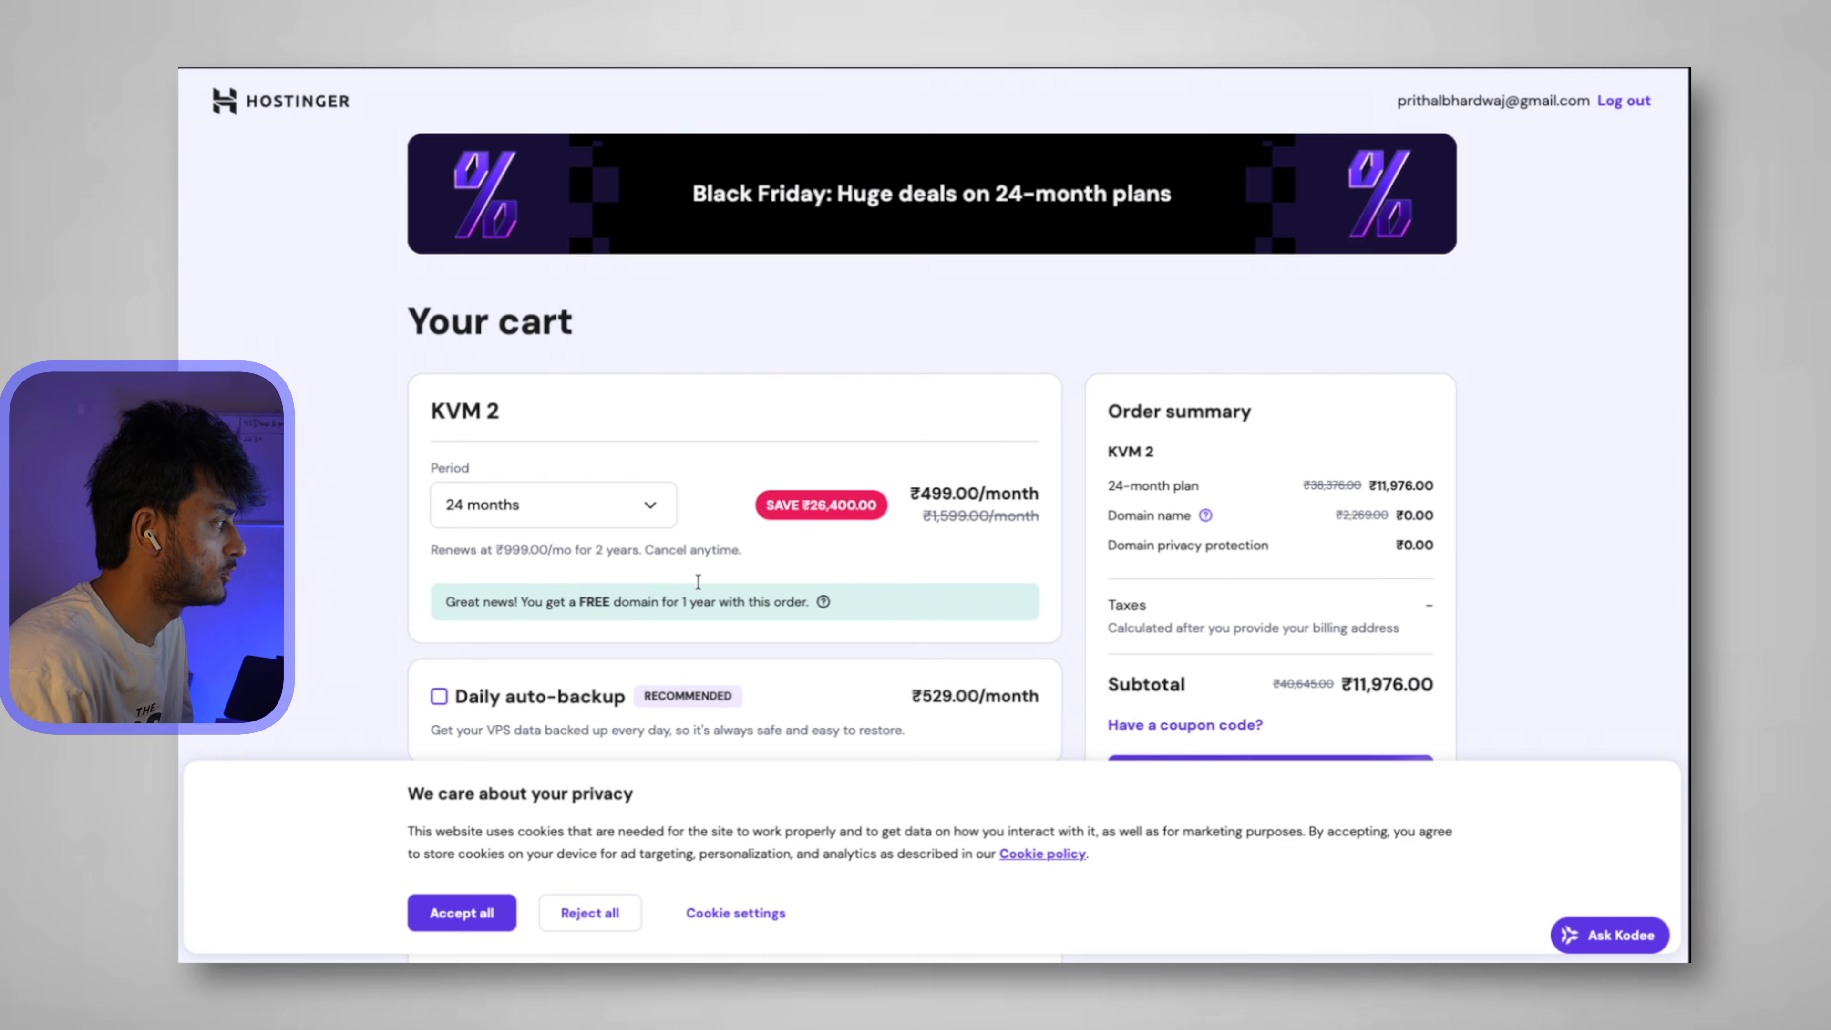
Check the monthly price and the subtotal of the 24-month KVM 2 plan in the cart.
{"action": "left_click_drag", "start_coordinate": [905, 492], "coordinate": [1039, 493]}
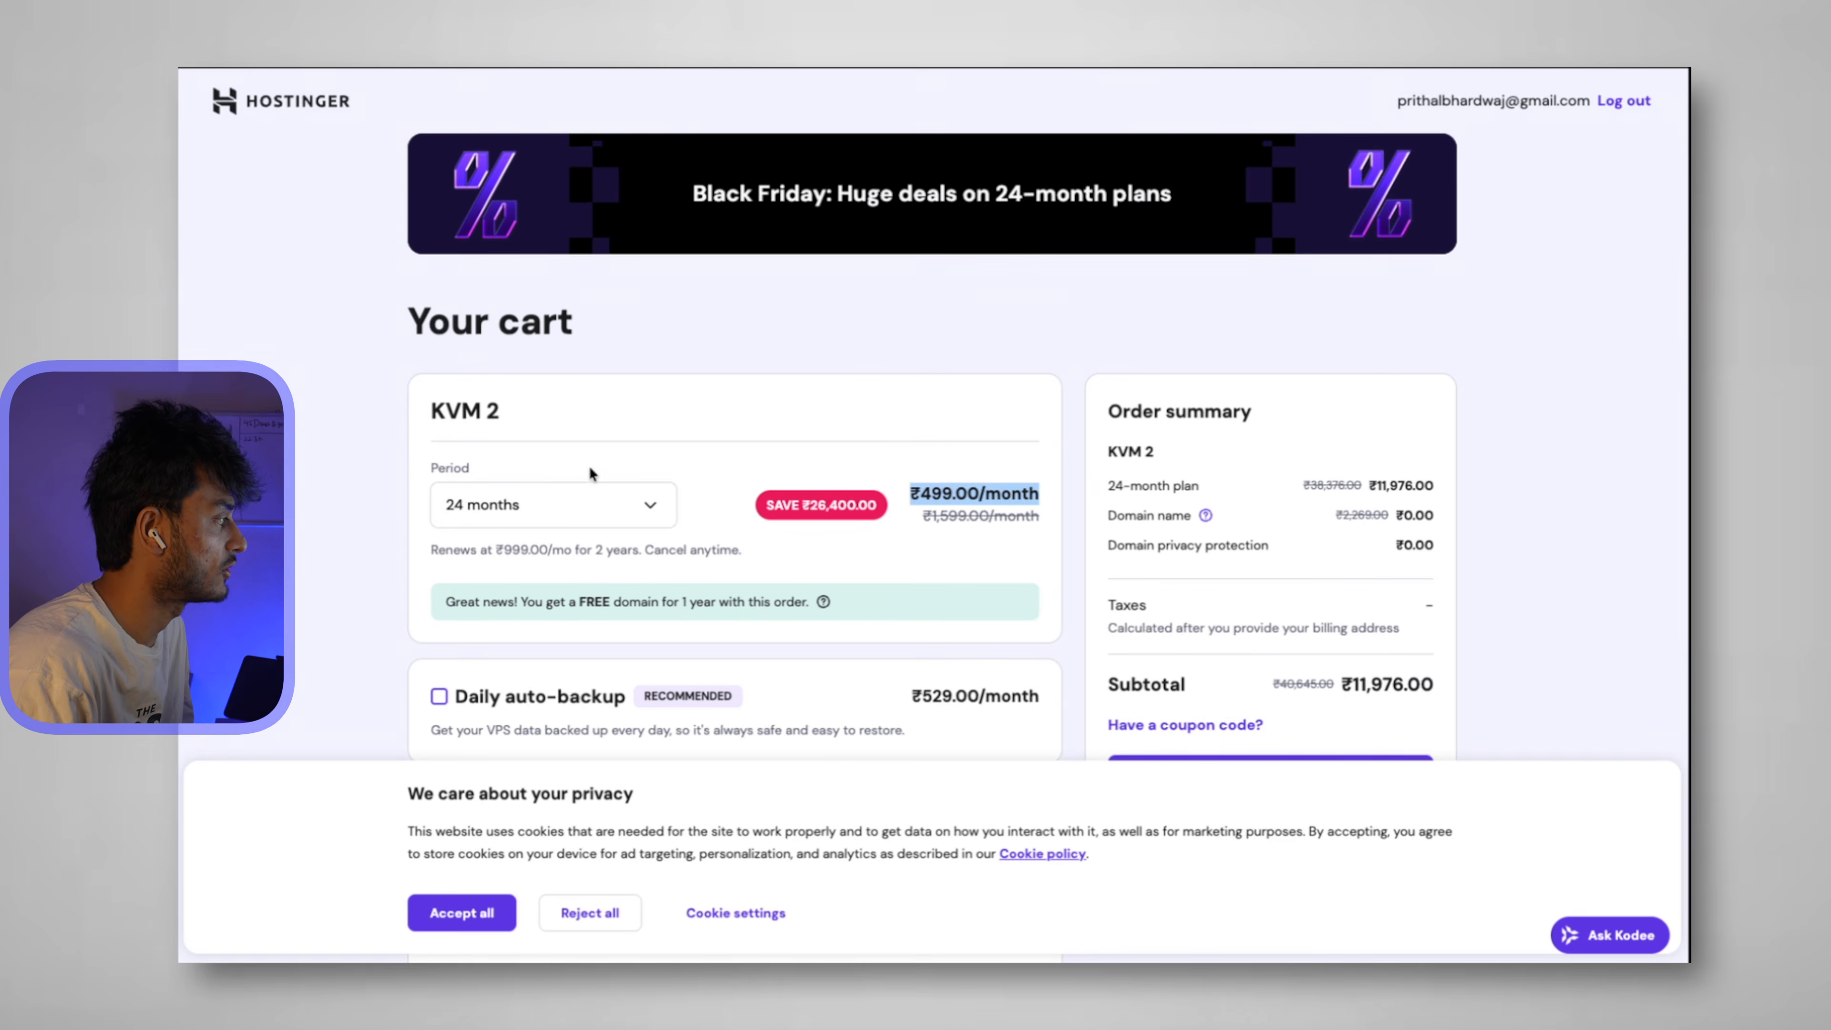
{"action": "scroll", "coordinate": [1302, 510], "scroll_direction": "down", "scroll_amount": 2}
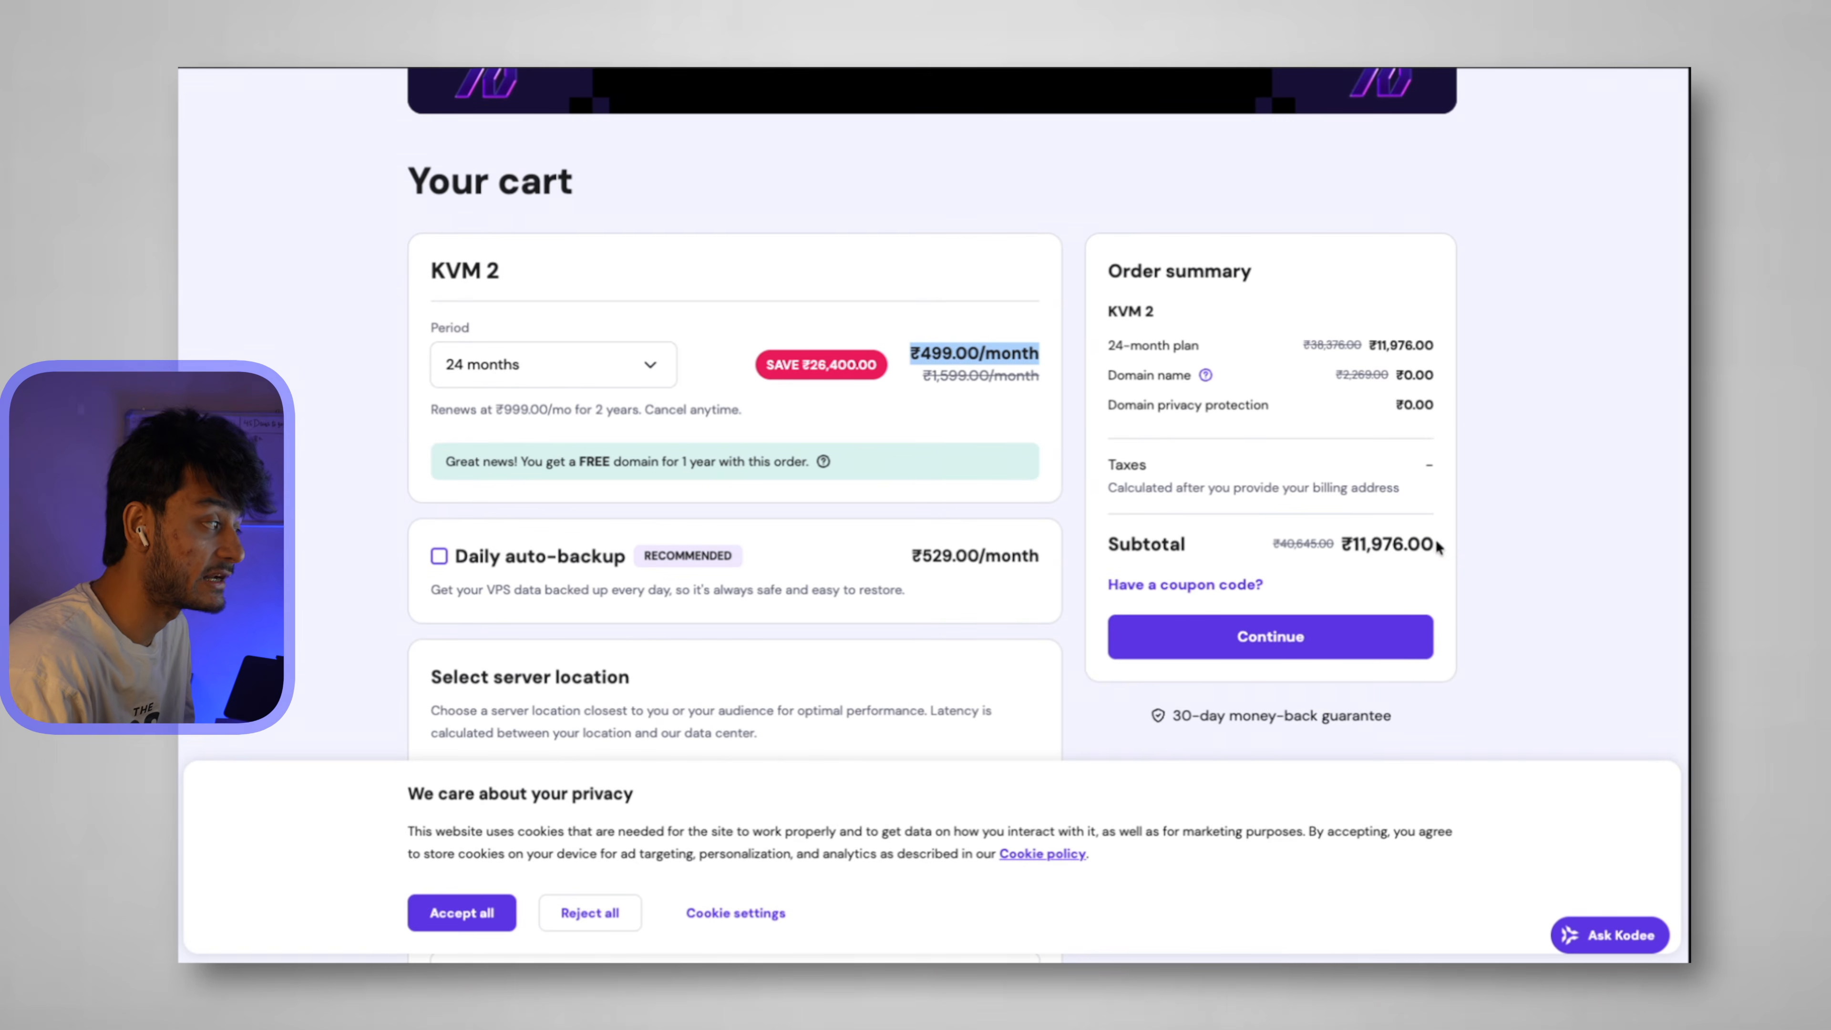
{"action": "left_click_drag", "start_coordinate": [1438, 546], "coordinate": [1334, 548]}
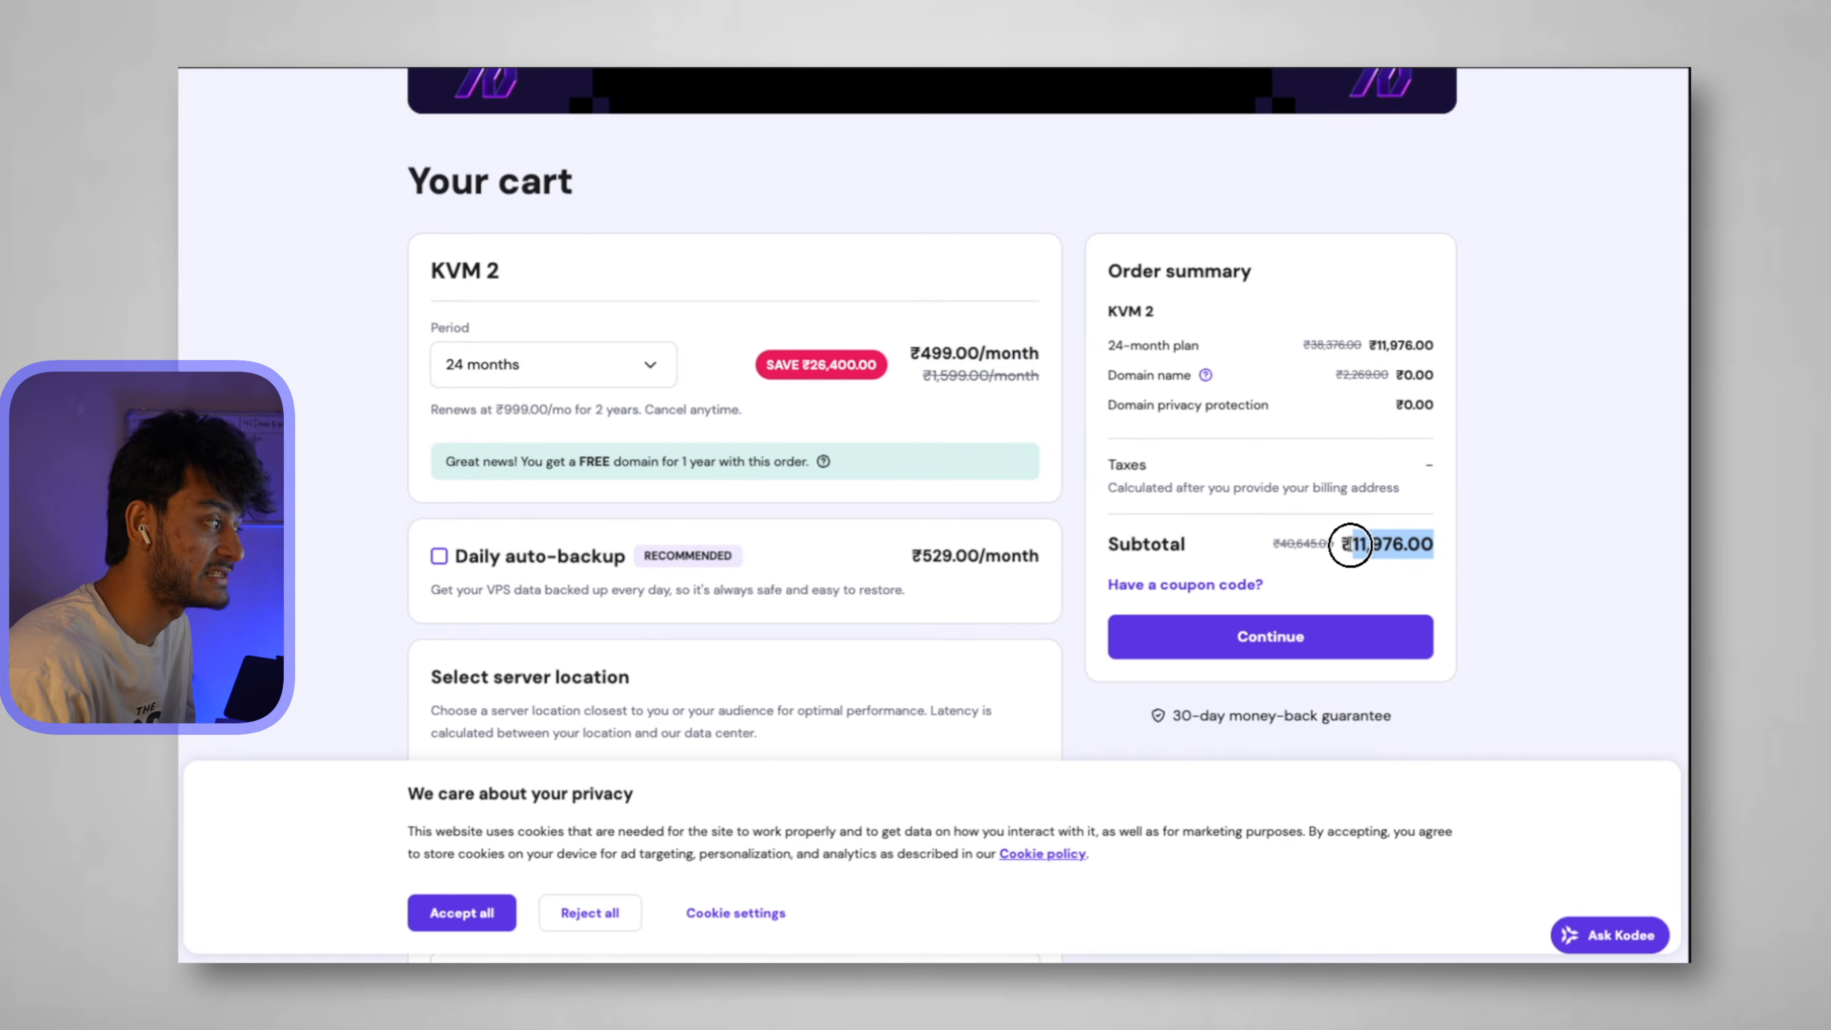
Apply the coupon code SOLO15 to the 24-month KVM 2 order and review the subtotal and free domain offer.
{"action": "left_click", "coordinate": [1233, 586]}
{"action": "left_click", "coordinate": [1208, 621]}
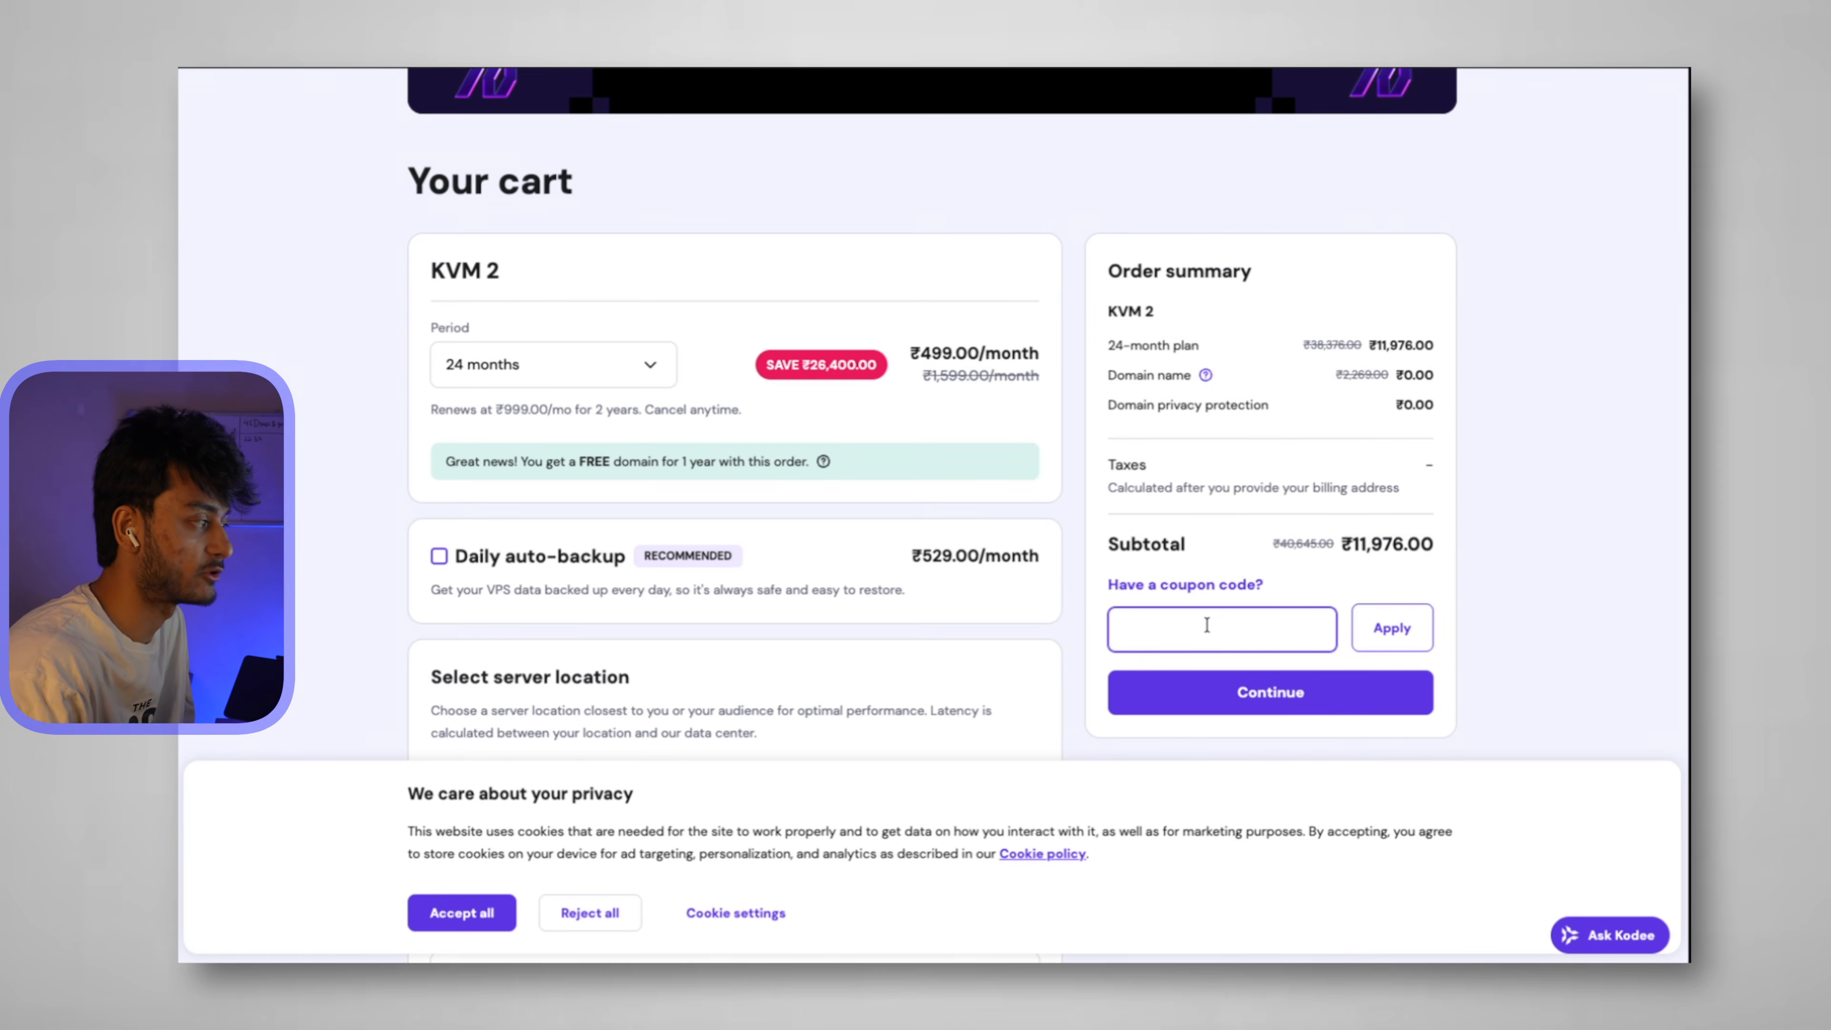
{"action": "type", "text": "SOLO10"}
{"action": "left_click", "coordinate": [1391, 627]}
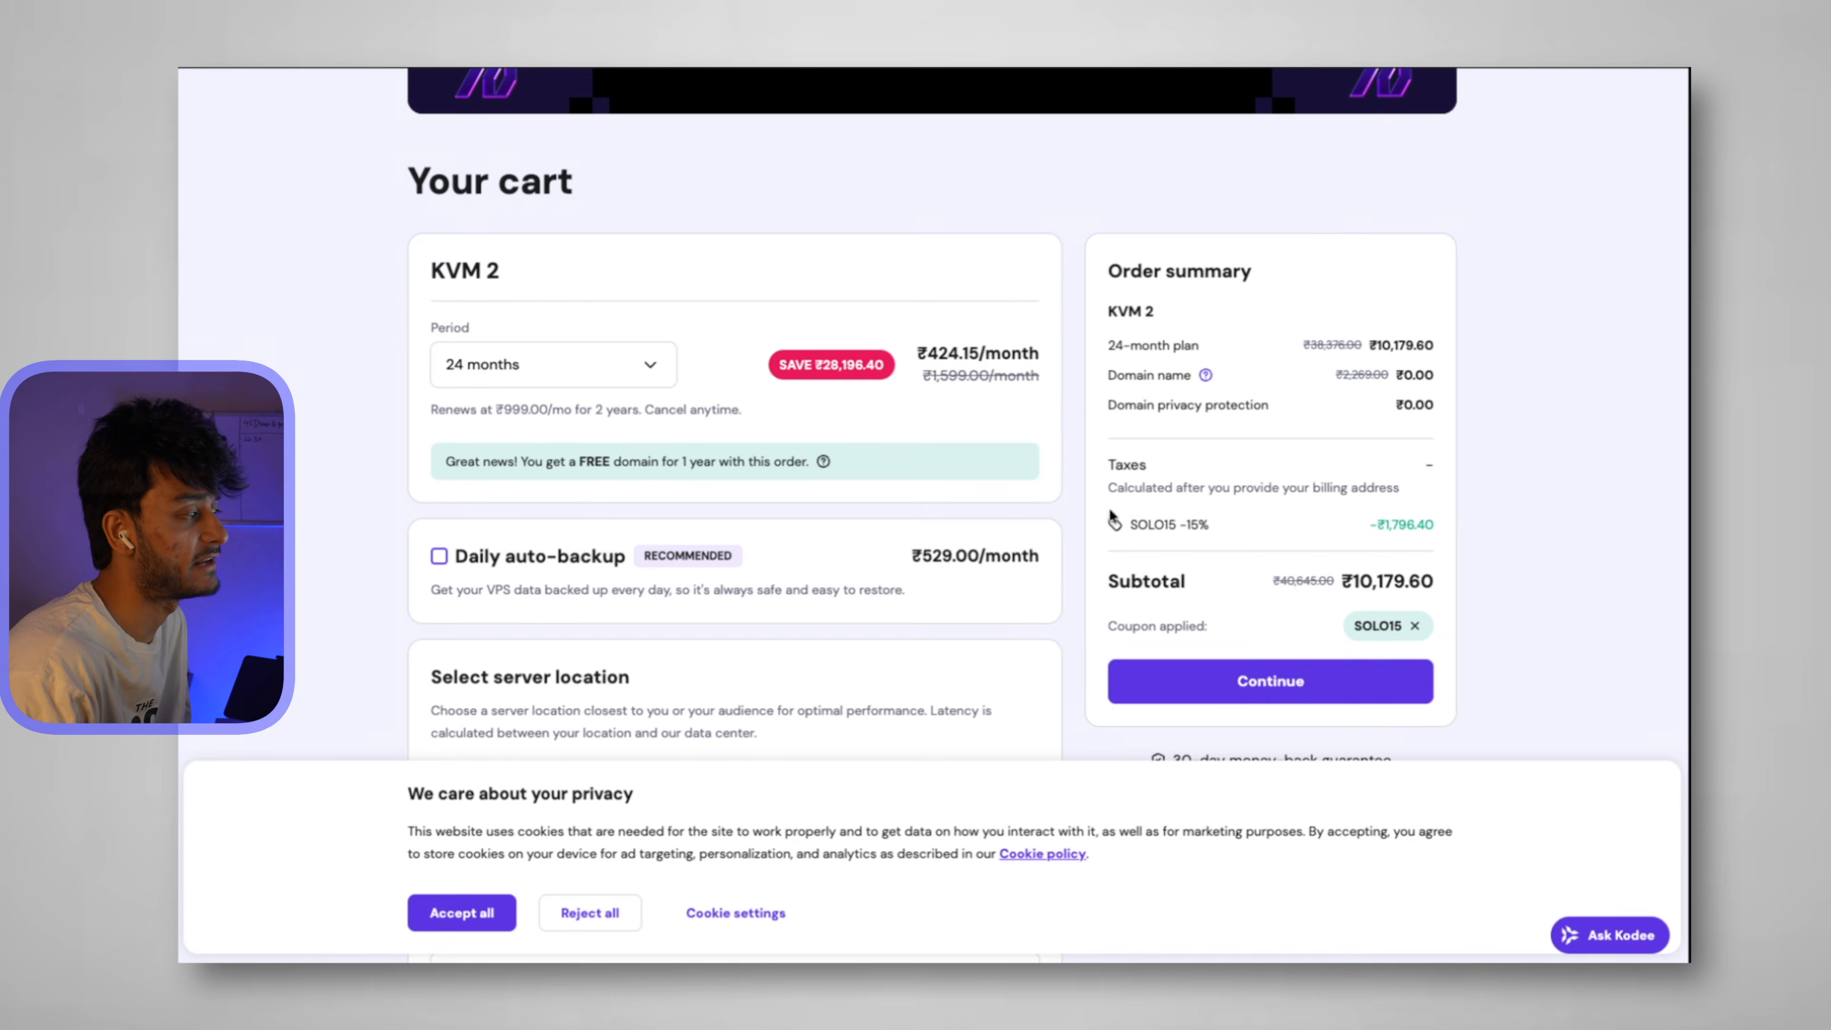
{"action": "left_click_drag", "start_coordinate": [1353, 581], "coordinate": [1429, 581]}
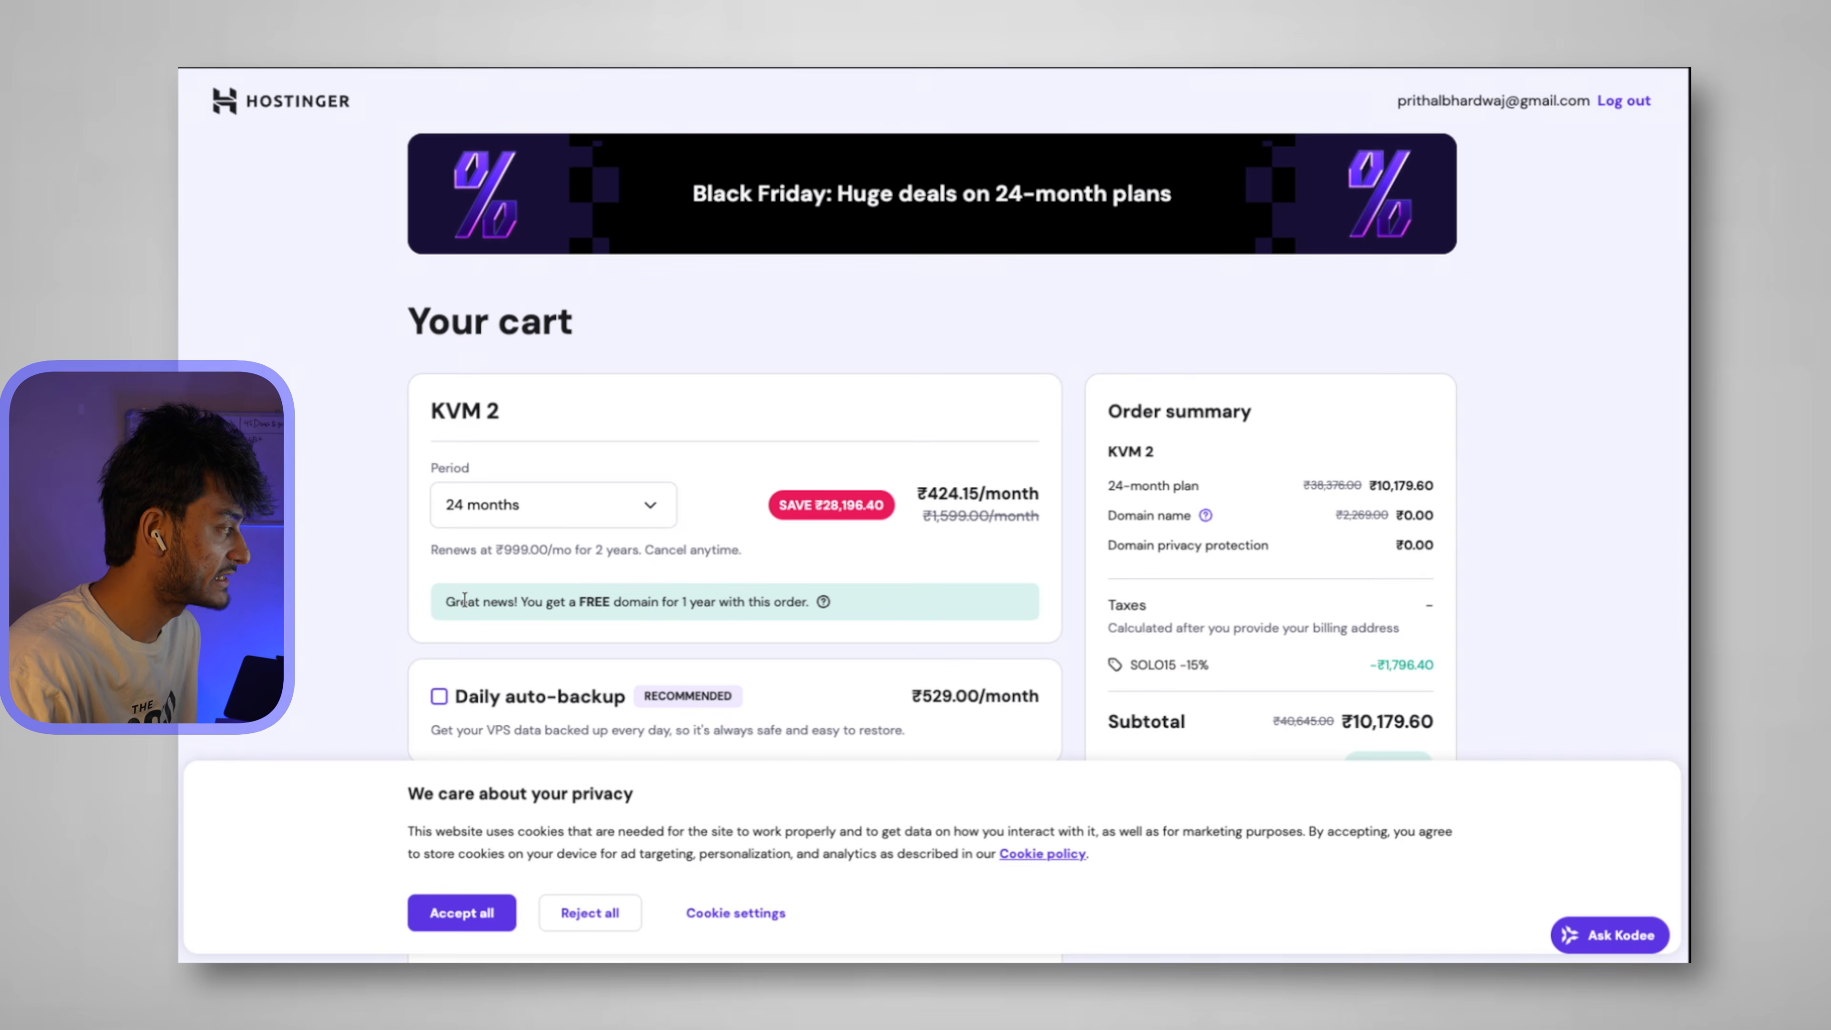
{"action": "left_click_drag", "start_coordinate": [447, 600], "coordinate": [833, 597]}
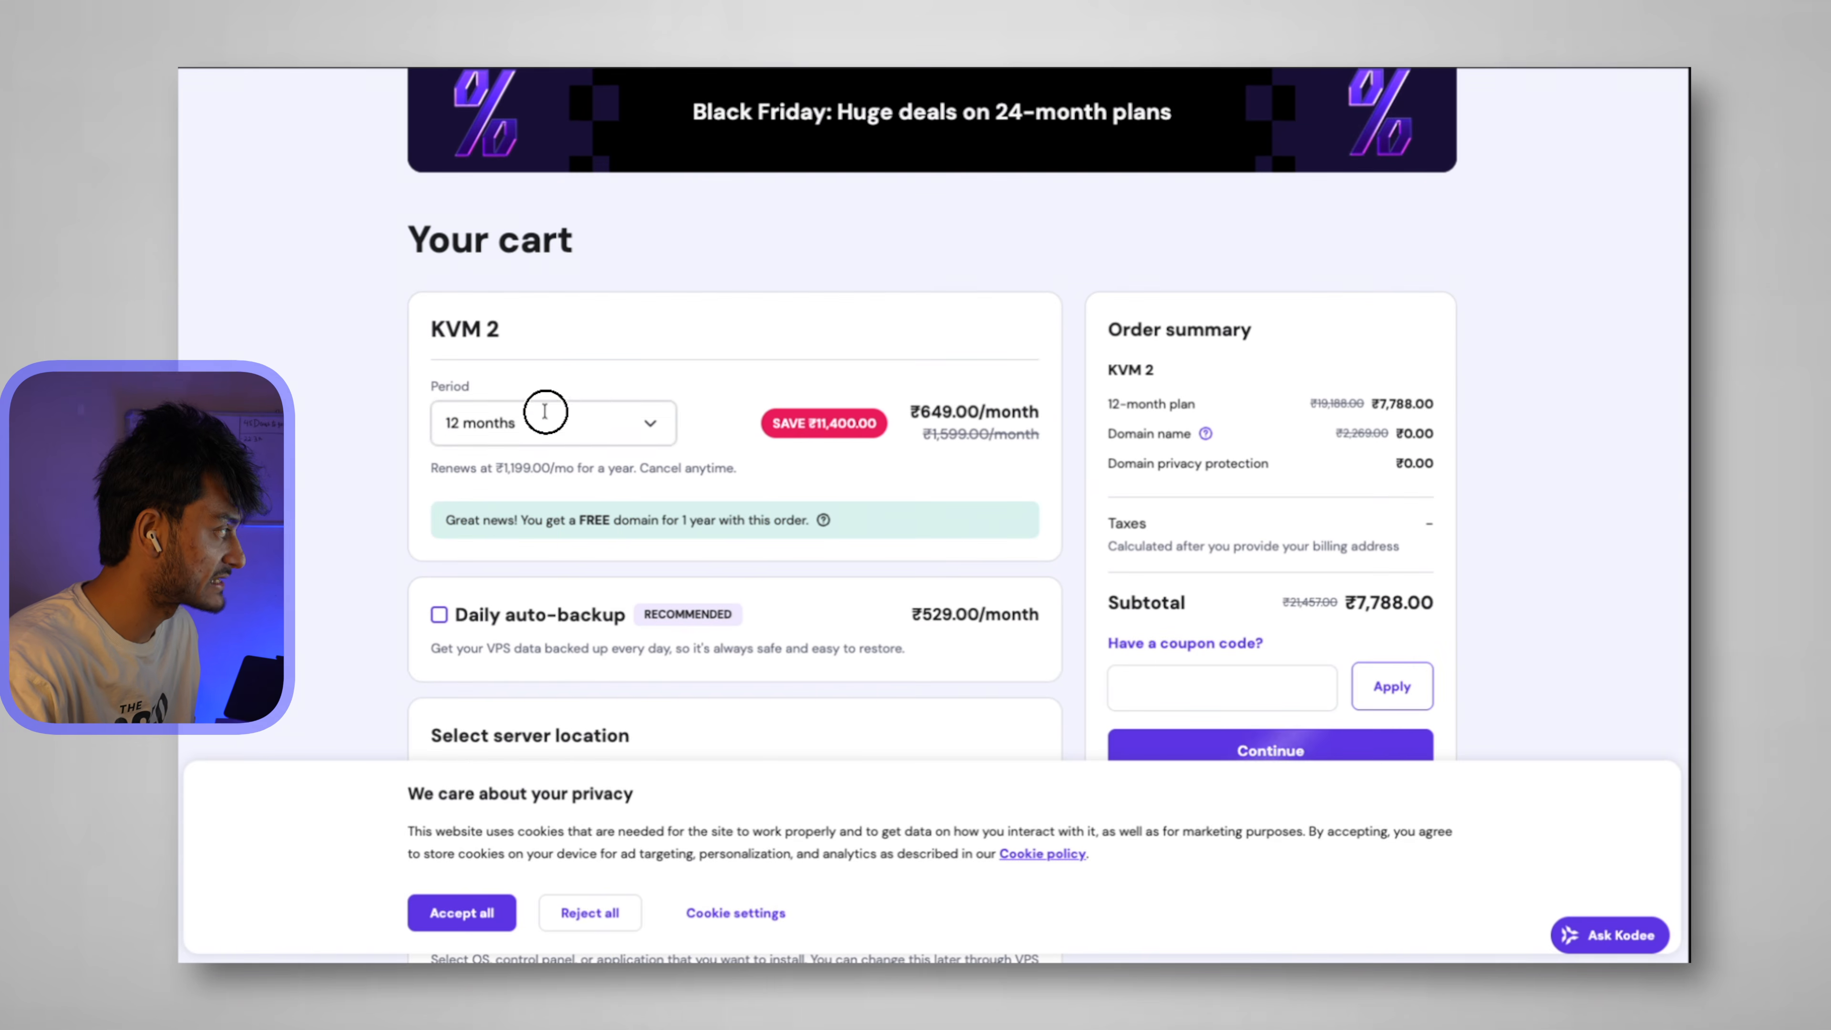
Apply the coupon code SOLO10 to the 12-month KVM 2 order.
{"action": "left_click", "coordinate": [1150, 685]}
{"action": "type", "text": "SOLO10"}
{"action": "scroll", "coordinate": [1279, 652], "scroll_direction": "down", "scroll_amount": 1}
{"action": "left_click", "coordinate": [1366, 638]}
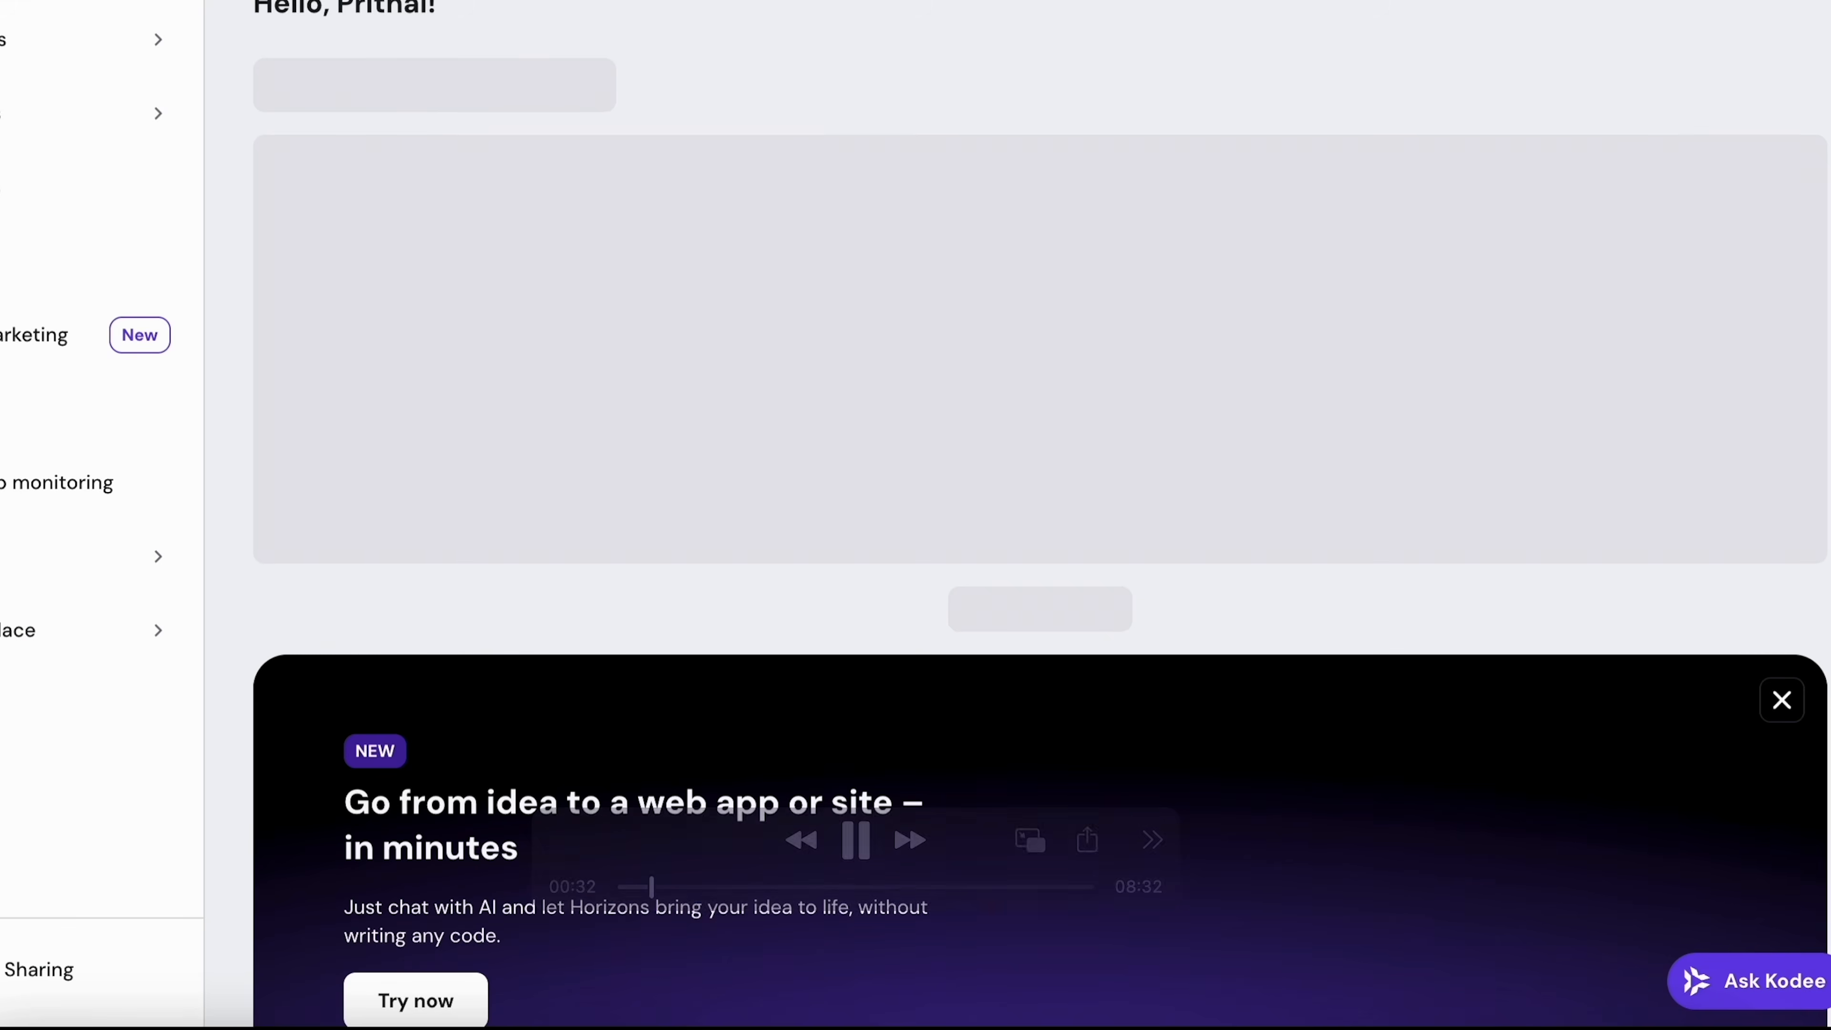
Start the guided setup for the unfinished KVM 2 server.
{"action": "scroll", "coordinate": [1067, 258], "scroll_direction": "up", "scroll_amount": 2}
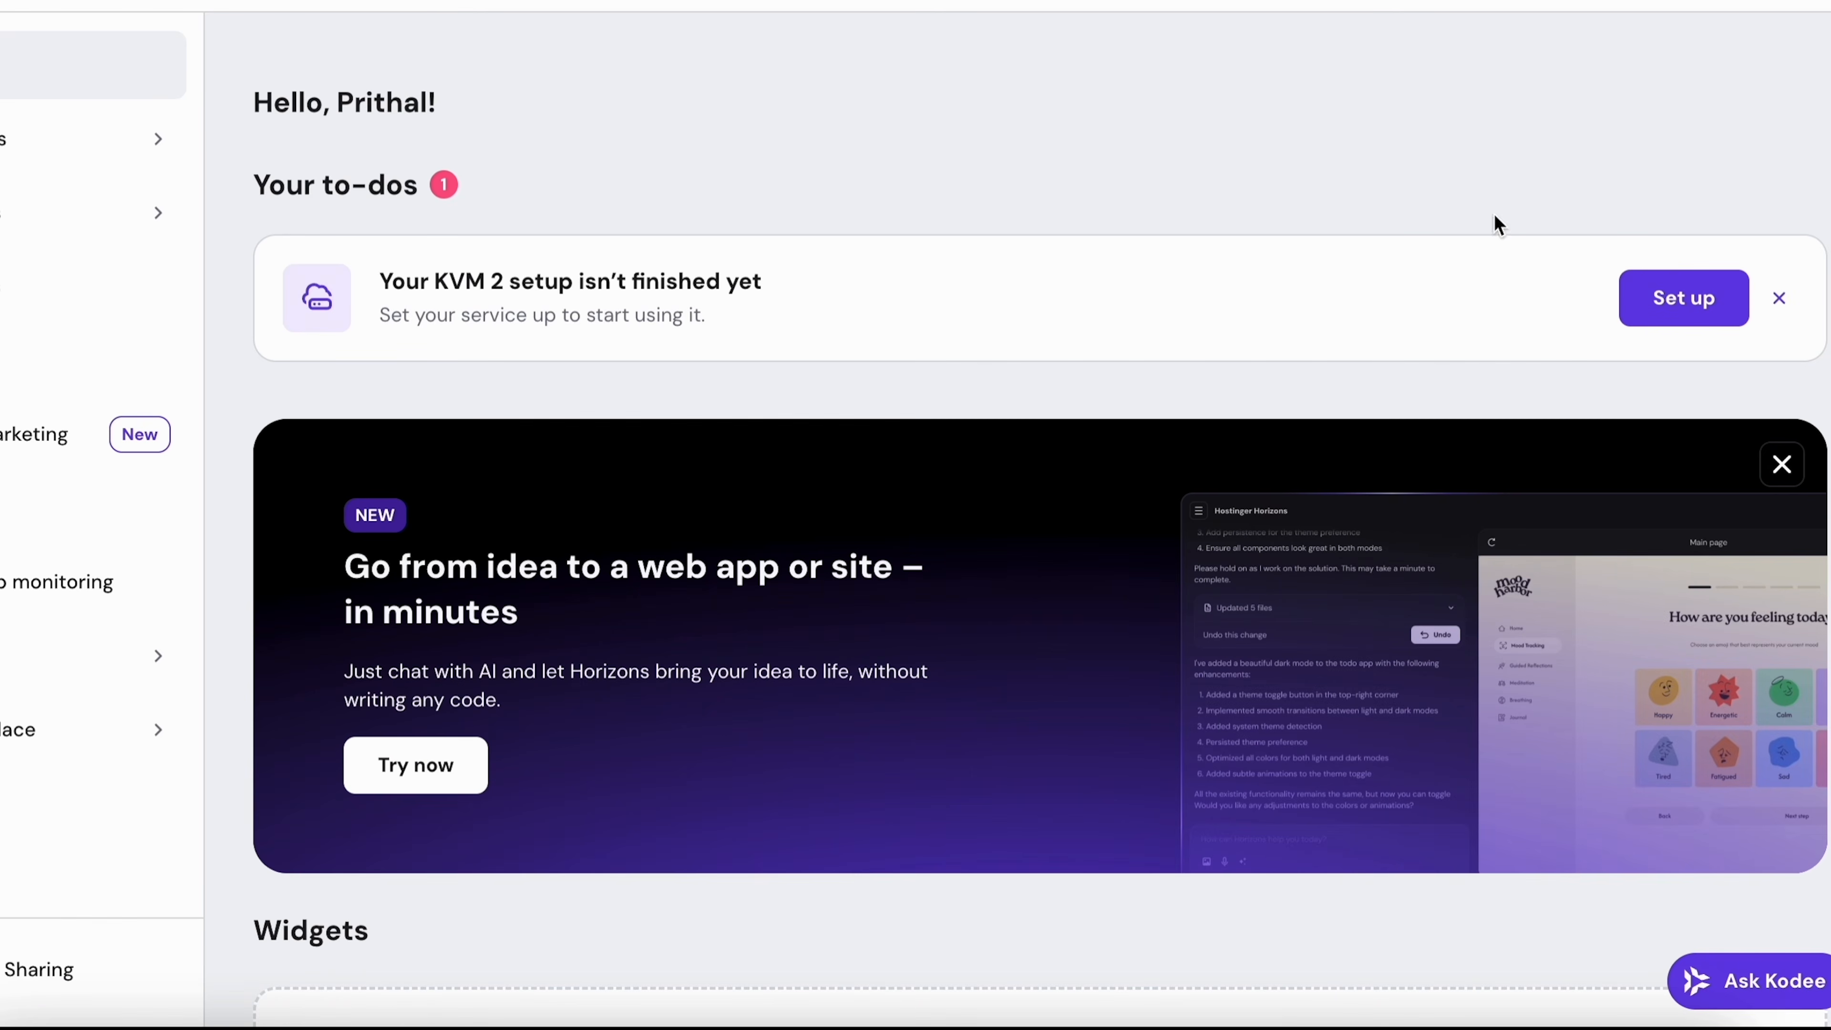
{"action": "left_click", "coordinate": [1678, 302]}
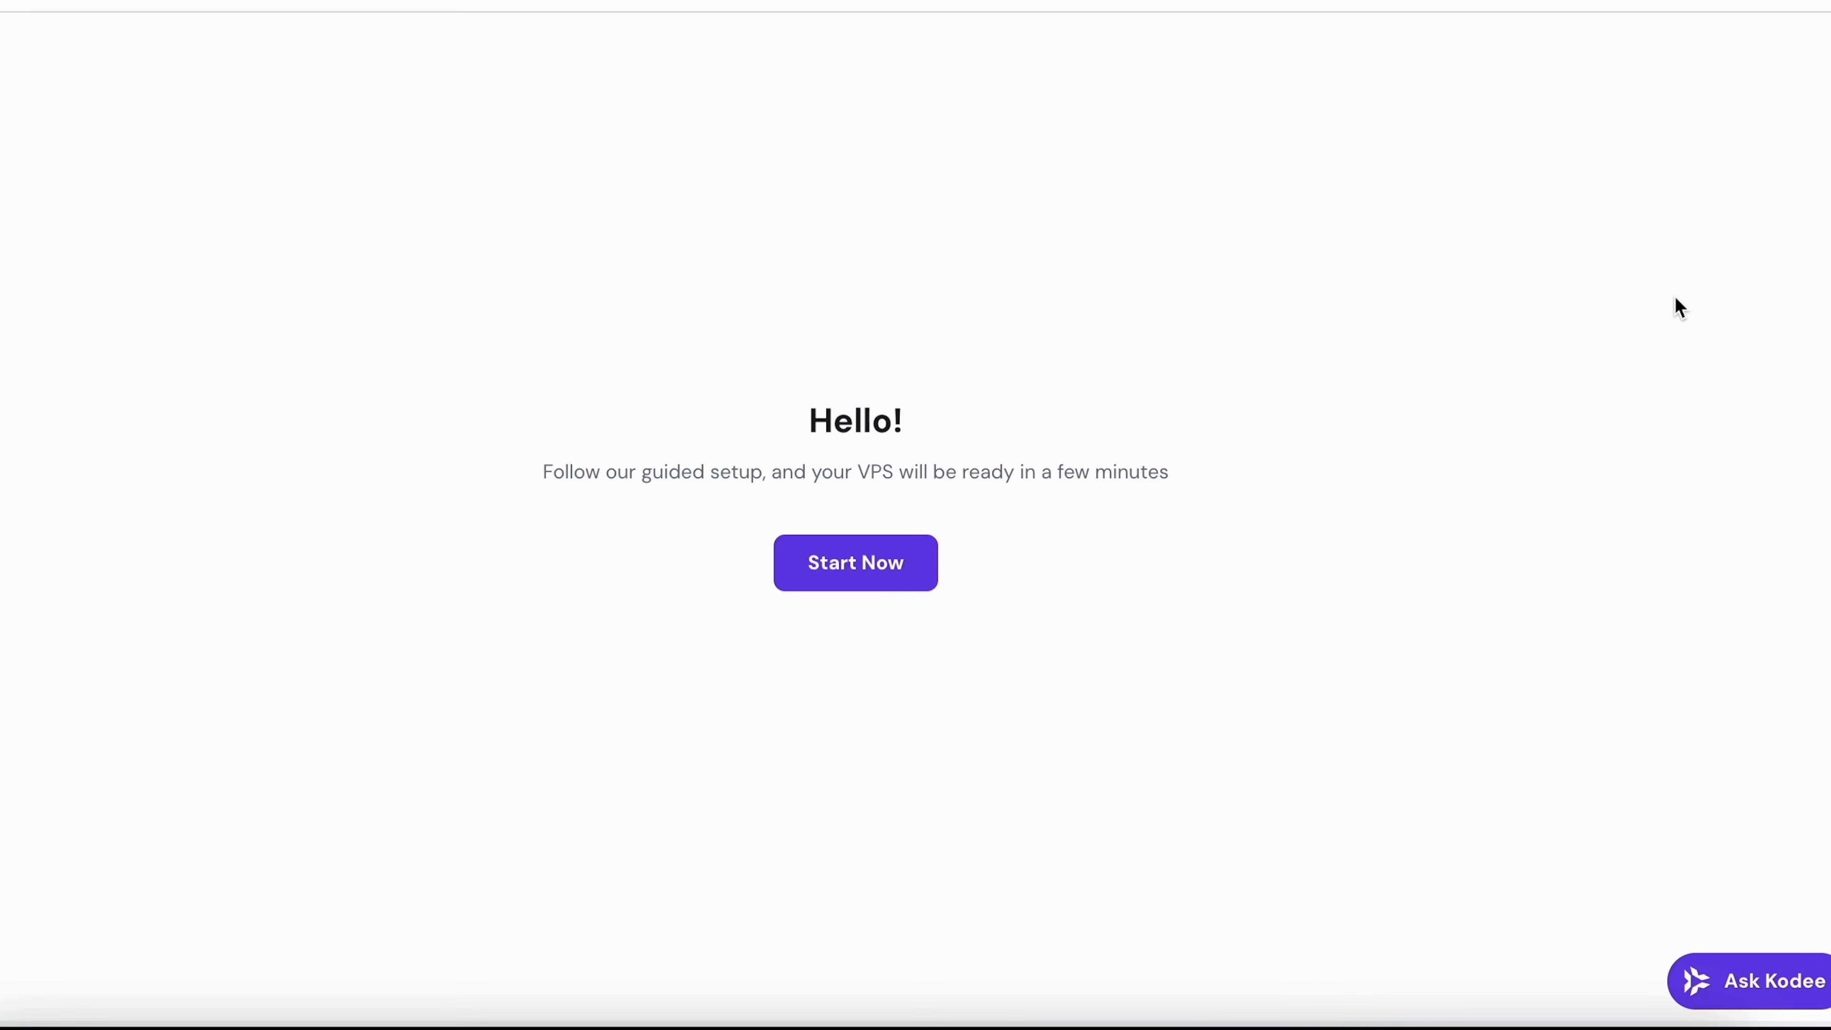
{"action": "left_click", "coordinate": [919, 576]}
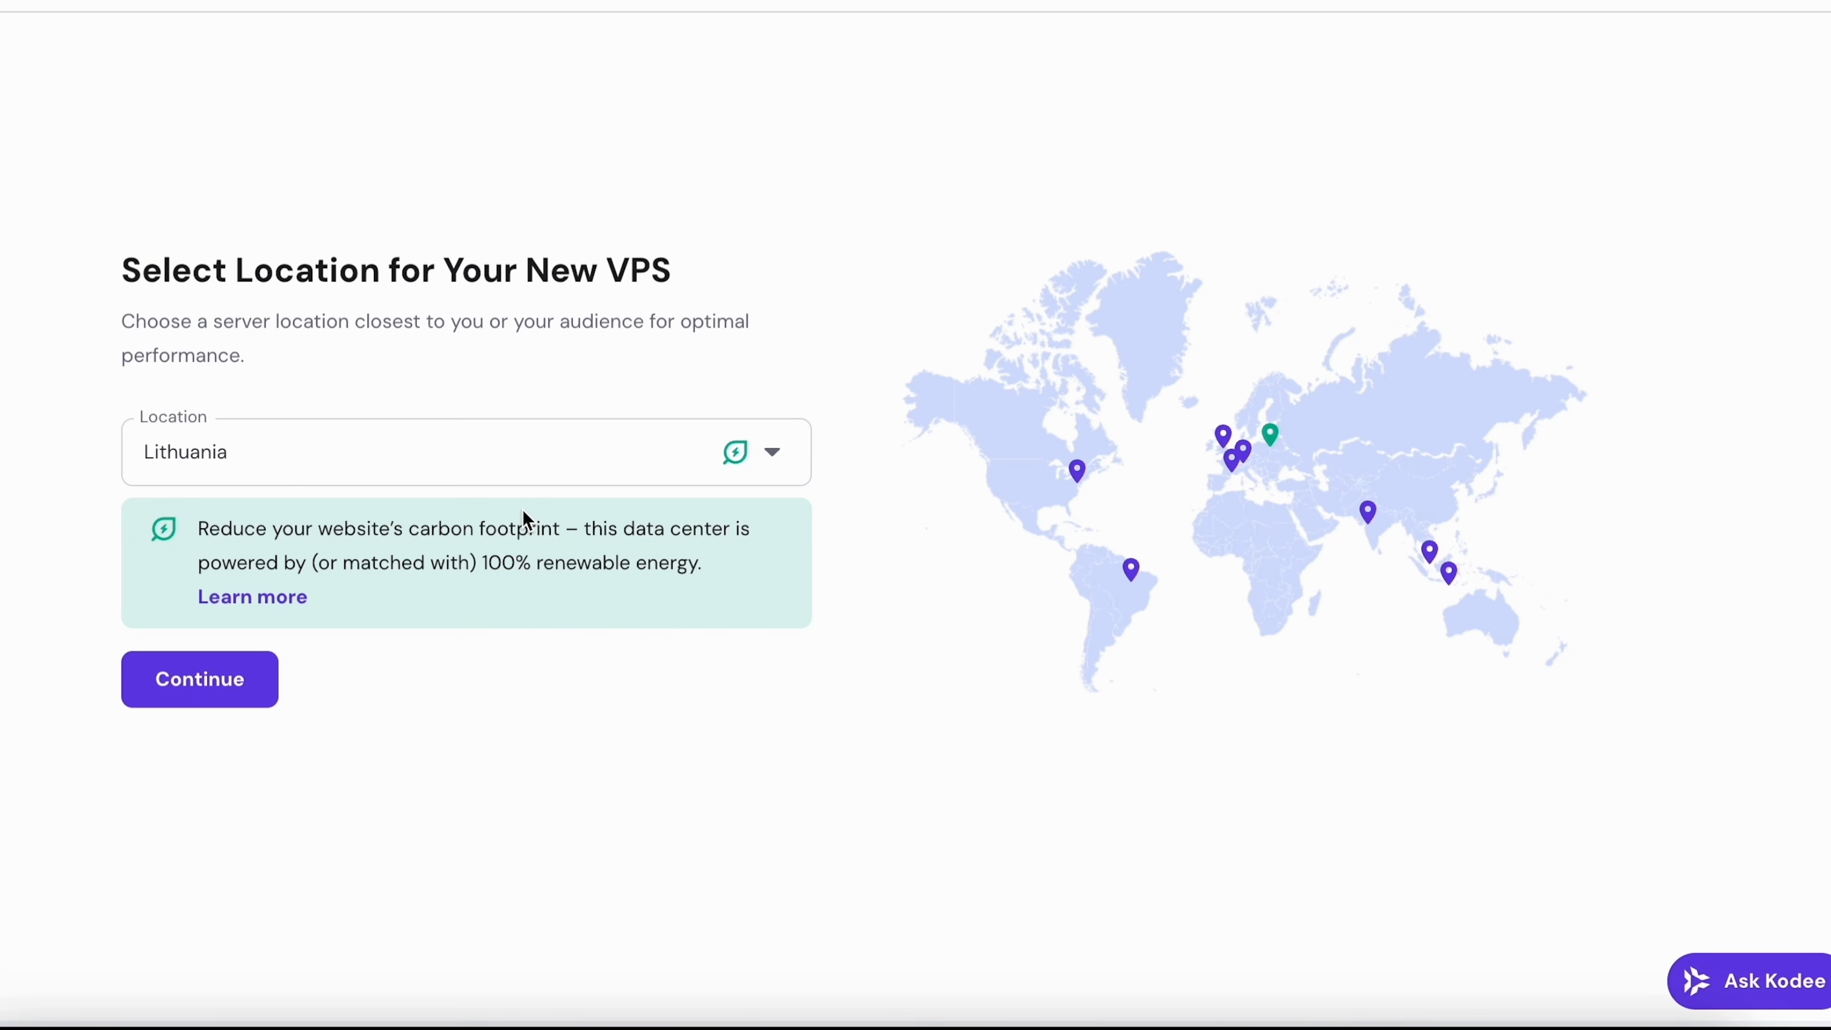
Set the new VPS location to India and continue to the OS template selection.
{"action": "left_click", "coordinate": [548, 480]}
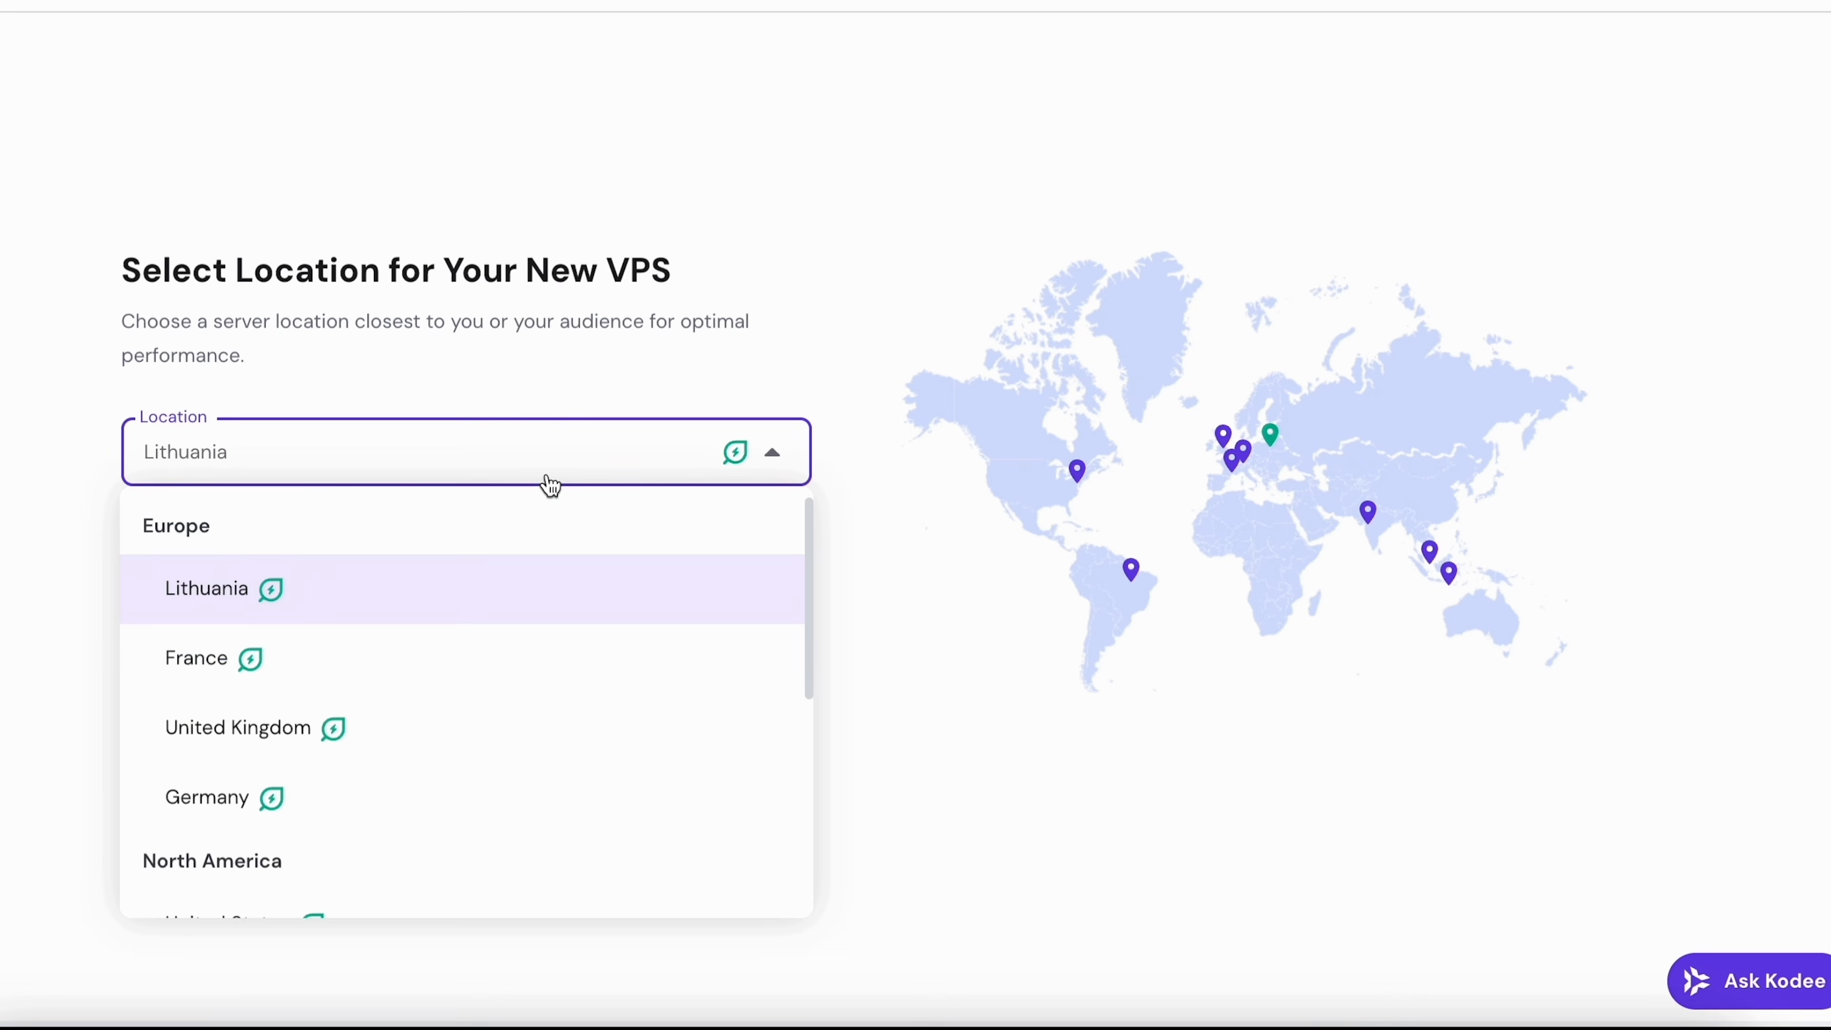
{"action": "scroll", "coordinate": [274, 764], "scroll_direction": "down", "scroll_amount": 5}
{"action": "left_click", "coordinate": [274, 763]}
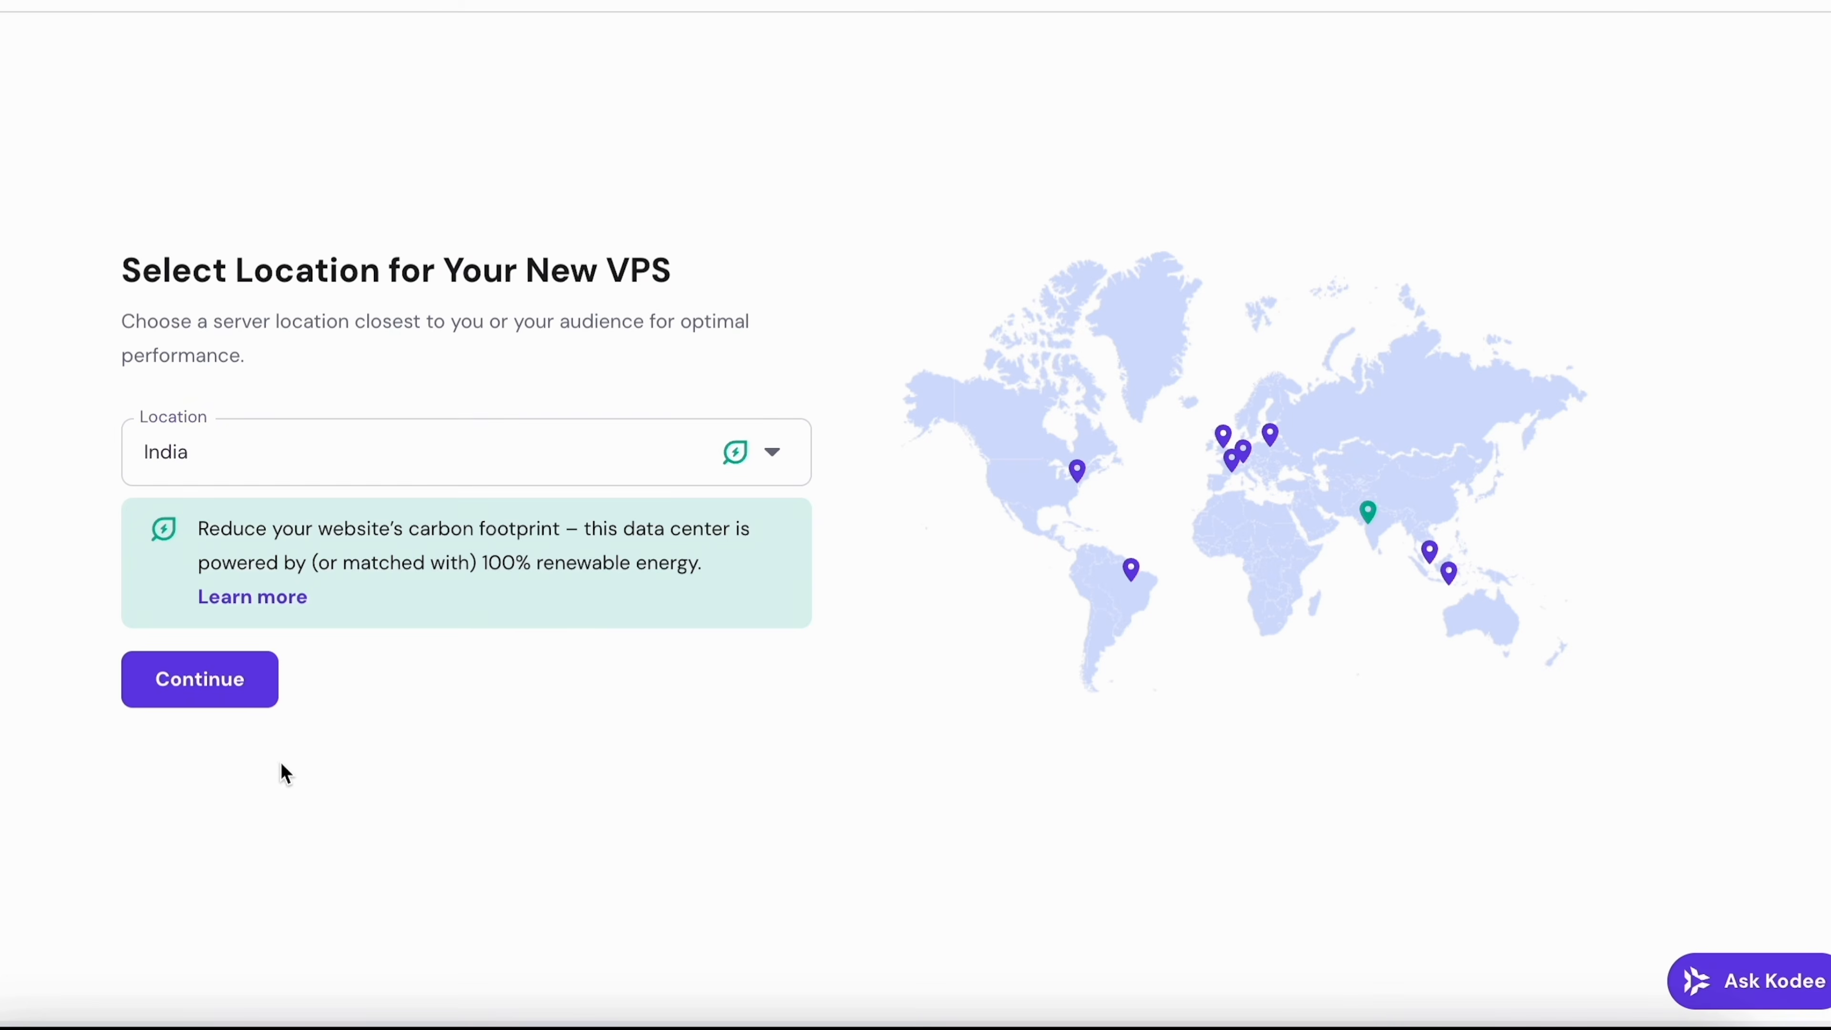
{"action": "left_click", "coordinate": [249, 700]}
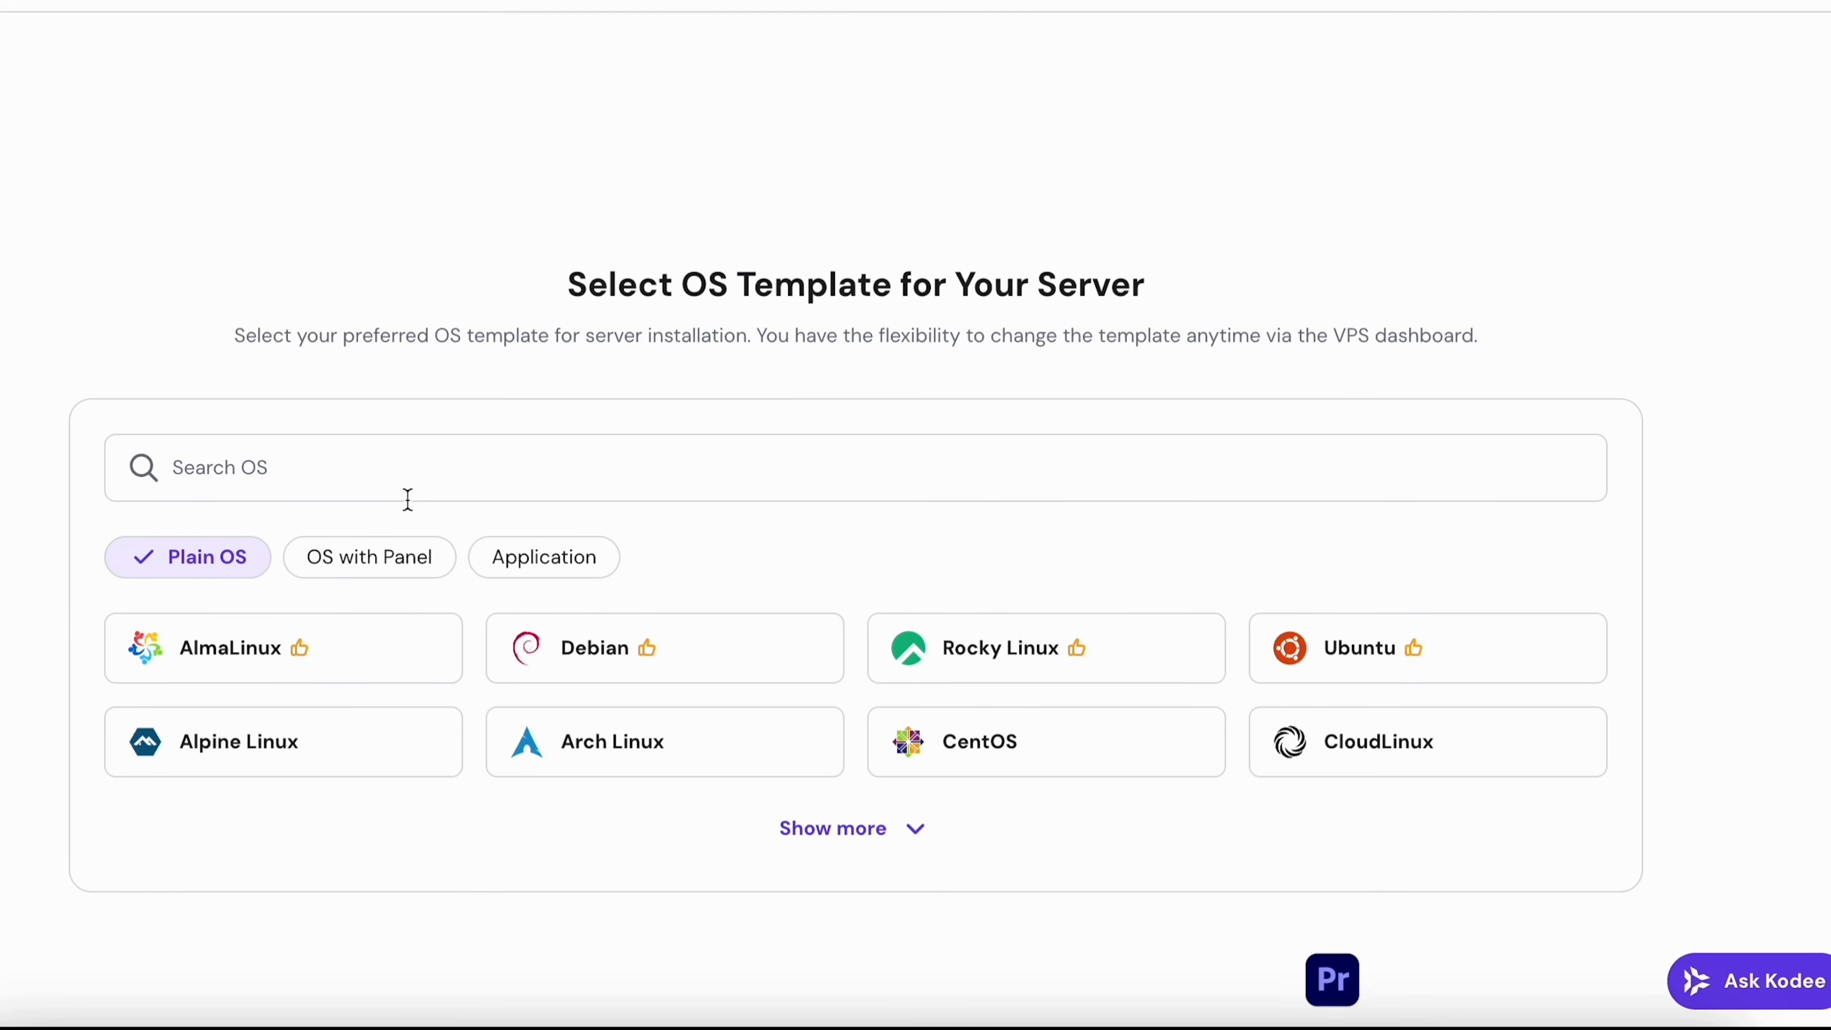
Search the server templates for n8n and choose the standard n8n application.
{"action": "left_click", "coordinate": [360, 557]}
{"action": "left_click", "coordinate": [200, 559]}
{"action": "left_click", "coordinate": [252, 493]}
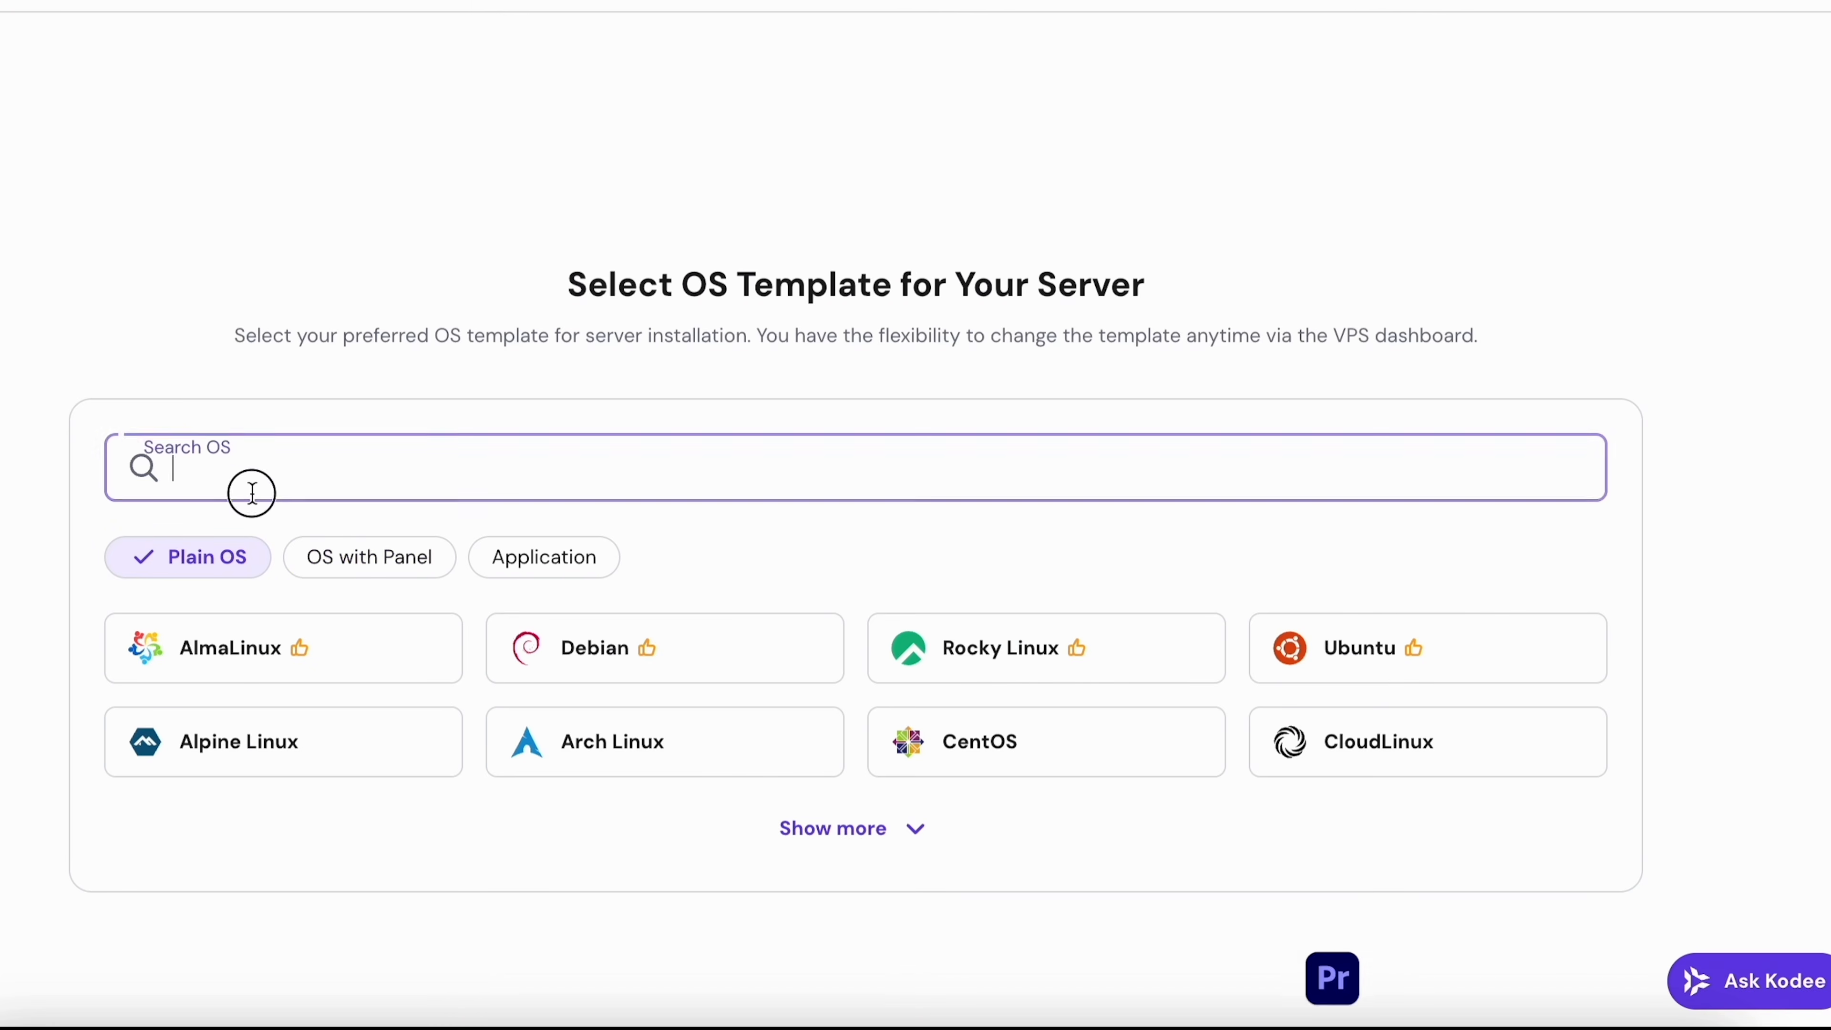
{"action": "type", "text": "n8n"}
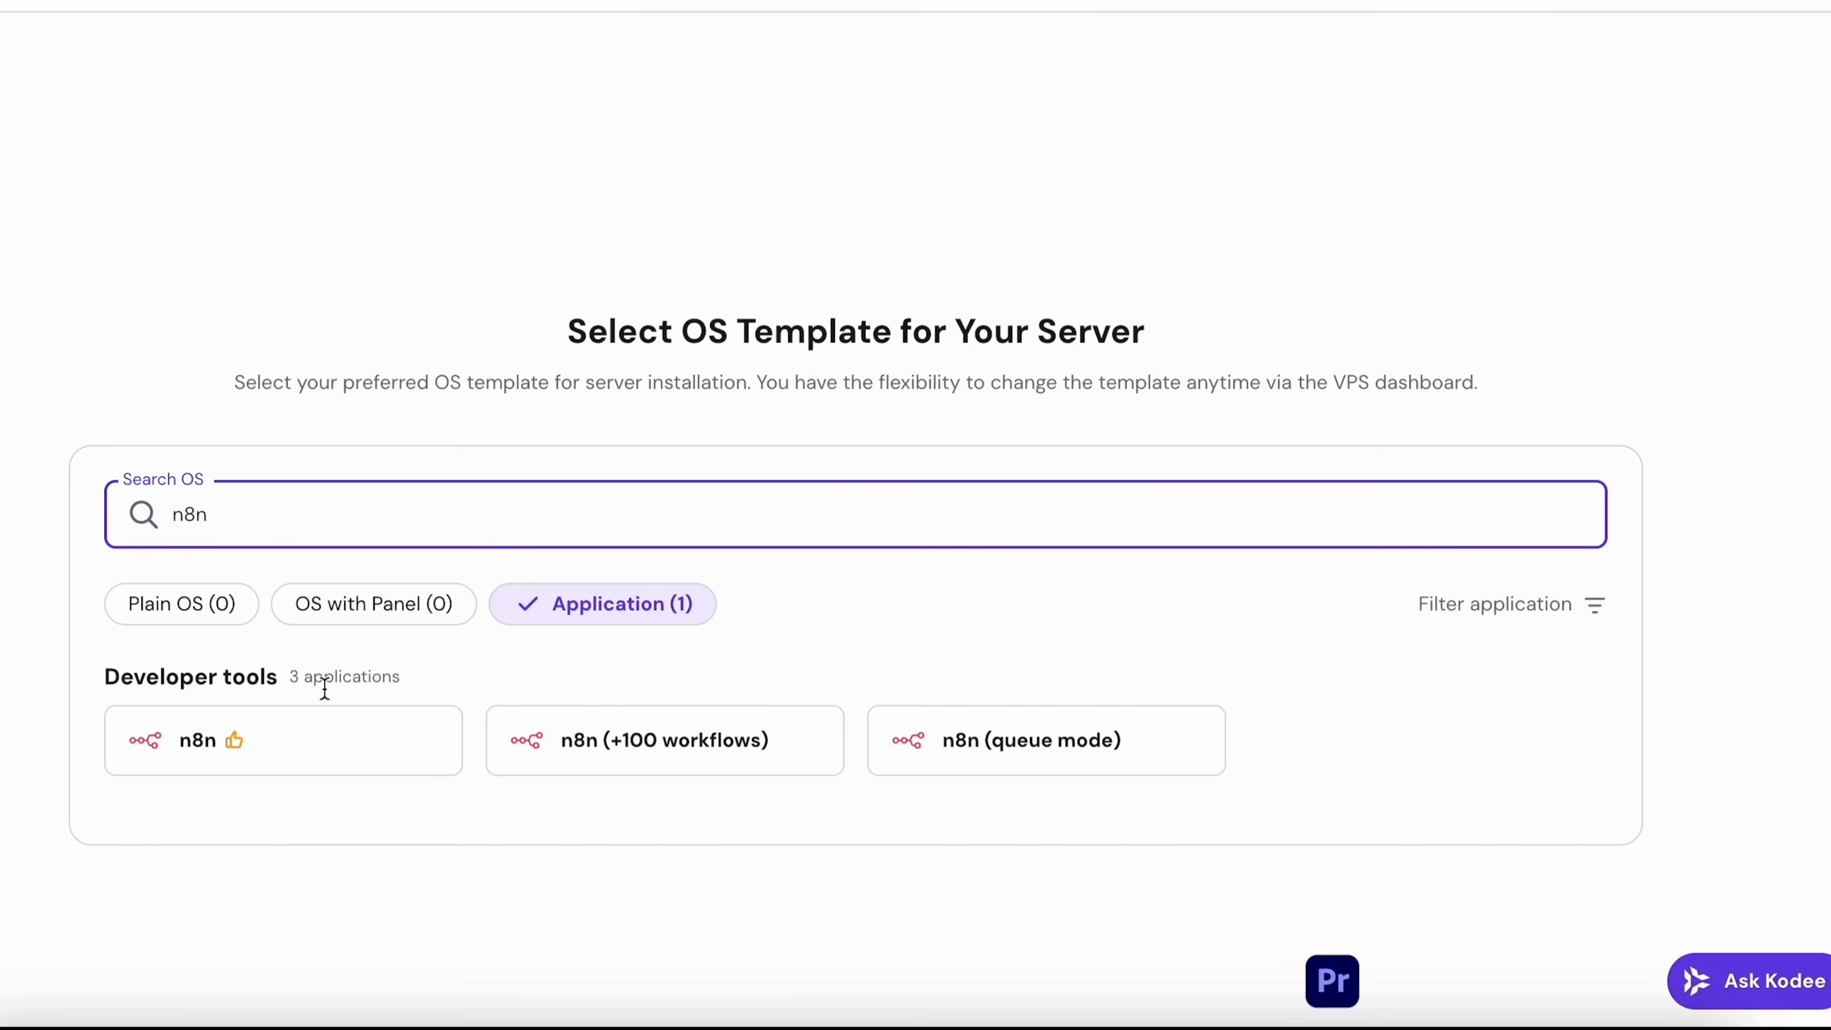
{"action": "left_click", "coordinate": [314, 763]}
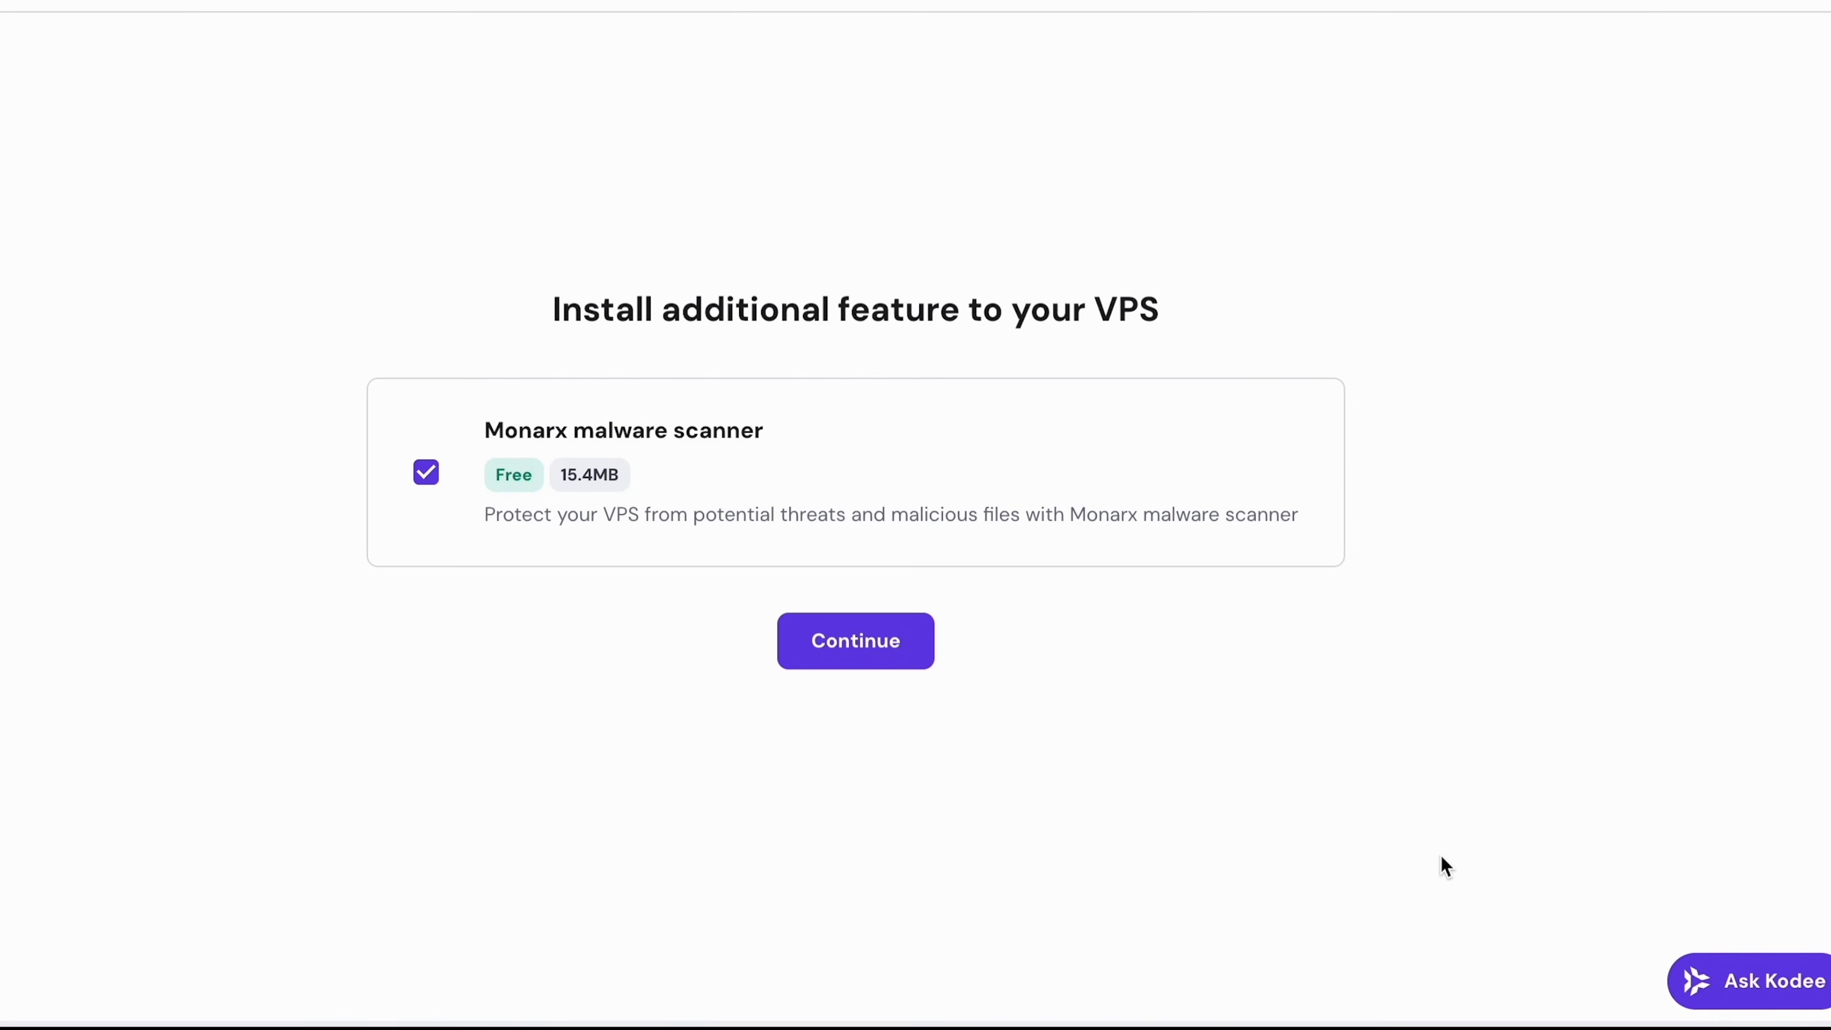
Keep the free Monarx malware scanner for the VPS and create its root password, leaving the SSH key out.
{"action": "left_click", "coordinate": [910, 656]}
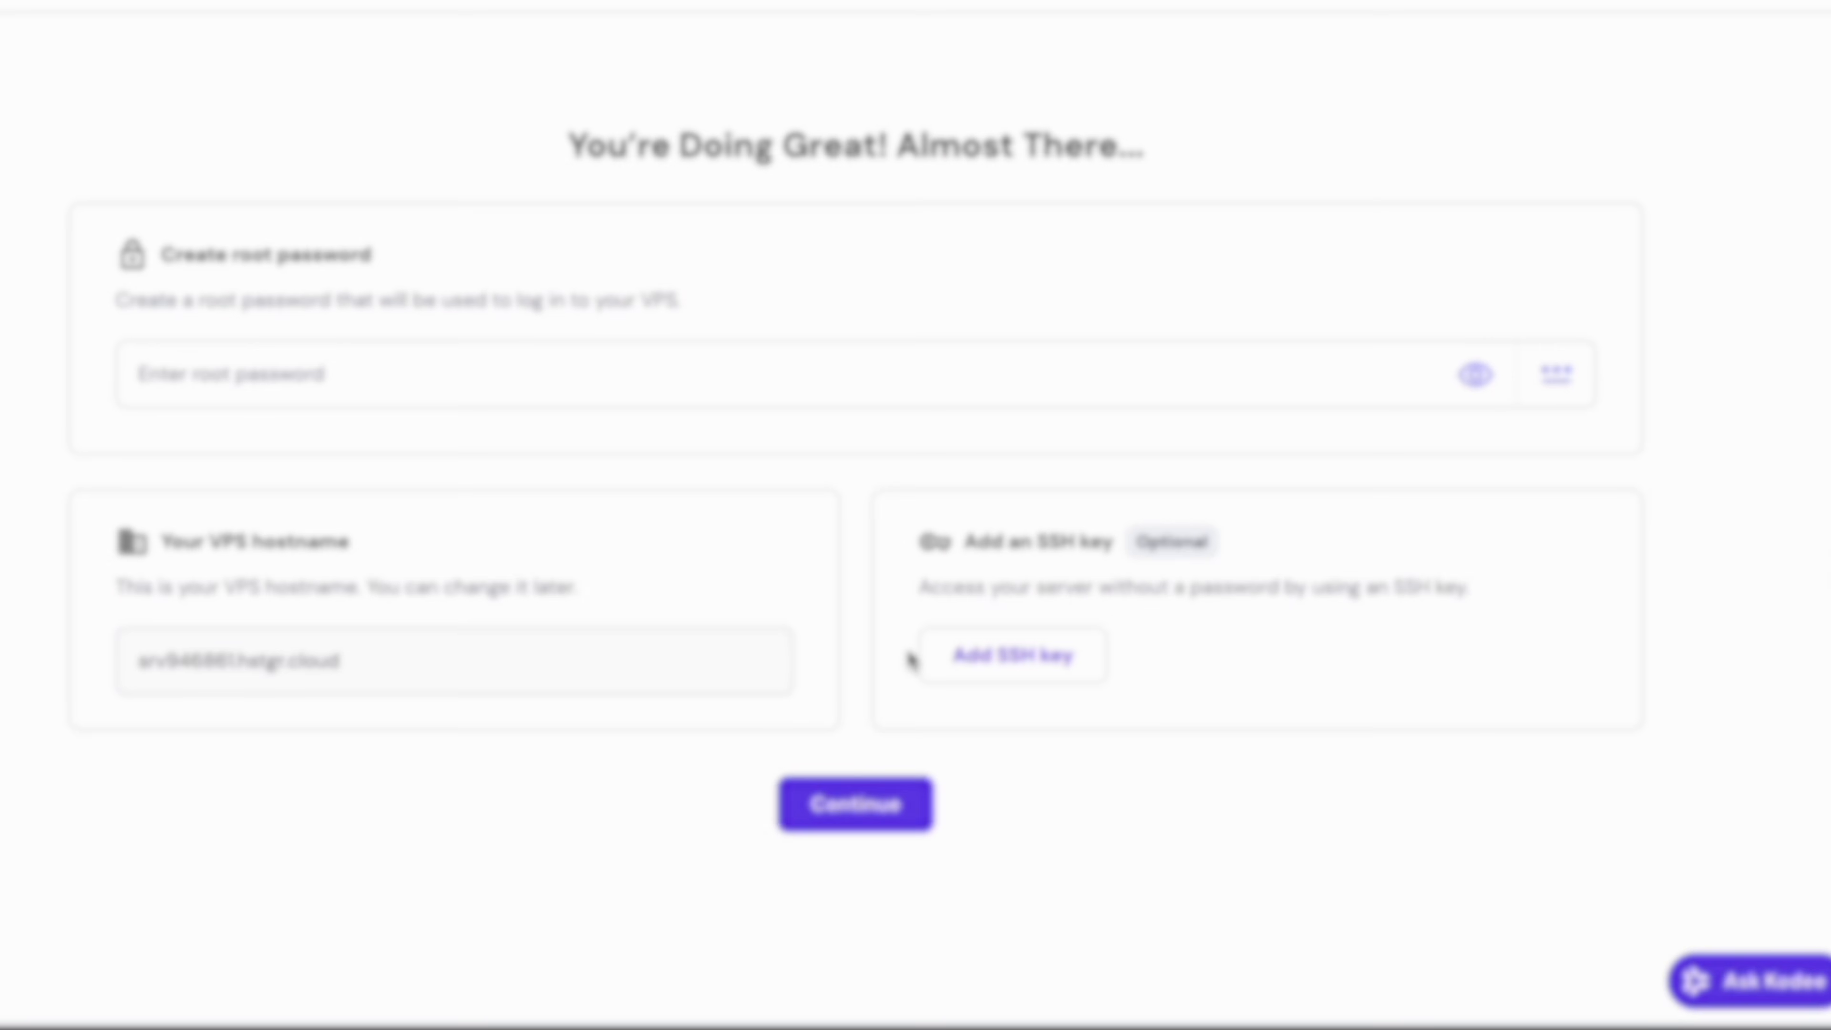
{"action": "left_click", "coordinate": [759, 404]}
{"action": "left_click", "coordinate": [398, 881]}
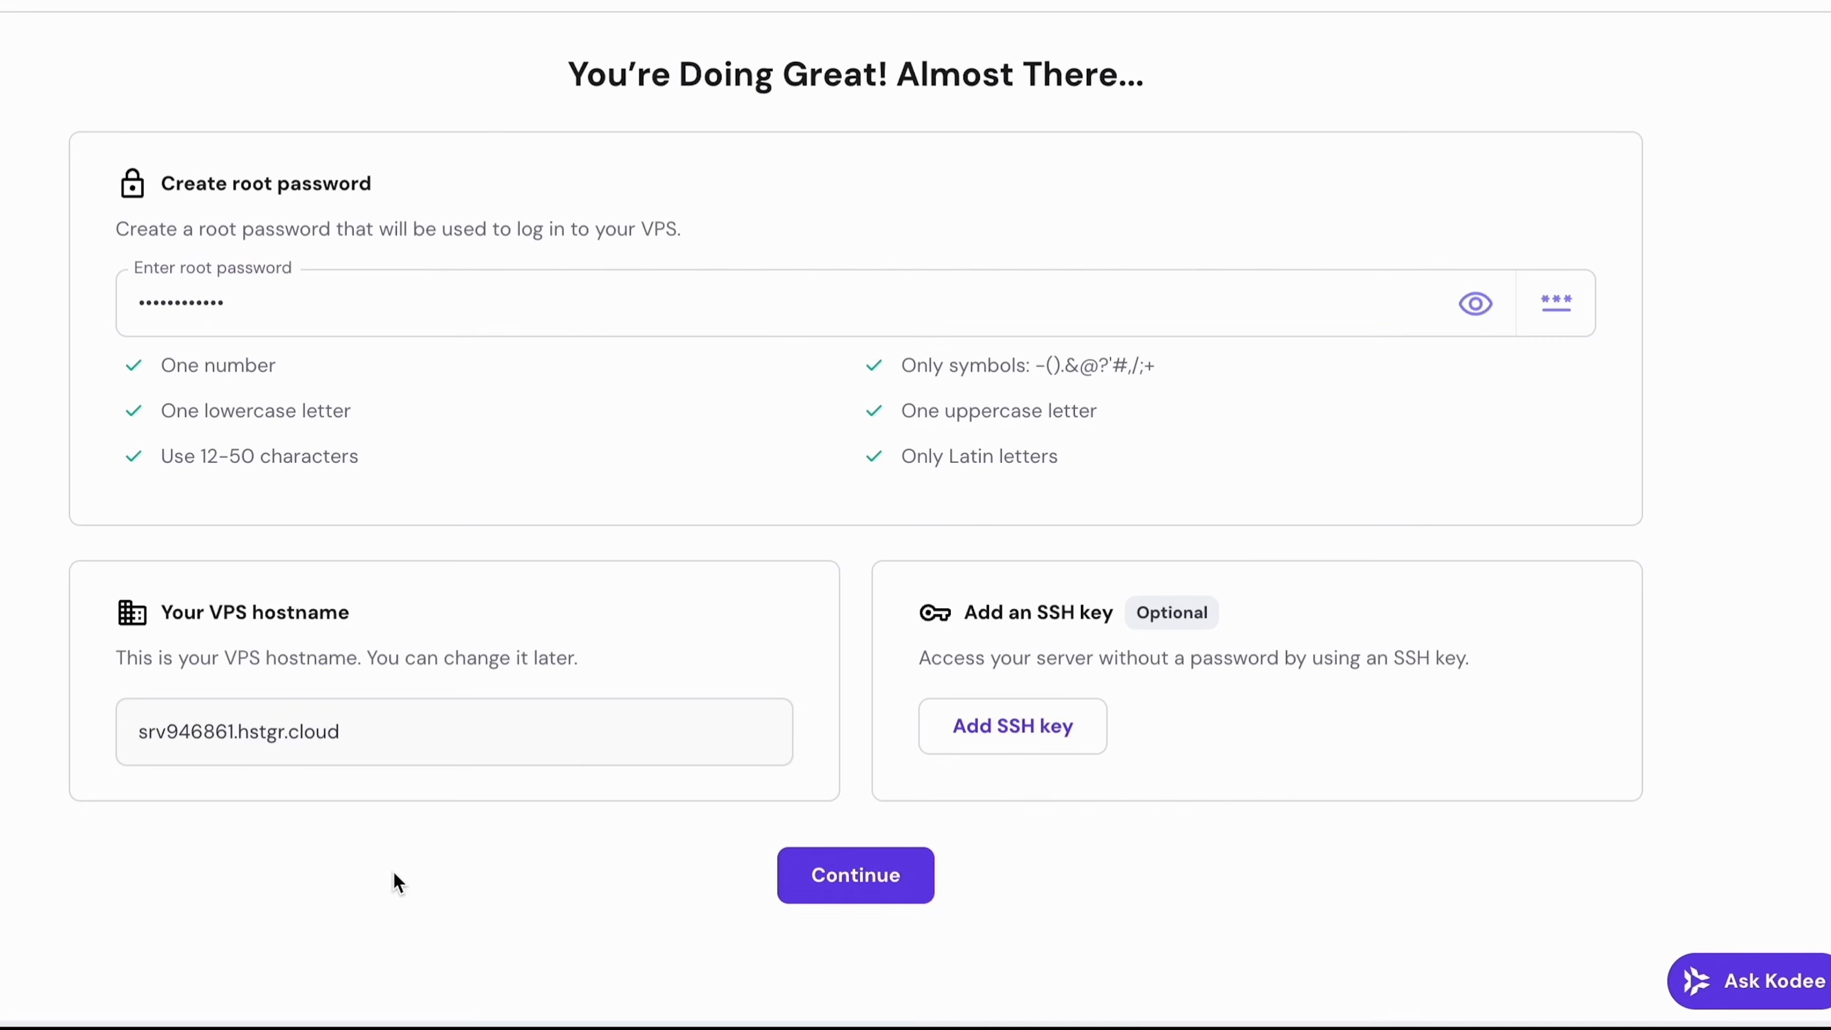
{"action": "left_click", "coordinate": [917, 906]}
Finish the VPS setup and submit the dashboard survey with personal reasons and Web or mobile application.
{"action": "left_click", "coordinate": [464, 112]}
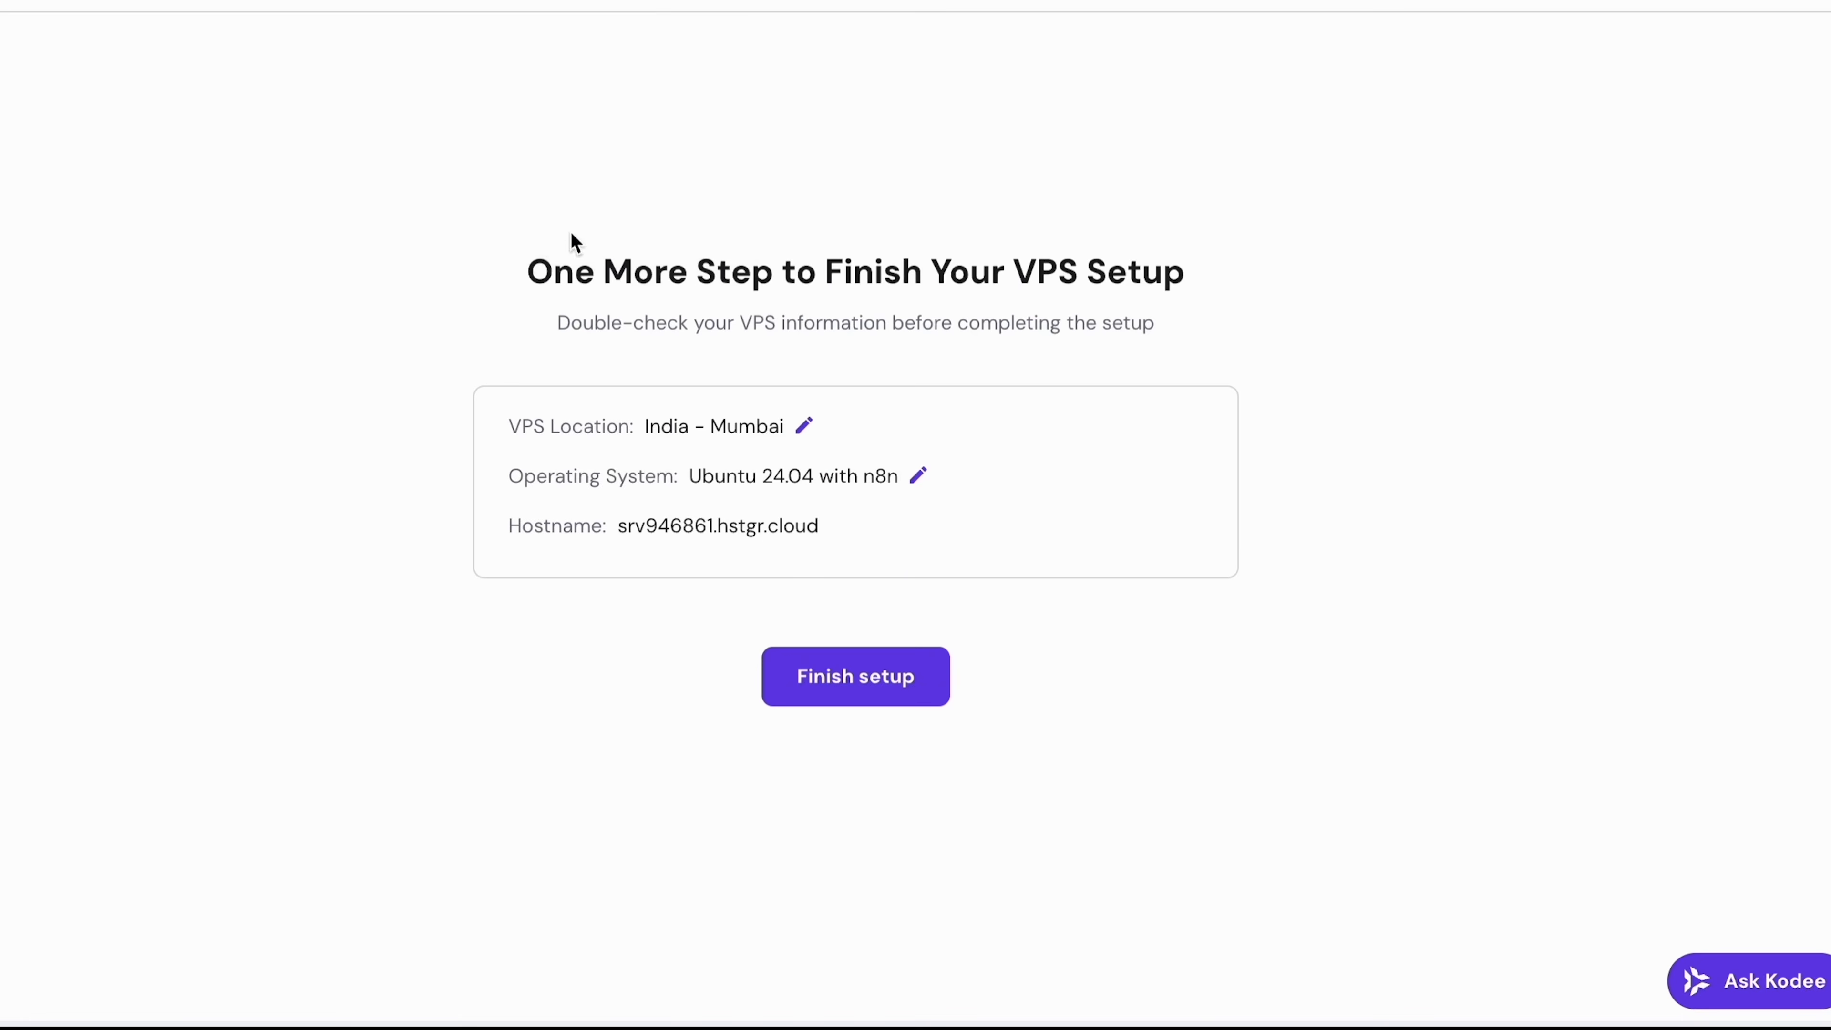
{"action": "left_click", "coordinate": [859, 674]}
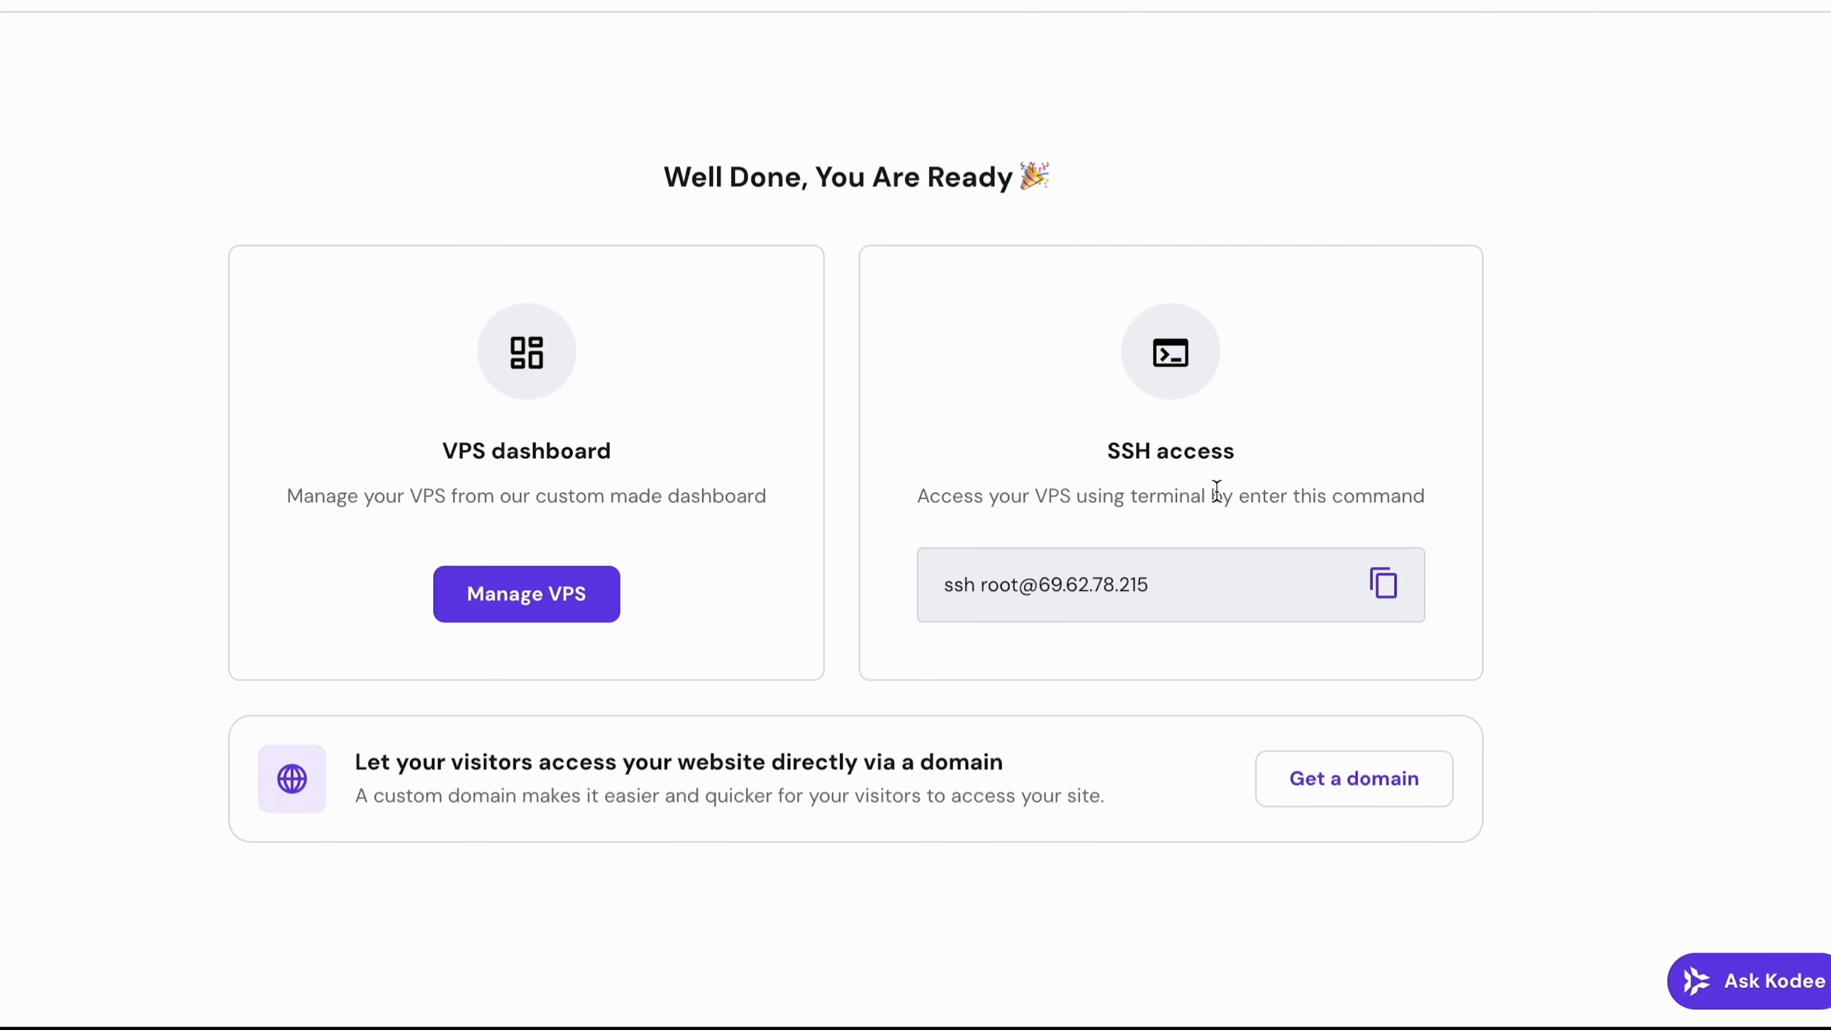
{"action": "left_click", "coordinate": [597, 600]}
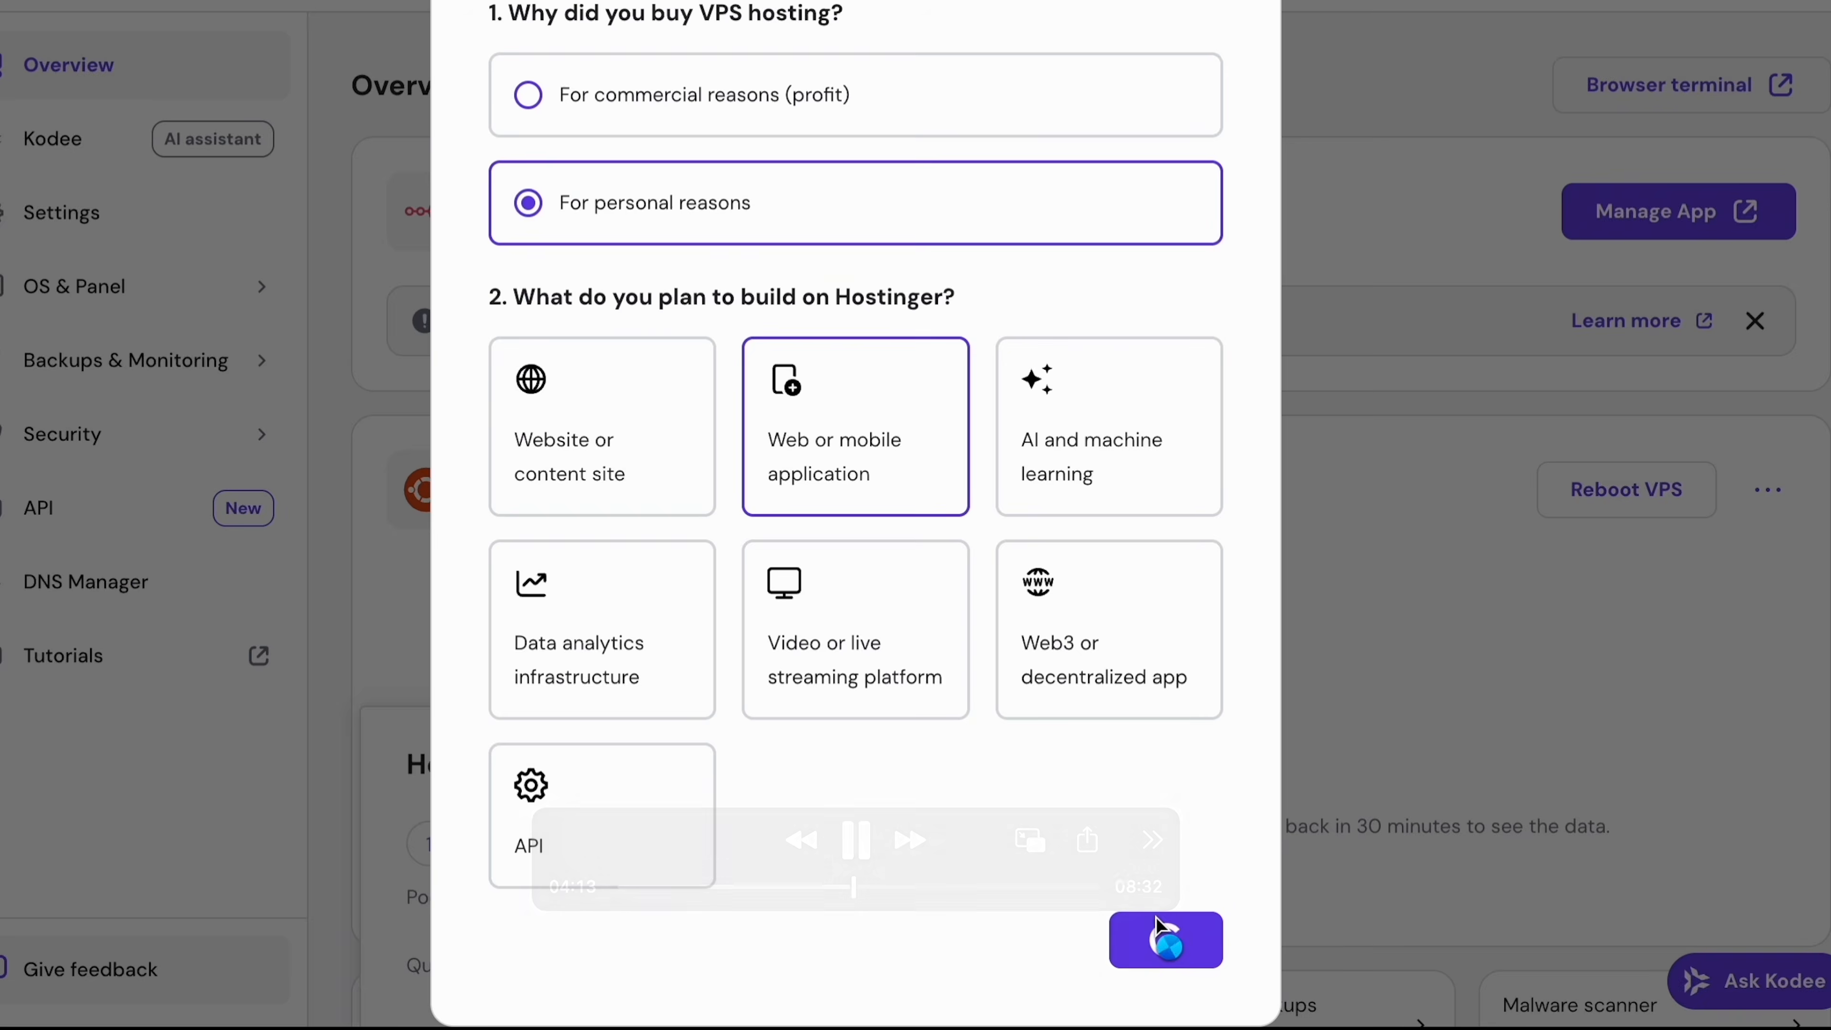
{"action": "left_click", "coordinate": [1162, 936]}
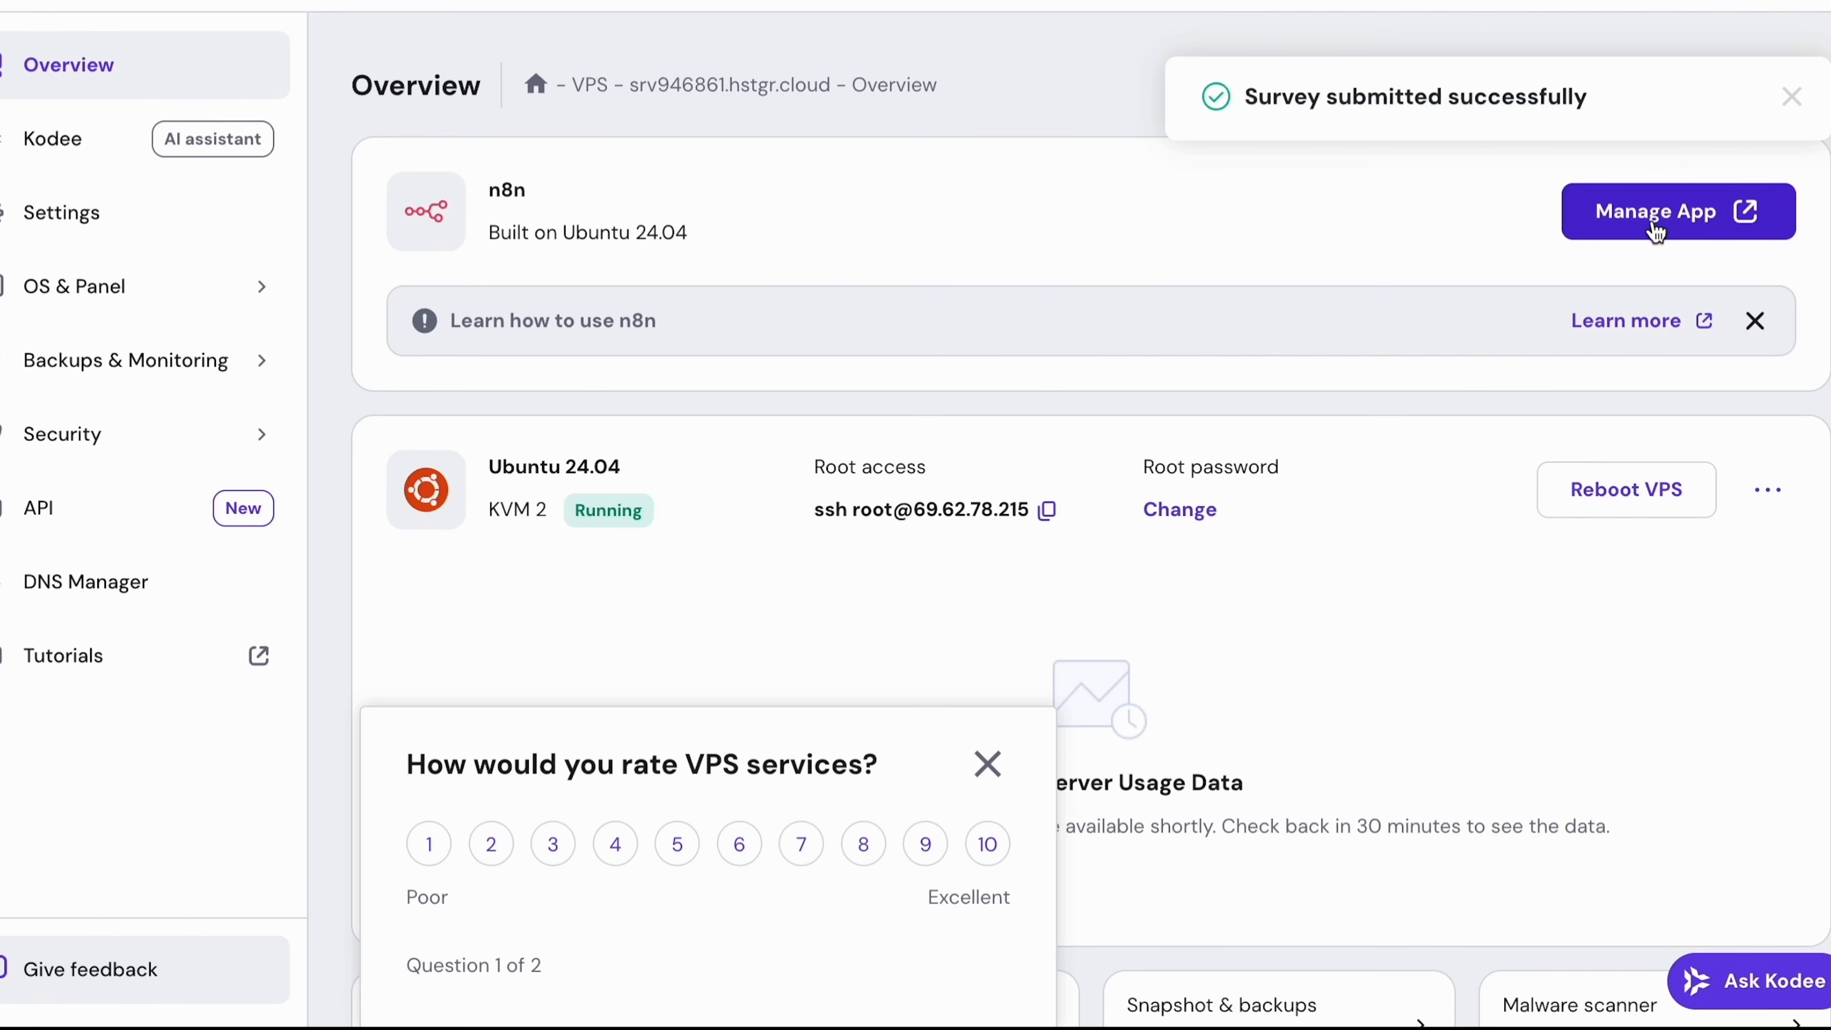
Launch the n8n app from the VPS overview and fill in the owner account's email, name and password.
{"action": "left_click", "coordinate": [1656, 224]}
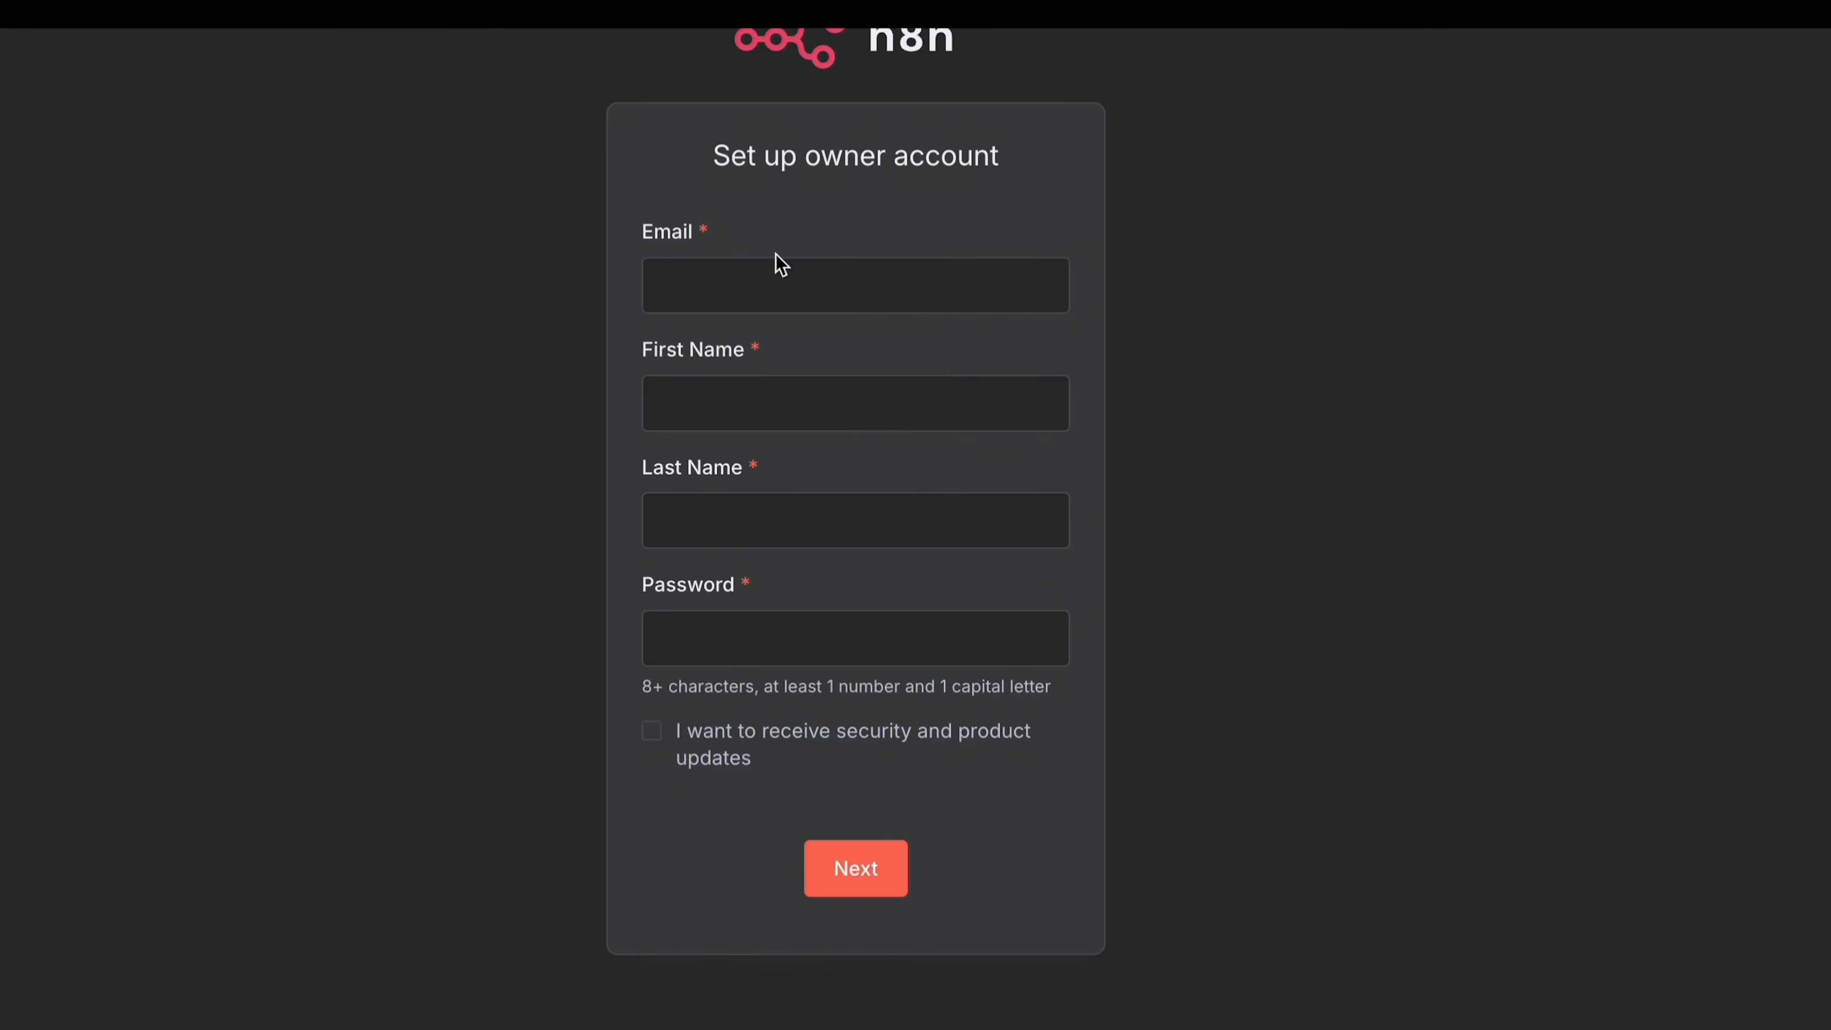
{"action": "left_click", "coordinate": [778, 277]}
{"action": "left_click", "coordinate": [866, 363]}
{"action": "left_click", "coordinate": [806, 625]}
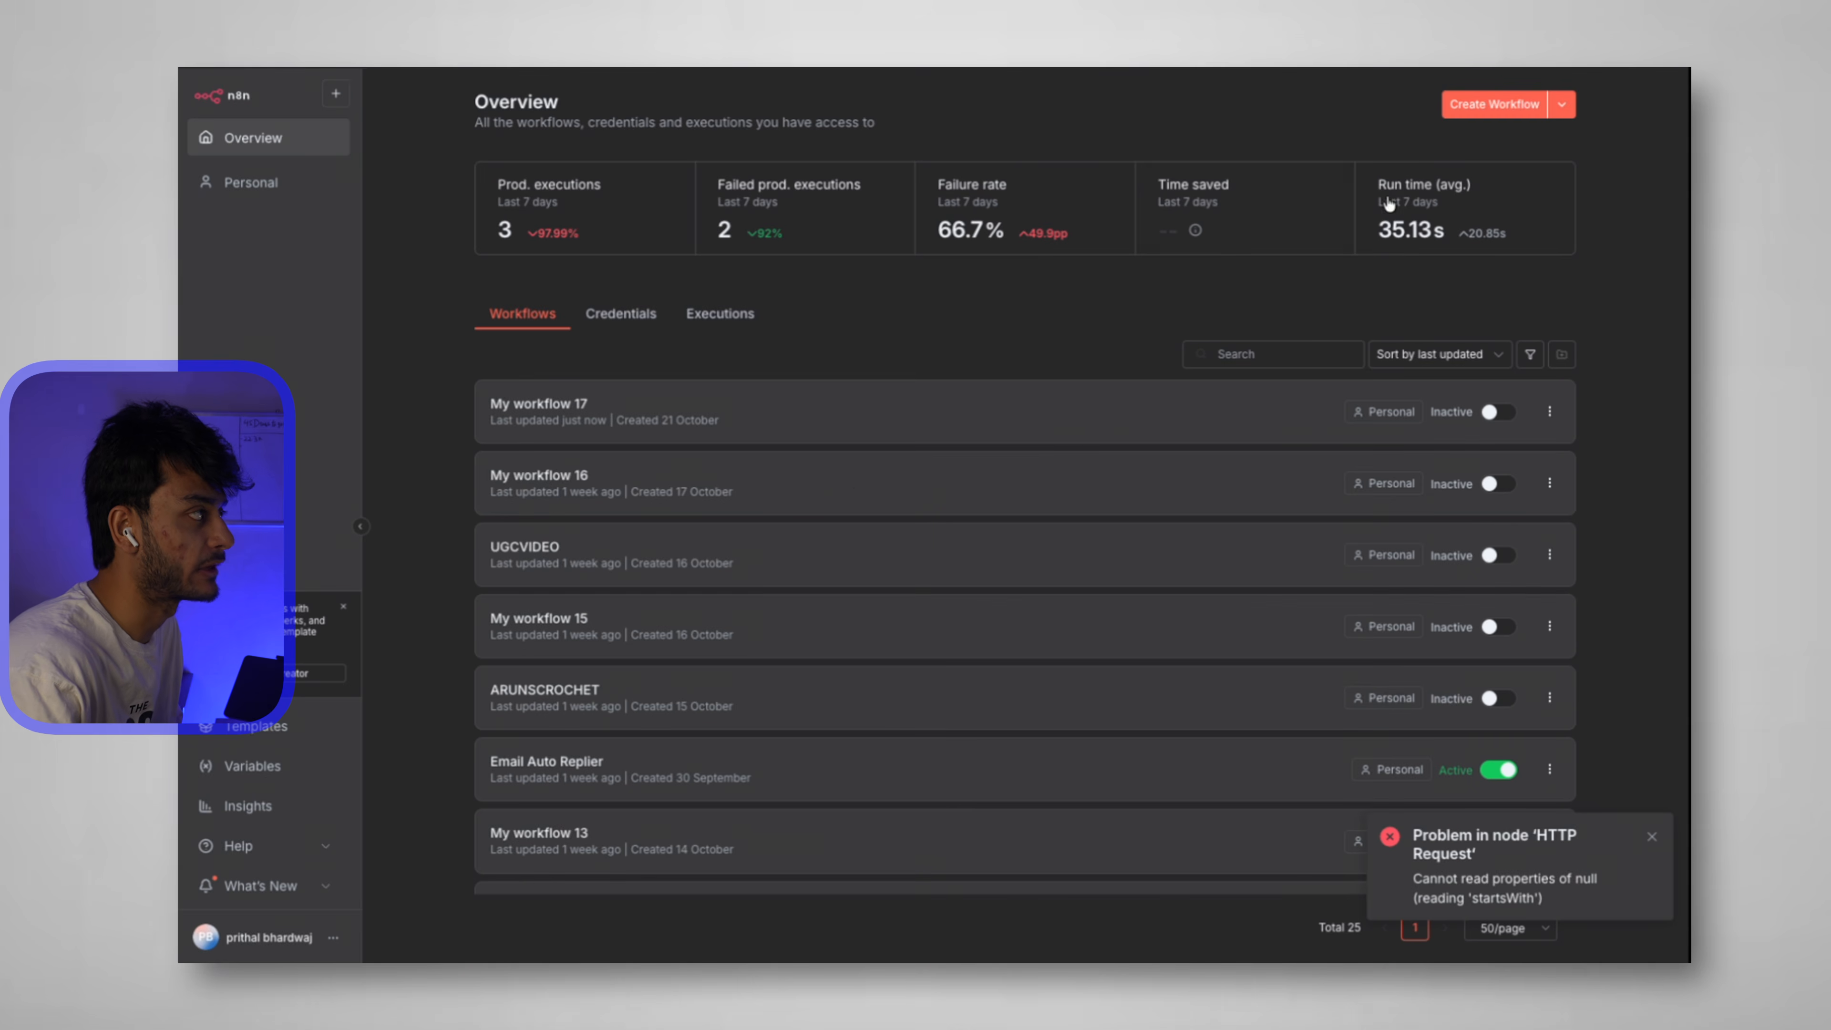
Create a new workflow and import My workflow 17.json from the Downloads folder into it.
{"action": "left_click", "coordinate": [1503, 107]}
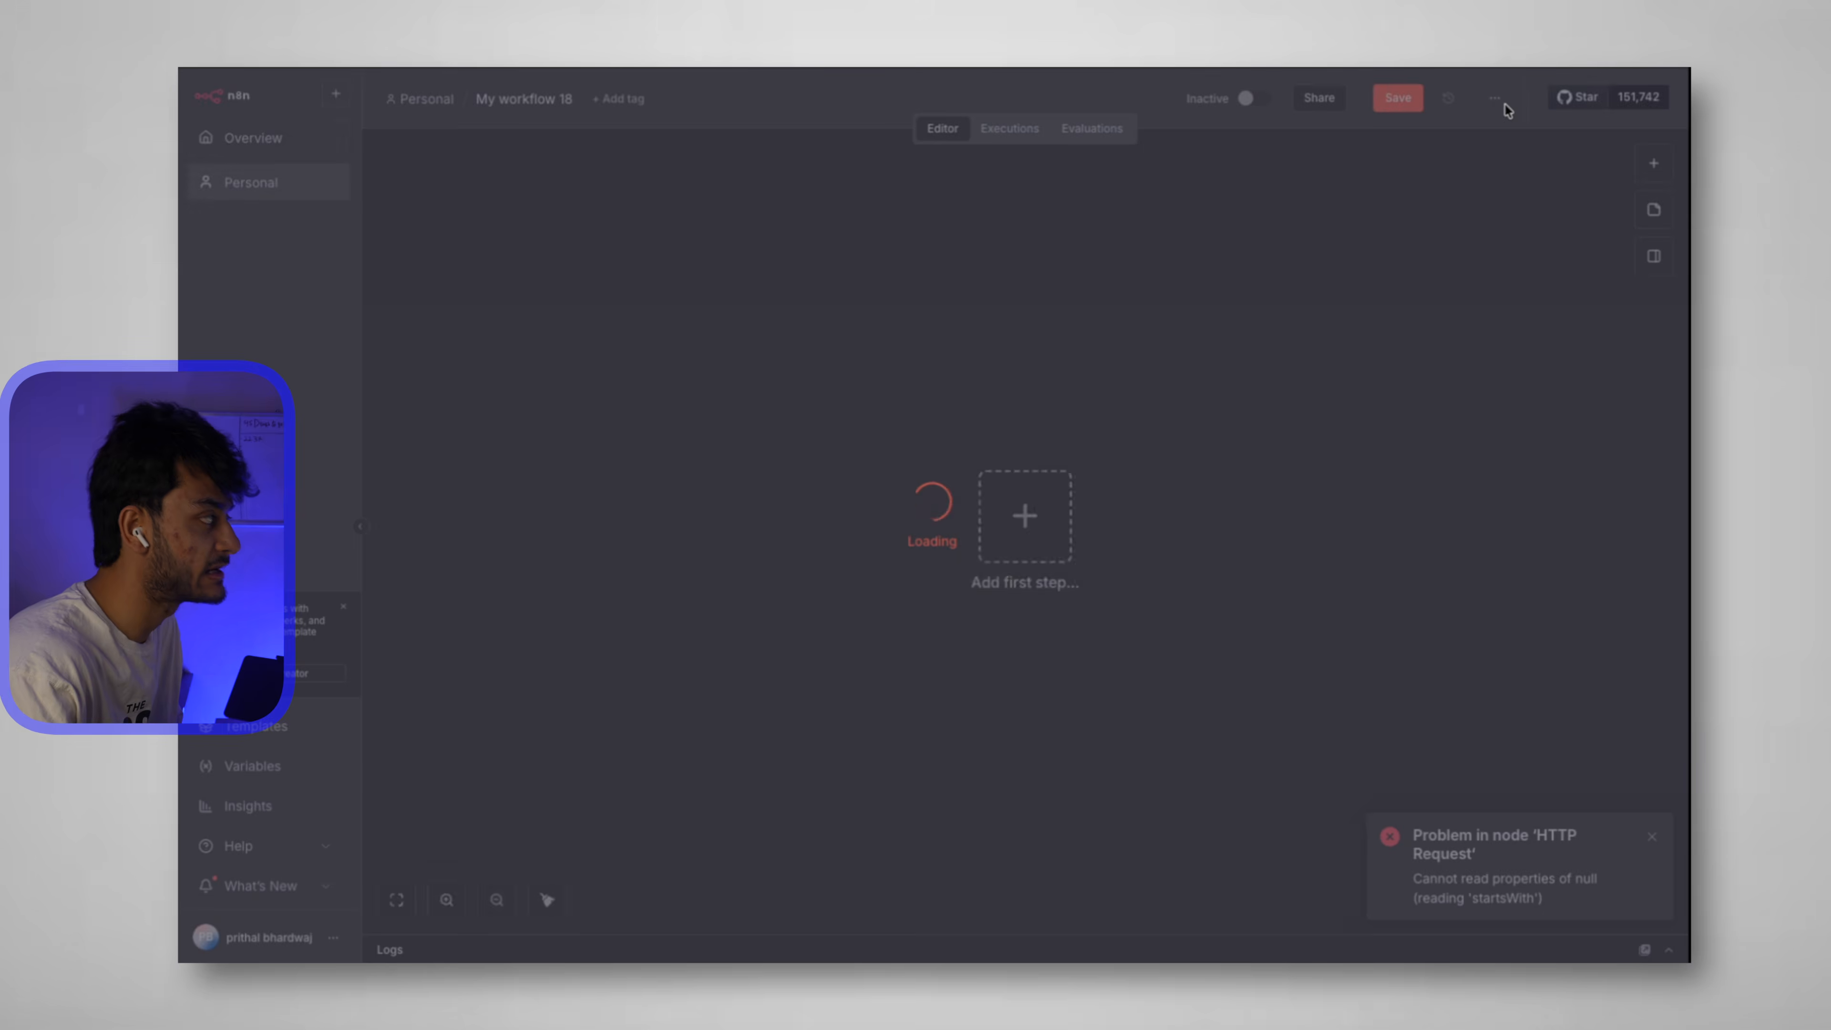
{"action": "left_click", "coordinate": [1504, 107]}
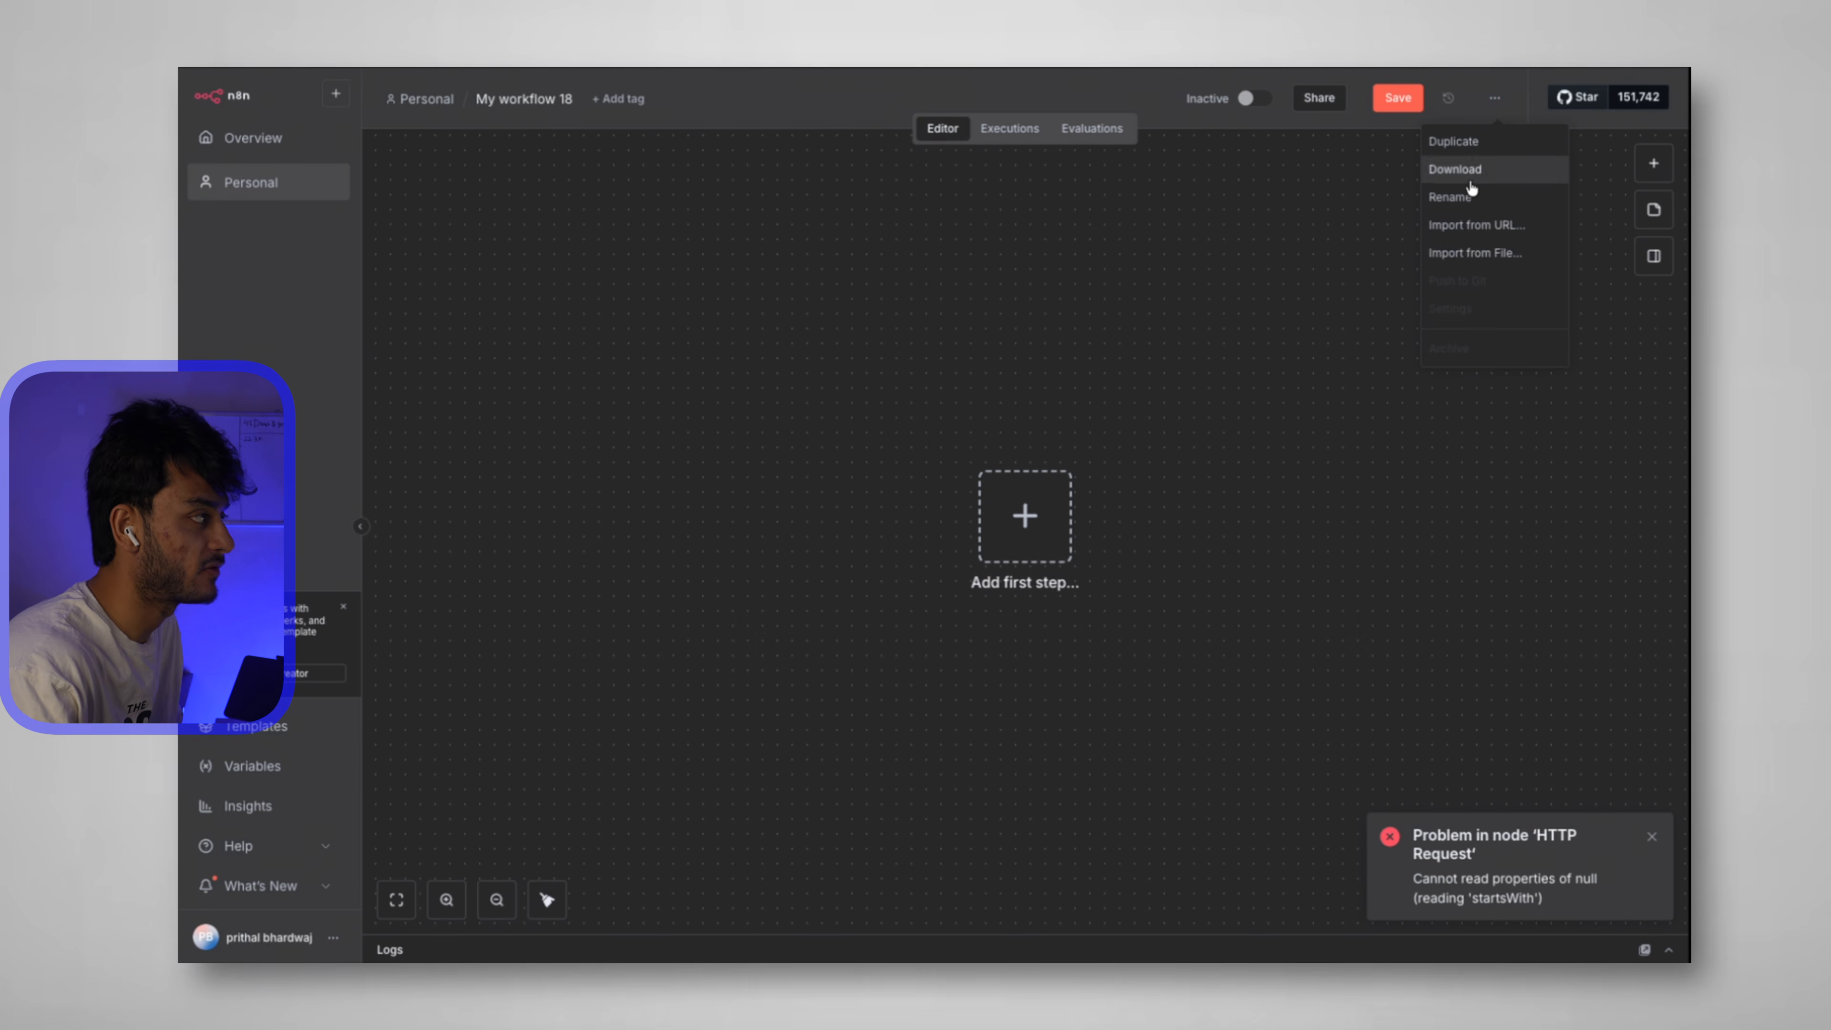
{"action": "left_click", "coordinate": [1469, 254]}
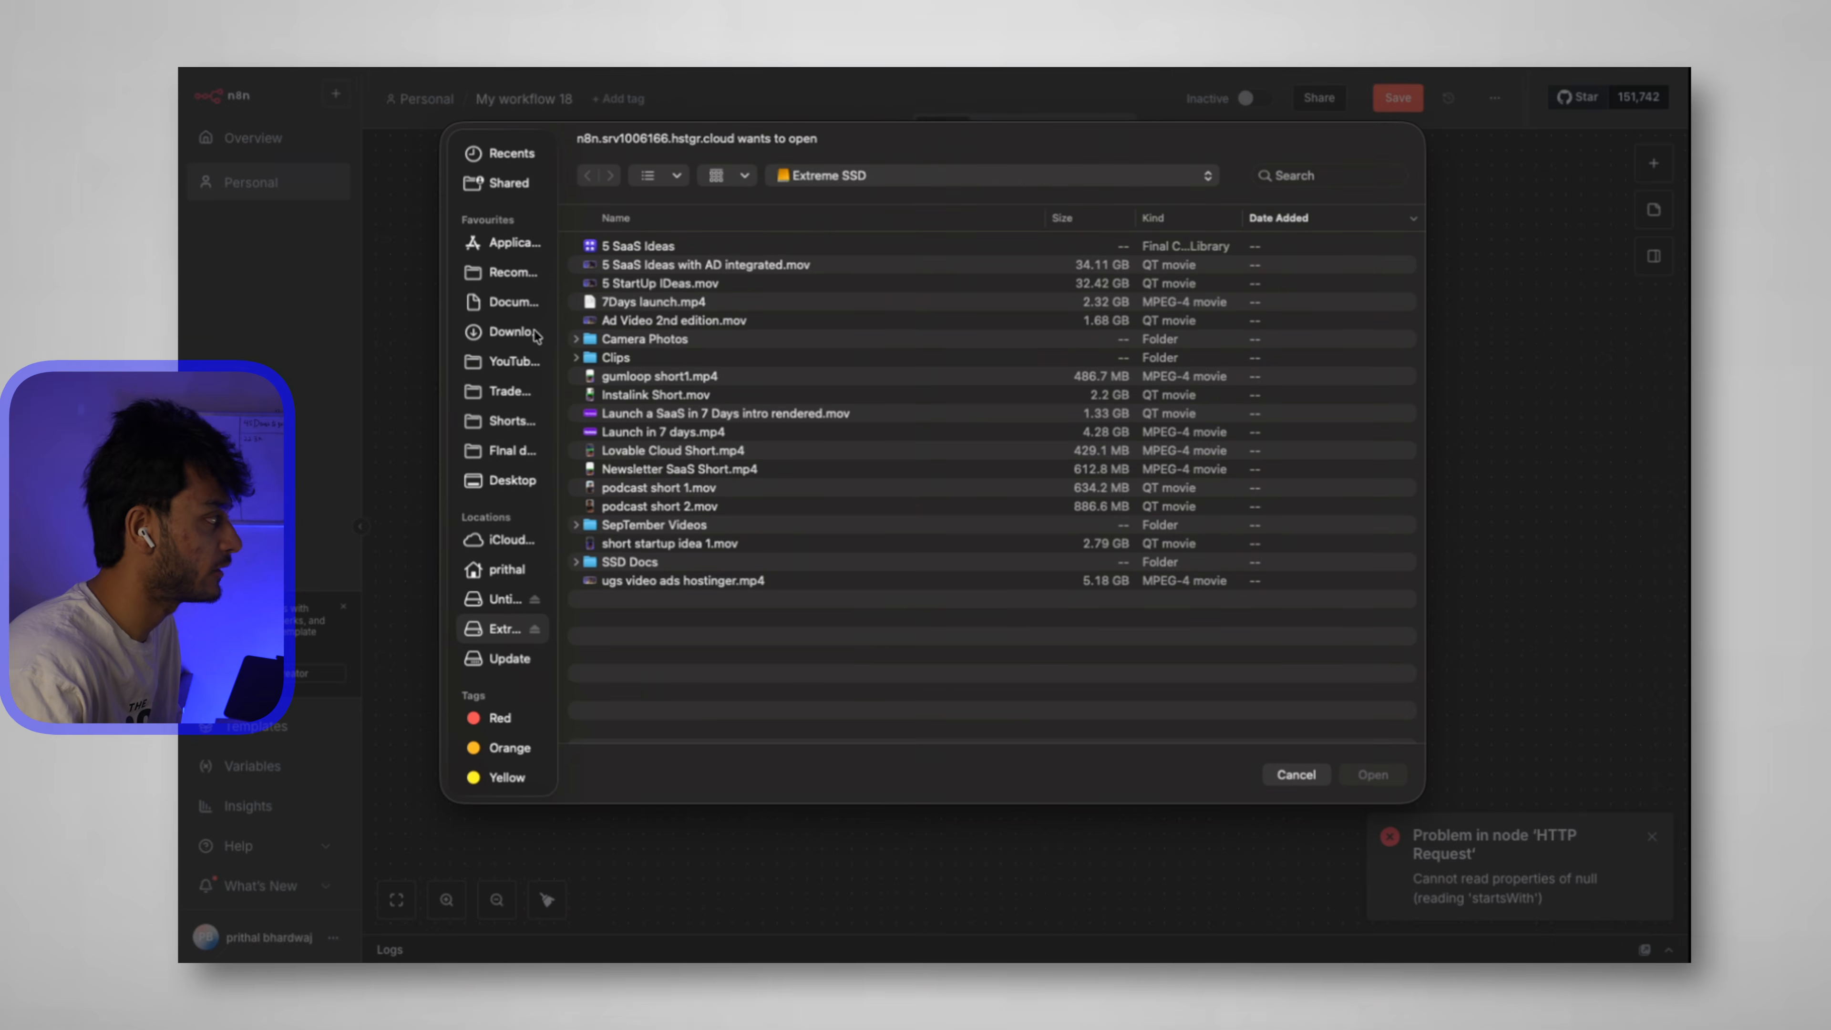
{"action": "left_click", "coordinate": [515, 333]}
{"action": "left_click", "coordinate": [678, 248]}
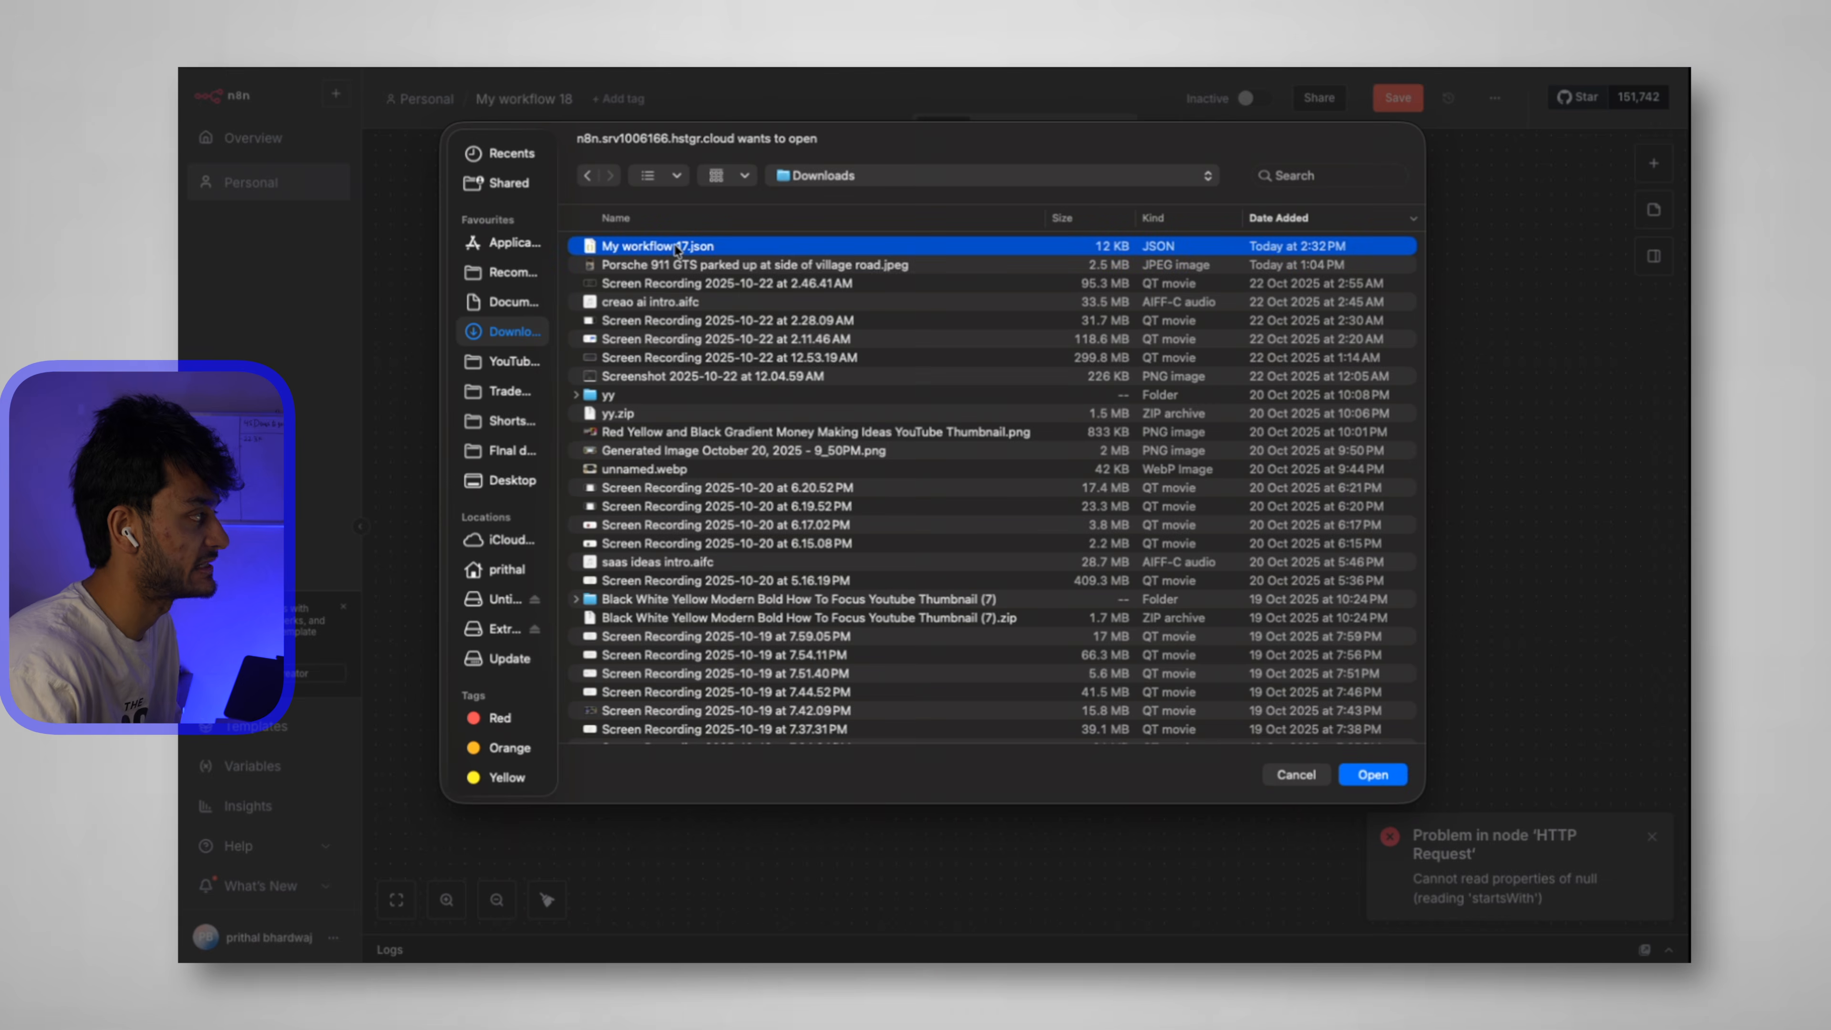
{"action": "double_click", "coordinate": [677, 249]}
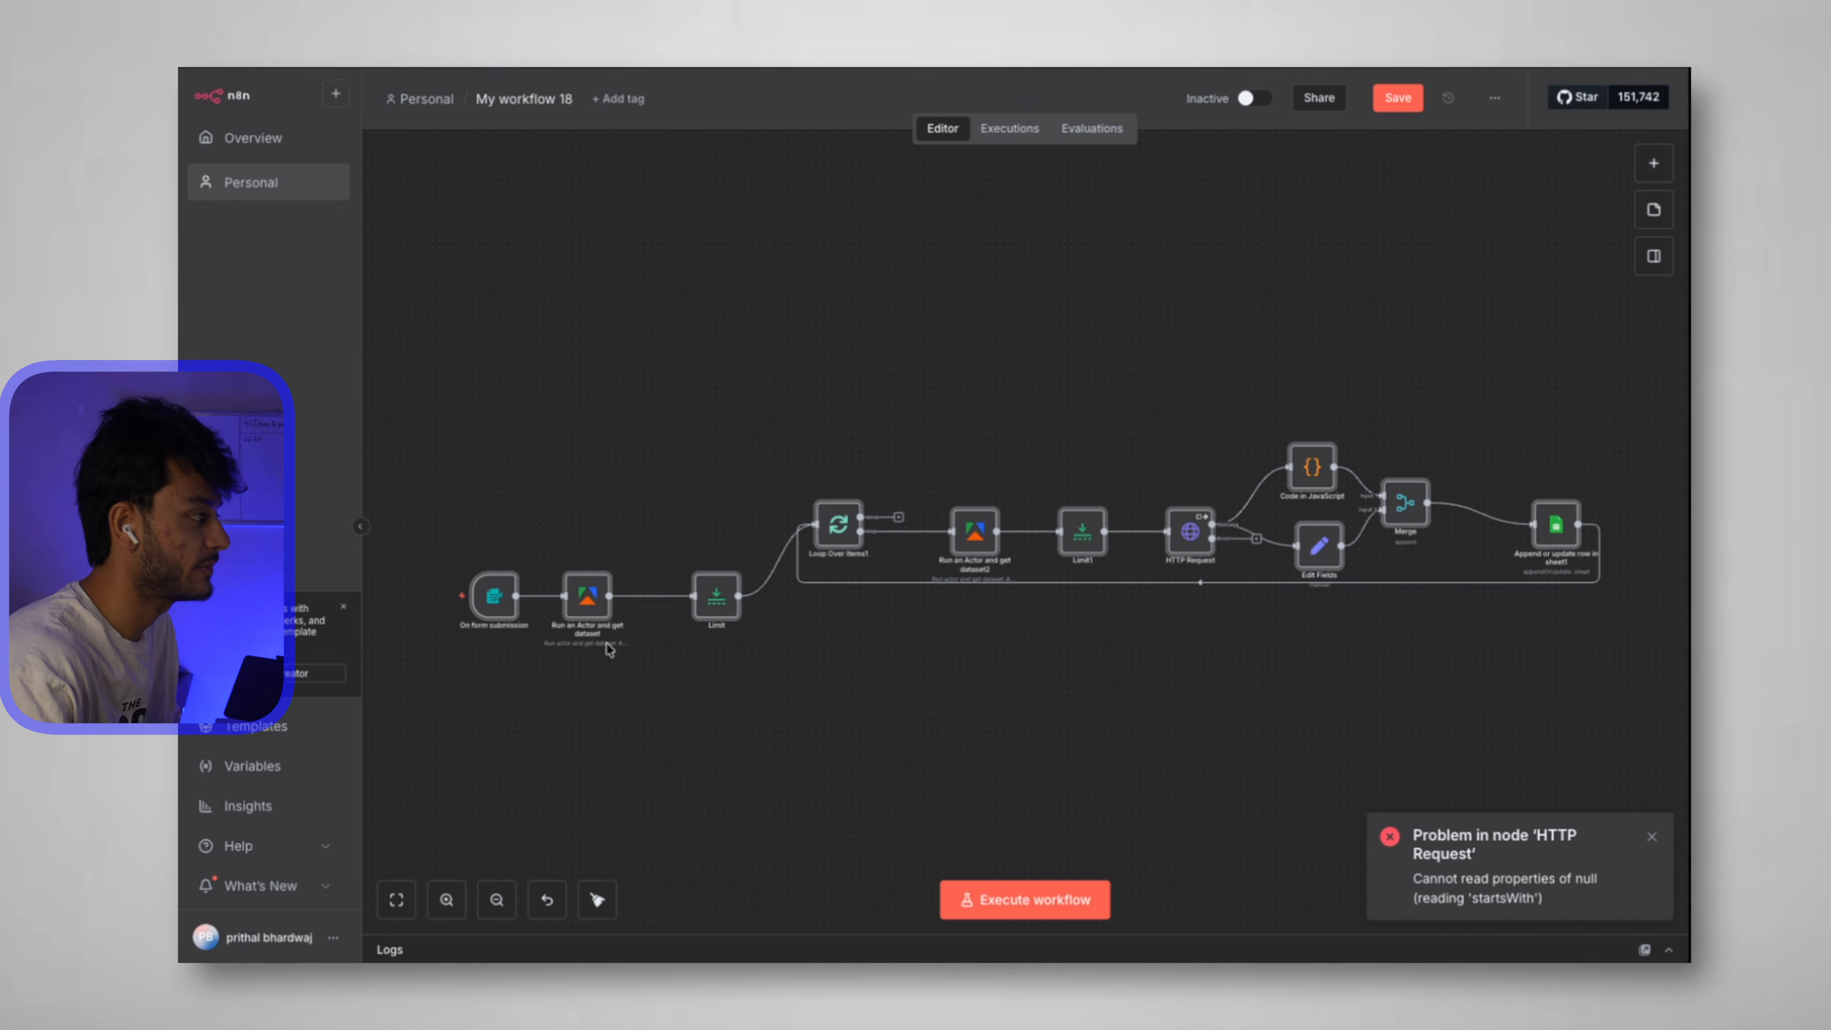
Examine the first nodes of the imported workflow, from On form submission to the Limit node.
{"action": "scroll", "coordinate": [1156, 482], "scroll_direction": "down", "scroll_amount": 3}
{"action": "scroll", "coordinate": [1156, 490], "scroll_direction": "left", "scroll_amount": 3}
{"action": "scroll", "coordinate": [787, 529], "scroll_direction": "left", "scroll_amount": 4}
{"action": "scroll", "coordinate": [1039, 394], "scroll_direction": "up", "scroll_amount": 5}
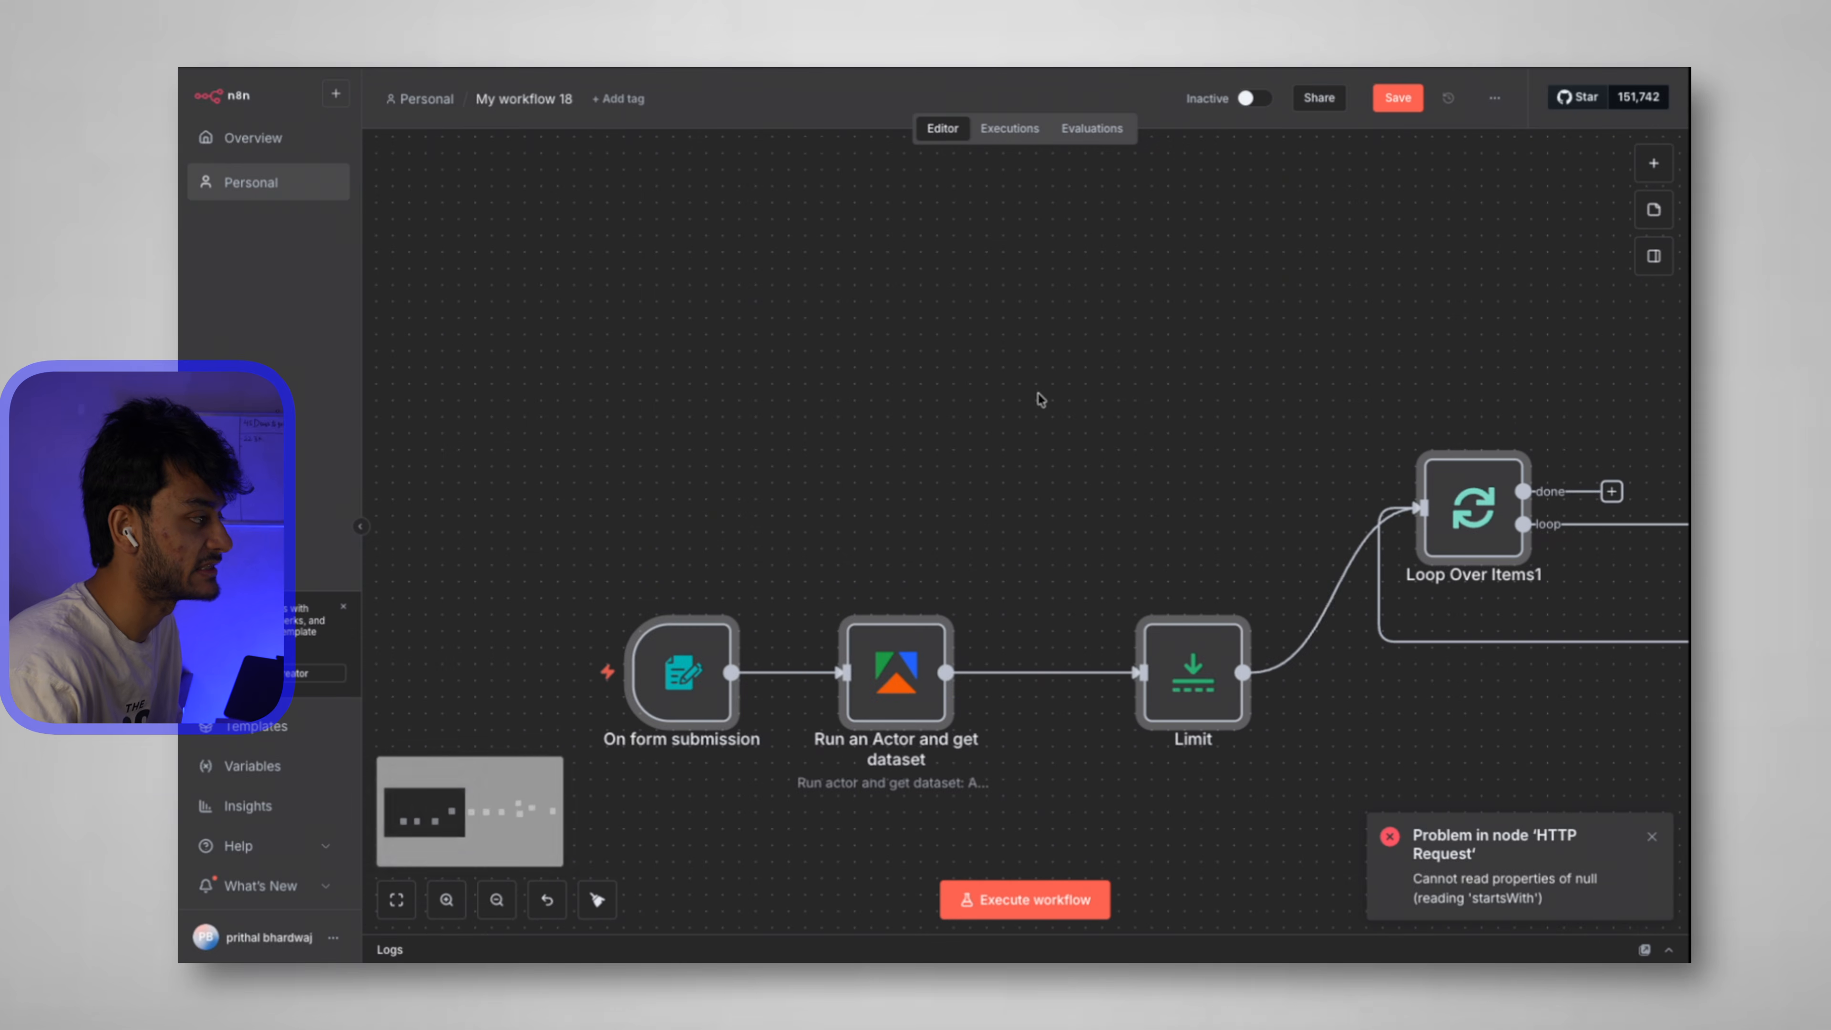
{"action": "scroll", "coordinate": [1039, 394], "scroll_direction": "down", "scroll_amount": 3}
{"action": "scroll", "coordinate": [1039, 394], "scroll_direction": "left", "scroll_amount": 2}
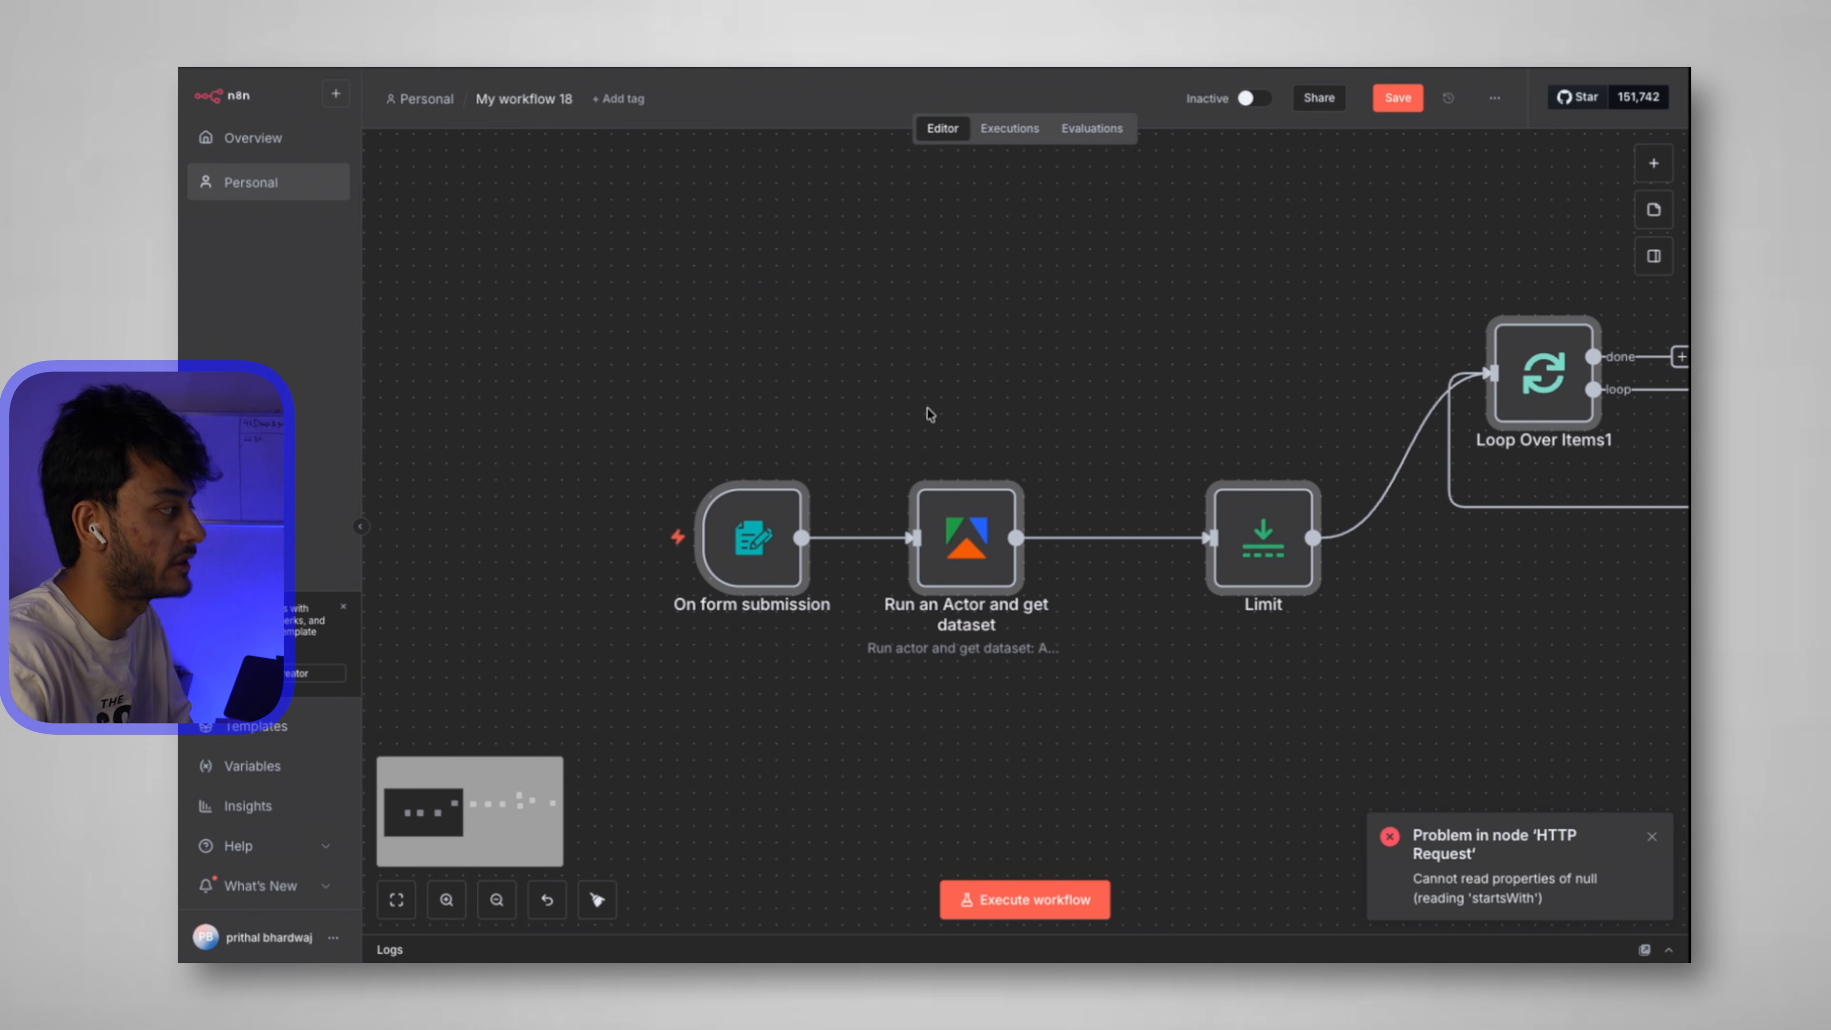
{"action": "key", "text": "1"}
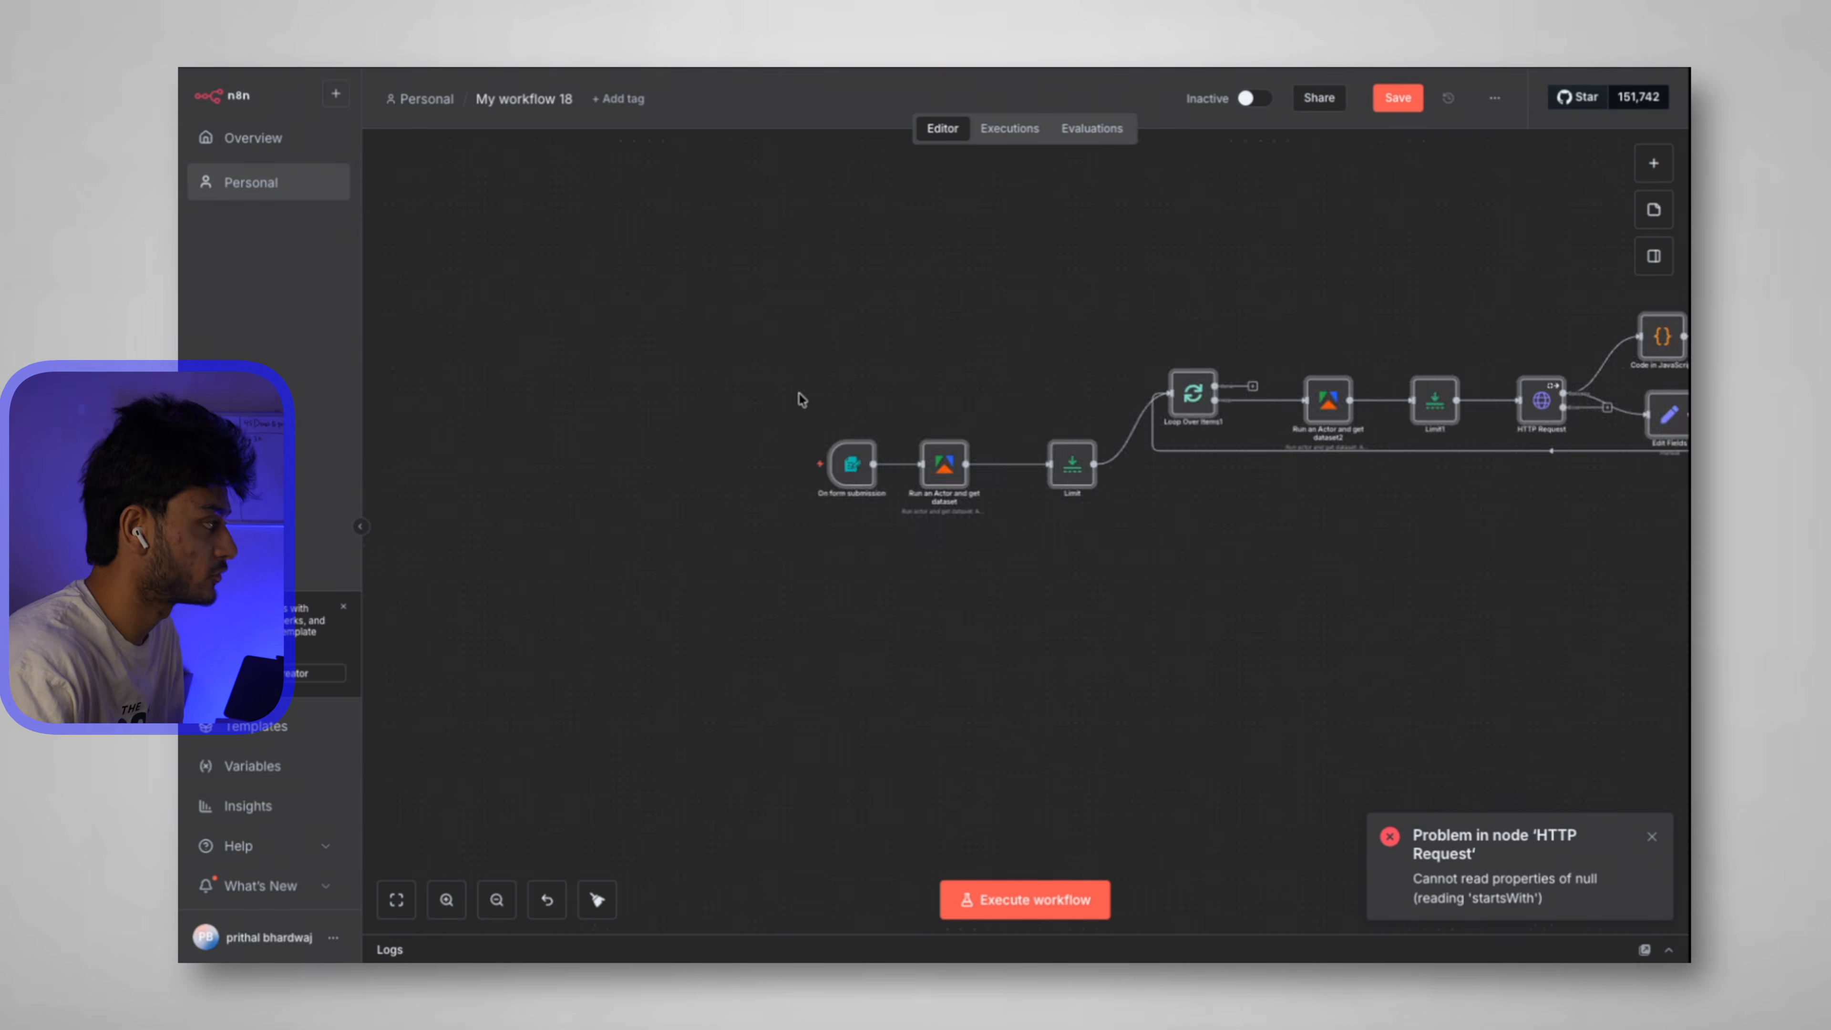
{"action": "scroll", "coordinate": [800, 394], "scroll_direction": "up", "scroll_amount": 5}
{"action": "scroll", "coordinate": [1007, 366], "scroll_direction": "down", "scroll_amount": 2}
{"action": "scroll", "coordinate": [1007, 366], "scroll_direction": "down", "scroll_amount": 2}
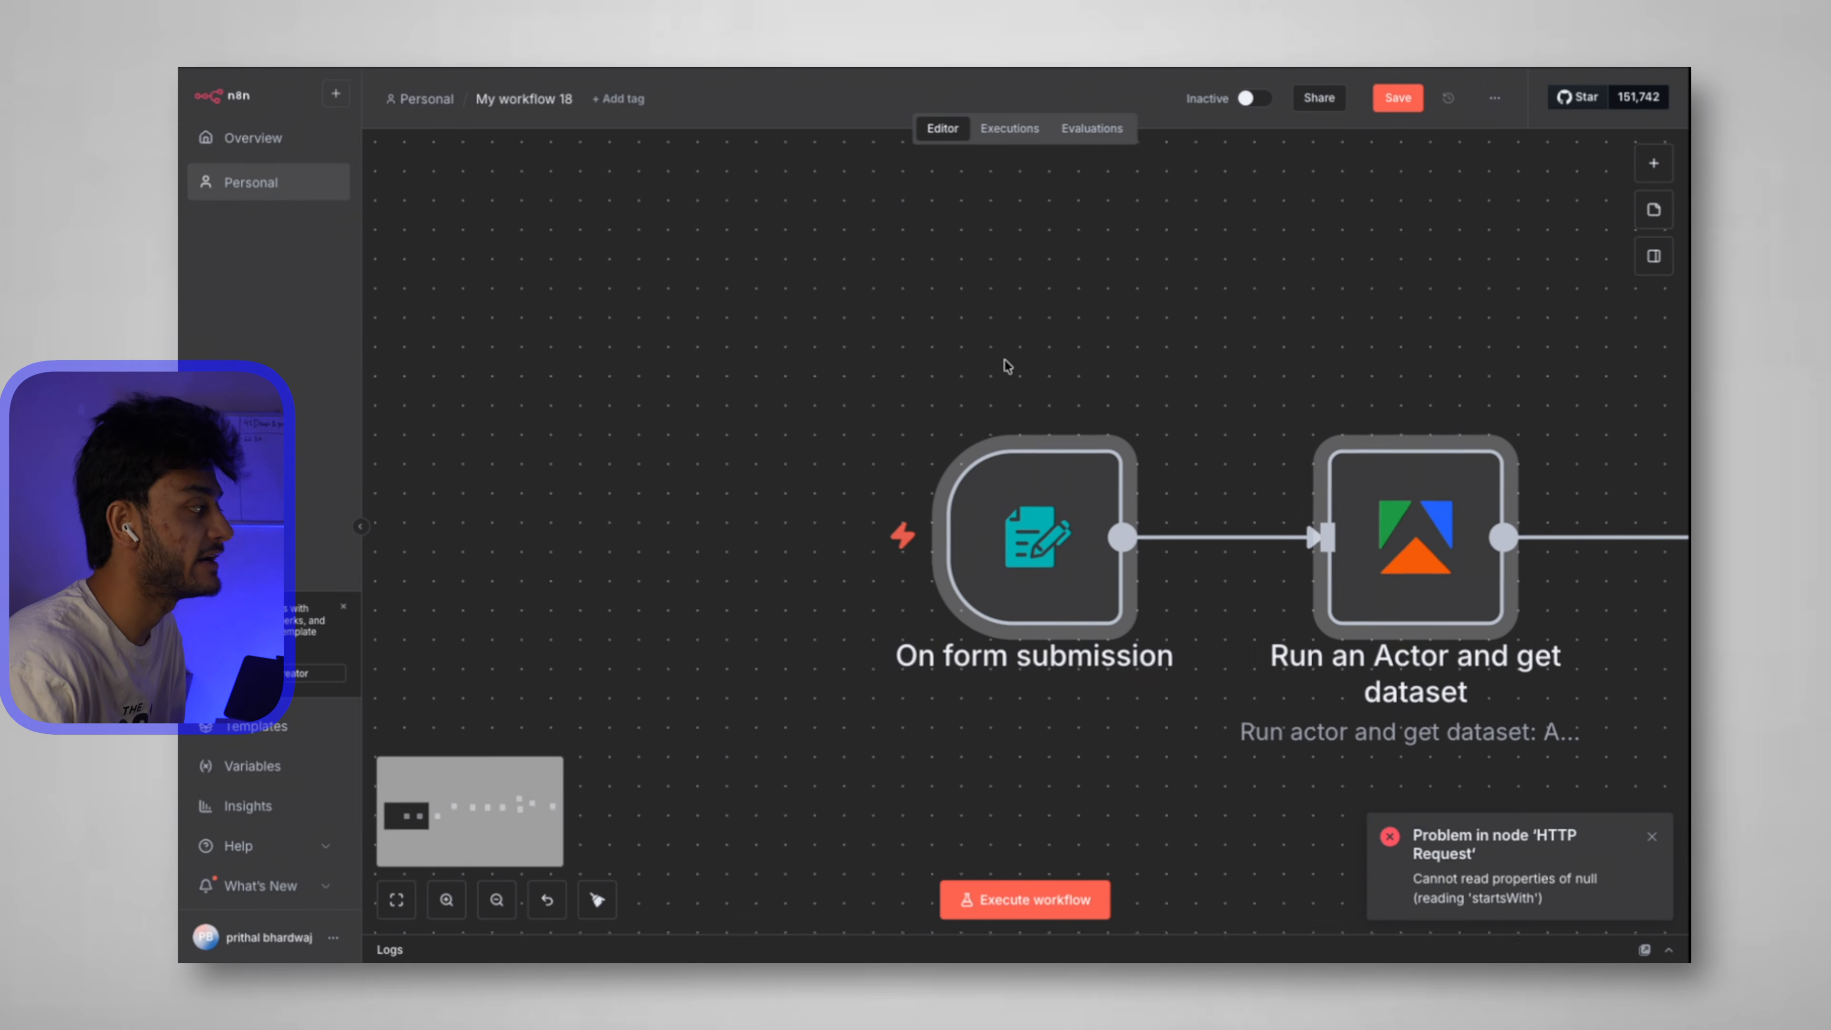
{"action": "mouse_move", "coordinate": [1137, 450]}
{"action": "scroll", "coordinate": [1064, 575], "scroll_direction": "down", "scroll_amount": 5}
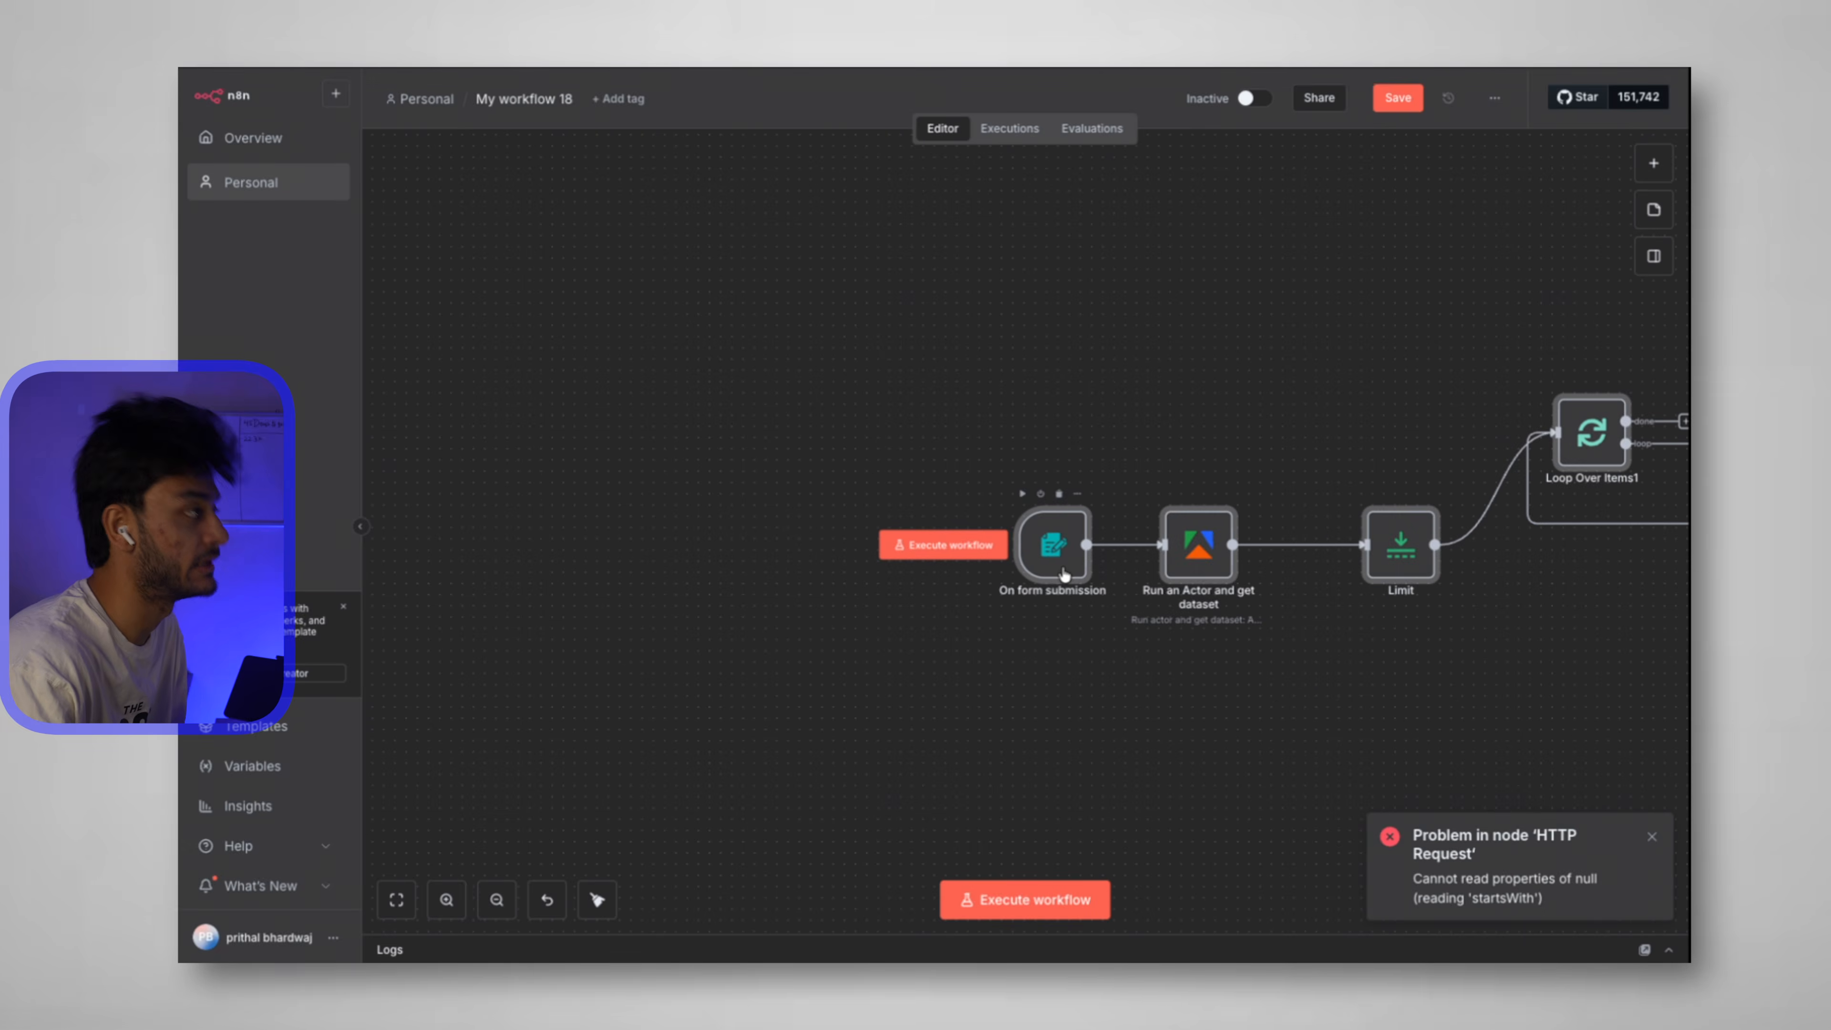
Search the node library for n8n Form and view its available actions and triggers without adding any.
{"action": "left_click", "coordinate": [1654, 163]}
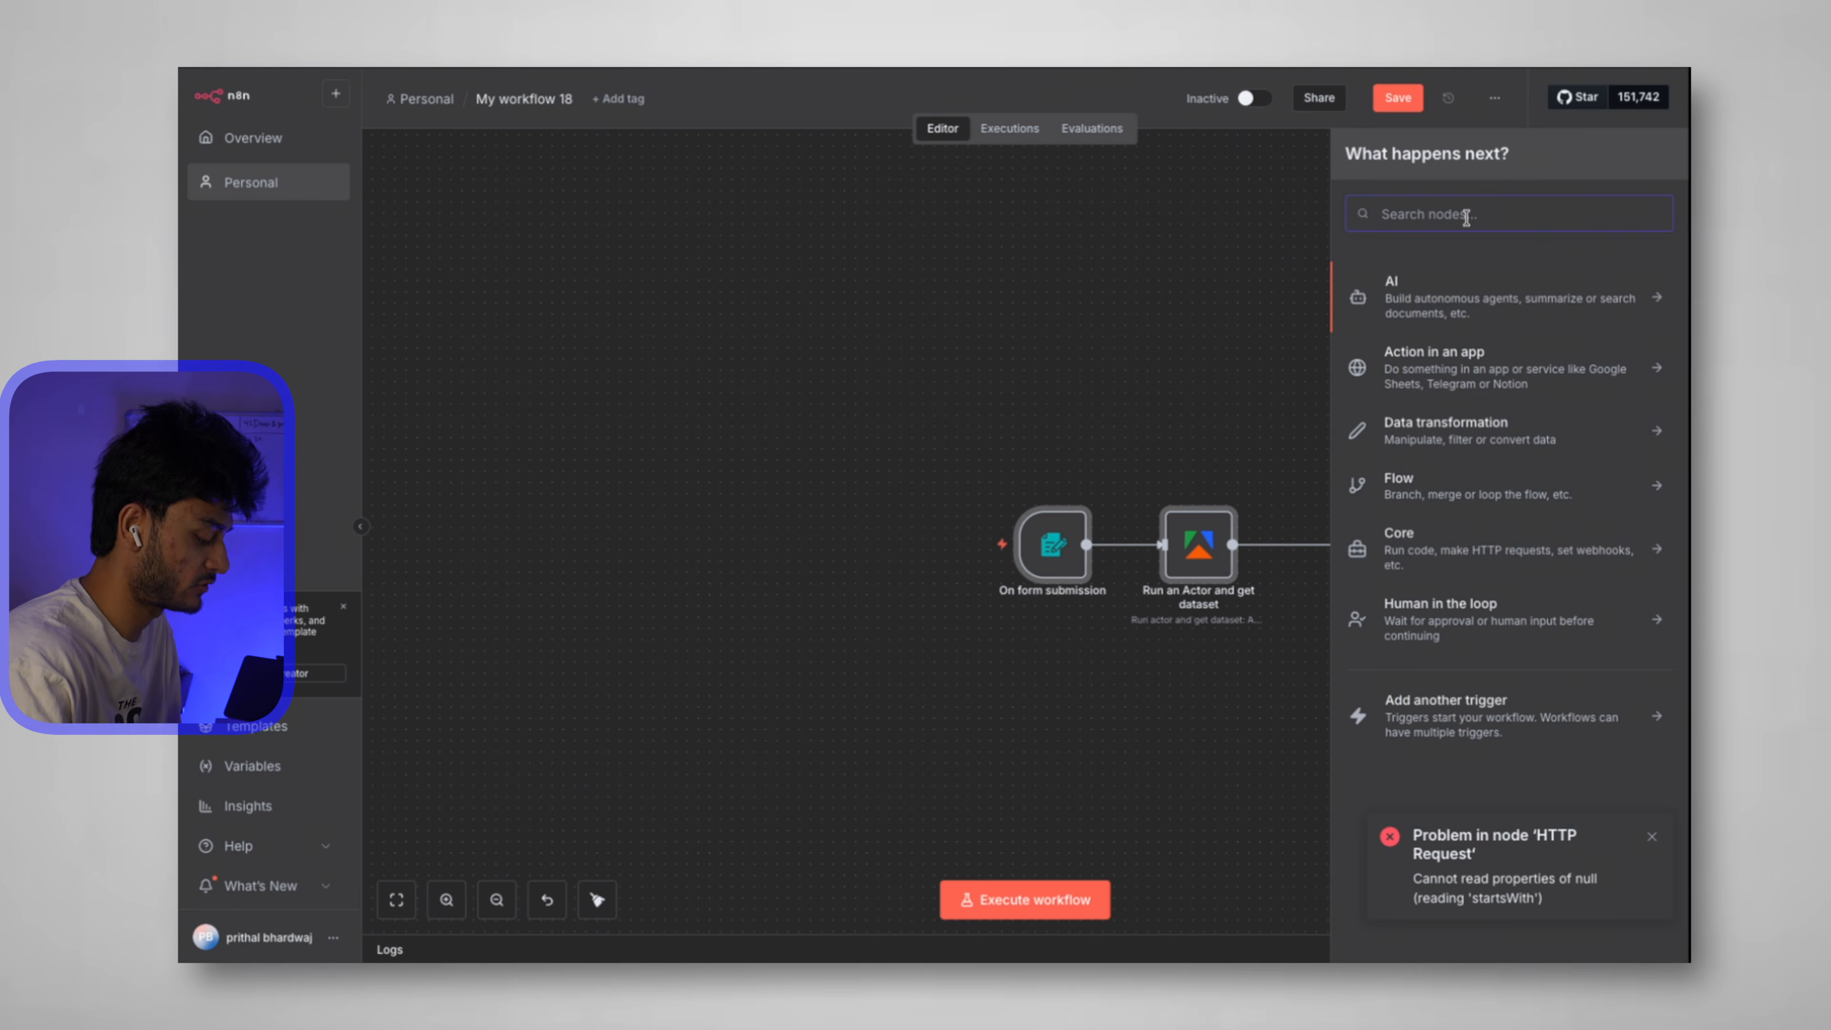
{"action": "type", "text": "n8n f"}
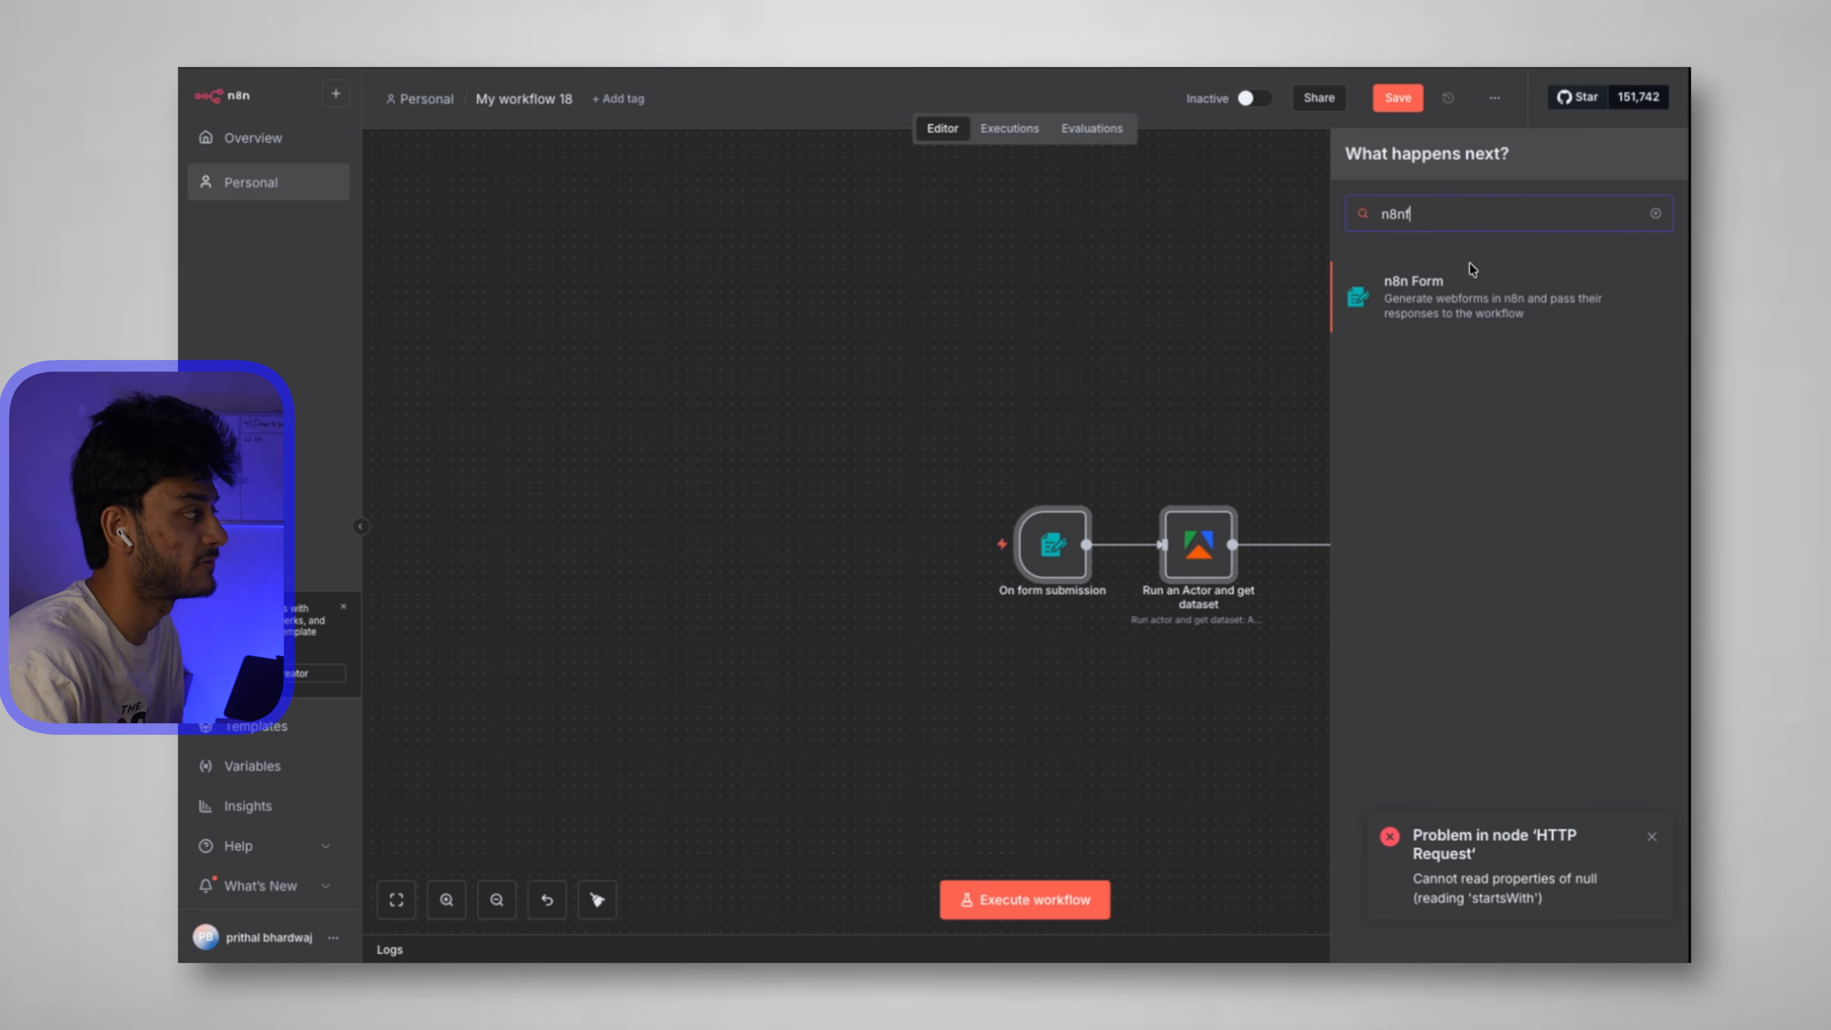
{"action": "left_click", "coordinate": [1451, 289]}
{"action": "left_click", "coordinate": [1426, 407]}
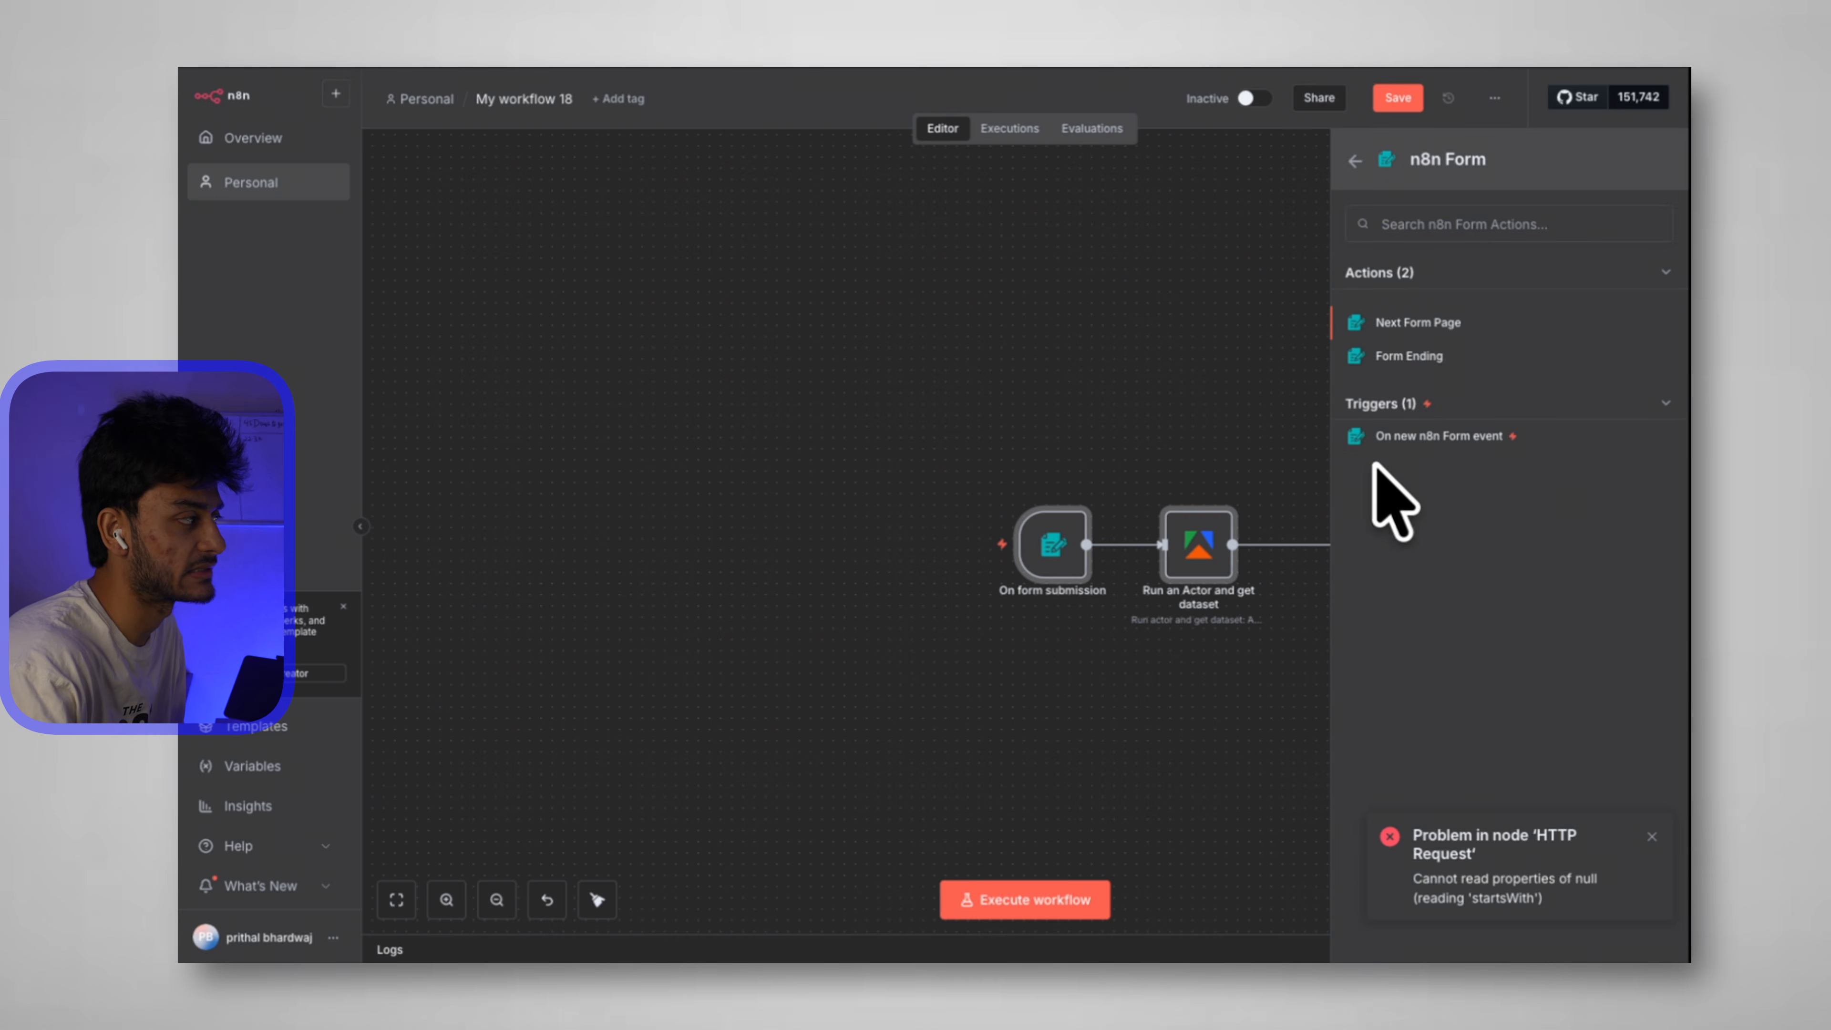
{"action": "left_click", "coordinate": [1039, 414]}
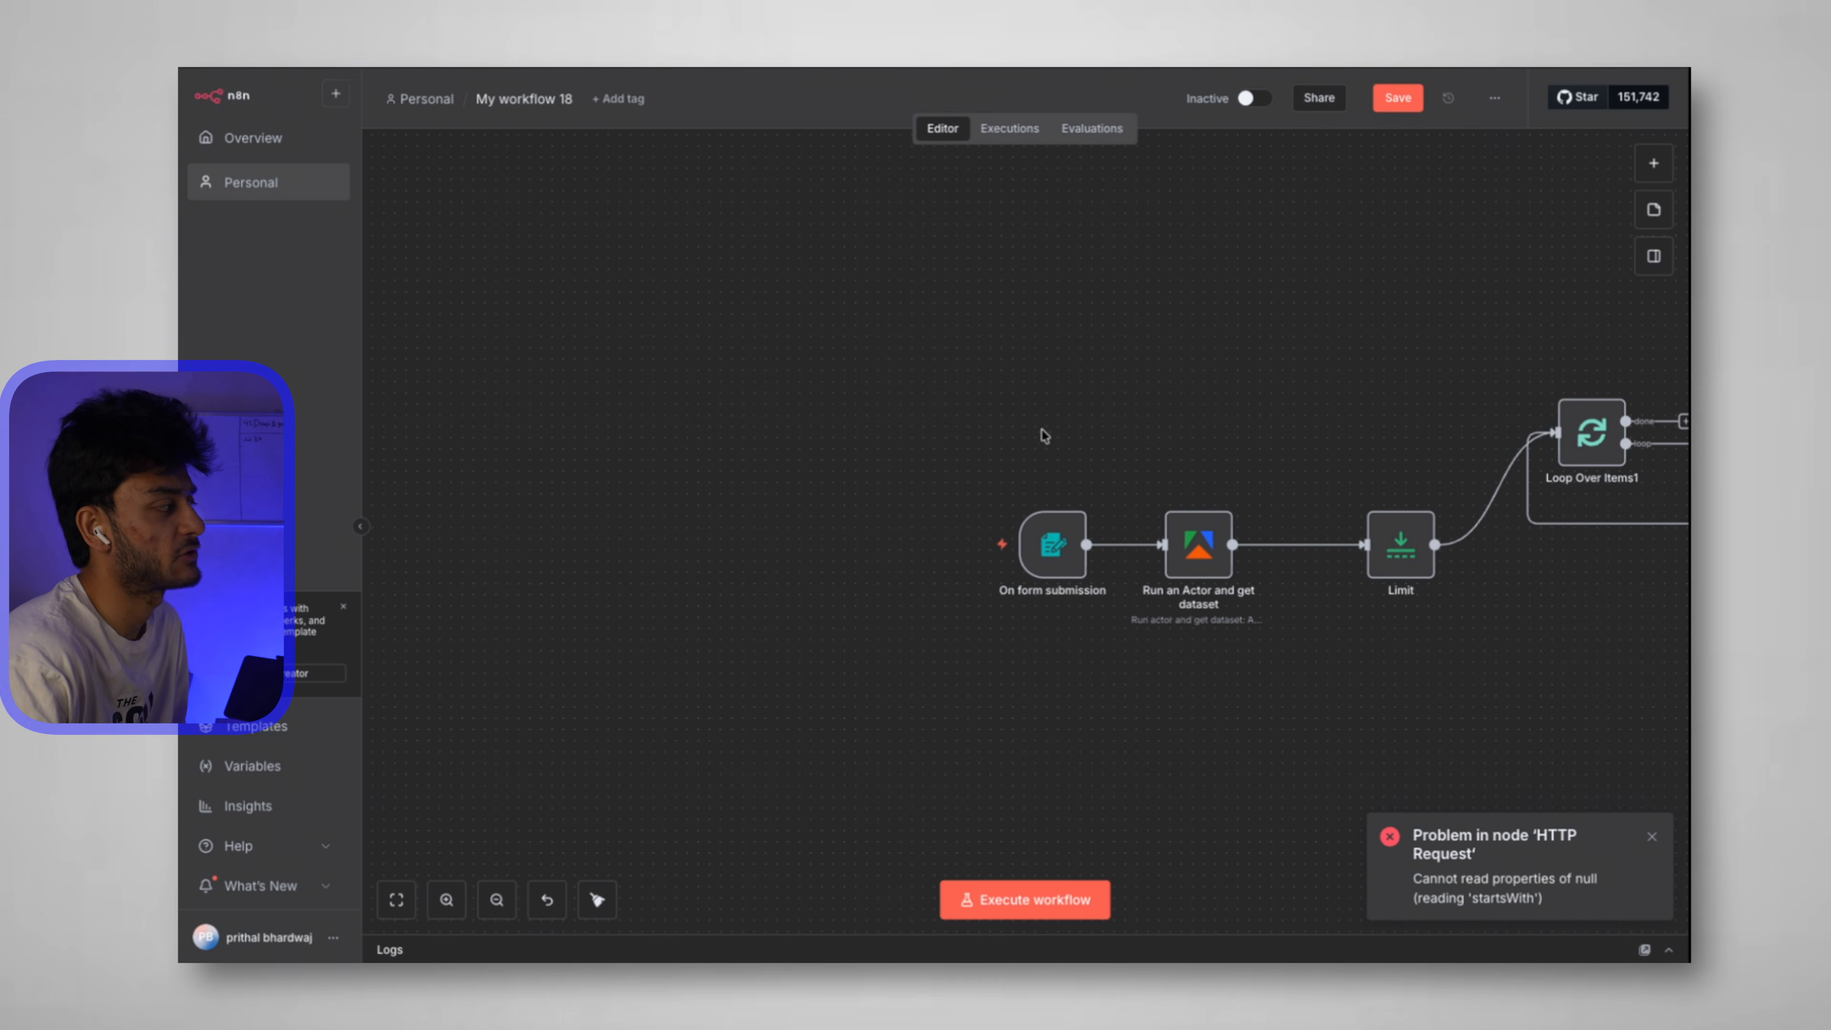
Review the Role and location form fields in the On form submission node's parameters.
{"action": "double_click", "coordinate": [1072, 561]}
{"action": "scroll", "coordinate": [721, 634], "scroll_direction": "down", "scroll_amount": 2}
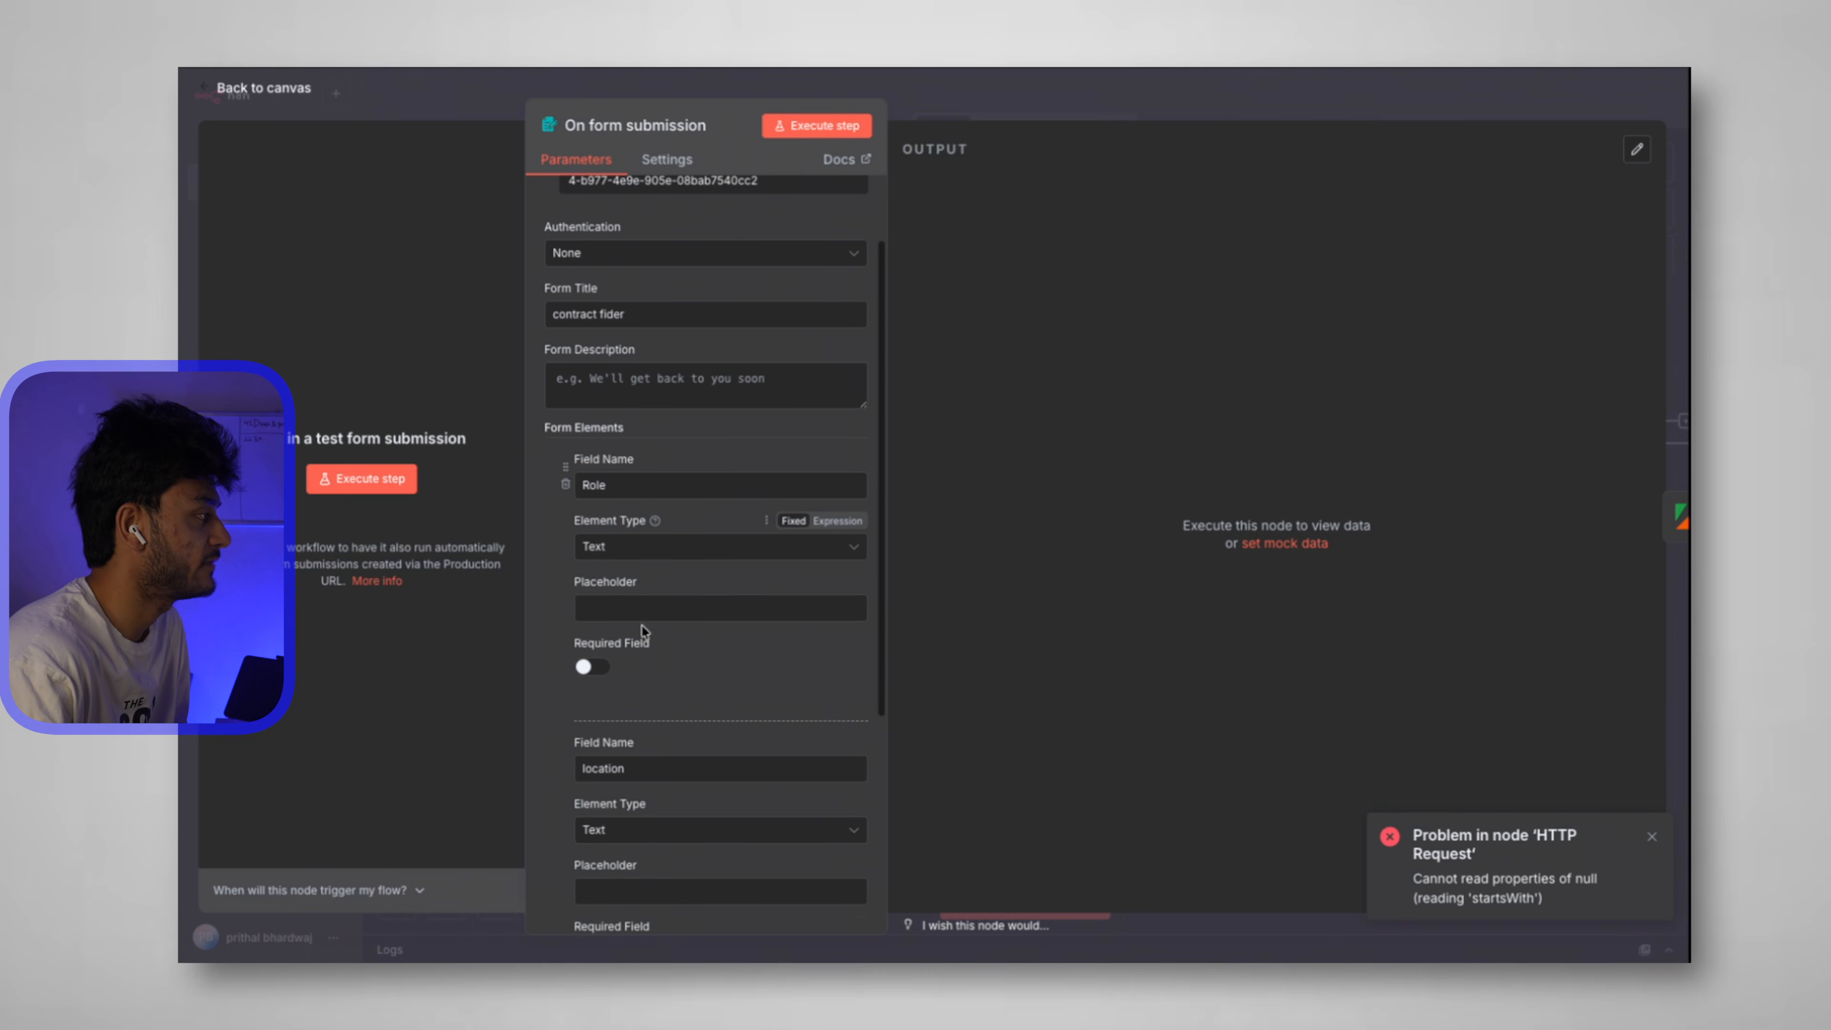
{"action": "left_click_drag", "start_coordinate": [620, 484], "coordinate": [509, 491]}
{"action": "scroll", "coordinate": [642, 676], "scroll_direction": "down", "scroll_amount": 1}
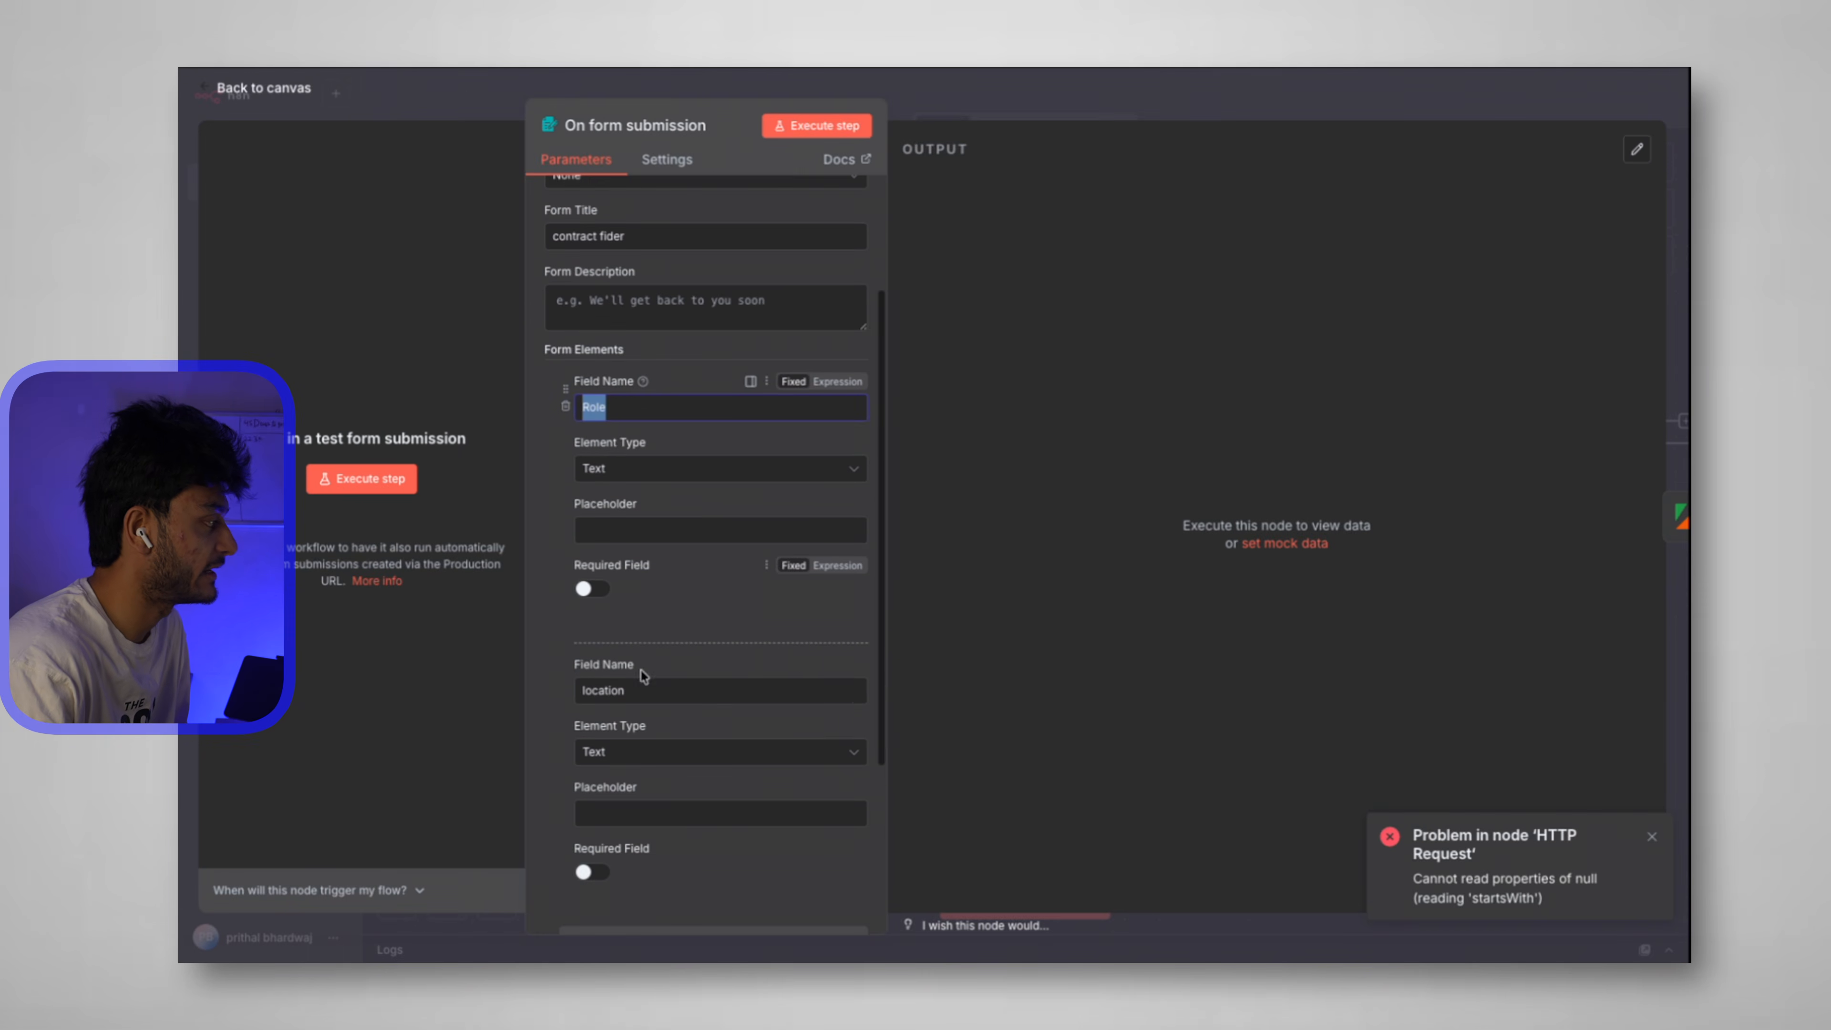
{"action": "left_click_drag", "start_coordinate": [649, 686], "coordinate": [514, 695]}
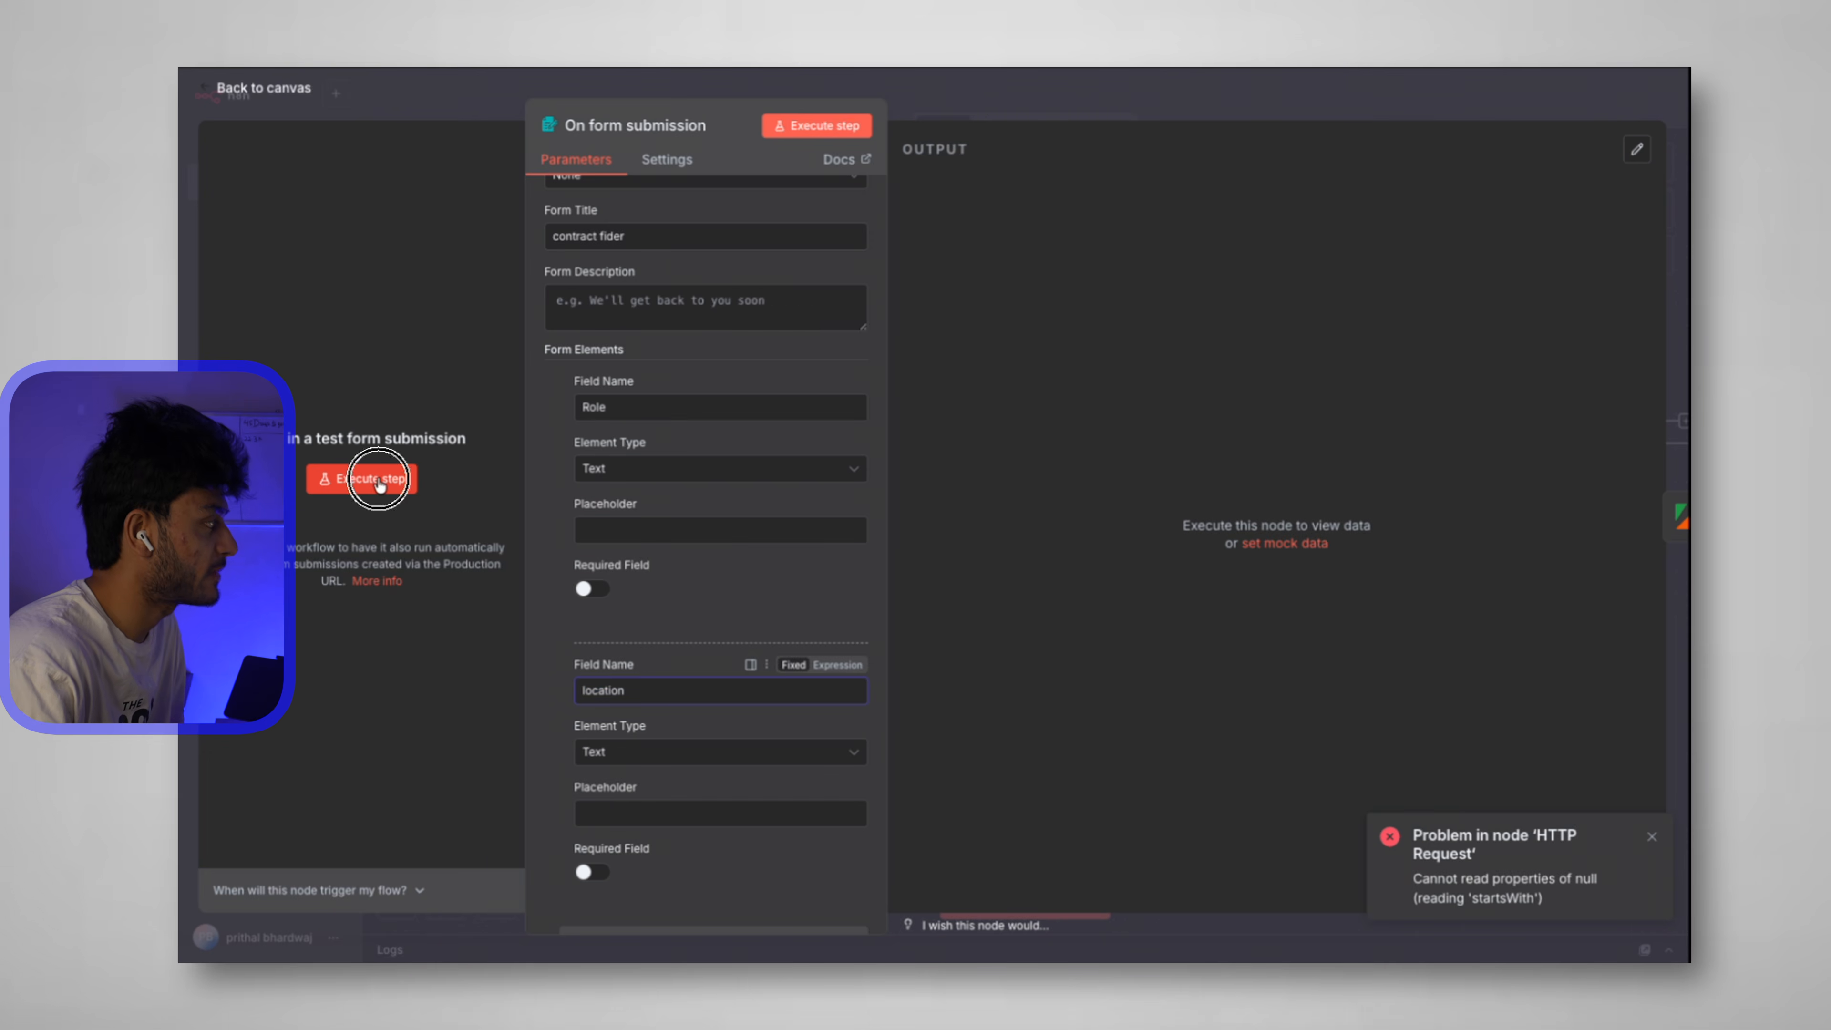
Execute the form trigger and submit the test form with the role seo and the location india.
{"action": "left_click", "coordinate": [364, 478]}
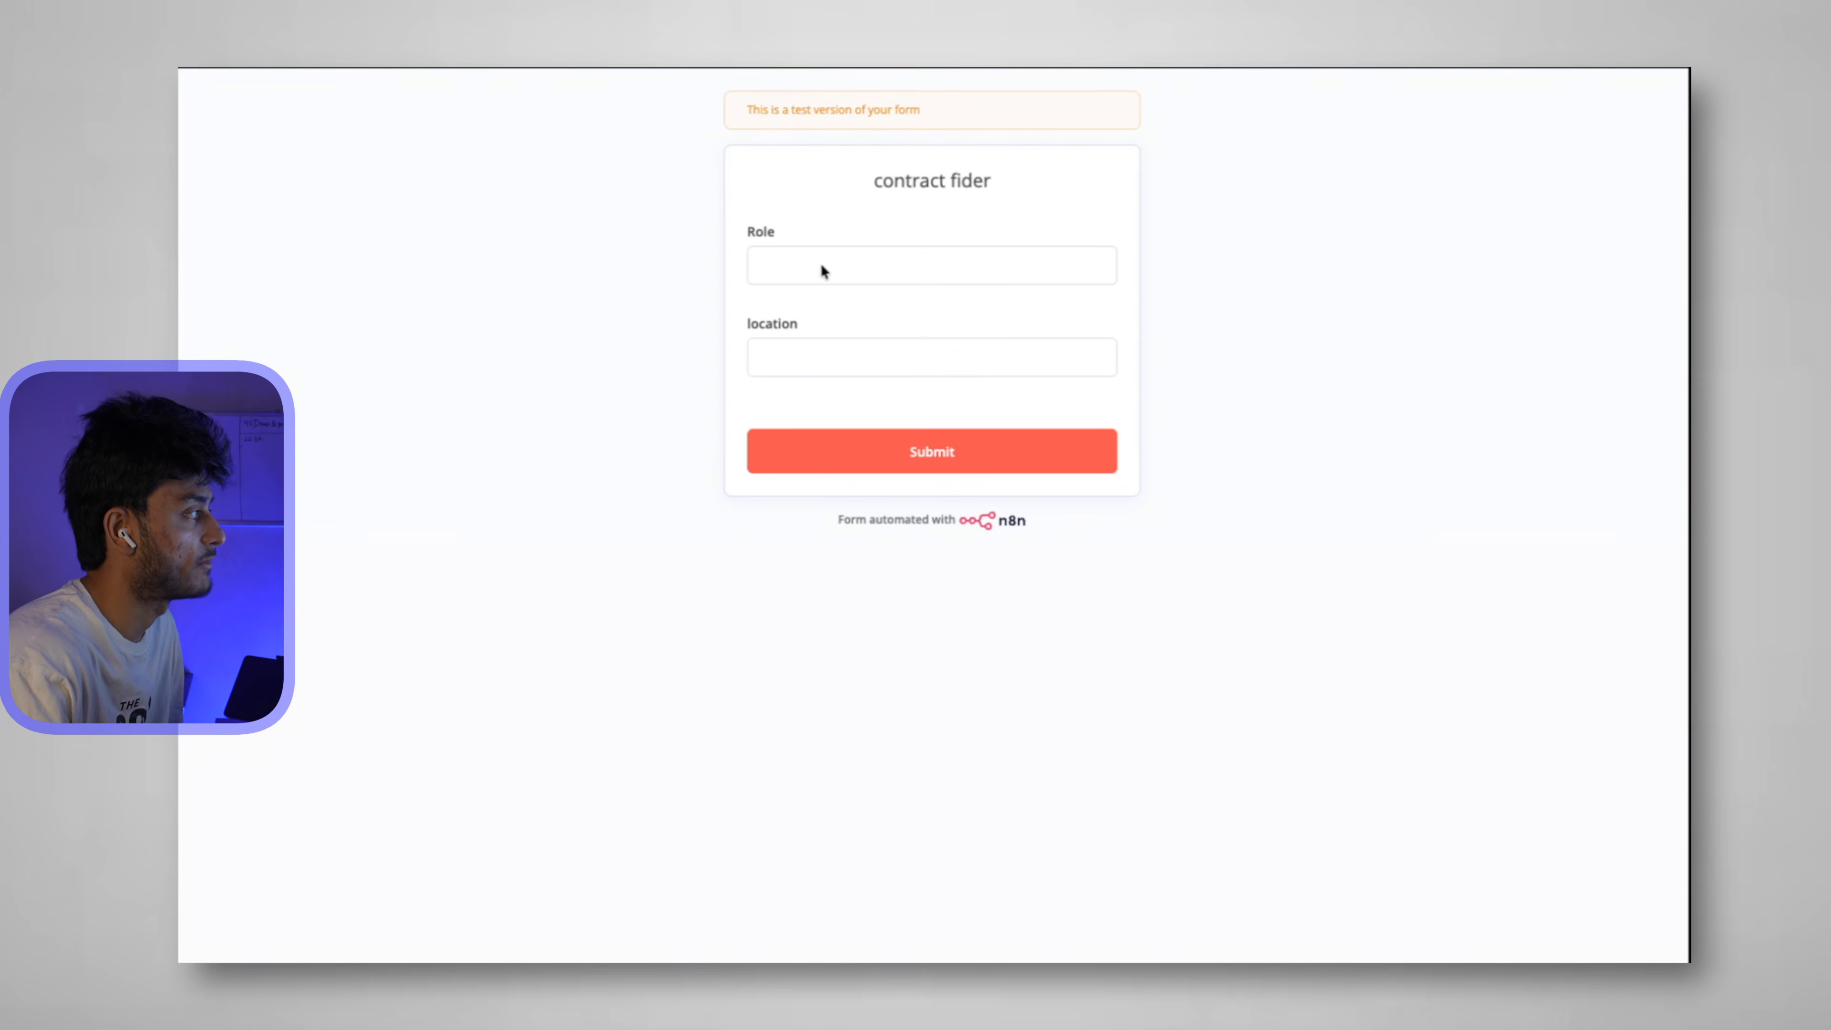
{"action": "left_click", "coordinate": [812, 264]}
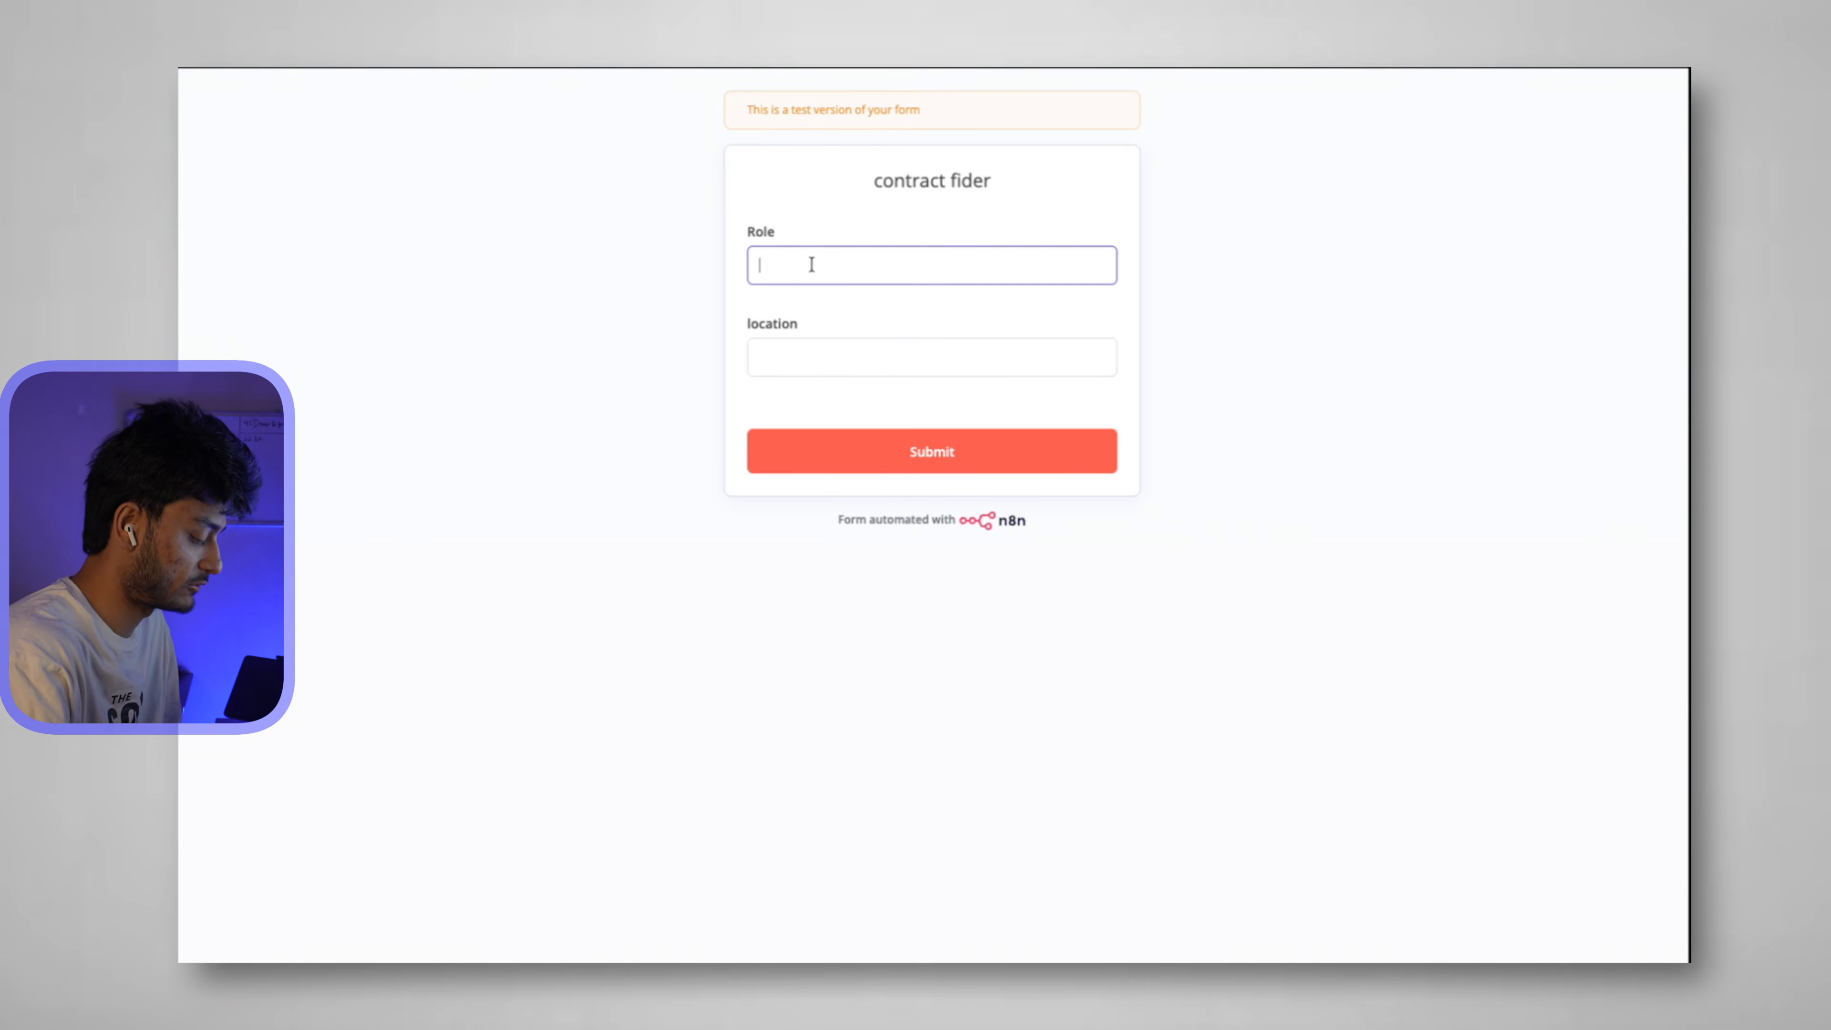
{"action": "left_click", "coordinate": [809, 361]}
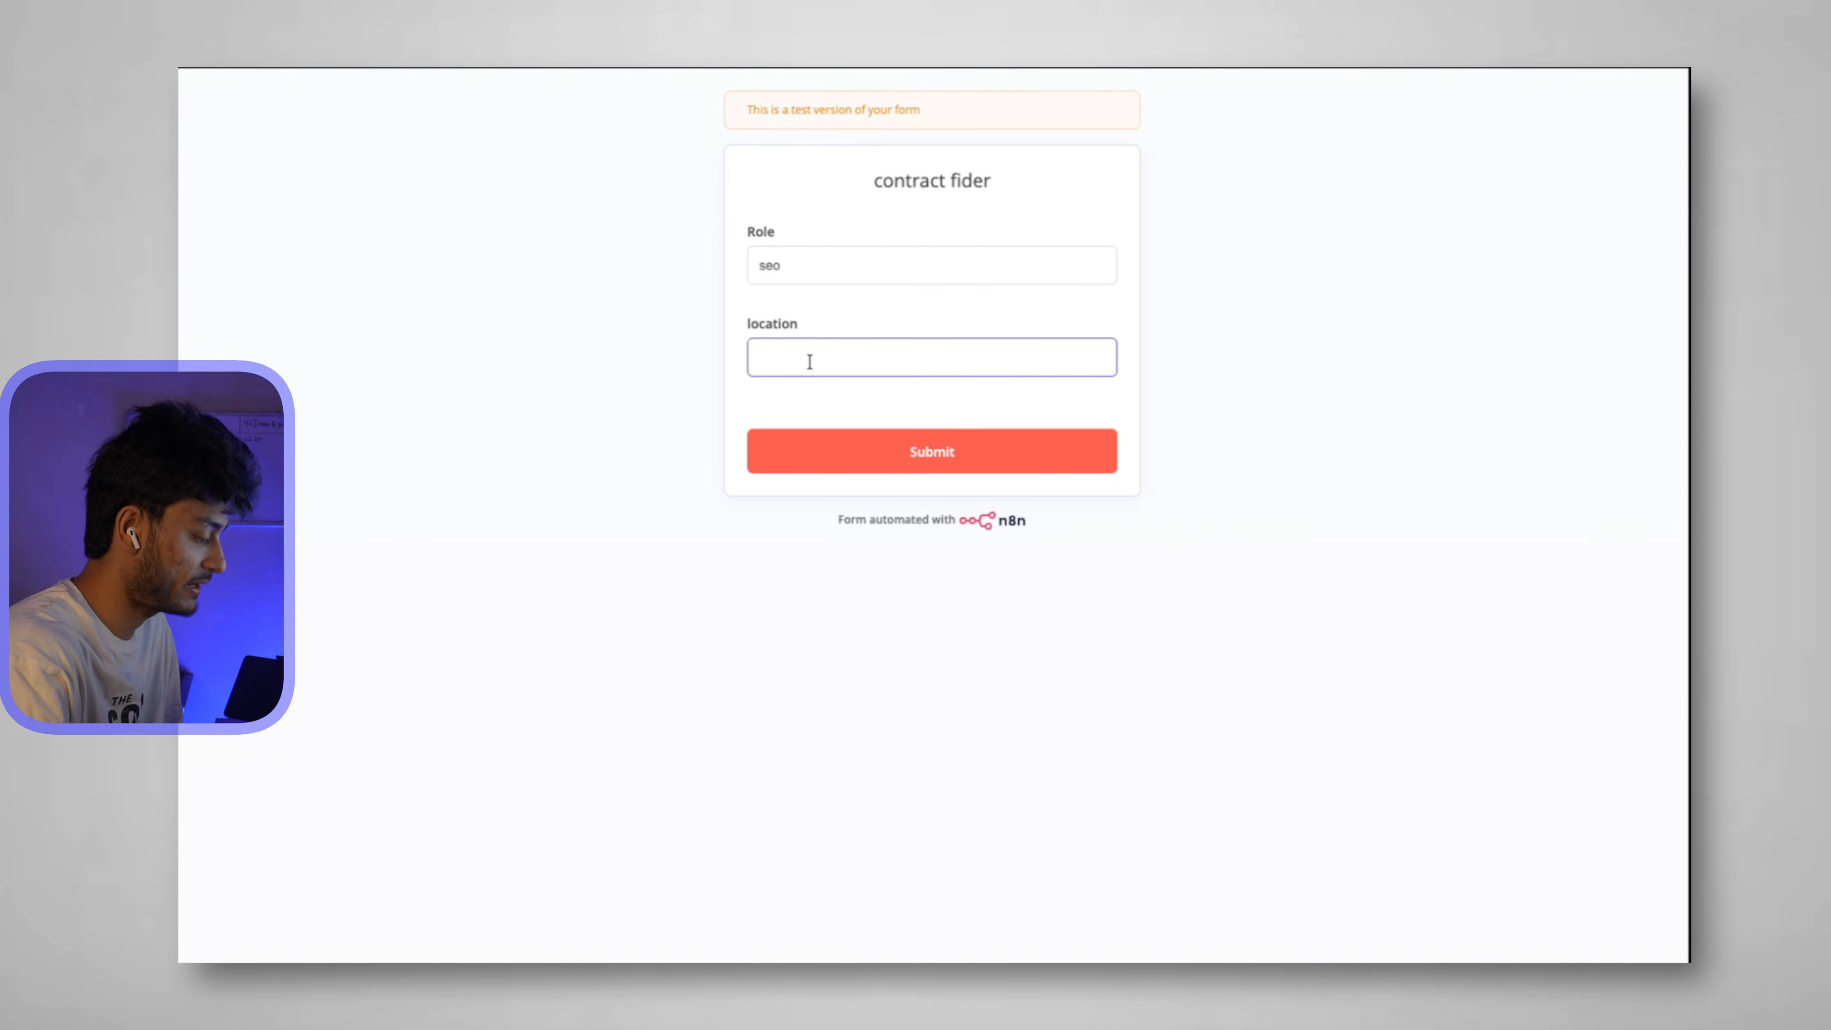
{"action": "left_click", "coordinate": [862, 450]}
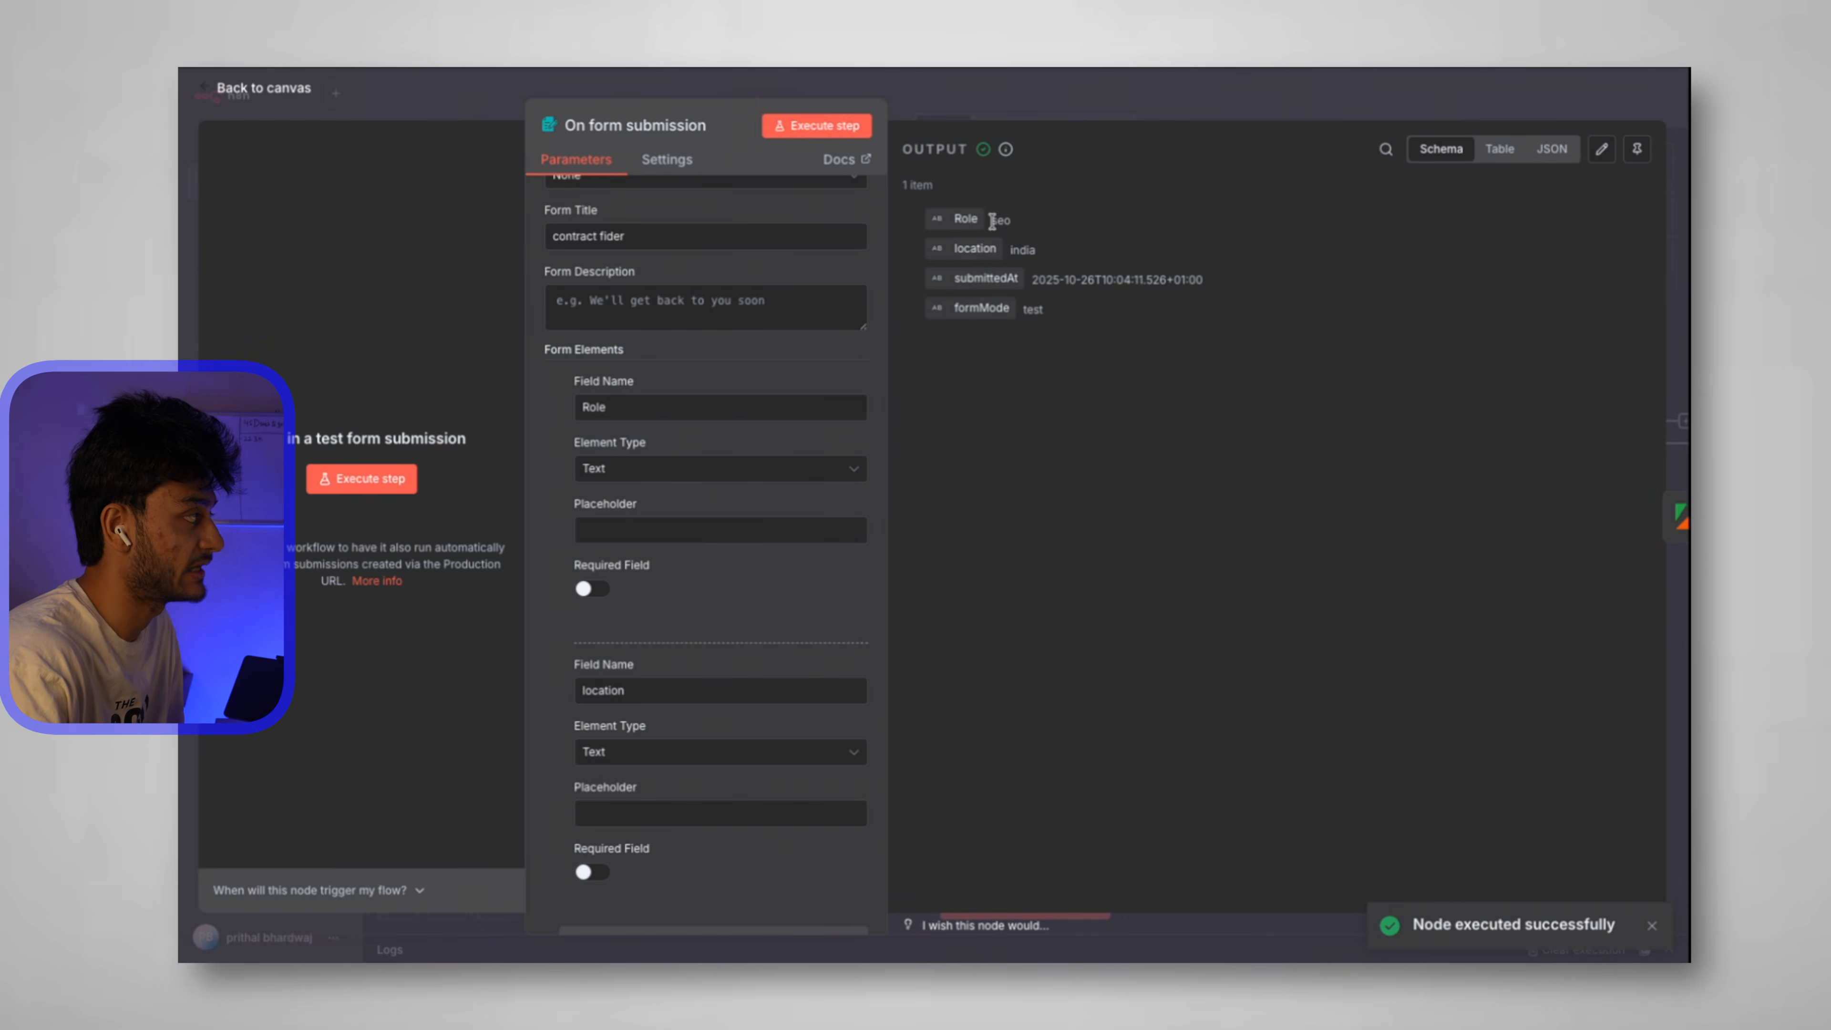
Check the submitted role and location in the form node's output, pin that output and return to the canvas.
{"action": "left_click_drag", "start_coordinate": [992, 221], "coordinate": [1094, 295]}
{"action": "left_click", "coordinate": [1094, 296]}
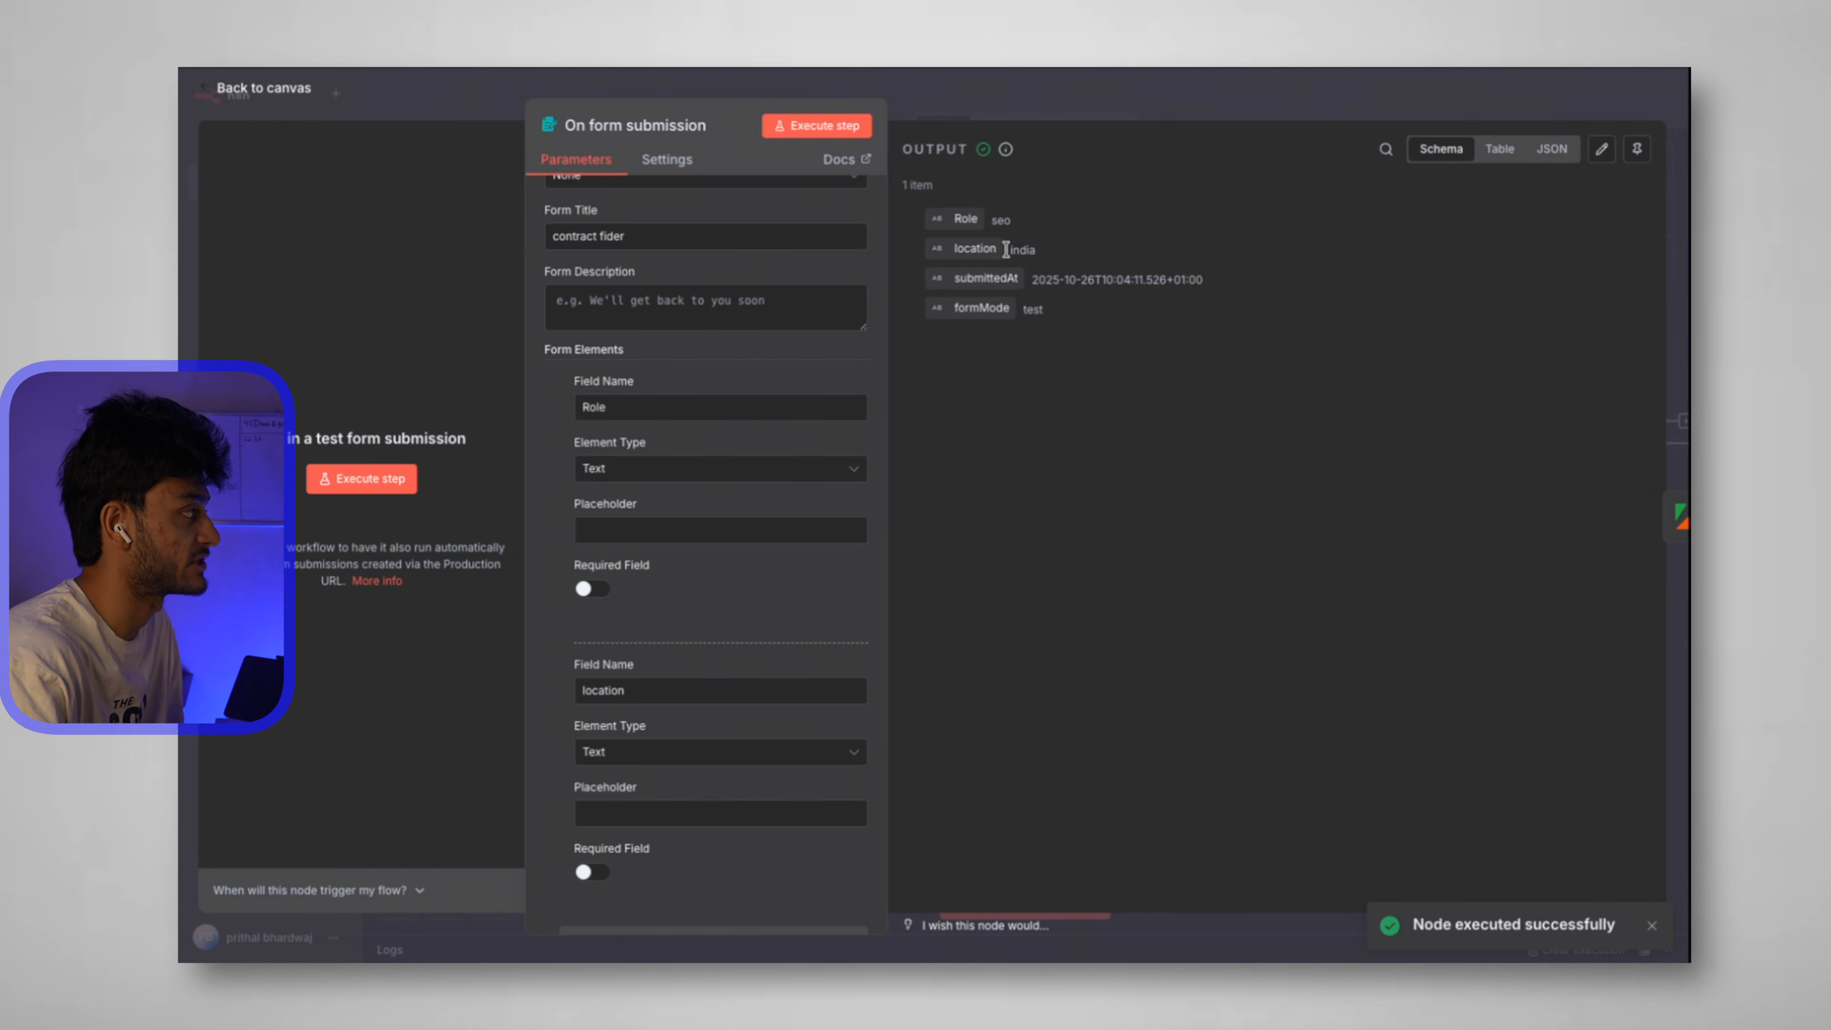
{"action": "key", "text": "Escape"}
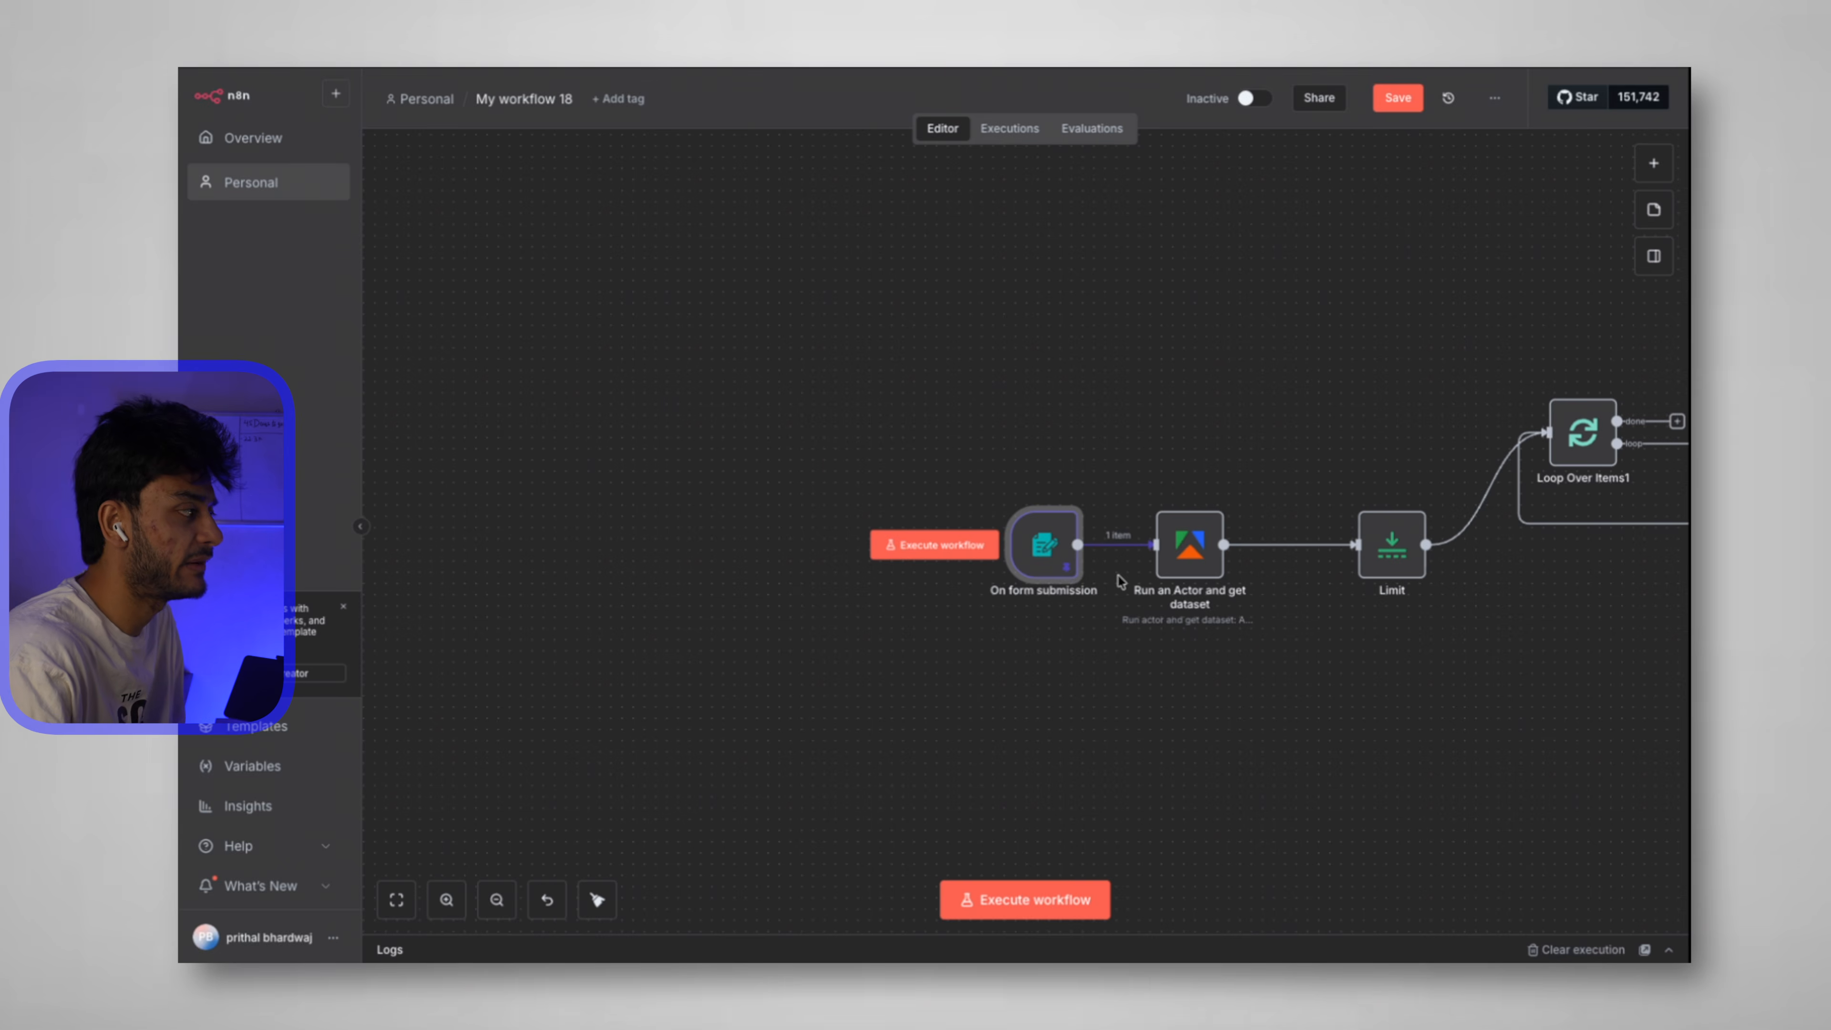
Search the node library for Apify to view its actions without adding any, and open the Run an Actor and get dataset node.
{"action": "scroll", "coordinate": [1120, 582], "scroll_direction": "up", "scroll_amount": 5}
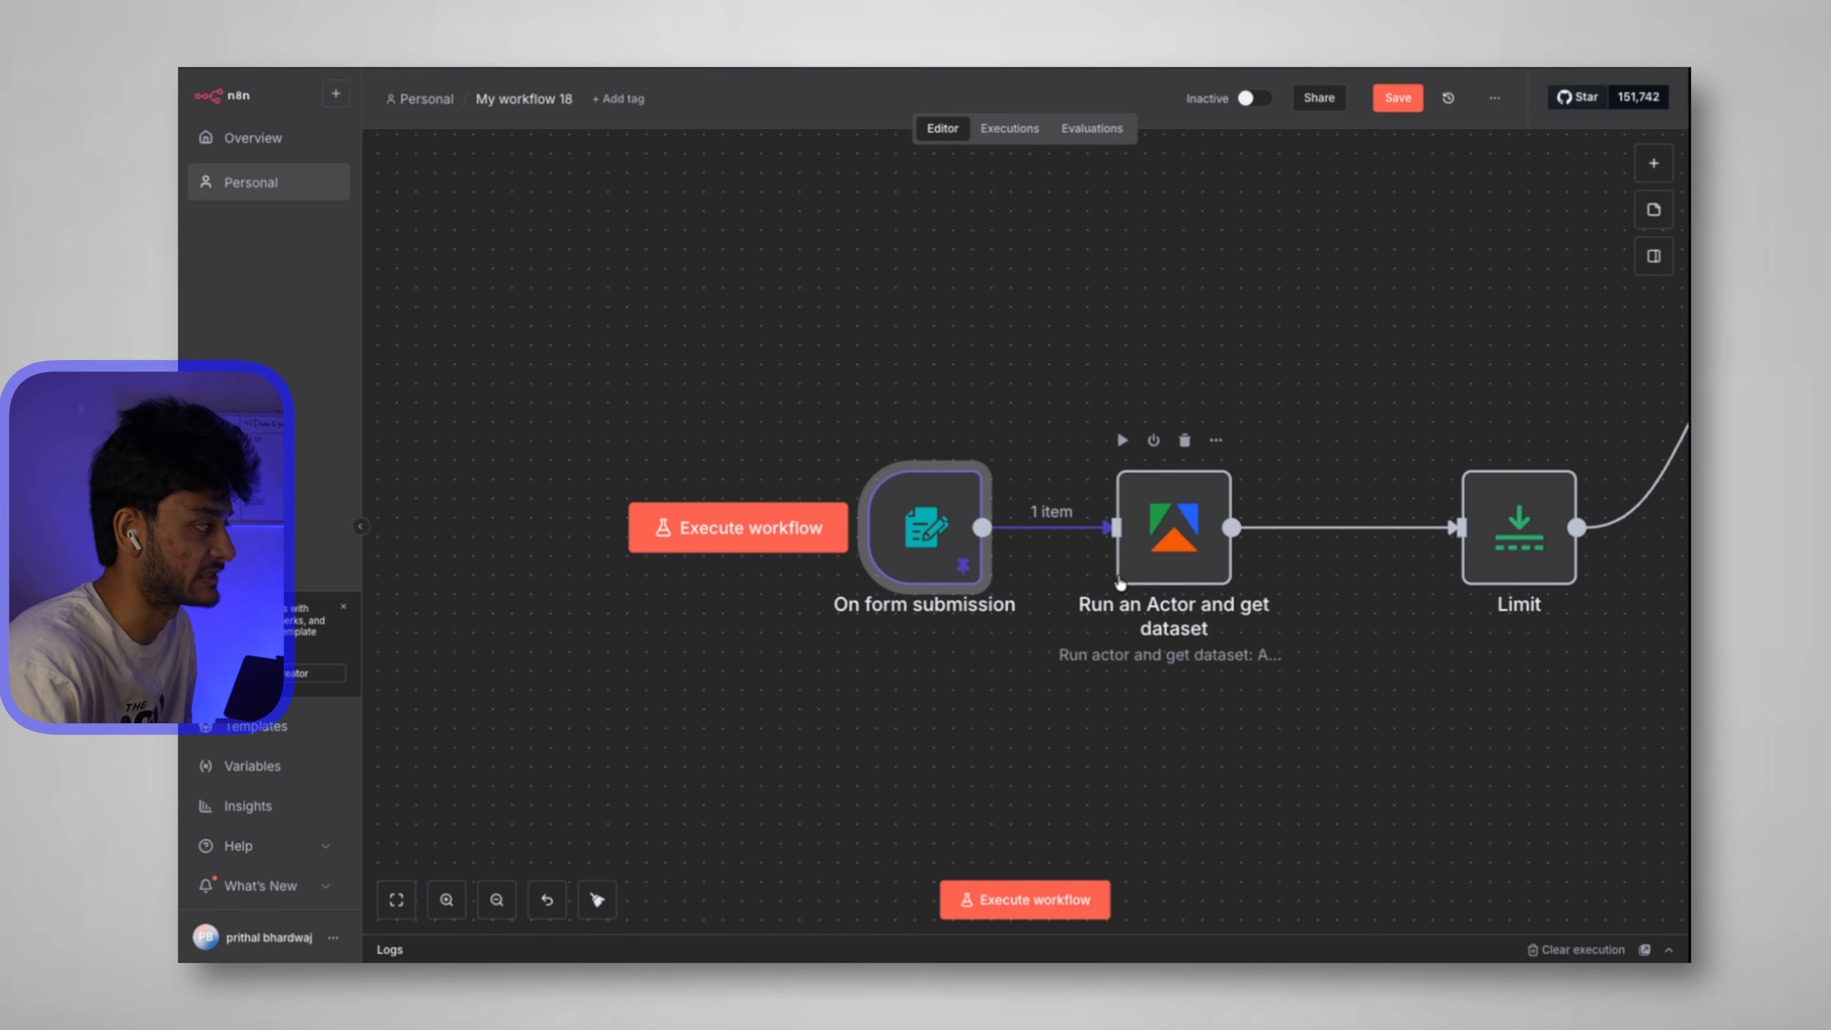
{"action": "scroll", "coordinate": [1128, 649], "scroll_direction": "right", "scroll_amount": 3}
{"action": "scroll", "coordinate": [1017, 568], "scroll_direction": "up", "scroll_amount": 6}
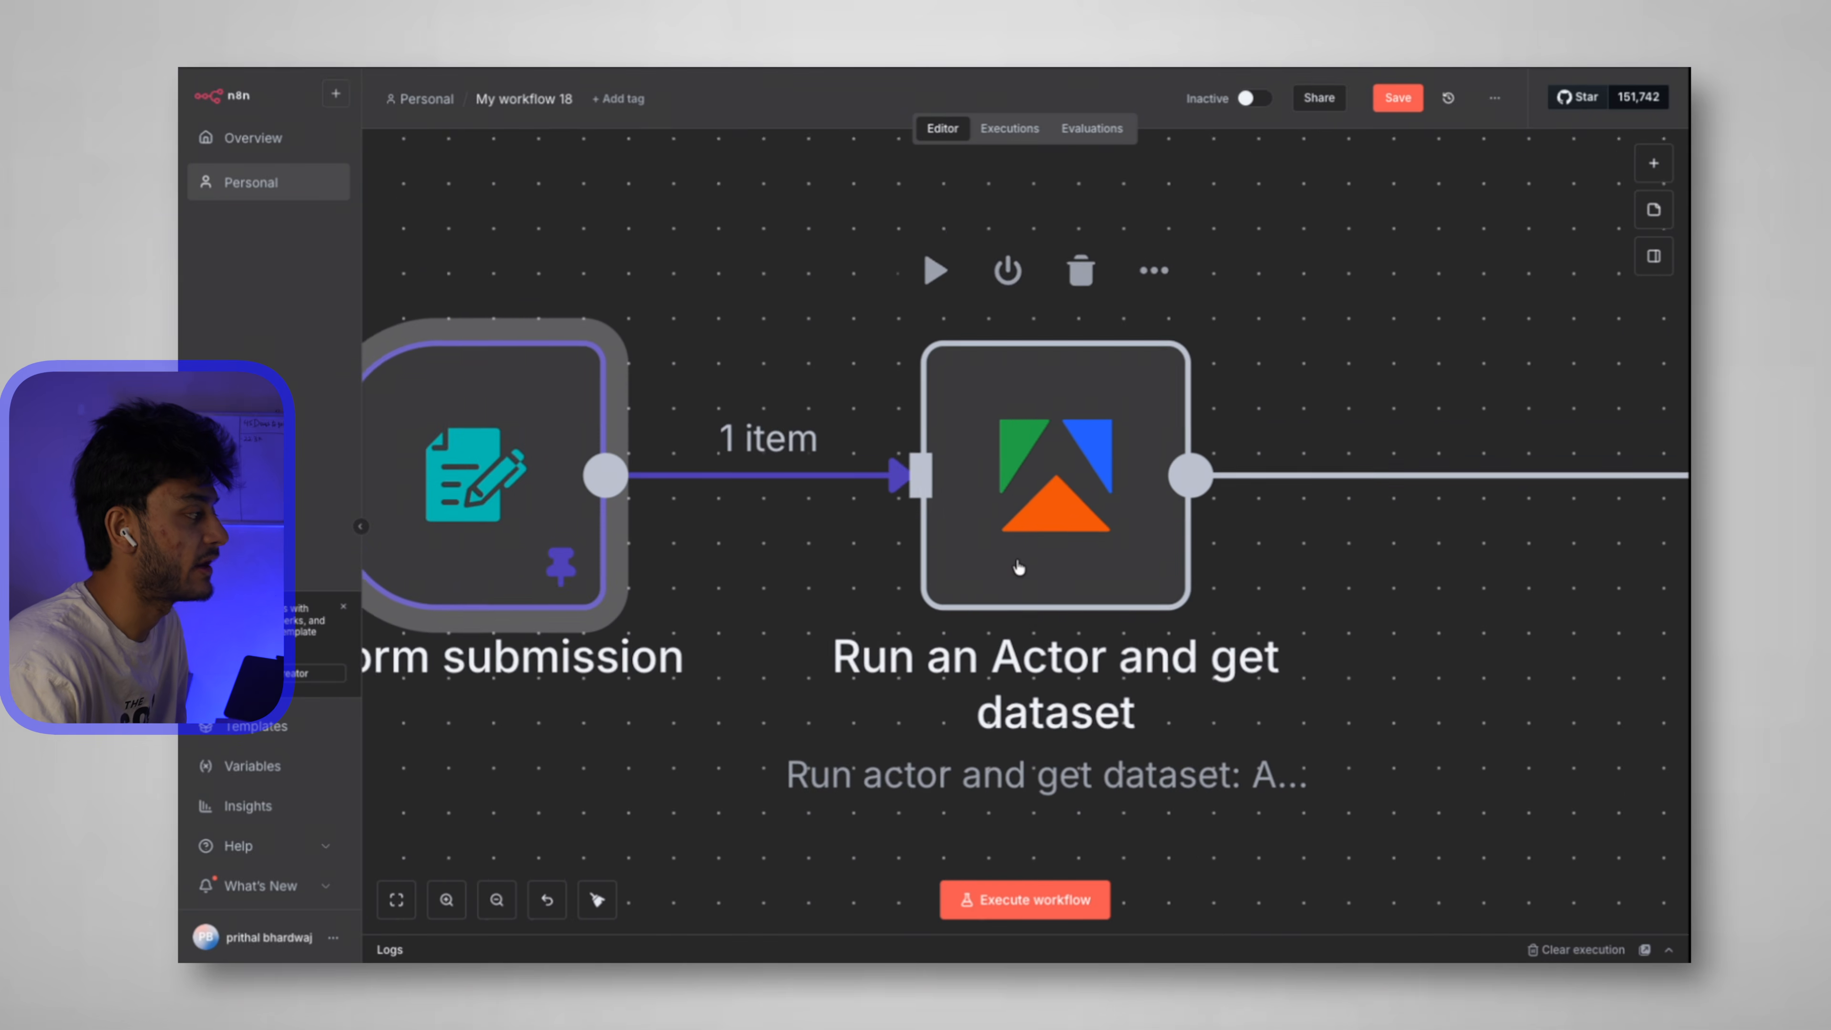
{"action": "scroll", "coordinate": [1019, 568], "scroll_direction": "down", "scroll_amount": 1}
{"action": "scroll", "coordinate": [1002, 653], "scroll_direction": "down", "scroll_amount": 6}
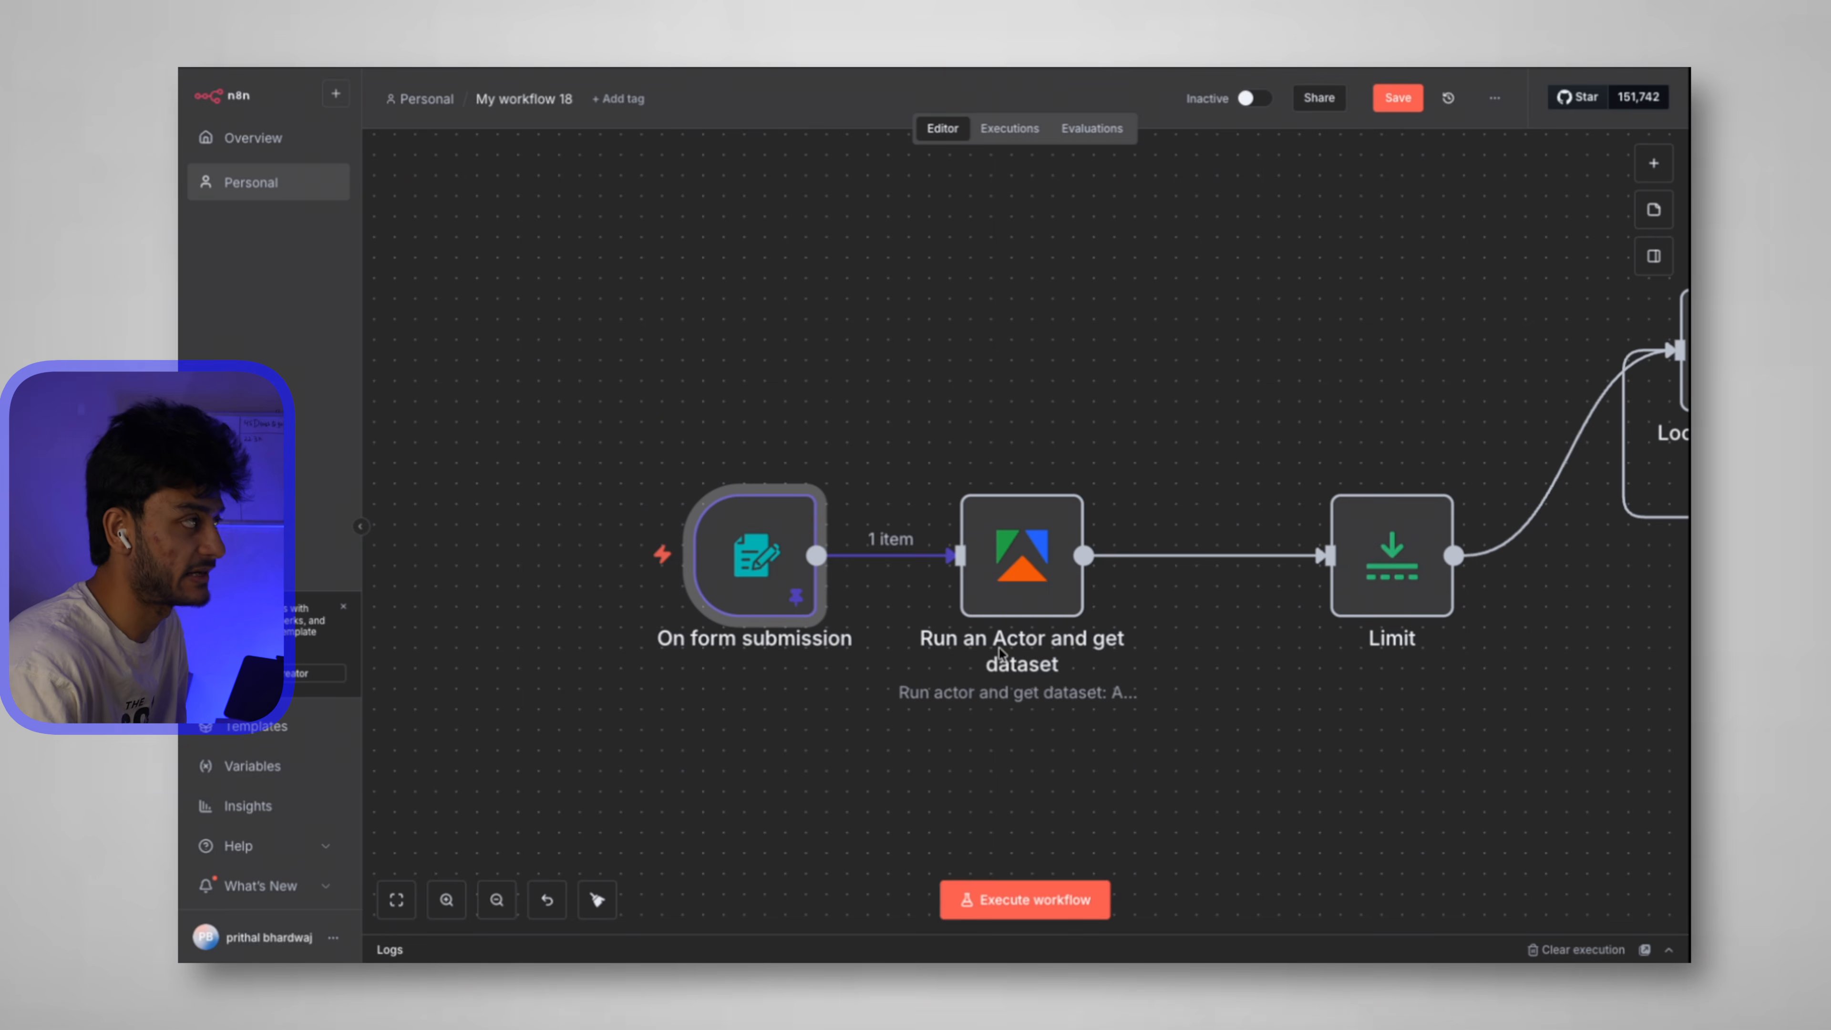
{"action": "left_click", "coordinate": [1655, 162]}
{"action": "type", "text": "apif"}
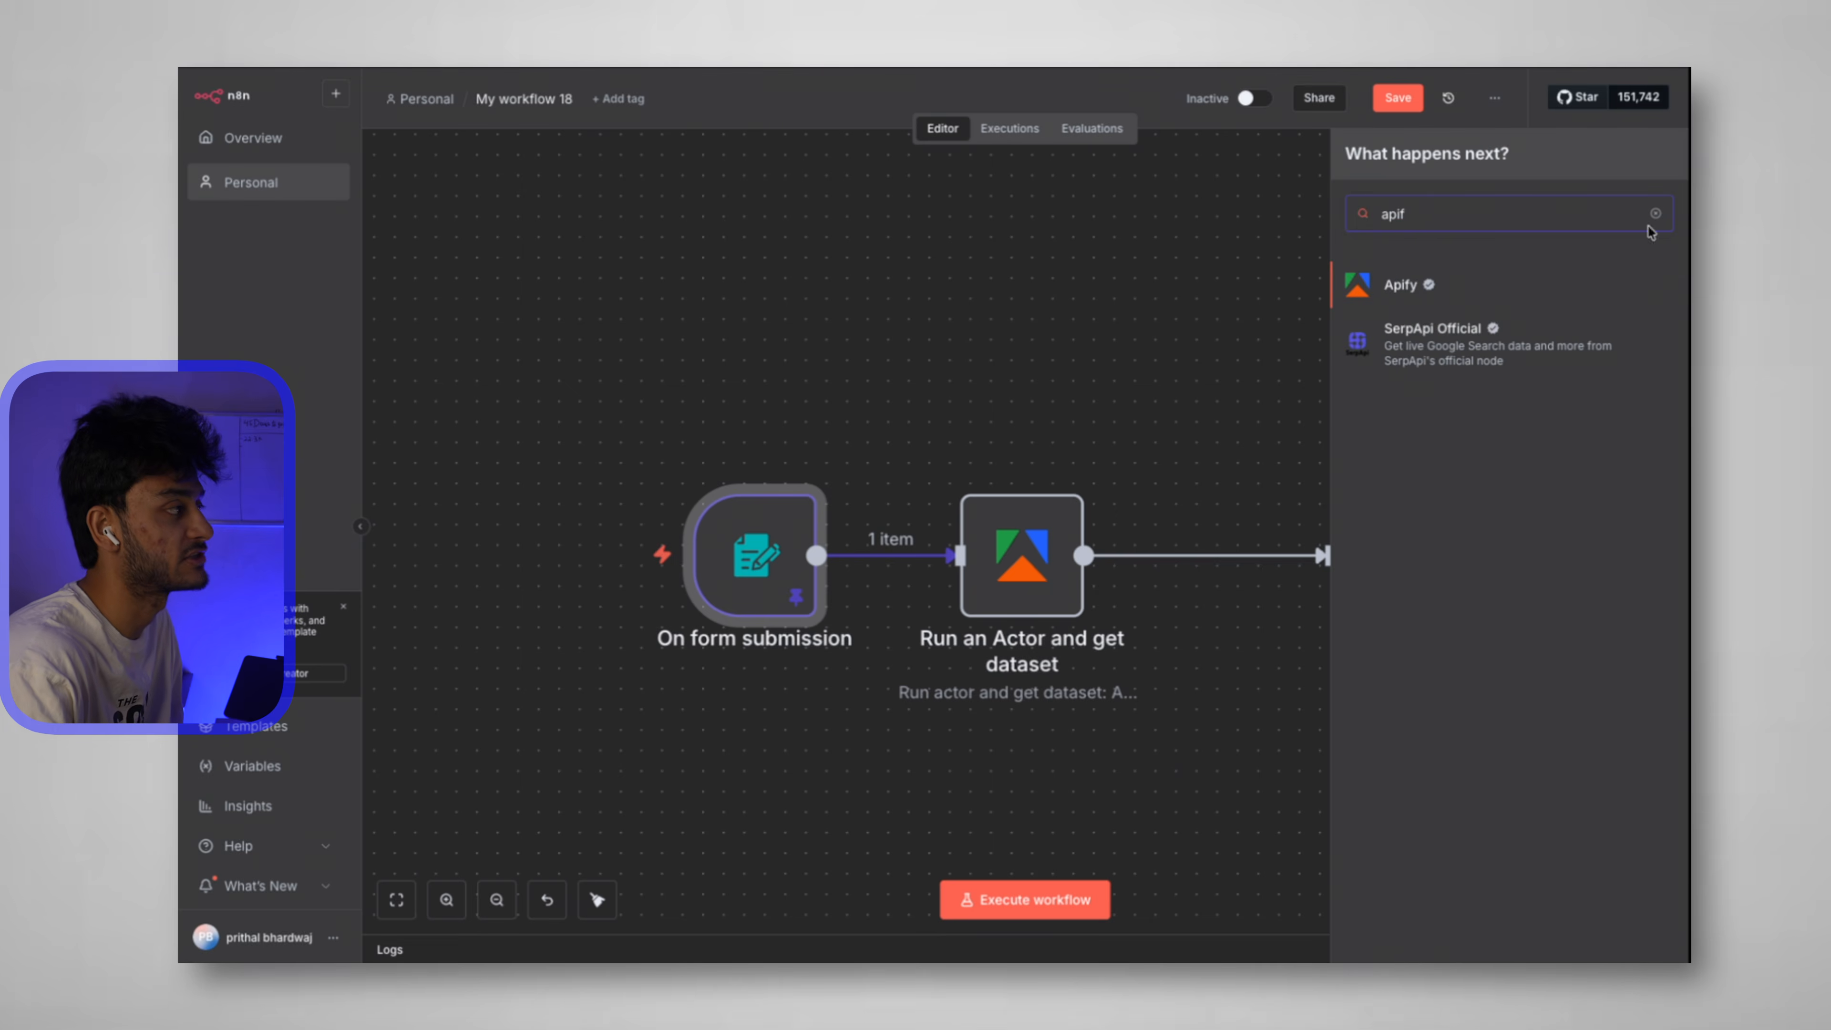
{"action": "left_click", "coordinate": [1562, 294]}
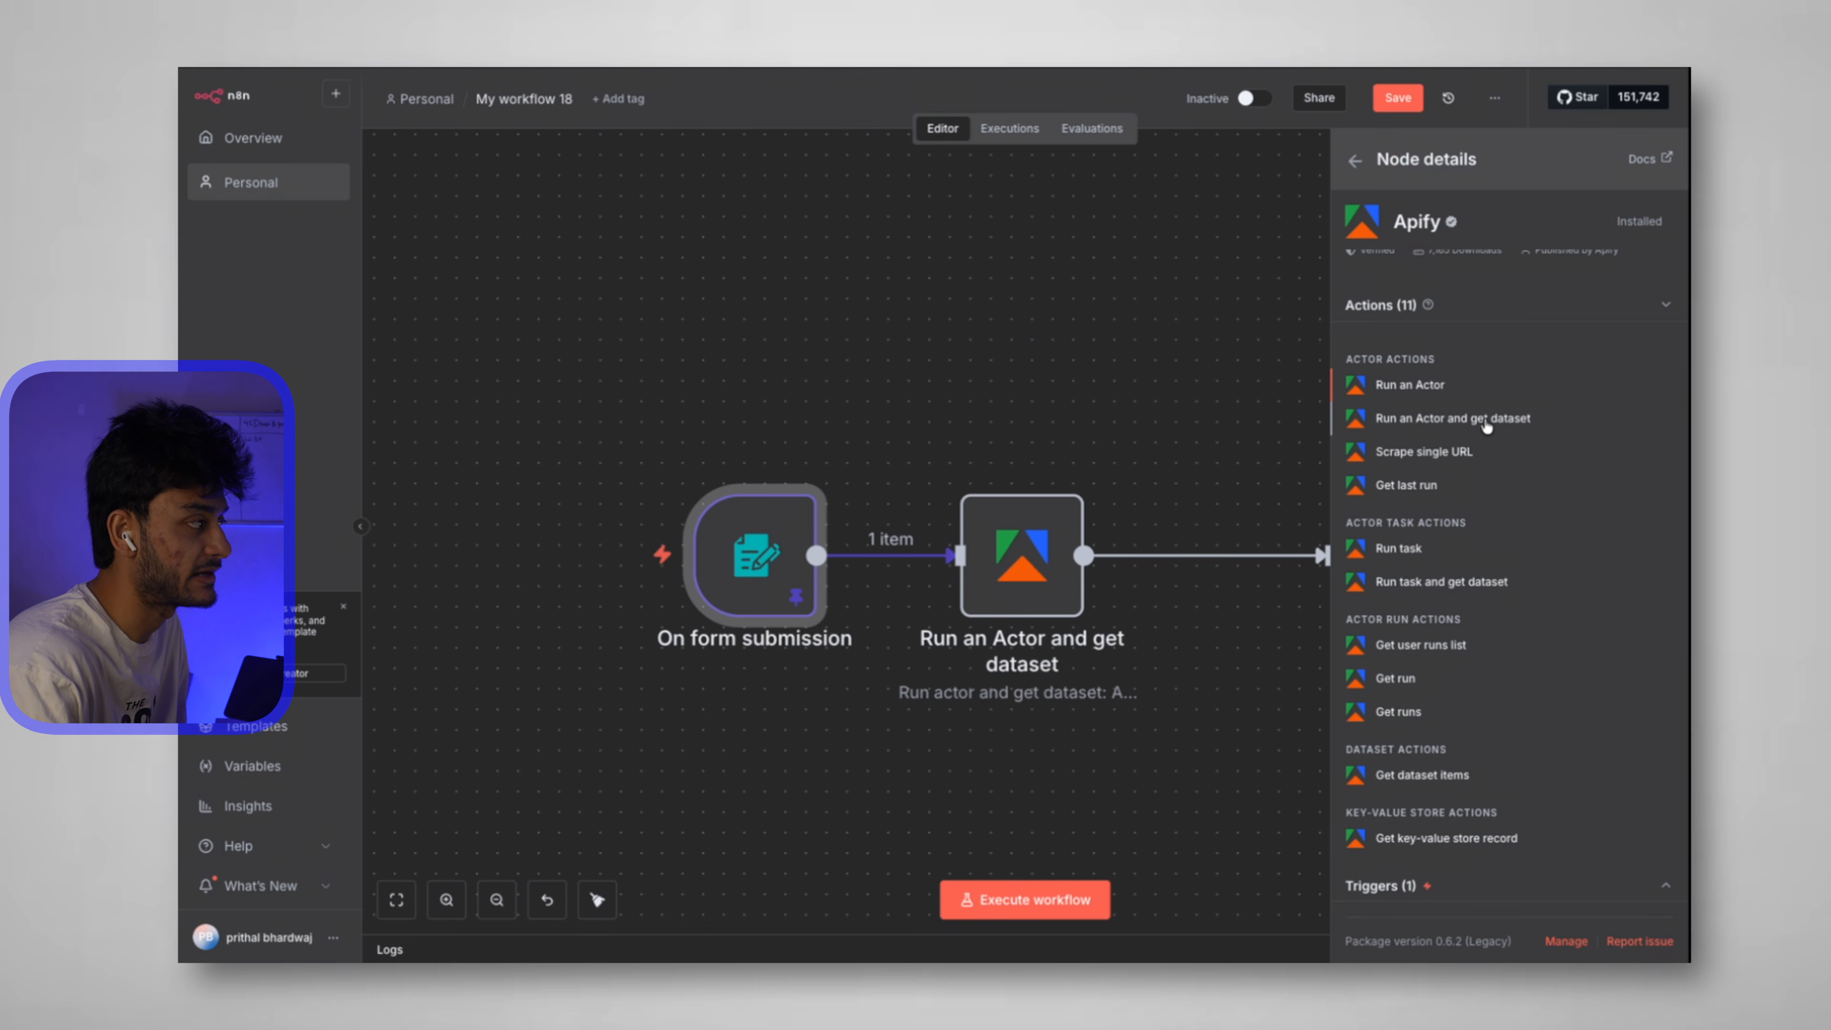
{"action": "left_click", "coordinate": [1199, 382]}
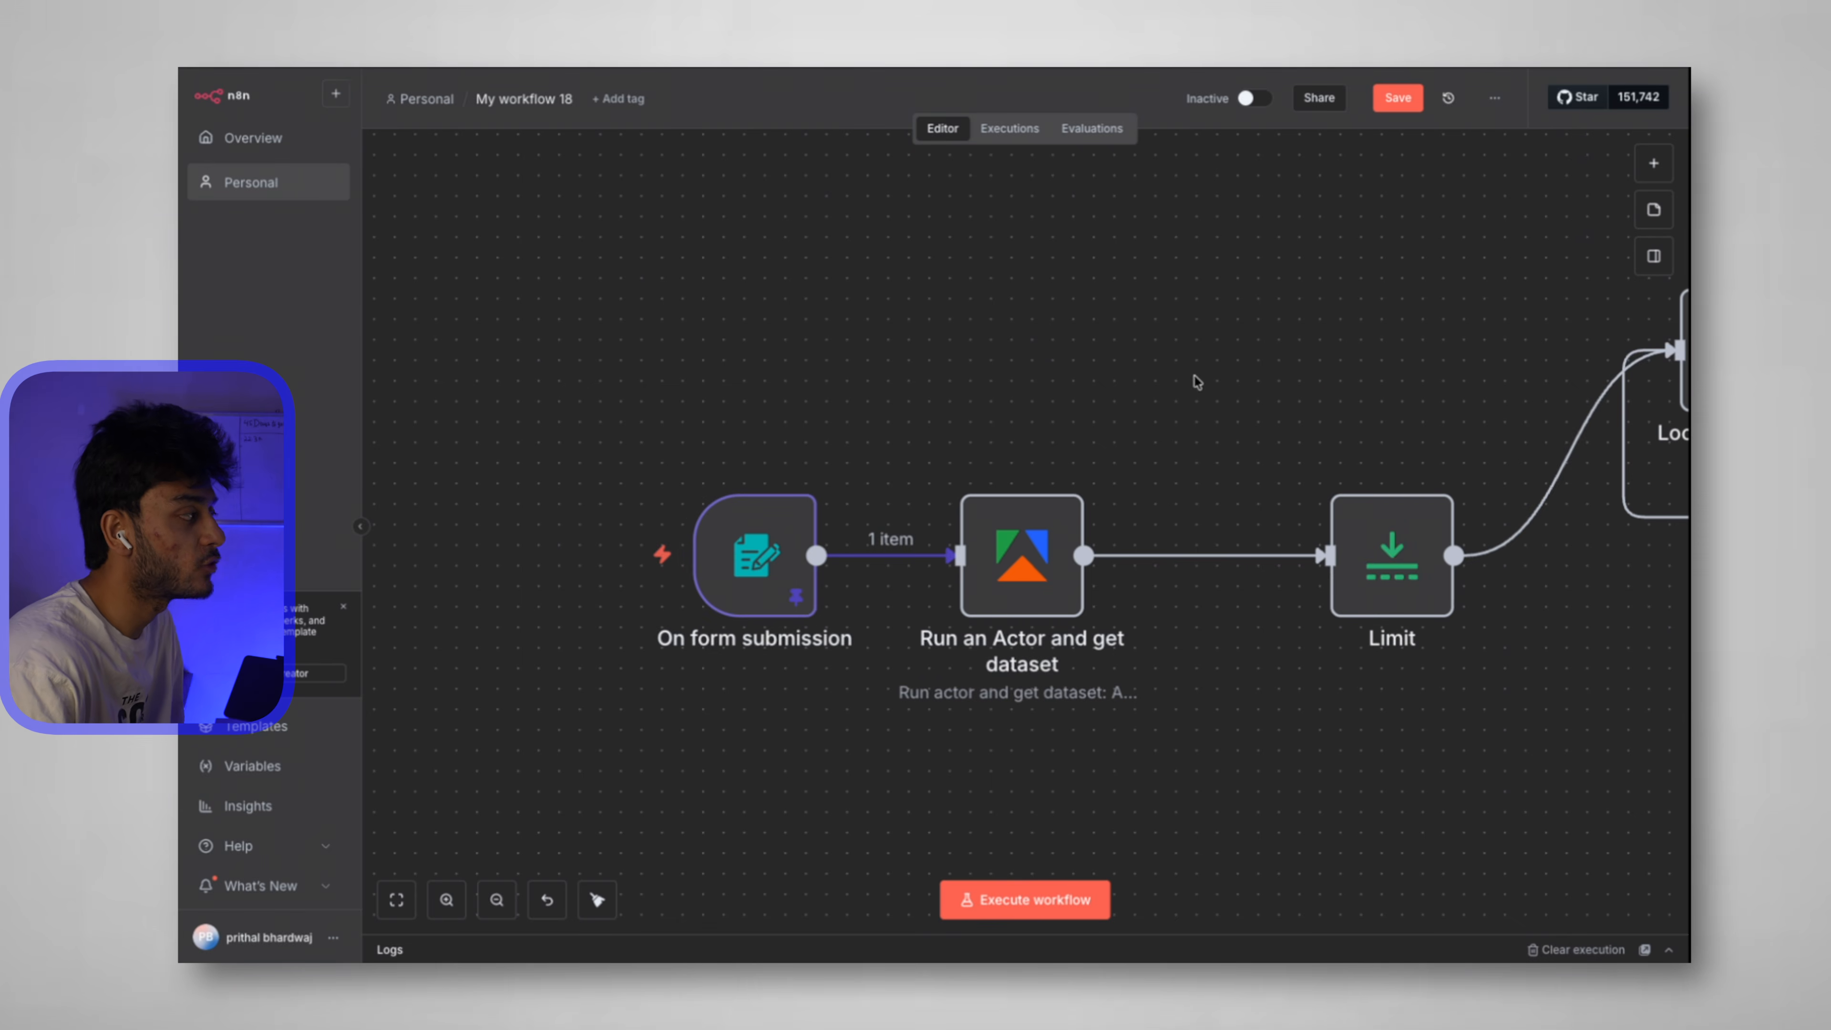
{"action": "double_click", "coordinate": [1013, 570]}
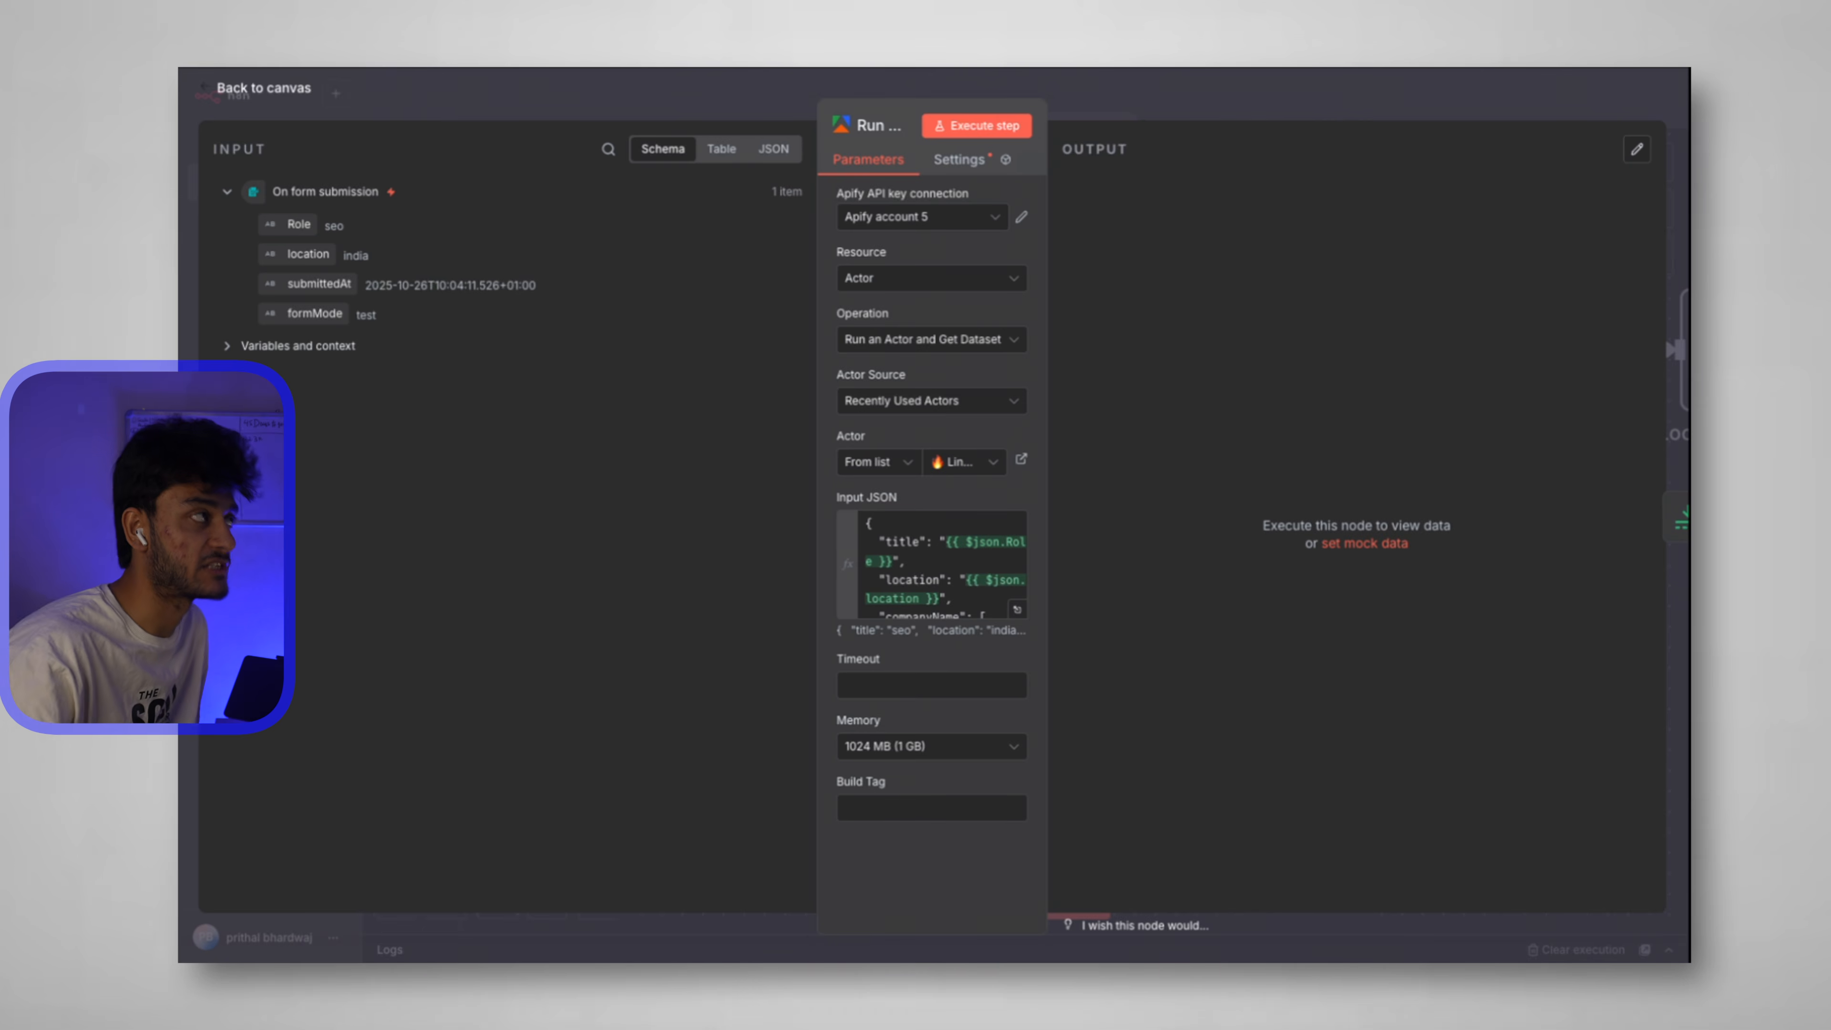
Open the Apify website in a new browser tab and go to the Apify Store in its console.
{"action": "key", "text": "super+t"}
{"action": "type", "text": "api"}
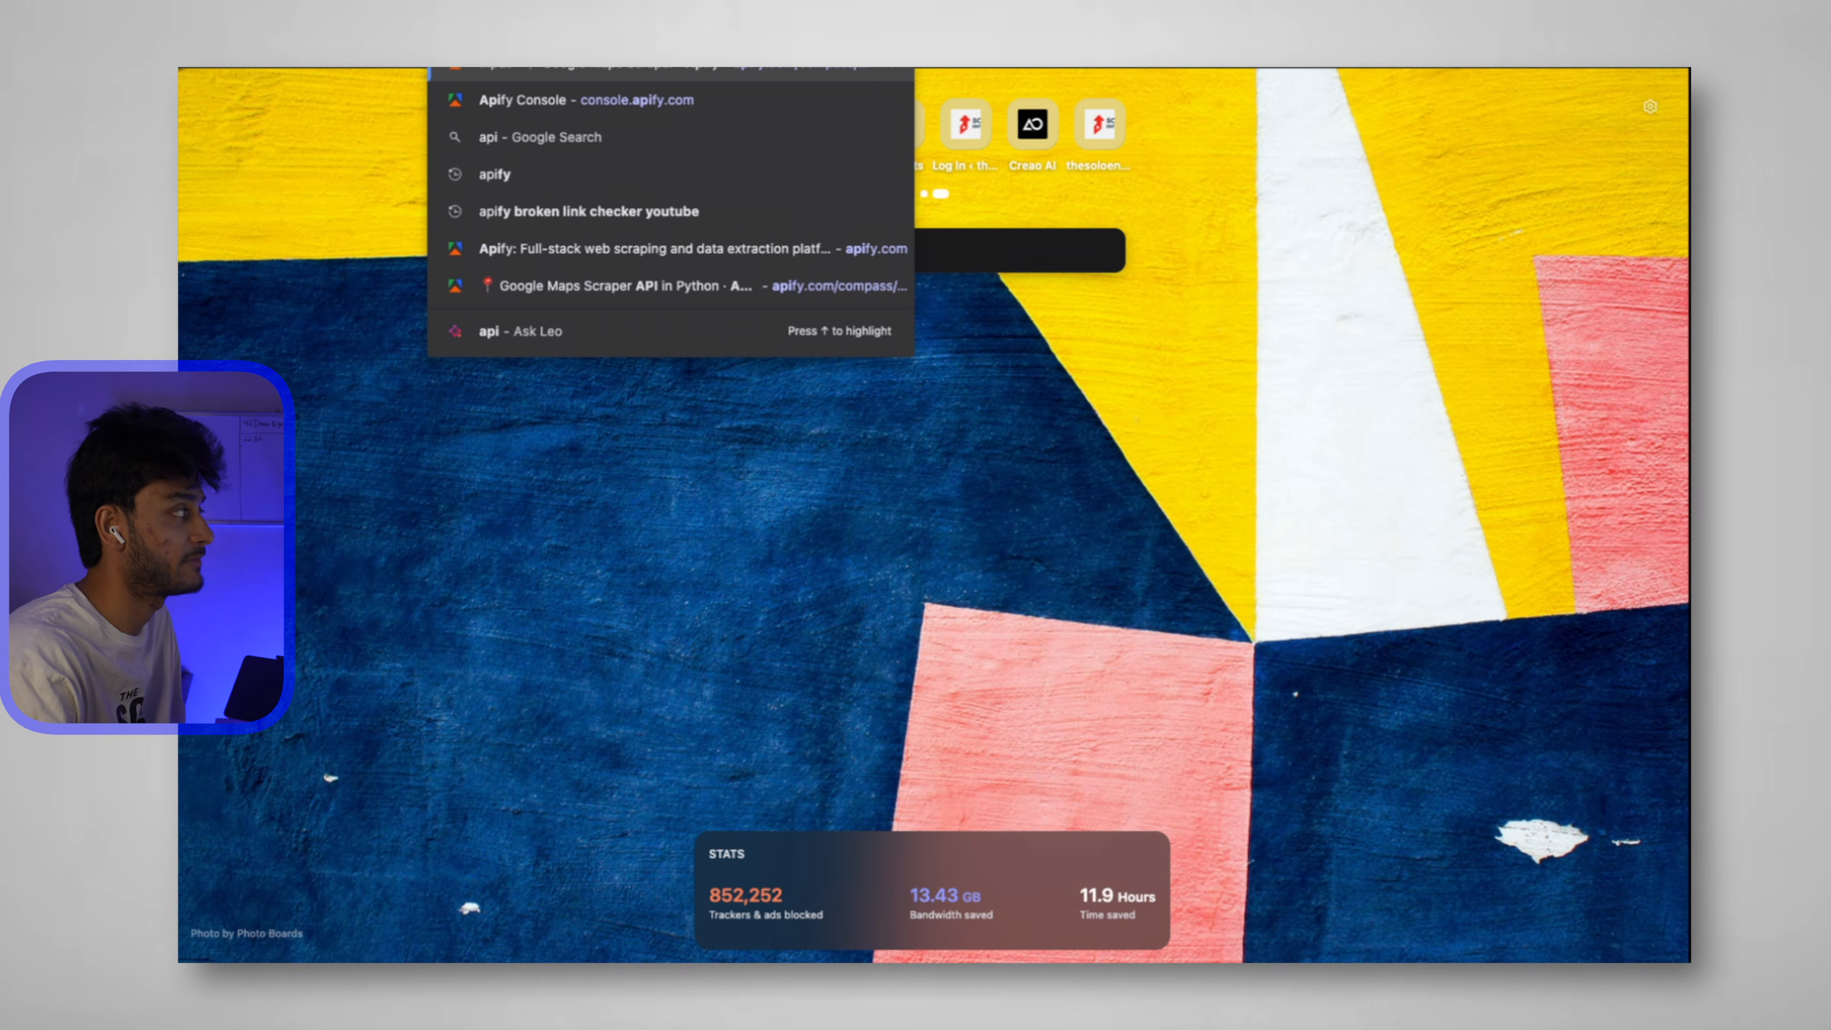
{"action": "key", "text": "Return"}
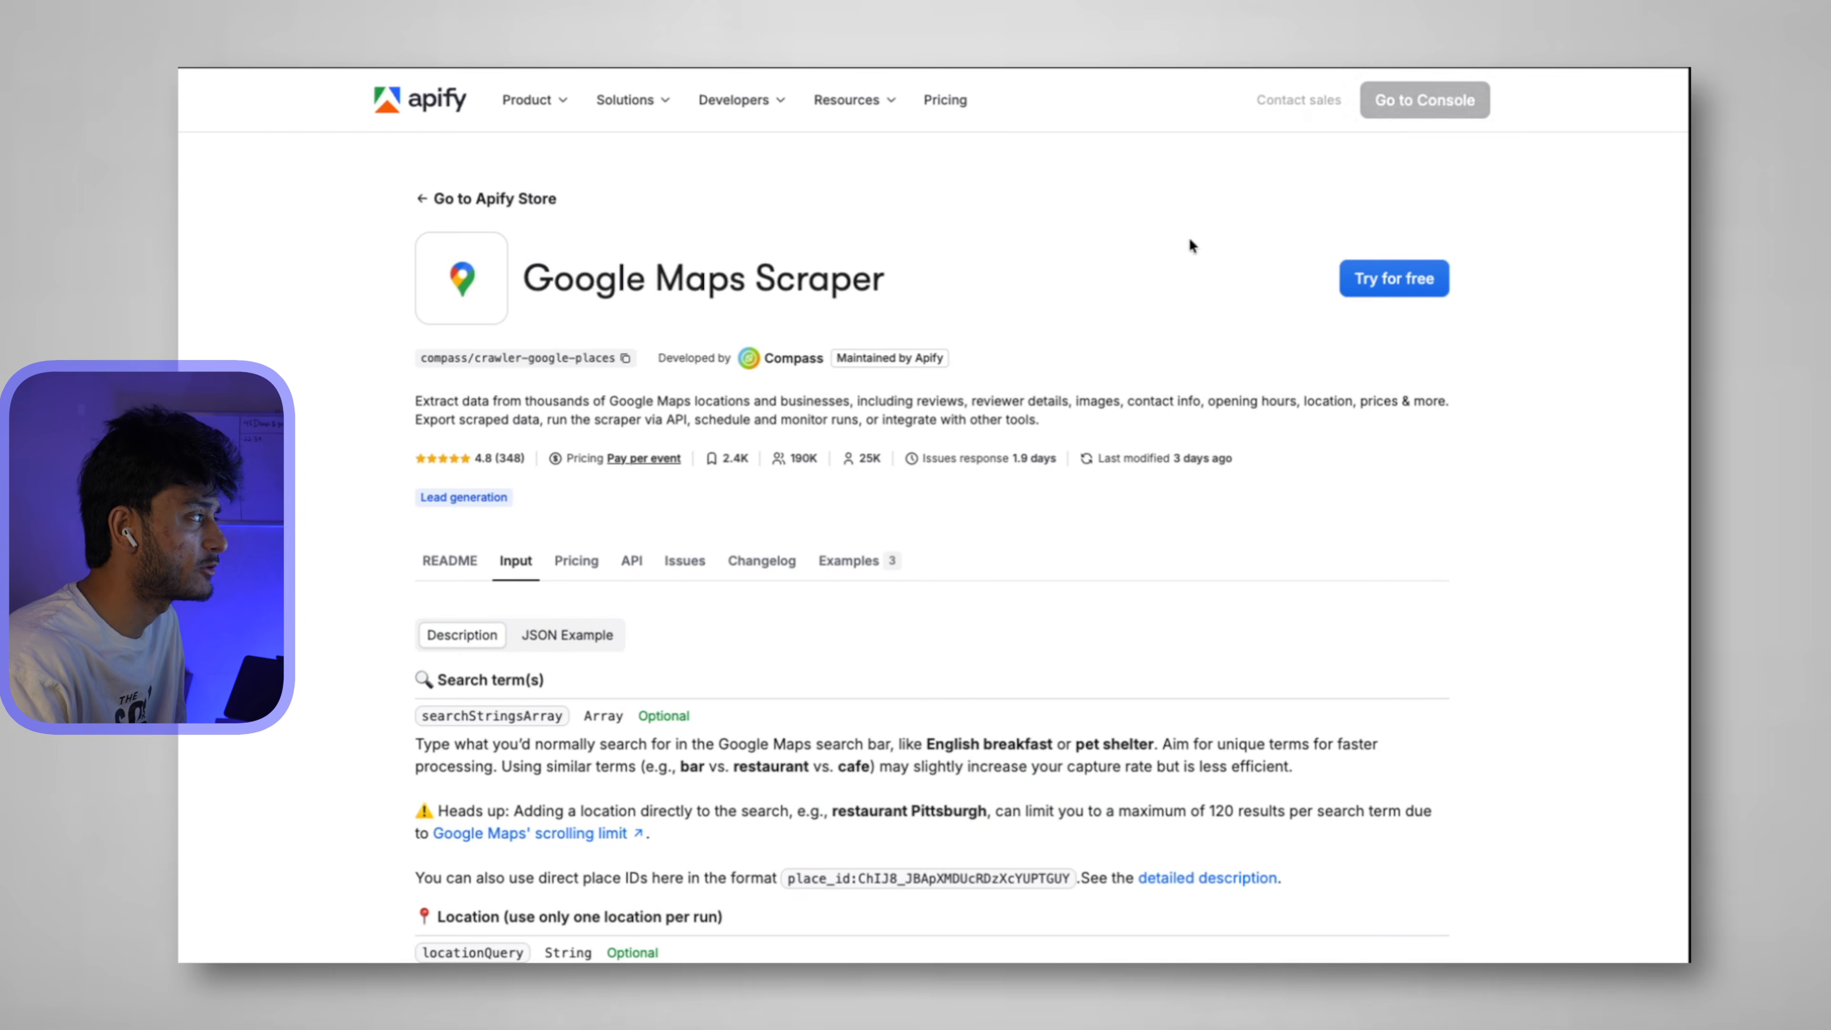
{"action": "mouse_move", "coordinate": [509, 103]}
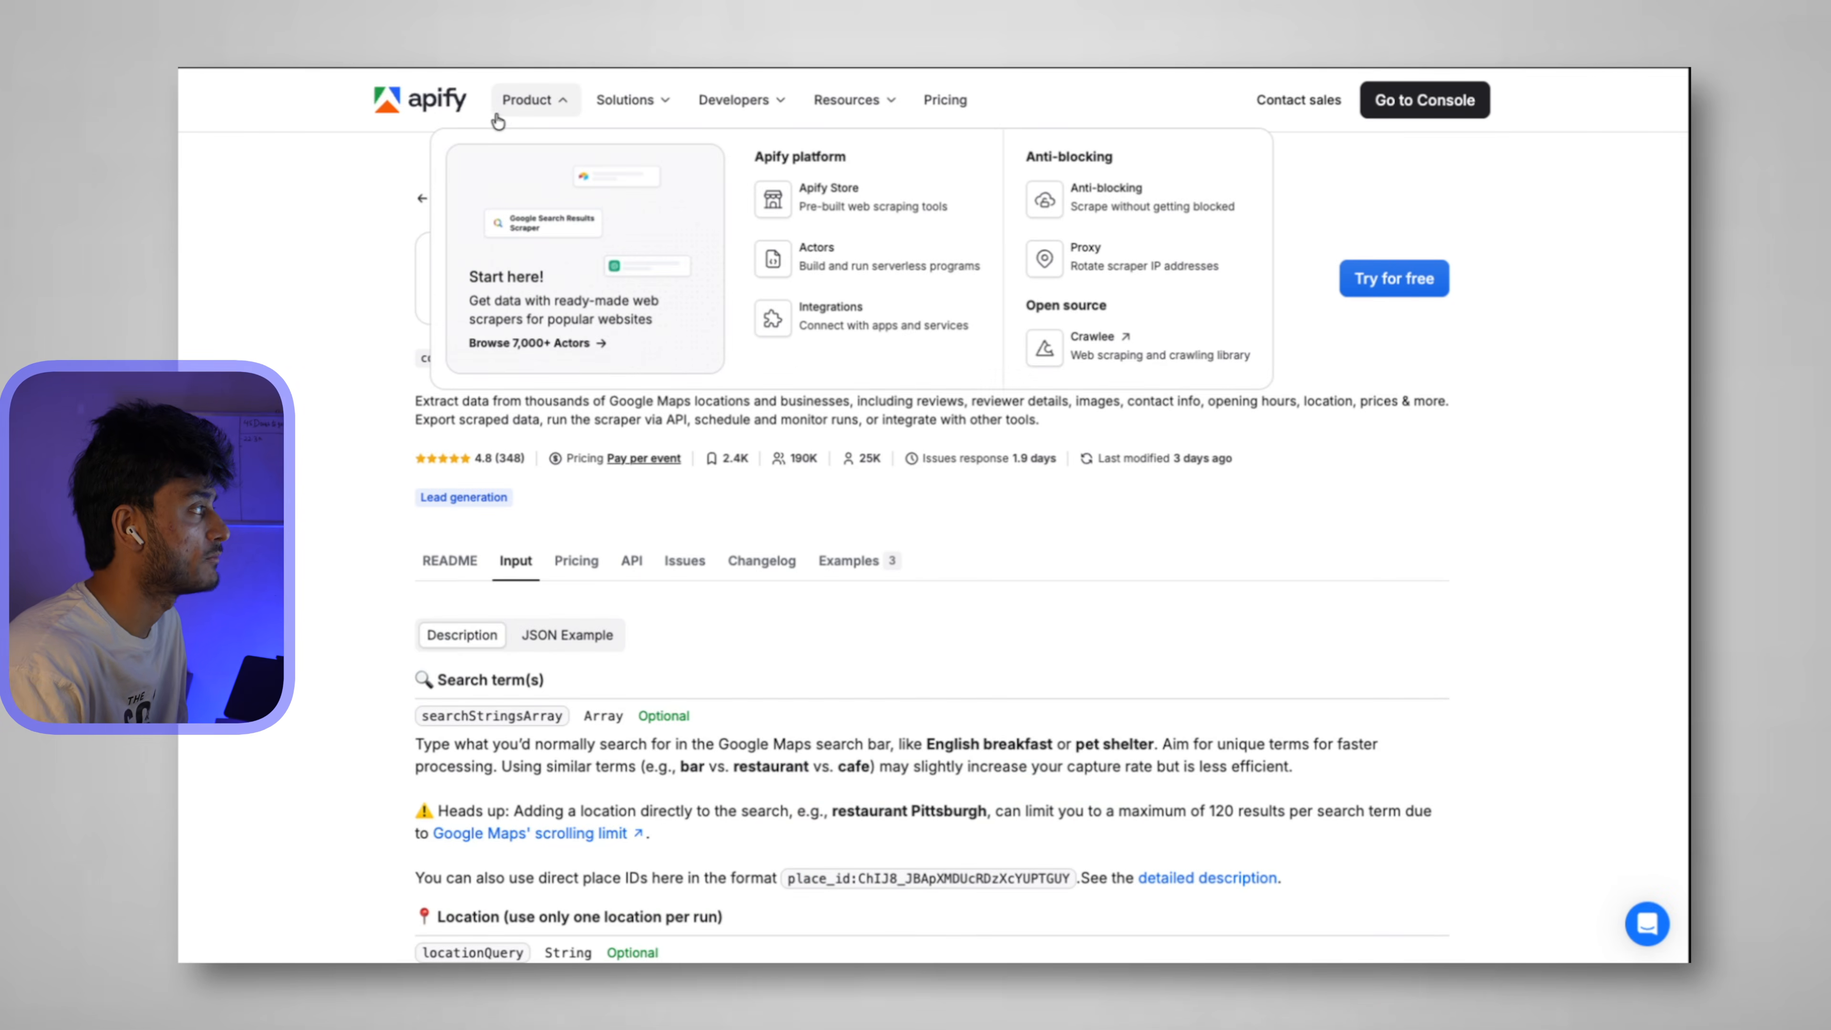
{"action": "left_click", "coordinate": [422, 99]}
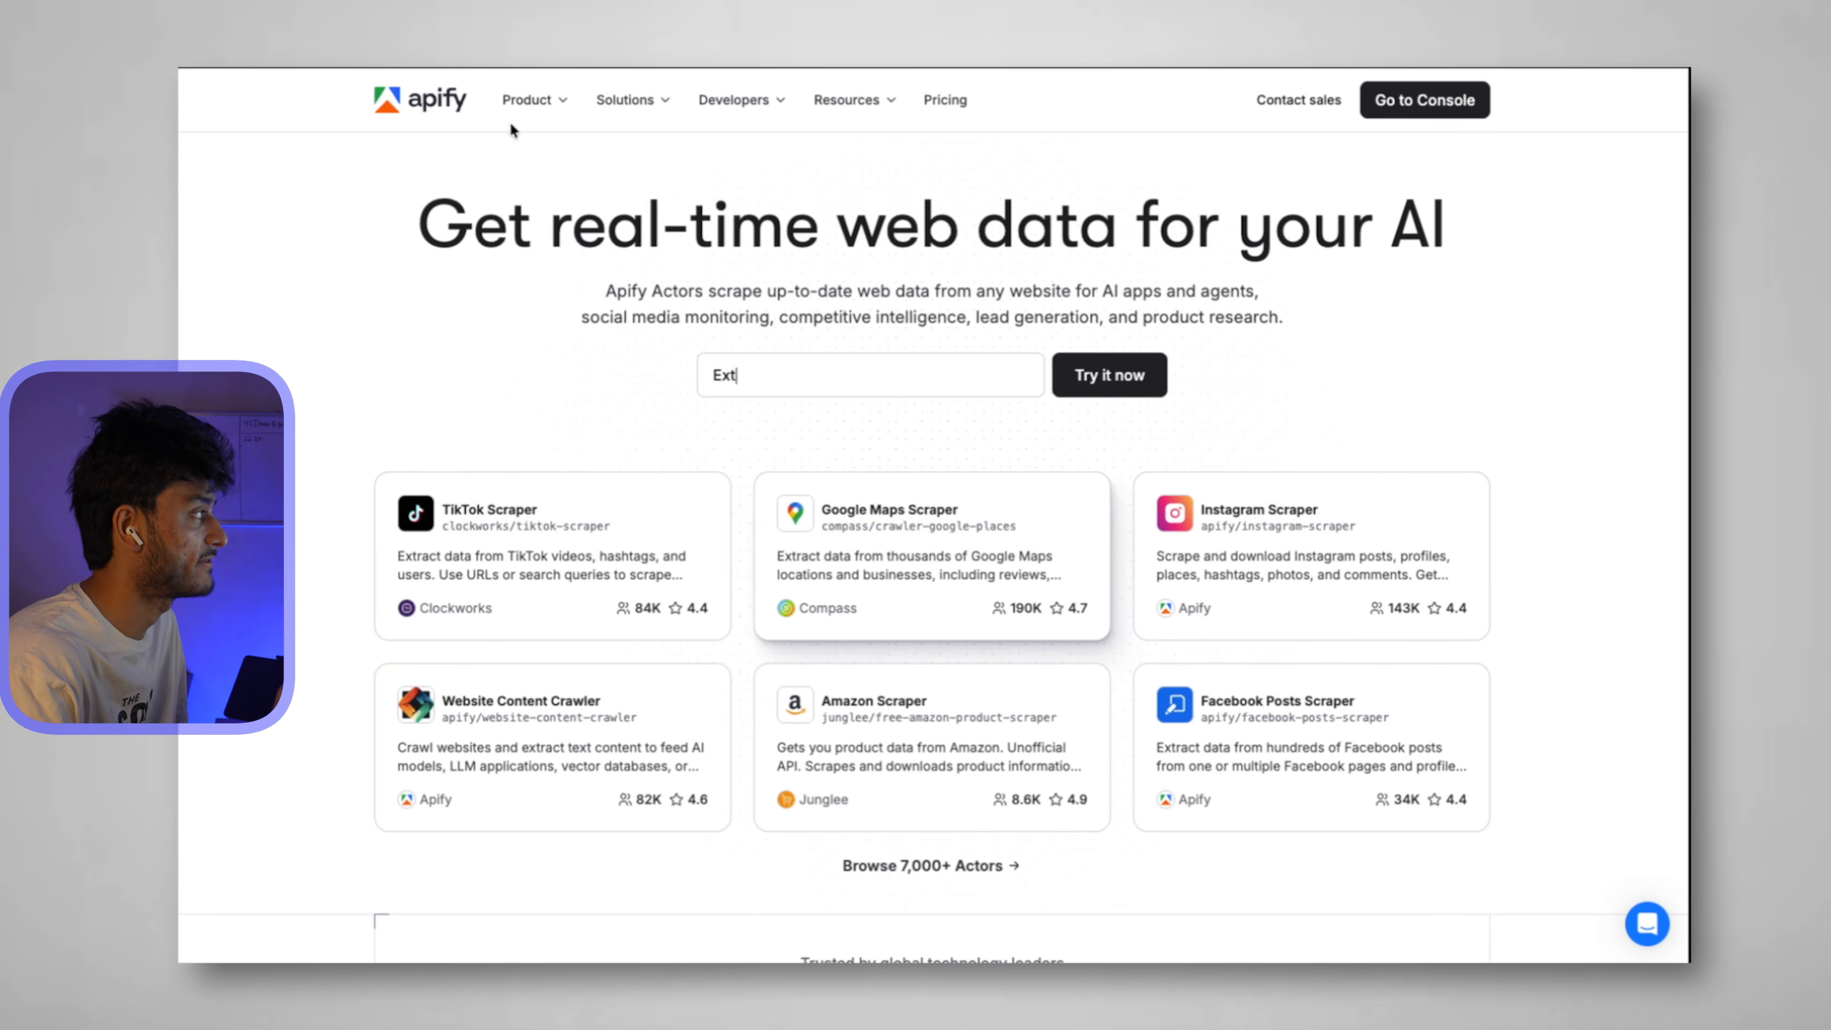
{"action": "left_click", "coordinate": [1440, 110]}
{"action": "left_click", "coordinate": [252, 183]}
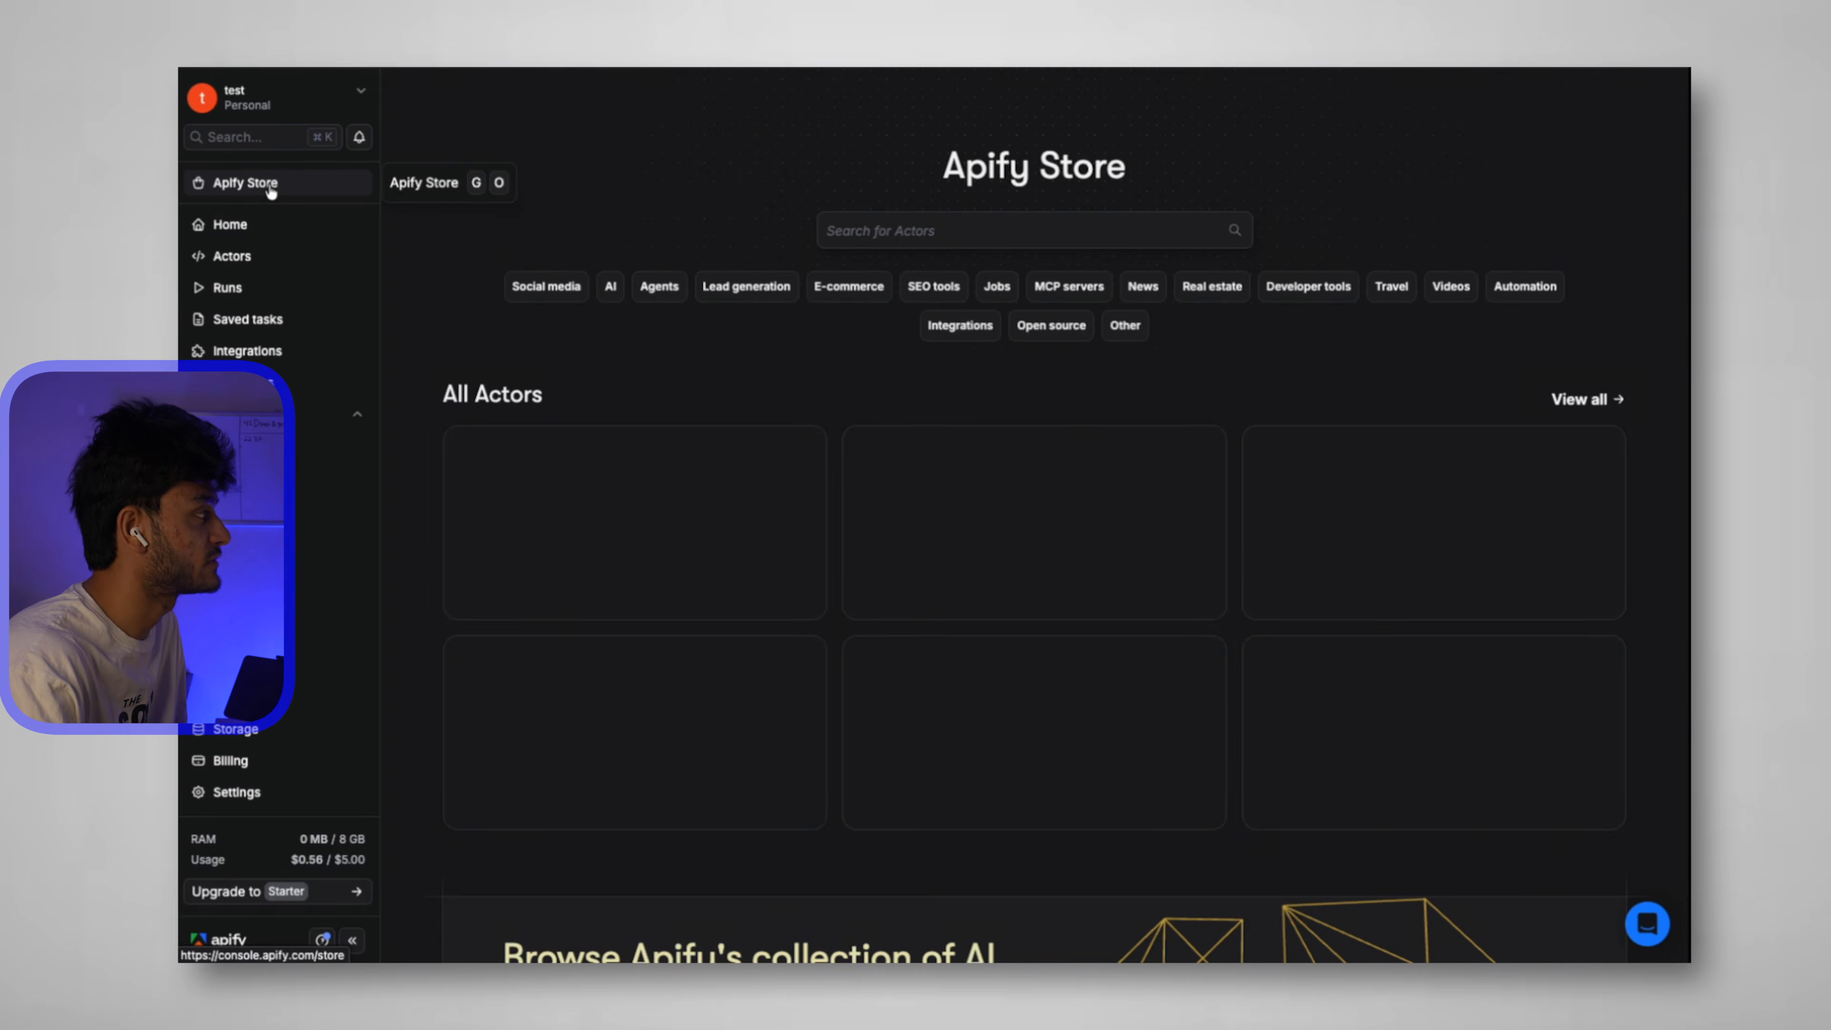
Search the Apify Store for linkedin and open the LinkedIn Jobs Scraper actor.
{"action": "scroll", "coordinate": [1231, 449], "scroll_direction": "down", "scroll_amount": 3}
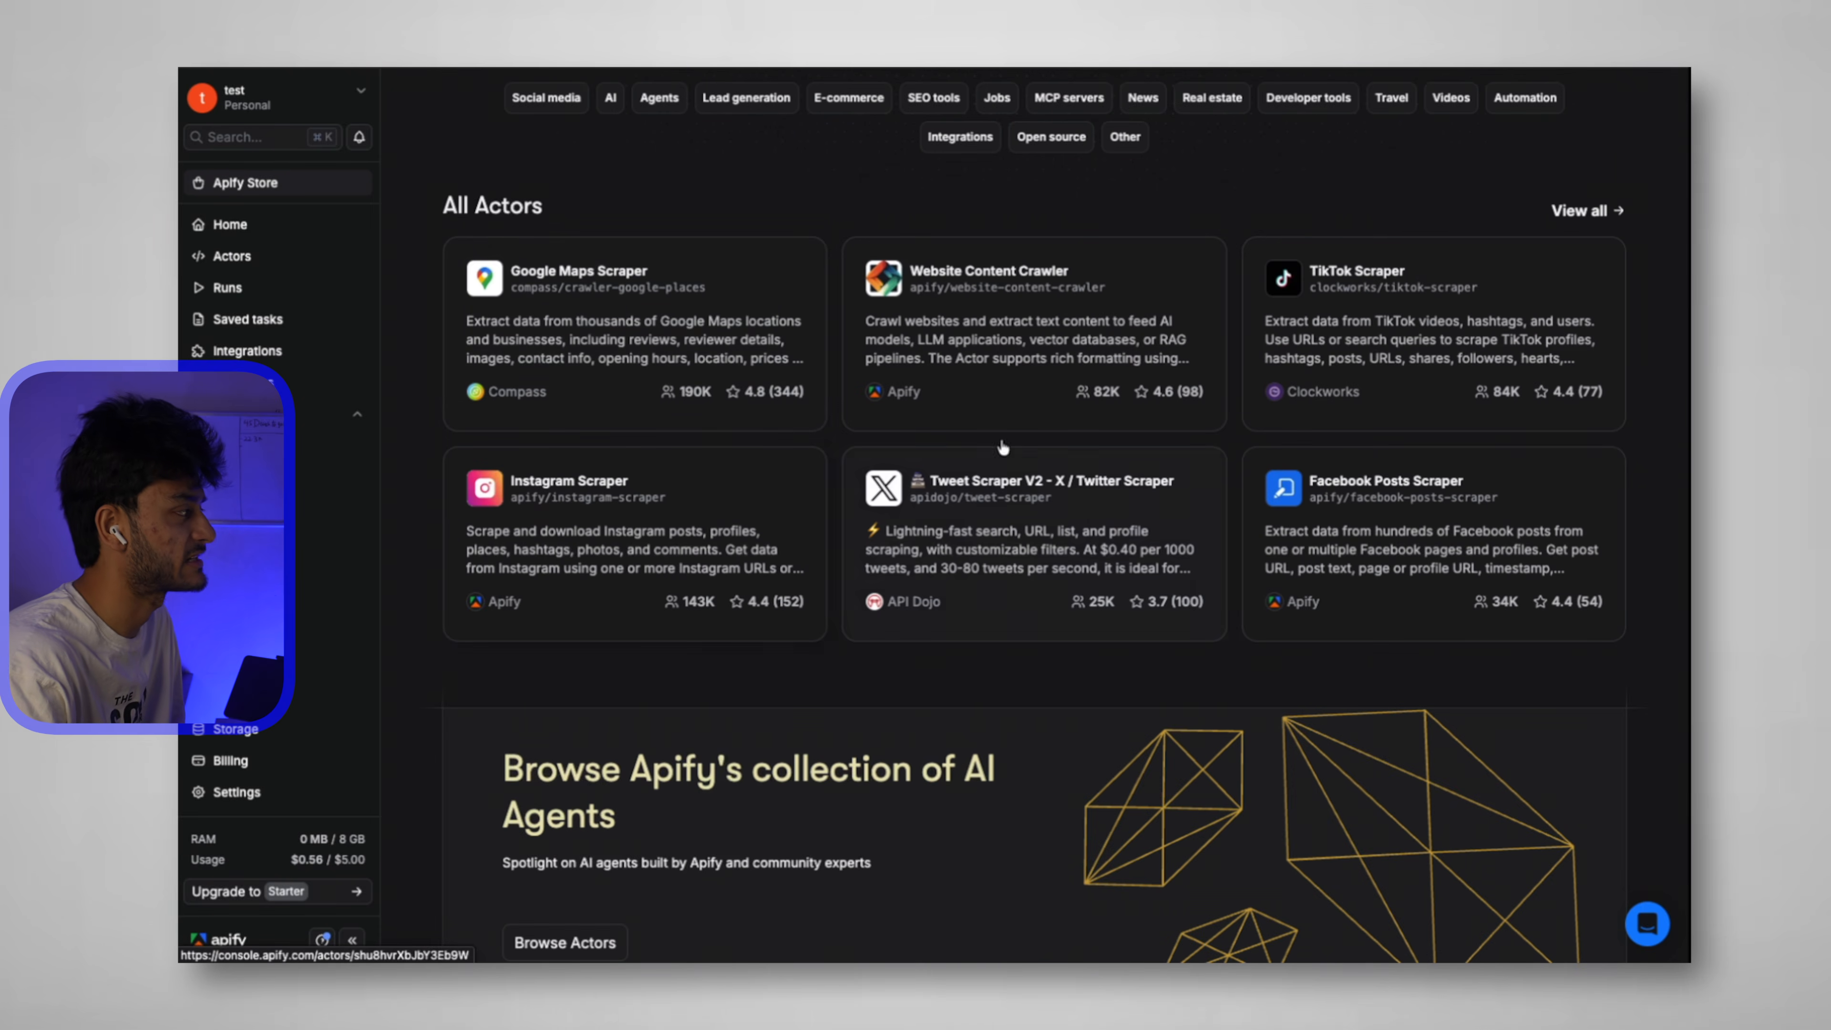
{"action": "scroll", "coordinate": [1074, 455], "scroll_direction": "up", "scroll_amount": 3}
{"action": "left_click", "coordinate": [1090, 230]}
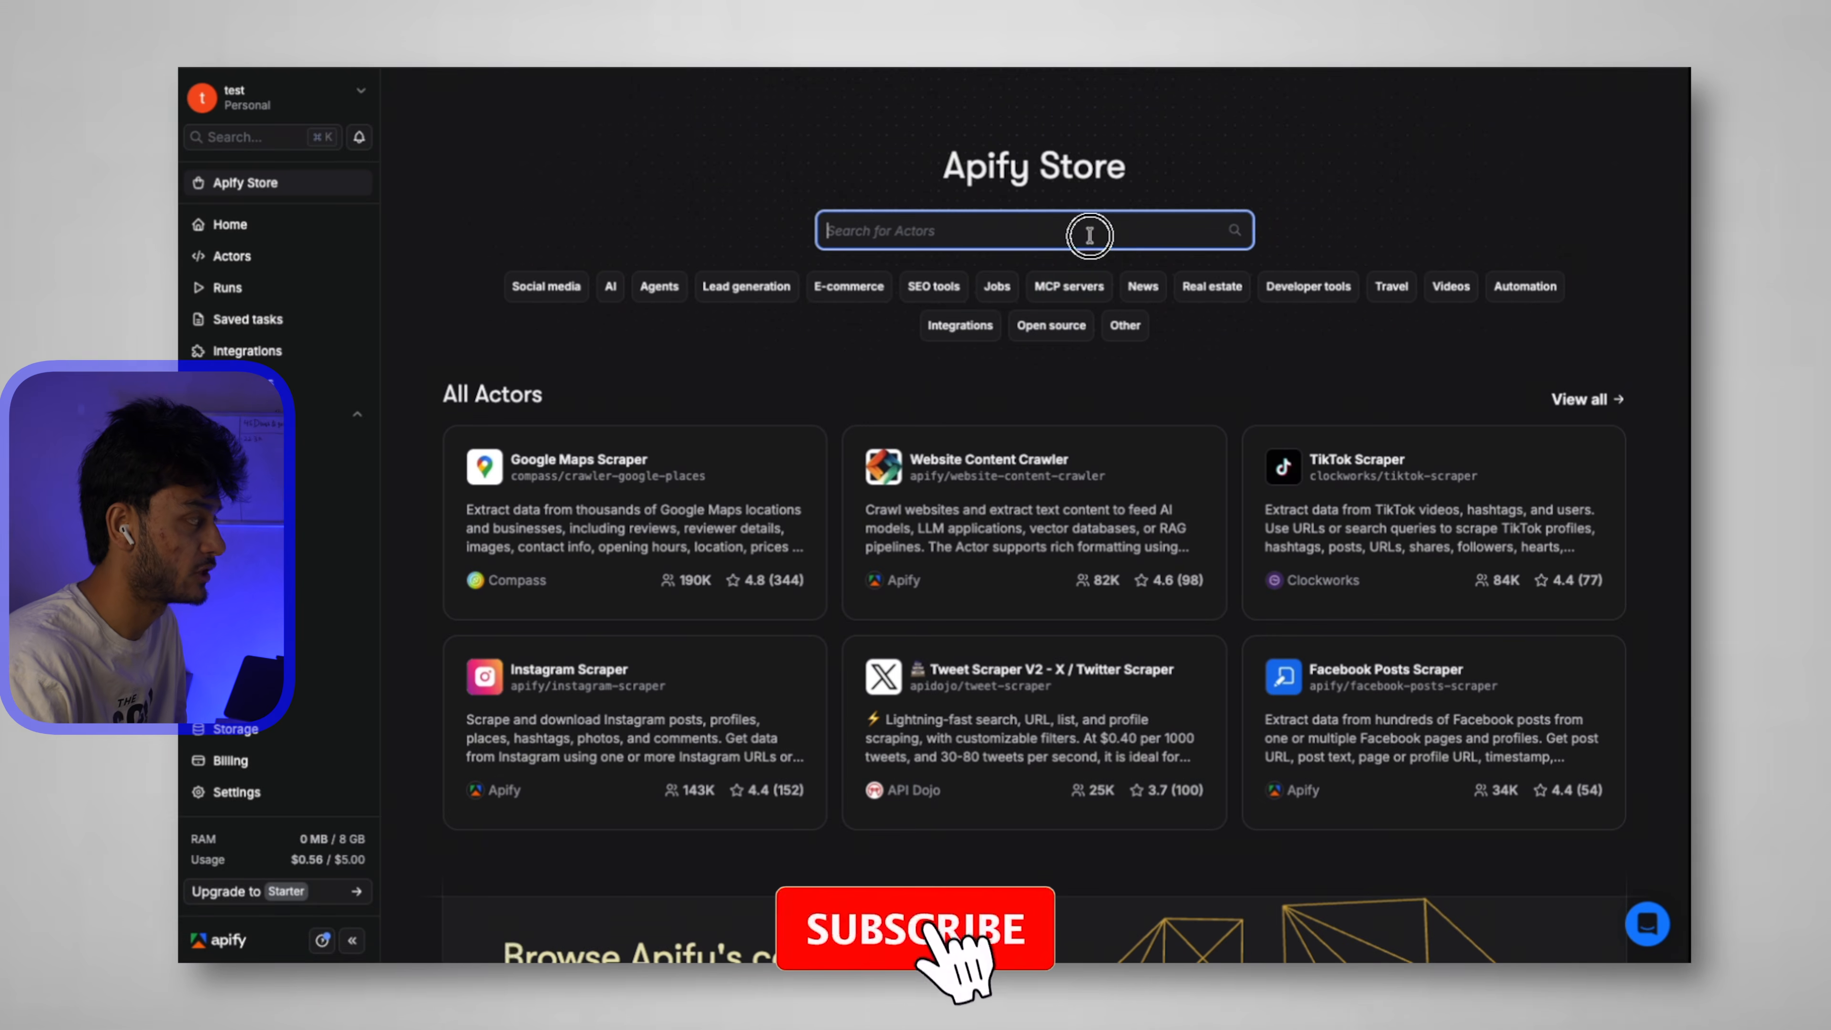
{"action": "type", "text": "lin"}
{"action": "type", "text": "ked="}
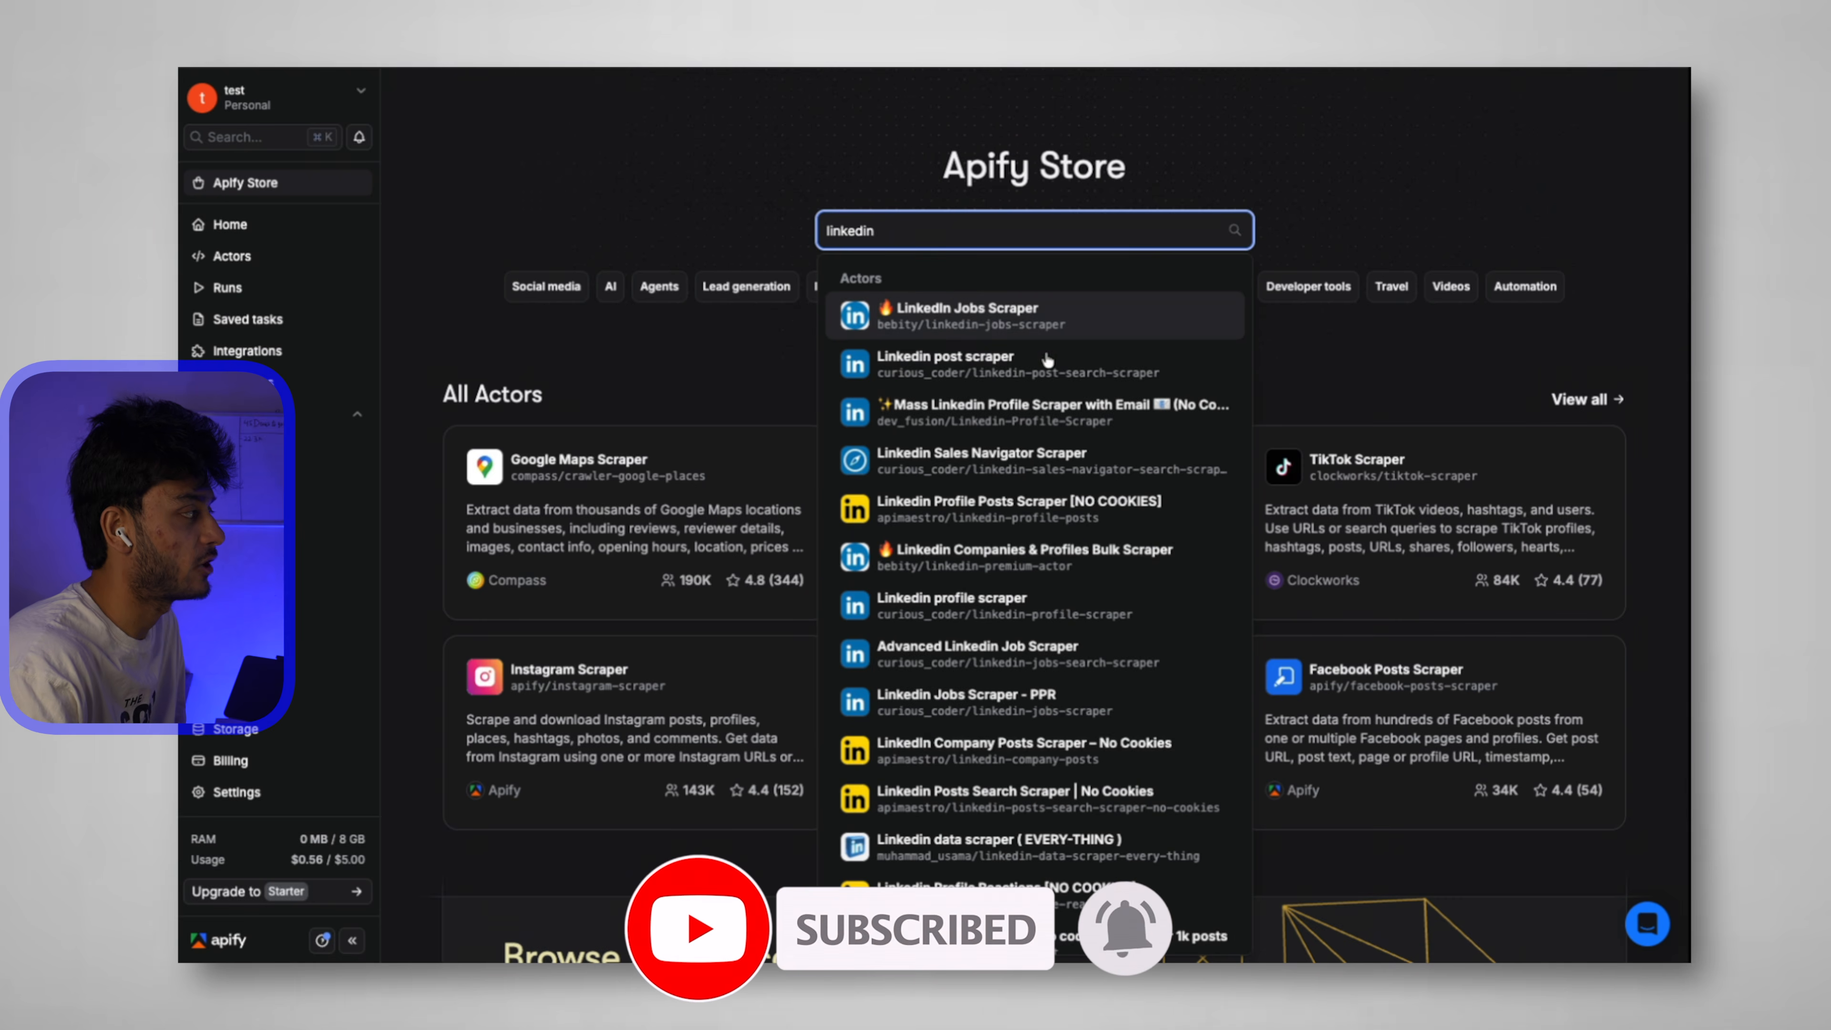
{"action": "scroll", "coordinate": [1046, 649], "scroll_direction": "down", "scroll_amount": 3}
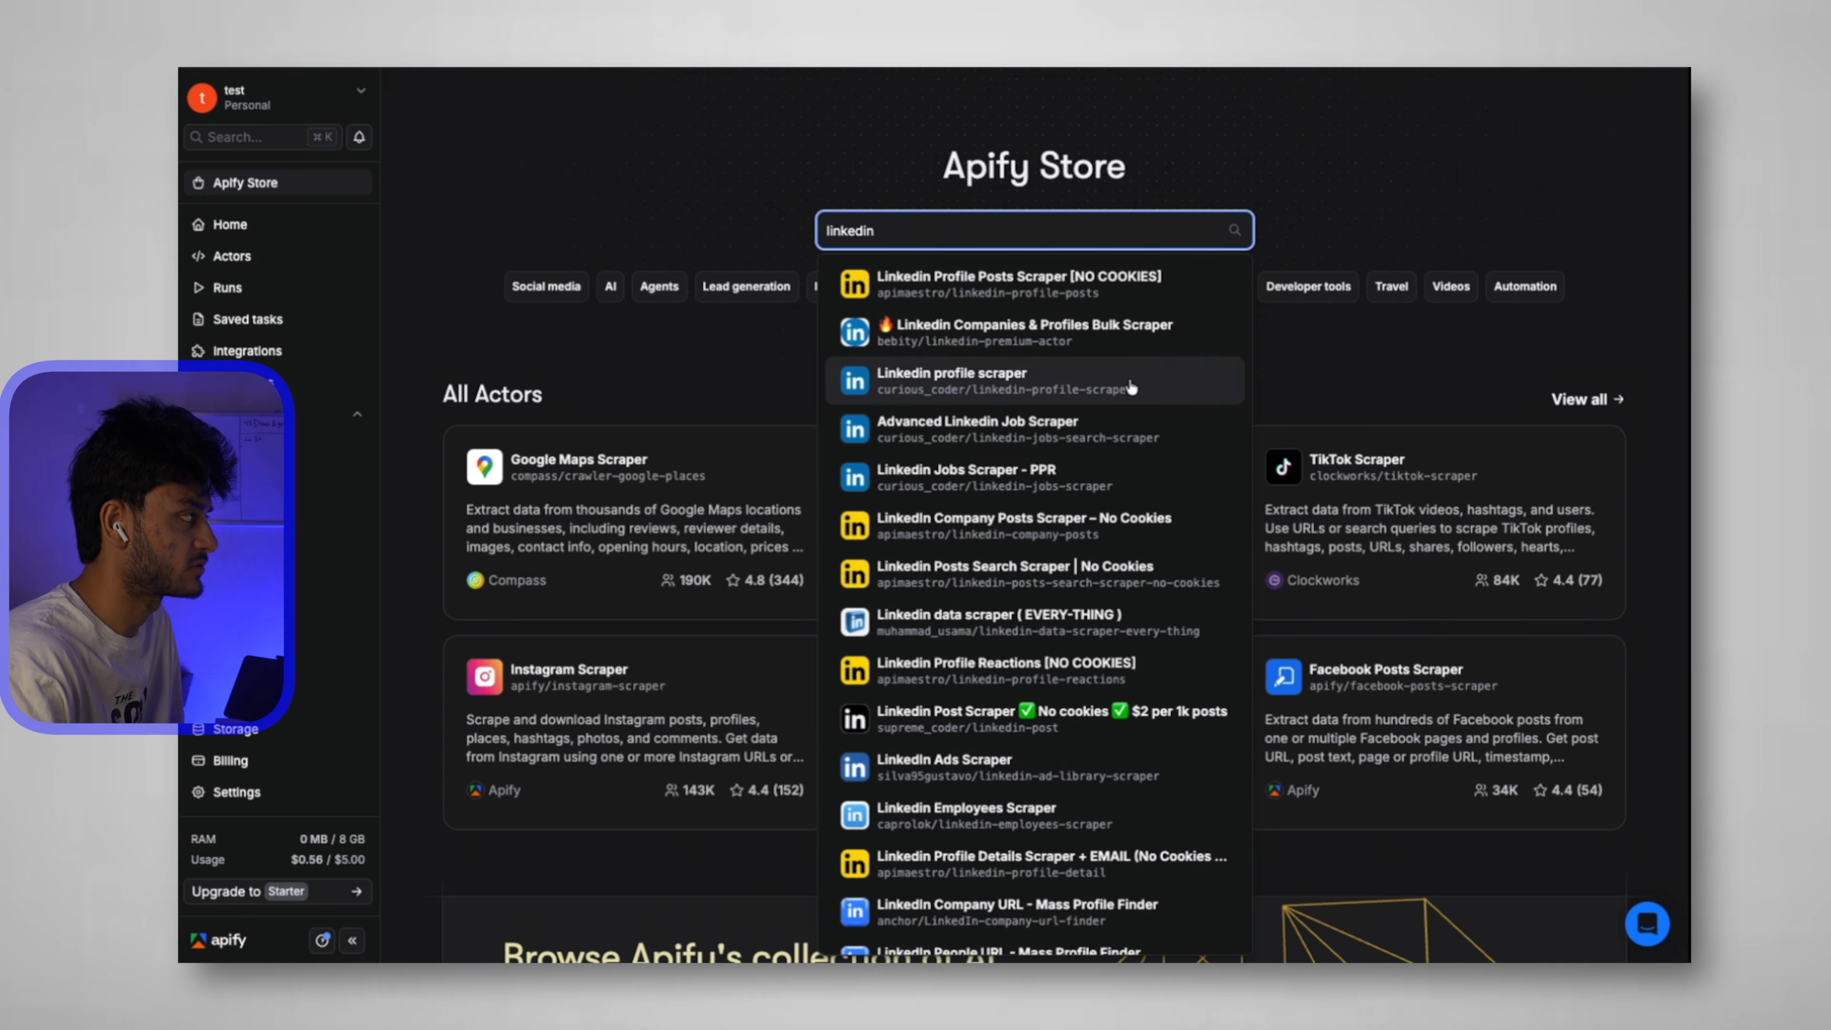
{"action": "left_click", "coordinate": [1057, 340]}
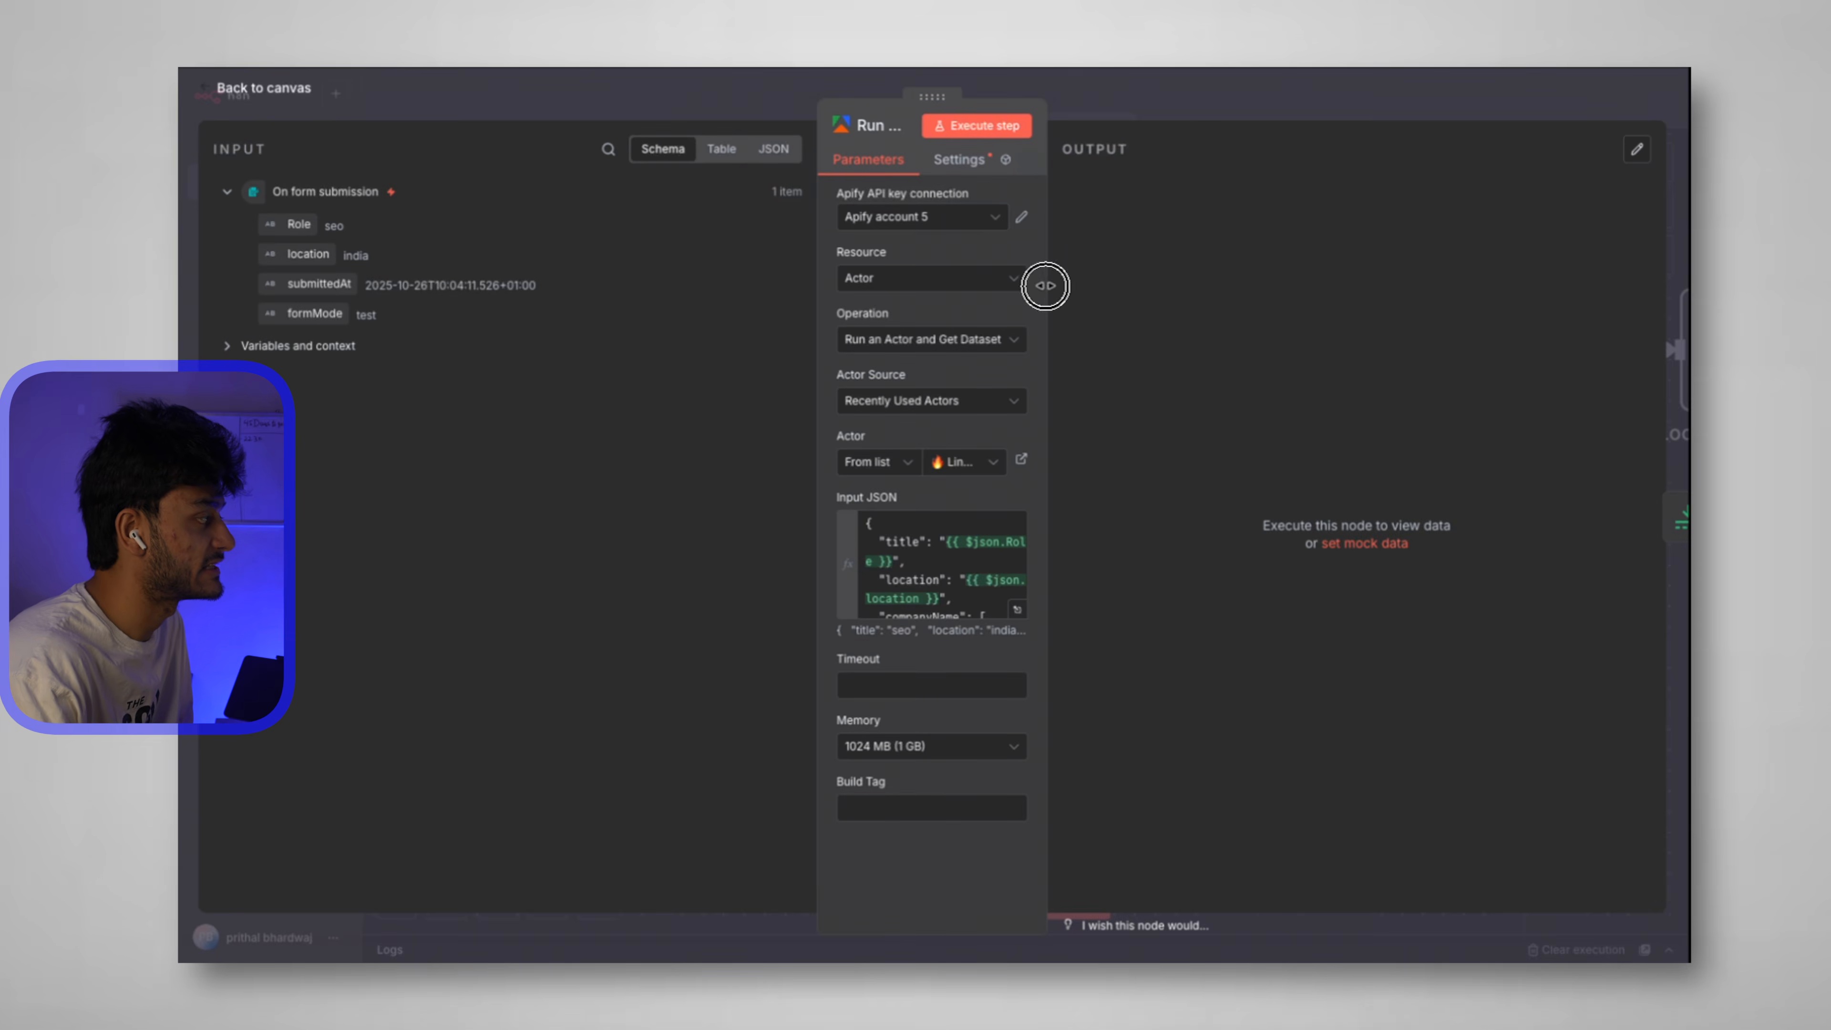
In the n8n actor node, widen the parameters area and view the new Apify API key credential form, closing it without saving.
{"action": "left_click_drag", "start_coordinate": [1264, 288], "coordinate": [1368, 288]}
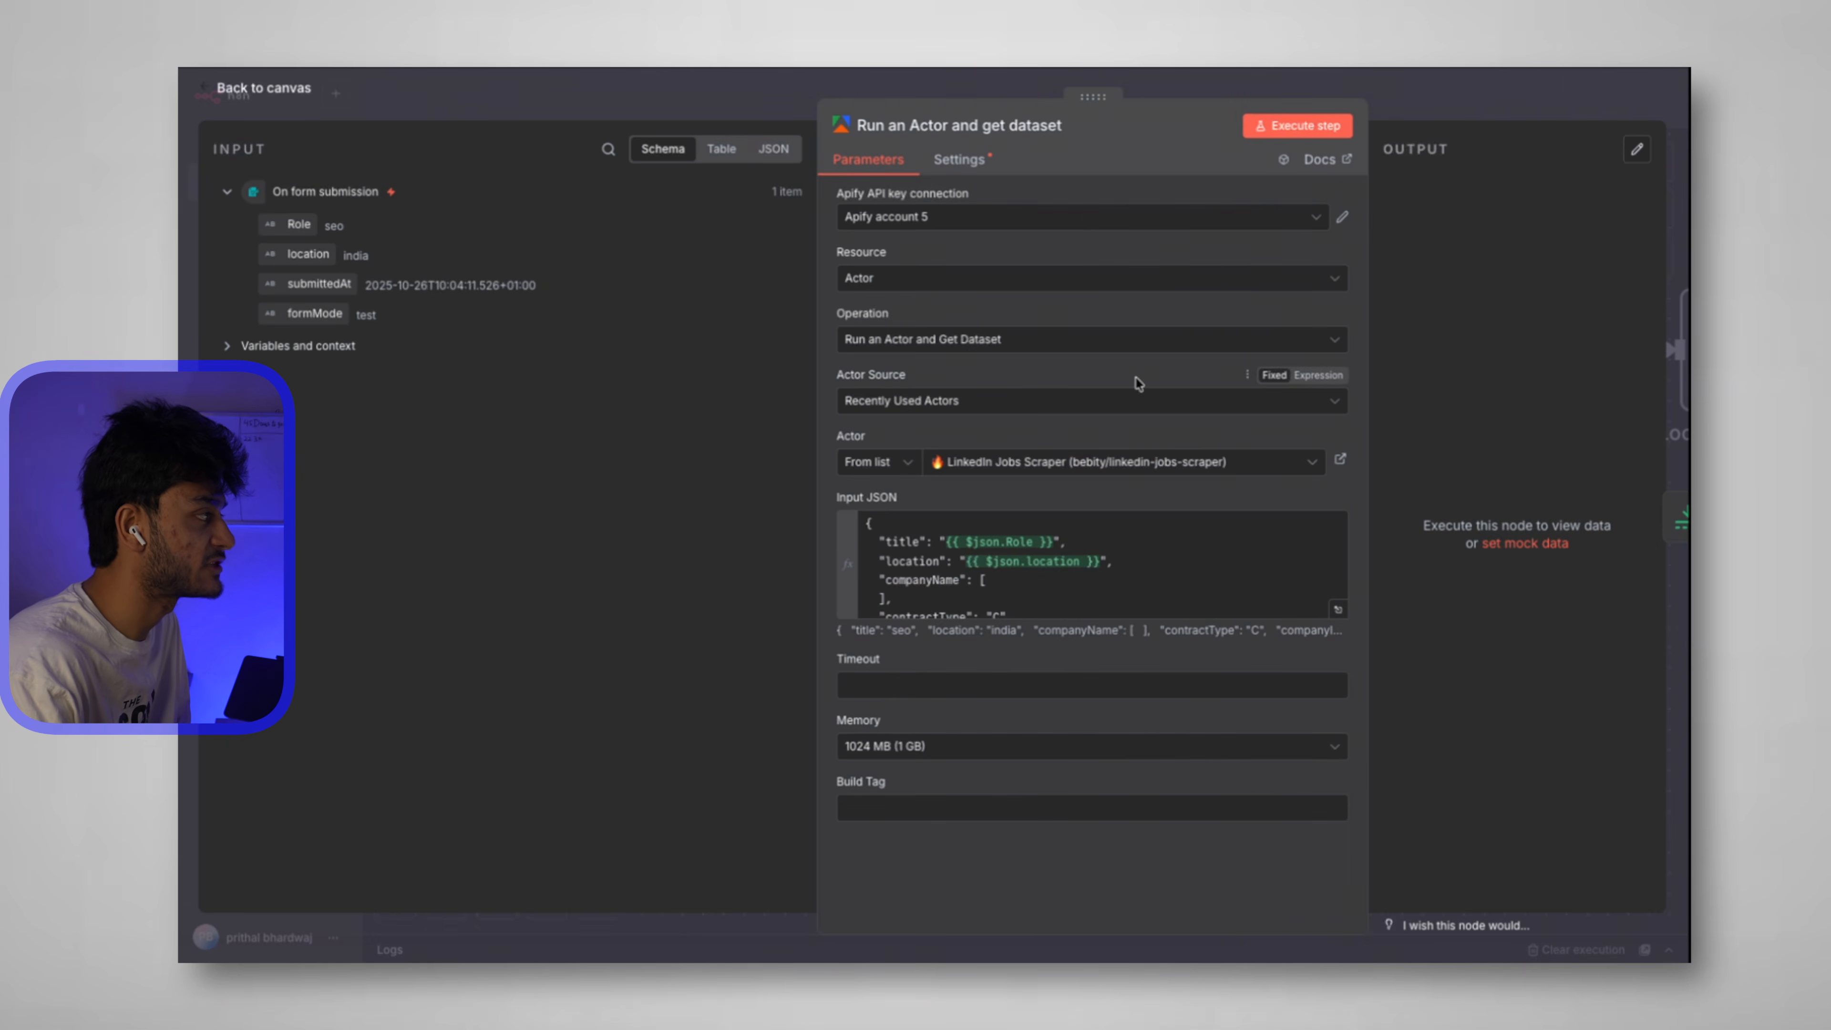
{"action": "left_click", "coordinate": [1140, 217]}
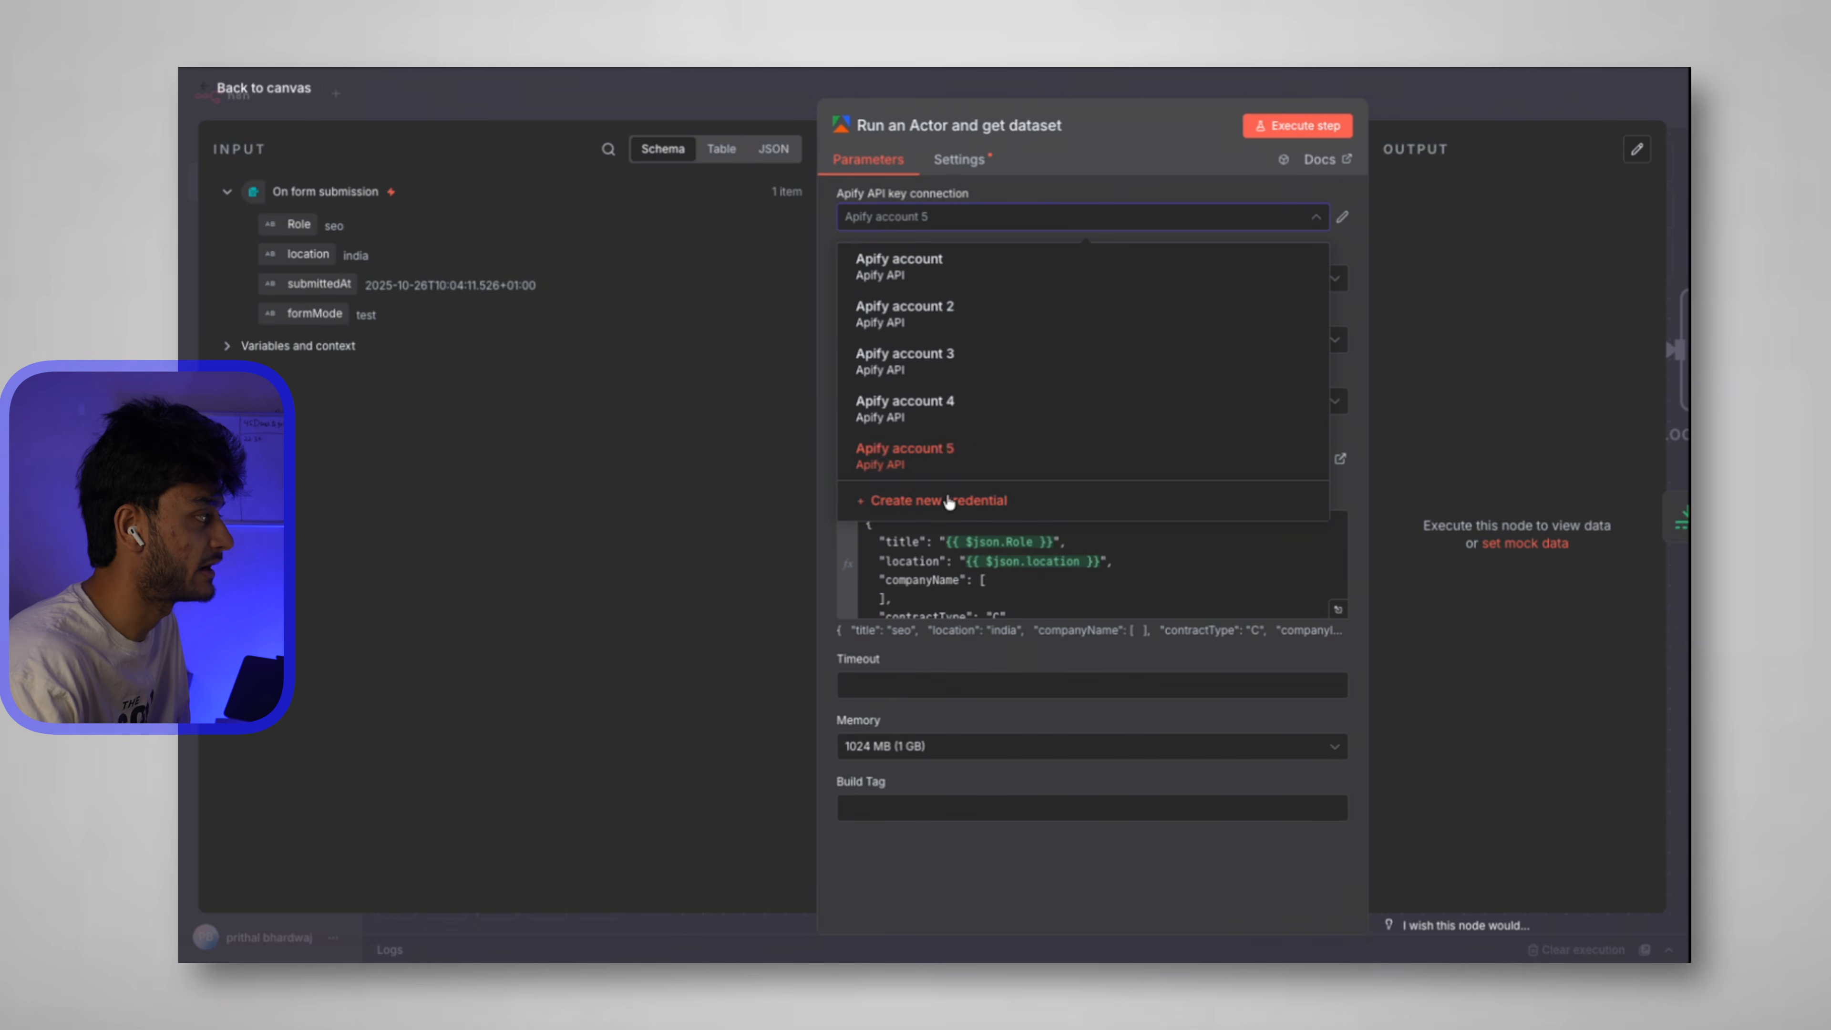
{"action": "left_click", "coordinate": [941, 505]}
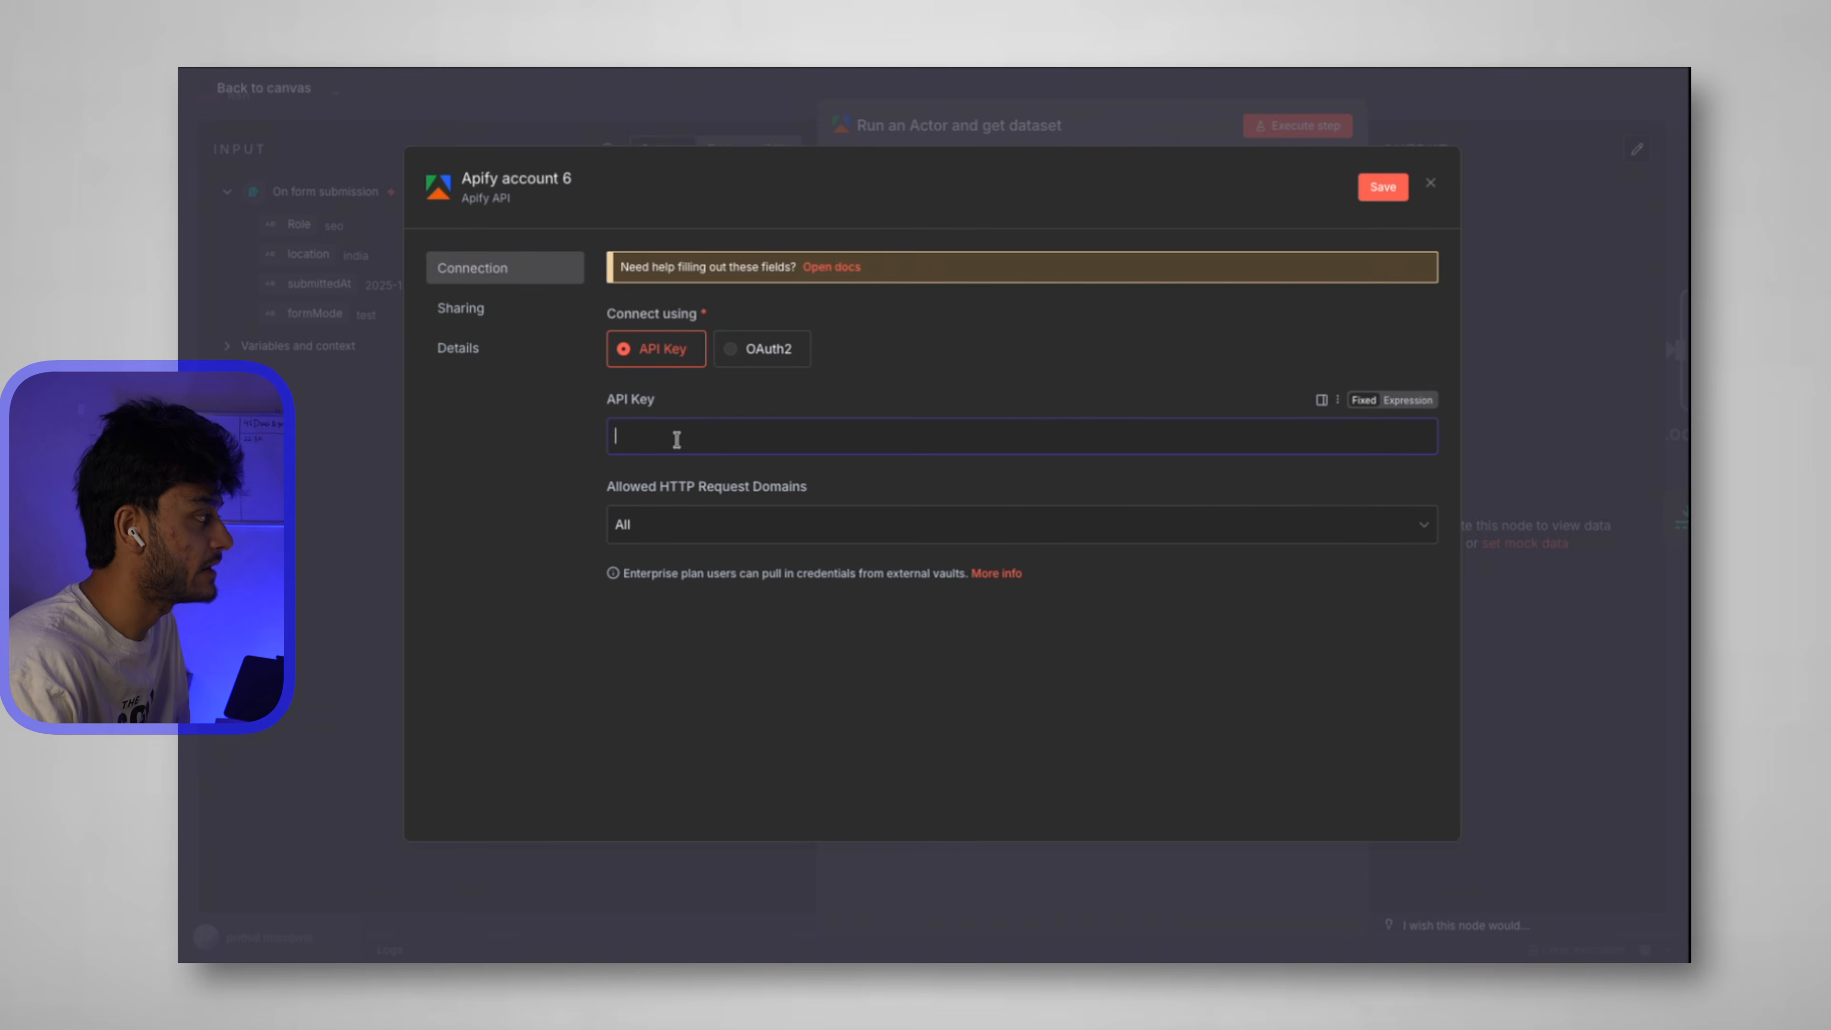
{"action": "left_click", "coordinate": [1435, 186]}
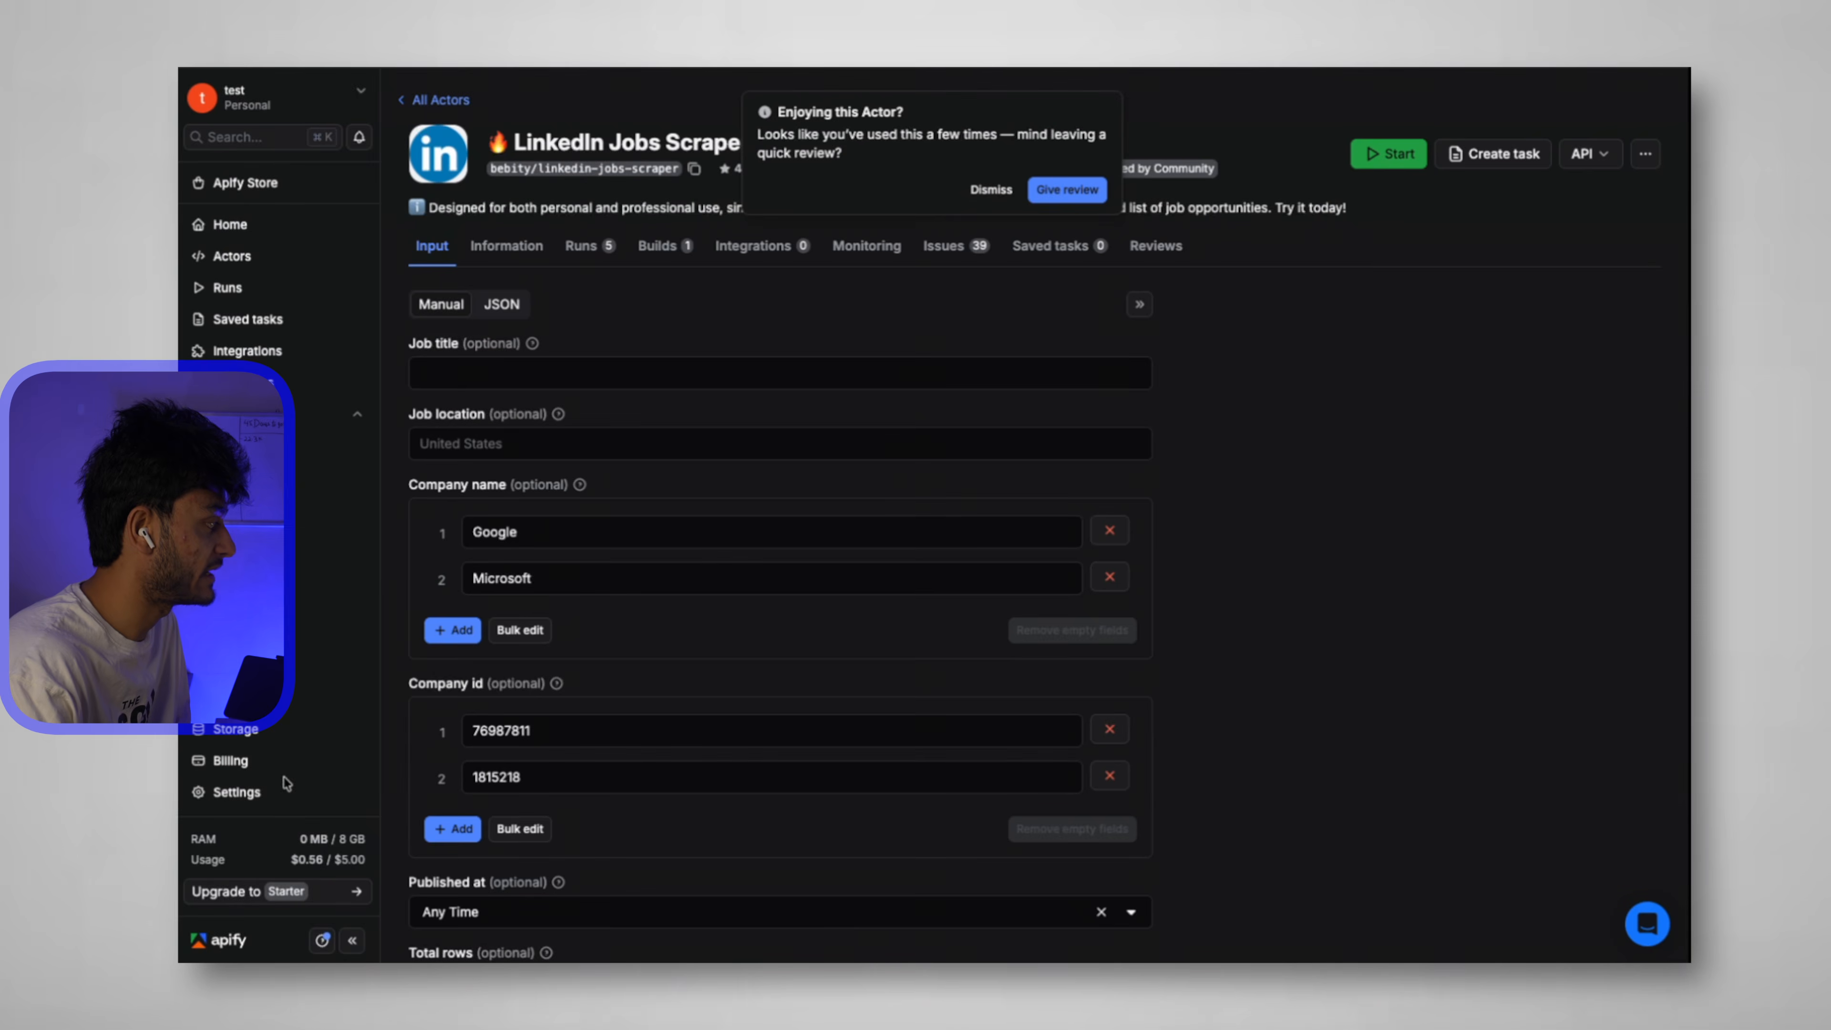
Switch to the Apify console and open the API & Integrations settings, dismissing the review request, to view the personal API tokens.
{"action": "left_click", "coordinate": [287, 784]}
{"action": "left_click", "coordinate": [1000, 191]}
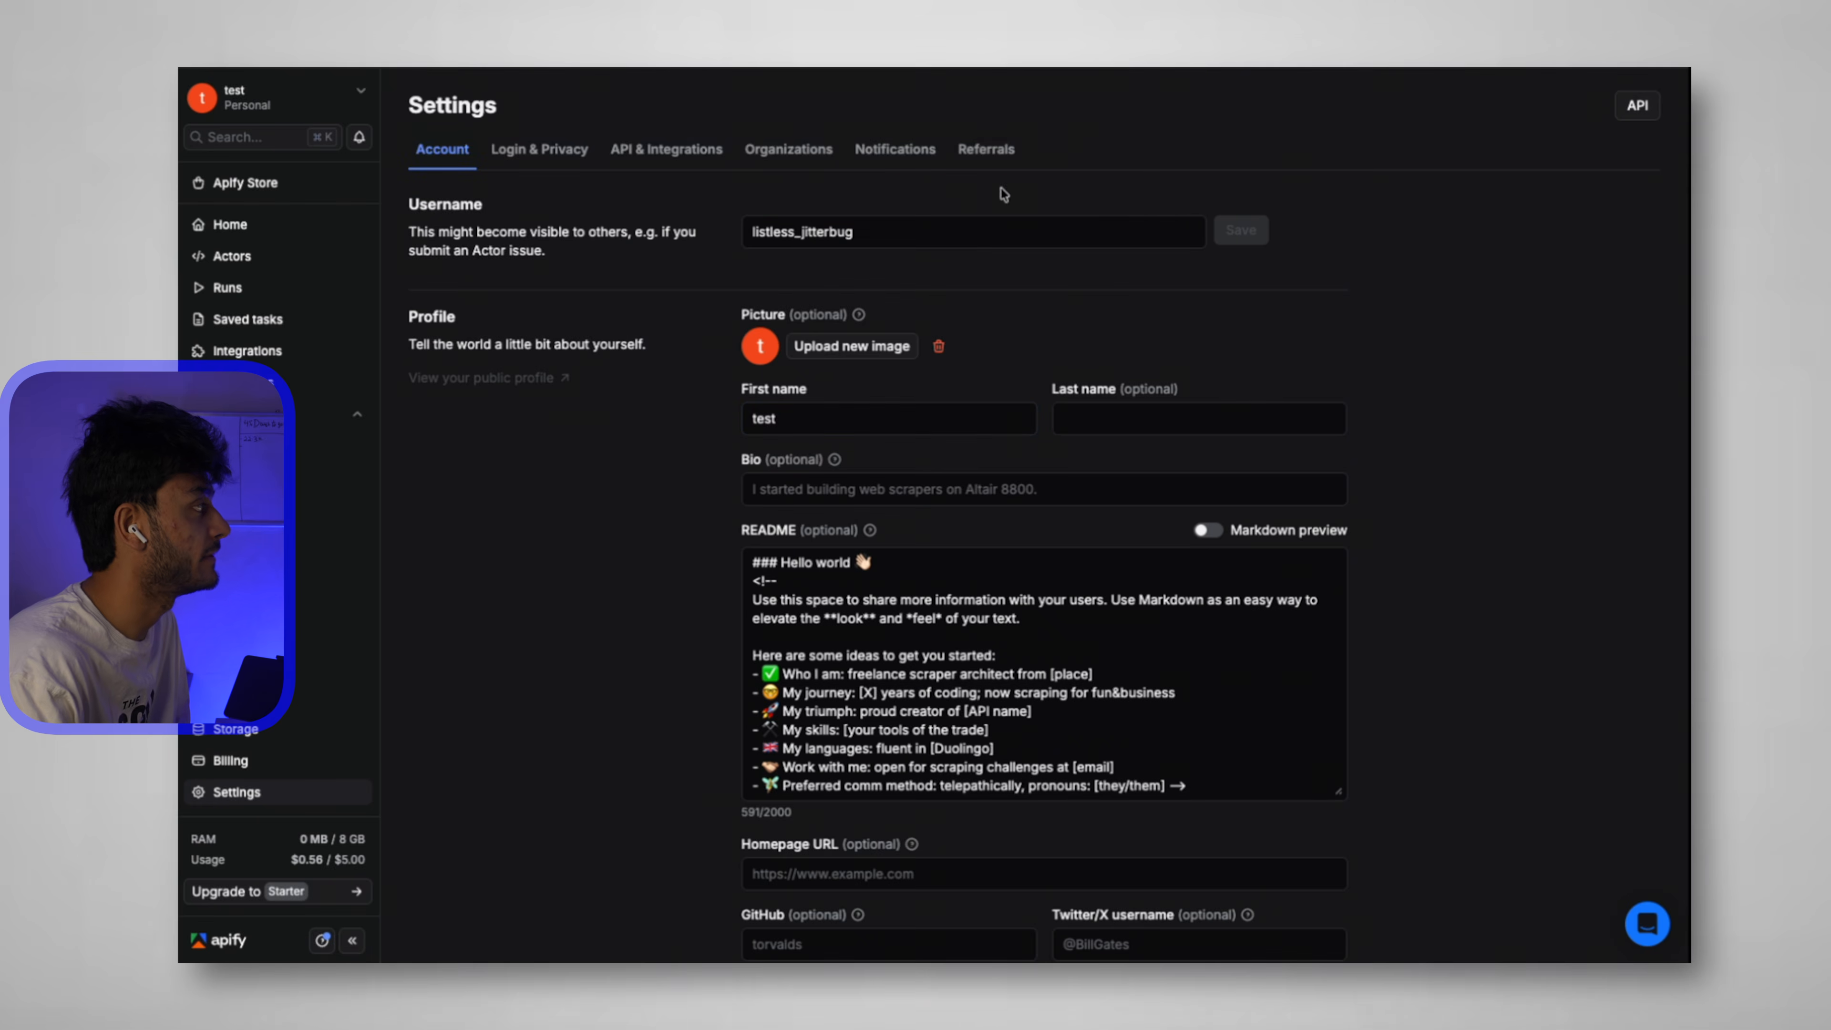
{"action": "left_click", "coordinate": [706, 152]}
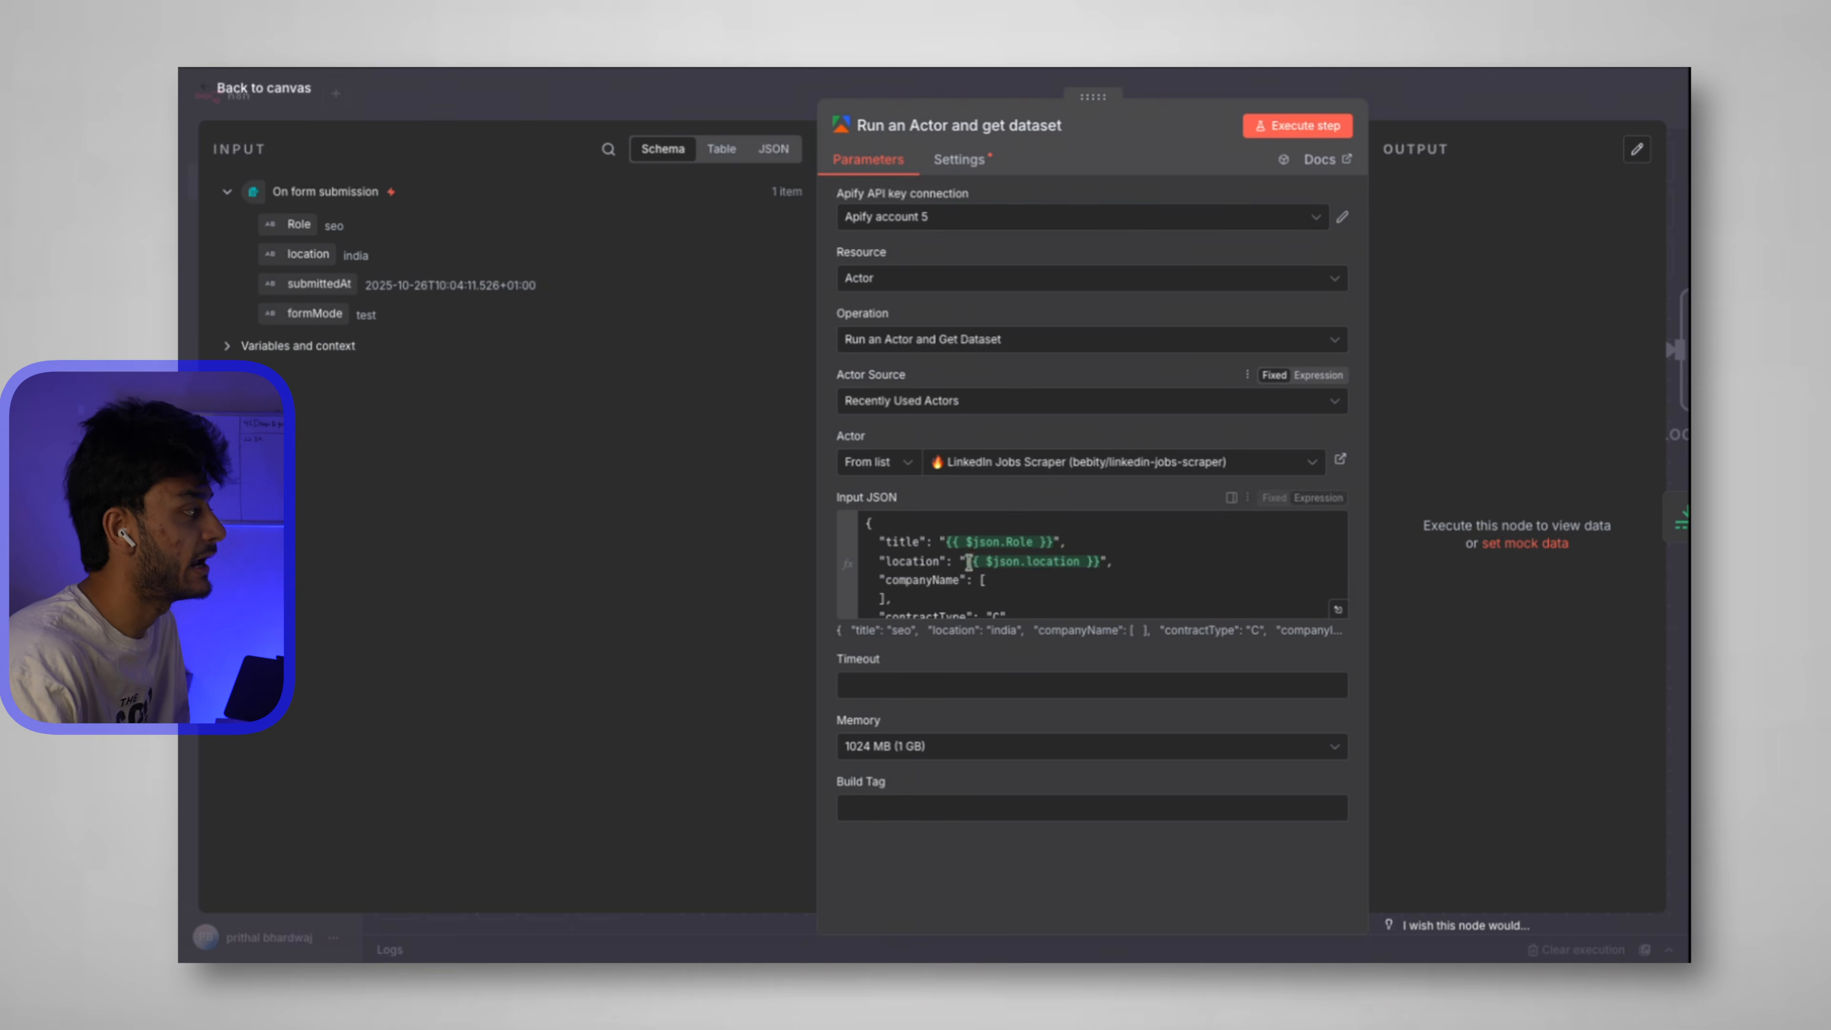
Back in the n8n actor node, replace the title value in the Input JSON with the Role field from the form submission.
{"action": "scroll", "coordinate": [970, 567], "scroll_direction": "down", "scroll_amount": 10}
{"action": "scroll", "coordinate": [966, 563], "scroll_direction": "up", "scroll_amount": 10}
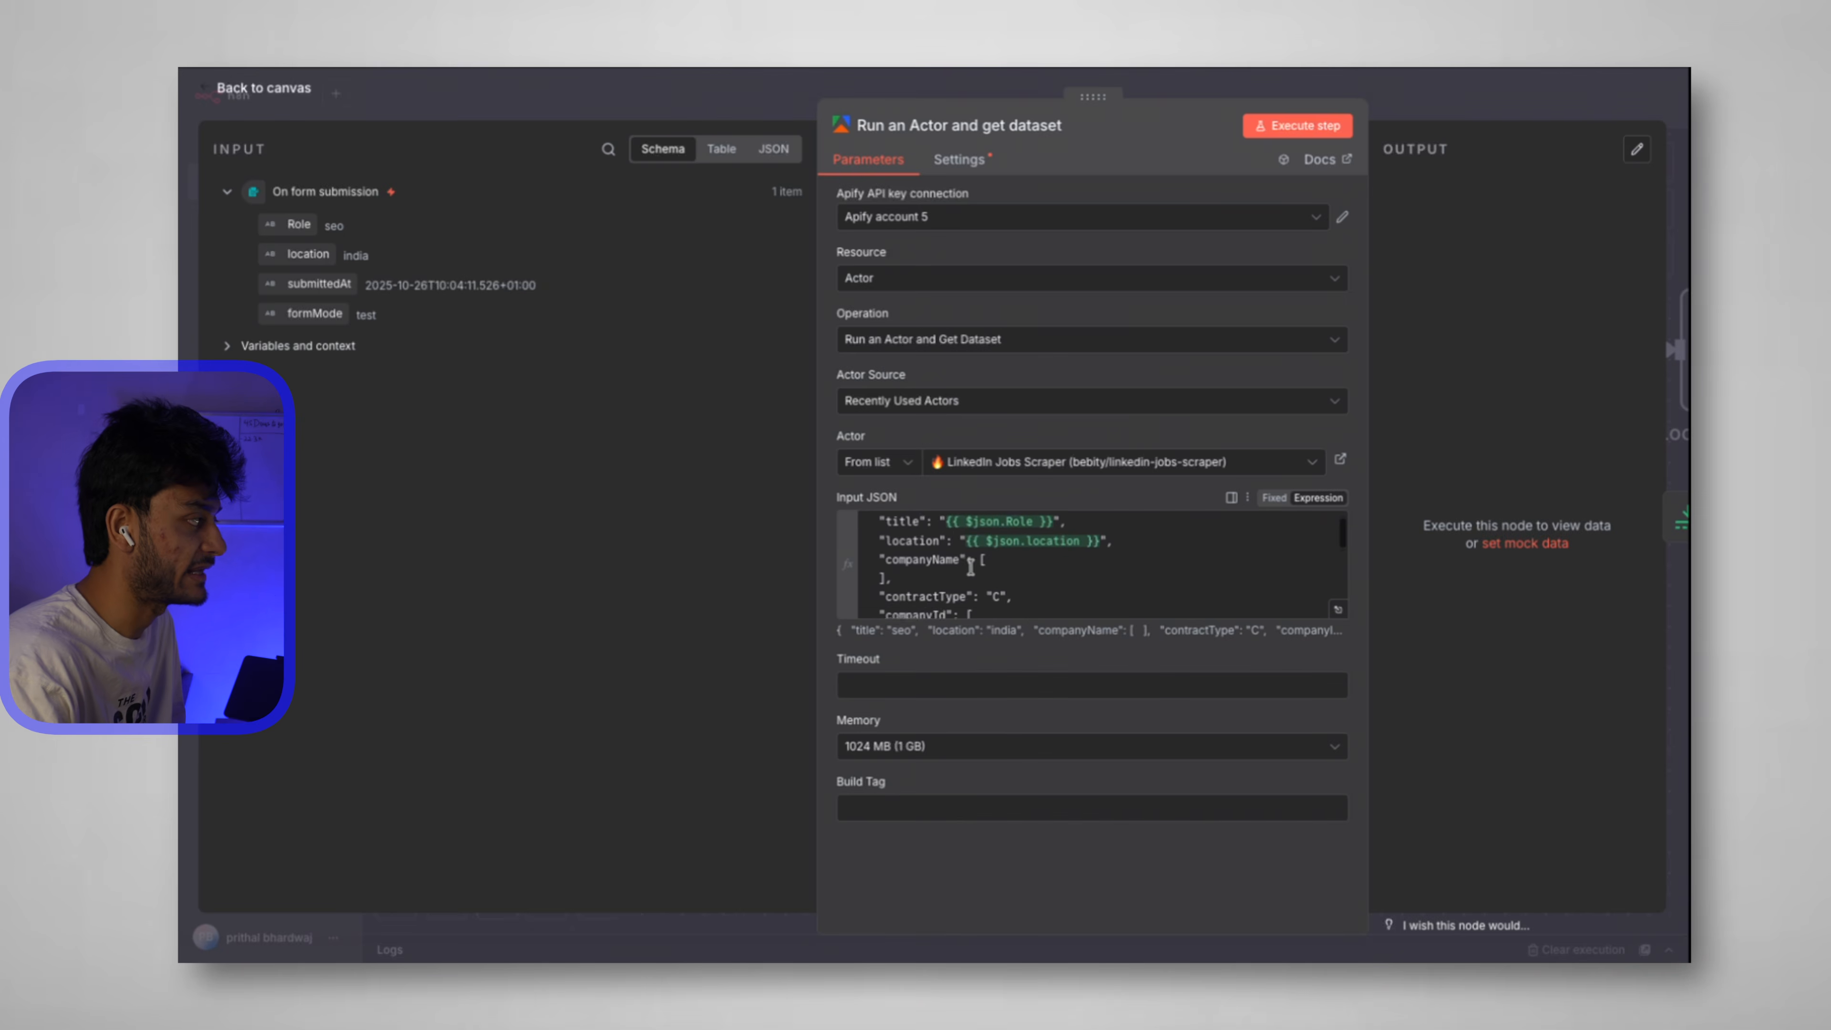
{"action": "left_click_drag", "start_coordinate": [945, 541], "coordinate": [1059, 541]}
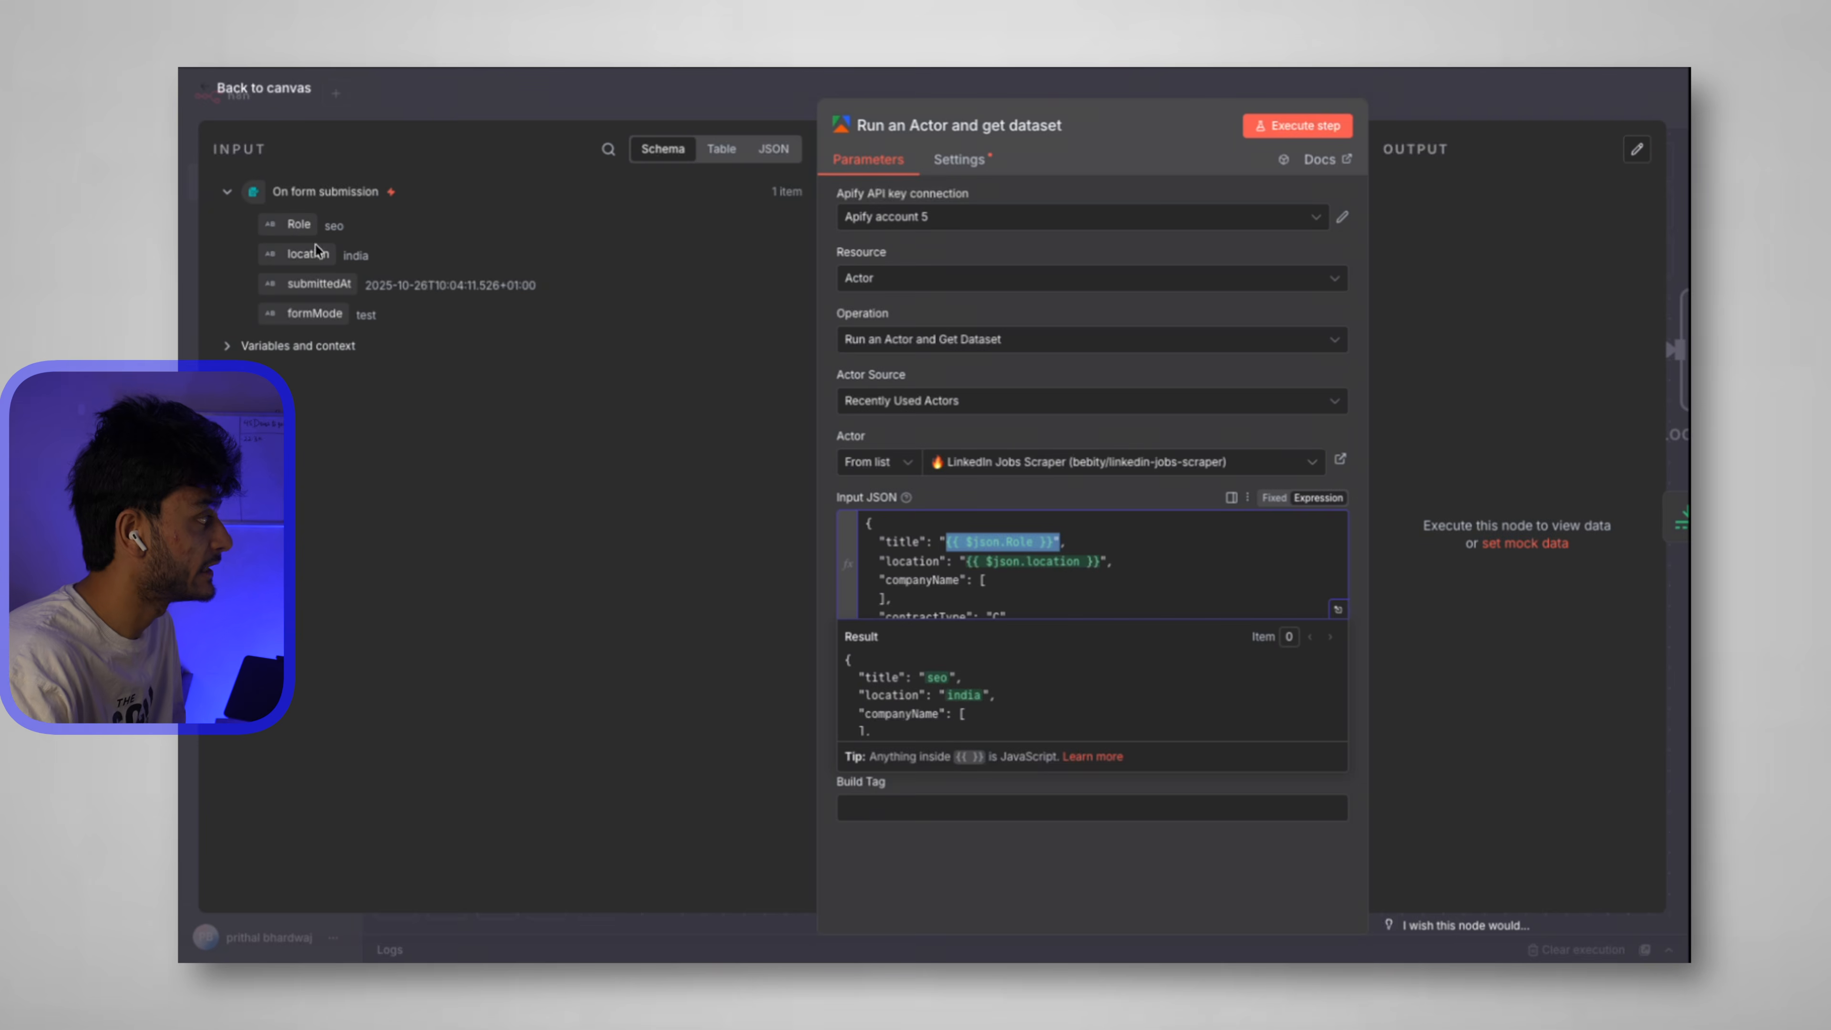
{"action": "left_click_drag", "start_coordinate": [1057, 552], "coordinate": [944, 546]}
{"action": "key", "text": "BackSpace"}
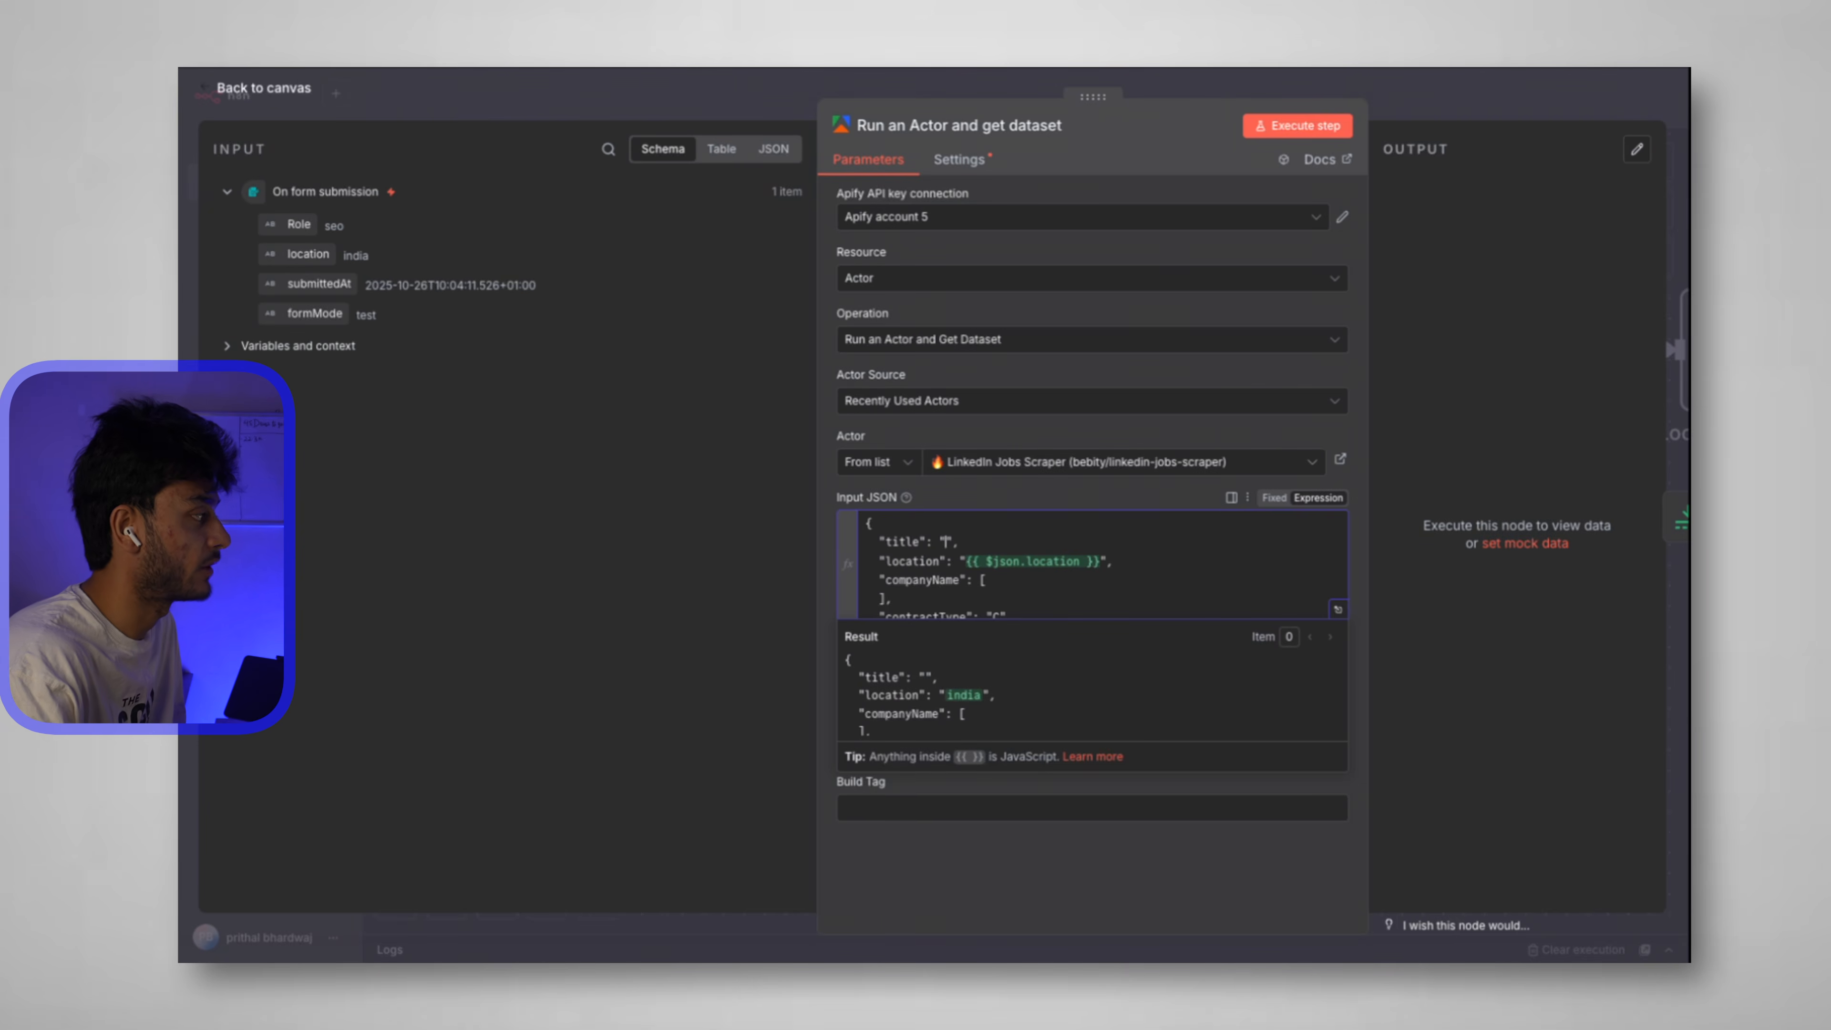
{"action": "left_click_drag", "start_coordinate": [298, 223], "coordinate": [943, 550]}
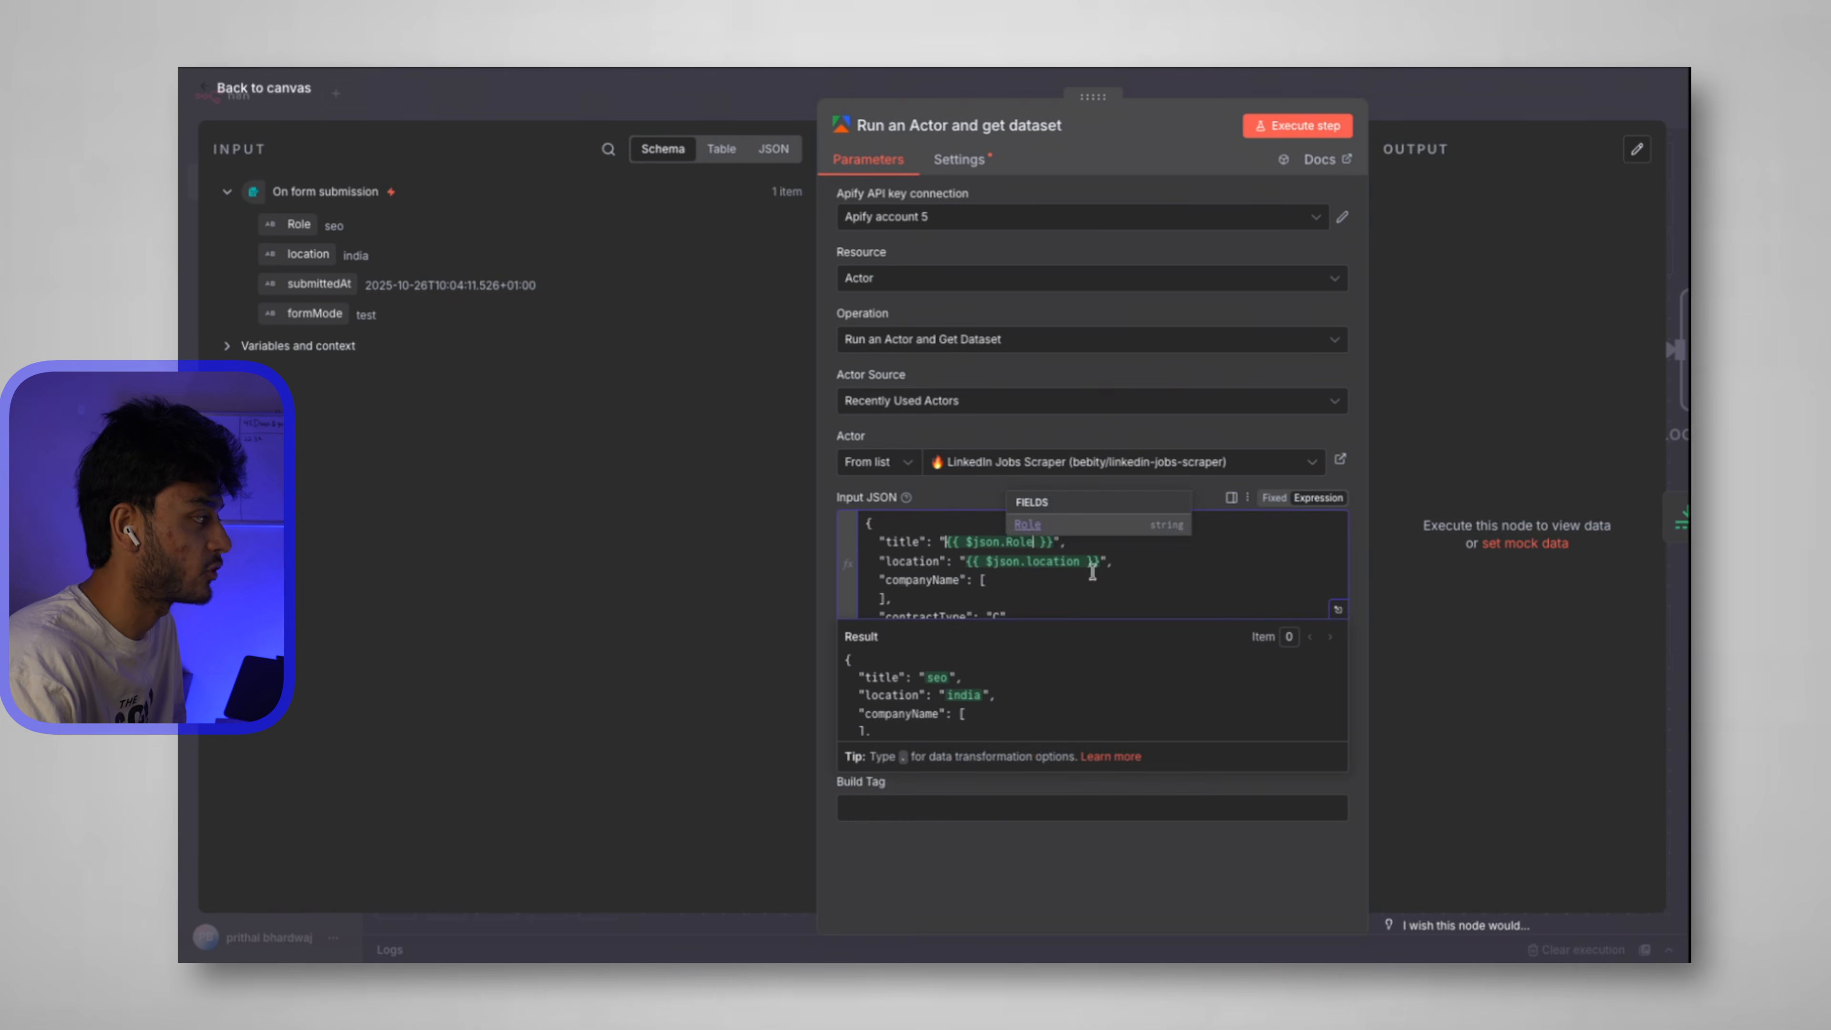
Review the remaining Input JSON fields, such as contractType, companyId, publishedAt and rows, without changing them.
{"action": "scroll", "coordinate": [1095, 570], "scroll_direction": "down", "scroll_amount": 3}
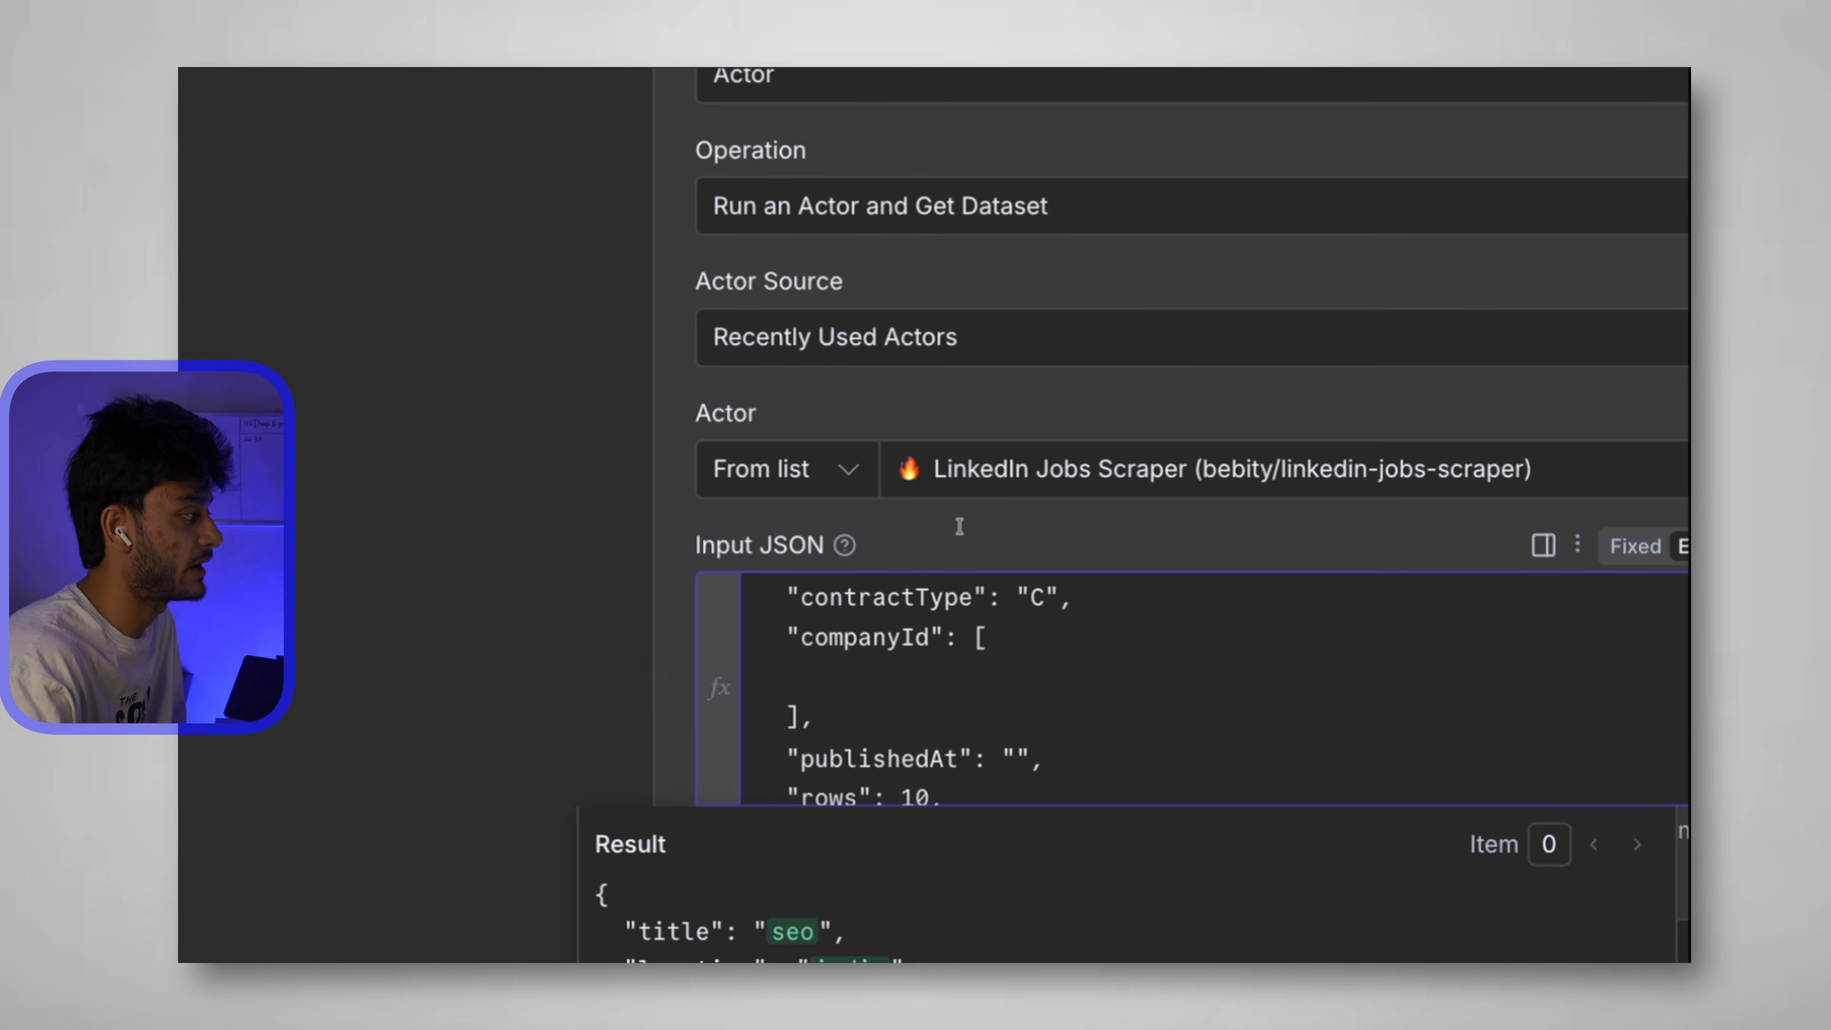
{"action": "scroll", "coordinate": [973, 581], "scroll_direction": "down", "scroll_amount": 2}
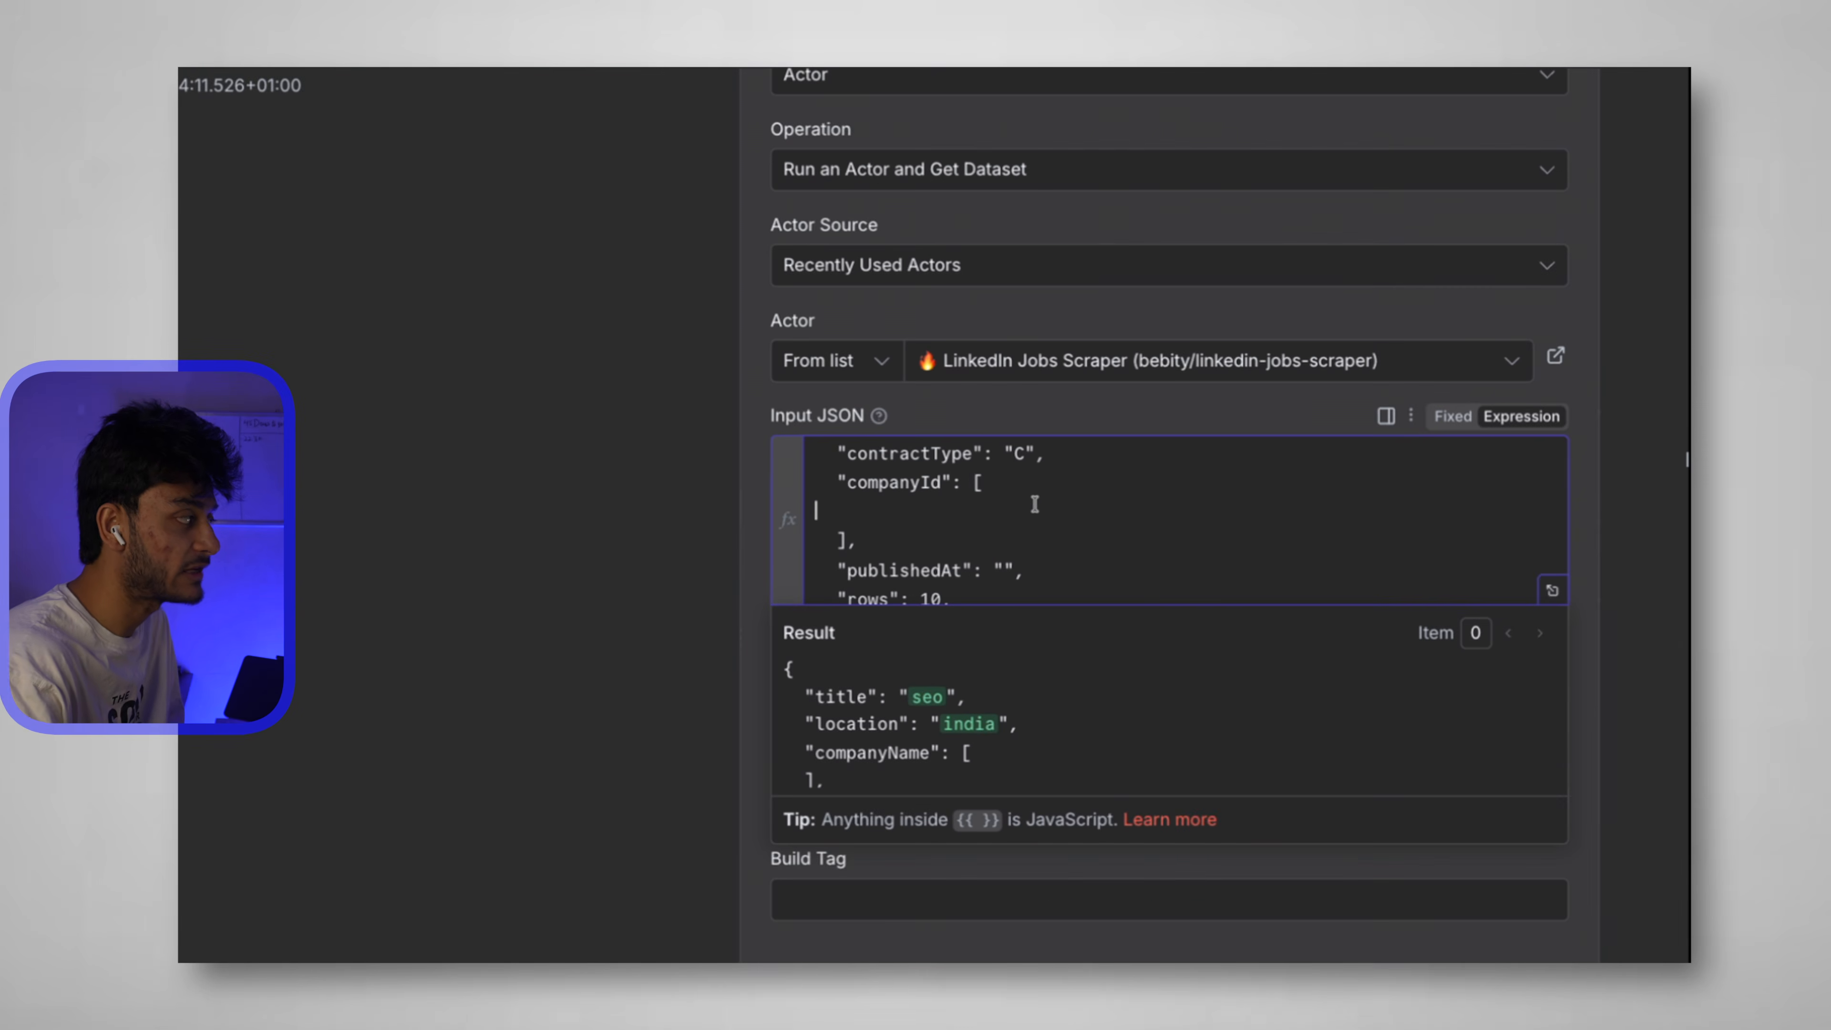
{"action": "scroll", "coordinate": [1035, 504], "scroll_direction": "down", "scroll_amount": 1}
{"action": "scroll", "coordinate": [975, 452], "scroll_direction": "down", "scroll_amount": 1}
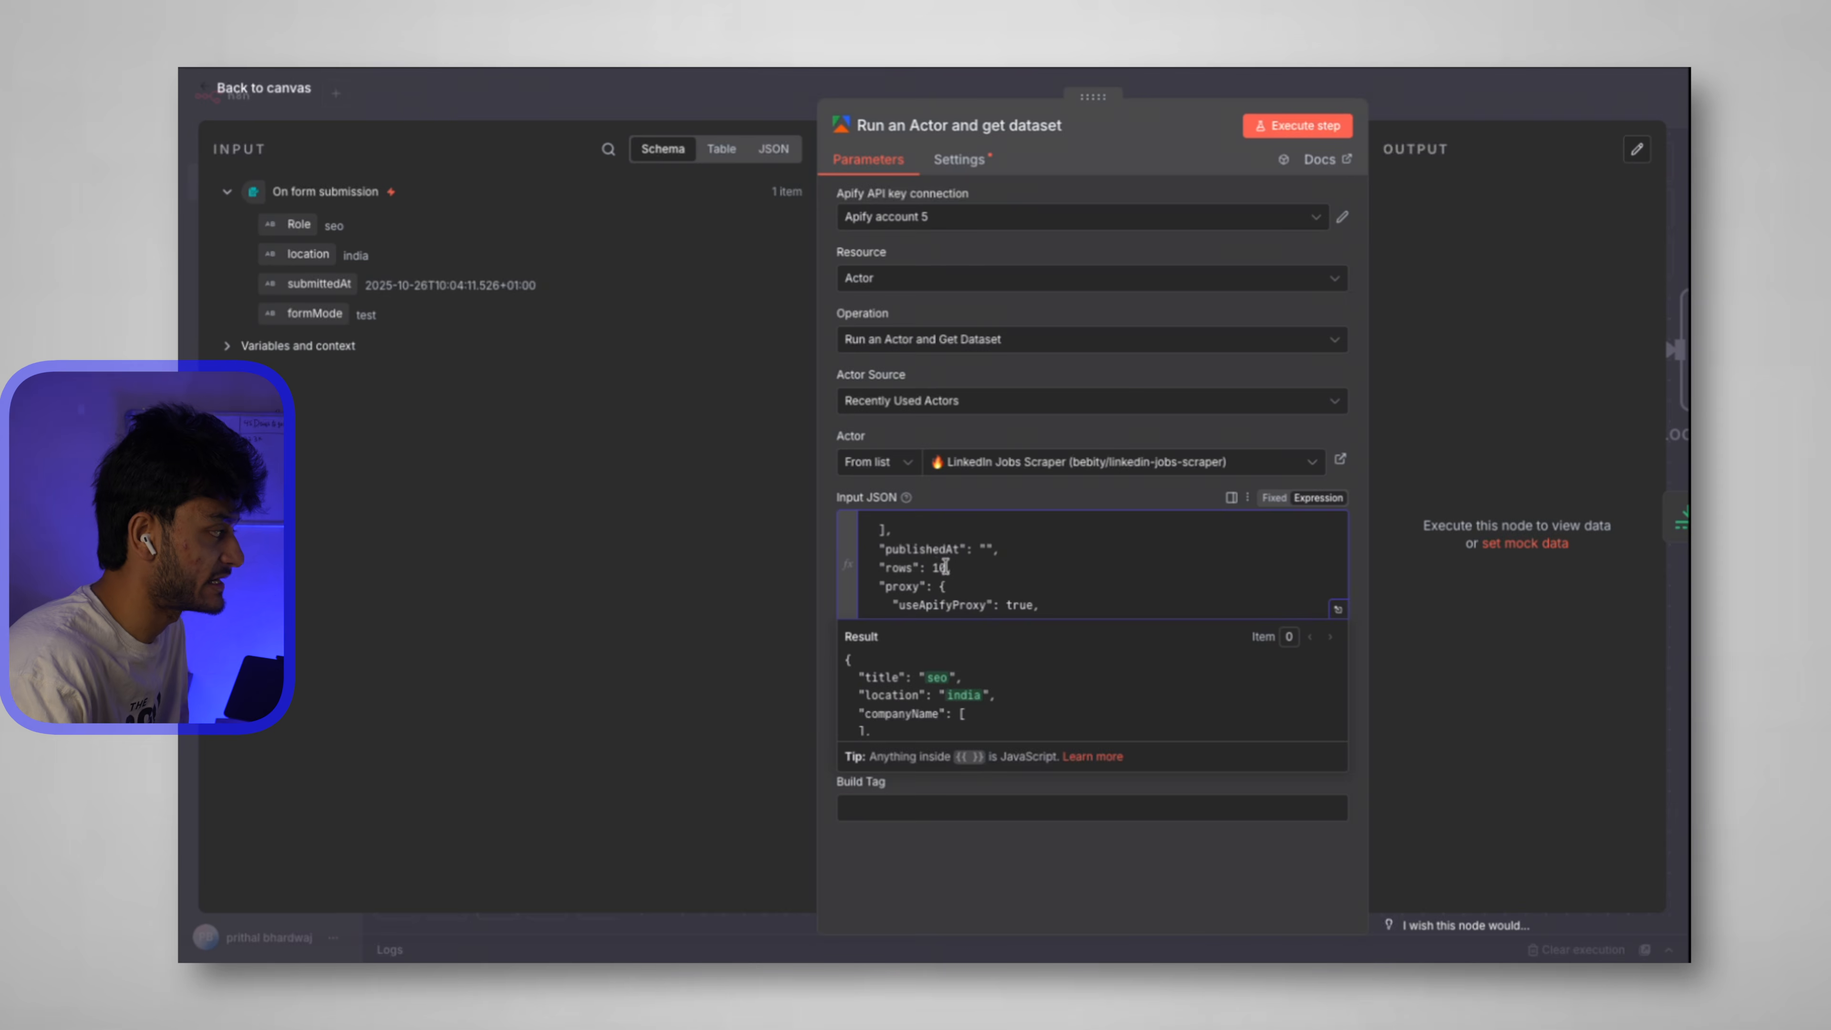
{"action": "left_click_drag", "start_coordinate": [930, 566], "coordinate": [920, 566]}
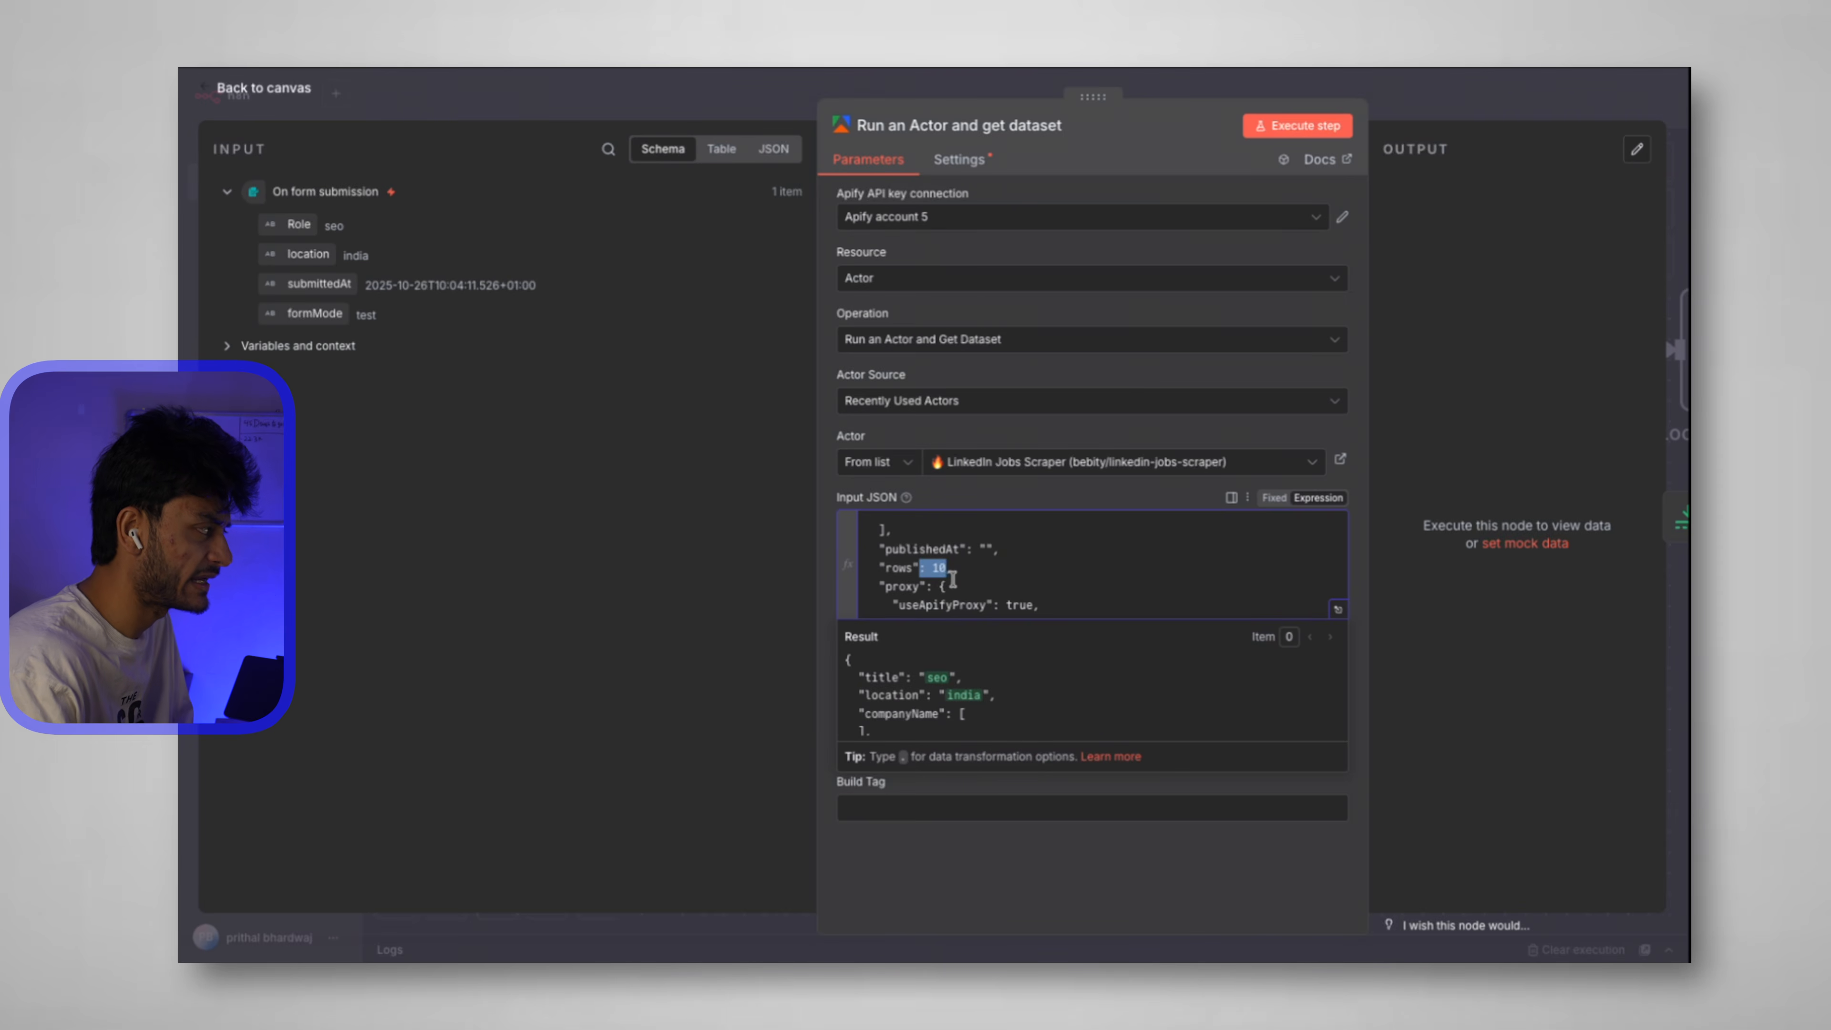
{"action": "left_click", "coordinate": [937, 569]}
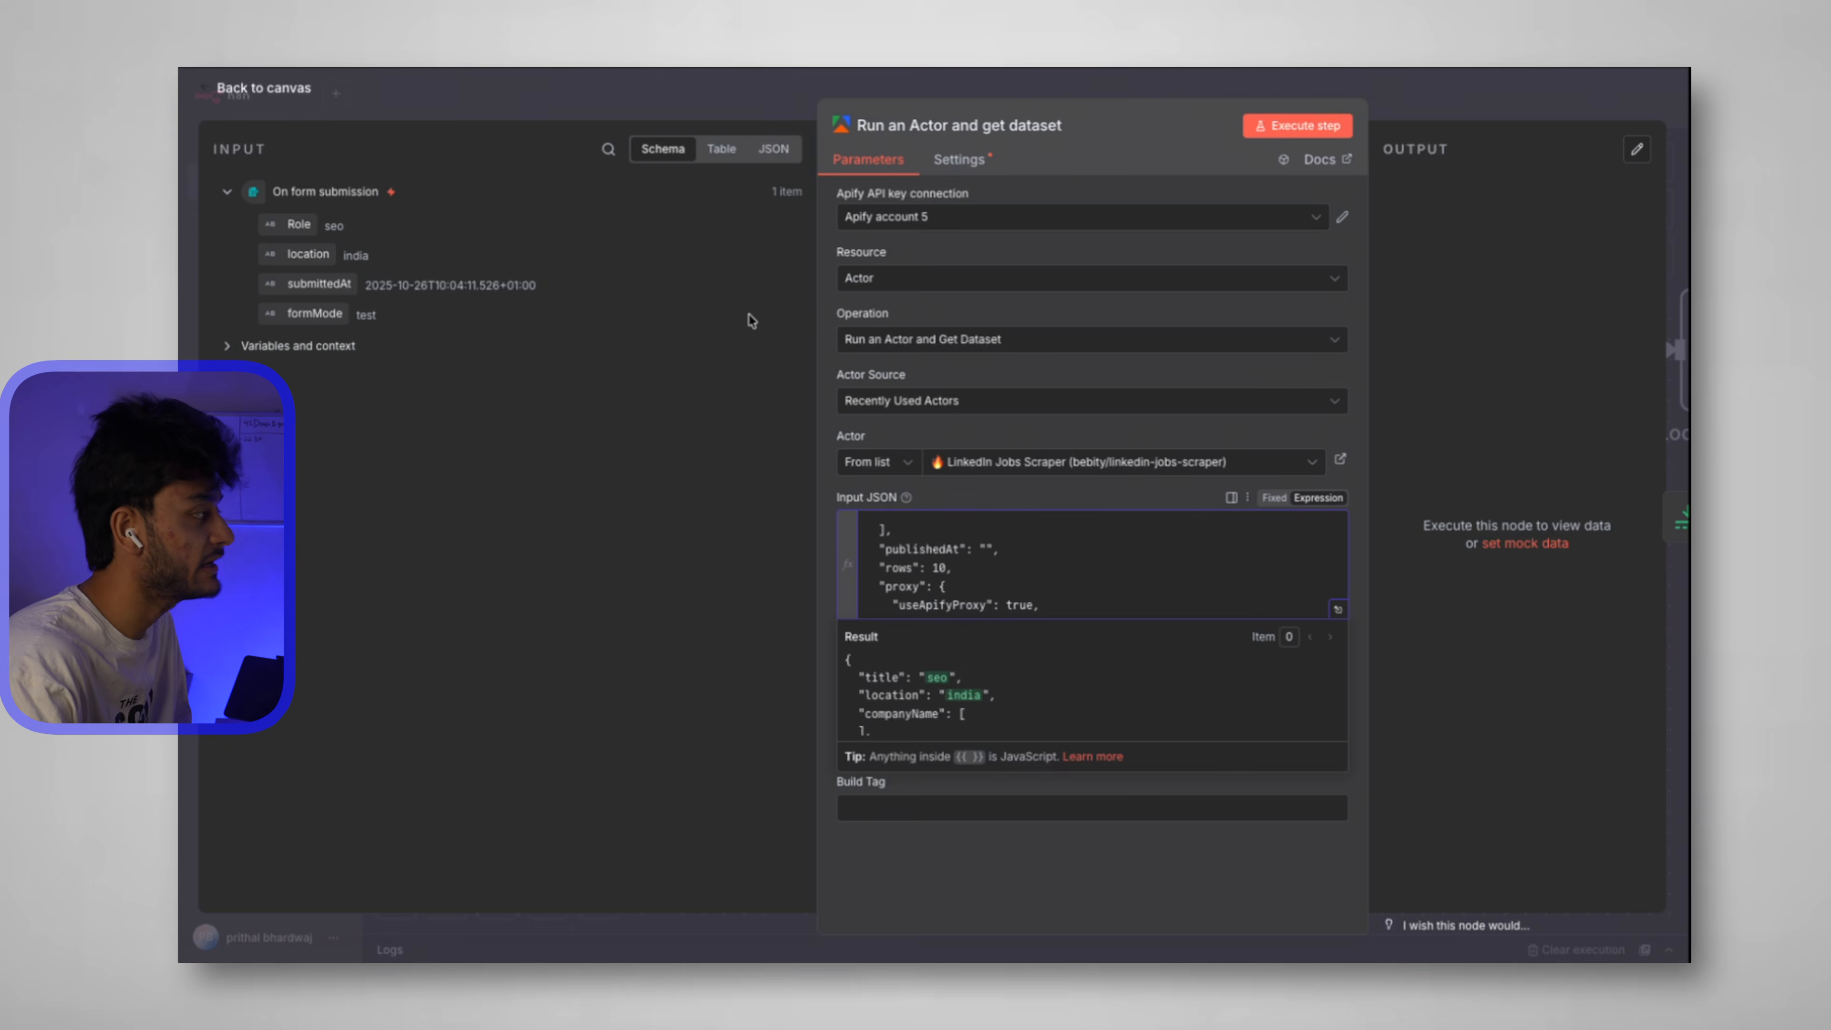
{"action": "left_click", "coordinate": [1129, 866]}
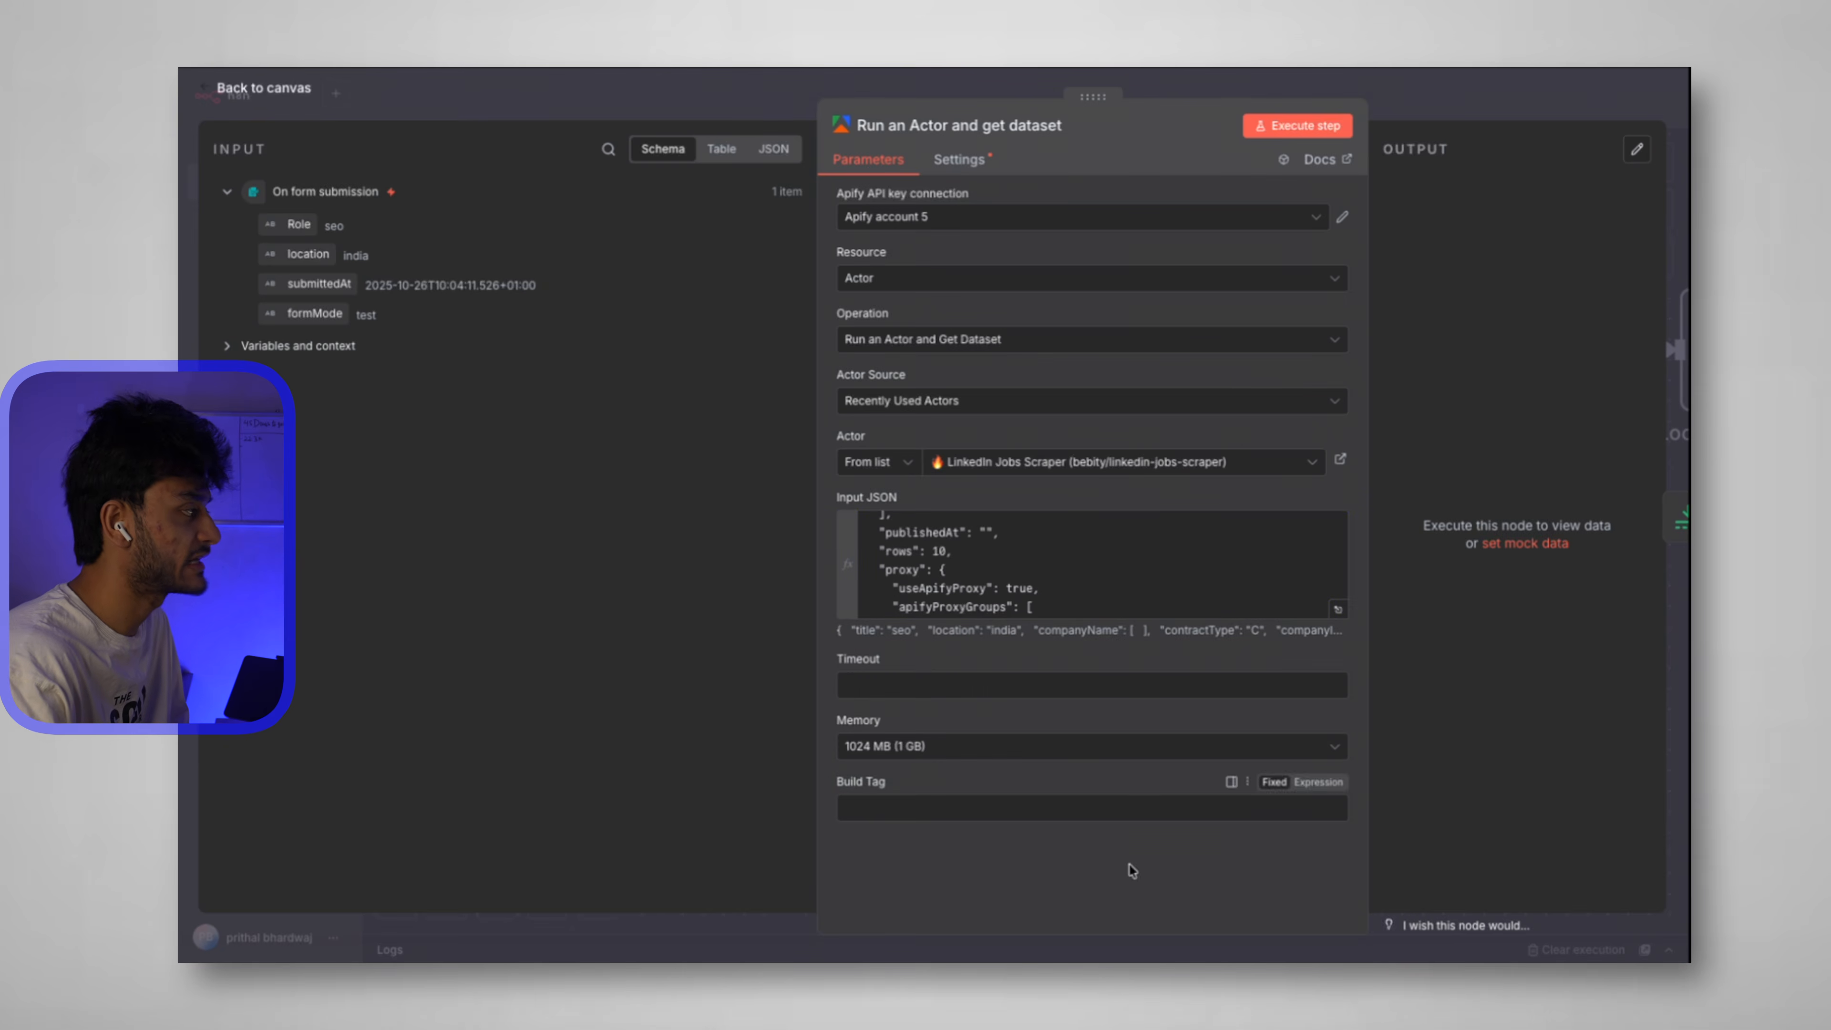
{"action": "left_click", "coordinate": [1114, 529]}
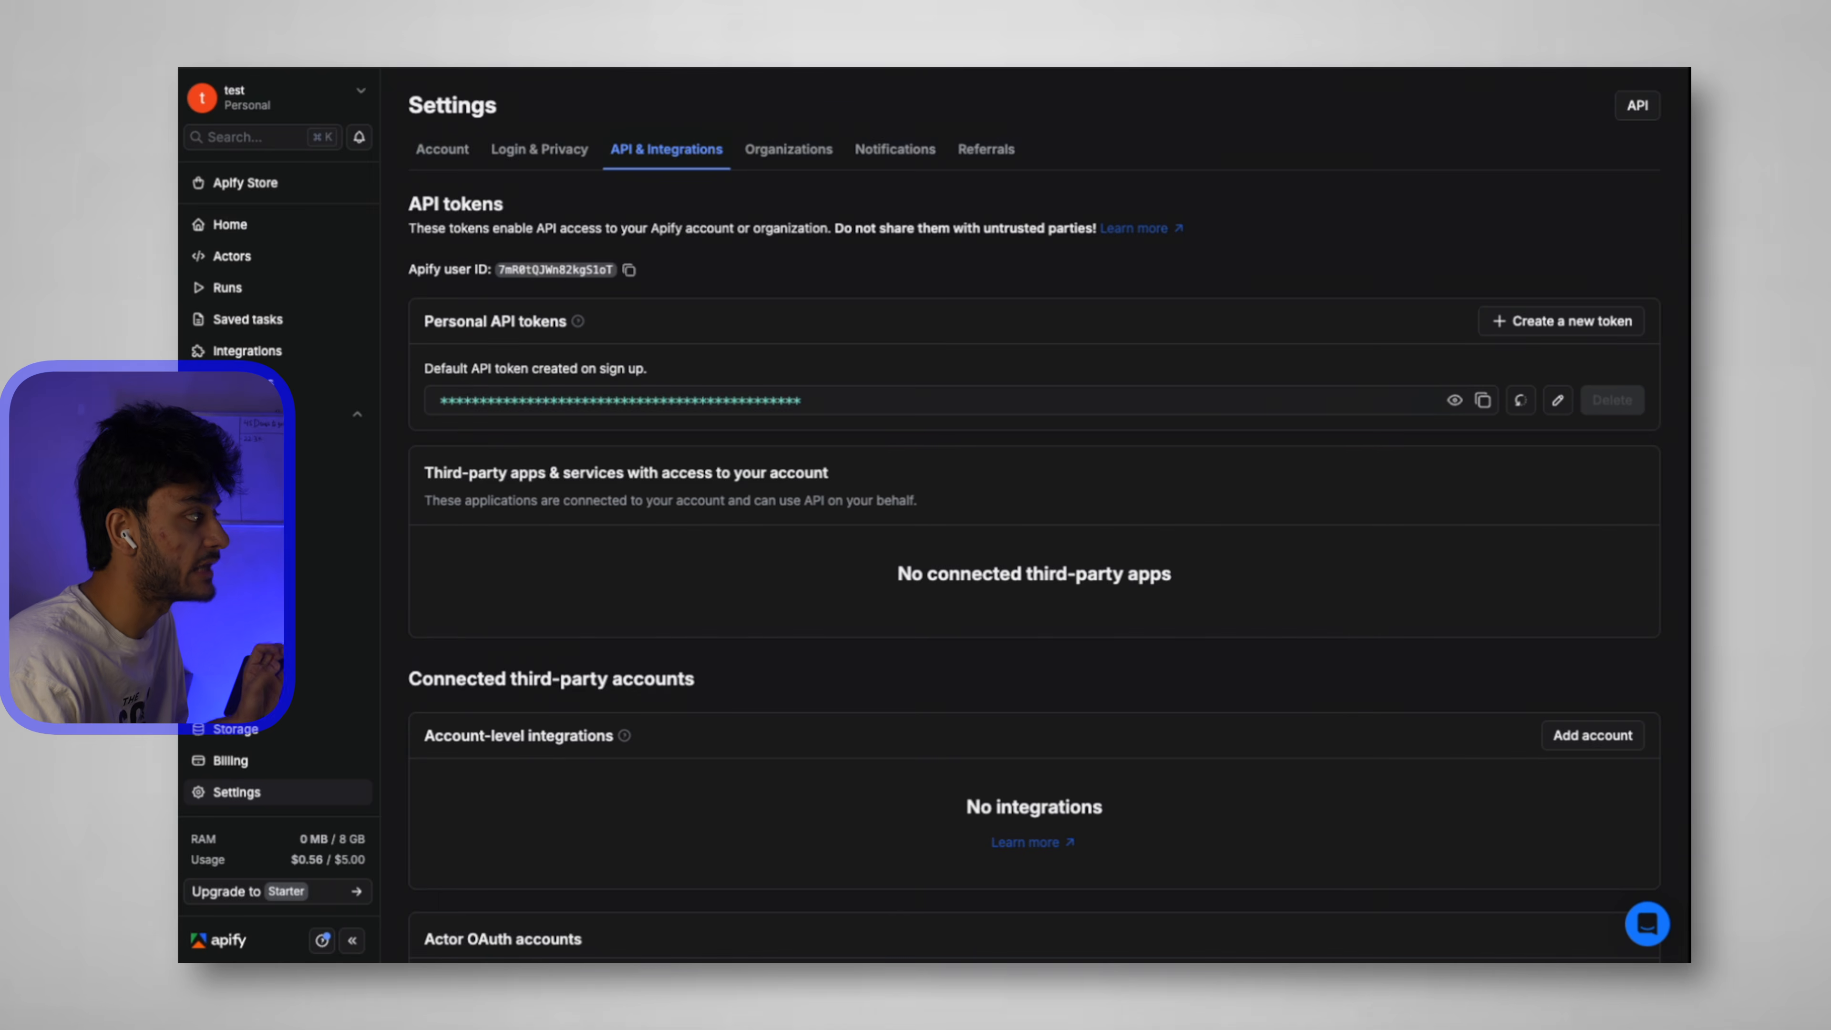
In the Apify console, open the Apify Store and start a search for Actors.
{"action": "left_click", "coordinate": [295, 183]}
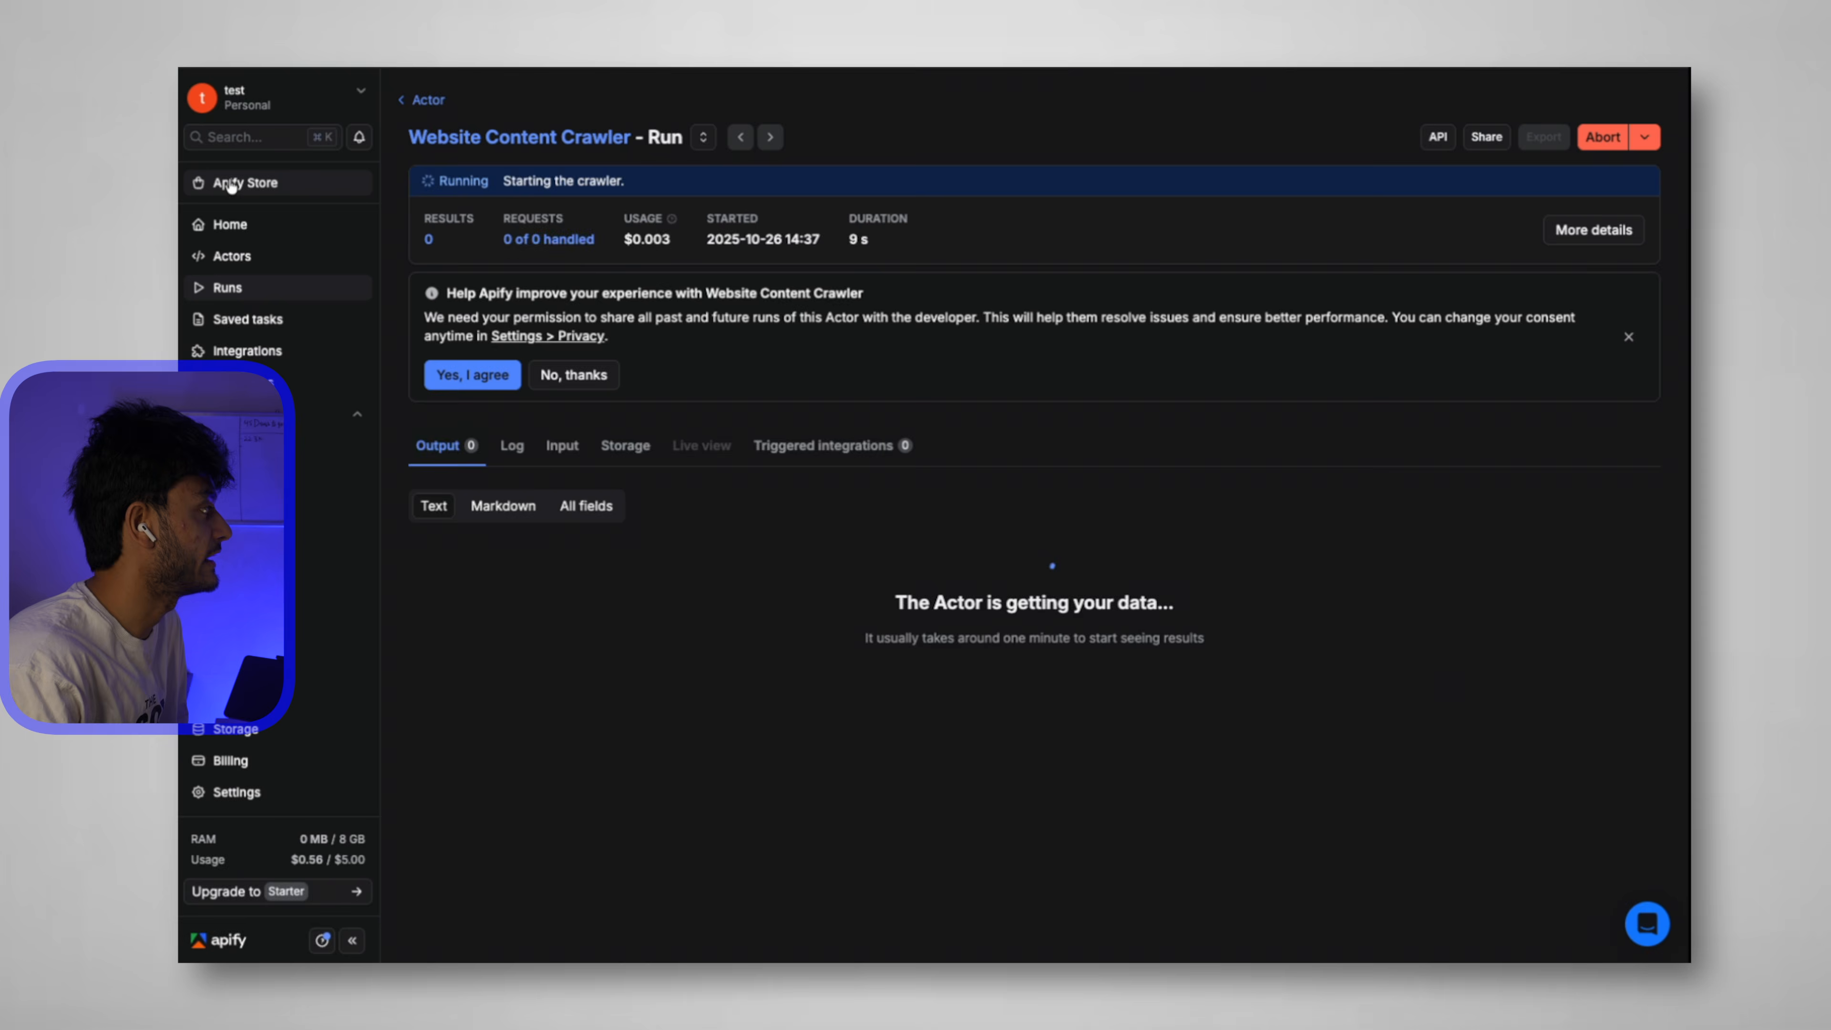
{"action": "left_click", "coordinate": [230, 184]}
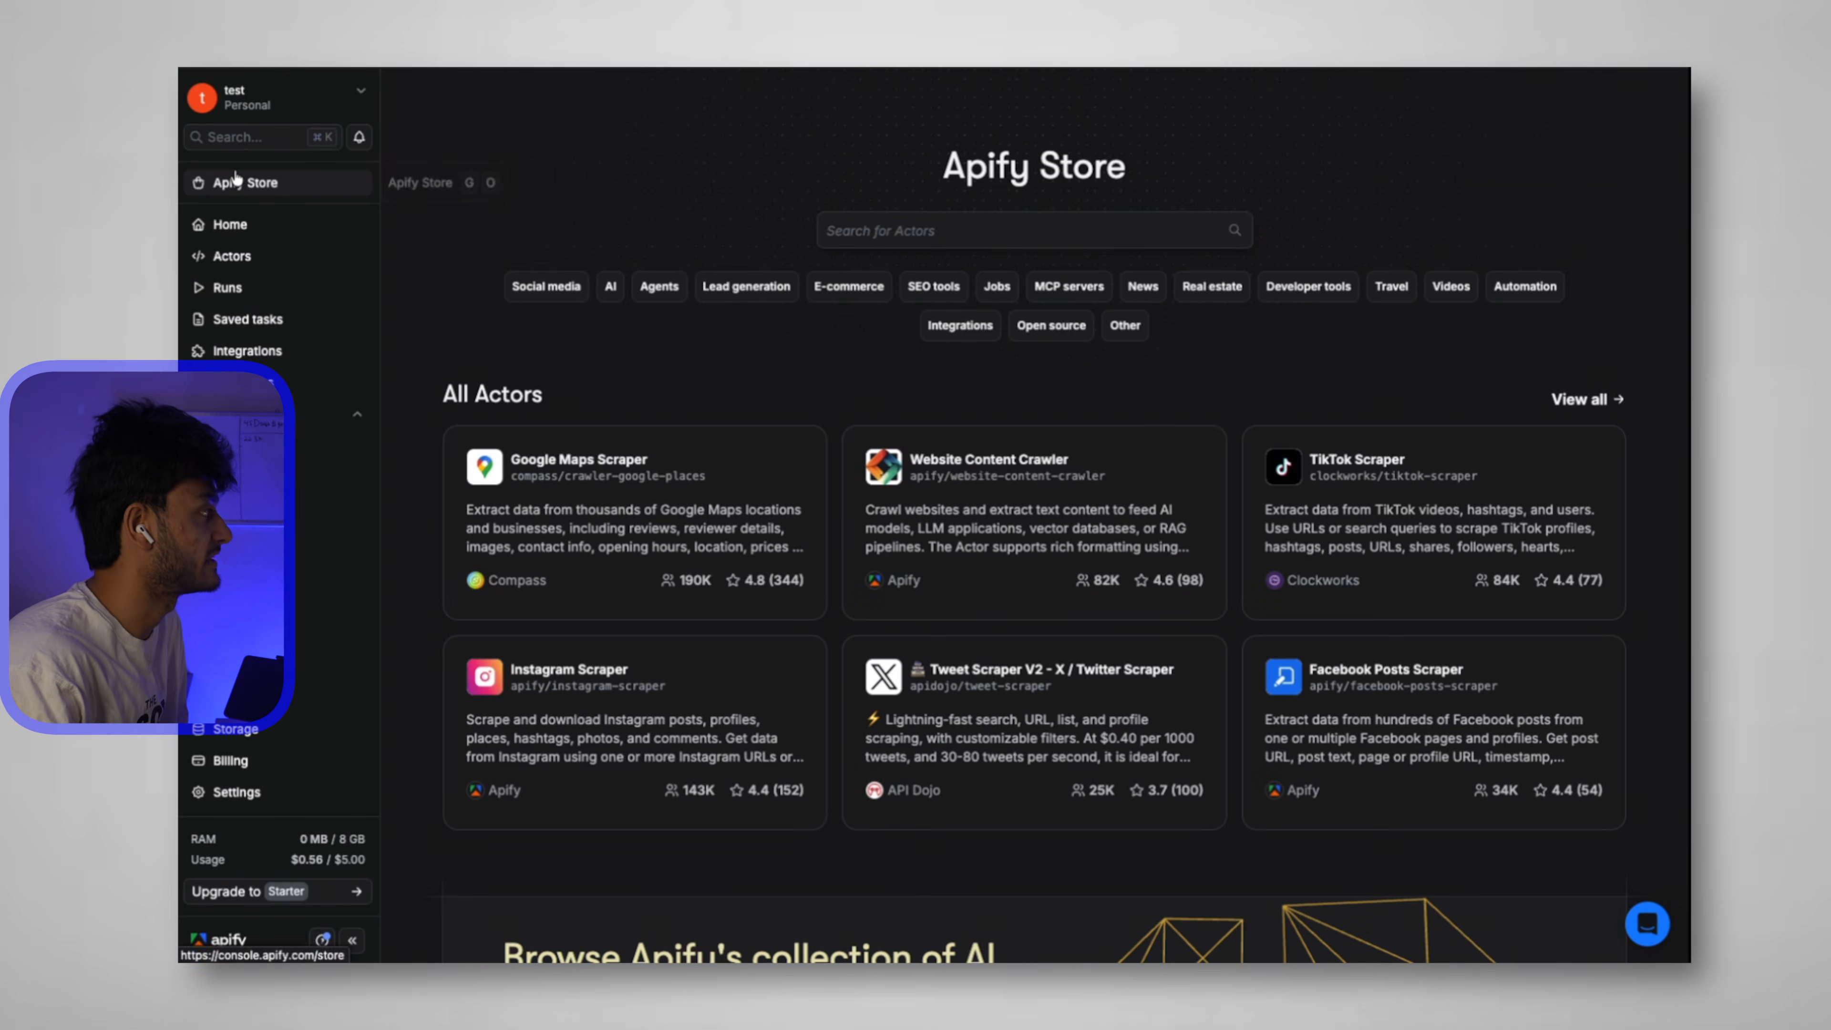
{"action": "left_click", "coordinate": [870, 229]}
{"action": "type", "text": "I"}
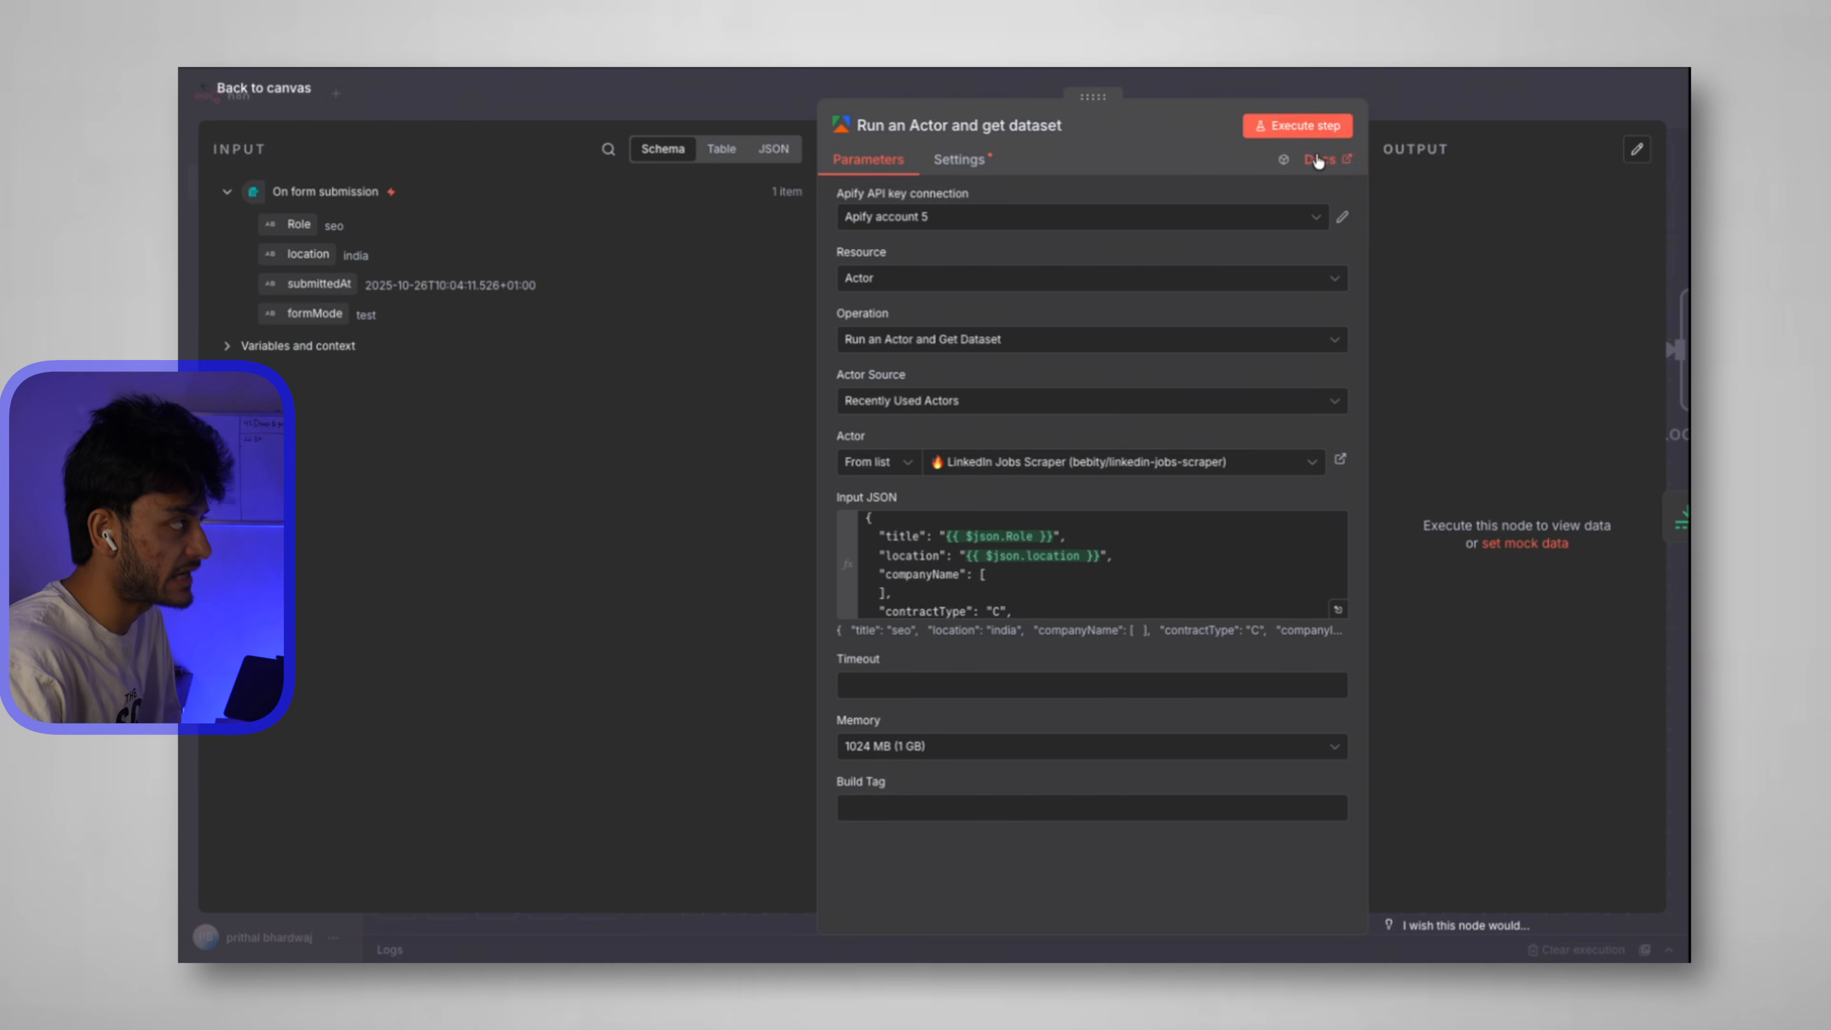
Back in n8n, execute the Run an Actor and get dataset node and resize its panels to enlarge the output area.
{"action": "left_click", "coordinate": [1305, 126]}
{"action": "left_click_drag", "start_coordinate": [1365, 356], "coordinate": [1213, 359]}
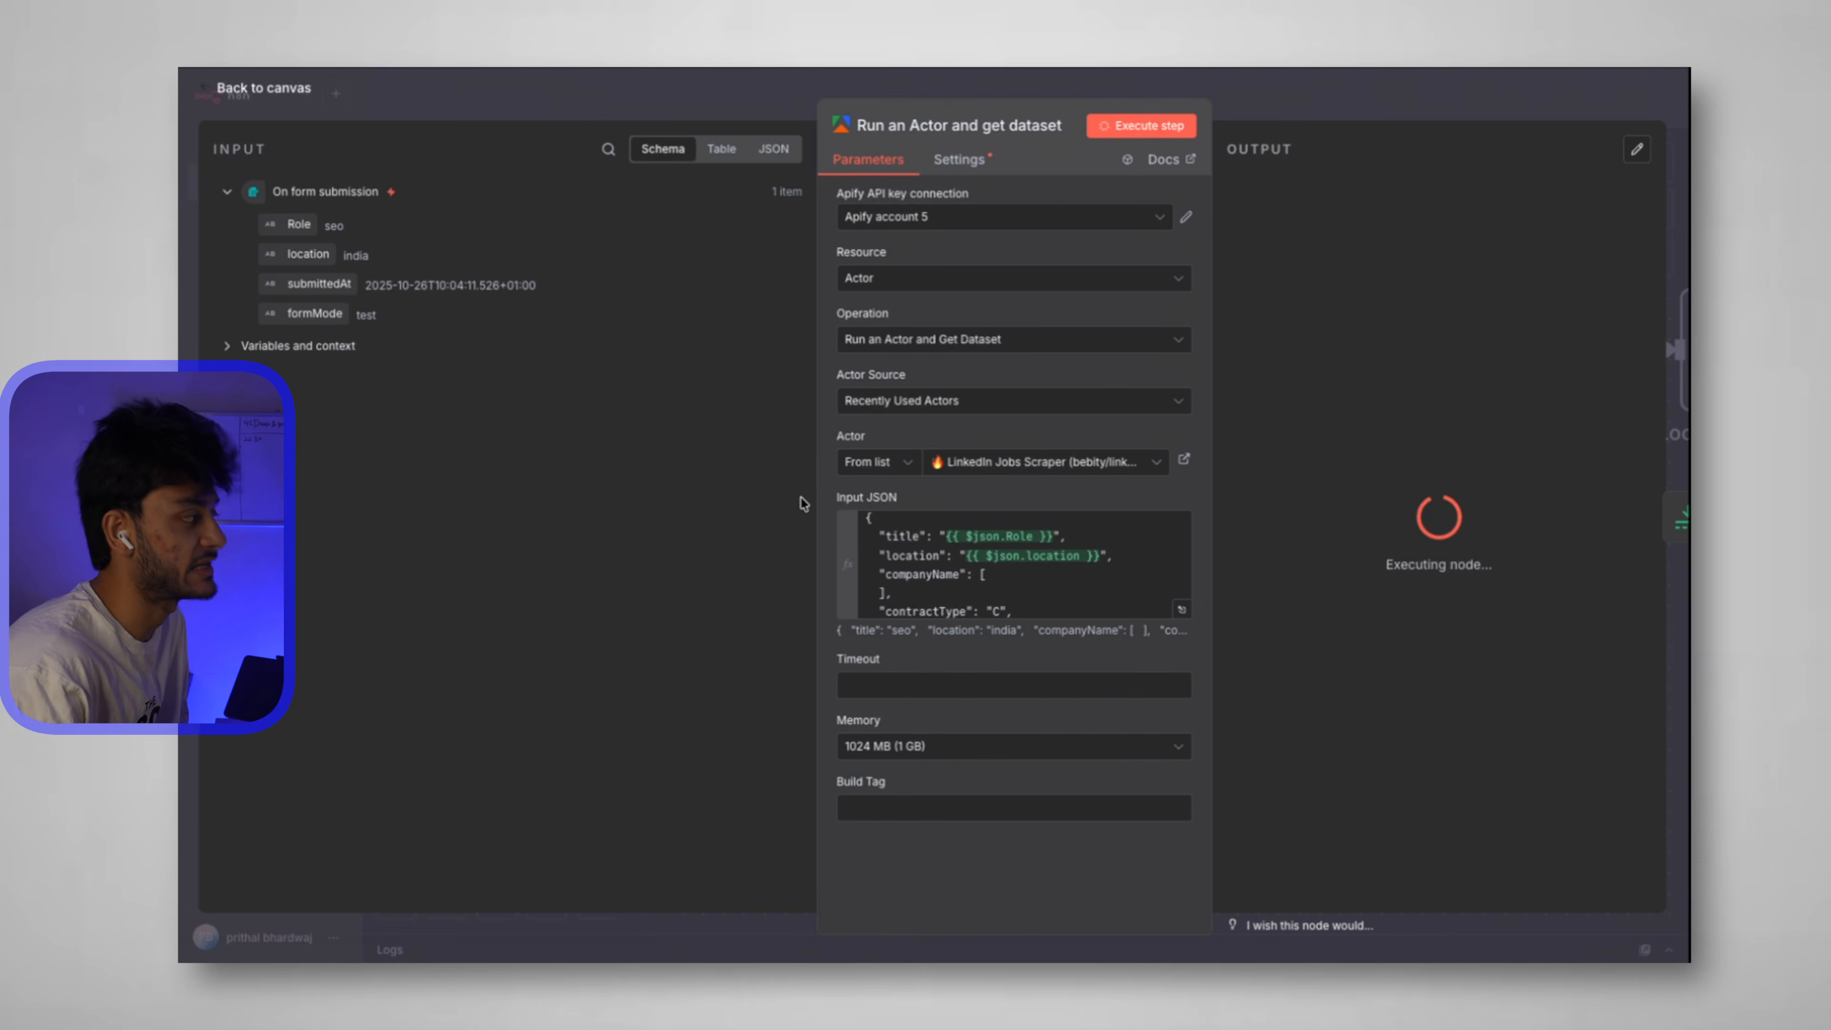
{"action": "left_click_drag", "start_coordinate": [819, 511], "coordinate": [623, 512]}
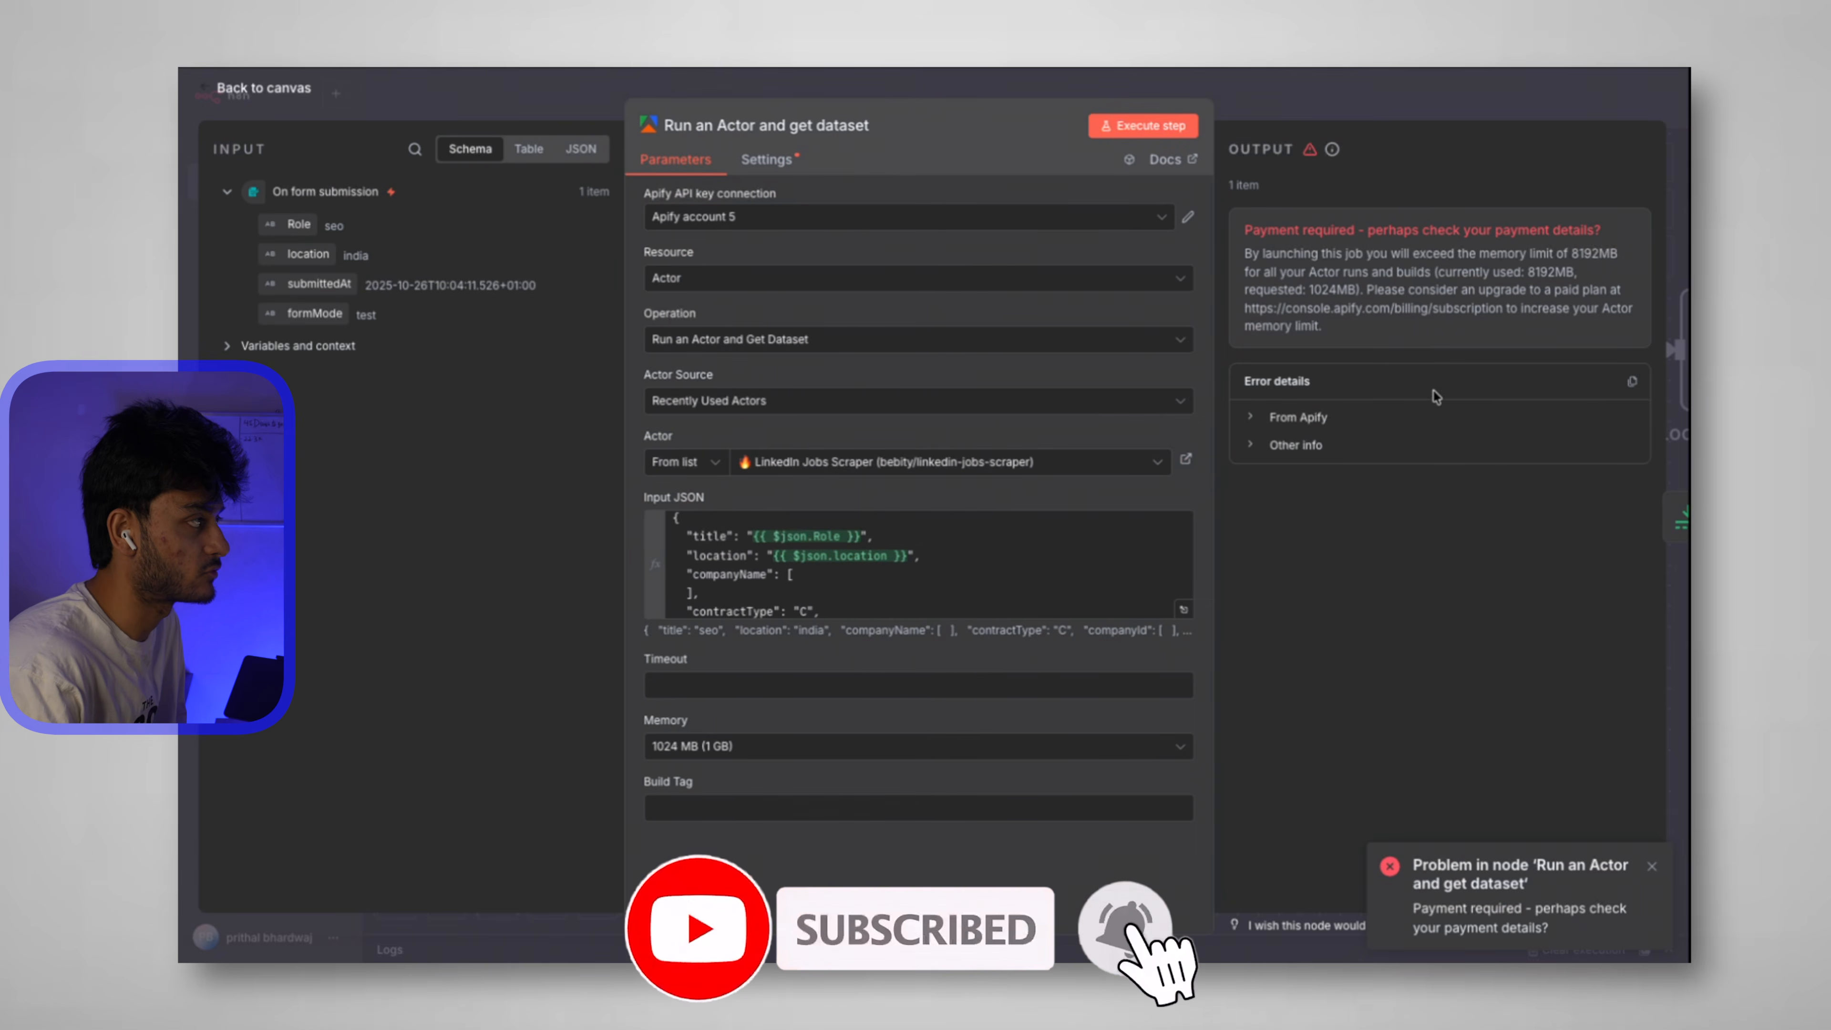
{"action": "left_click", "coordinate": [1276, 254]}
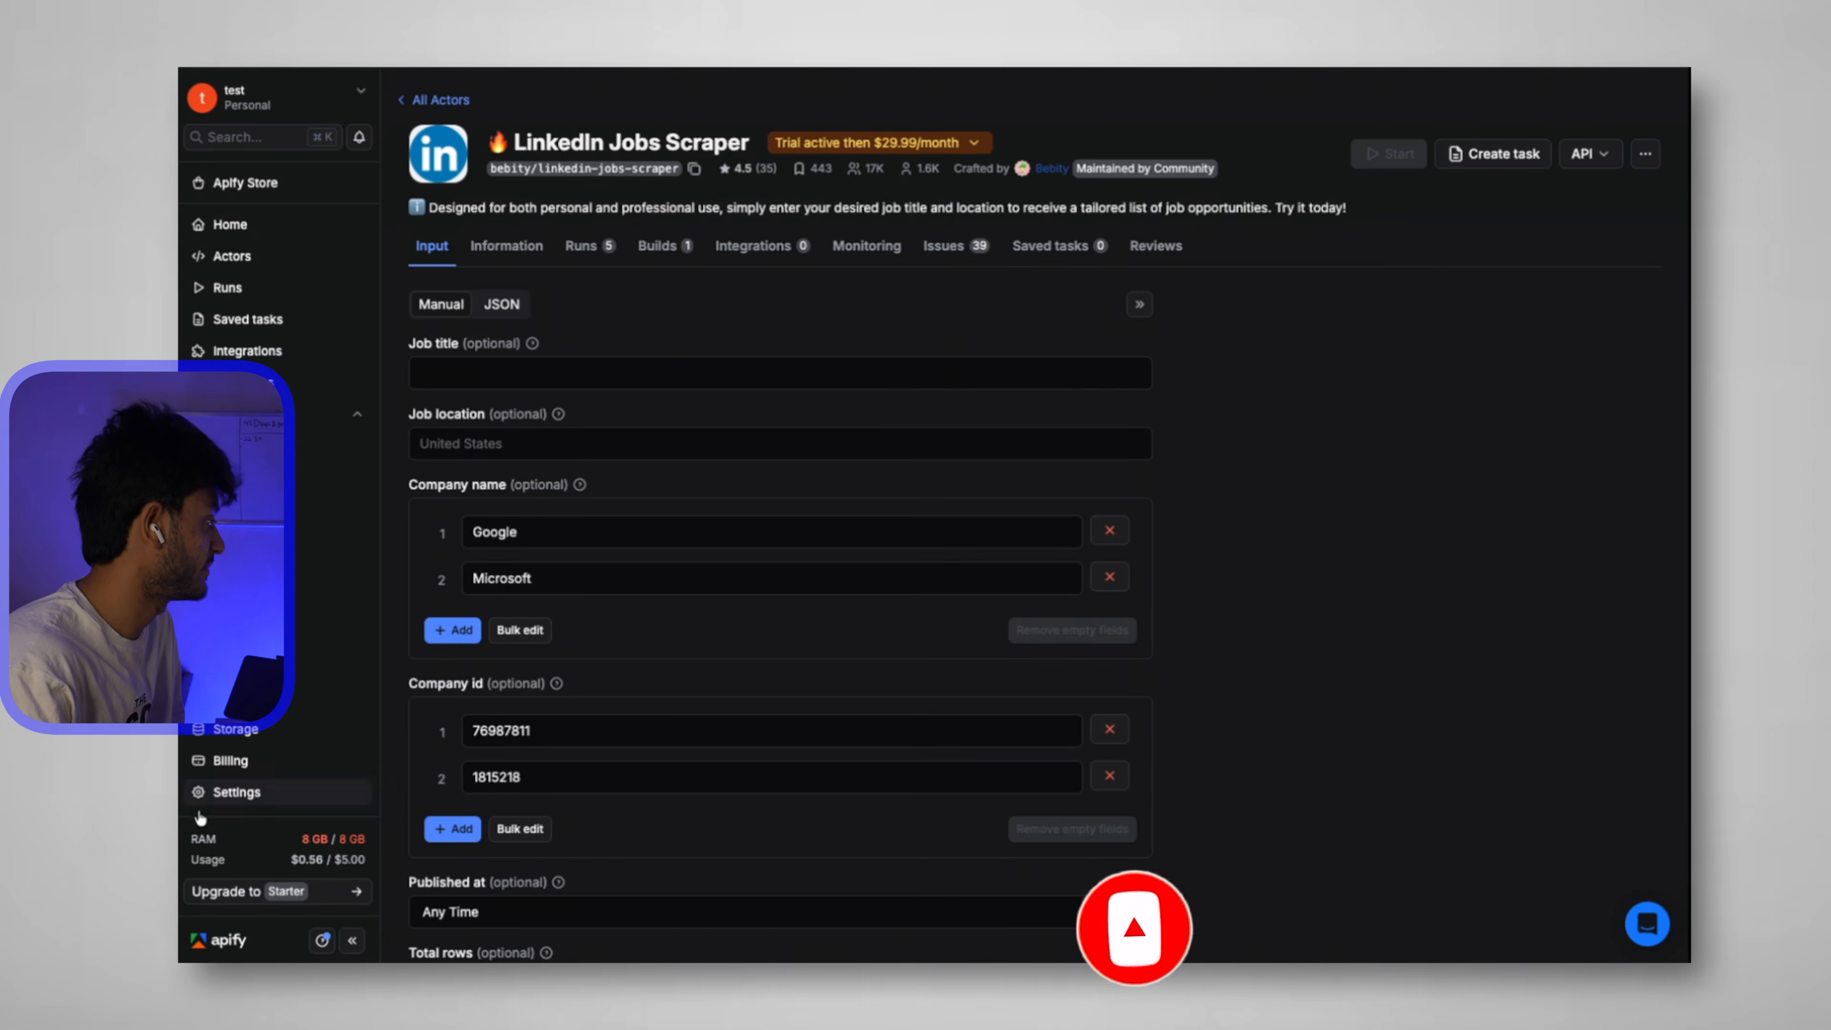
In the Apify console, check the RAM usage and abort the Website Content Crawler run that is still in progress.
{"action": "left_click_drag", "start_coordinate": [294, 839], "coordinate": [371, 843]}
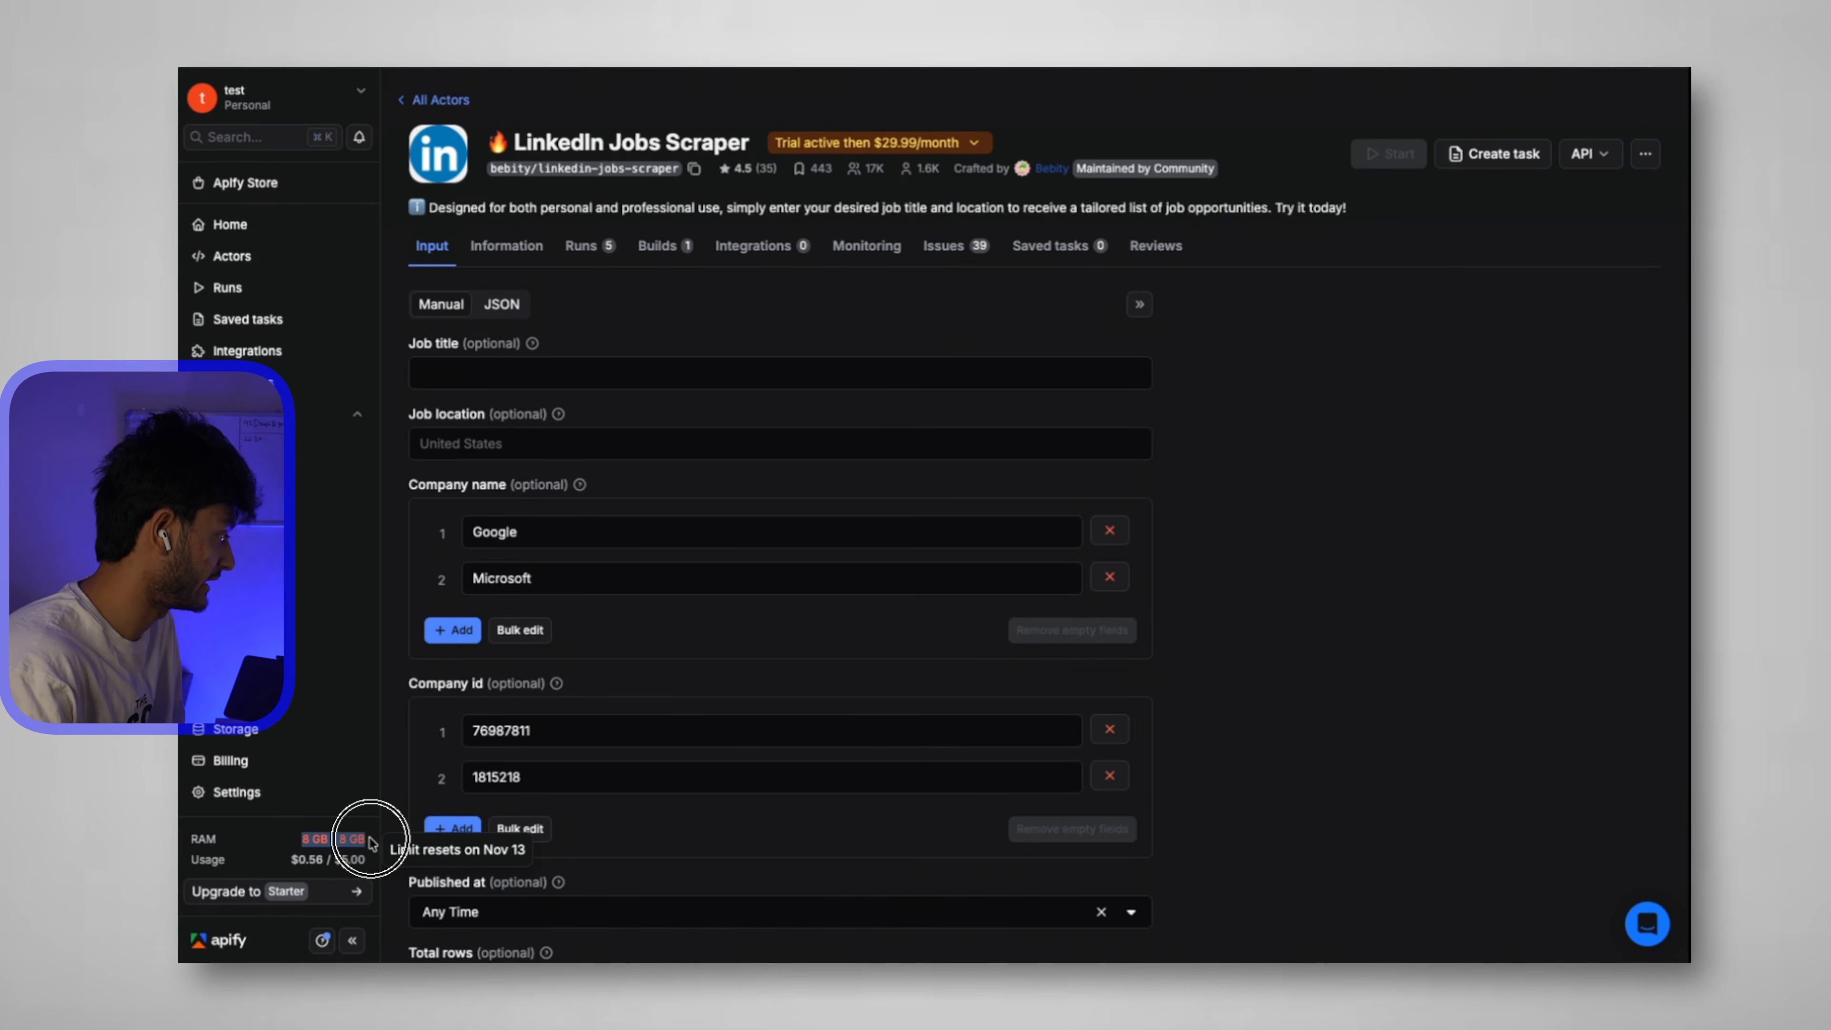
{"action": "left_click", "coordinate": [266, 288]}
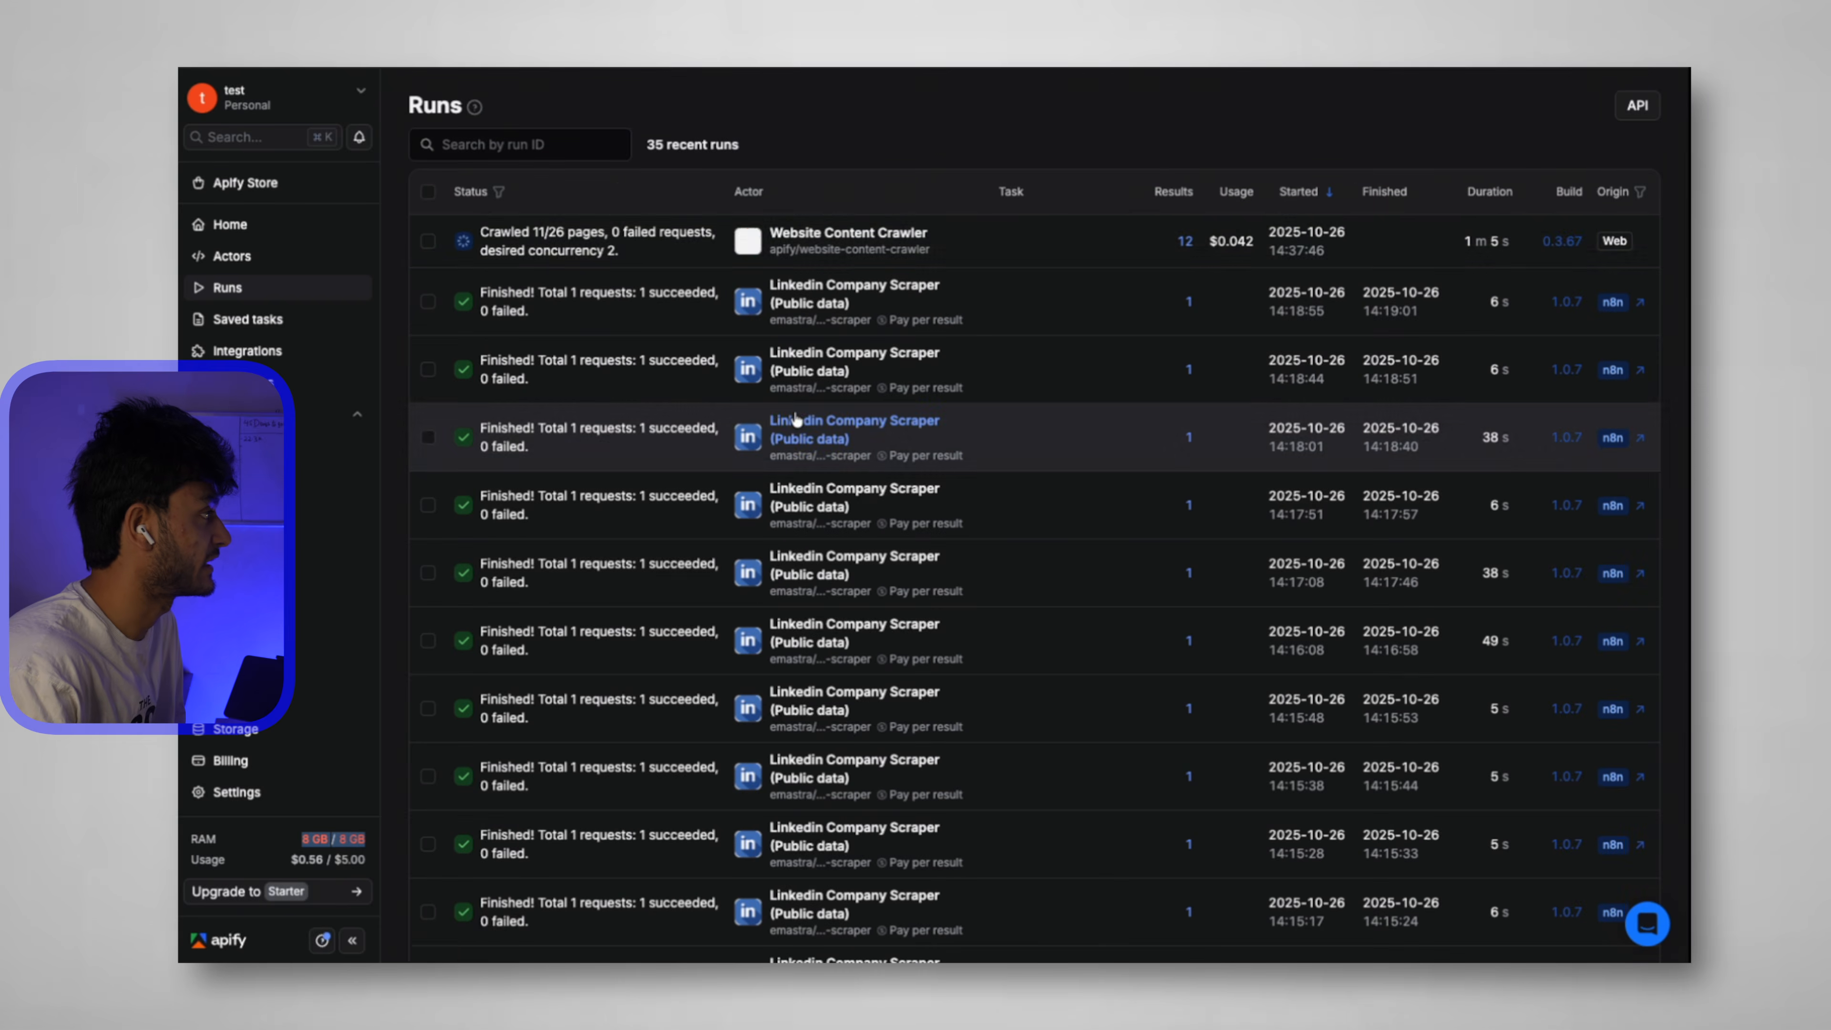
{"action": "left_click", "coordinate": [429, 241]}
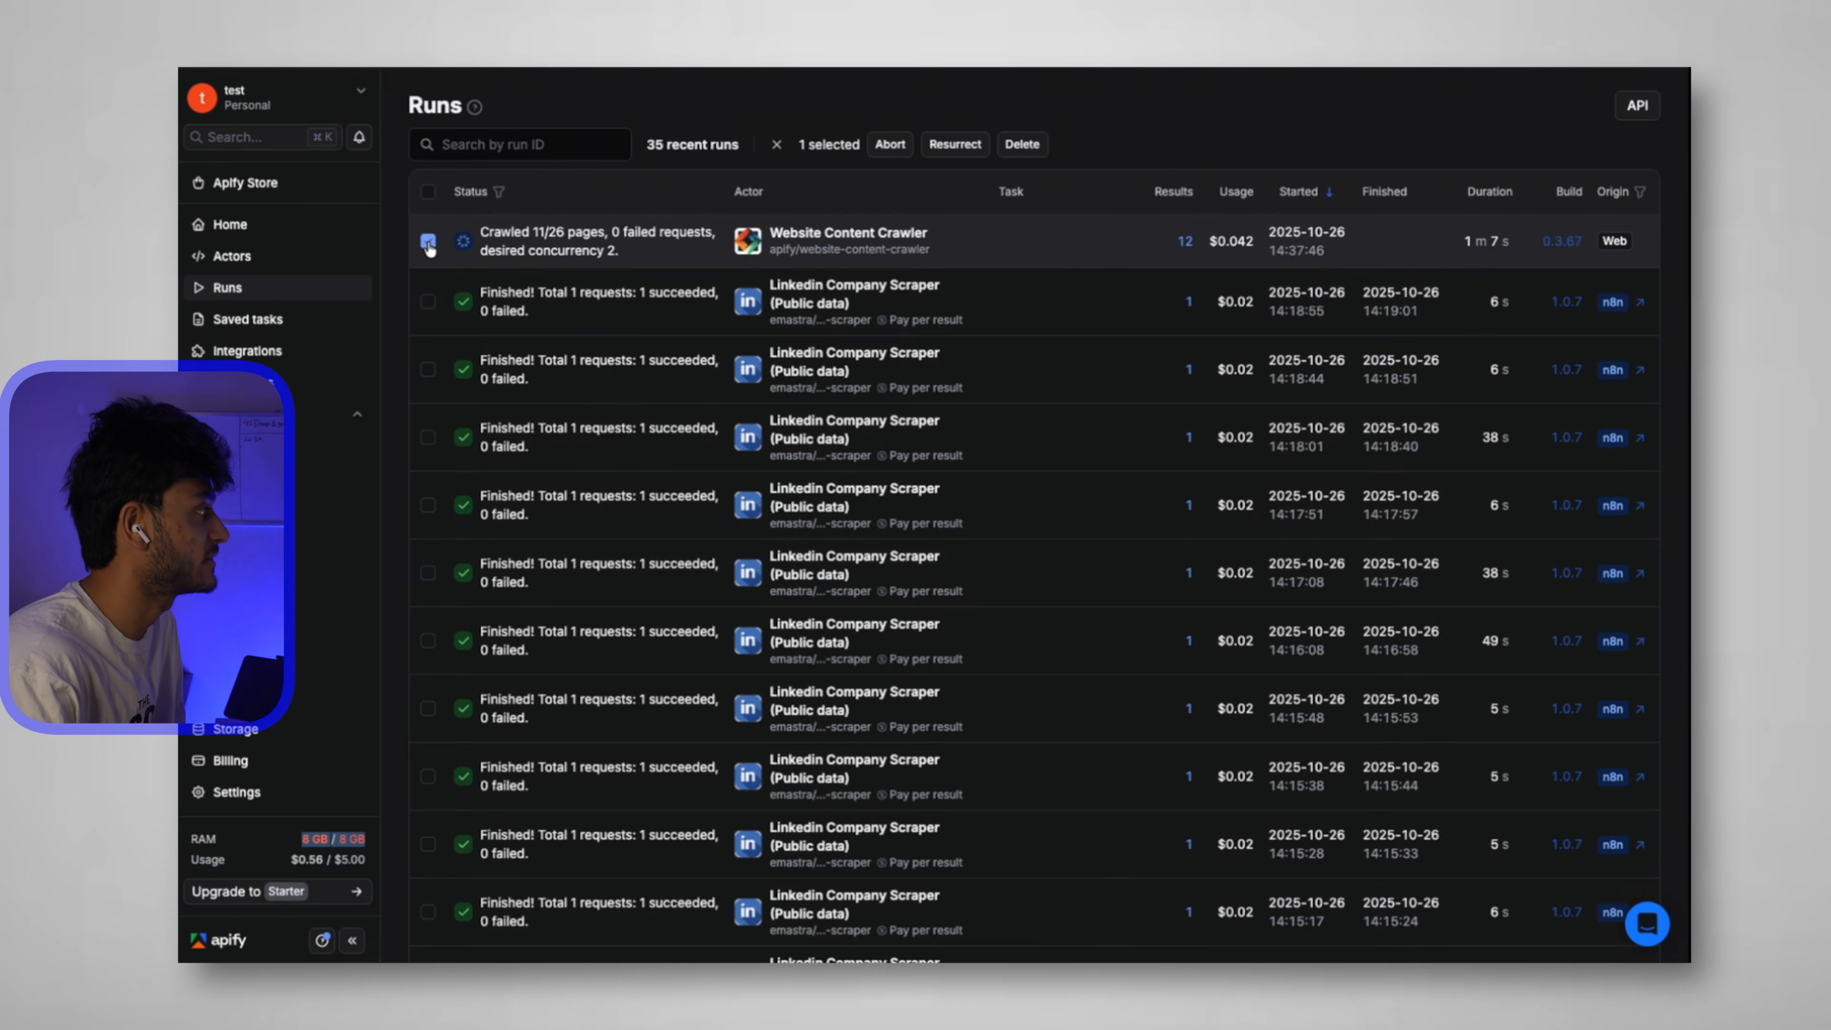
{"action": "left_click", "coordinate": [1021, 145]}
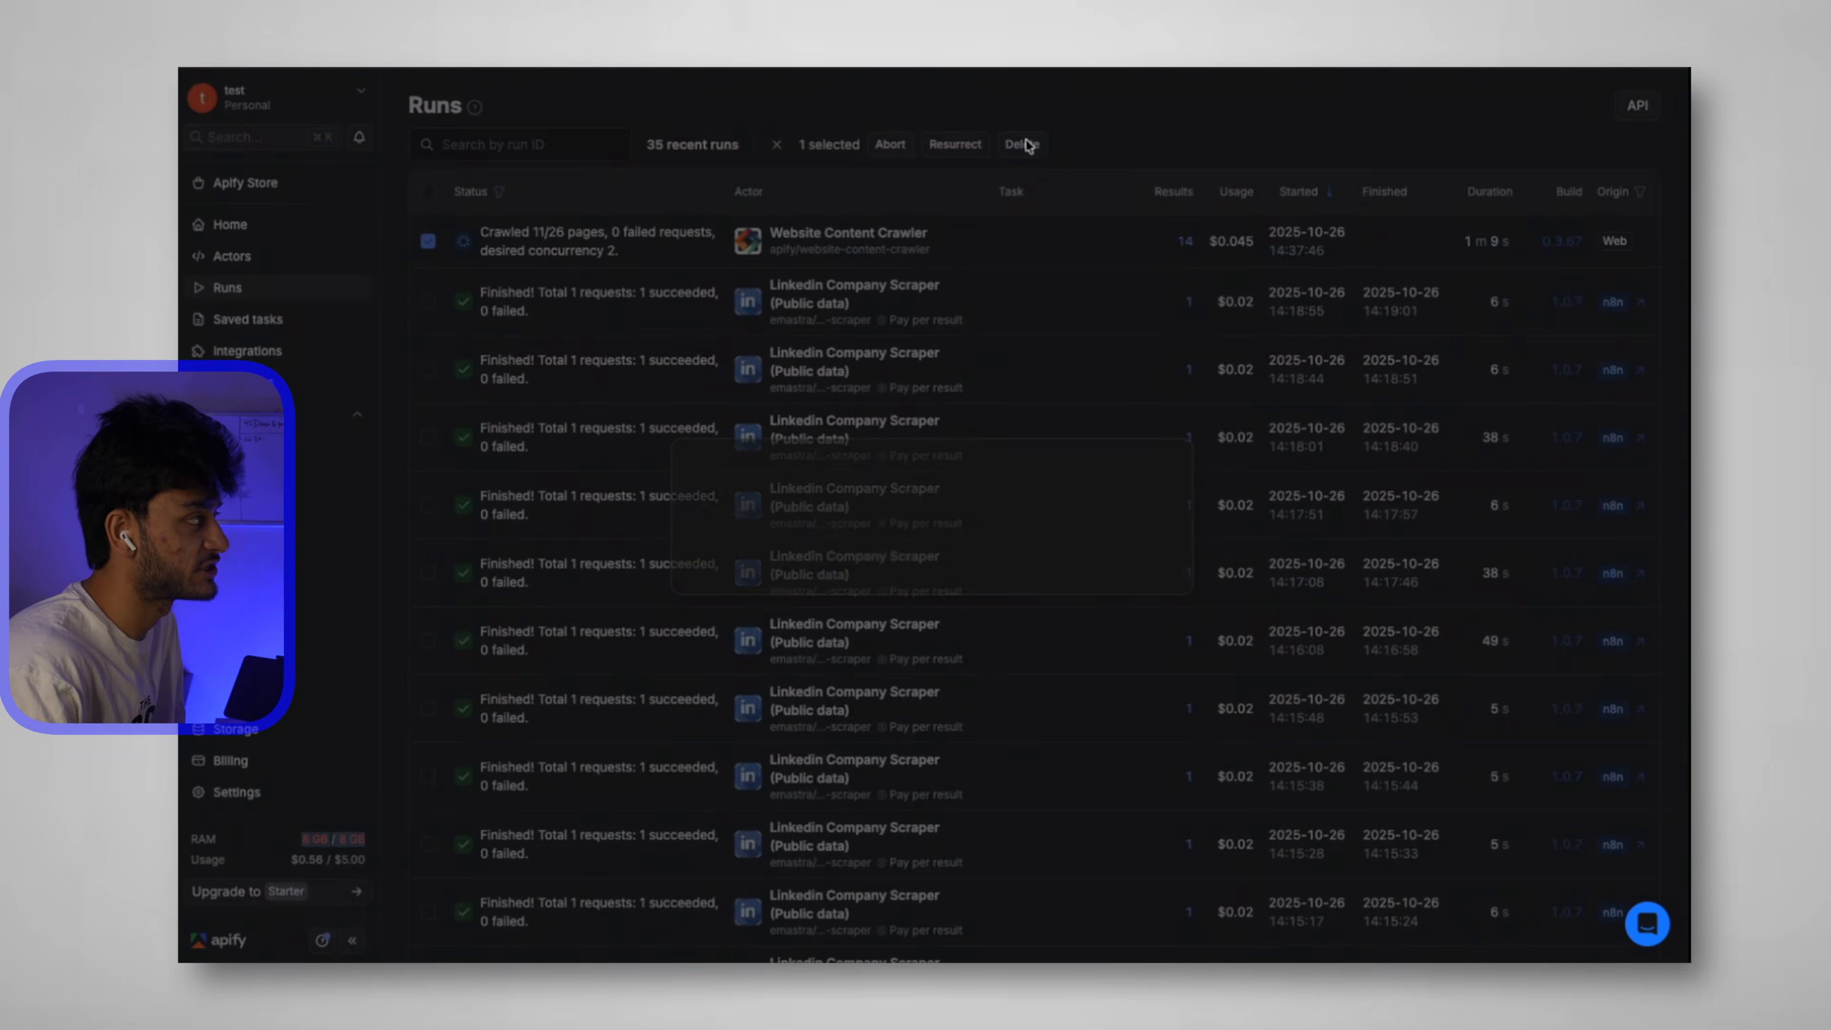
{"action": "left_click", "coordinate": [1156, 576]}
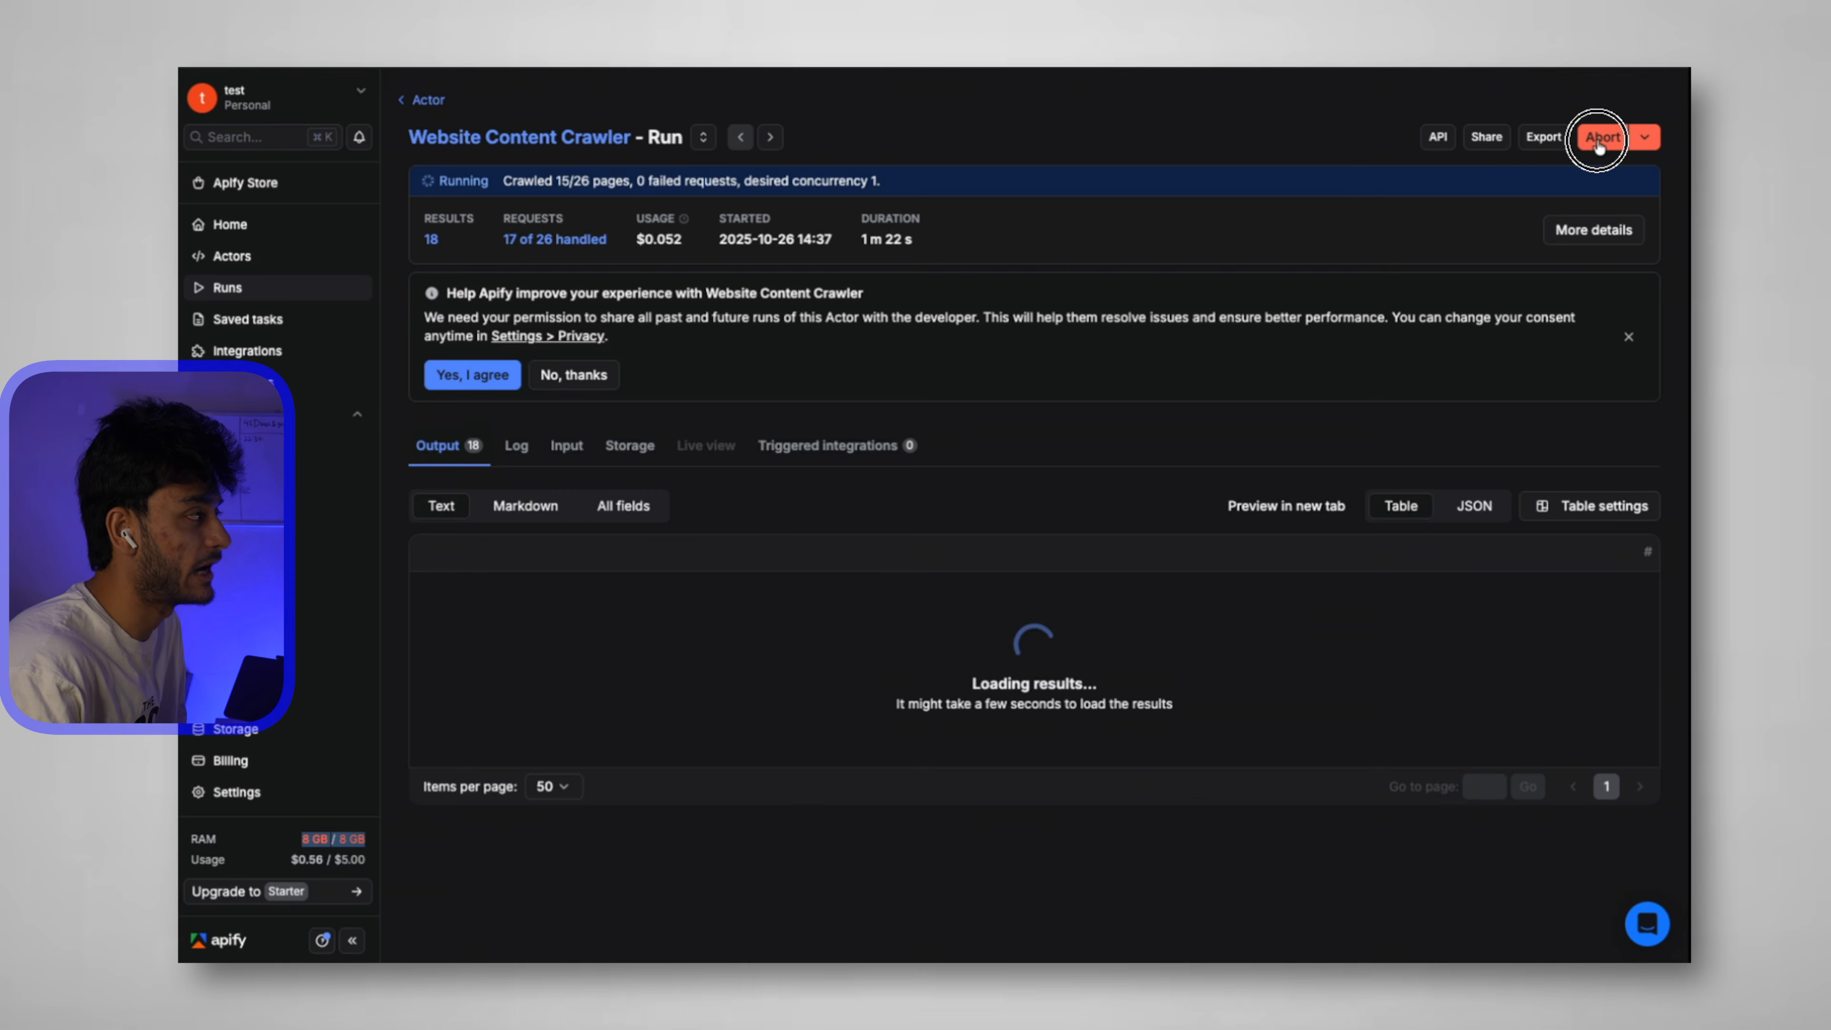
{"action": "left_click", "coordinate": [1599, 141]}
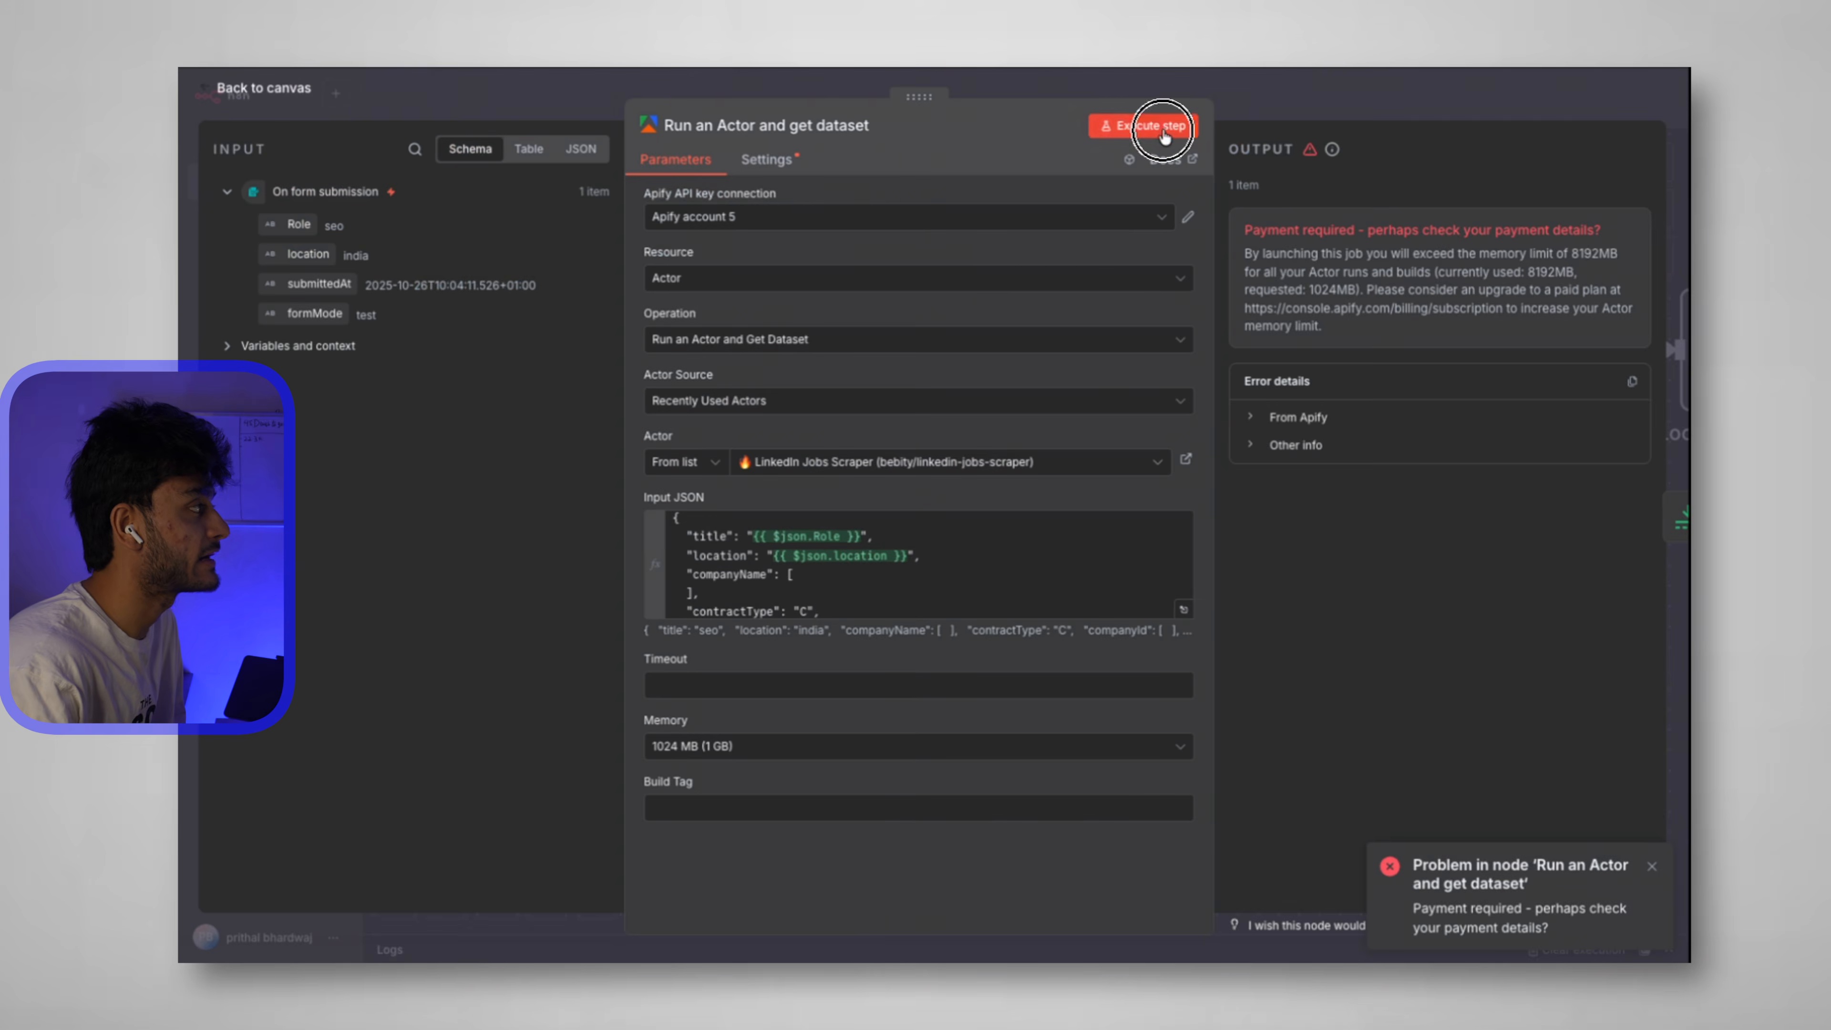
Back in n8n, execute the Run an Actor and get dataset node again and check the Role value in its input.
{"action": "left_click", "coordinate": [1153, 127]}
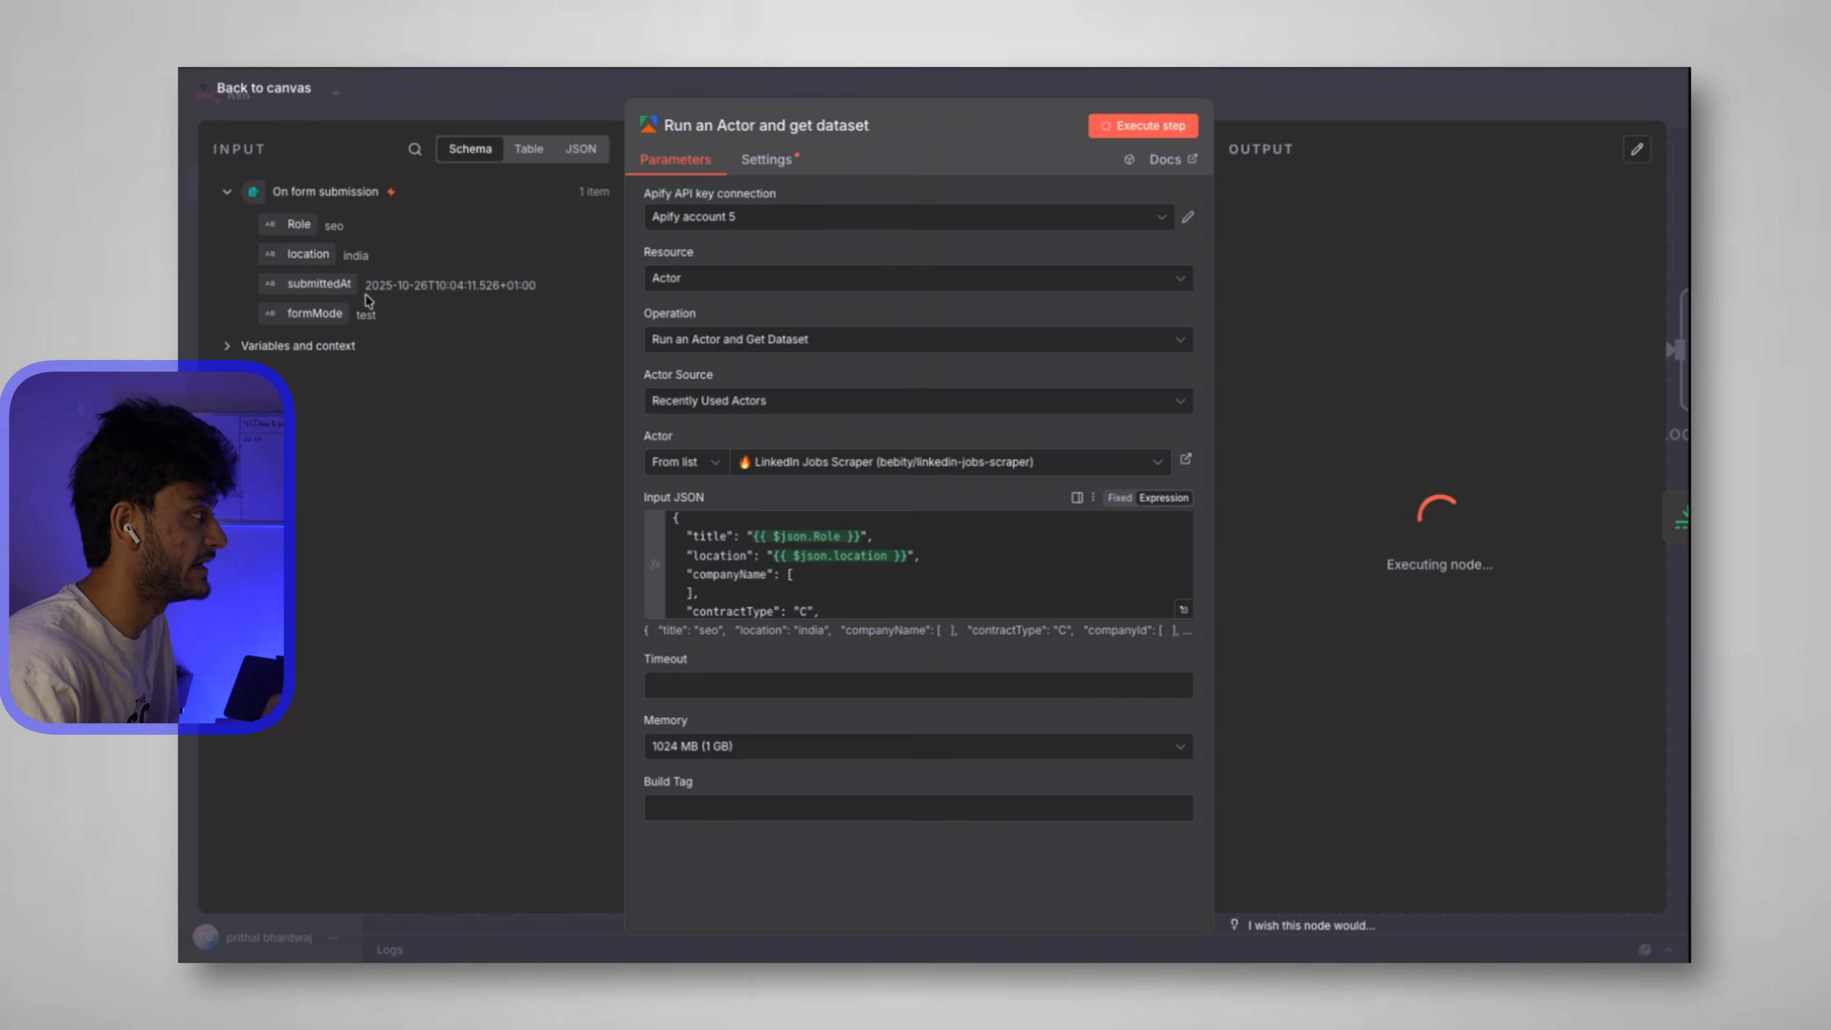
{"action": "left_click_drag", "start_coordinate": [356, 226], "coordinate": [318, 228]}
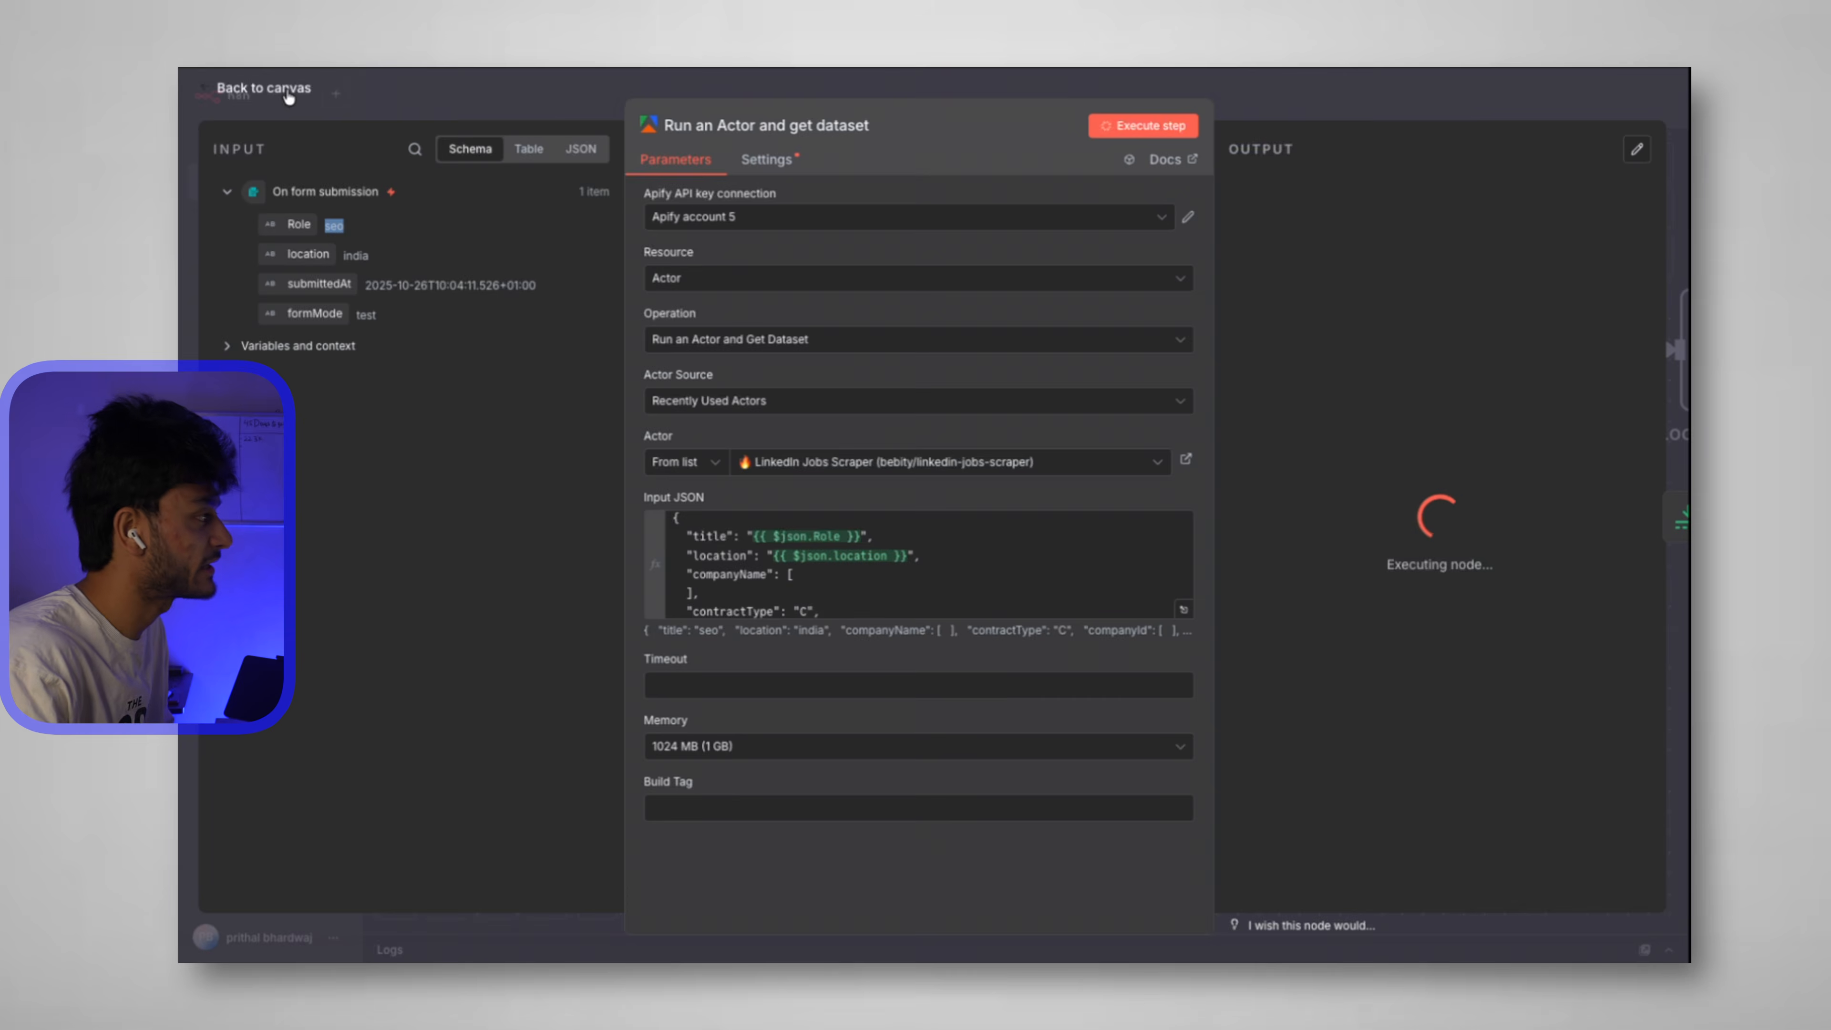
In the Limit node after the first actor node, set Max Items to 5 and return to the canvas.
{"action": "left_click", "coordinate": [282, 91]}
{"action": "scroll", "coordinate": [1044, 701], "scroll_direction": "right", "scroll_amount": 5}
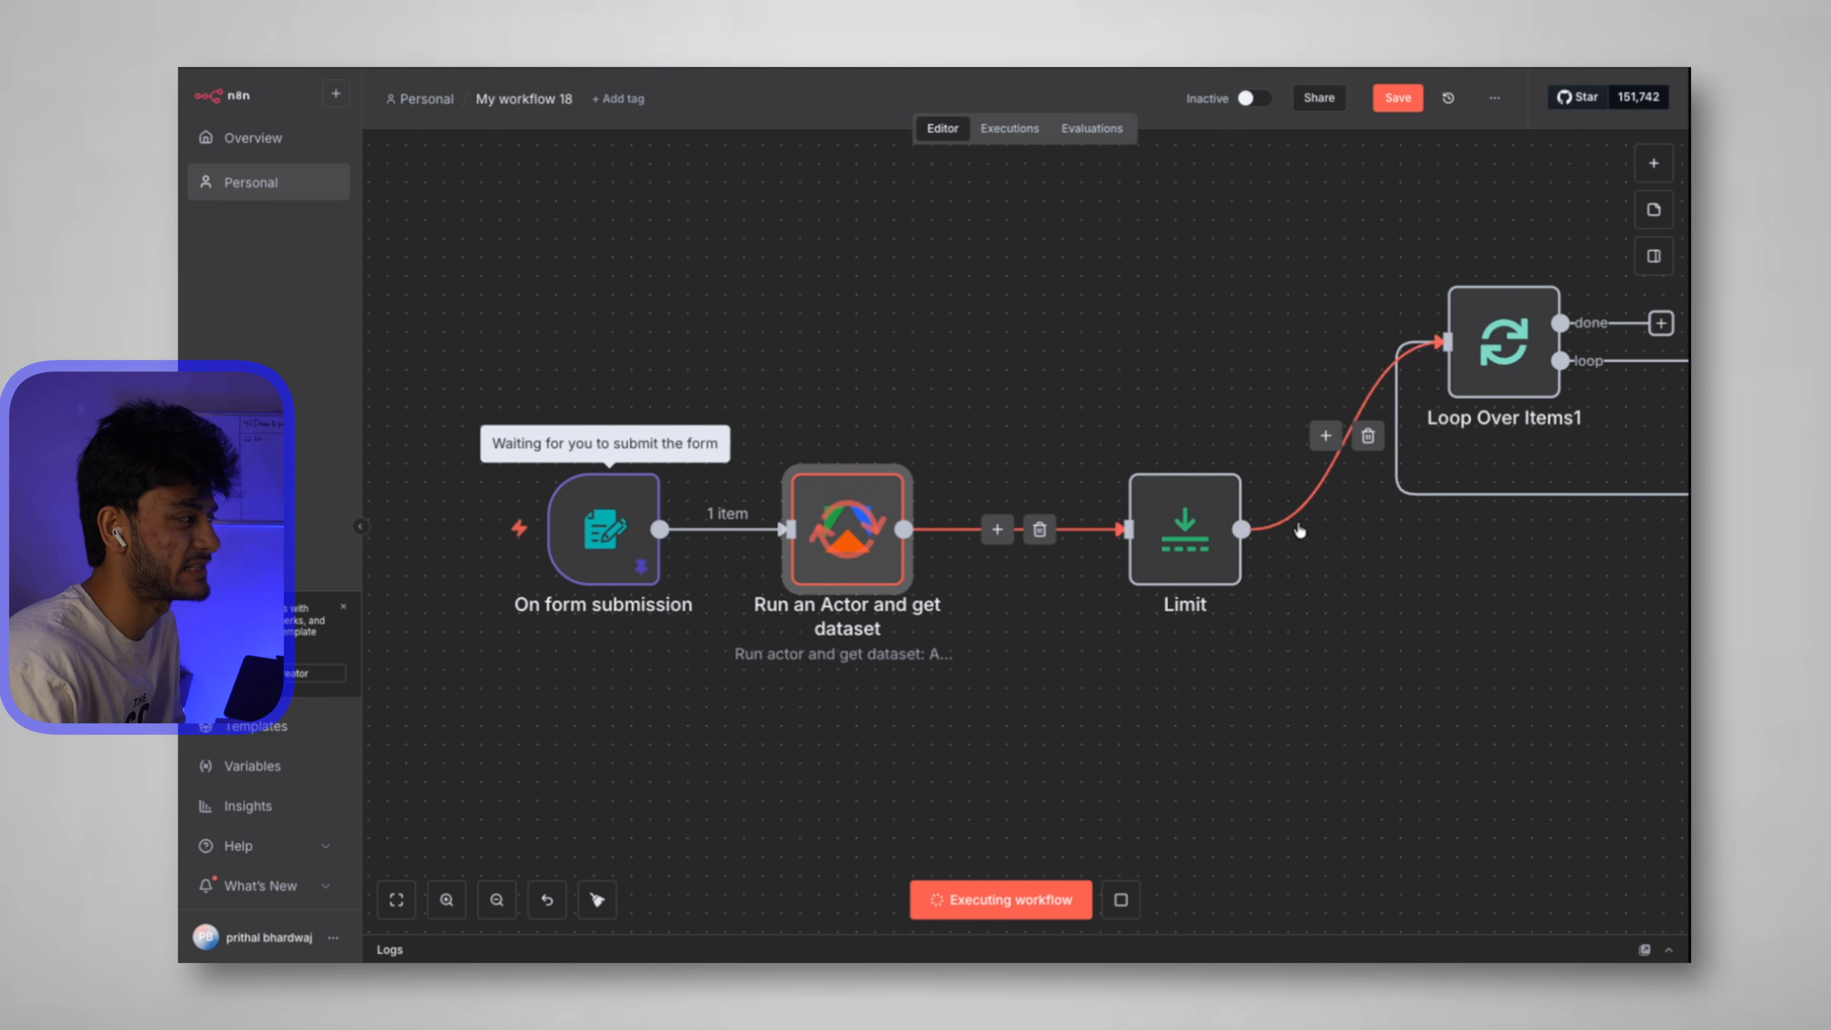
{"action": "scroll", "coordinate": [1344, 560], "scroll_direction": "right", "scroll_amount": 3}
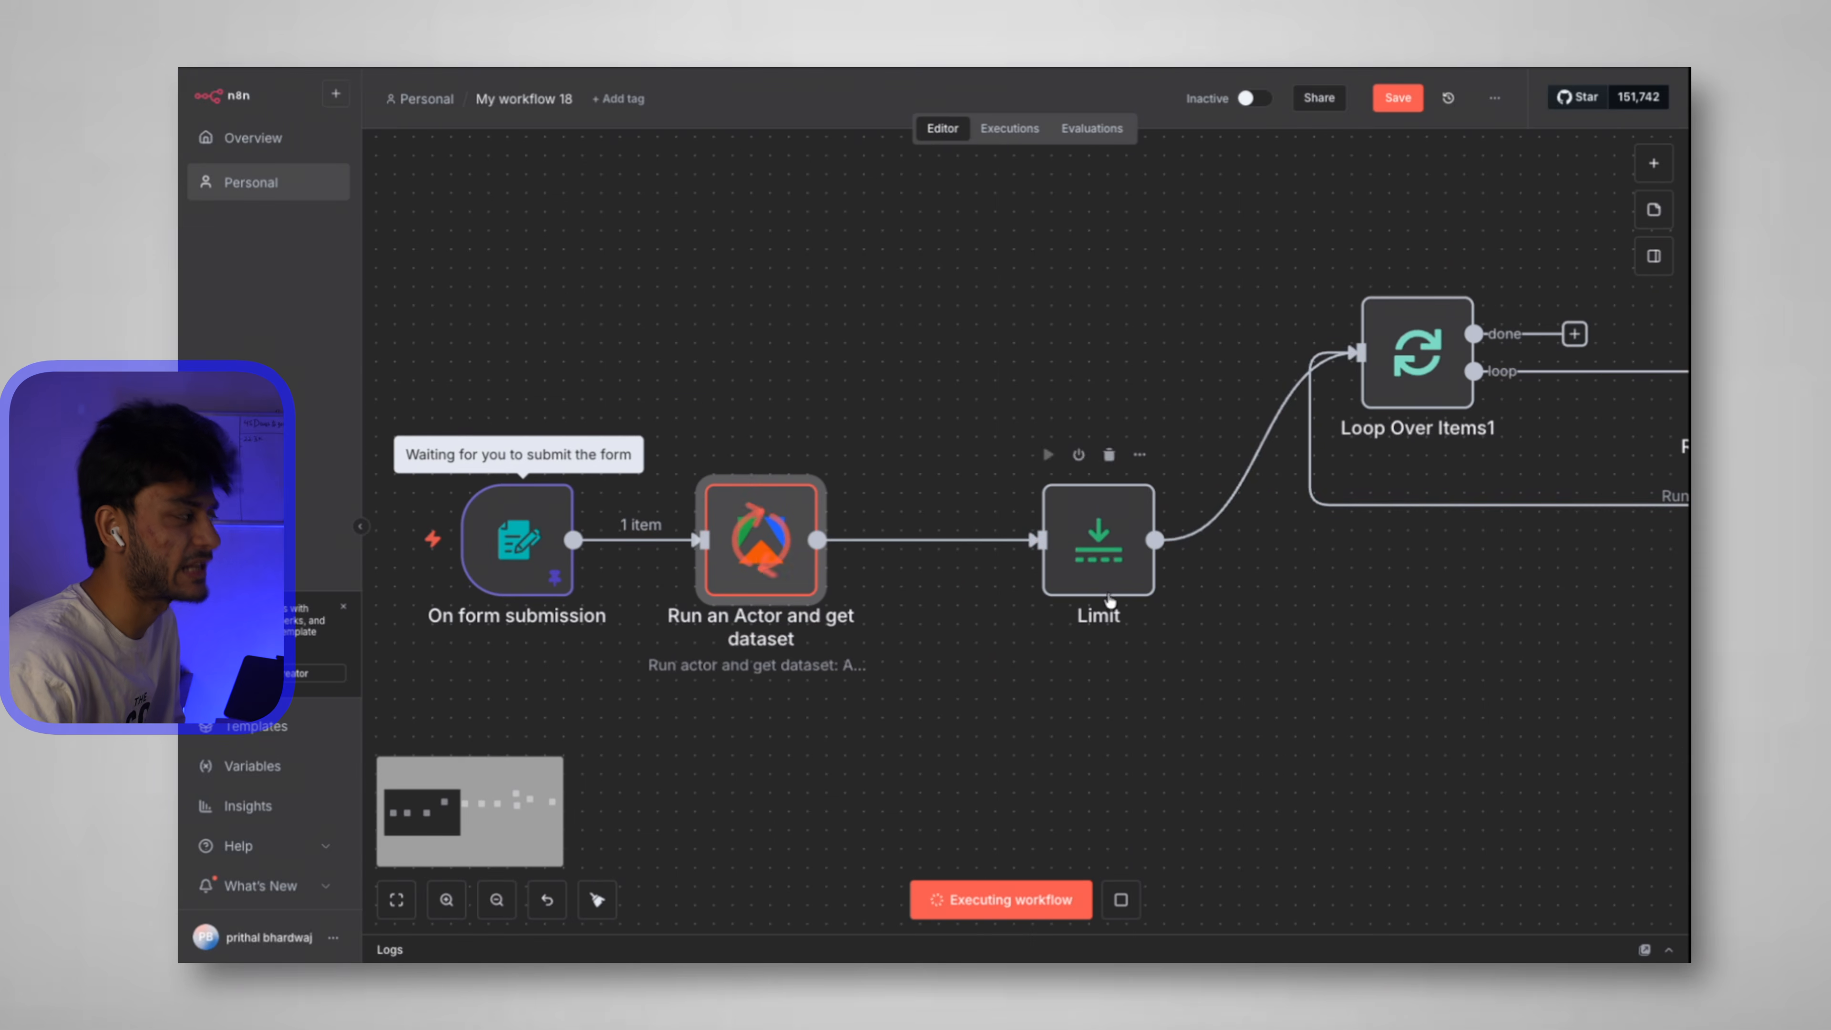
{"action": "double_click", "coordinate": [1119, 538]}
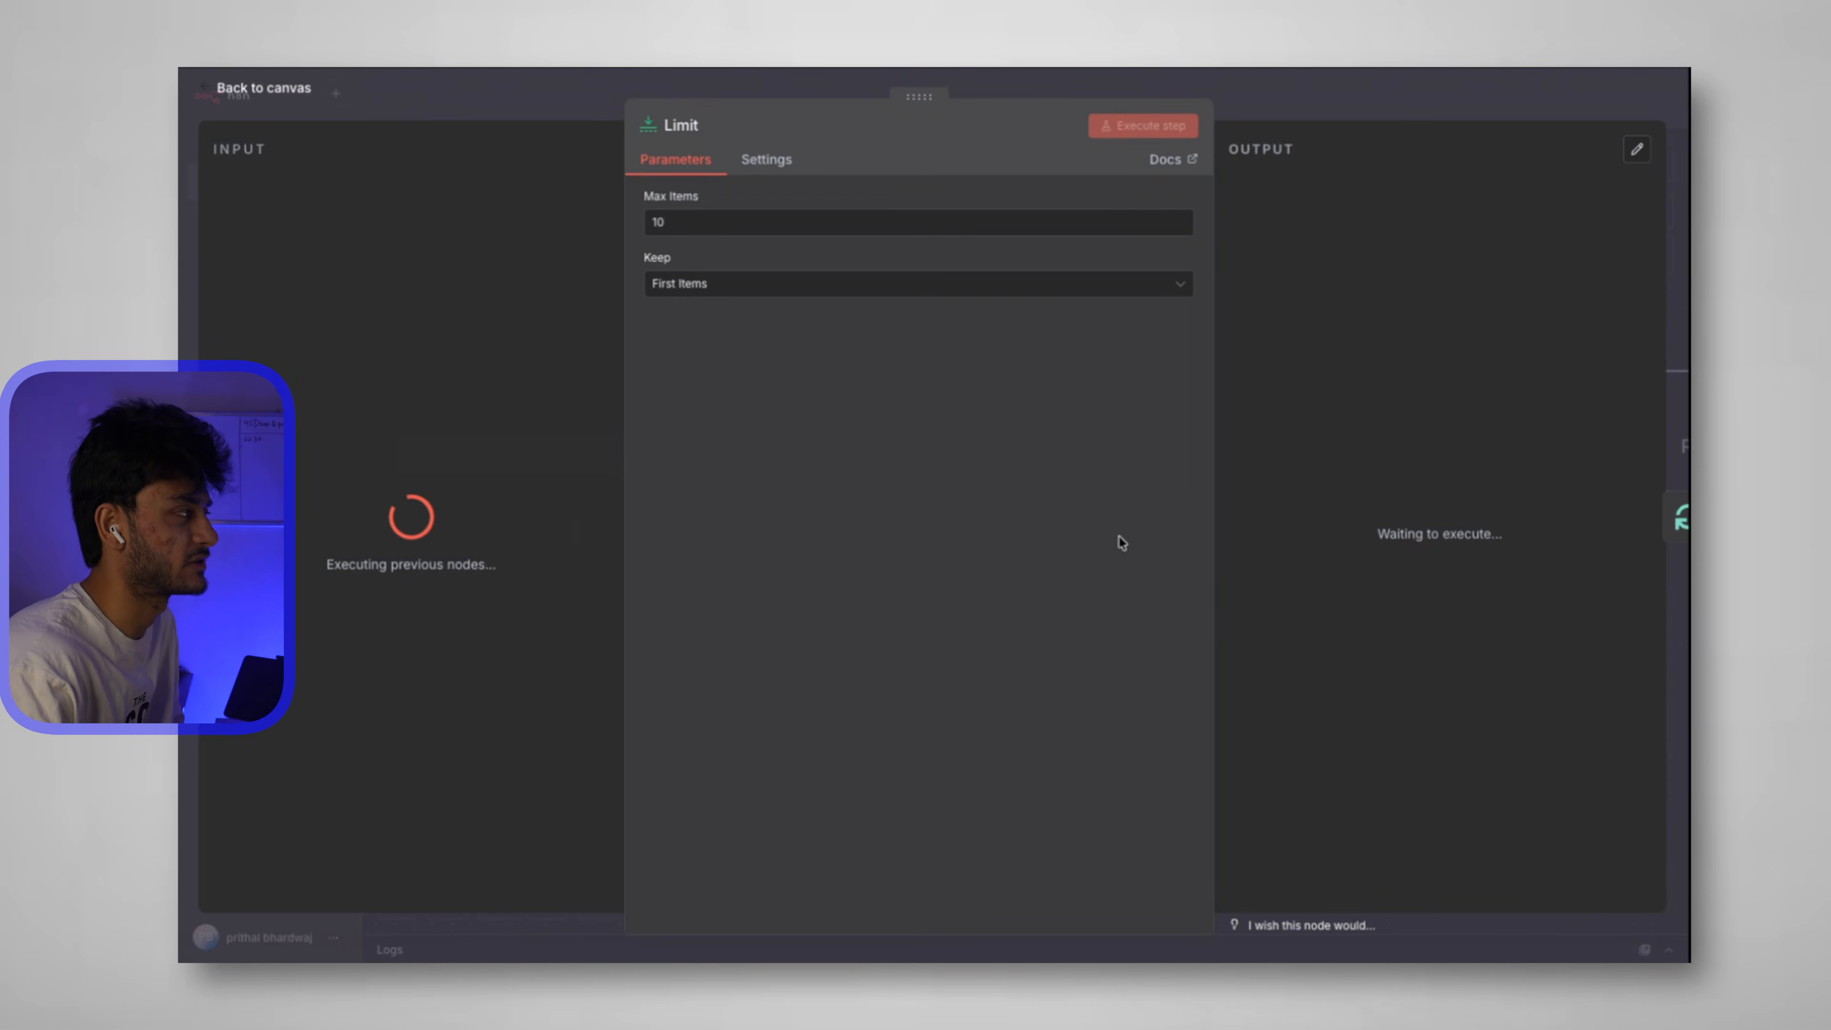
{"action": "left_click", "coordinate": [679, 225]}
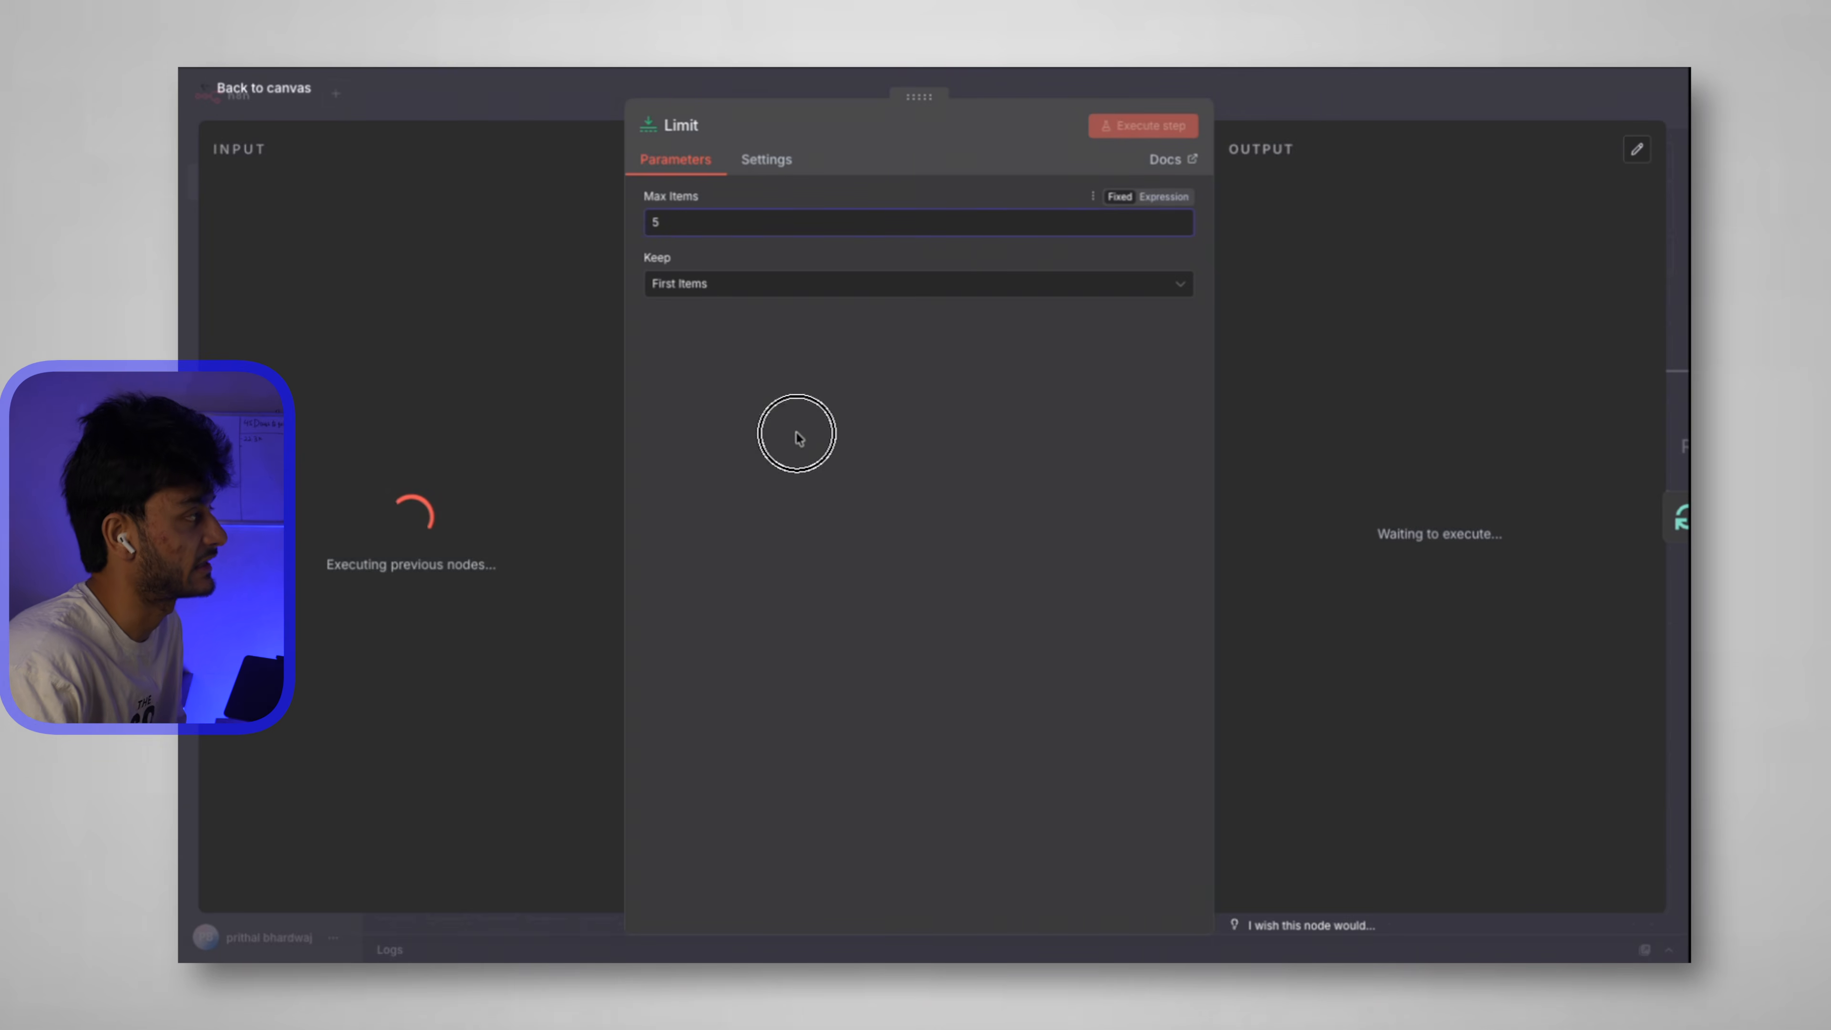
{"action": "left_click", "coordinate": [797, 433]}
{"action": "left_click", "coordinate": [252, 90]}
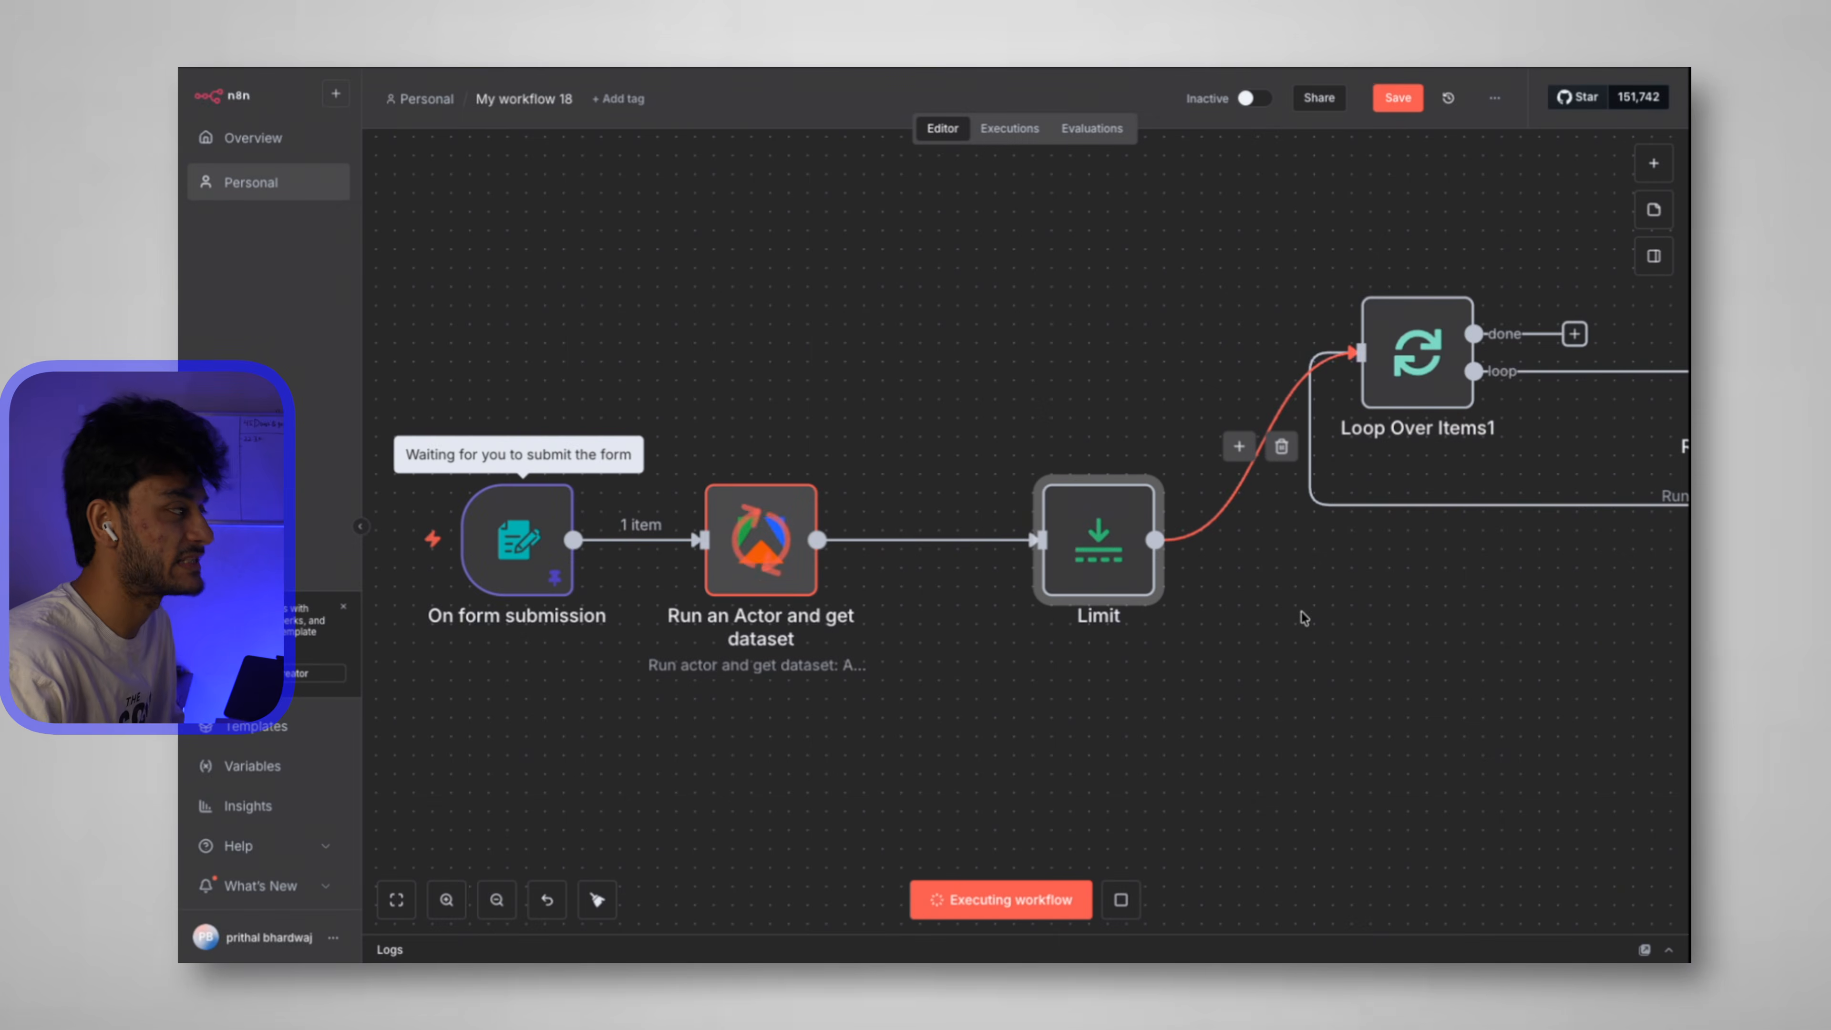
Look over the rest of the workflow, from Loop Over Items1 through the HTTP Request and Merge nodes to the Google Sheets node.
{"action": "scroll", "coordinate": [1302, 612], "scroll_direction": "right", "scroll_amount": 5}
{"action": "scroll", "coordinate": [1302, 612], "scroll_direction": "down", "scroll_amount": 5, "text": "ctrl"}
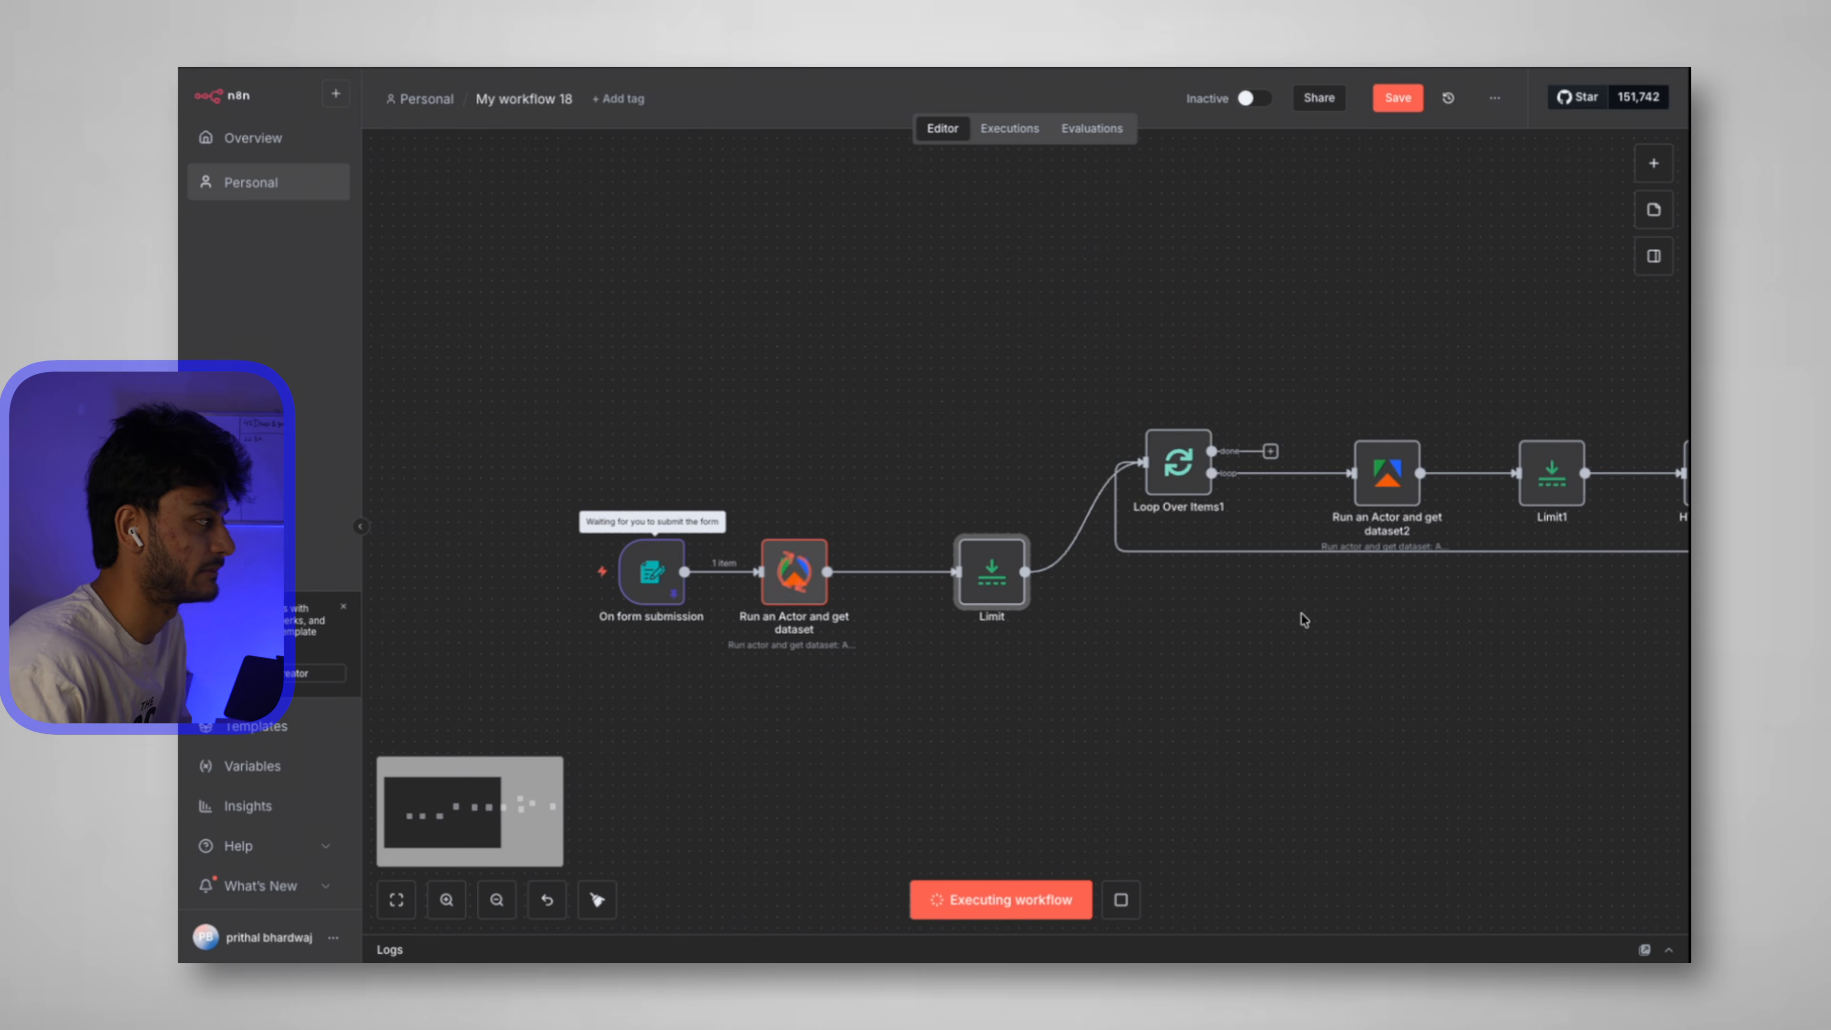
{"action": "scroll", "coordinate": [1236, 628], "scroll_direction": "right", "scroll_amount": 5}
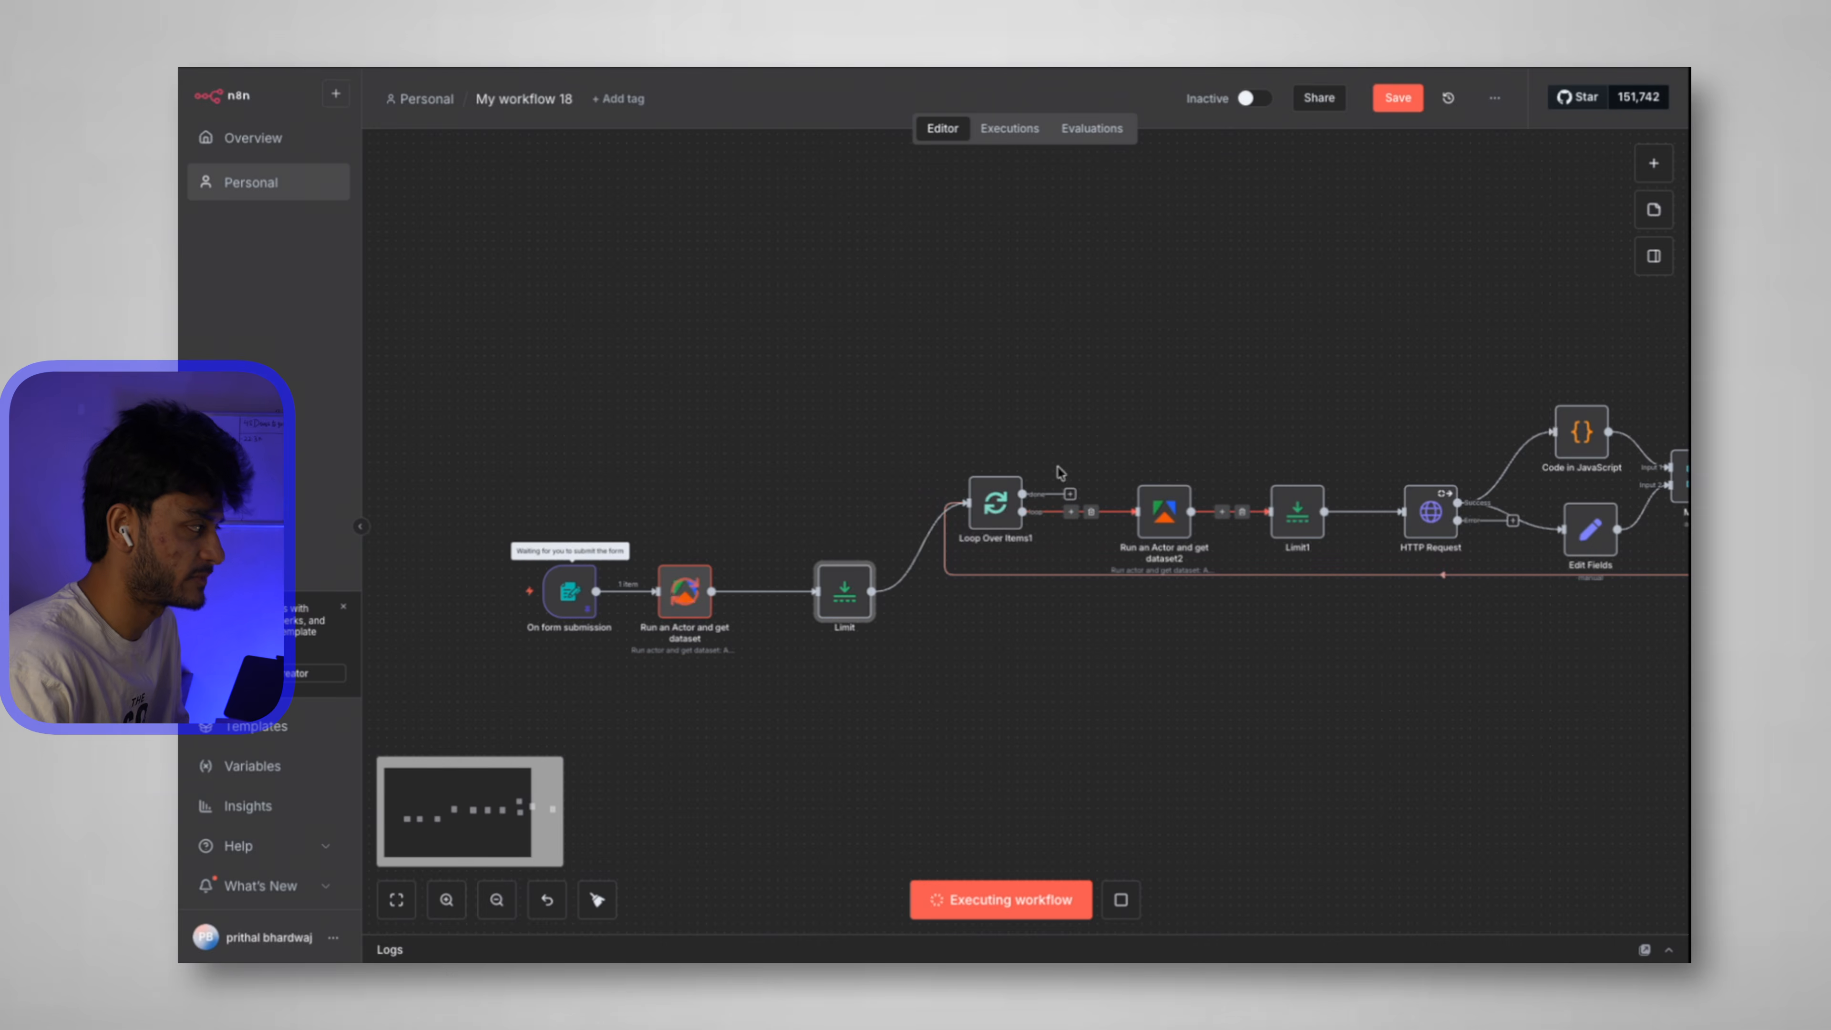
{"action": "scroll", "coordinate": [1057, 467], "scroll_direction": "up", "scroll_amount": 3, "text": "ctrl"}
{"action": "scroll", "coordinate": [1057, 469], "scroll_direction": "down", "scroll_amount": 3, "text": "ctrl"}
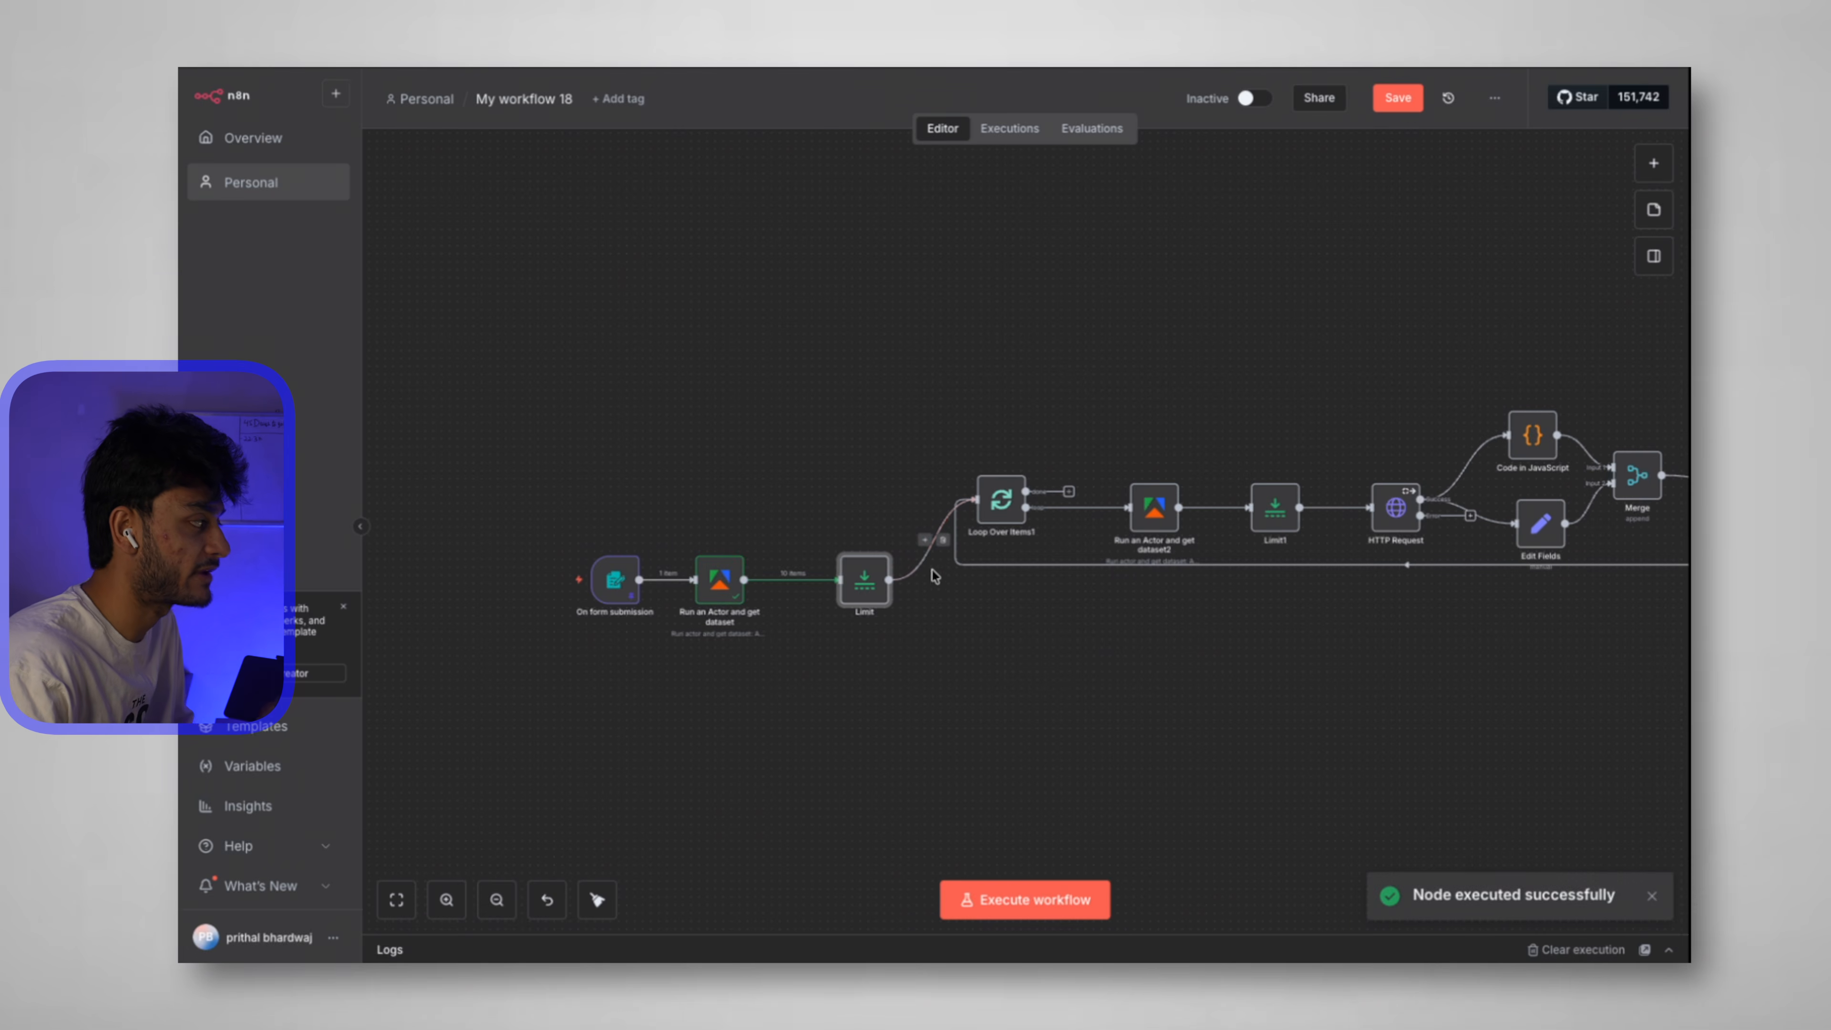
{"action": "scroll", "coordinate": [936, 579], "scroll_direction": "right", "scroll_amount": 2}
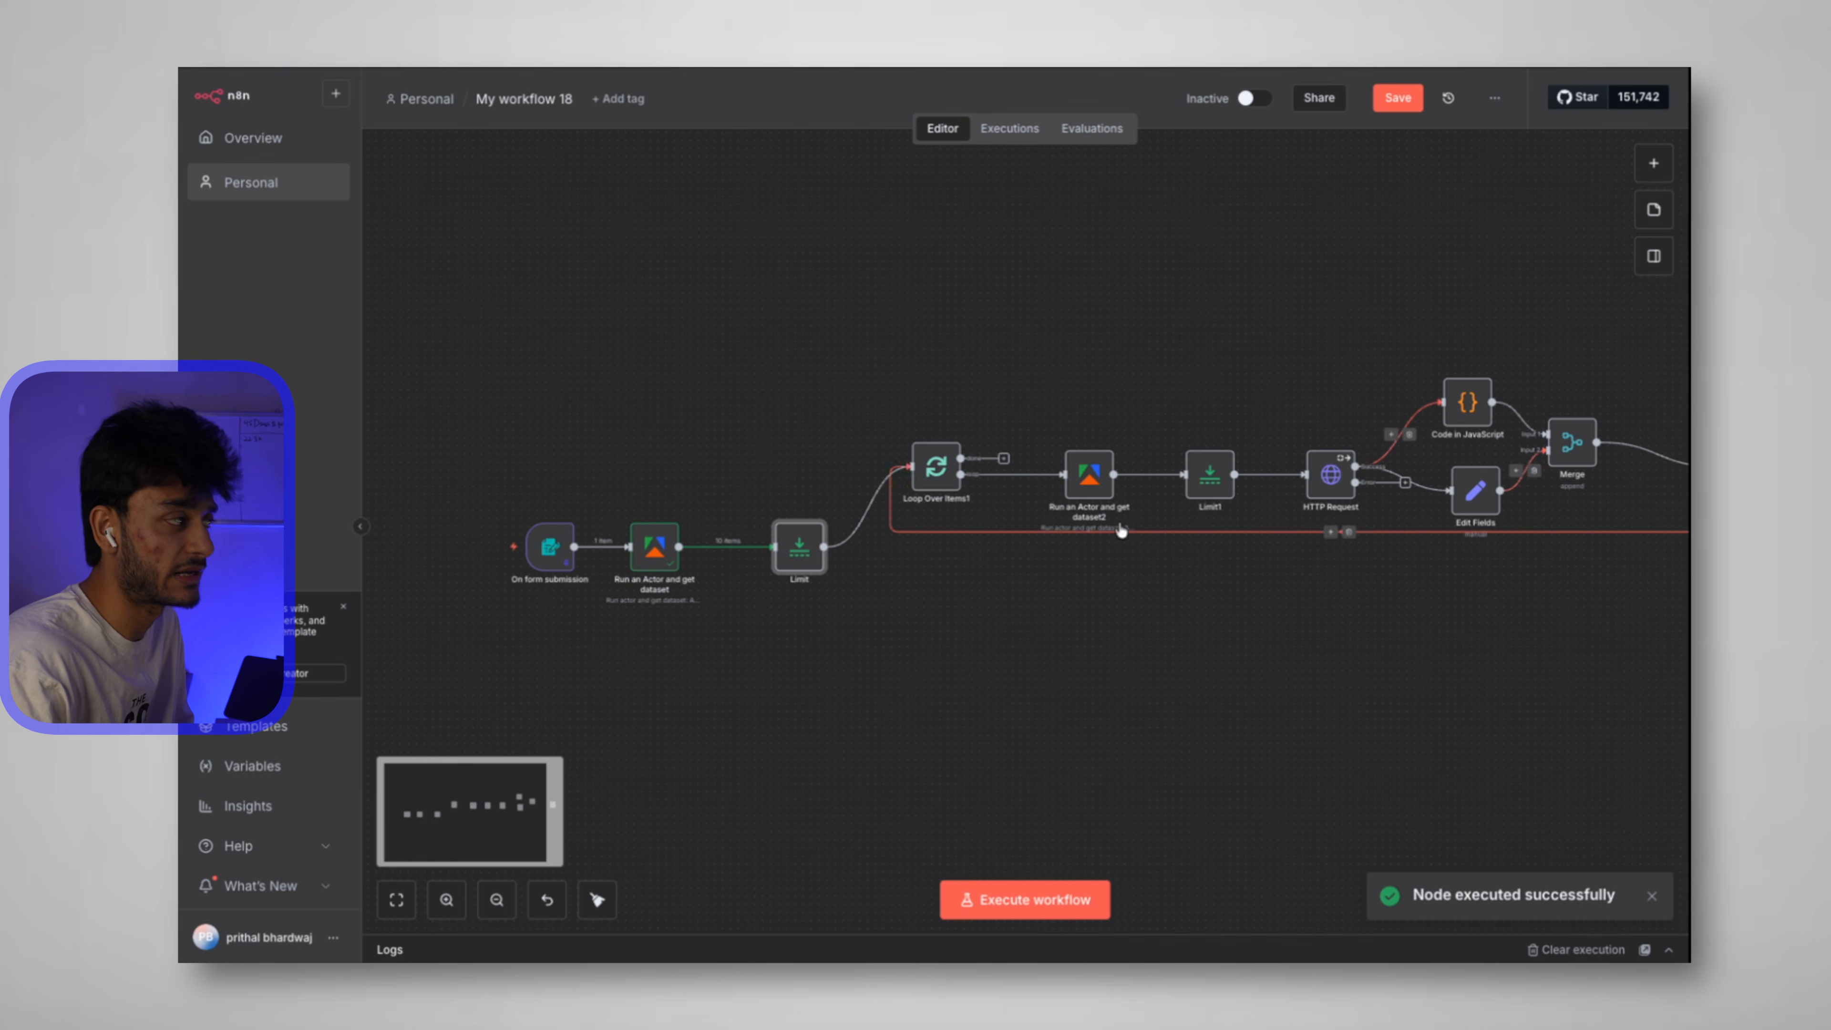
{"action": "scroll", "coordinate": [1468, 452], "scroll_direction": "right", "scroll_amount": 3}
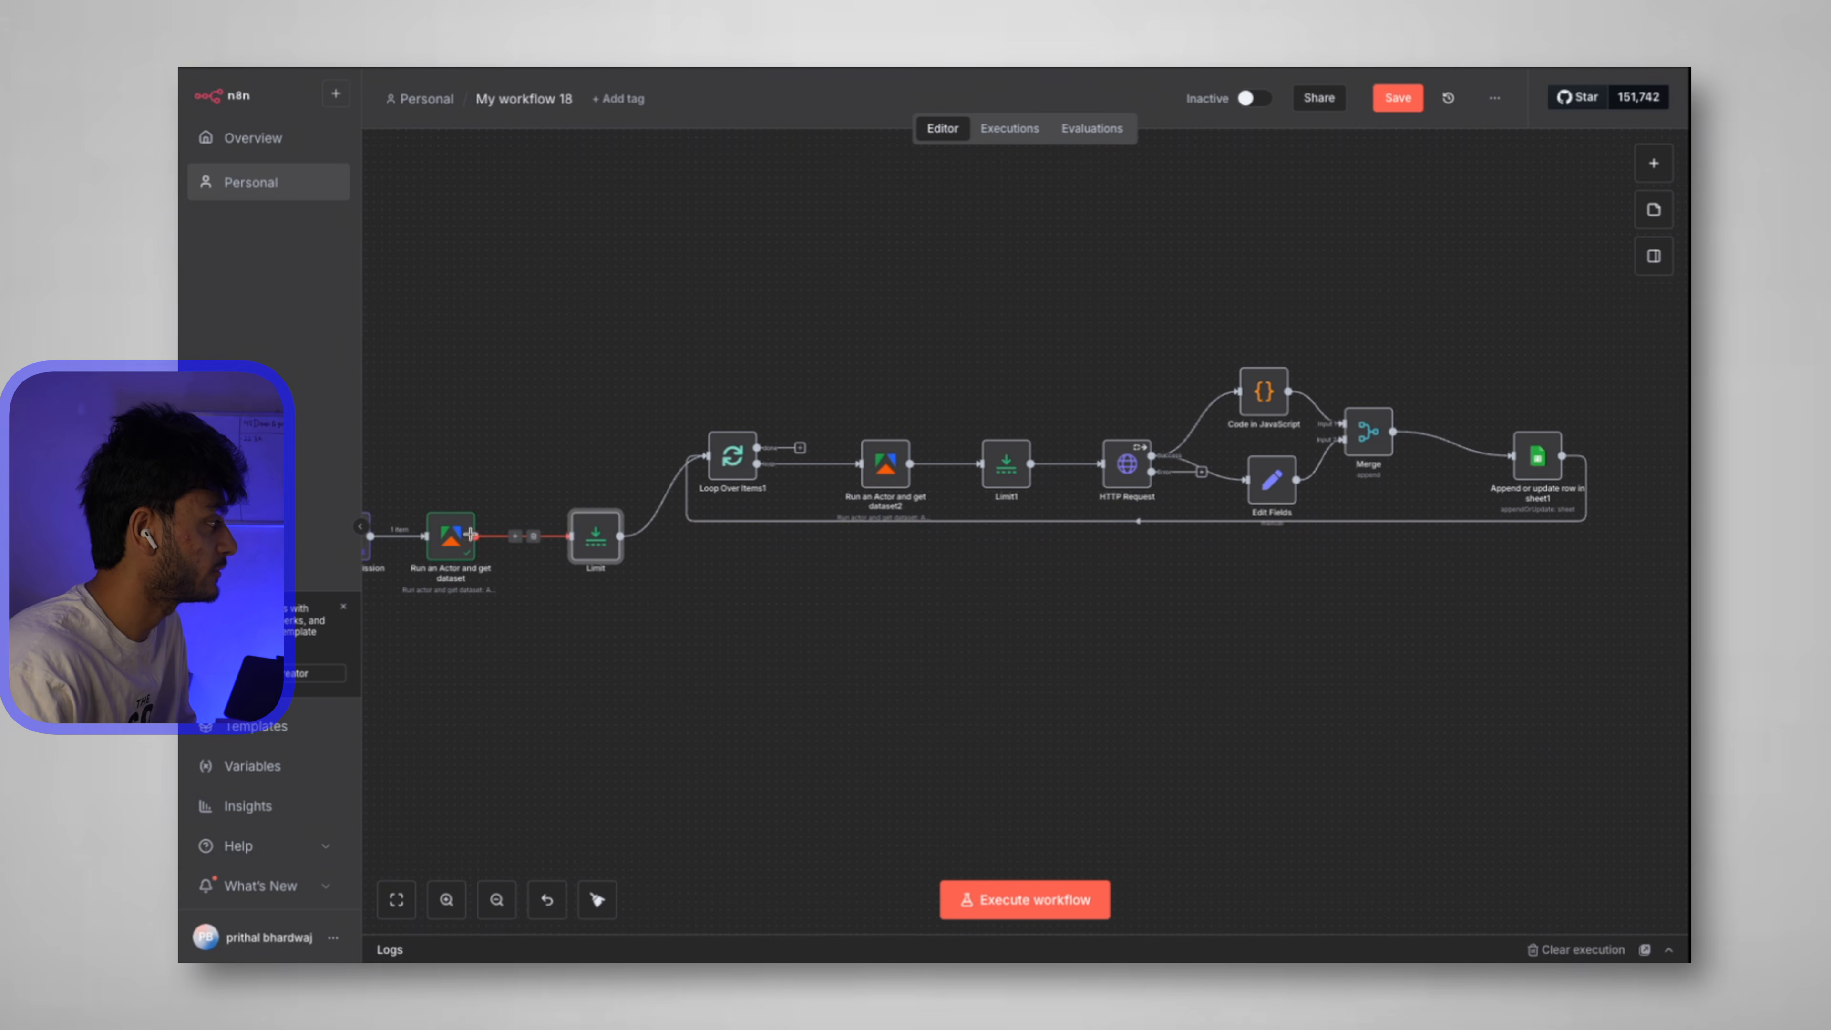
Review the job fields output by the first actor node, including title, postedTime, description and contractType, and close the node.
{"action": "double_click", "coordinate": [454, 537]}
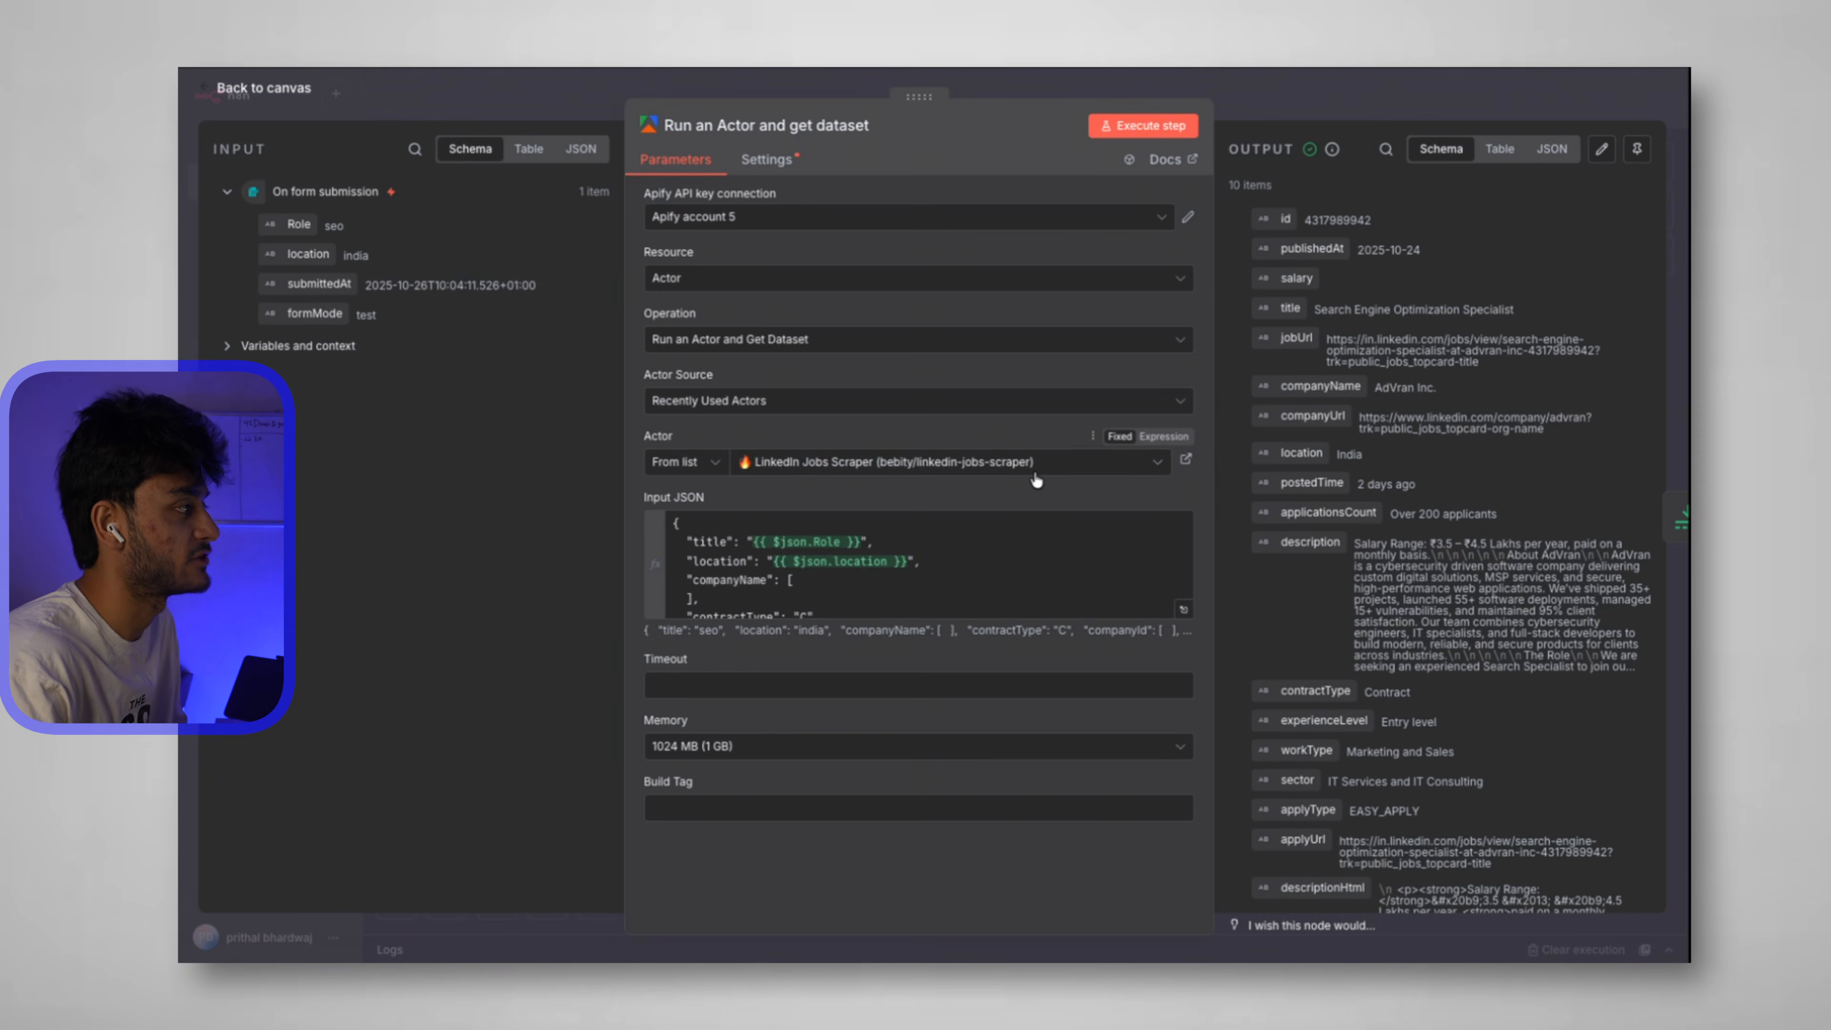
{"action": "scroll", "coordinate": [1459, 413], "scroll_direction": "down", "scroll_amount": 6}
{"action": "scroll", "coordinate": [1337, 276], "scroll_direction": "up", "scroll_amount": 6}
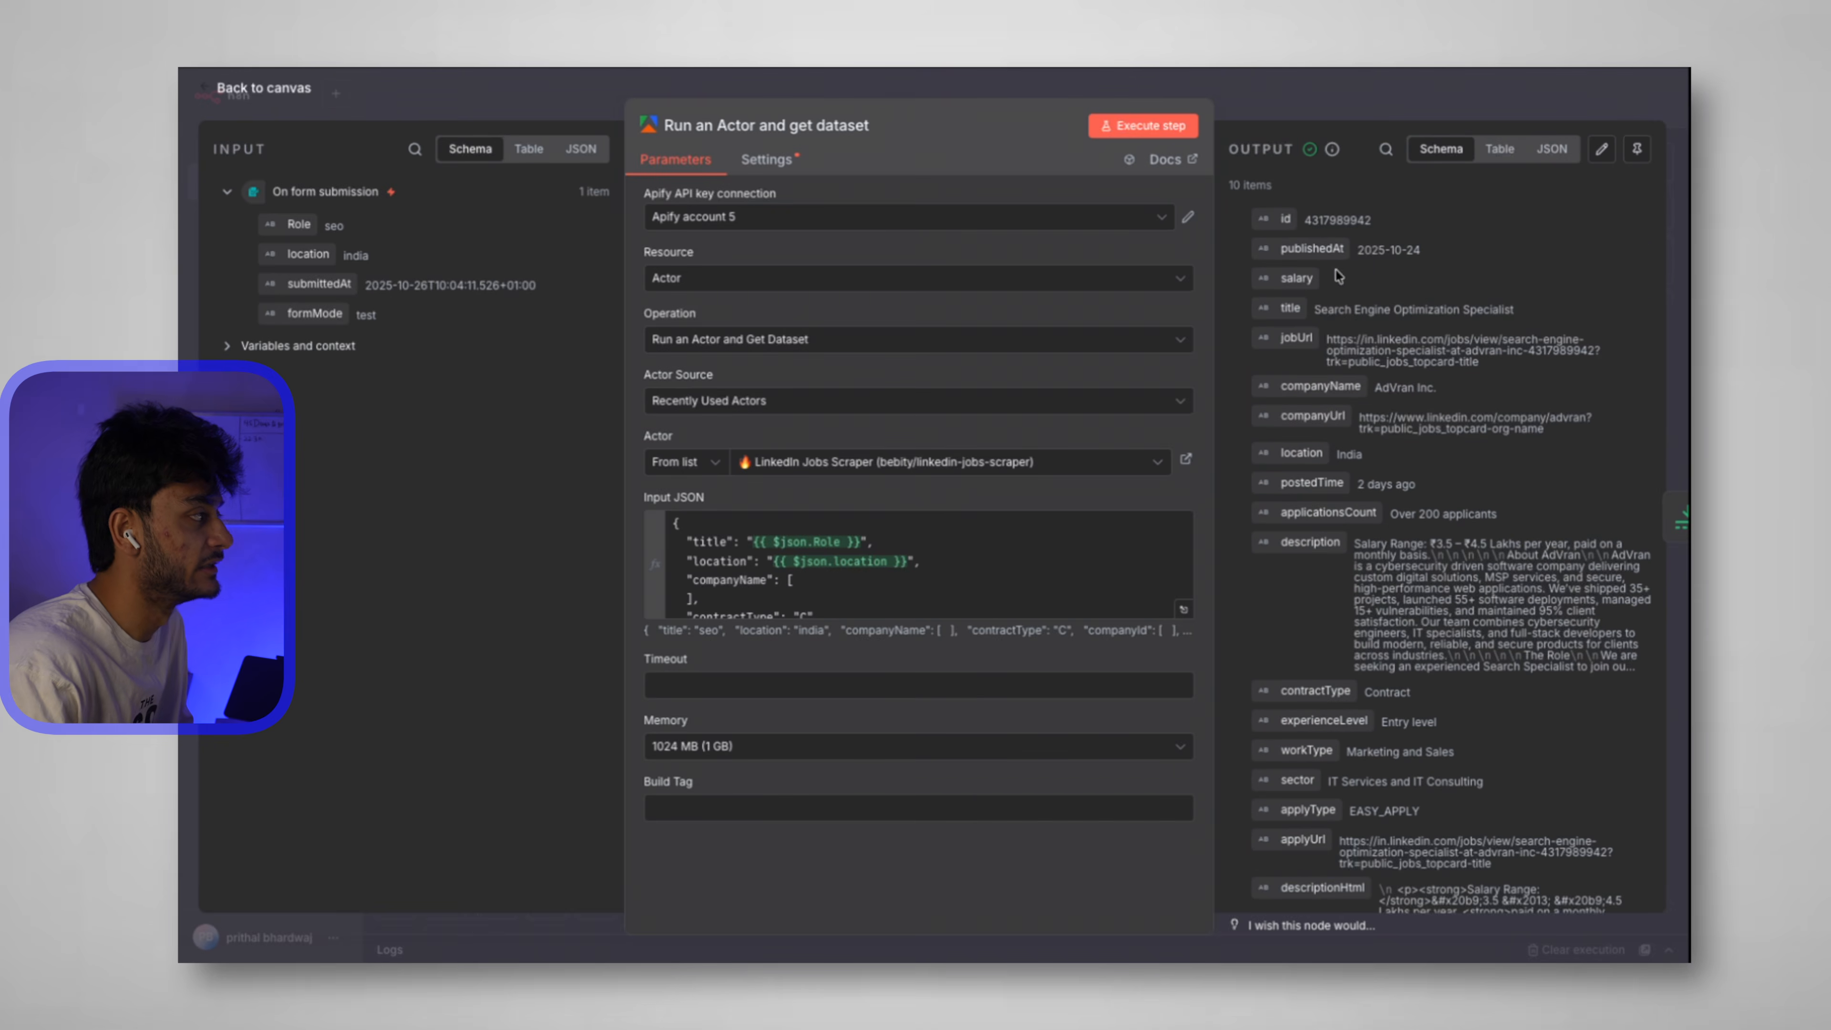
{"action": "left_click_drag", "start_coordinate": [1313, 309], "coordinate": [1558, 314]}
{"action": "left_click_drag", "start_coordinate": [1353, 485], "coordinate": [1562, 518]}
{"action": "scroll", "coordinate": [1478, 505], "scroll_direction": "down", "scroll_amount": 1}
{"action": "left_click_drag", "start_coordinate": [1389, 496], "coordinate": [1611, 597]}
{"action": "scroll", "coordinate": [1612, 597], "scroll_direction": "down", "scroll_amount": 2}
{"action": "left_click_drag", "start_coordinate": [1363, 532], "coordinate": [1456, 533]}
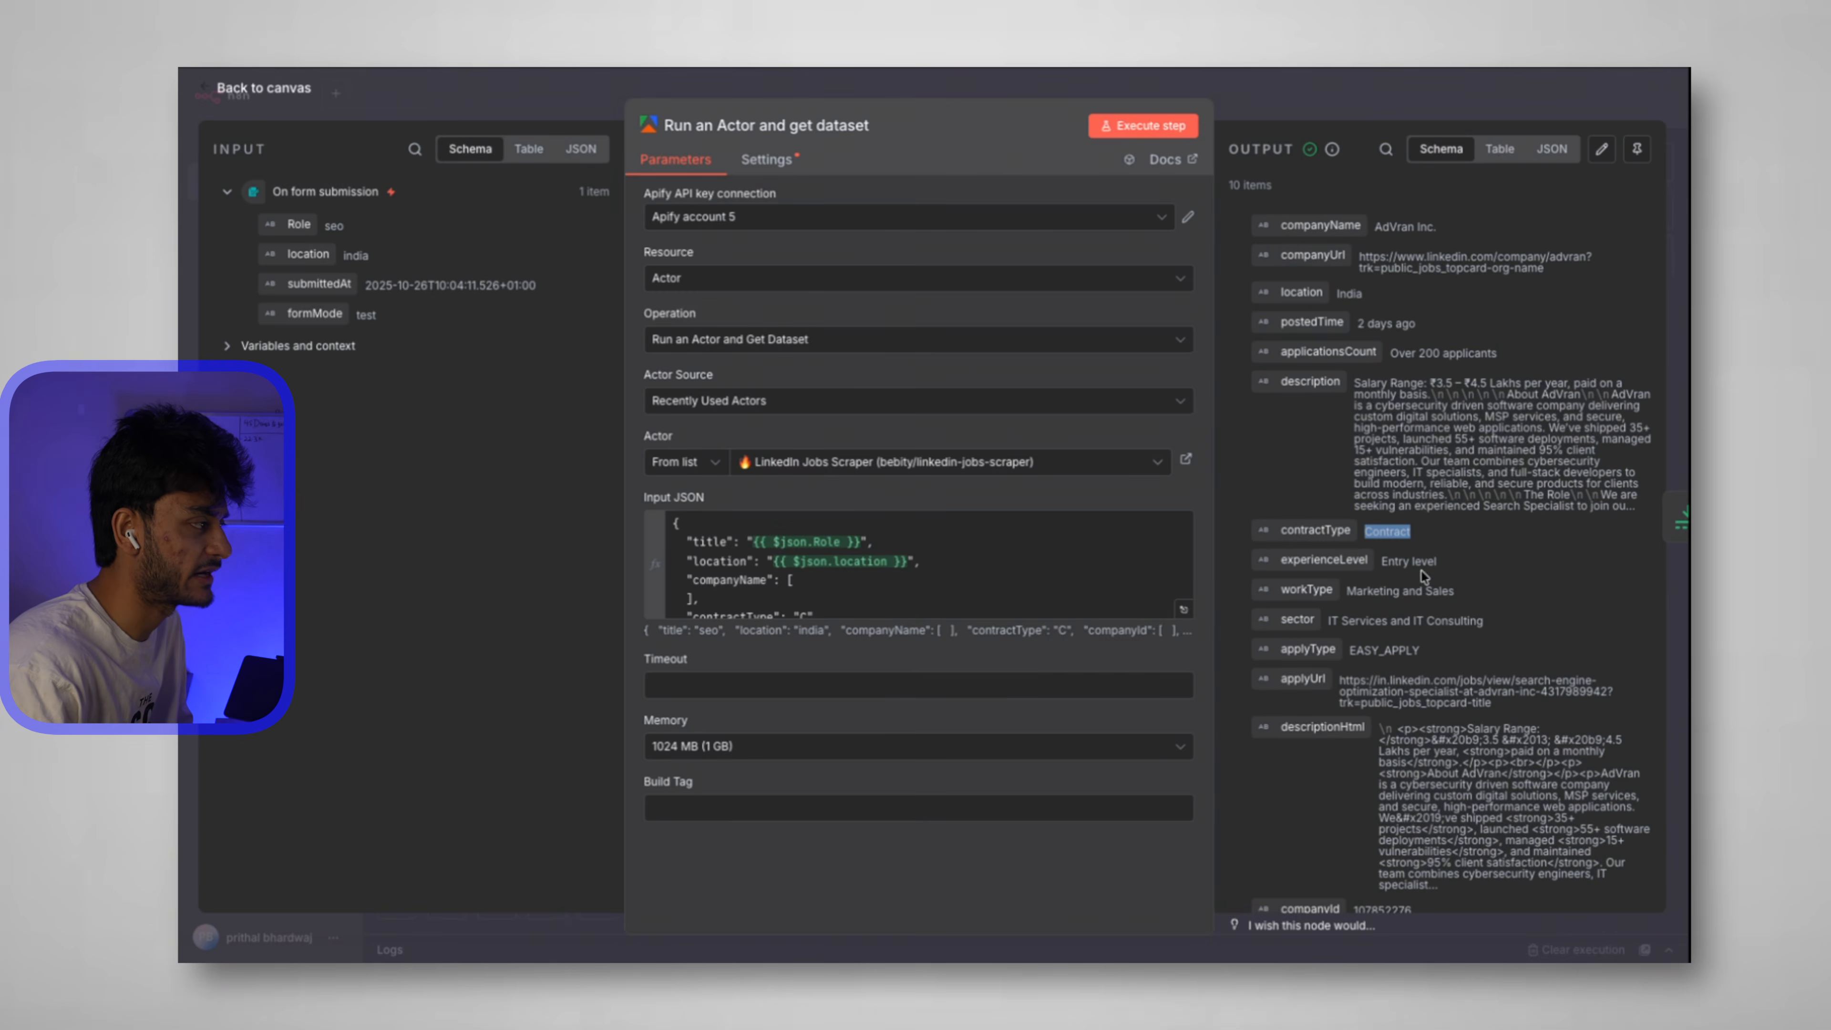
{"action": "scroll", "coordinate": [1424, 597], "scroll_direction": "down", "scroll_amount": 3}
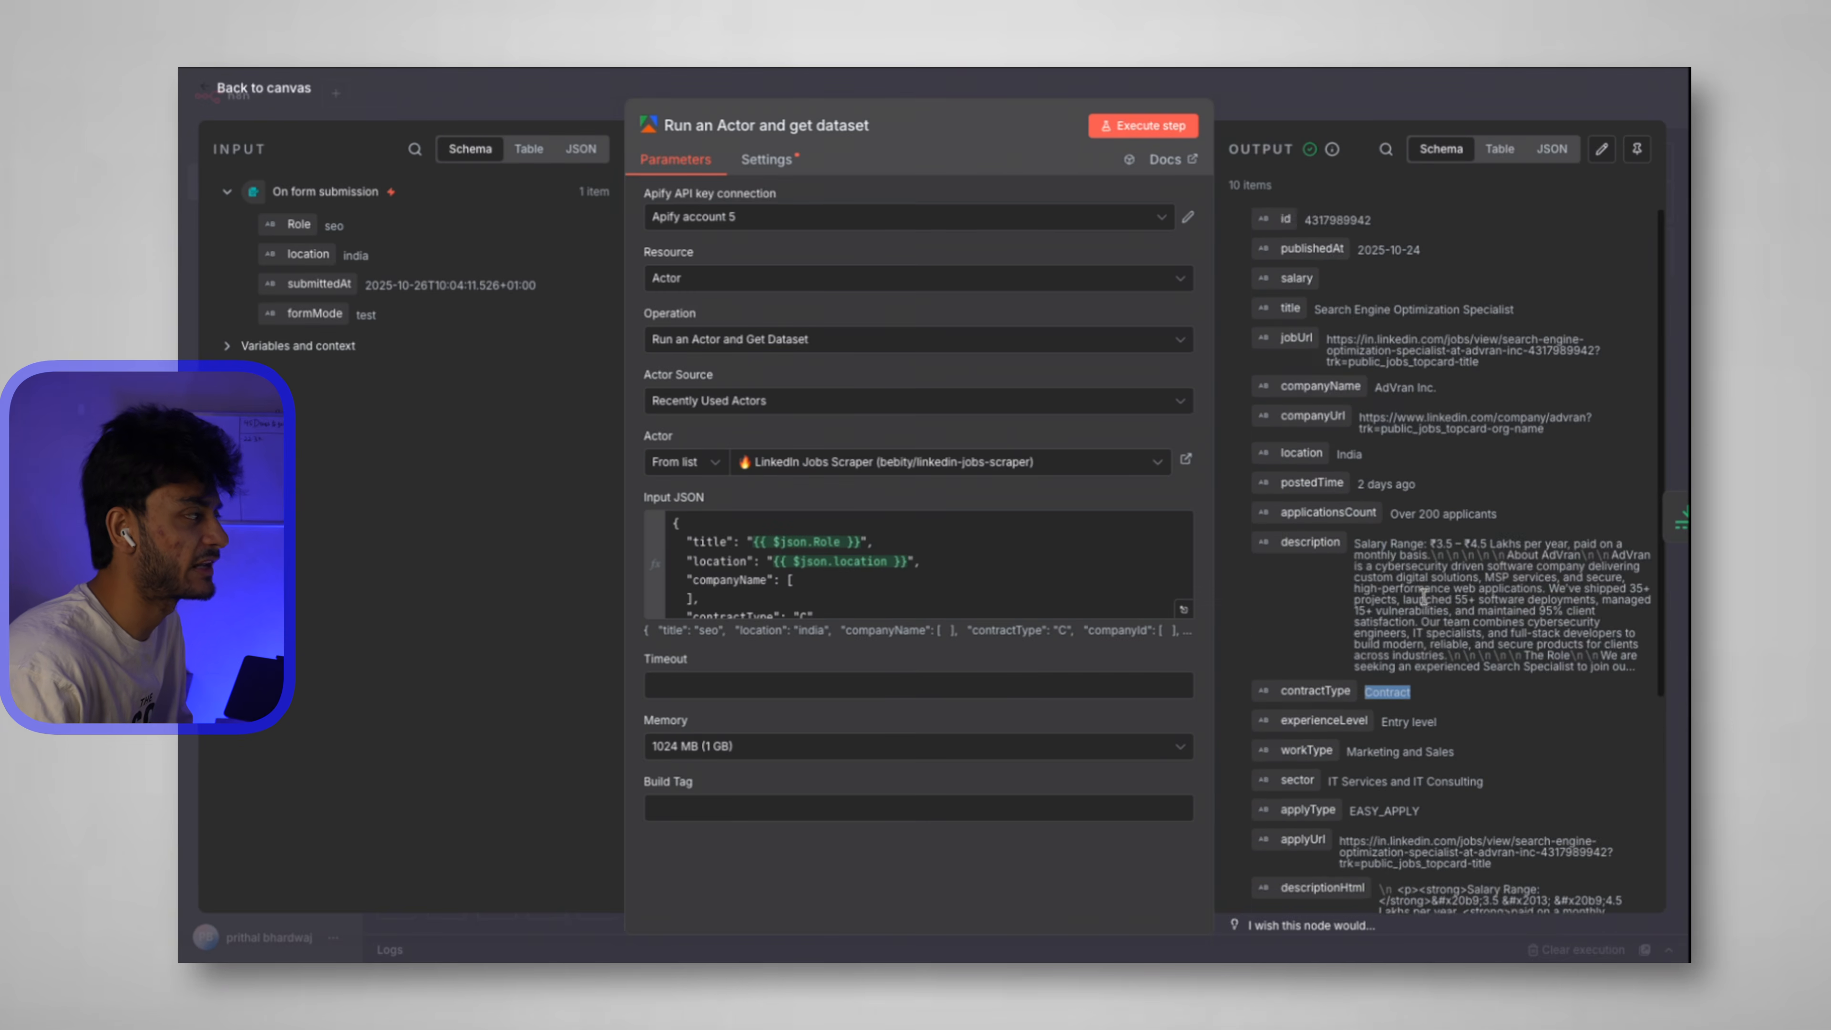
{"action": "scroll", "coordinate": [1312, 225], "scroll_direction": "up", "scroll_amount": 6}
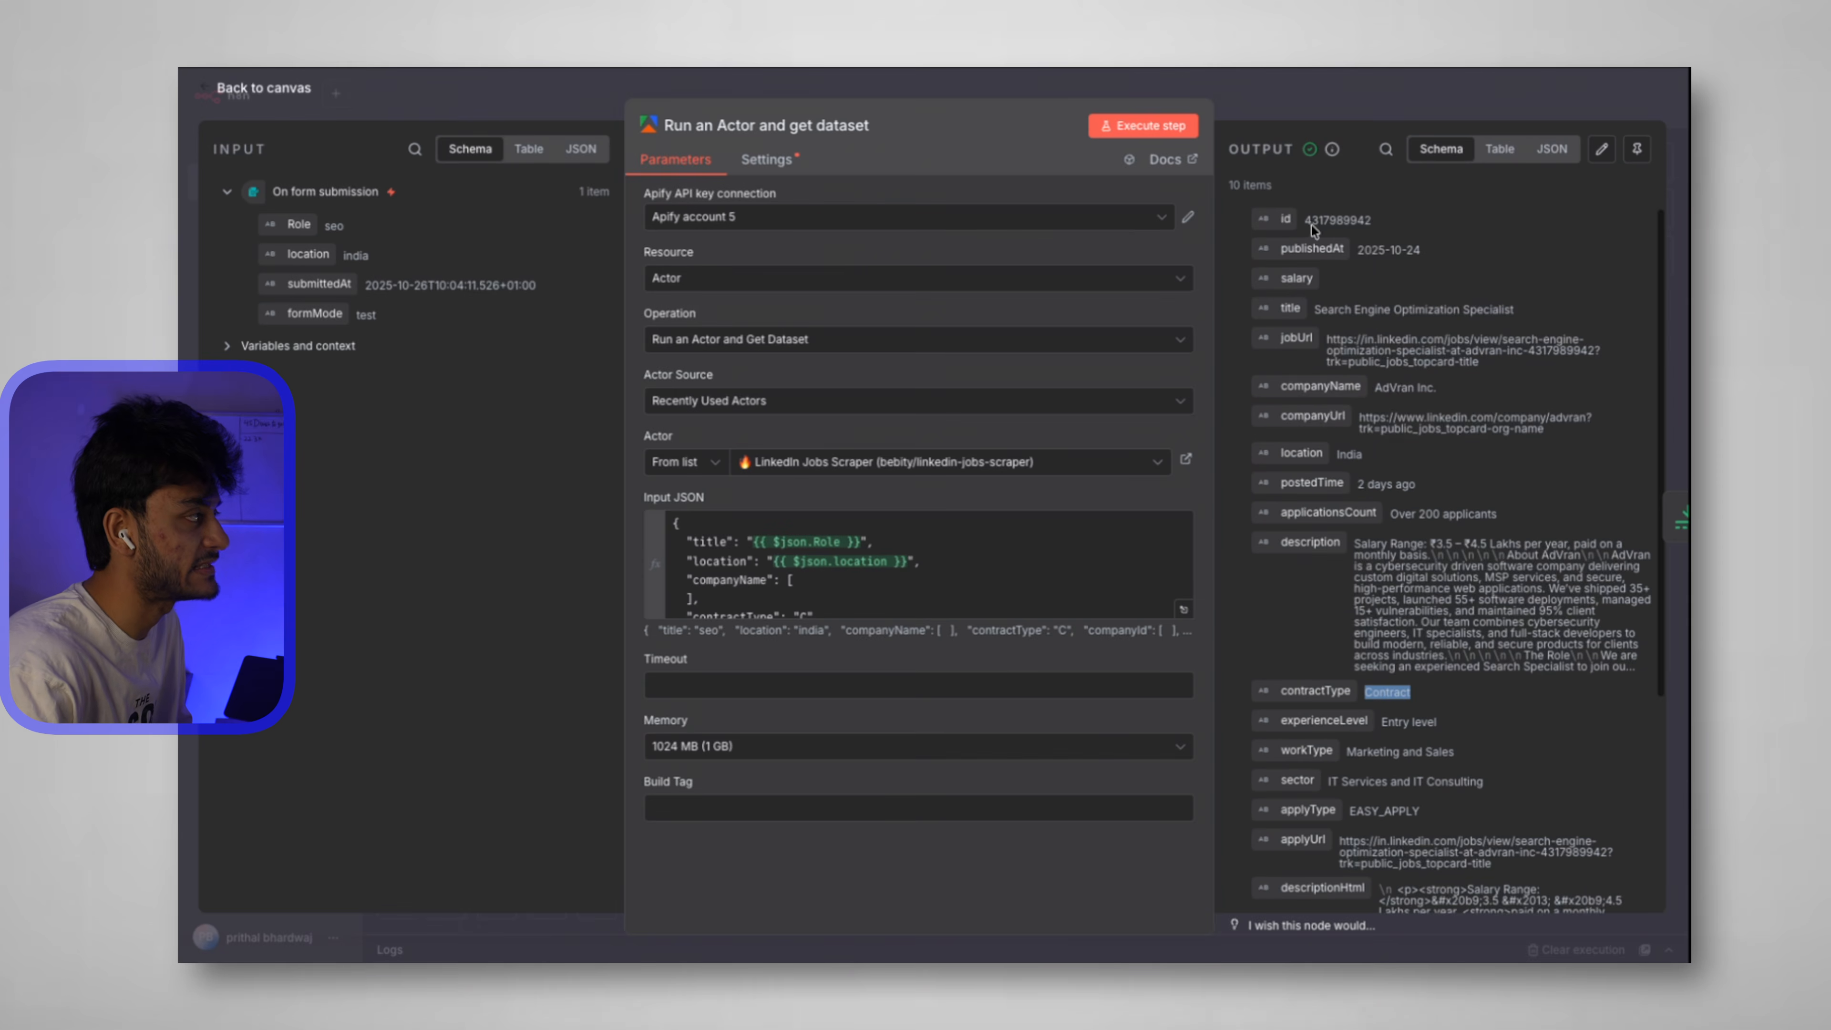
{"action": "left_click_drag", "start_coordinate": [1287, 185], "coordinate": [1229, 184]}
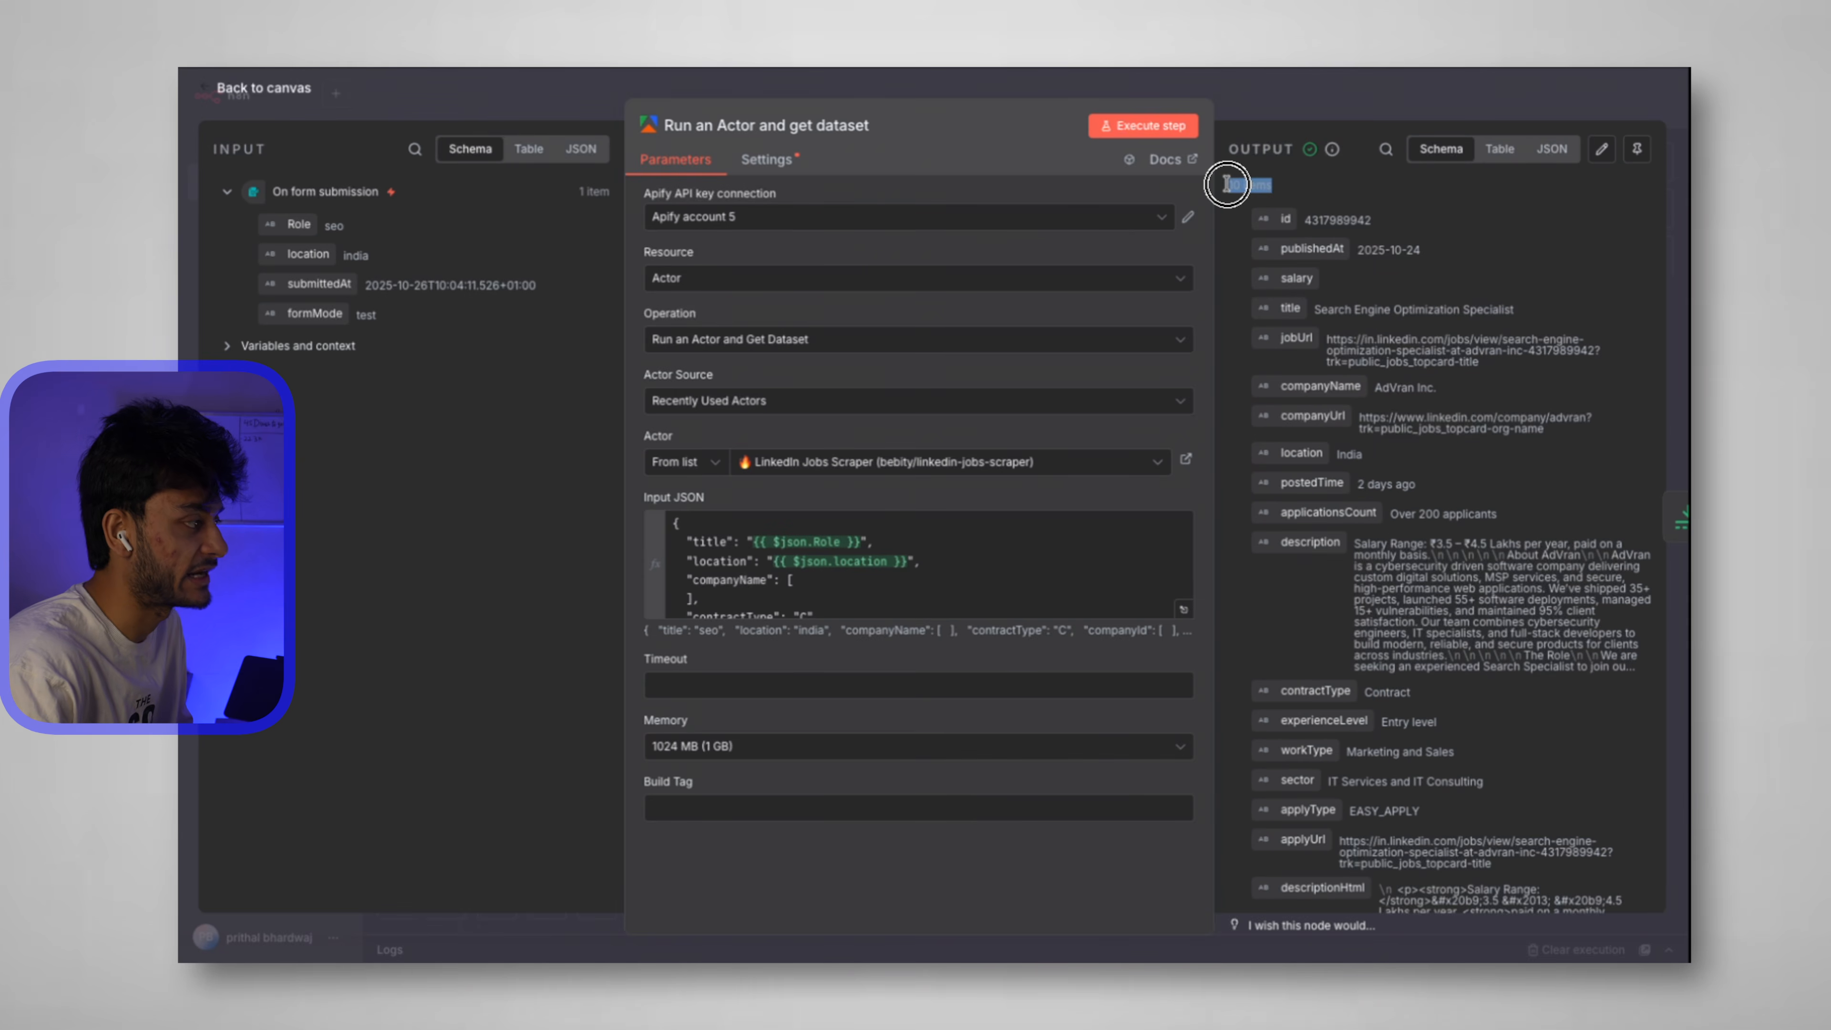
{"action": "key", "text": "Escape"}
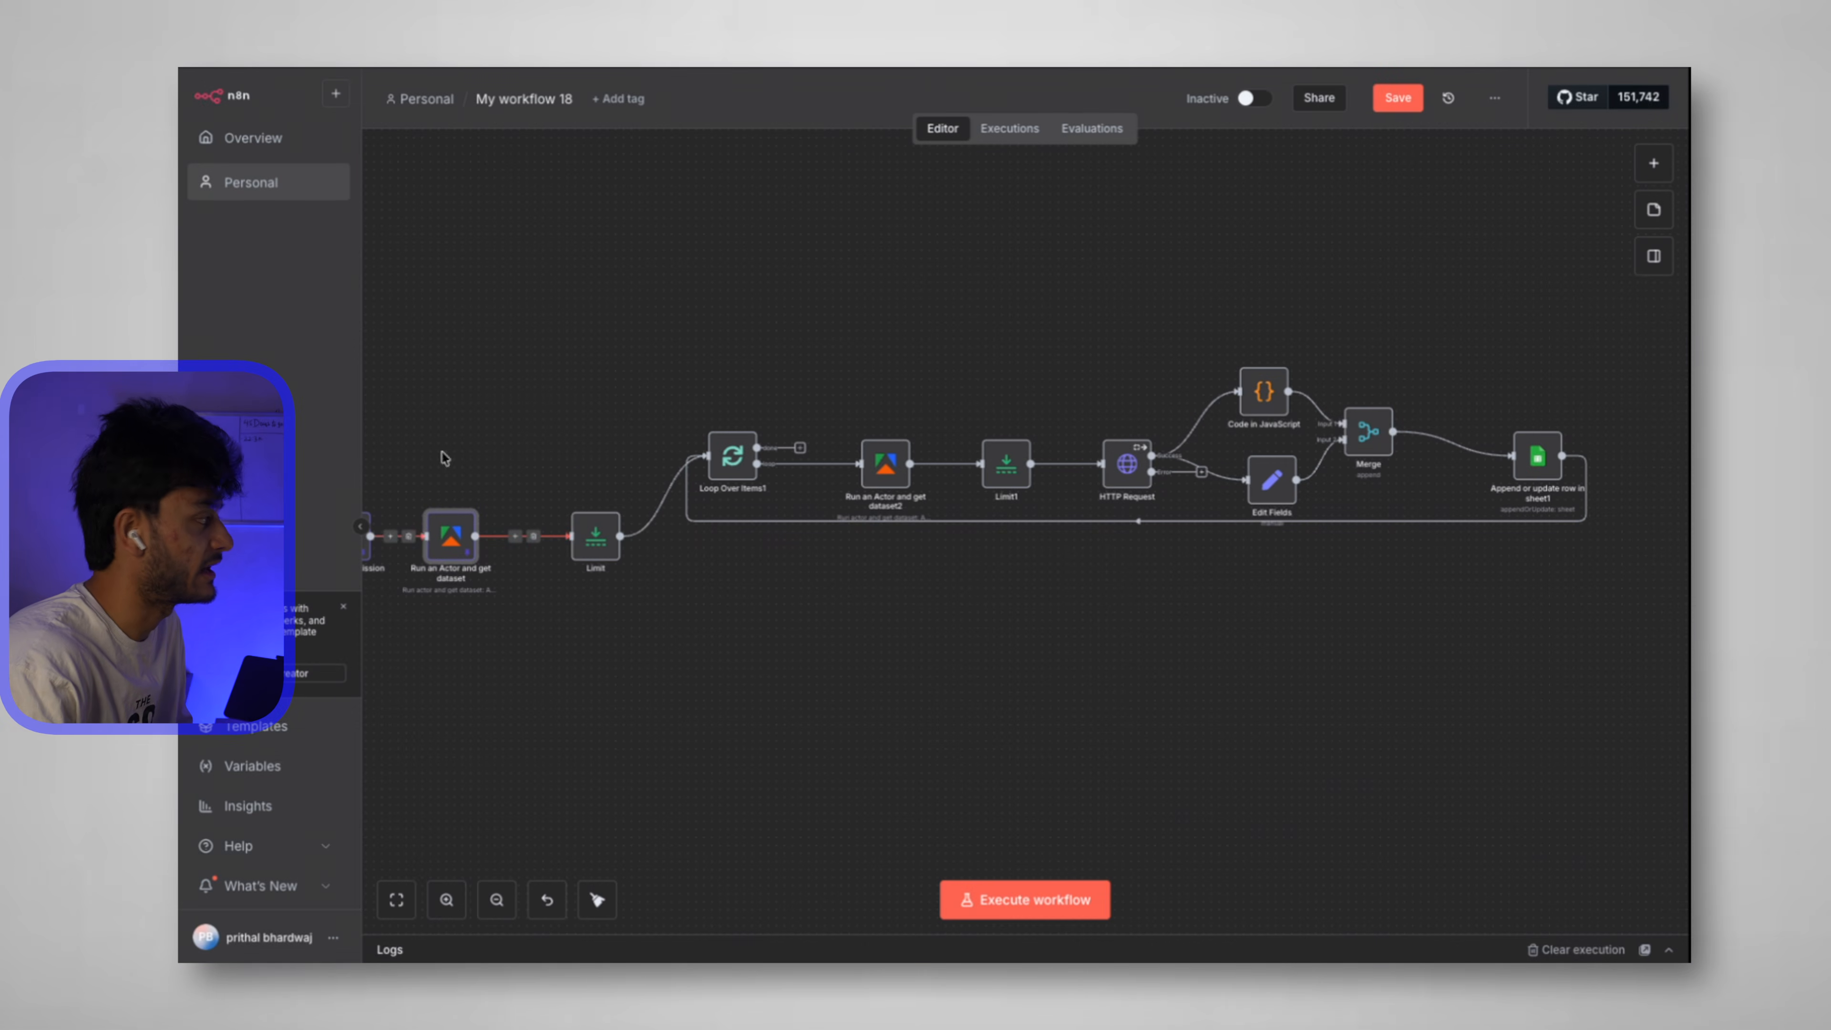
Execute the Limit node, pinning the outputs of both the first actor node and the Limit node.
{"action": "left_click", "coordinate": [574, 499]}
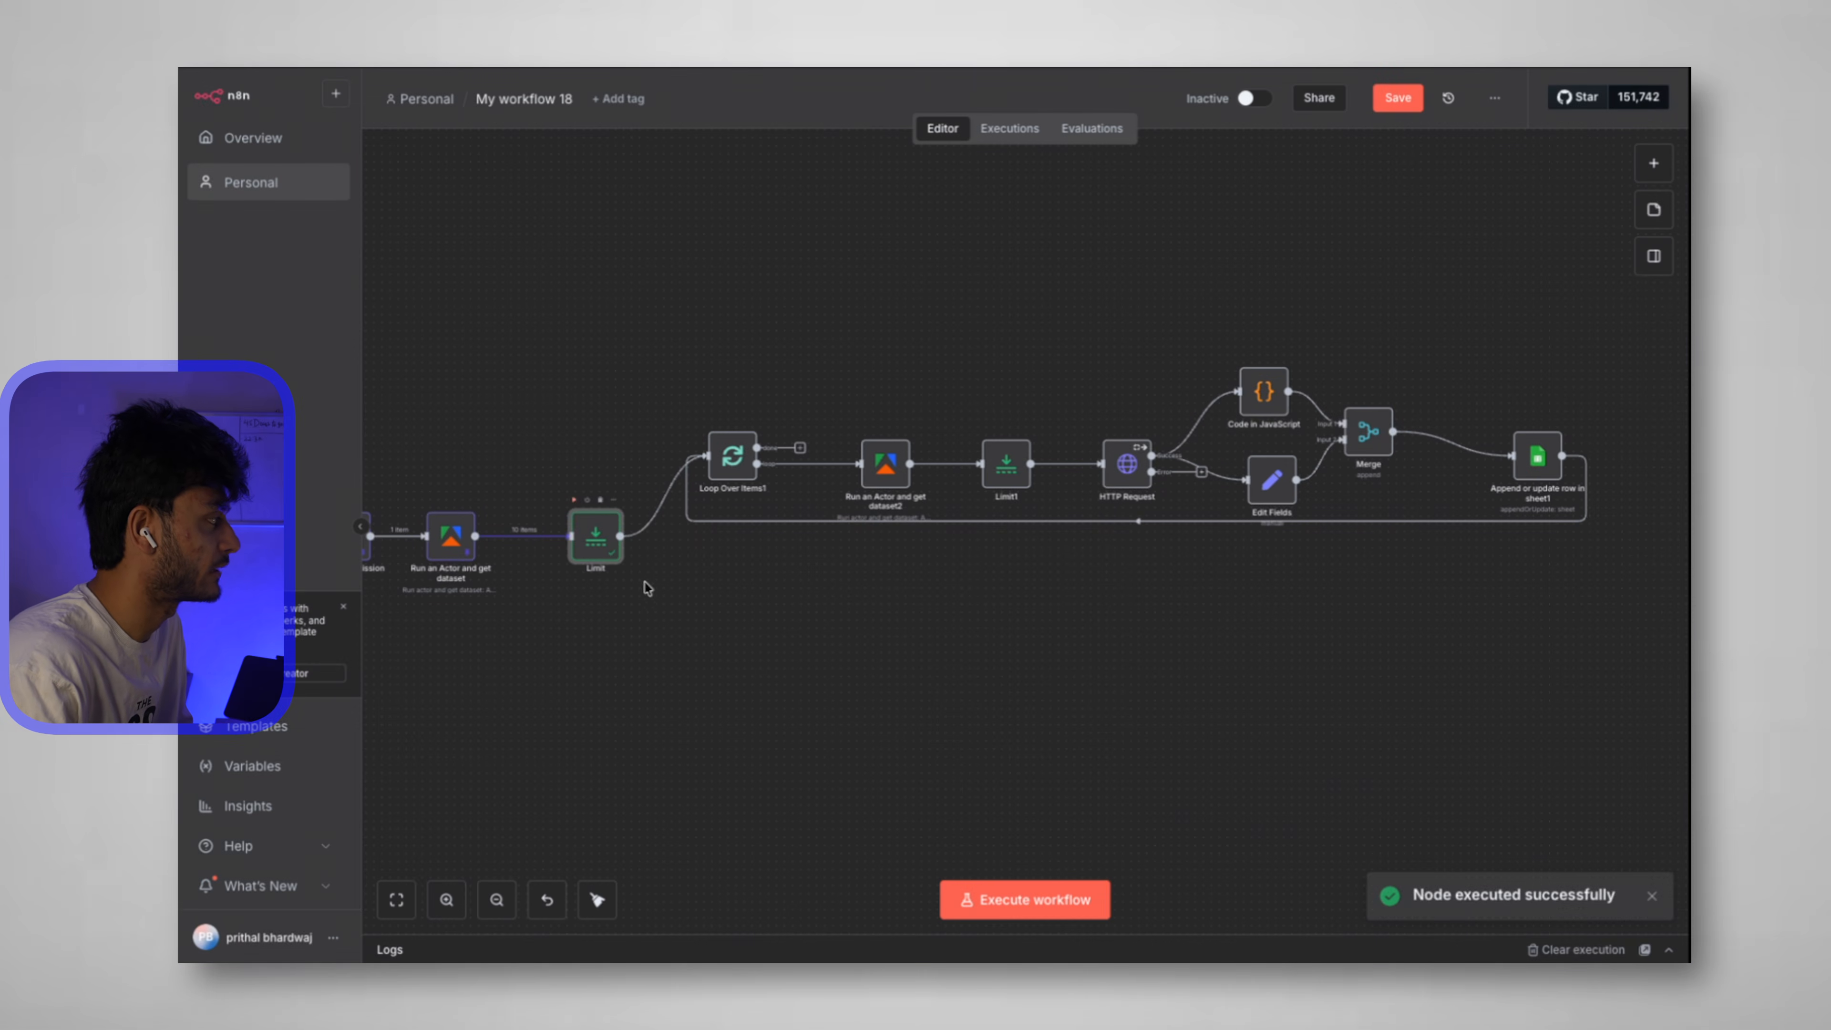
{"action": "scroll", "coordinate": [483, 561], "scroll_direction": "up", "scroll_amount": 5}
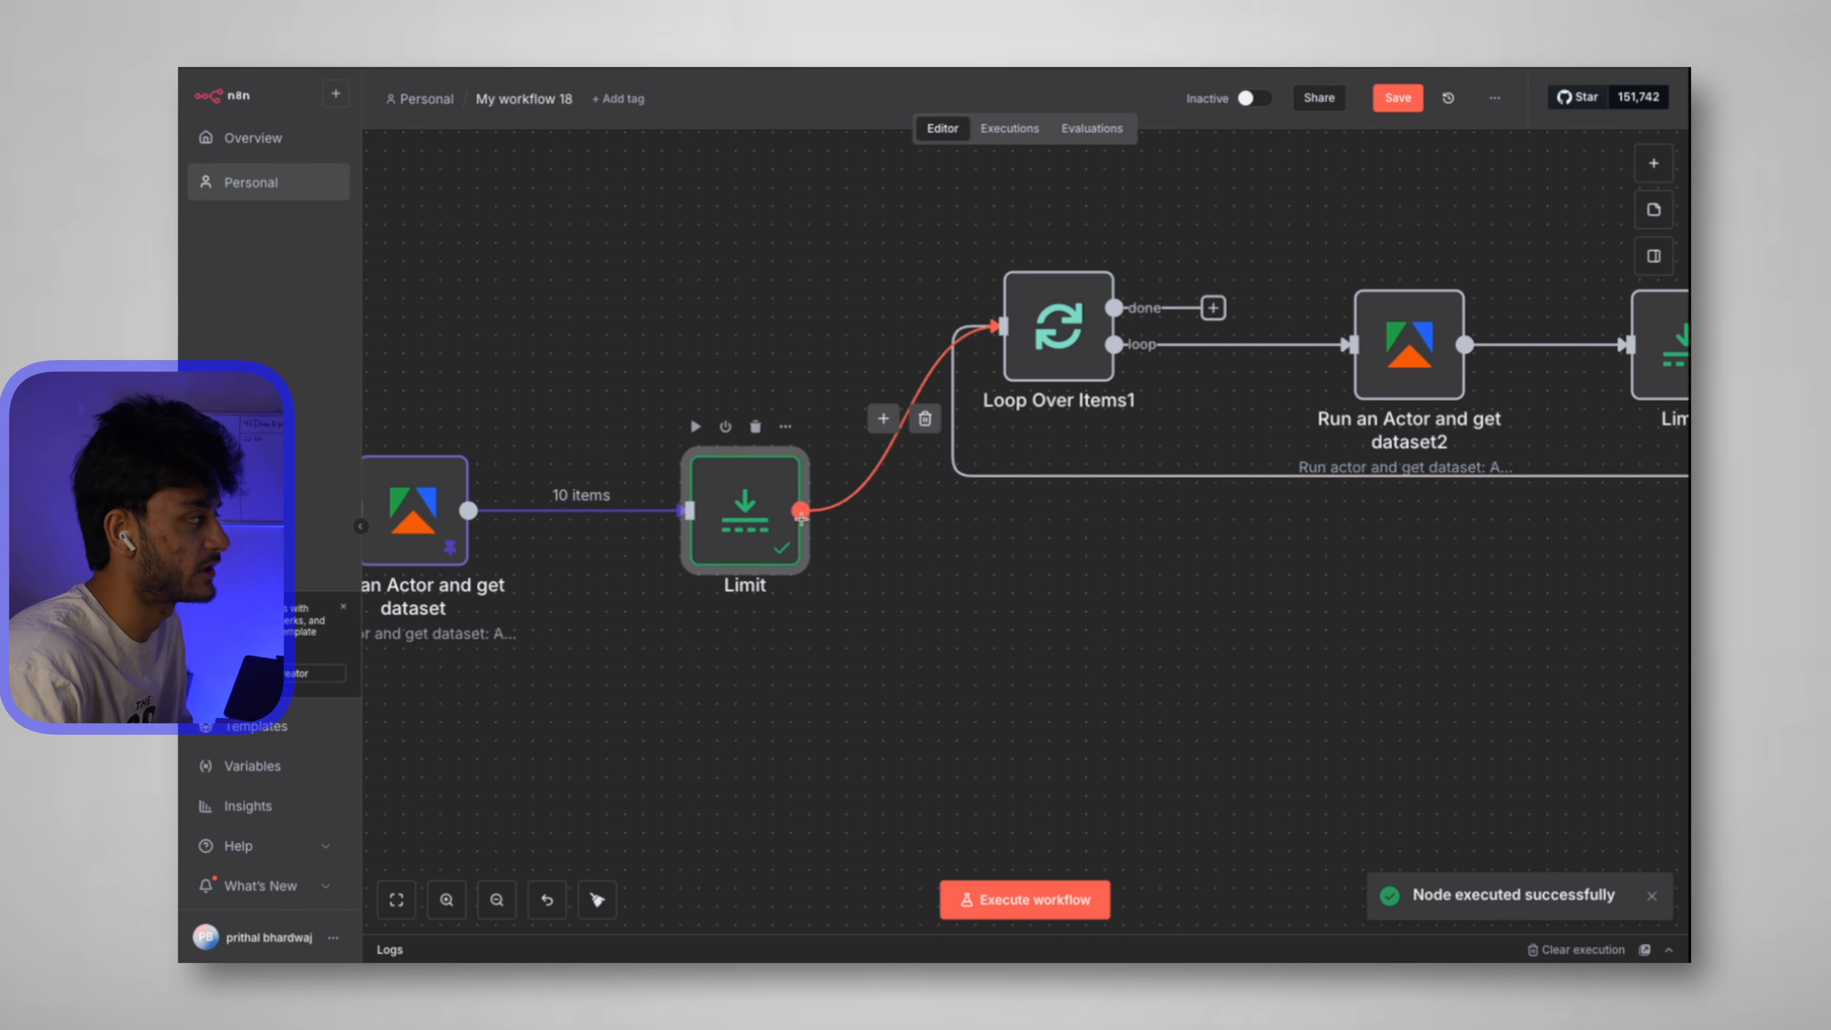
Move the Run an Actor and get dataset2 node slightly higher on the canvas, above the loop output of Loop Over Items1.
{"action": "scroll", "coordinate": [951, 580], "scroll_direction": "right", "scroll_amount": 2}
{"action": "scroll", "coordinate": [951, 581], "scroll_direction": "down", "scroll_amount": 3}
{"action": "scroll", "coordinate": [1238, 496], "scroll_direction": "up", "scroll_amount": 5}
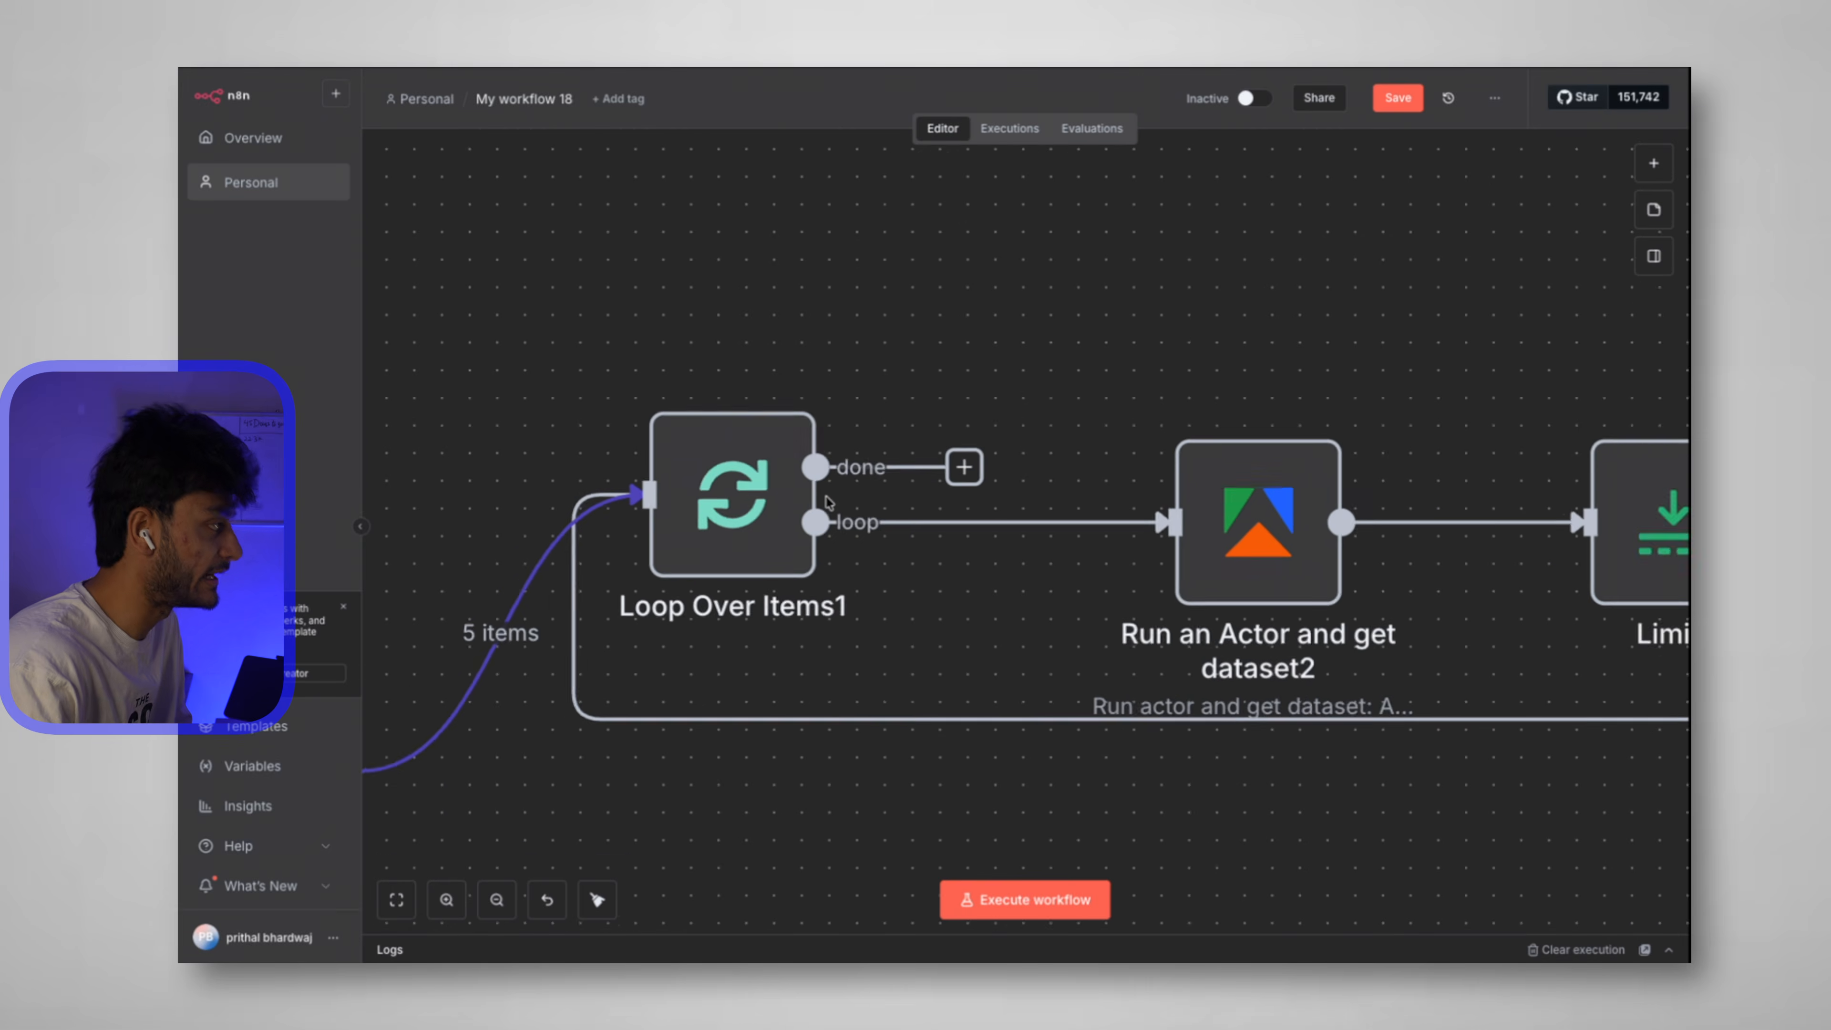
{"action": "left_click_drag", "start_coordinate": [1238, 496], "coordinate": [1266, 376]}
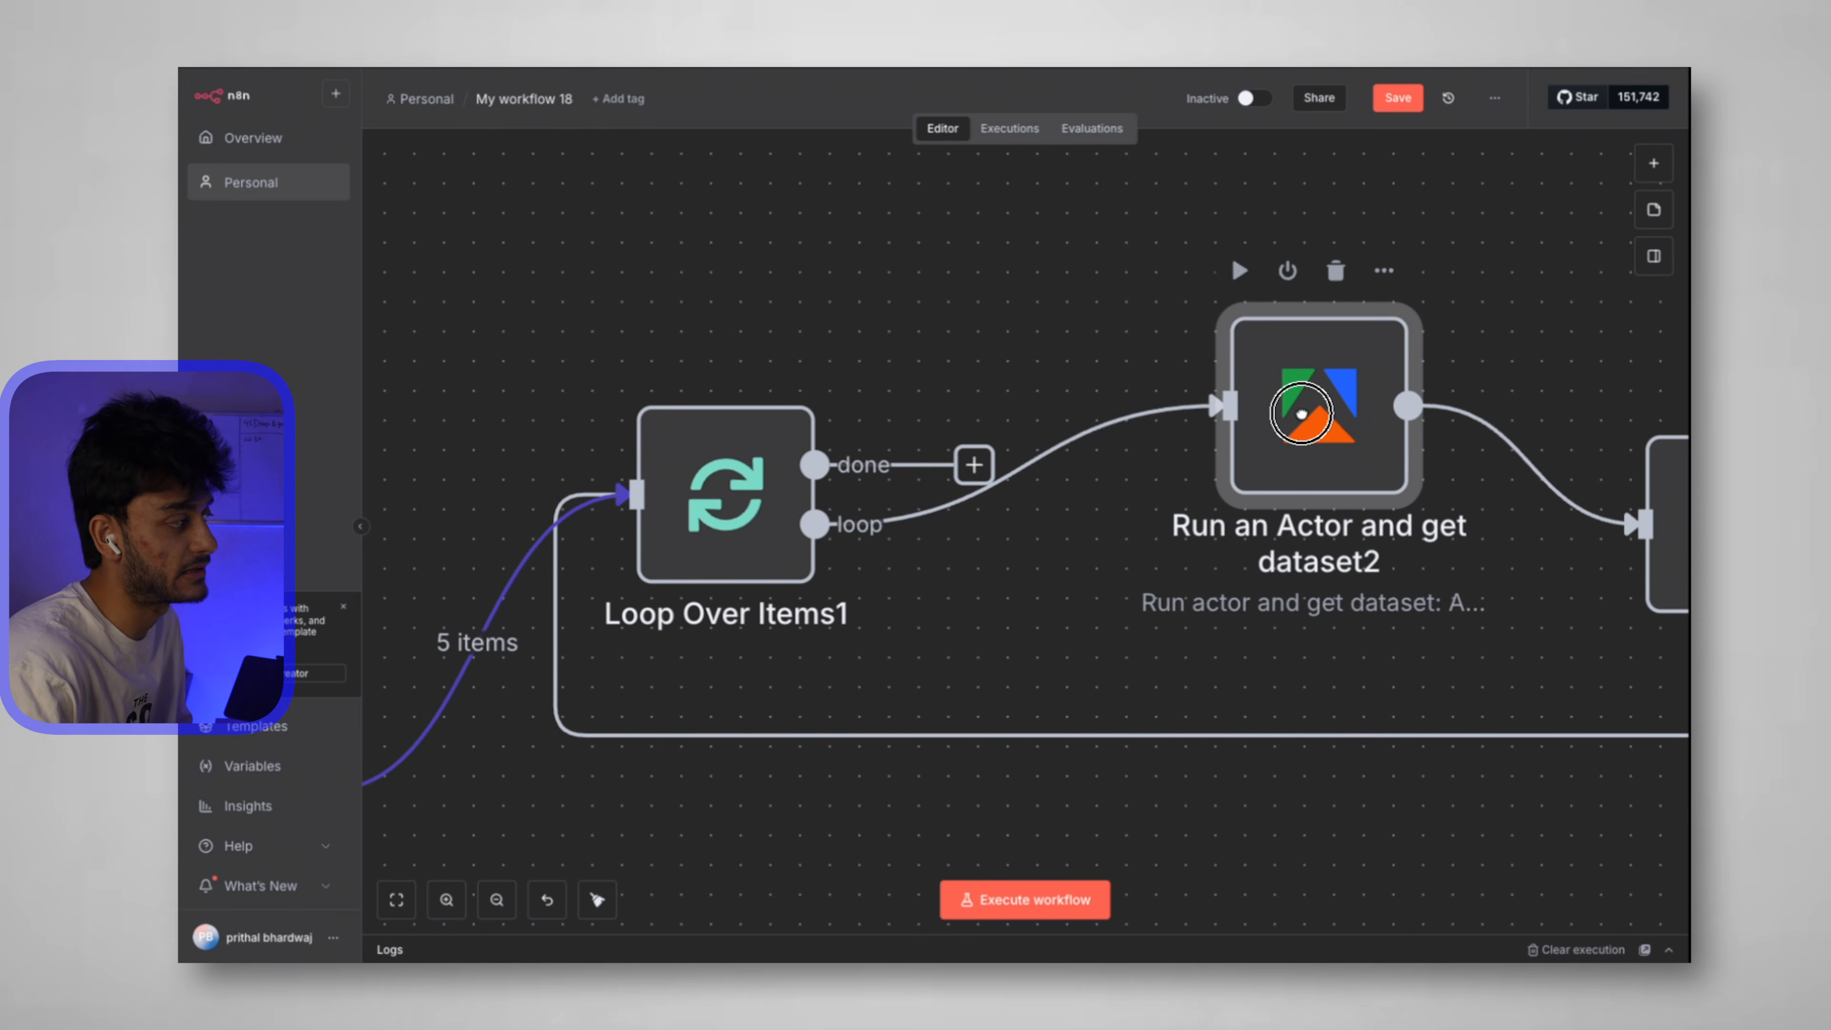
Move Loop Over Items1 up so its loop output lines up with Run an Actor and get dataset2, and check that actor node's parameters.
{"action": "left_click_drag", "start_coordinate": [742, 473], "coordinate": [742, 355]}
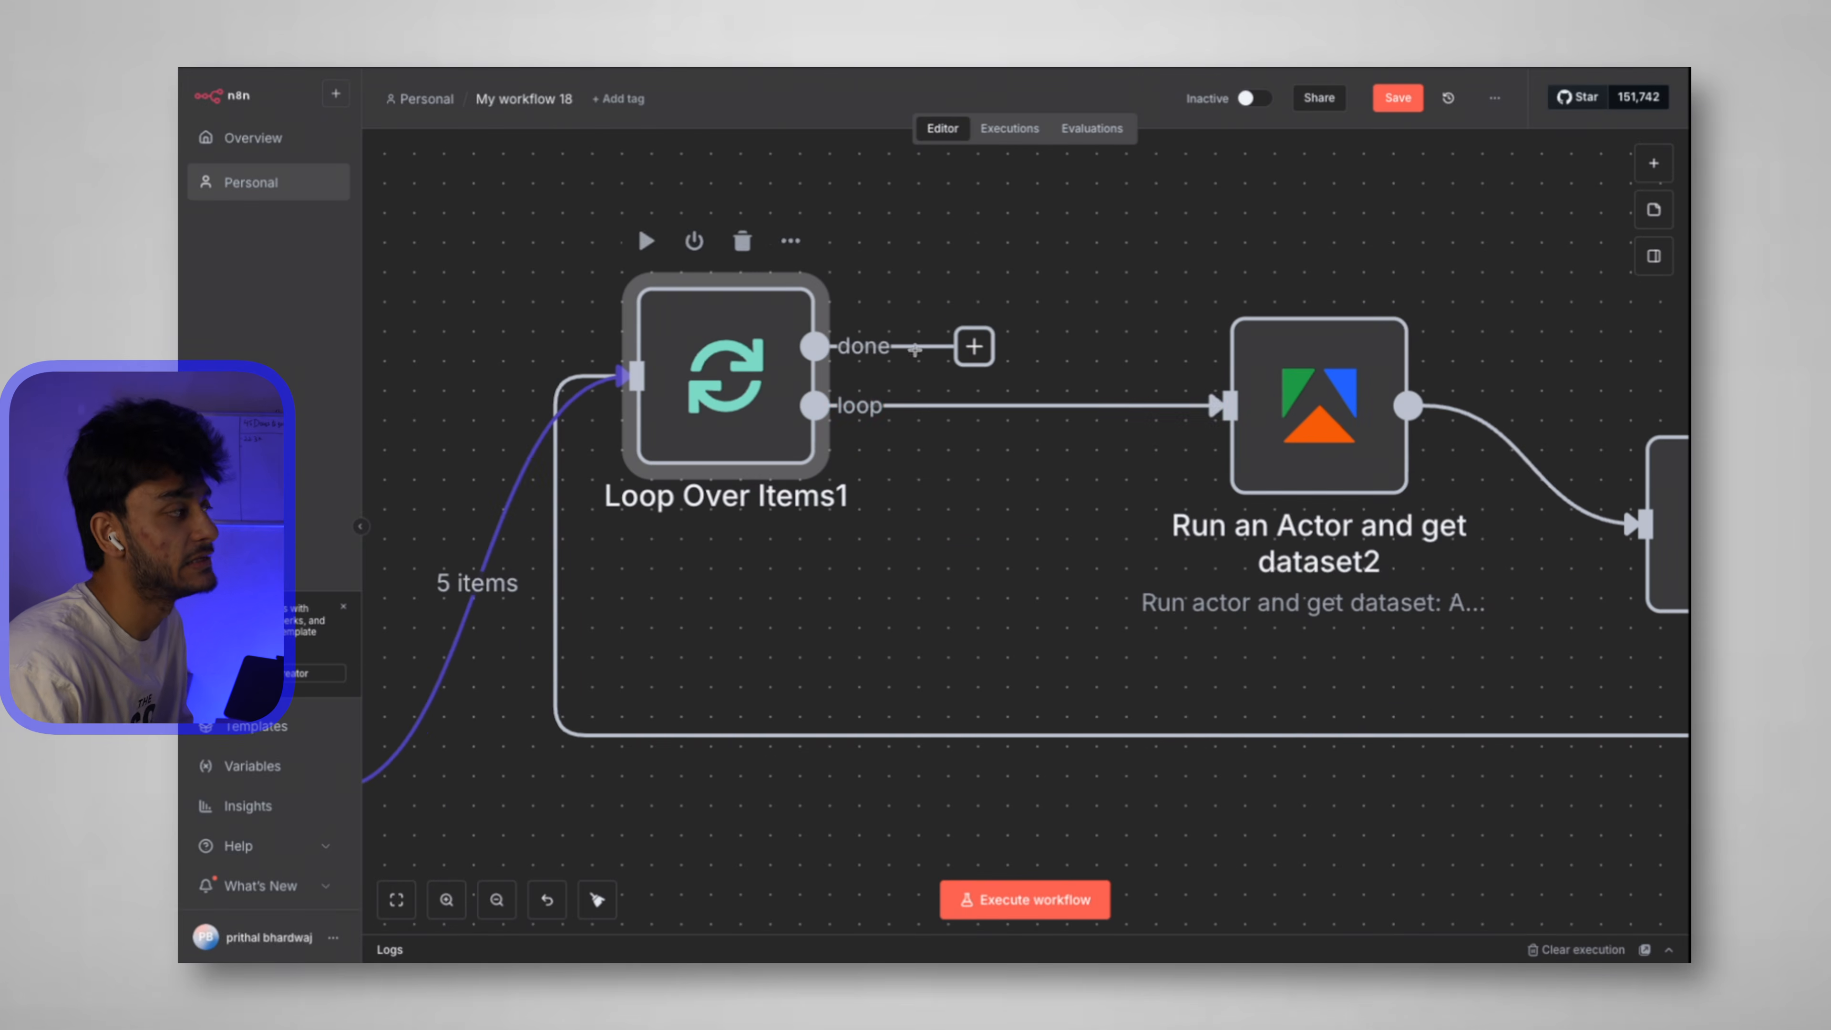
{"action": "double_click", "coordinate": [1338, 442]}
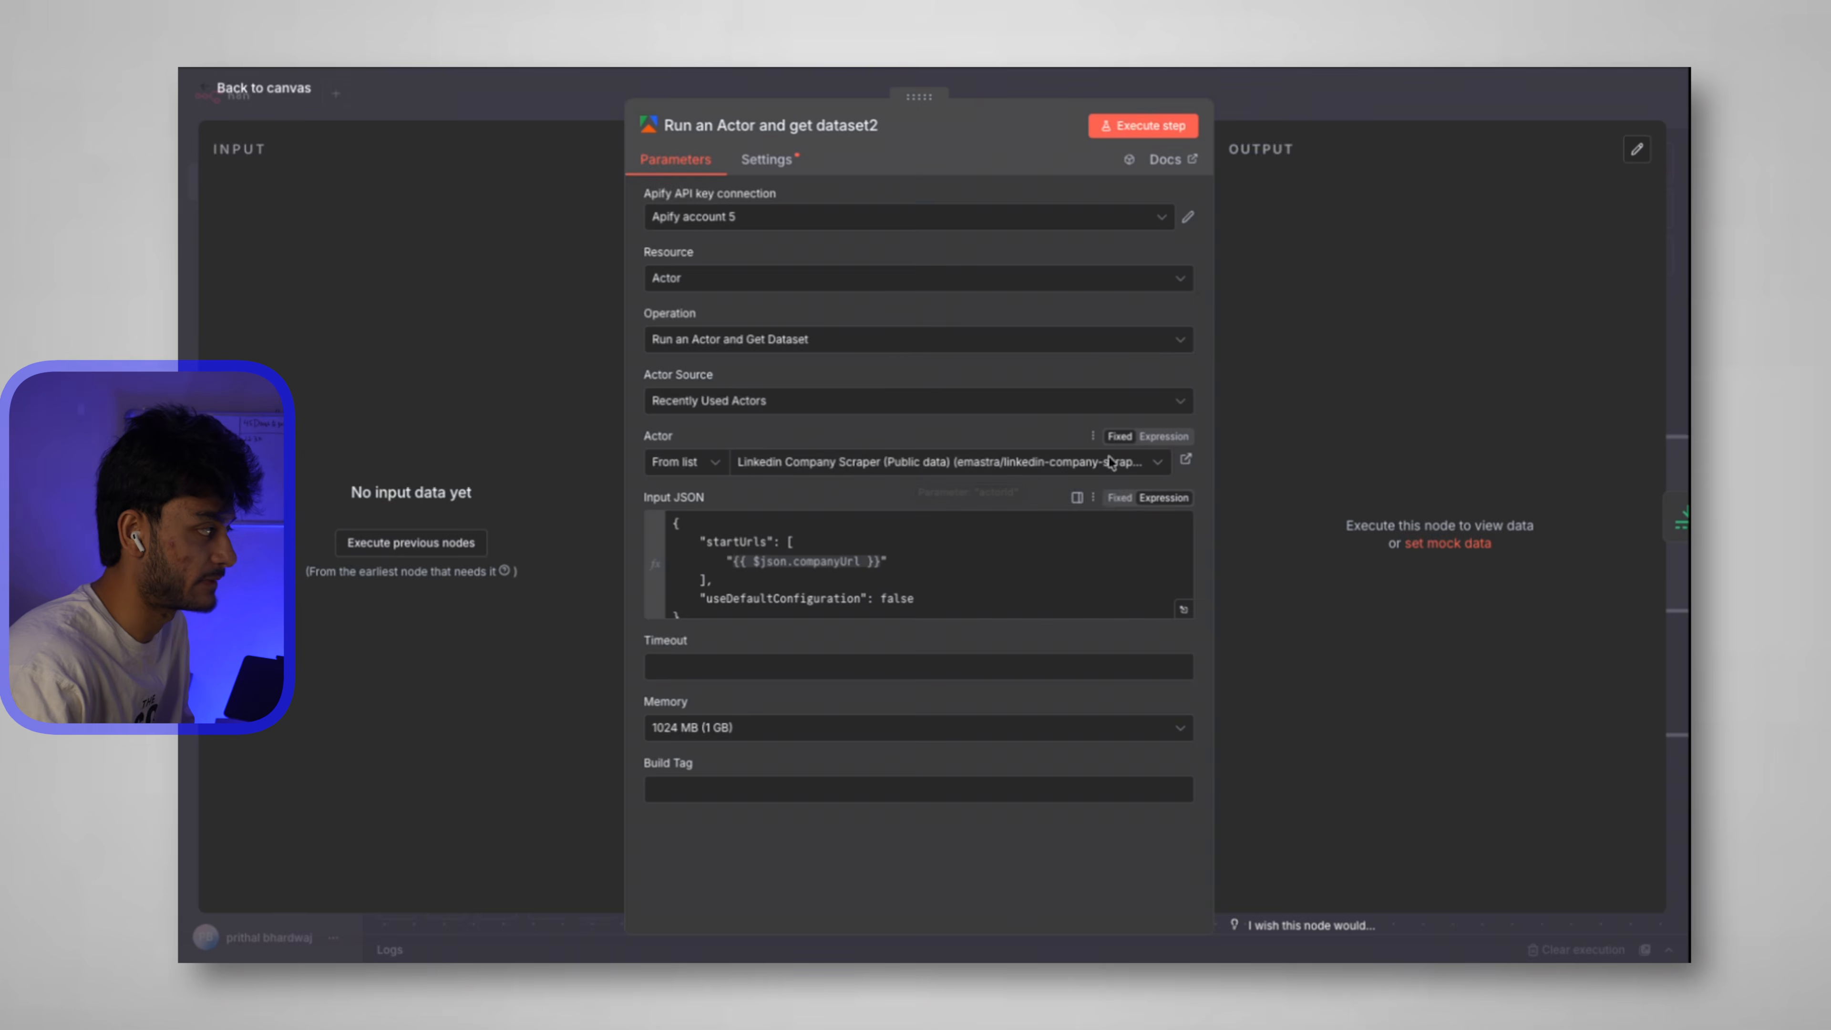
{"action": "key", "text": "Escape"}
Review all job fields output by the first Run an Actor and get dataset node, including companyUrl, applyUrl and posterProfileUrl.
{"action": "scroll", "coordinate": [1096, 620], "scroll_direction": "left", "scroll_amount": 5}
{"action": "scroll", "coordinate": [938, 635], "scroll_direction": "down", "scroll_amount": 2}
{"action": "scroll", "coordinate": [721, 635], "scroll_direction": "left", "scroll_amount": 5}
{"action": "double_click", "coordinate": [608, 621]}
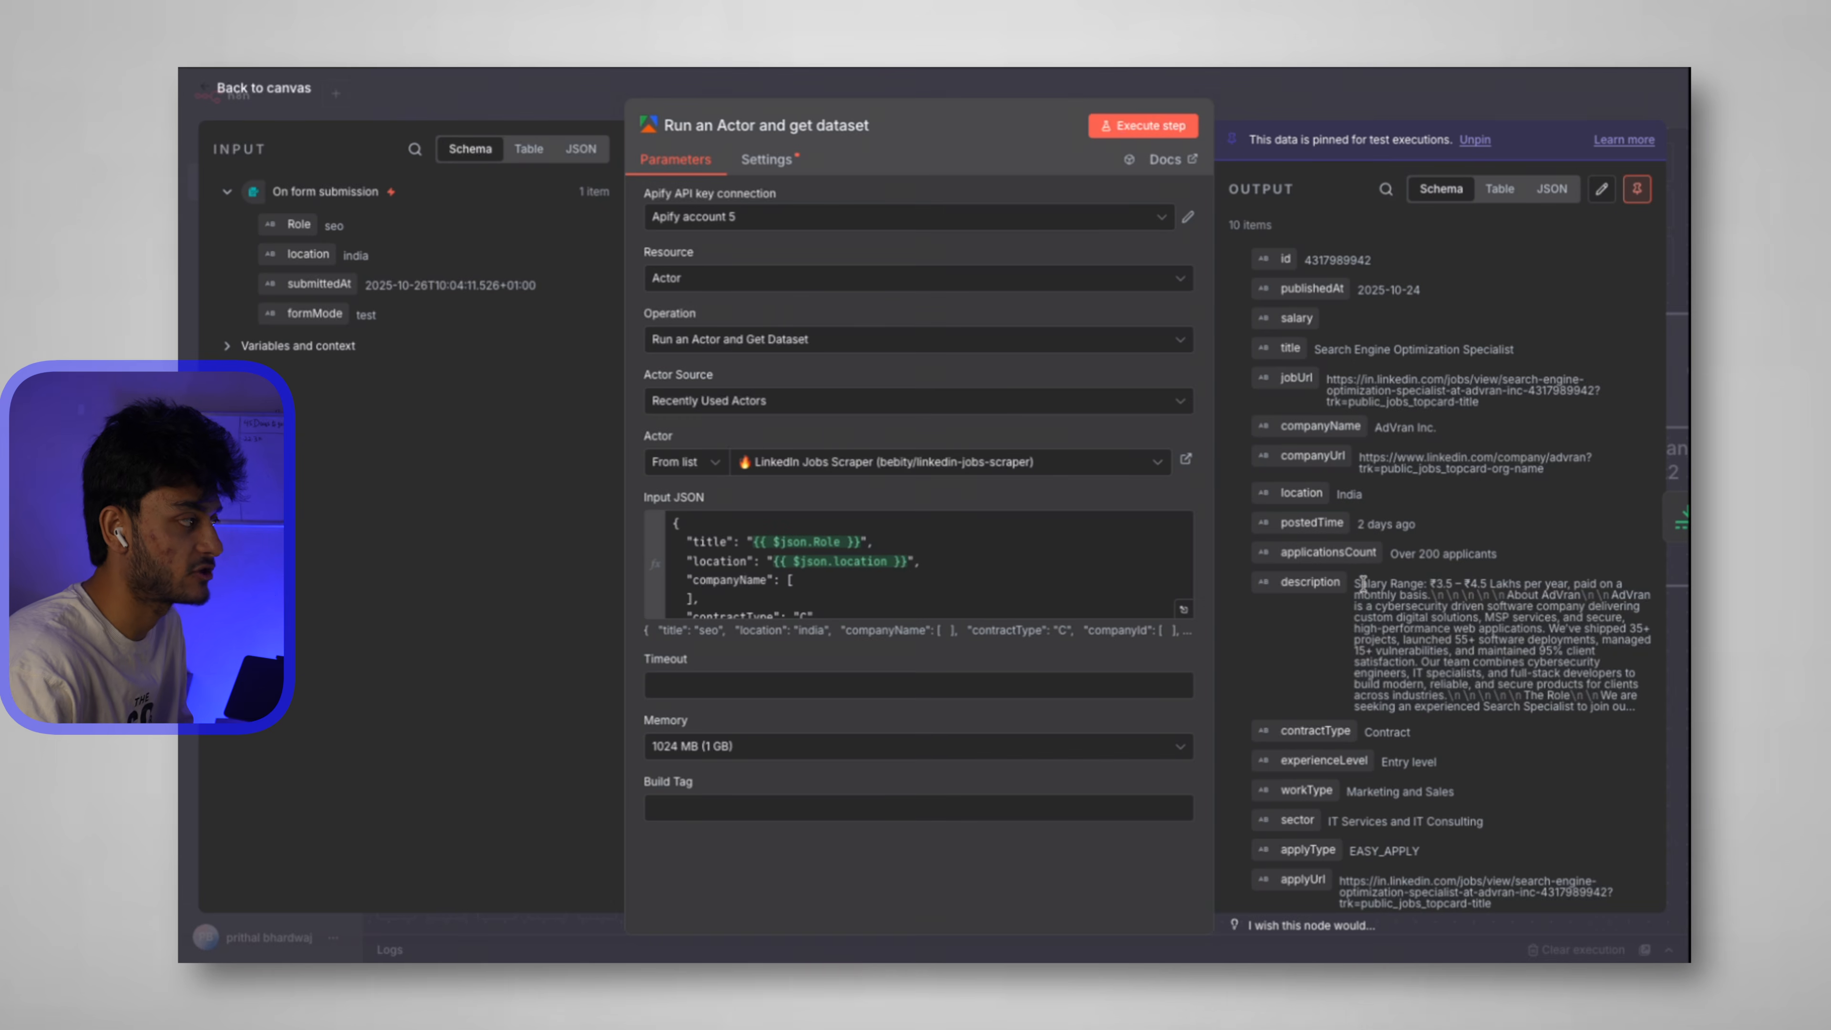
{"action": "scroll", "coordinate": [1362, 582], "scroll_direction": "down", "scroll_amount": 3}
{"action": "scroll", "coordinate": [1364, 584], "scroll_direction": "down", "scroll_amount": 3}
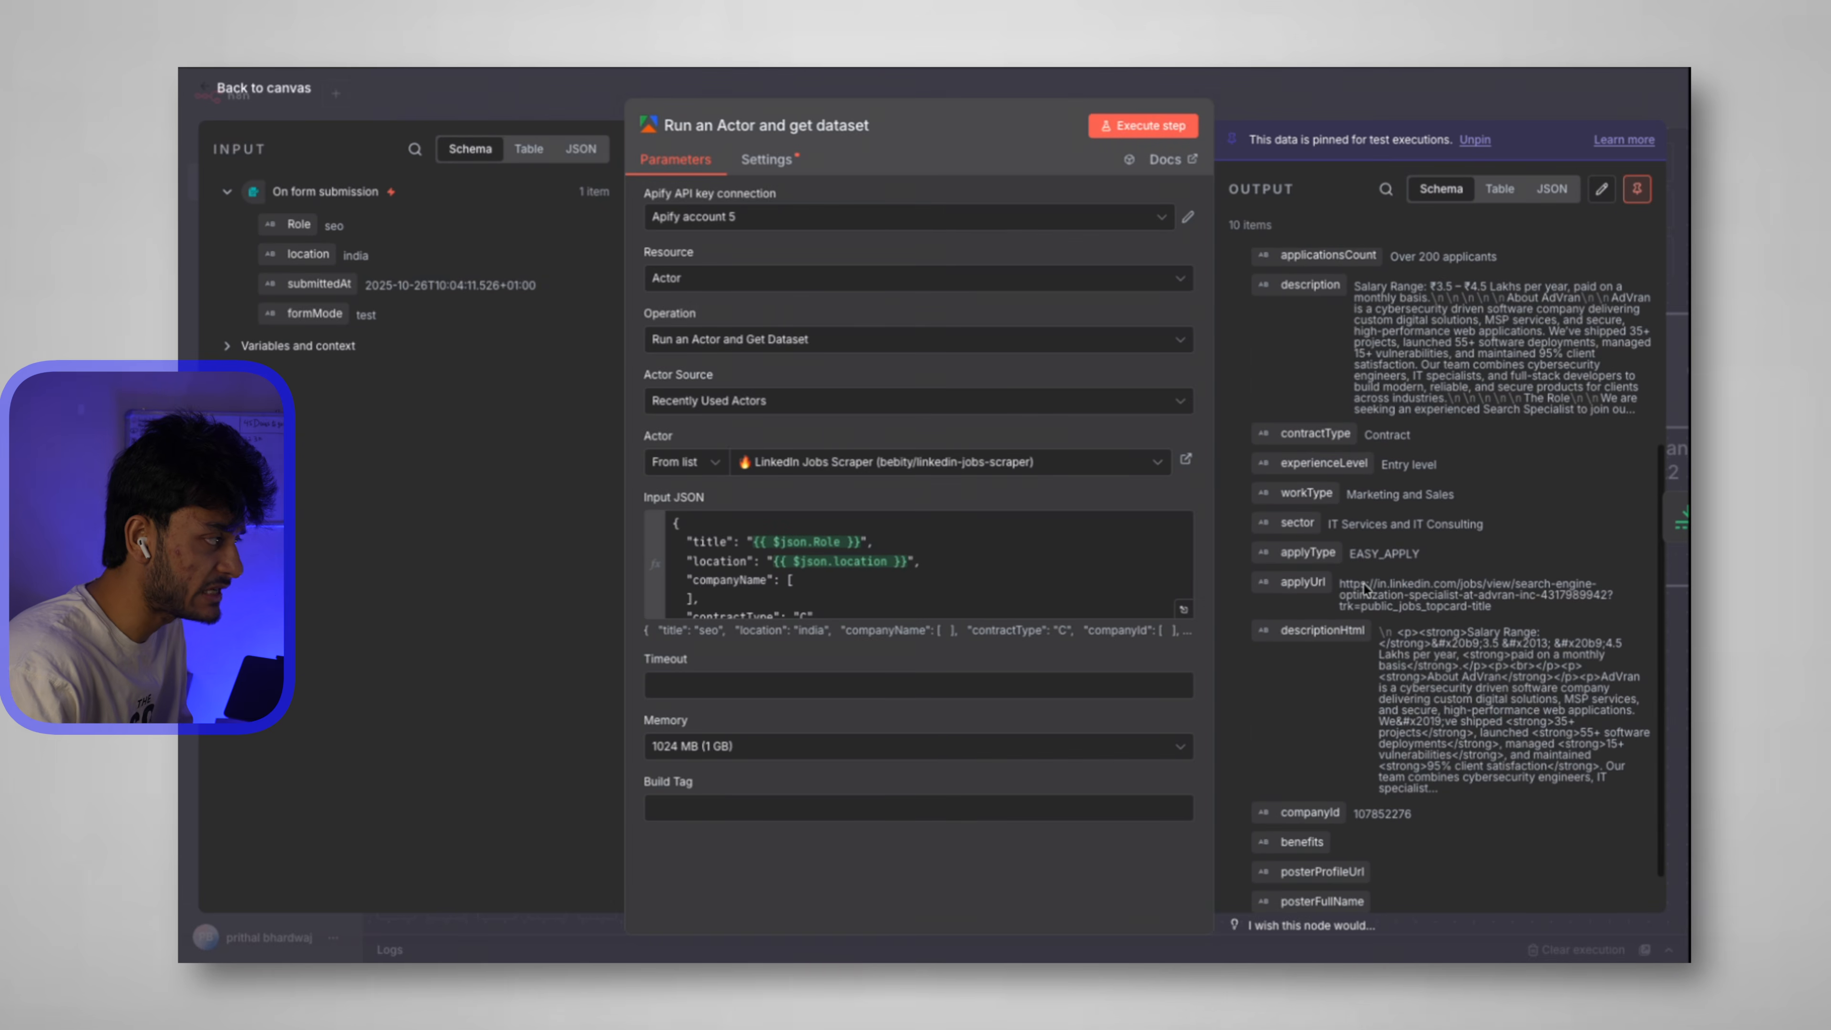
{"action": "scroll", "coordinate": [1364, 584], "scroll_direction": "up", "scroll_amount": 4}
{"action": "scroll", "coordinate": [1362, 582], "scroll_direction": "down", "scroll_amount": 4}
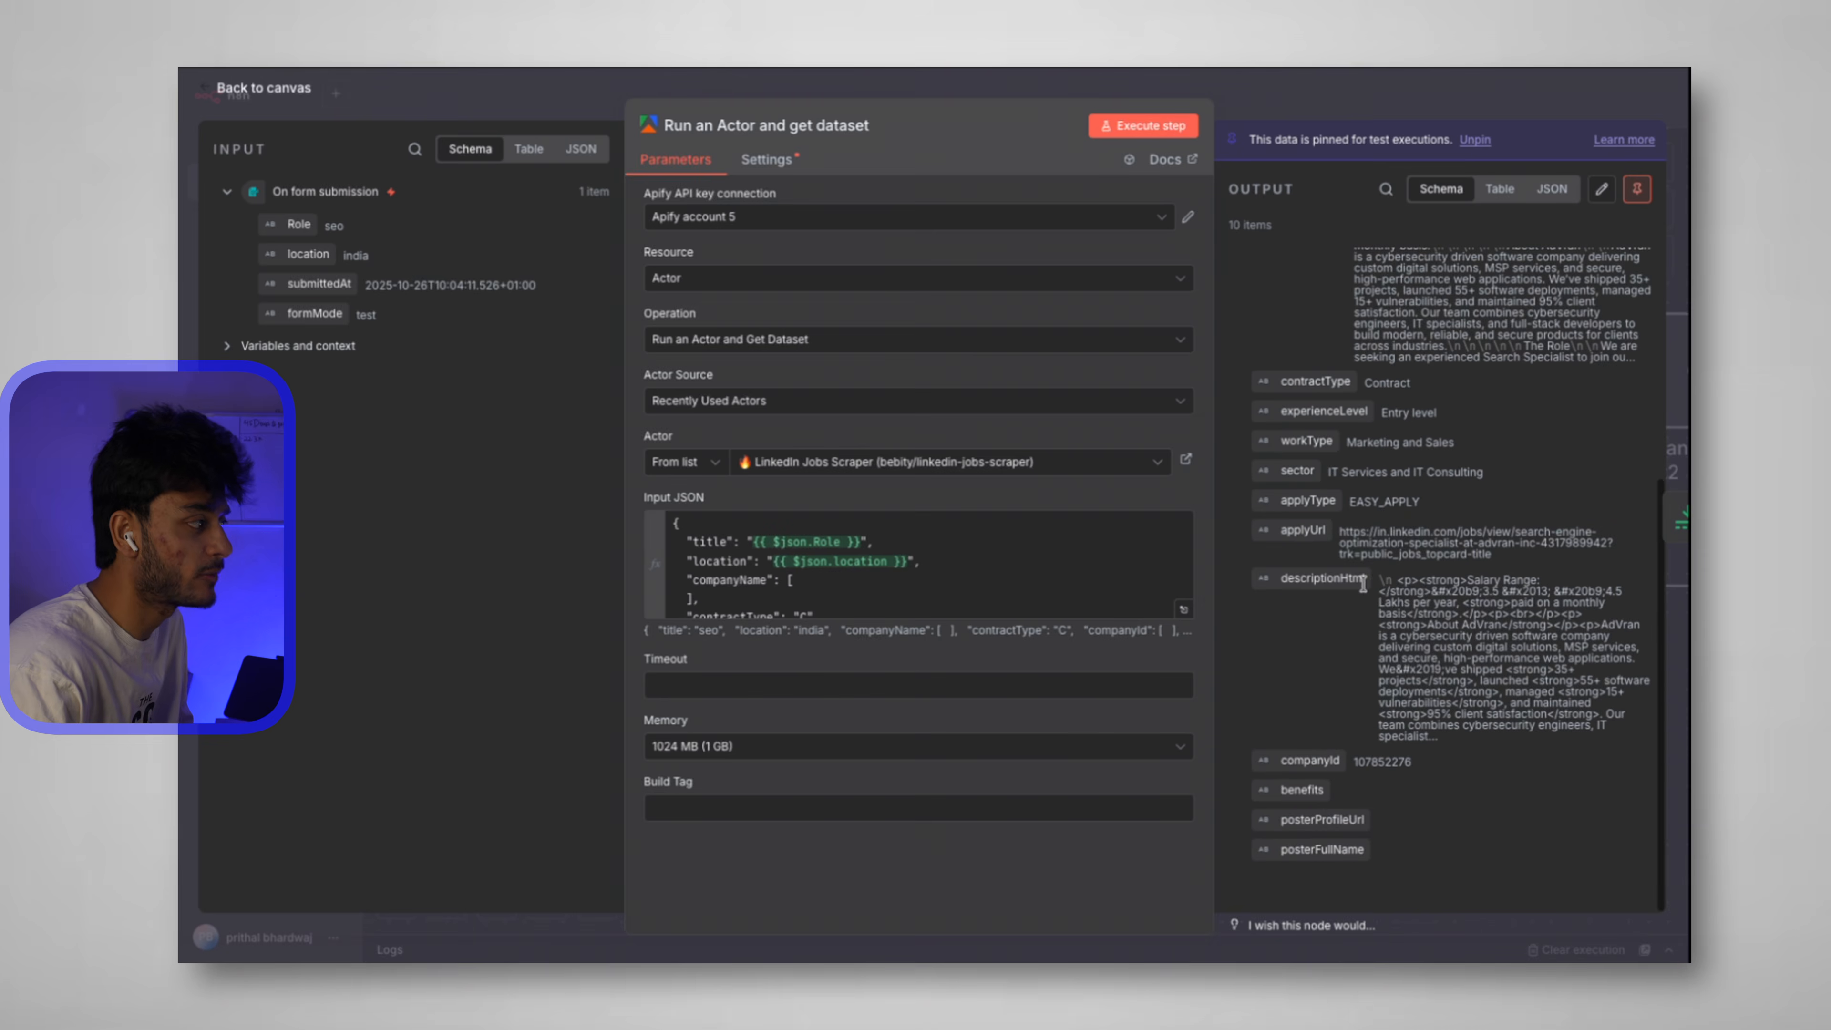
{"action": "scroll", "coordinate": [1390, 593], "scroll_direction": "up", "scroll_amount": 5}
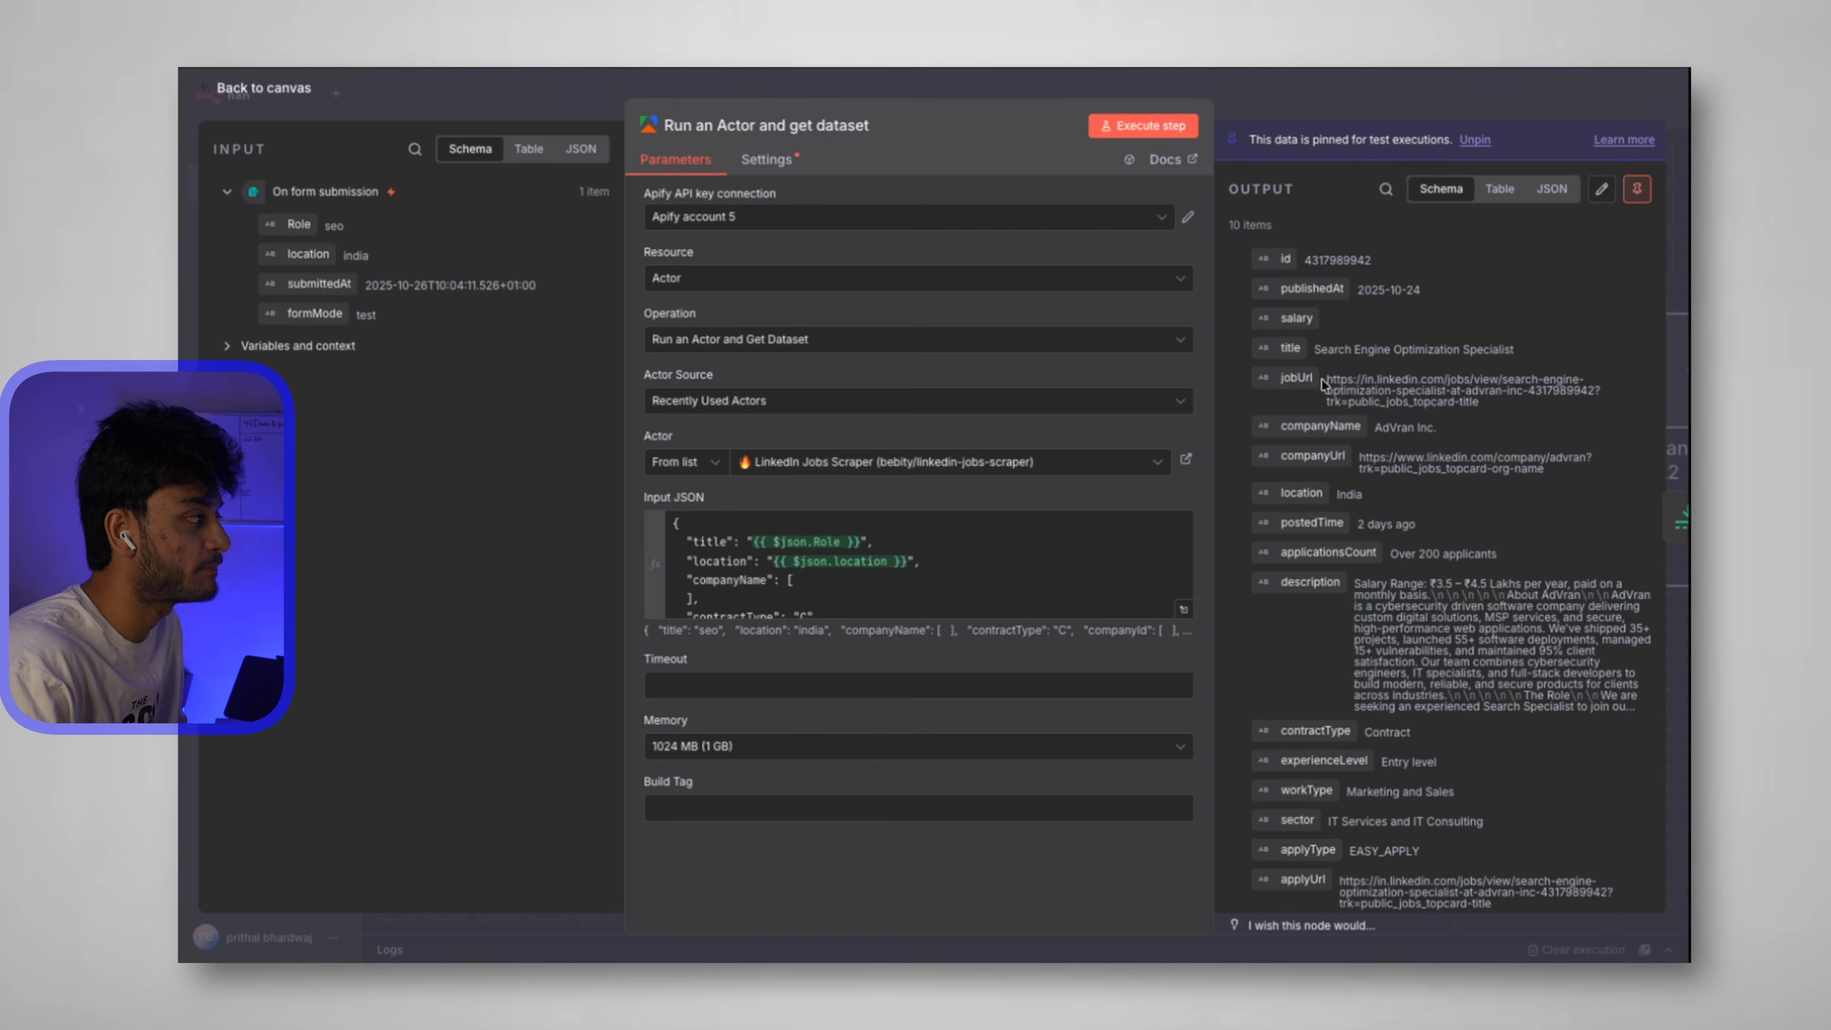
Open the first job's companyUrl on LinkedIn and look over the company page.
{"action": "left_click_drag", "start_coordinate": [1358, 457], "coordinate": [1584, 481]}
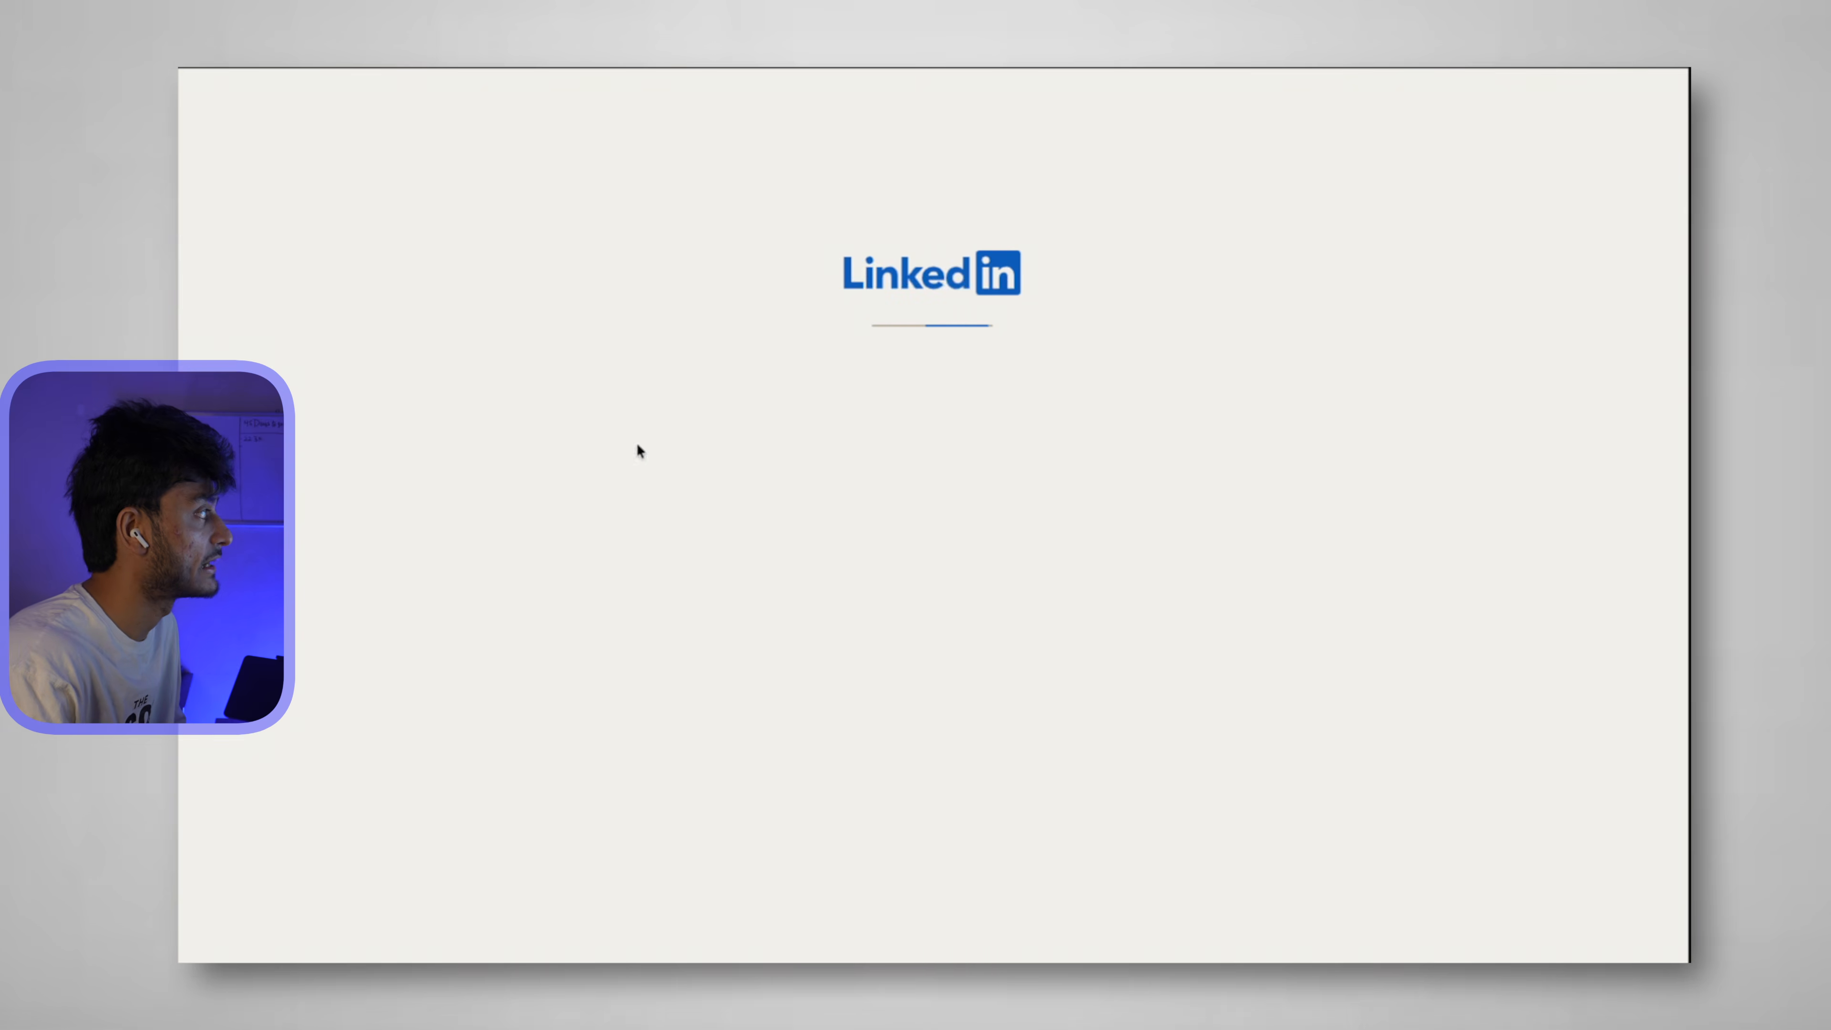
{"action": "scroll", "coordinate": [840, 642], "scroll_direction": "down", "scroll_amount": 10}
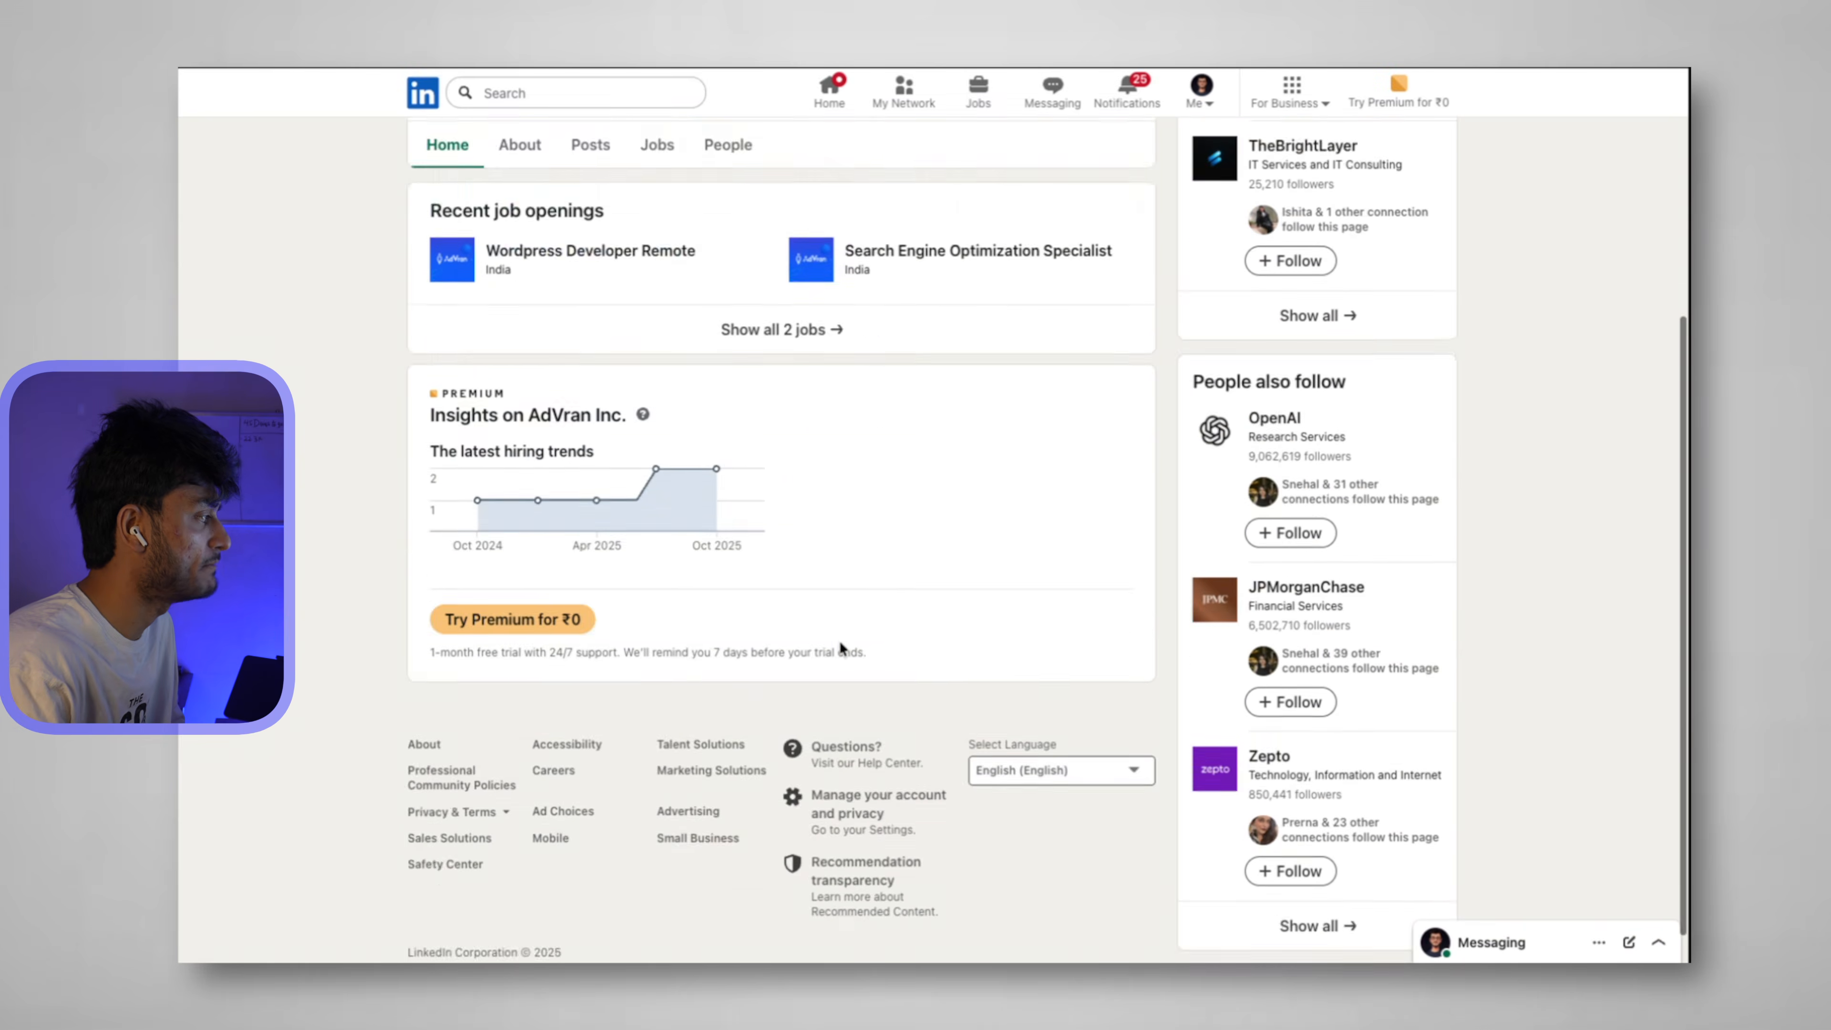
{"action": "scroll", "coordinate": [840, 641], "scroll_direction": "up", "scroll_amount": 6}
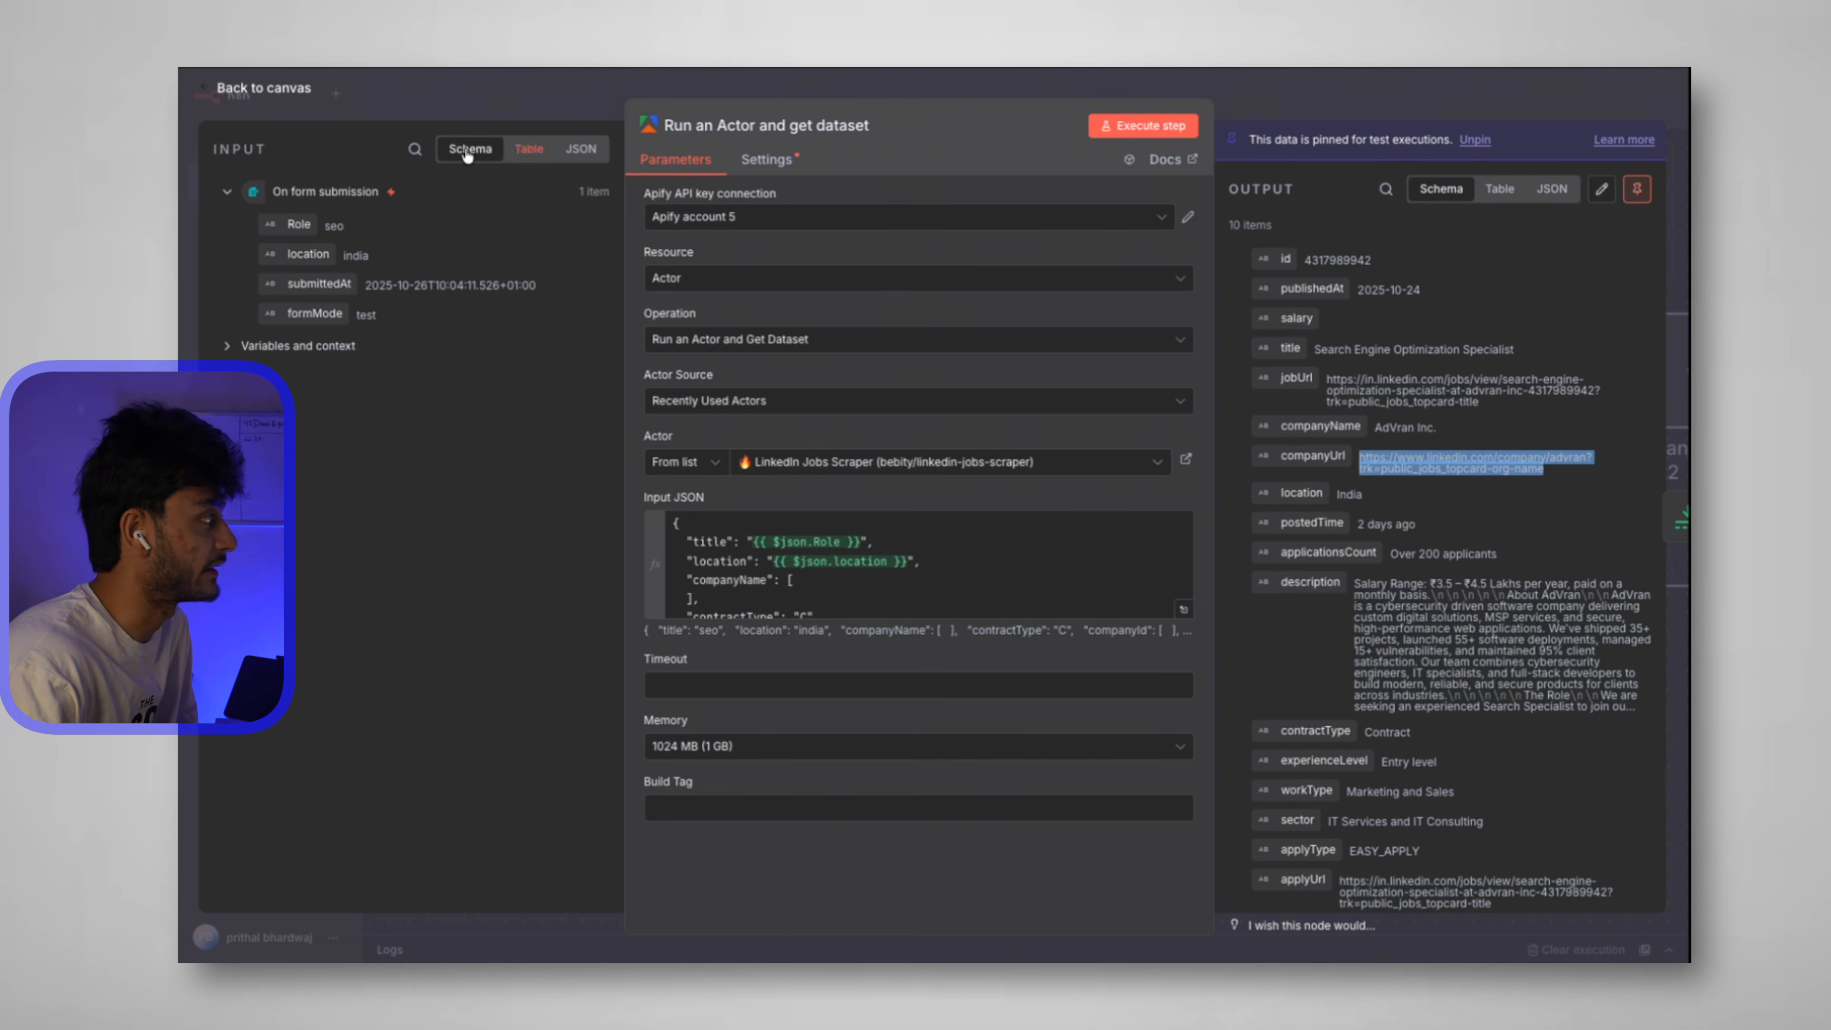
Inspect the companyUrl expression under startUrls in the Input JSON of Run an Actor and get dataset2, and close the node.
{"action": "key", "text": "Escape"}
{"action": "left_click", "coordinate": [1619, 401]}
{"action": "double_click", "coordinate": [1619, 401]}
{"action": "left_click", "coordinate": [745, 564]}
{"action": "left_click_drag", "start_coordinate": [734, 561], "coordinate": [880, 557]}
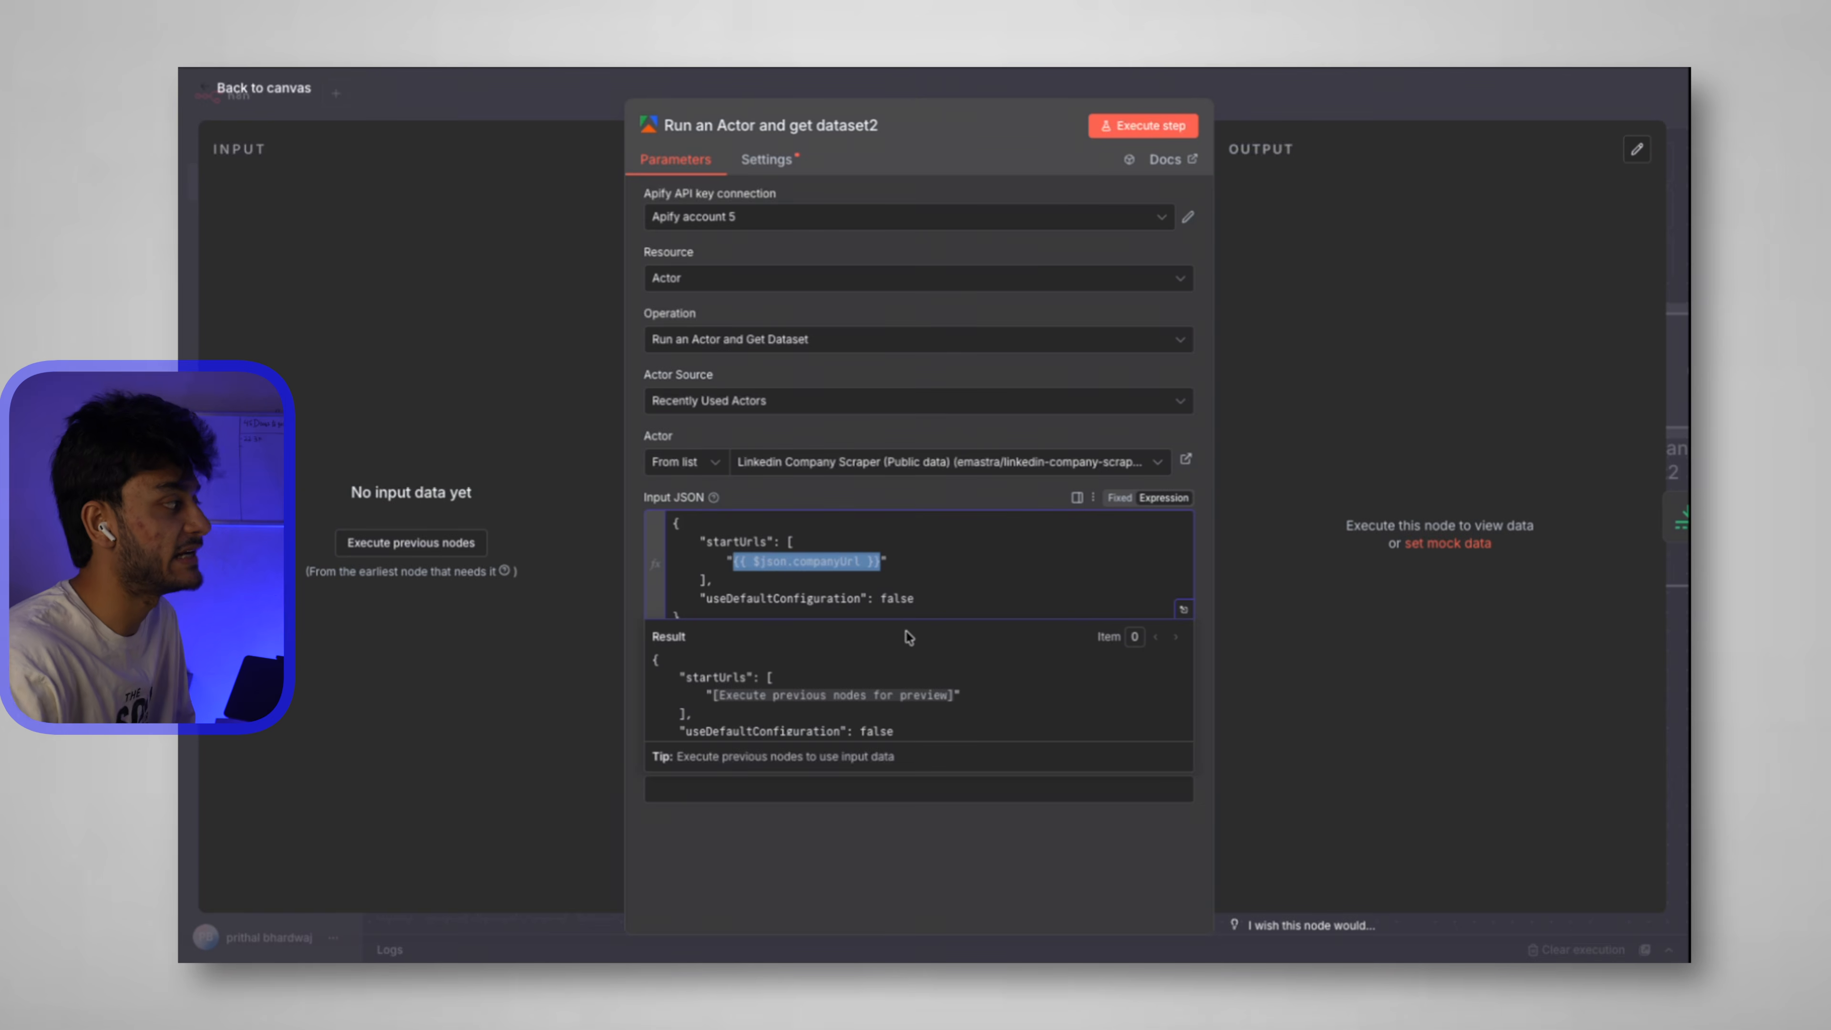
{"action": "left_click", "coordinate": [264, 88]}
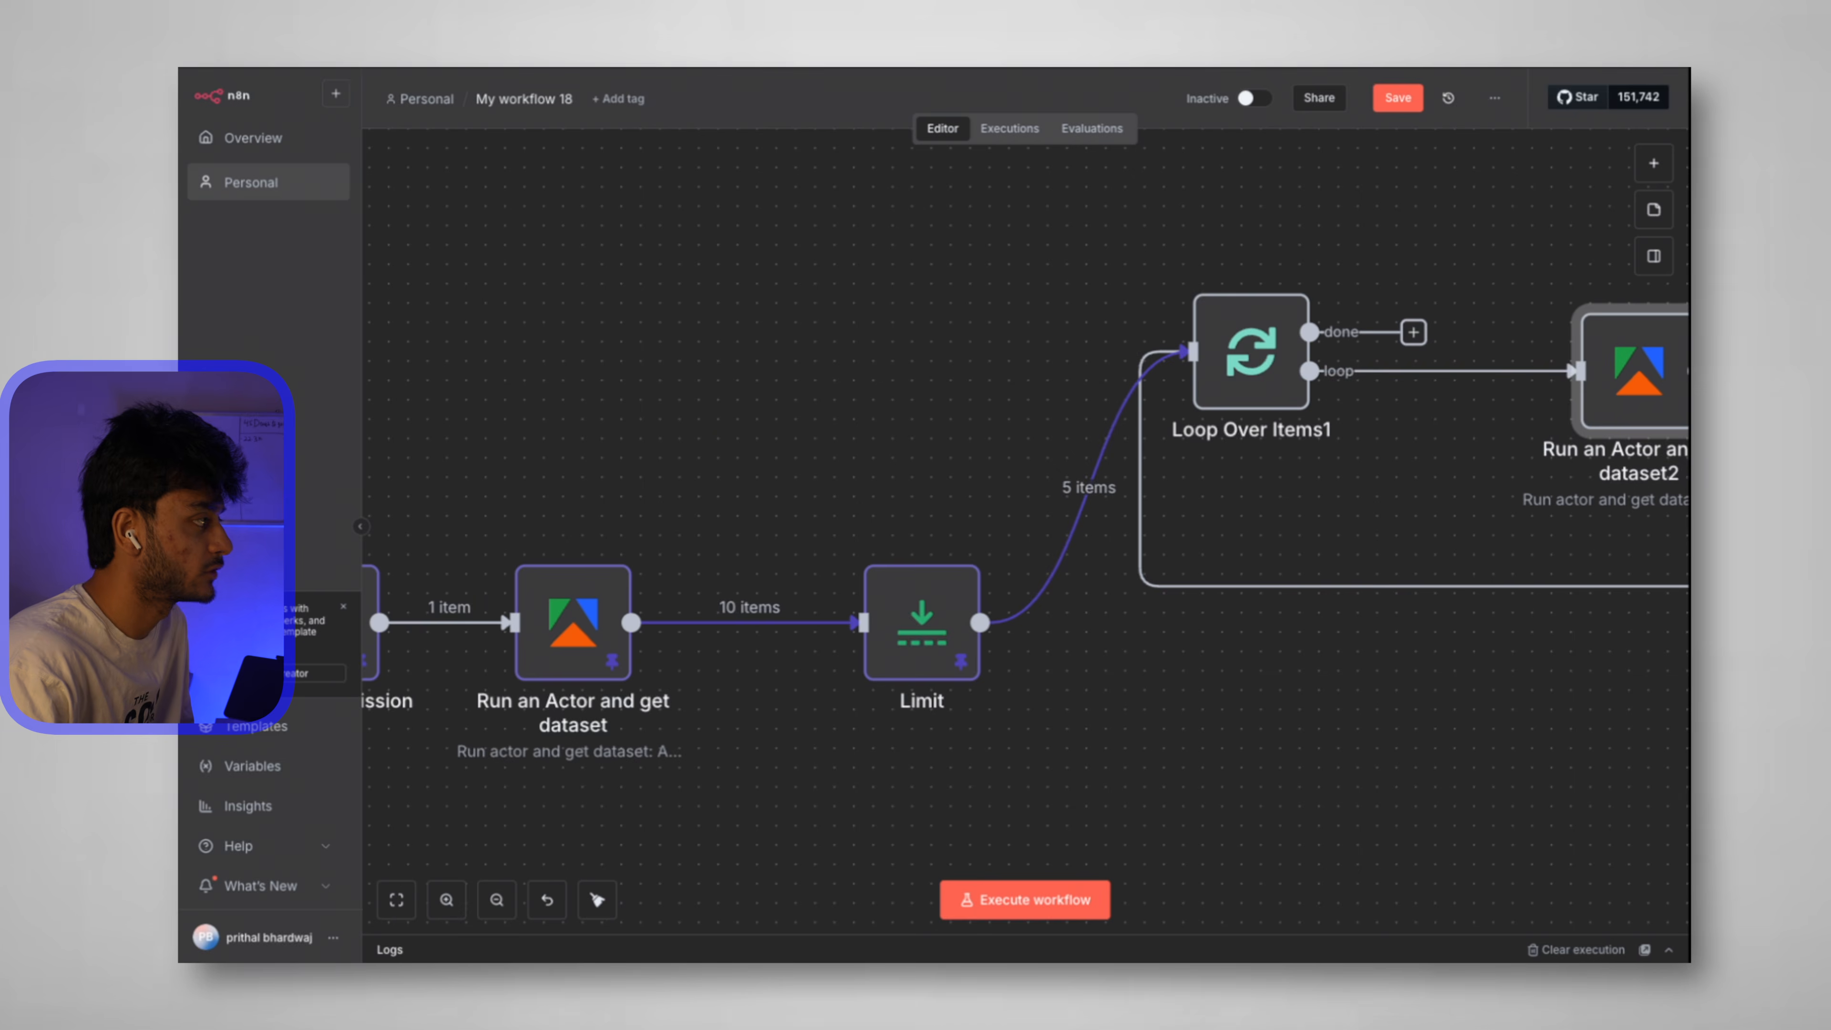
Move the Limit1 node up in line with the Run an Actor and get dataset2 node.
{"action": "scroll", "coordinate": [1352, 429], "scroll_direction": "right", "scroll_amount": 3}
{"action": "scroll", "coordinate": [1353, 429], "scroll_direction": "right", "scroll_amount": 5}
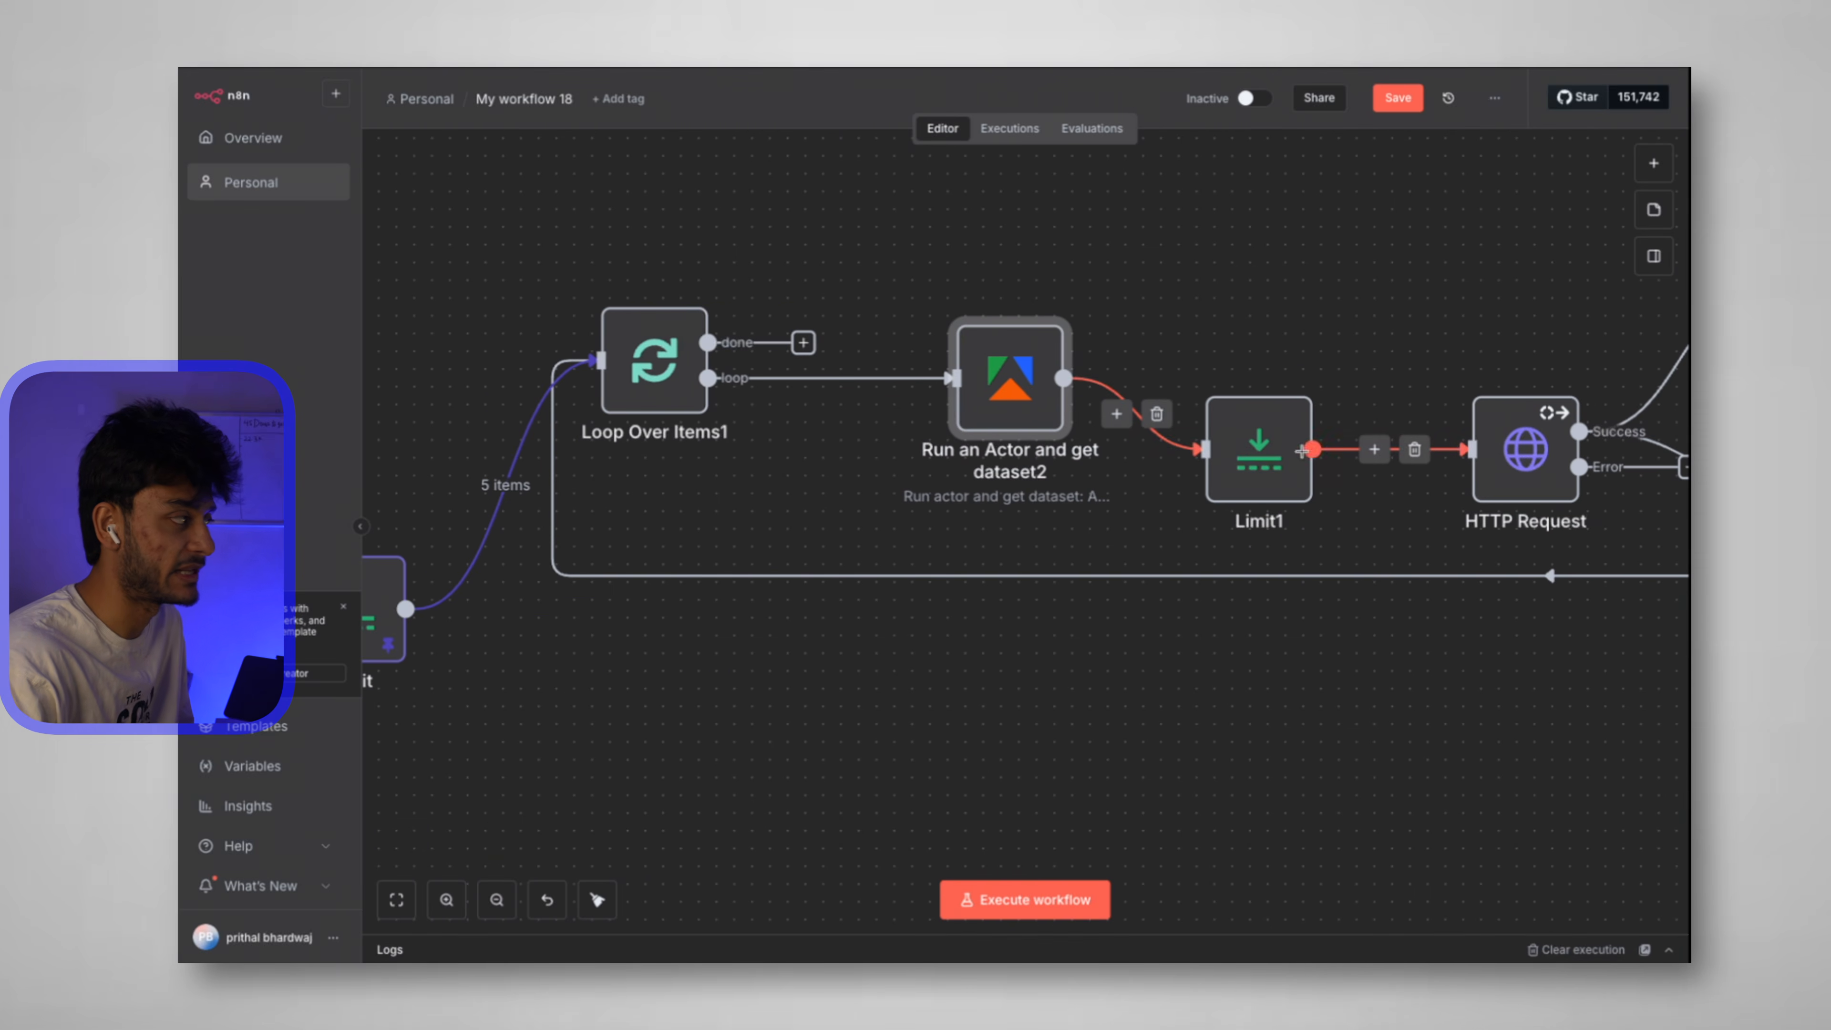
{"action": "left_click", "coordinate": [1271, 455]}
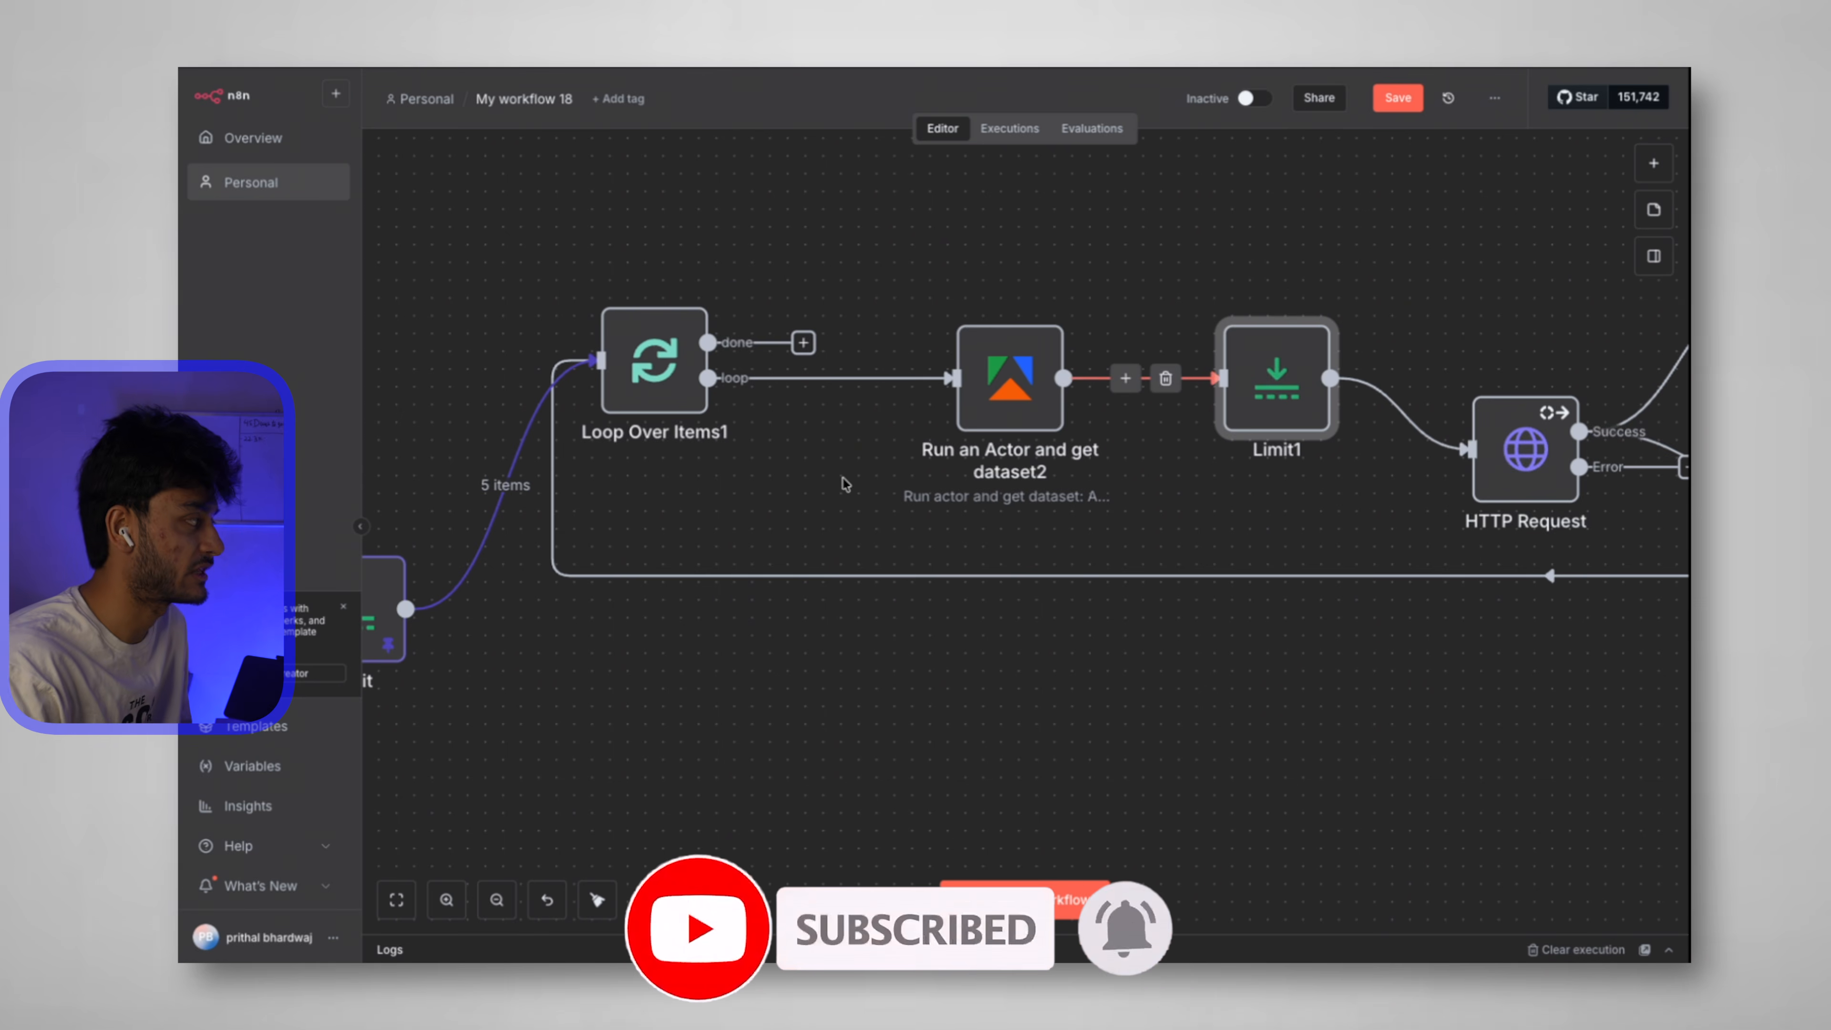
Execute the Run an Actor and get dataset2 node and check the actor runs in the Apify console.
{"action": "scroll", "coordinate": [842, 479], "scroll_direction": "left", "scroll_amount": 3}
{"action": "scroll", "coordinate": [764, 453], "scroll_direction": "down", "scroll_amount": 2}
{"action": "scroll", "coordinate": [721, 473], "scroll_direction": "left", "scroll_amount": 2}
{"action": "scroll", "coordinate": [716, 477], "scroll_direction": "left", "scroll_amount": 1}
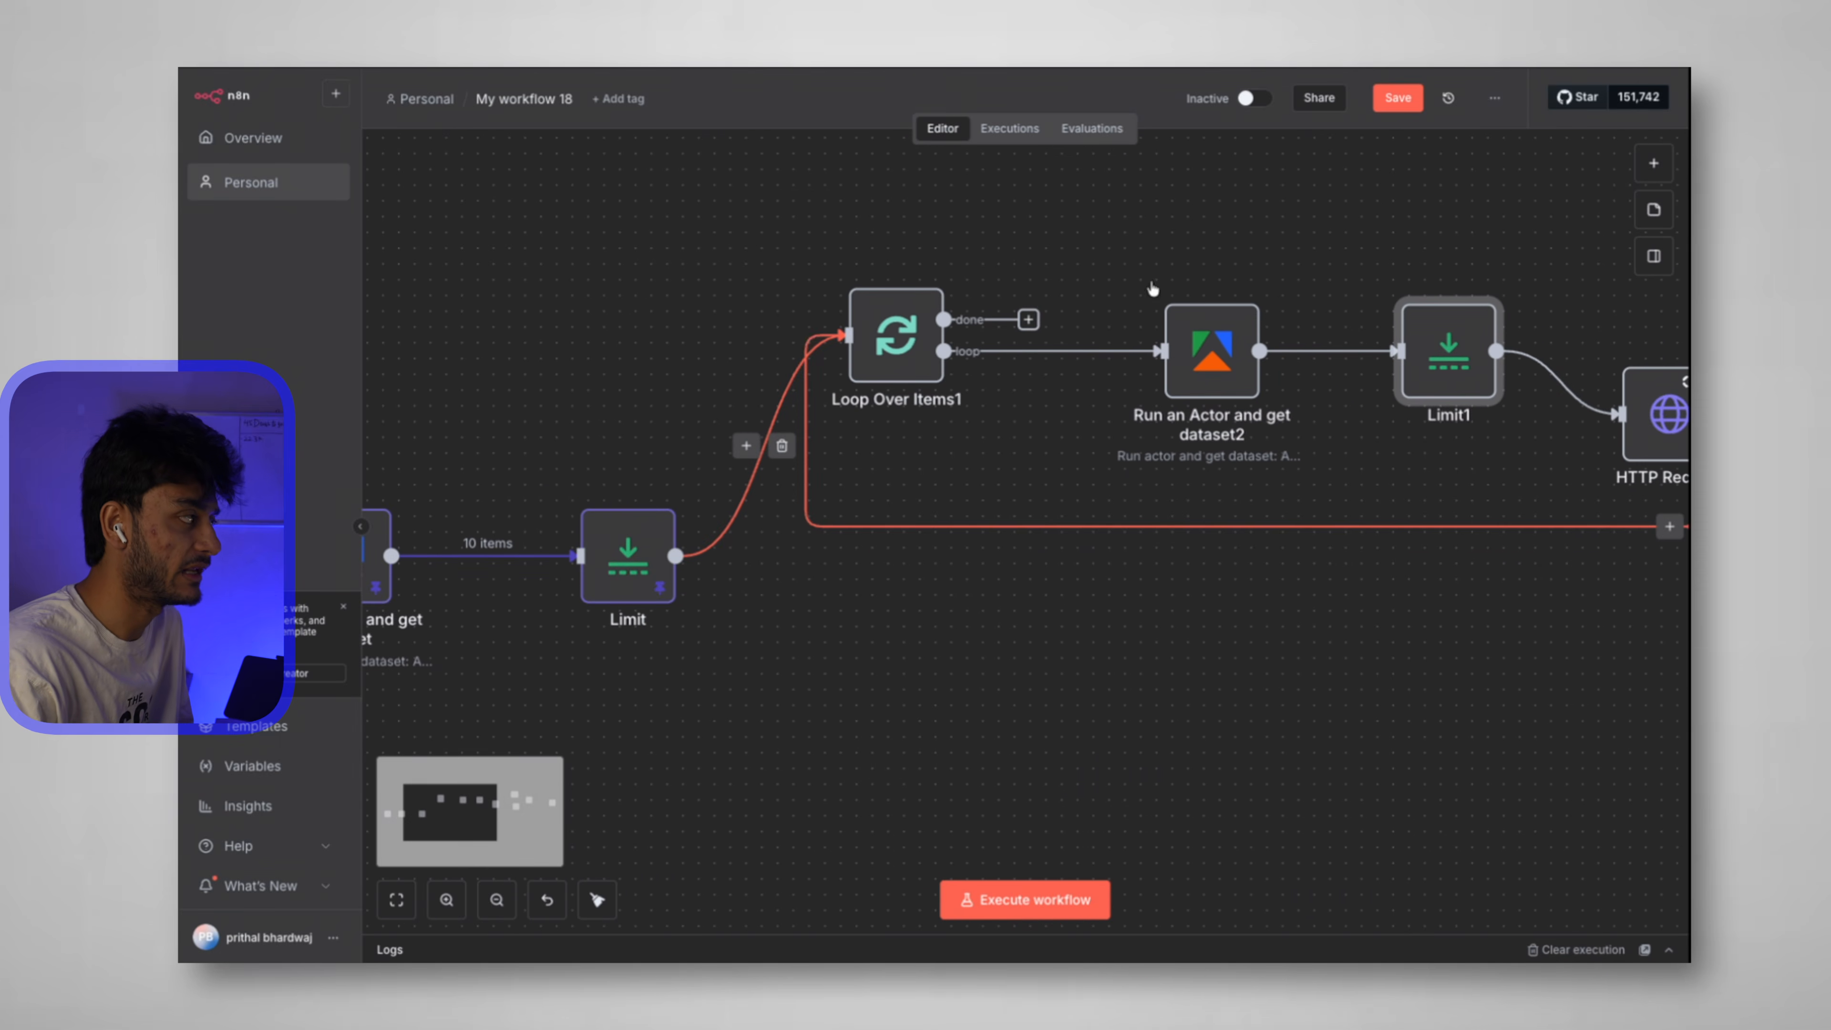
{"action": "scroll", "coordinate": [1199, 495], "scroll_direction": "right", "scroll_amount": 3}
{"action": "scroll", "coordinate": [1199, 495], "scroll_direction": "up", "scroll_amount": 2}
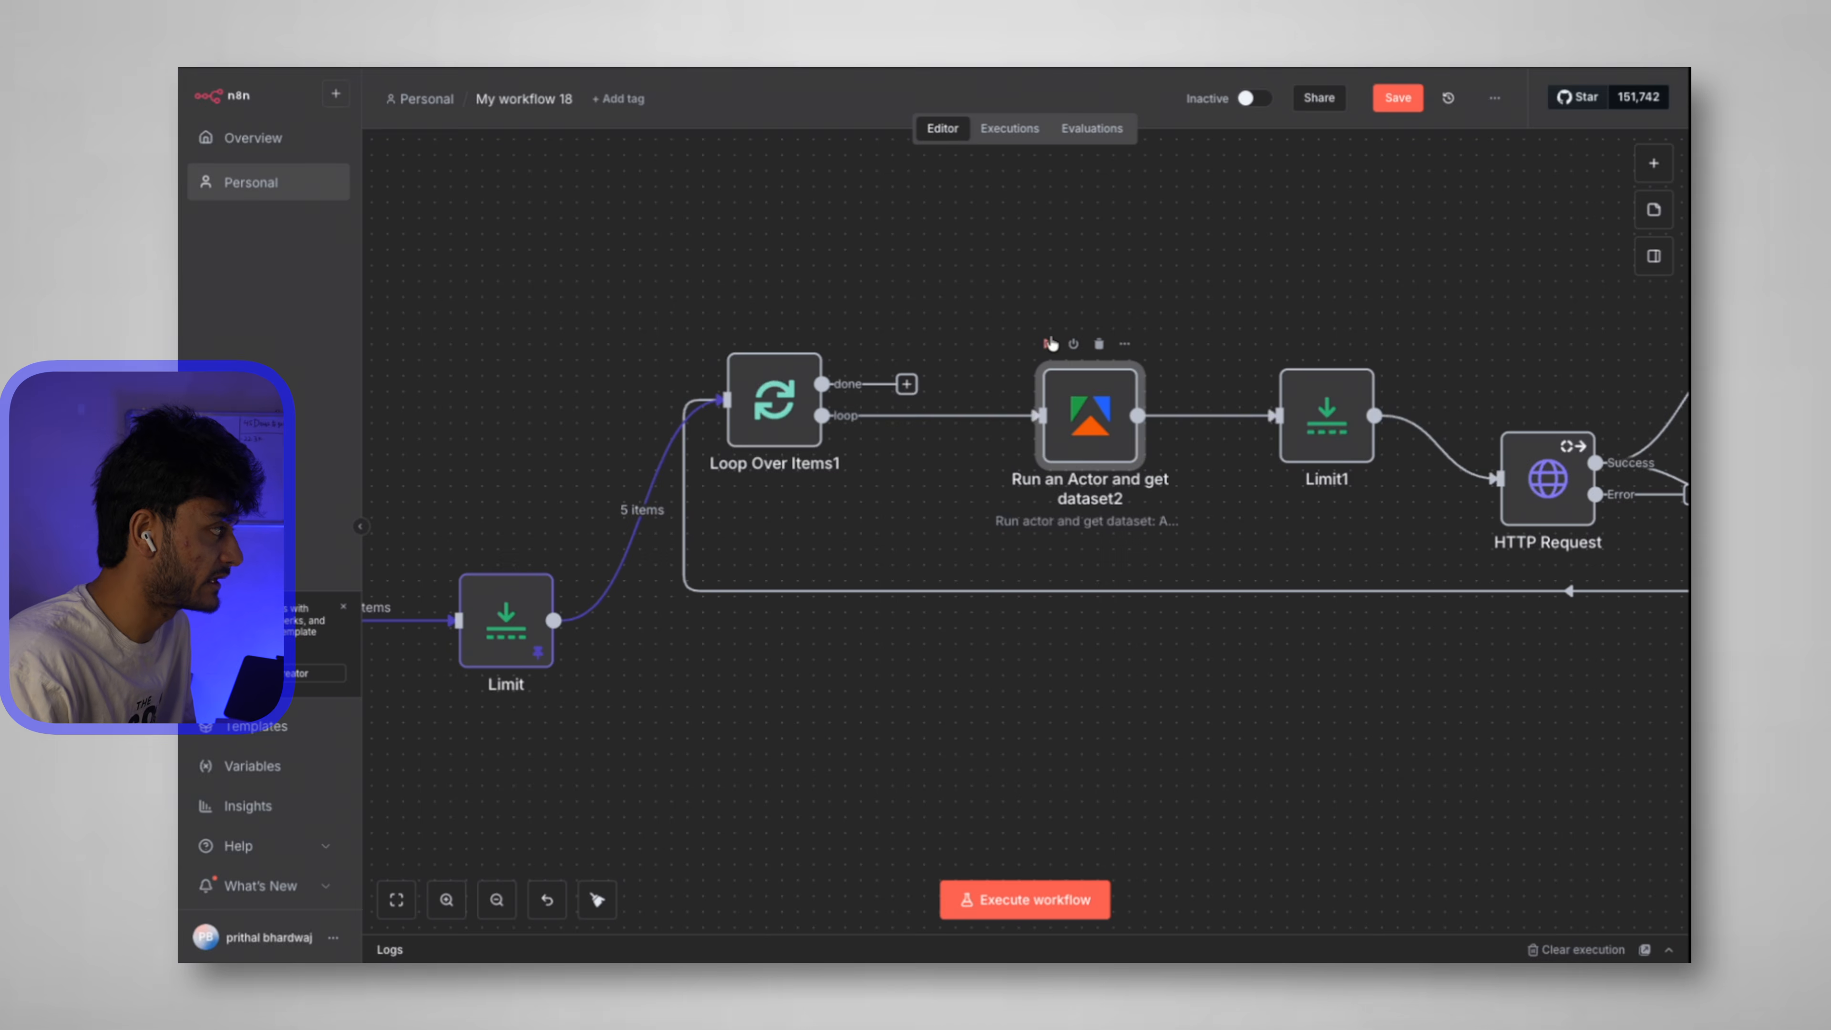
{"action": "left_click", "coordinate": [1049, 345]}
{"action": "double_click", "coordinate": [1096, 433]}
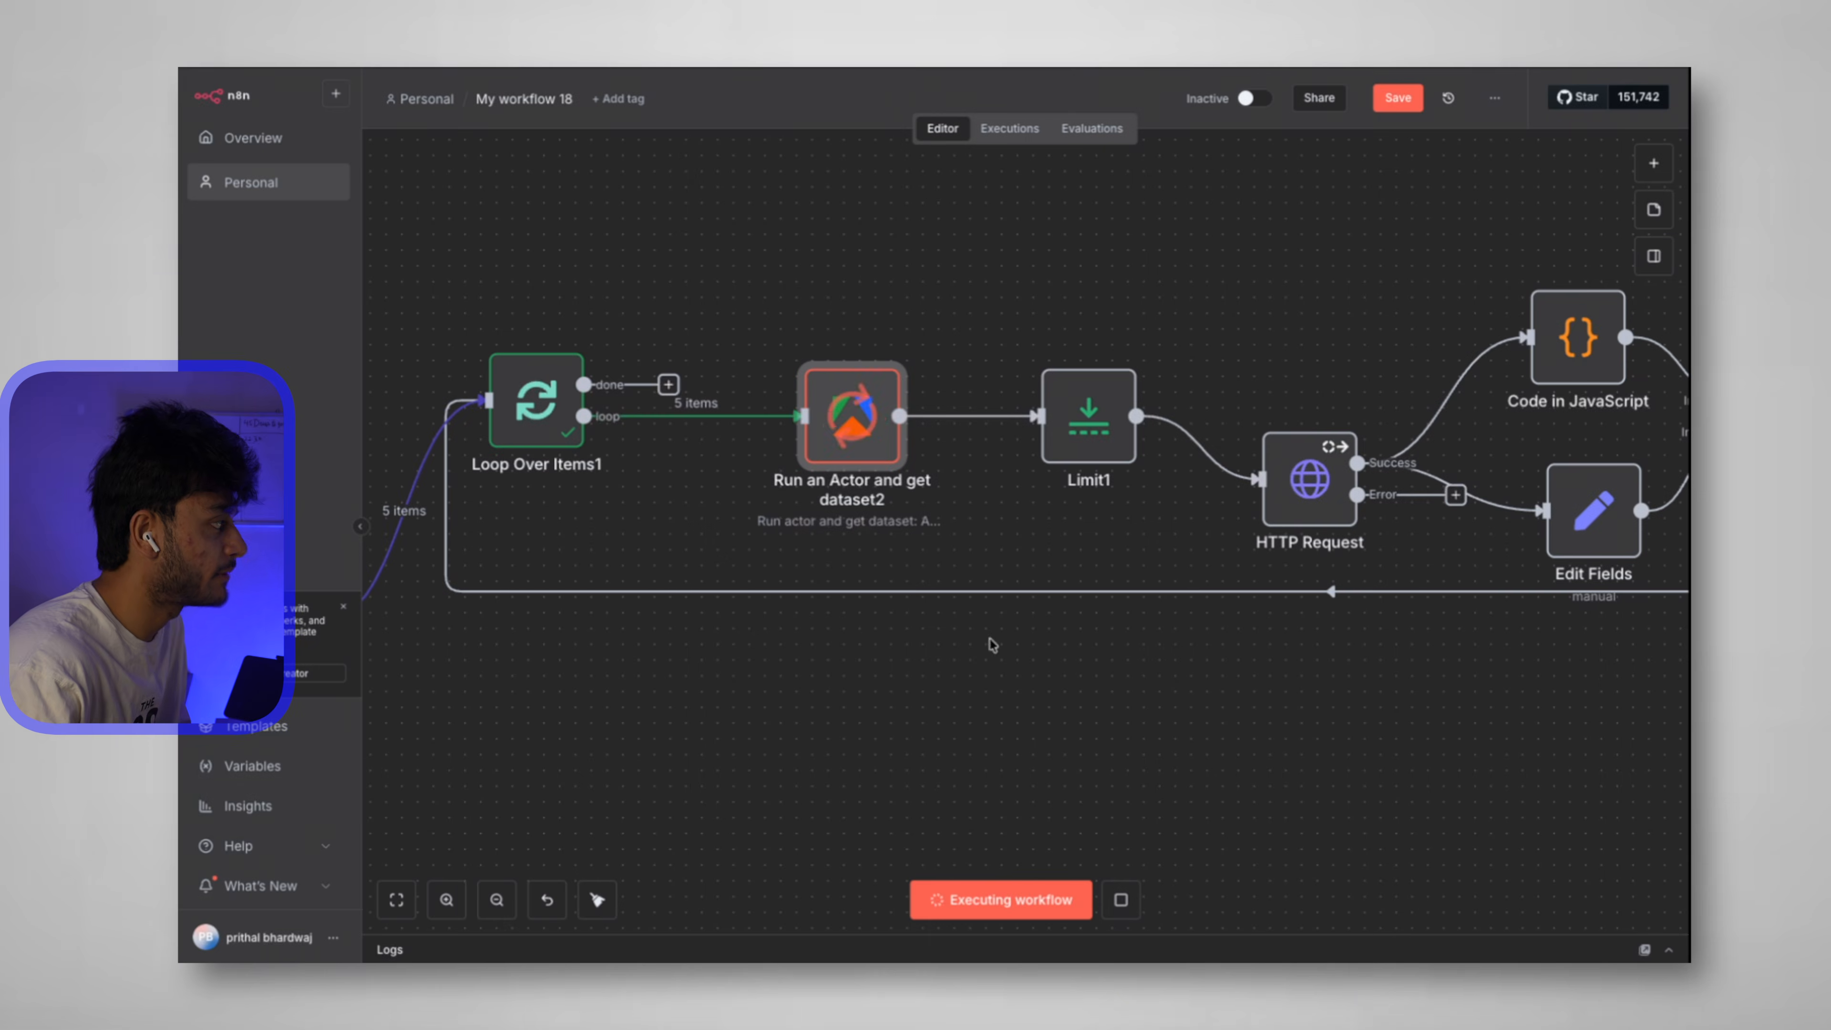
{"action": "double_click", "coordinate": [860, 420]}
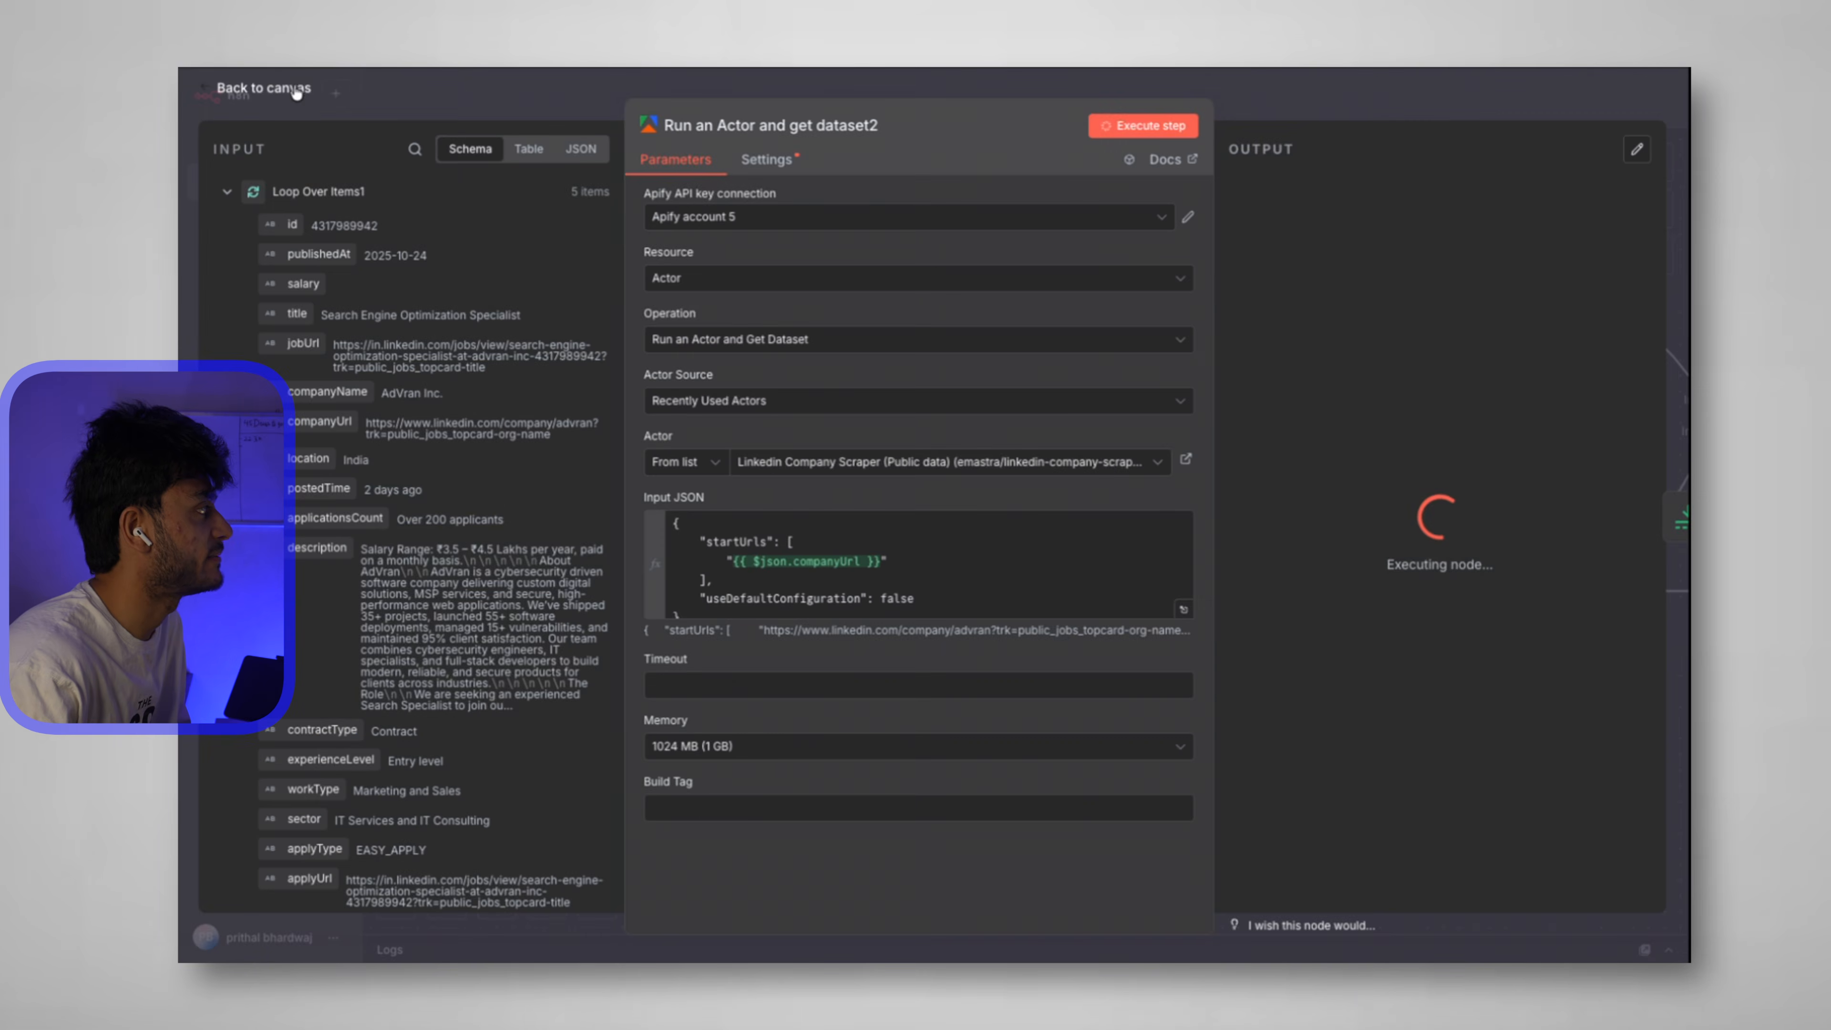
{"action": "left_click", "coordinate": [289, 82]}
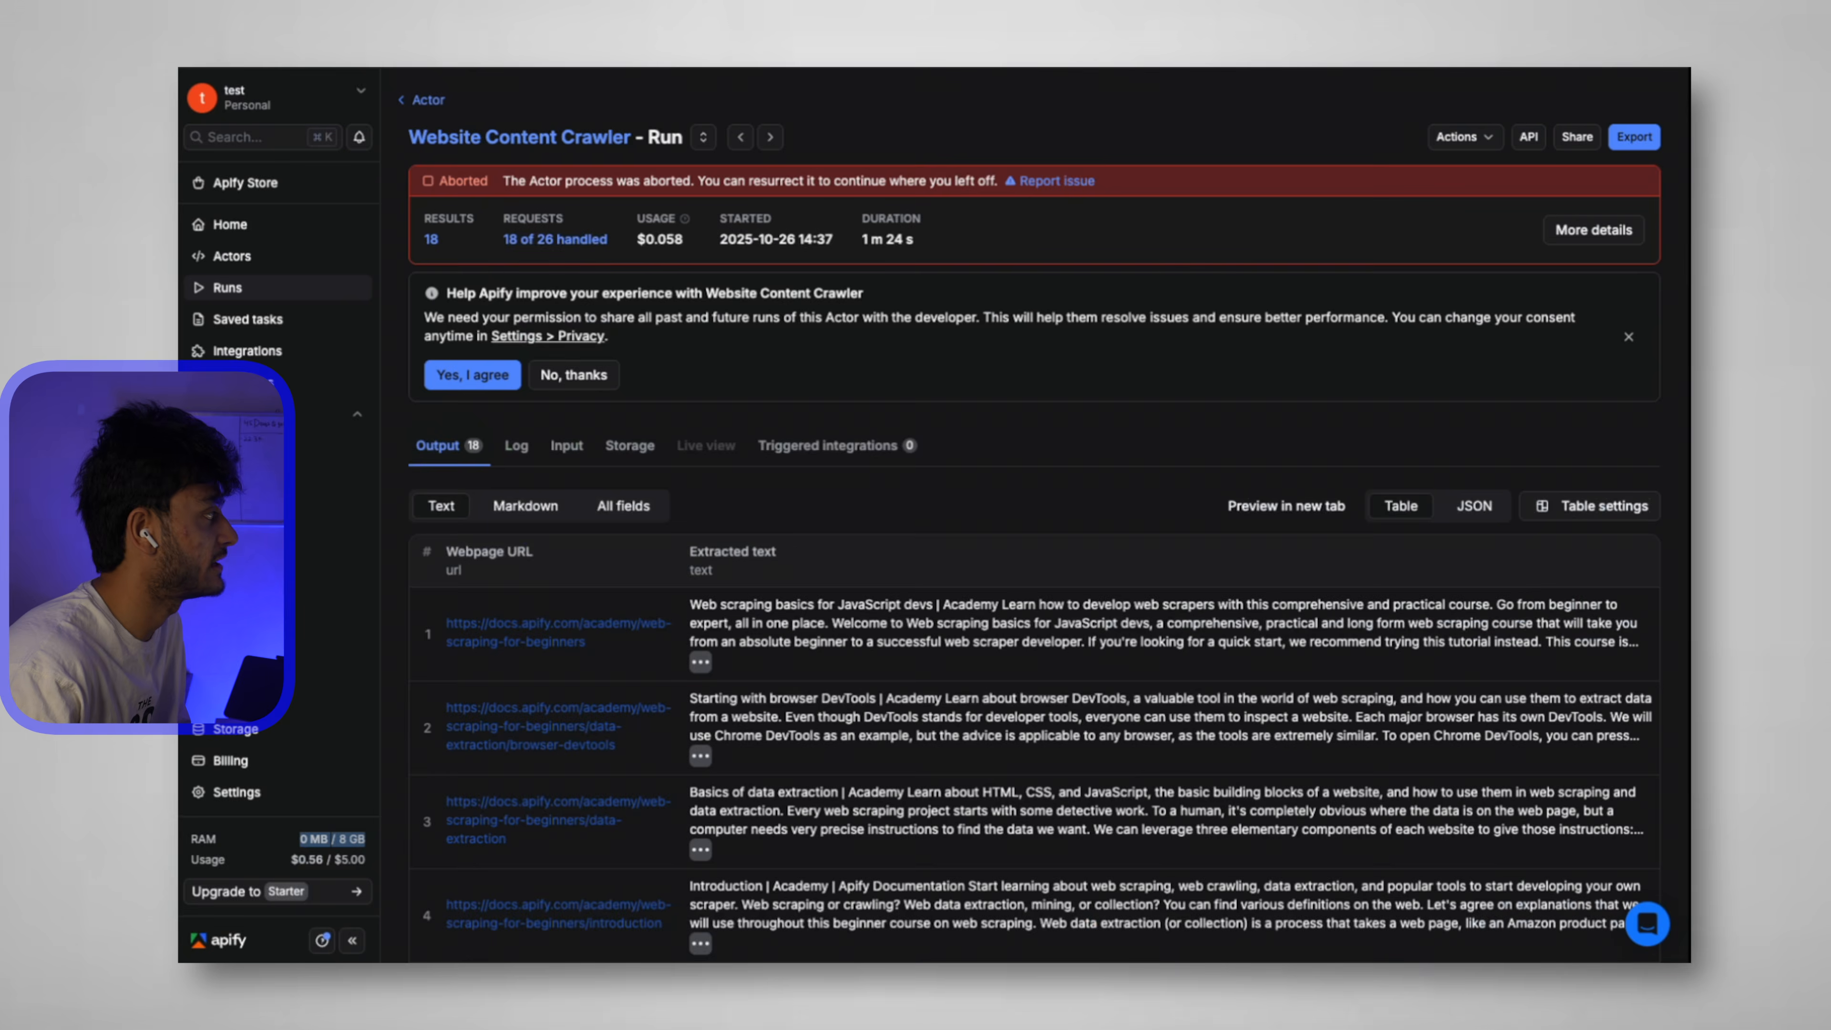
{"action": "left_click", "coordinate": [286, 293]}
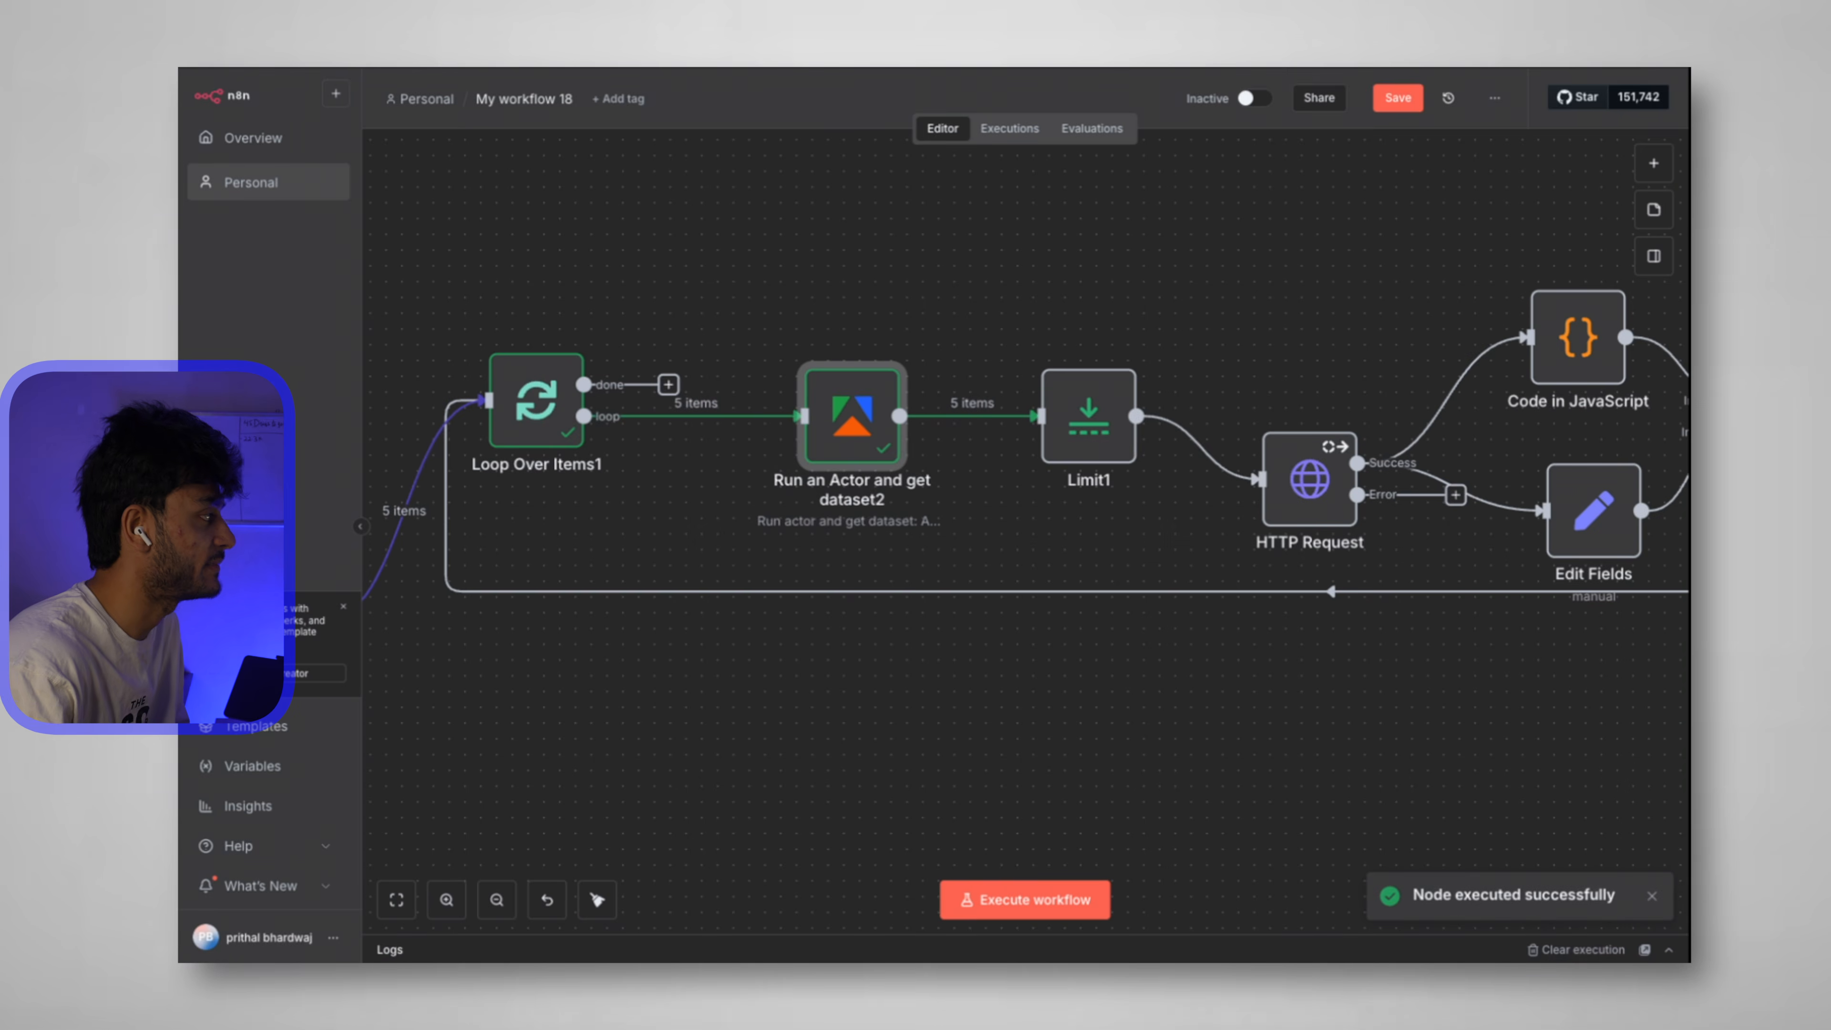
Review the company data output by Run an Actor and get dataset2, including locations and the website field, and close the node.
{"action": "double_click", "coordinate": [867, 396]}
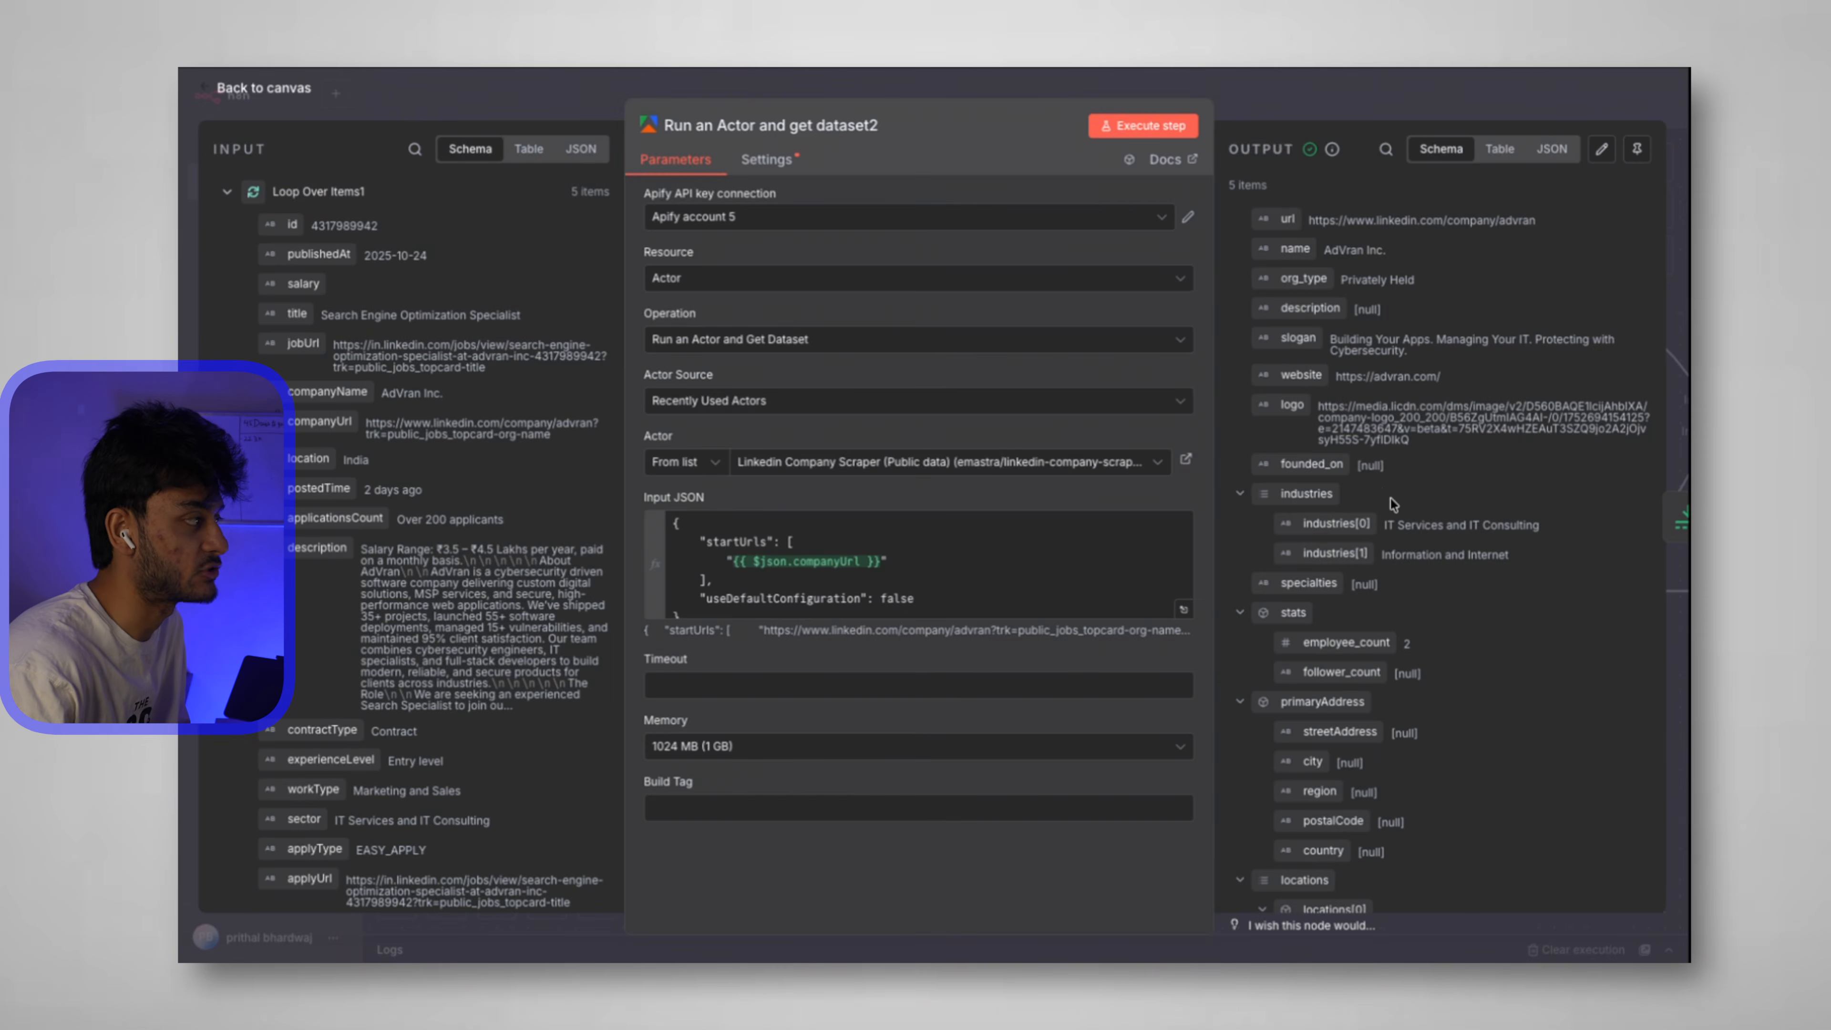
{"action": "scroll", "coordinate": [1393, 503], "scroll_direction": "down", "scroll_amount": 4}
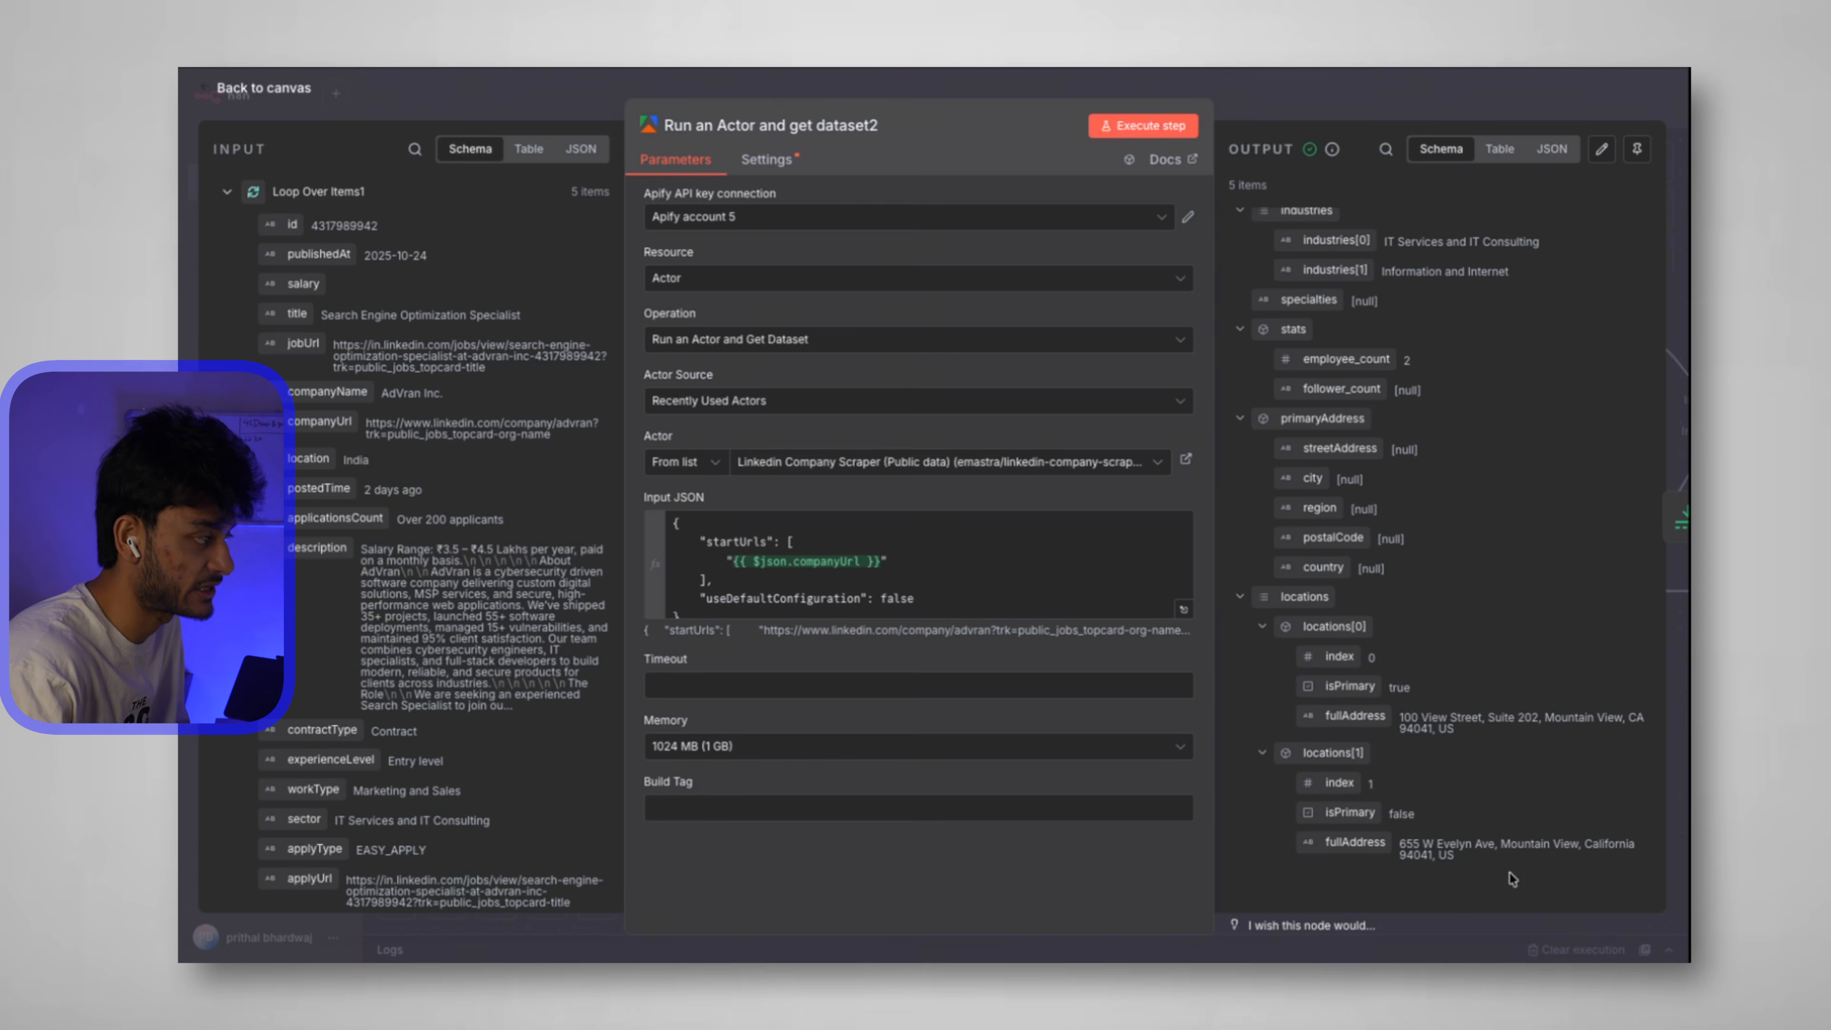
{"action": "scroll", "coordinate": [1454, 702], "scroll_direction": "up", "scroll_amount": 3}
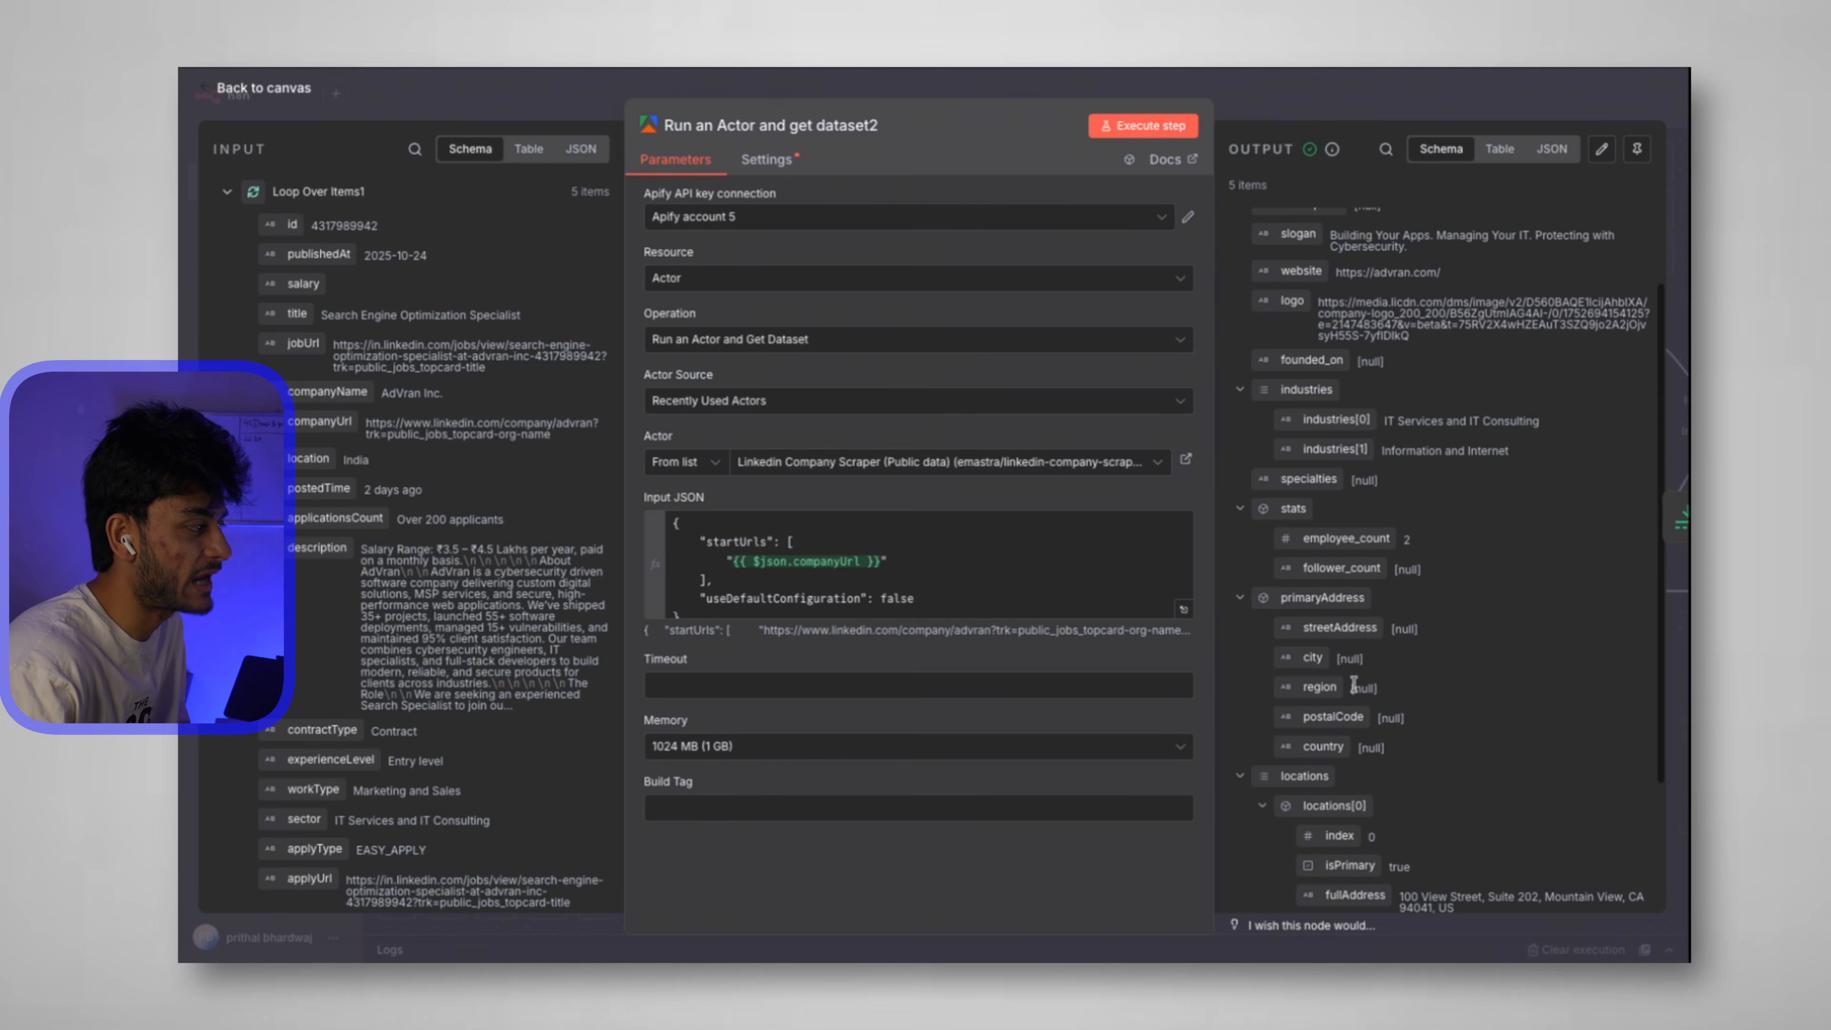
{"action": "scroll", "coordinate": [1435, 690], "scroll_direction": "up", "scroll_amount": 2}
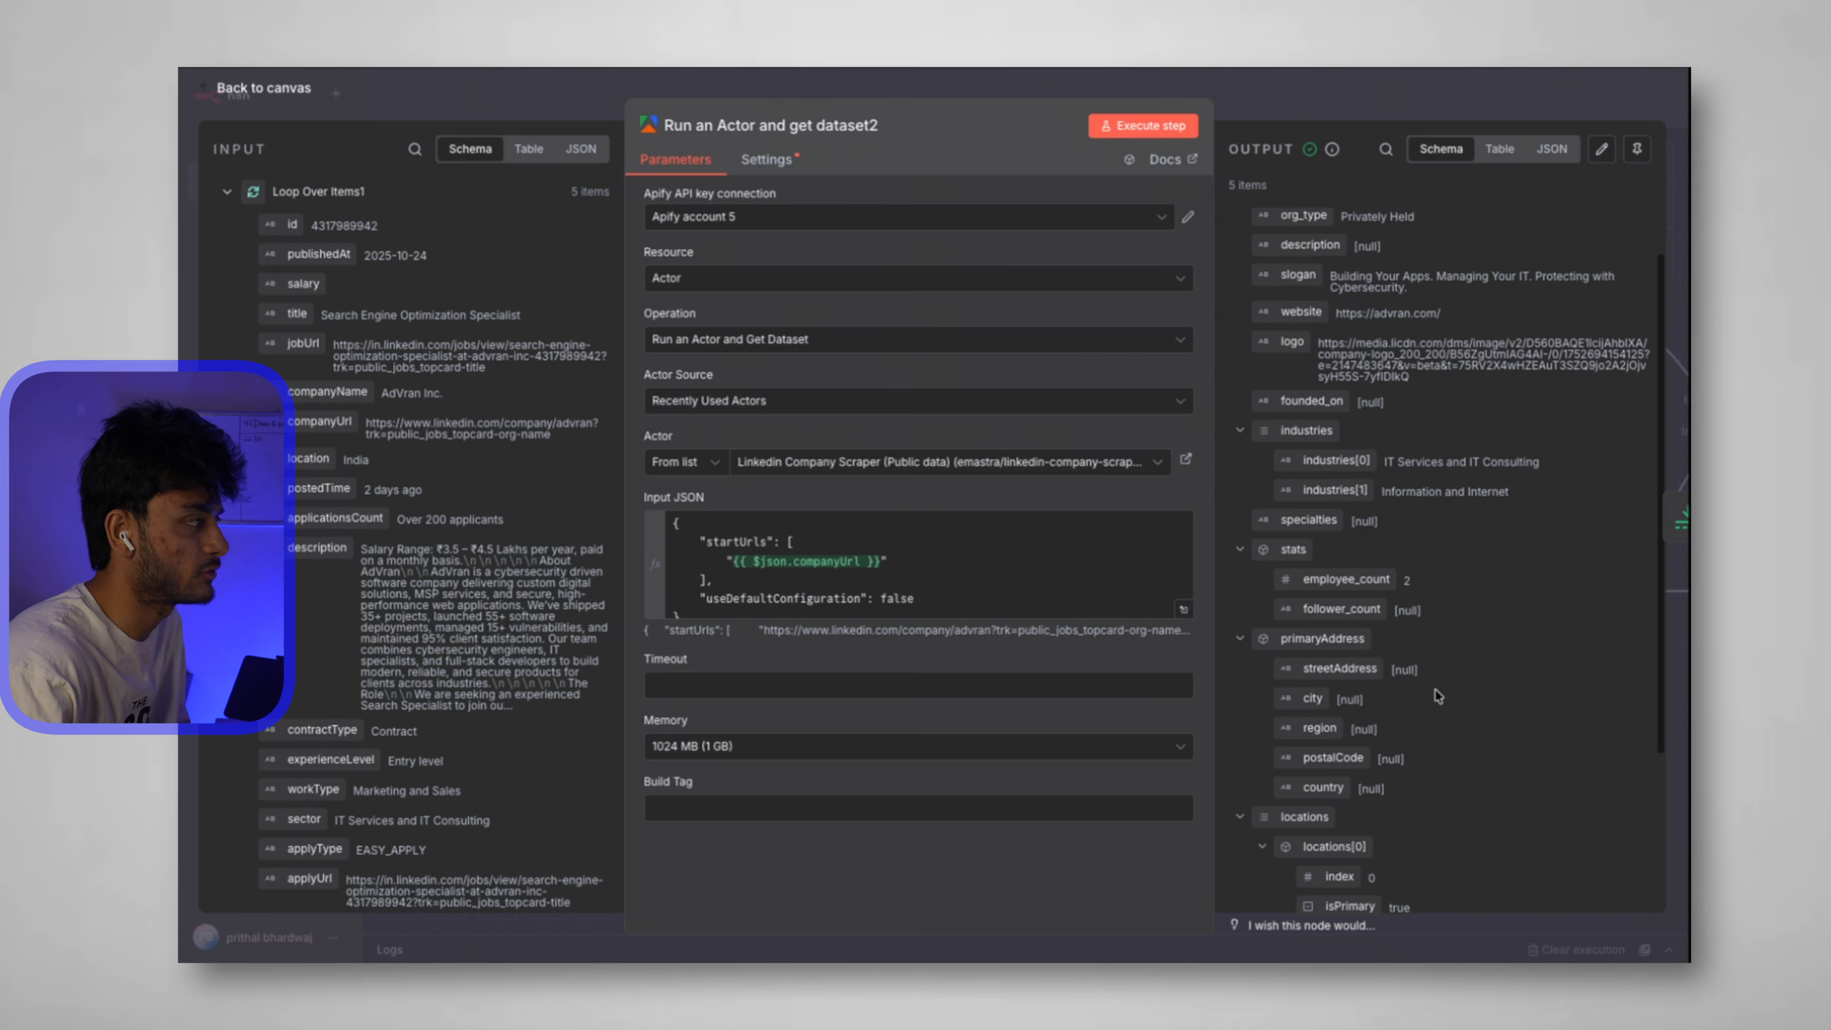
{"action": "left_click_drag", "start_coordinate": [1455, 383], "coordinate": [1326, 386]}
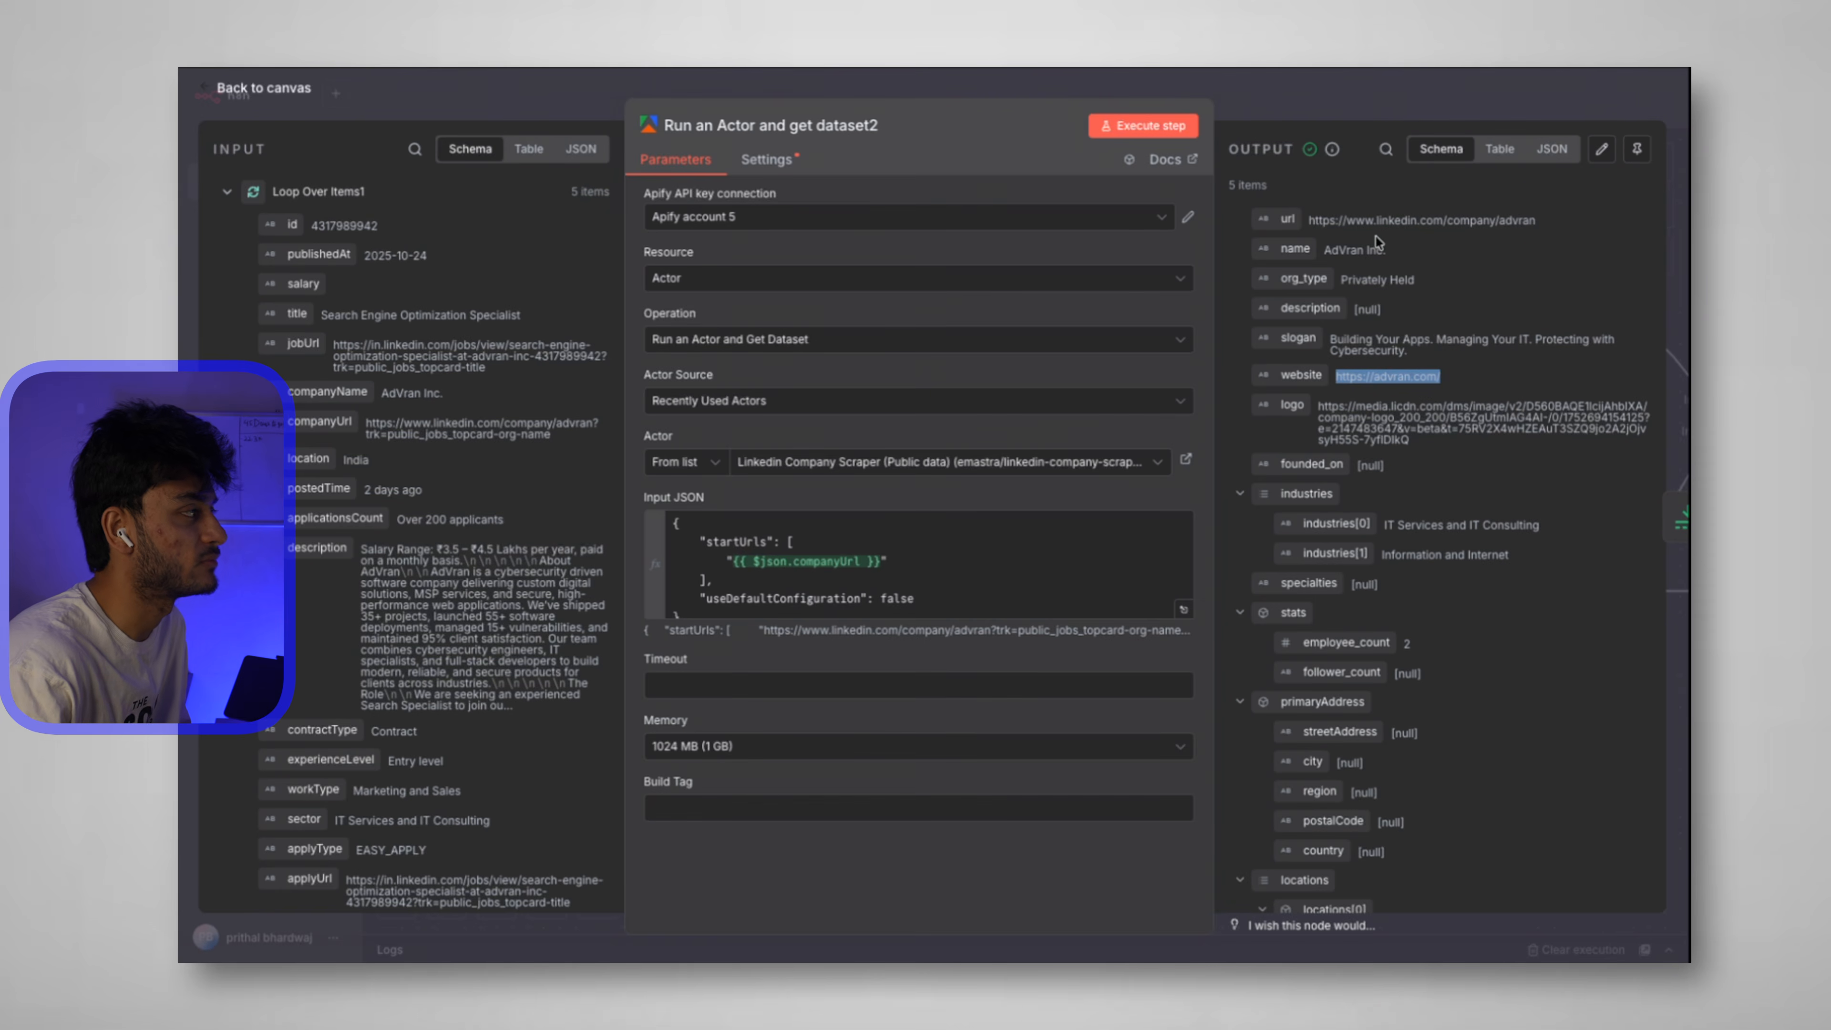
{"action": "key", "text": "Escape"}
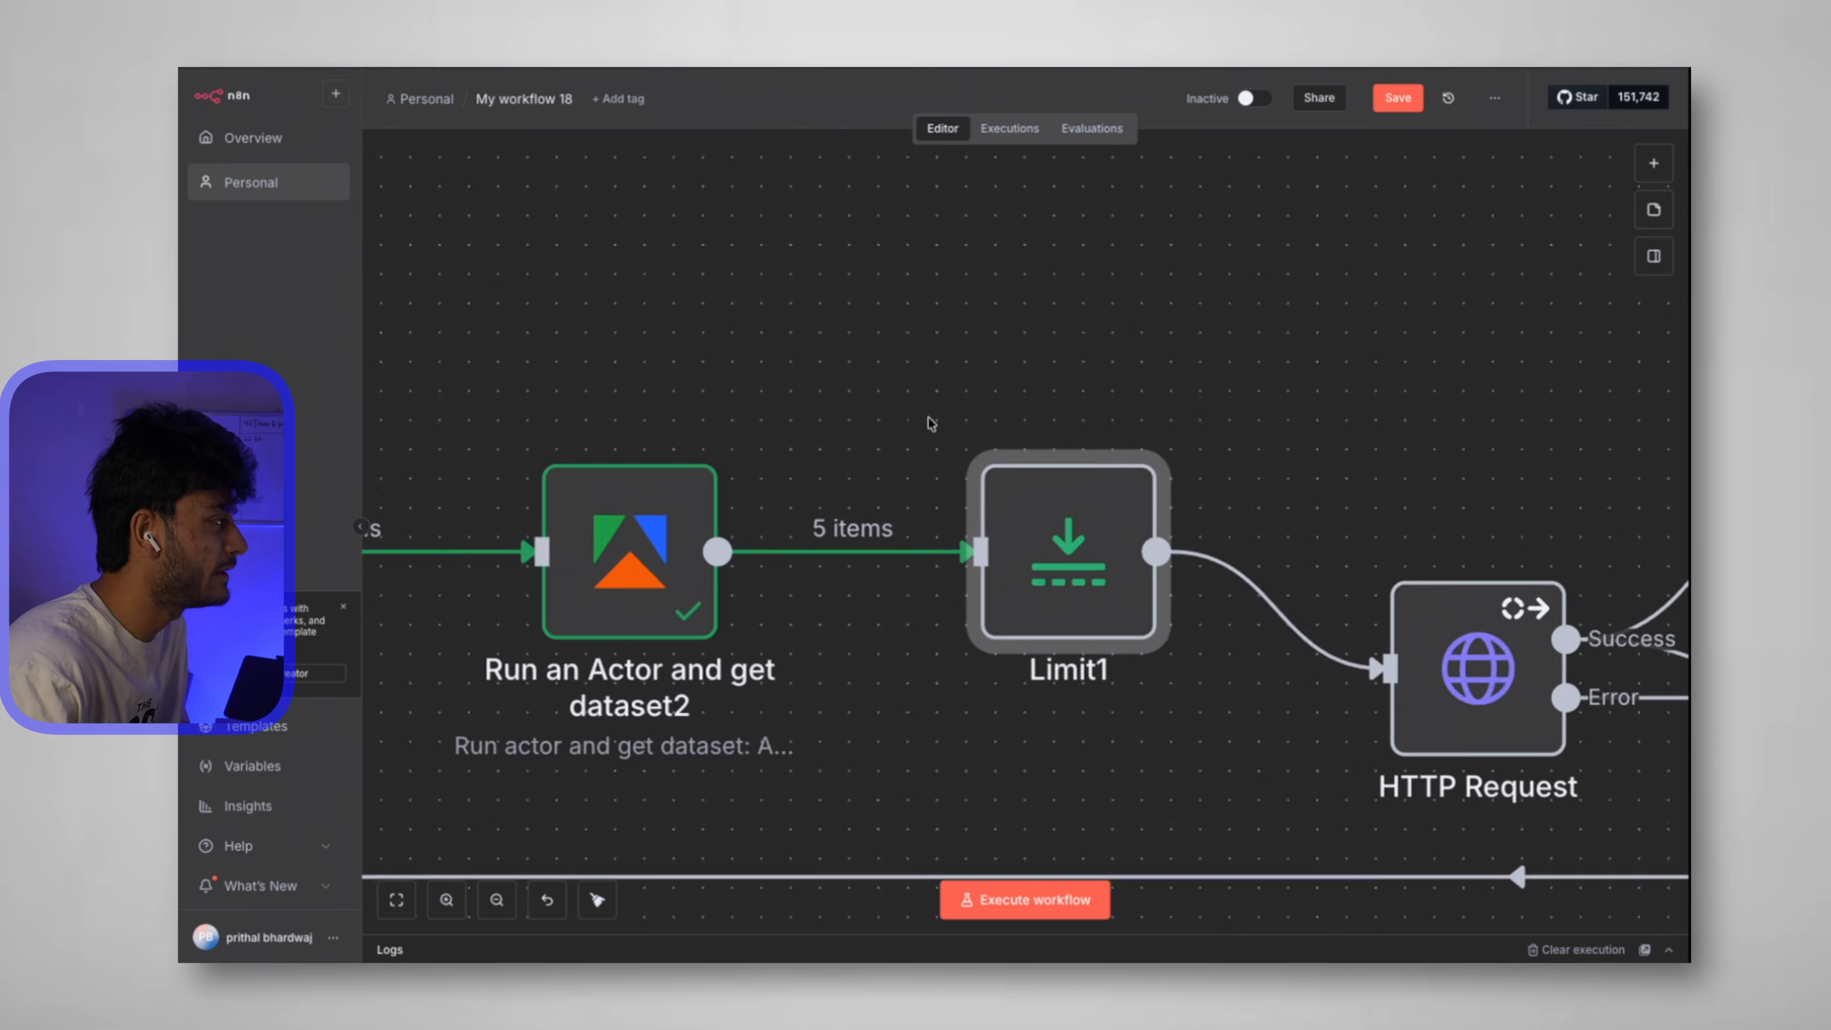
Delete the Limit1 node and move HTTP Request up and closer, in line with Run an Actor and get dataset2.
{"action": "left_click", "coordinate": [1043, 418]}
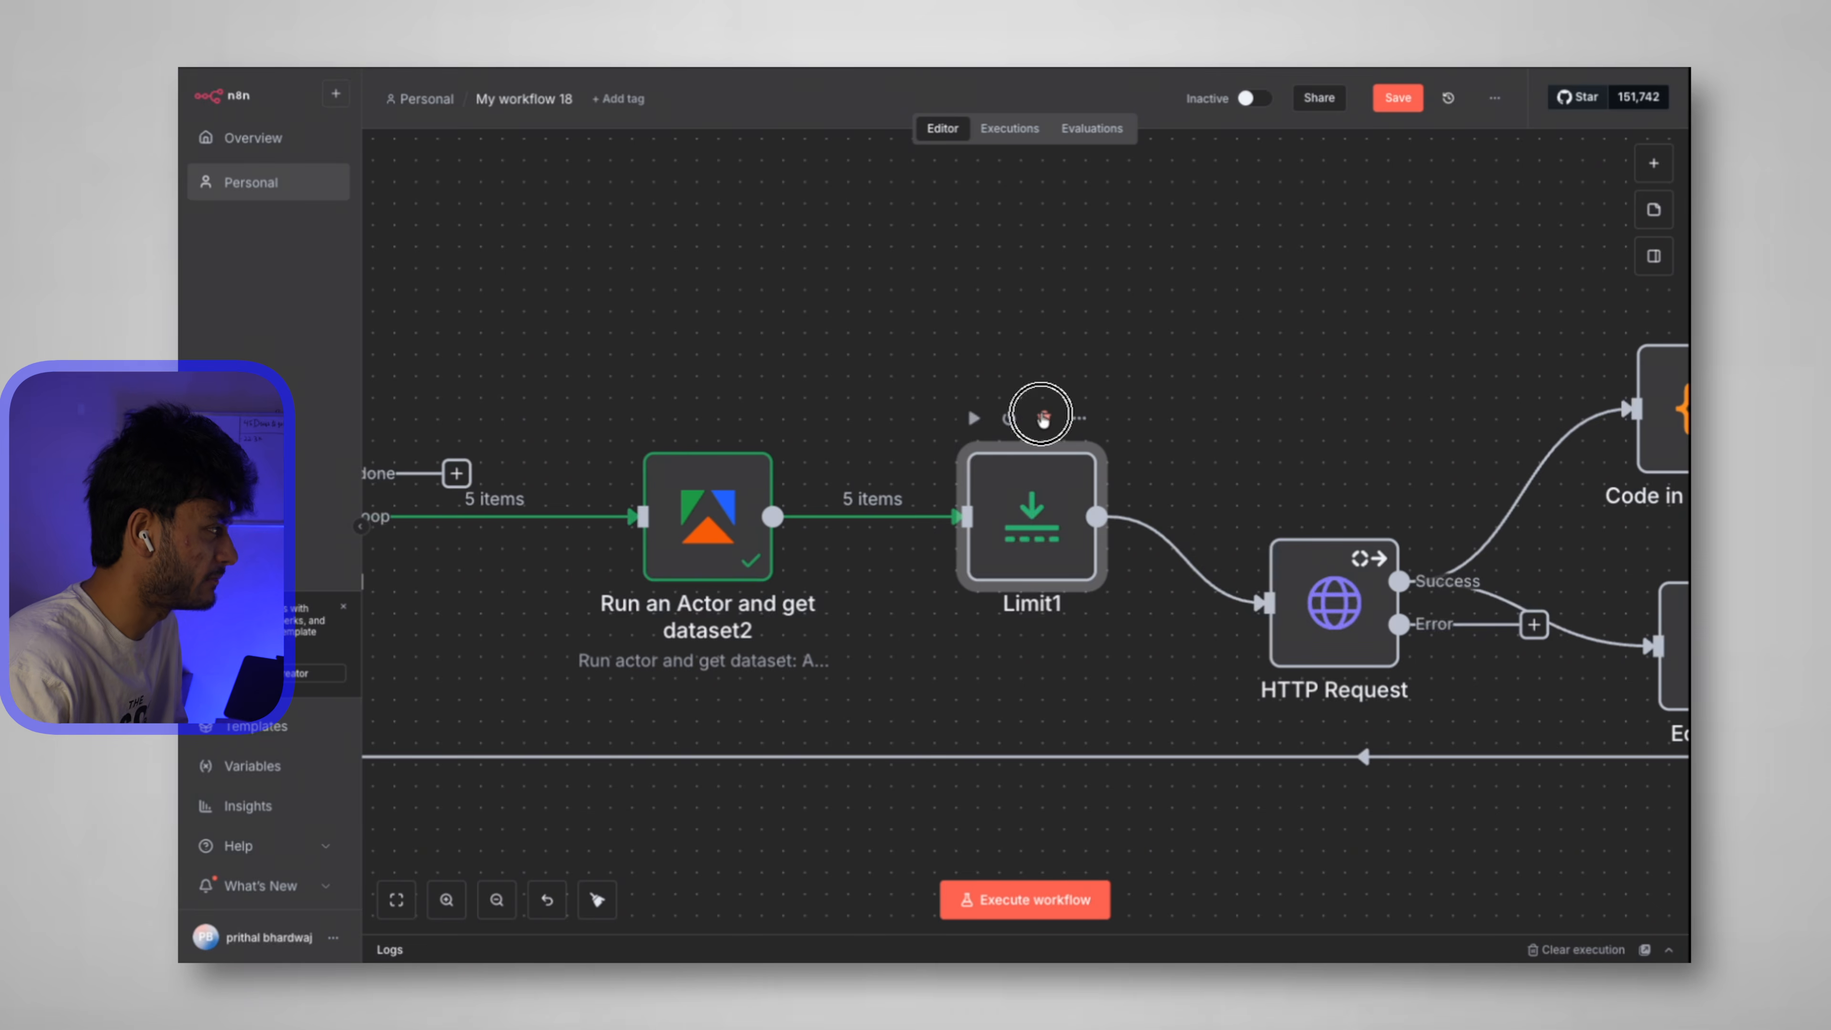
{"action": "scroll", "coordinate": [1103, 666], "scroll_direction": "down", "scroll_amount": 3}
{"action": "scroll", "coordinate": [1103, 666], "scroll_direction": "down", "scroll_amount": 1}
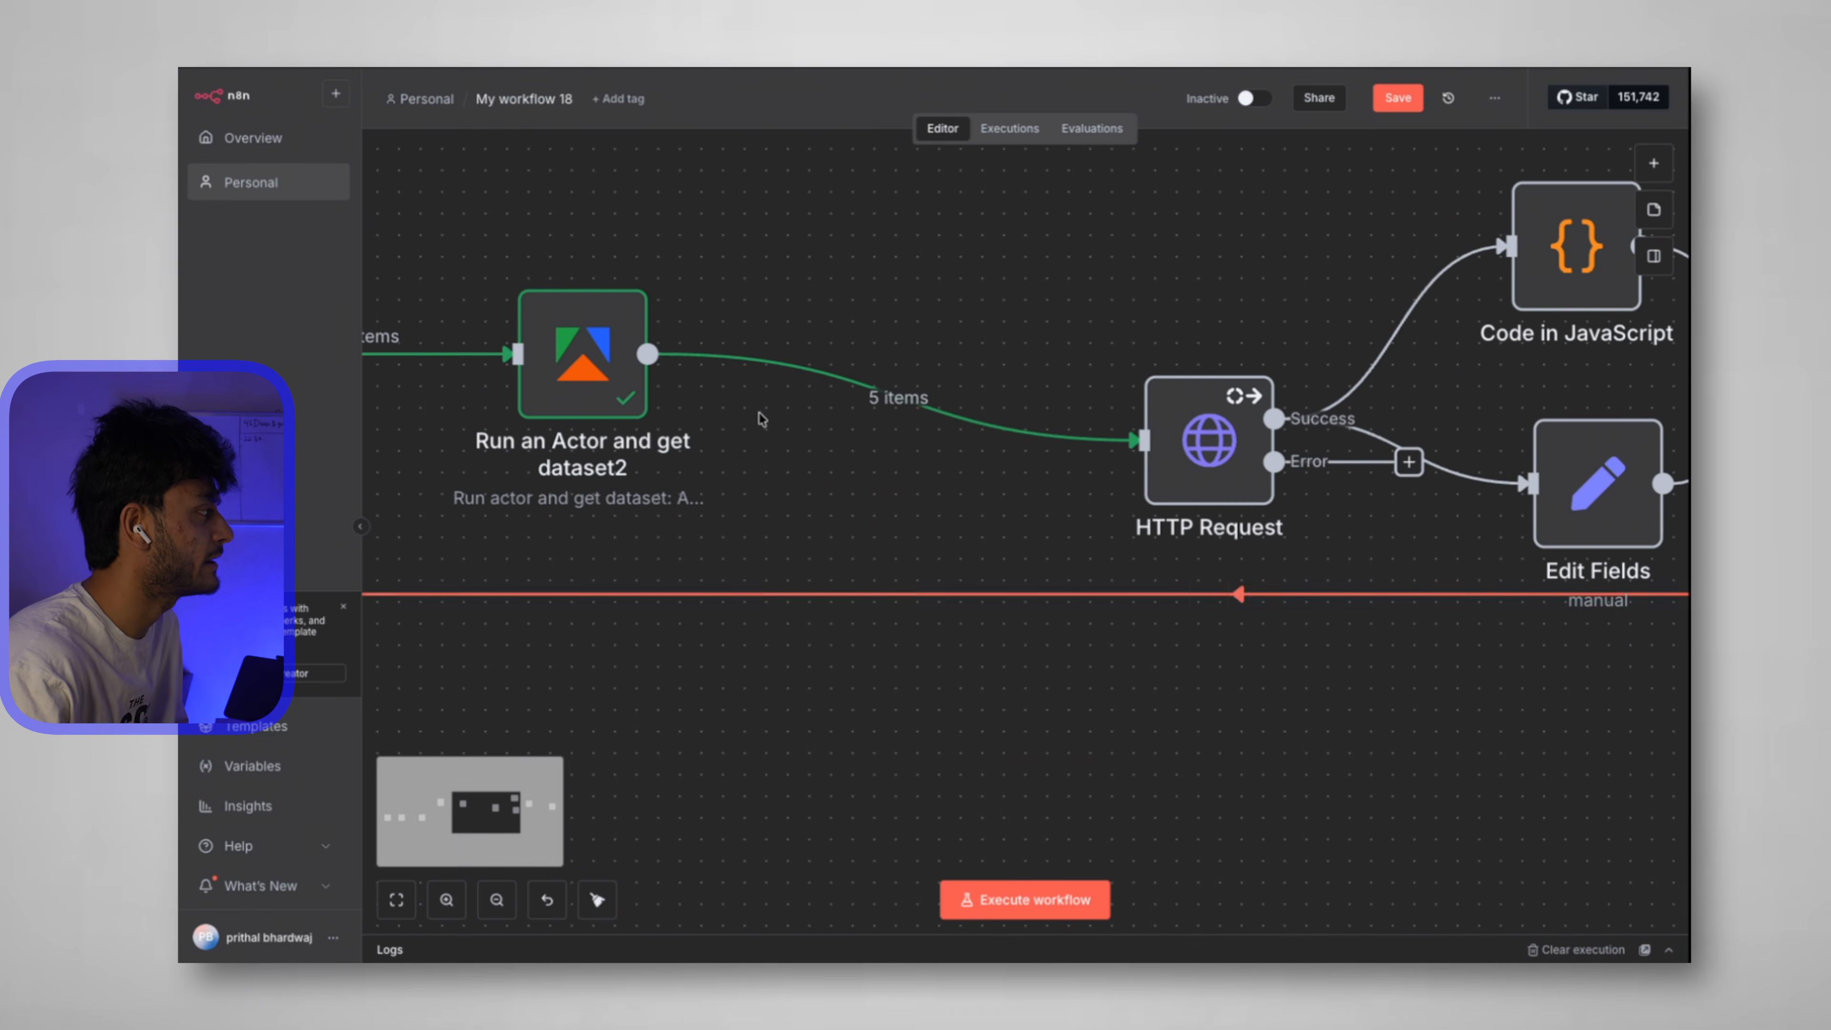
{"action": "mouse_move", "coordinate": [726, 370]}
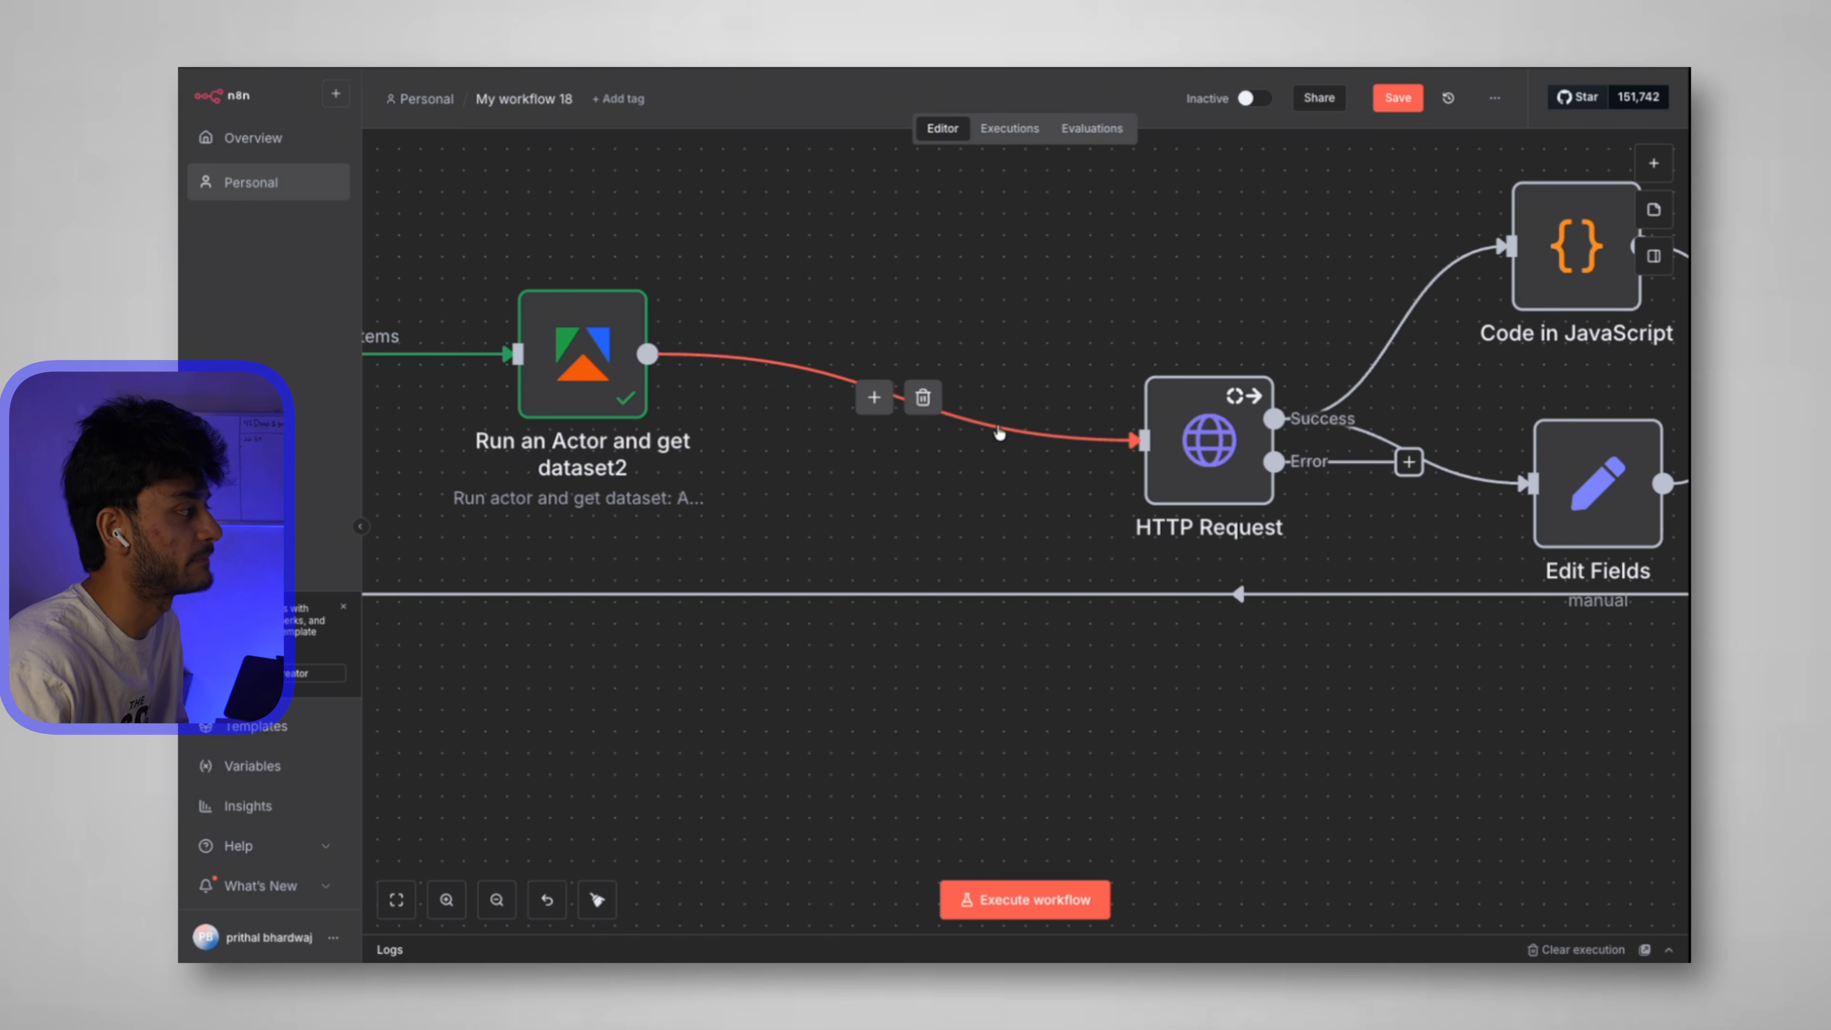
{"action": "left_click_drag", "start_coordinate": [1220, 459], "coordinate": [1108, 373]}
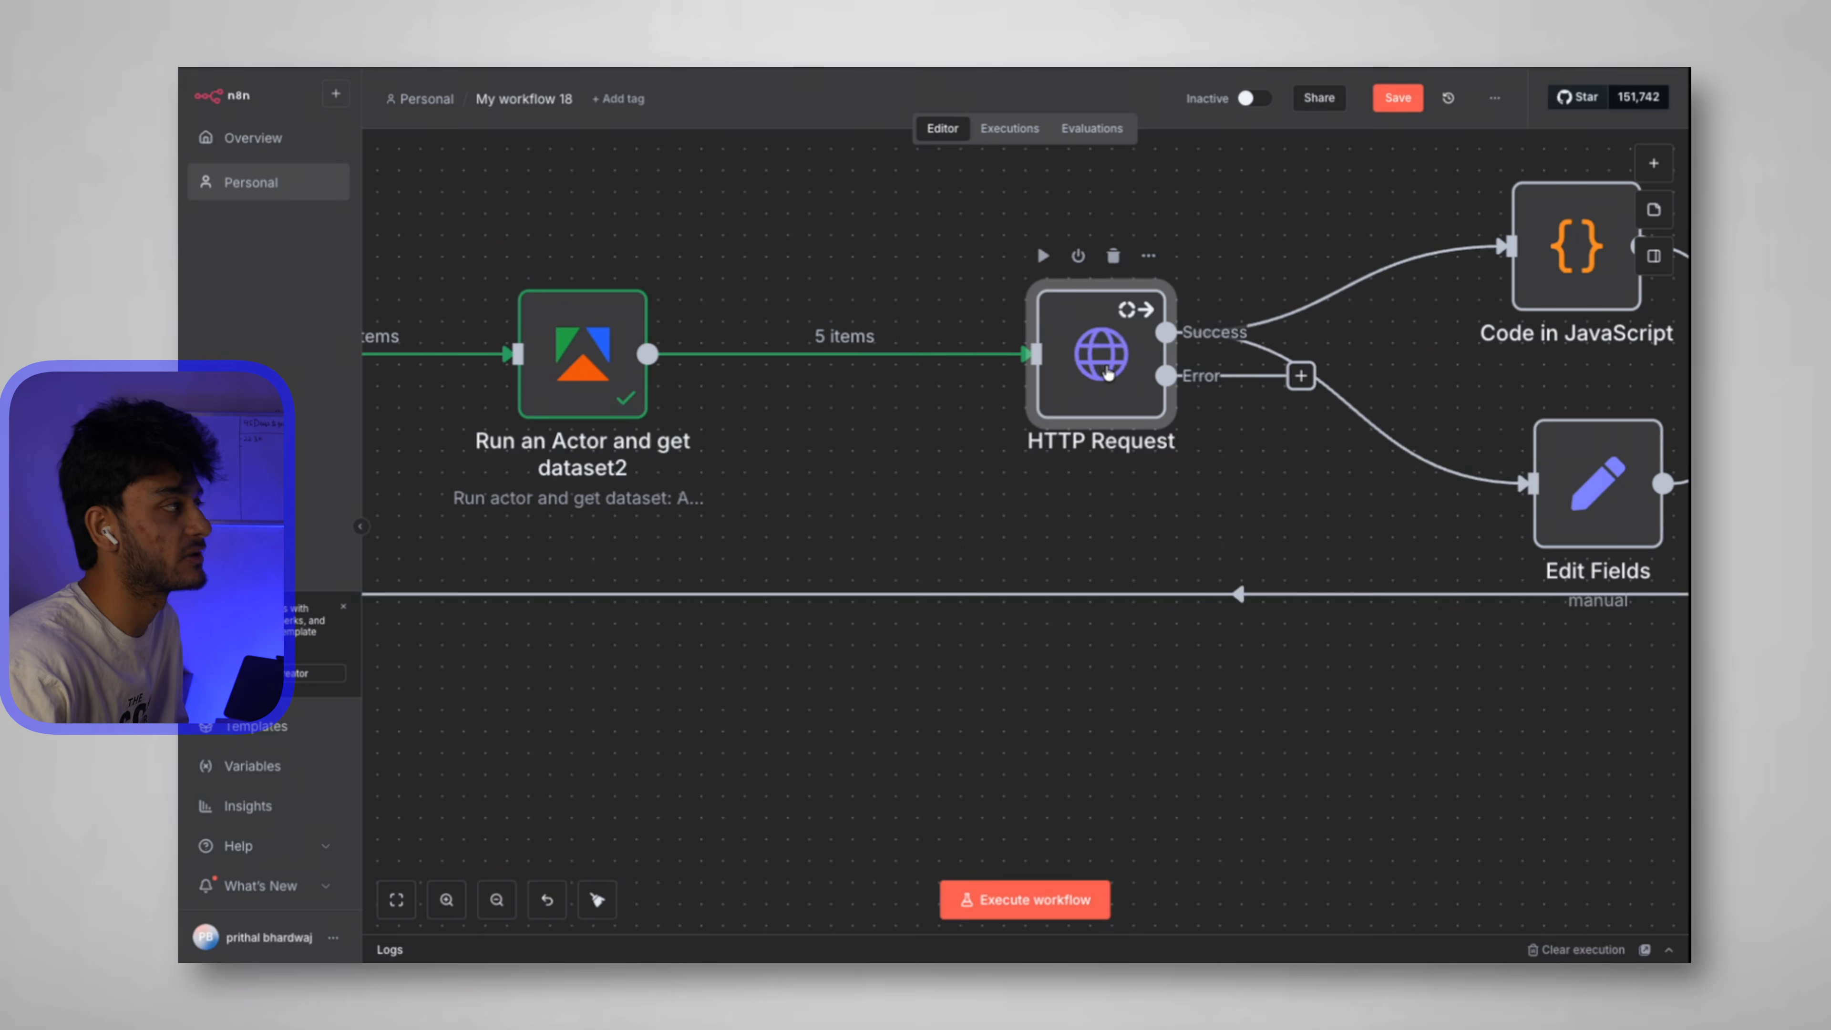
Search the node library for "http".
{"action": "left_click", "coordinate": [1654, 163]}
{"action": "type", "text": "http"}
{"action": "left_click", "coordinate": [1057, 216]}
Keep the HTTP Request method at GET and re-enter its URL by mapping the website field as {{ $json.website }}.
{"action": "double_click", "coordinate": [1115, 354]}
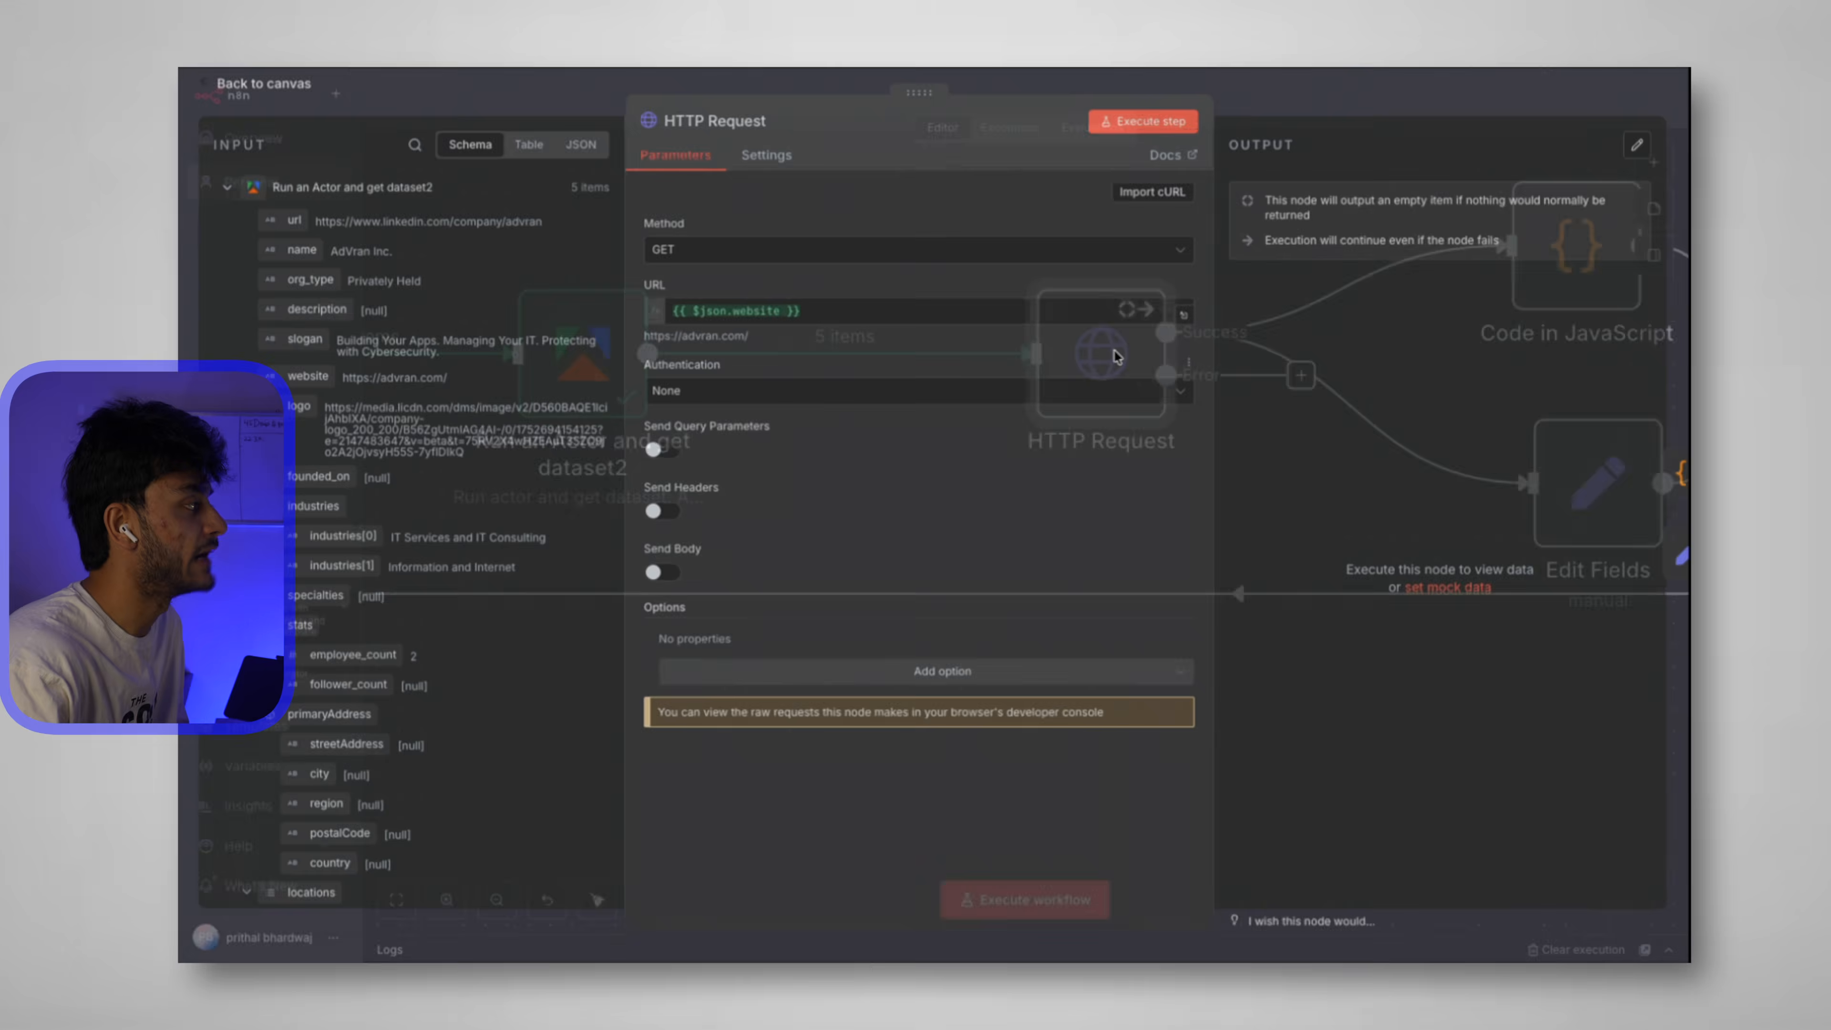
{"action": "left_click", "coordinate": [688, 252]}
{"action": "left_click", "coordinate": [786, 212]}
{"action": "left_click_drag", "start_coordinate": [836, 315], "coordinate": [663, 322]}
{"action": "key", "text": "BackSpace"}
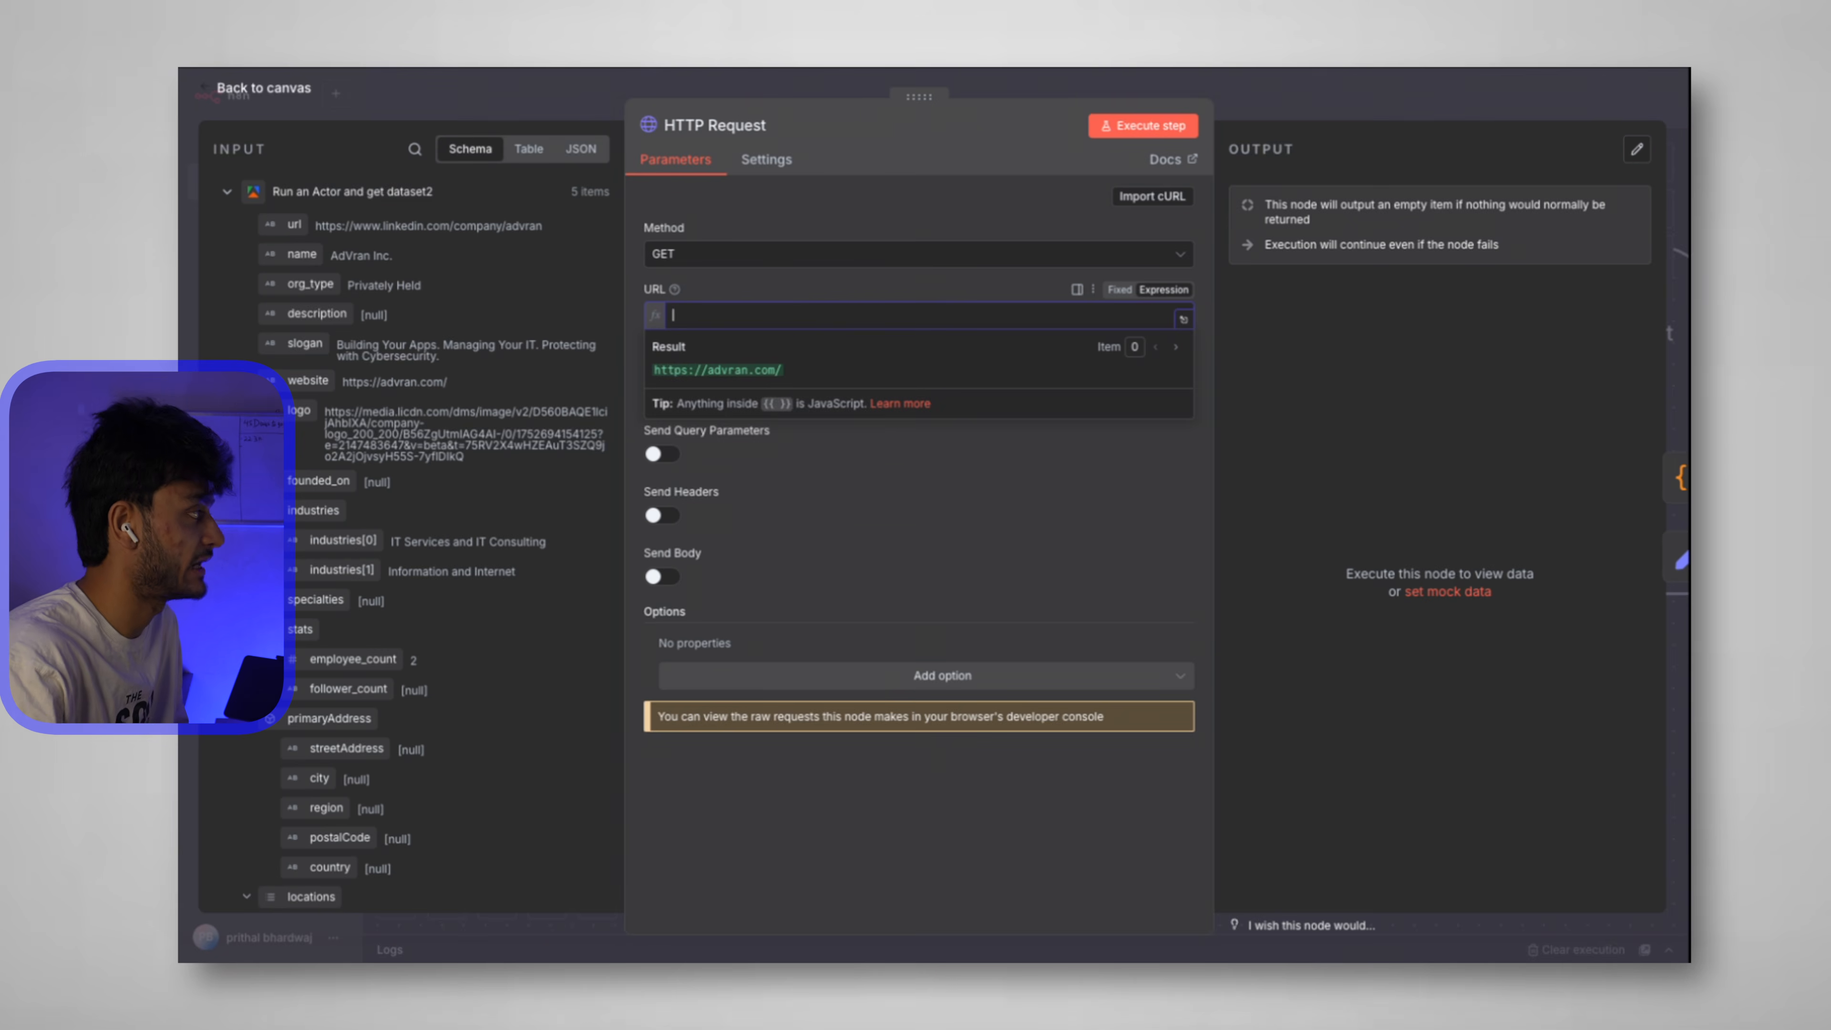
{"action": "left_click_drag", "start_coordinate": [308, 380], "coordinate": [786, 316]}
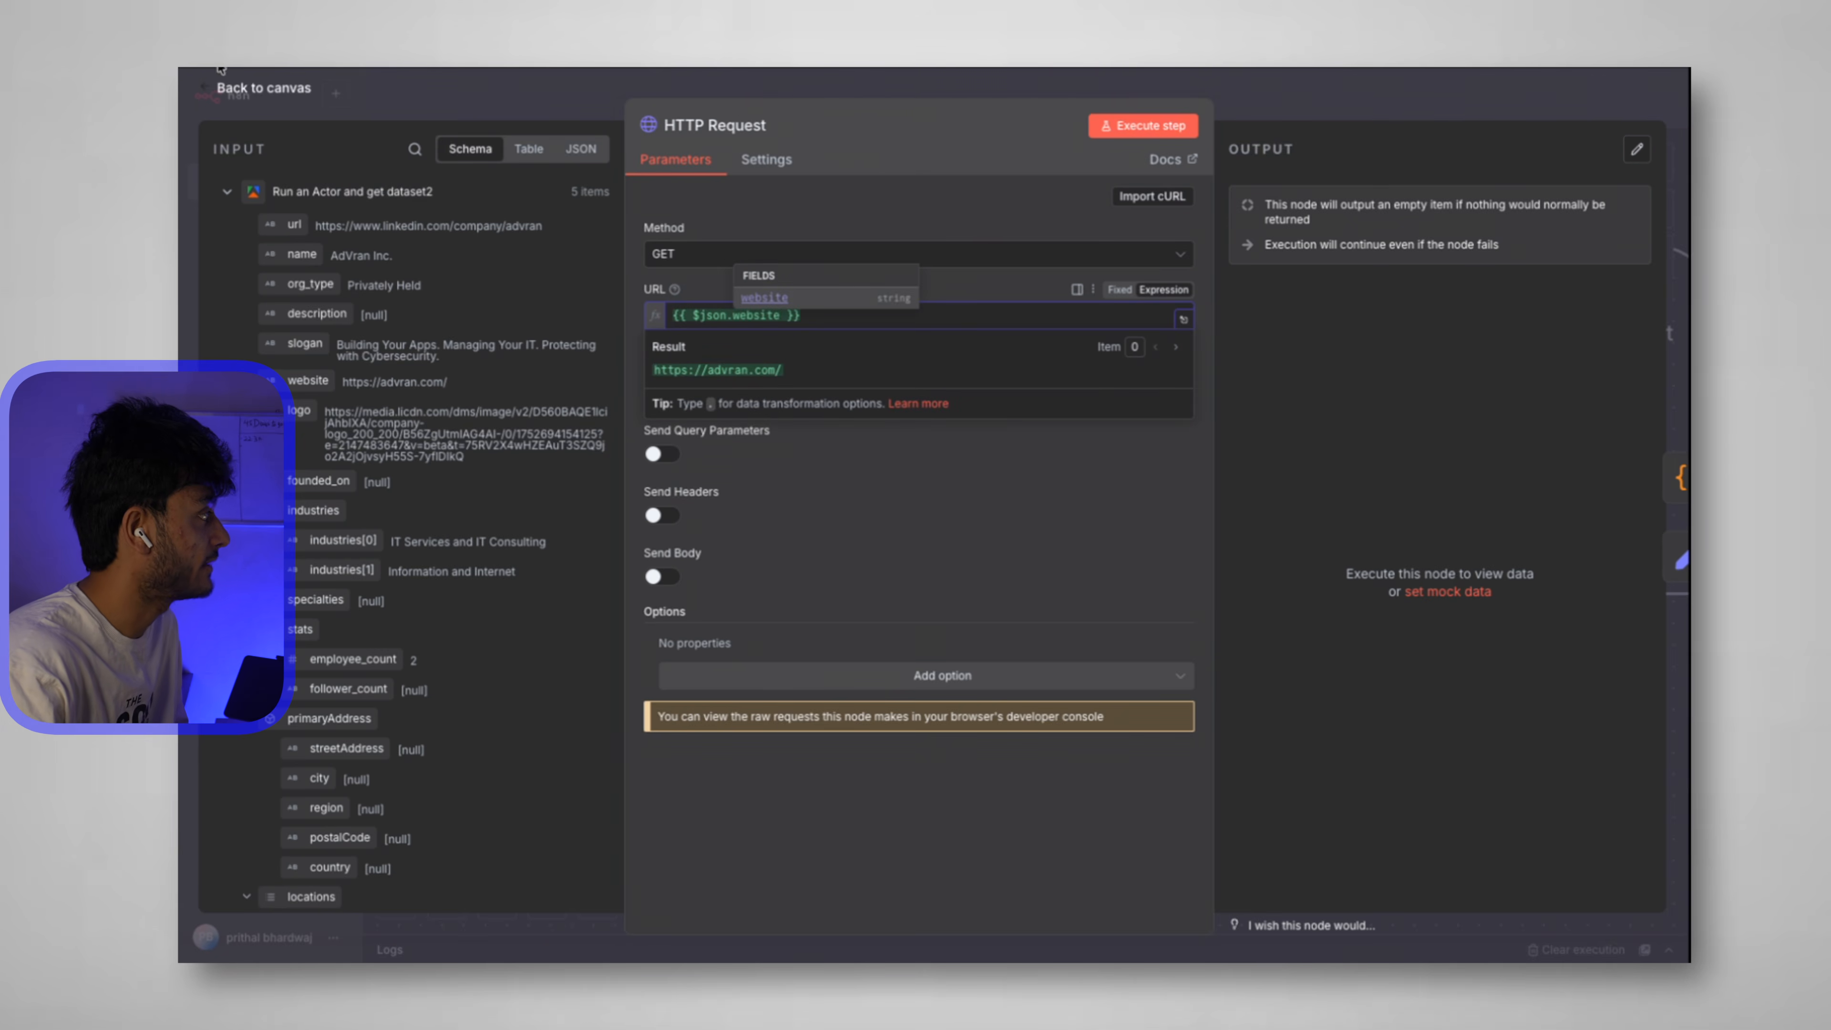
{"action": "left_click", "coordinate": [247, 93]}
Execute the HTTP Request node and inspect the website HTML in its Success Branch output.
{"action": "scroll", "coordinate": [818, 388], "scroll_direction": "down", "scroll_amount": 3}
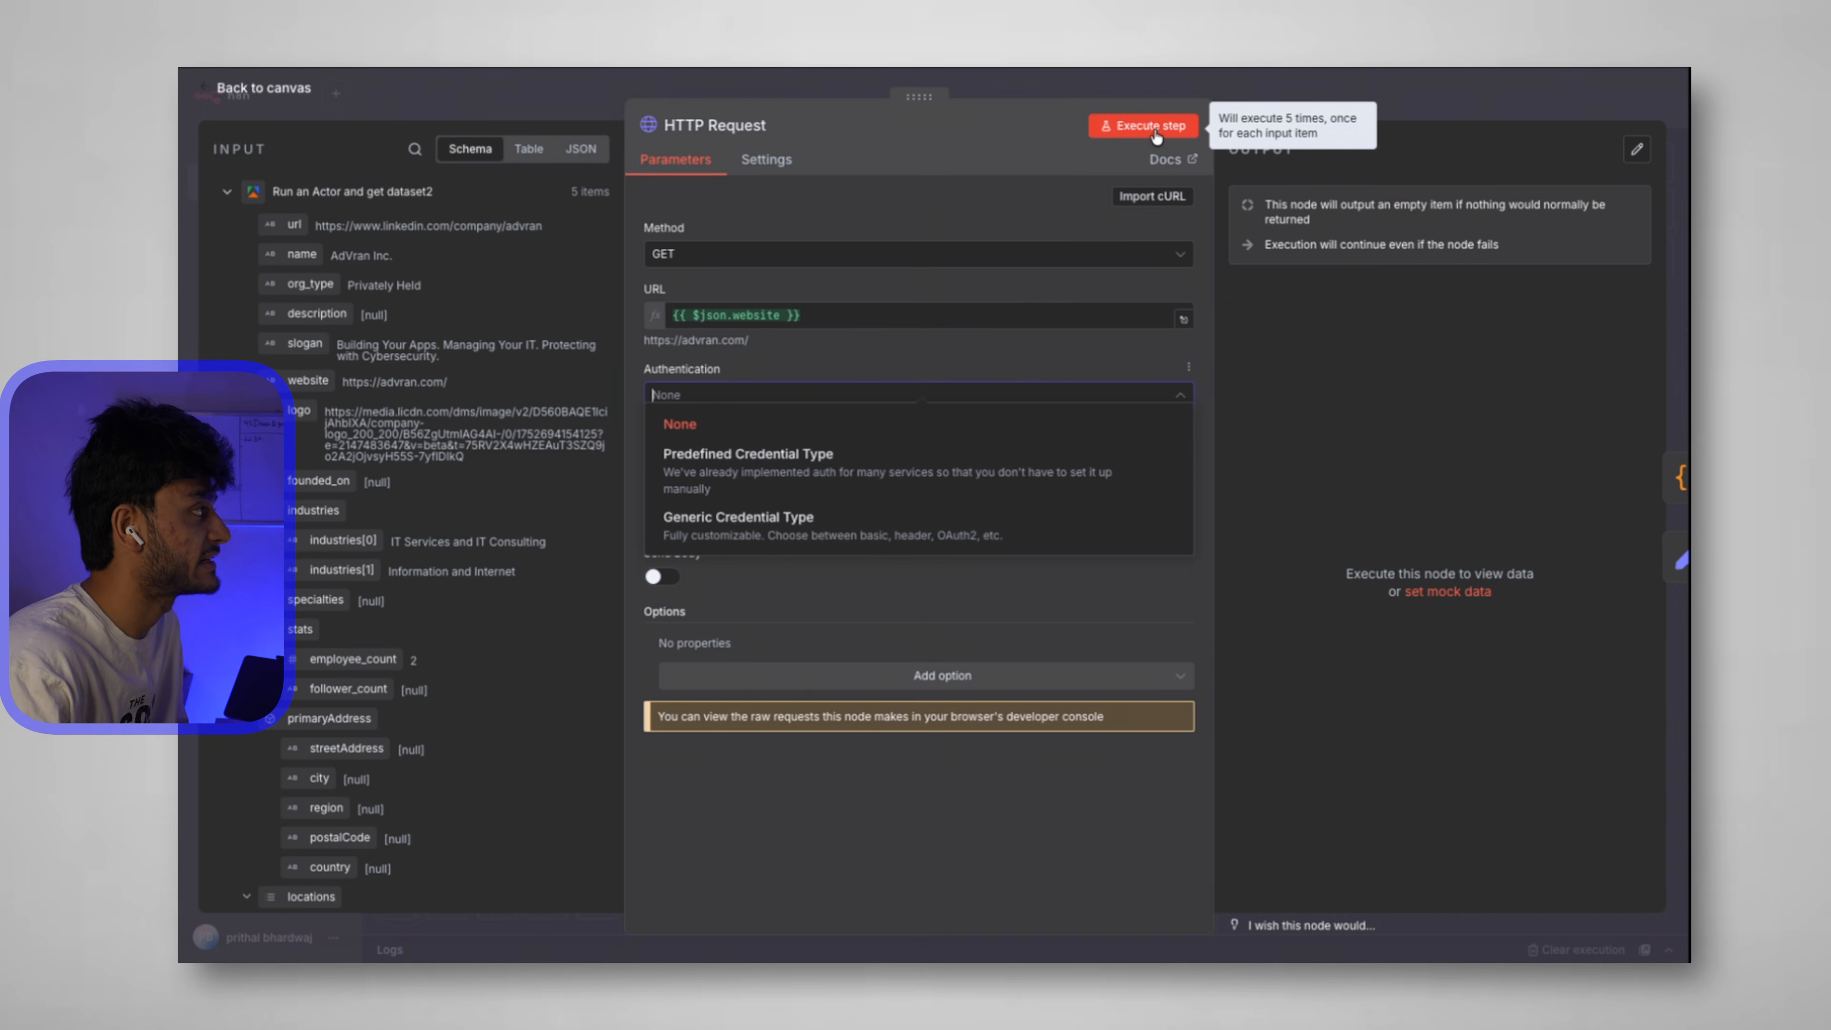
{"action": "left_click", "coordinate": [1152, 121]}
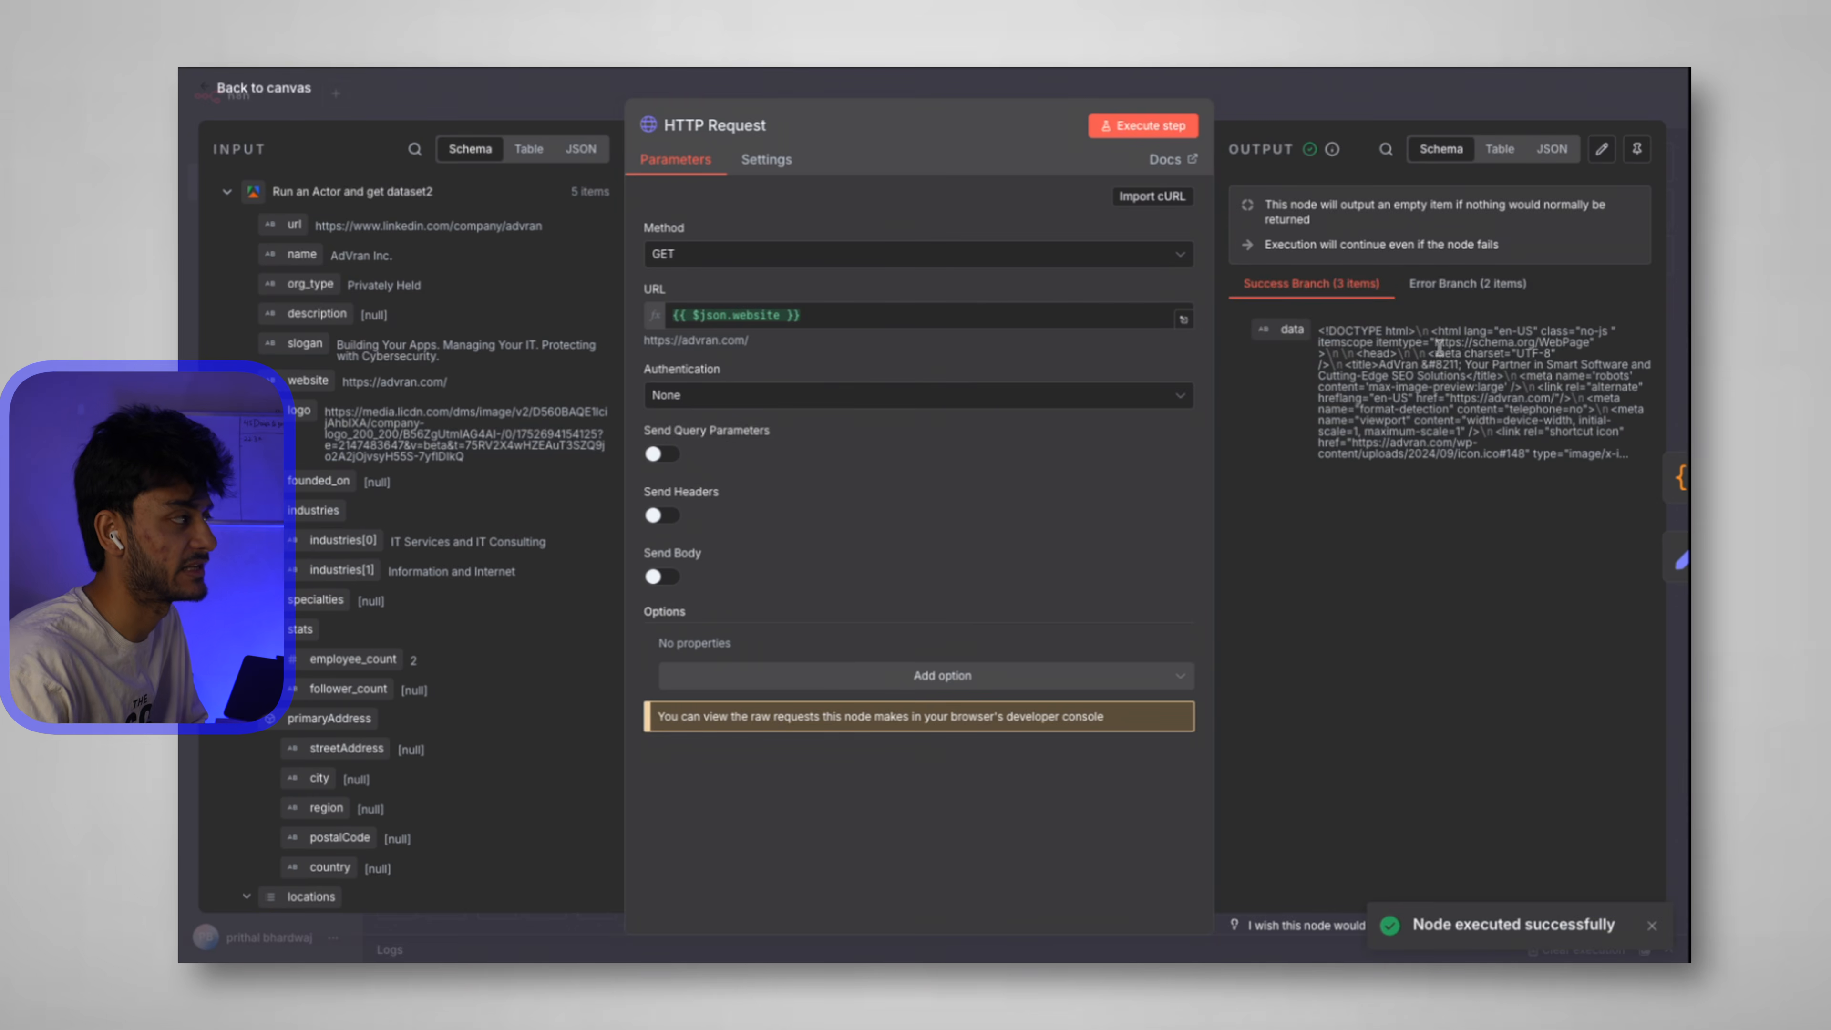
{"action": "left_click_drag", "start_coordinate": [1425, 336], "coordinate": [1607, 469]}
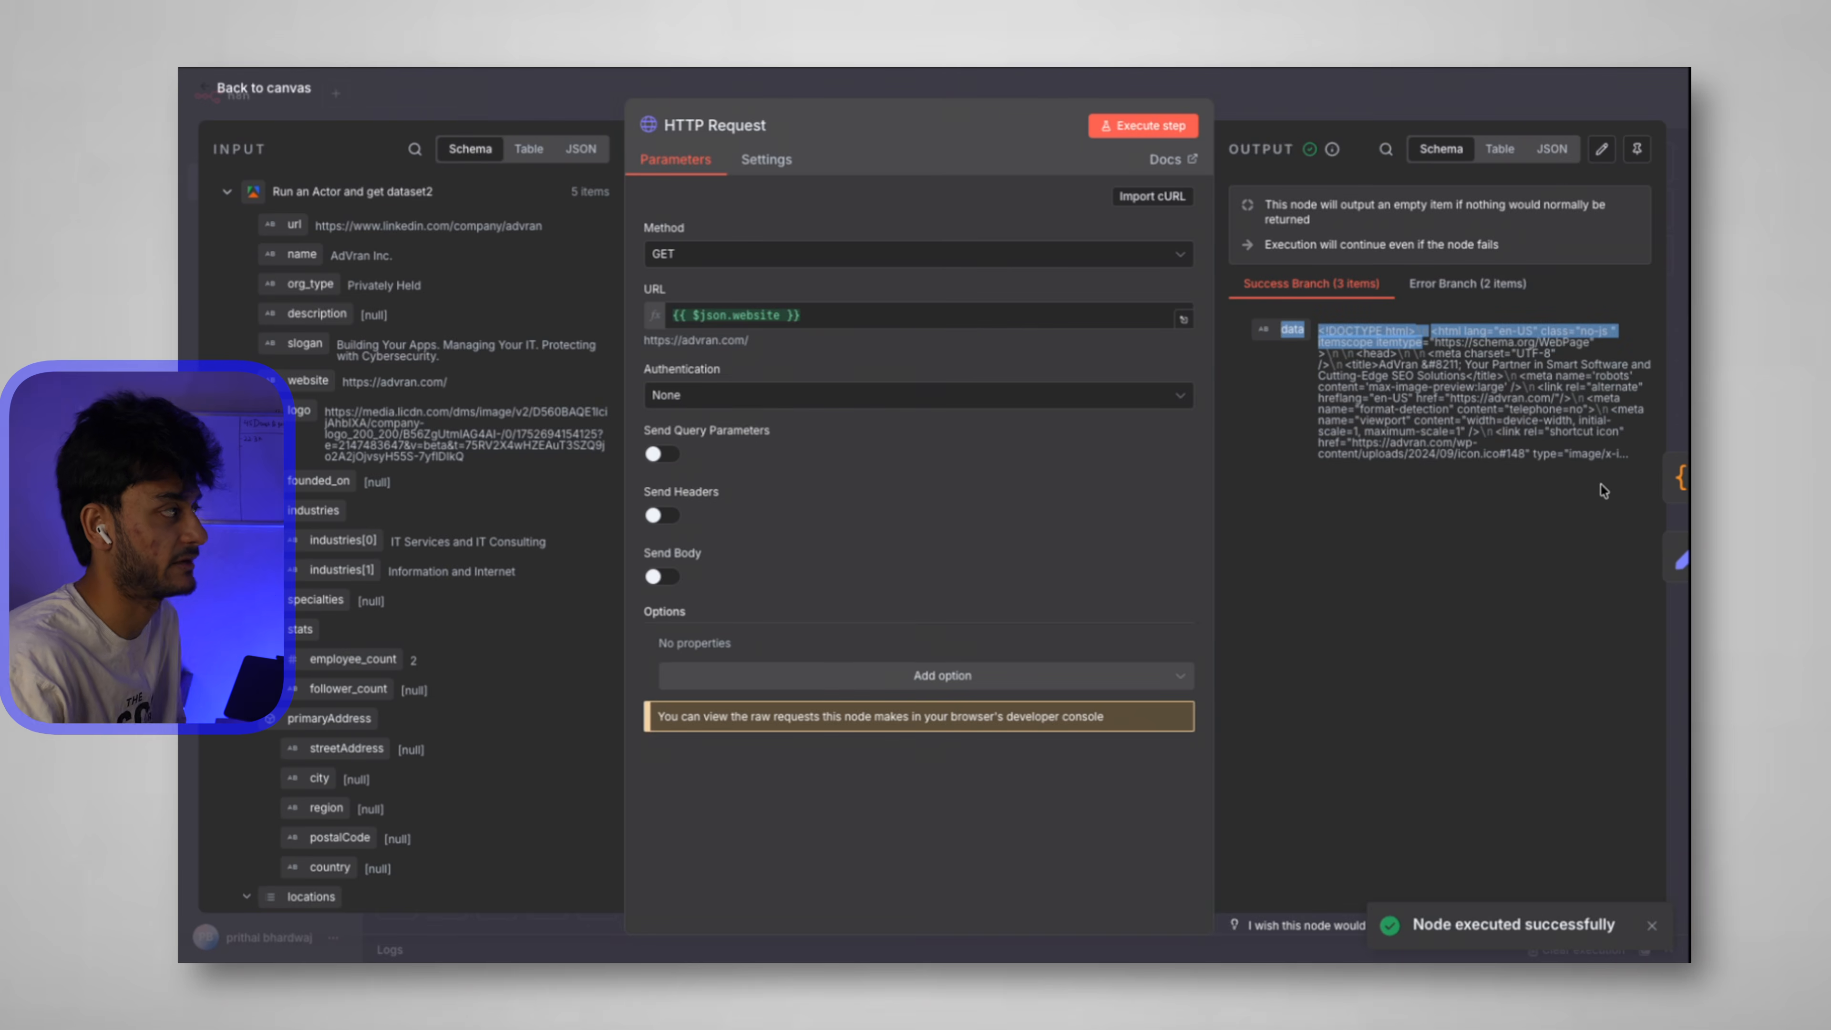
Examine the website HTML in the data field of the HTTP Request node's Success Branch and return to the canvas.
{"action": "left_click", "coordinate": [1602, 485]}
{"action": "left_click_drag", "start_coordinate": [1321, 330], "coordinate": [1526, 447]}
{"action": "left_click_drag", "start_coordinate": [1600, 447], "coordinate": [1597, 449]}
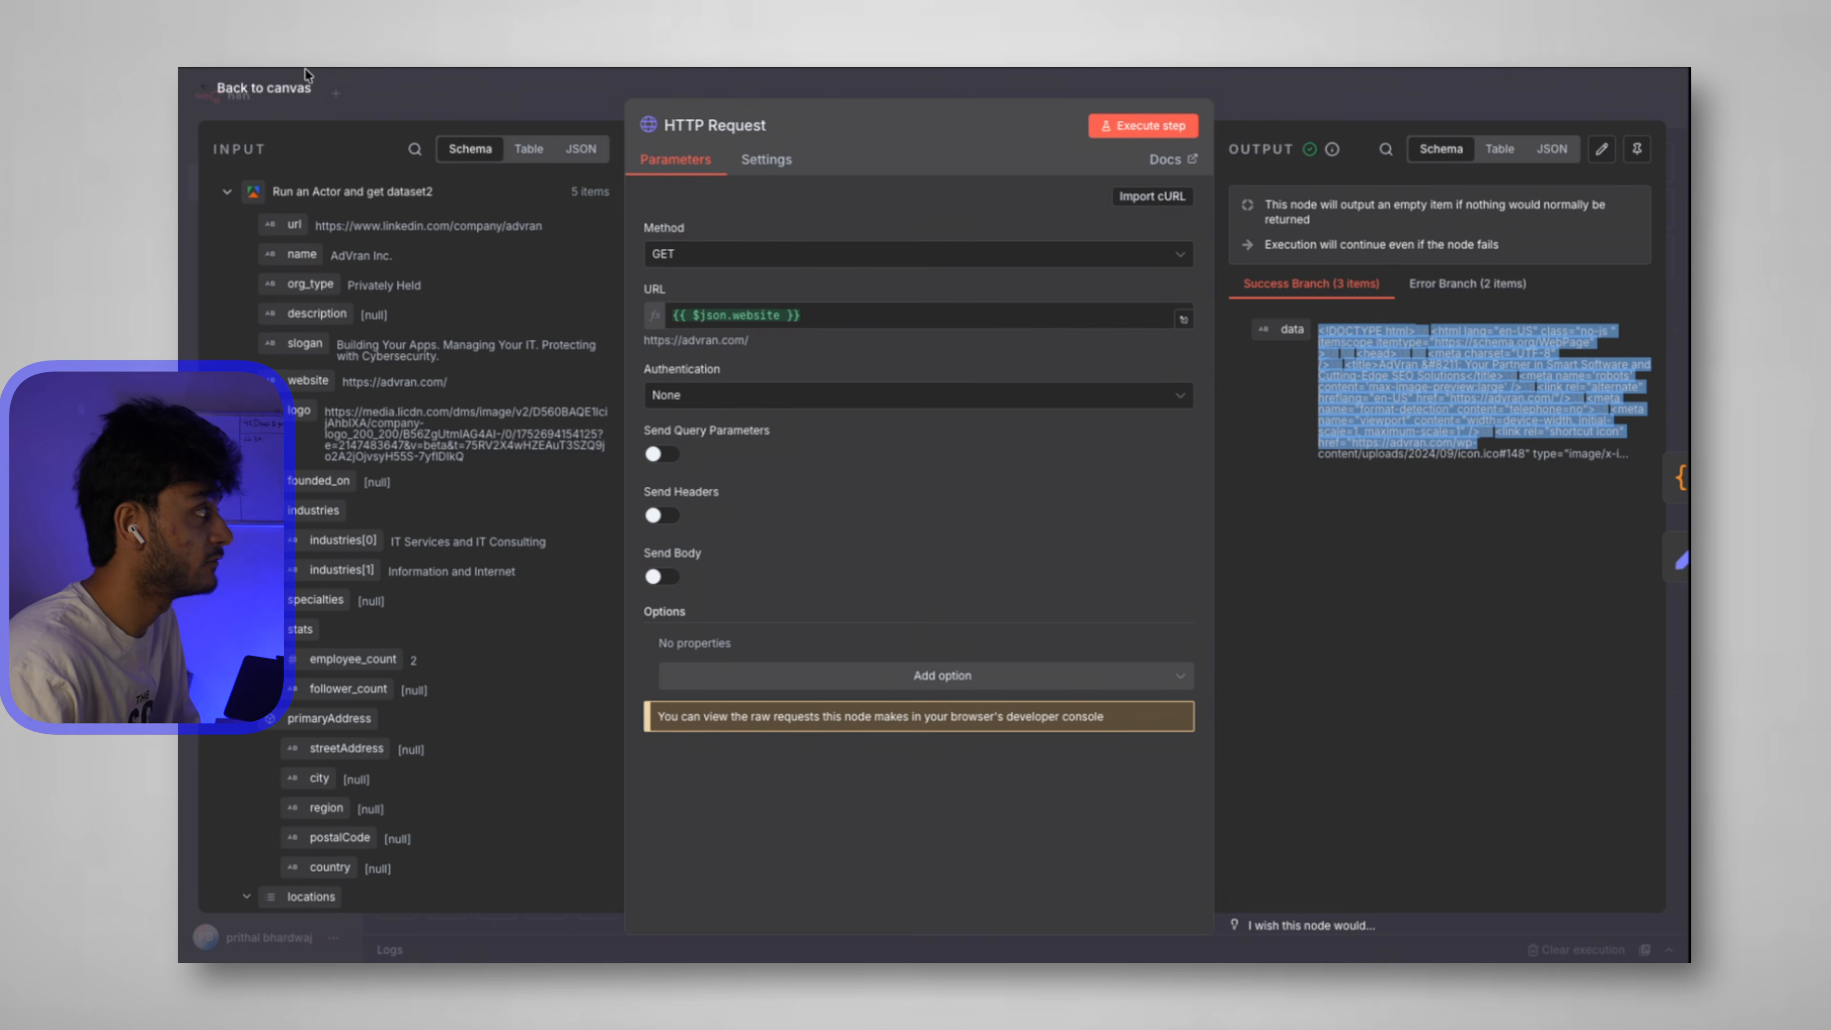
{"action": "left_click", "coordinate": [298, 88]}
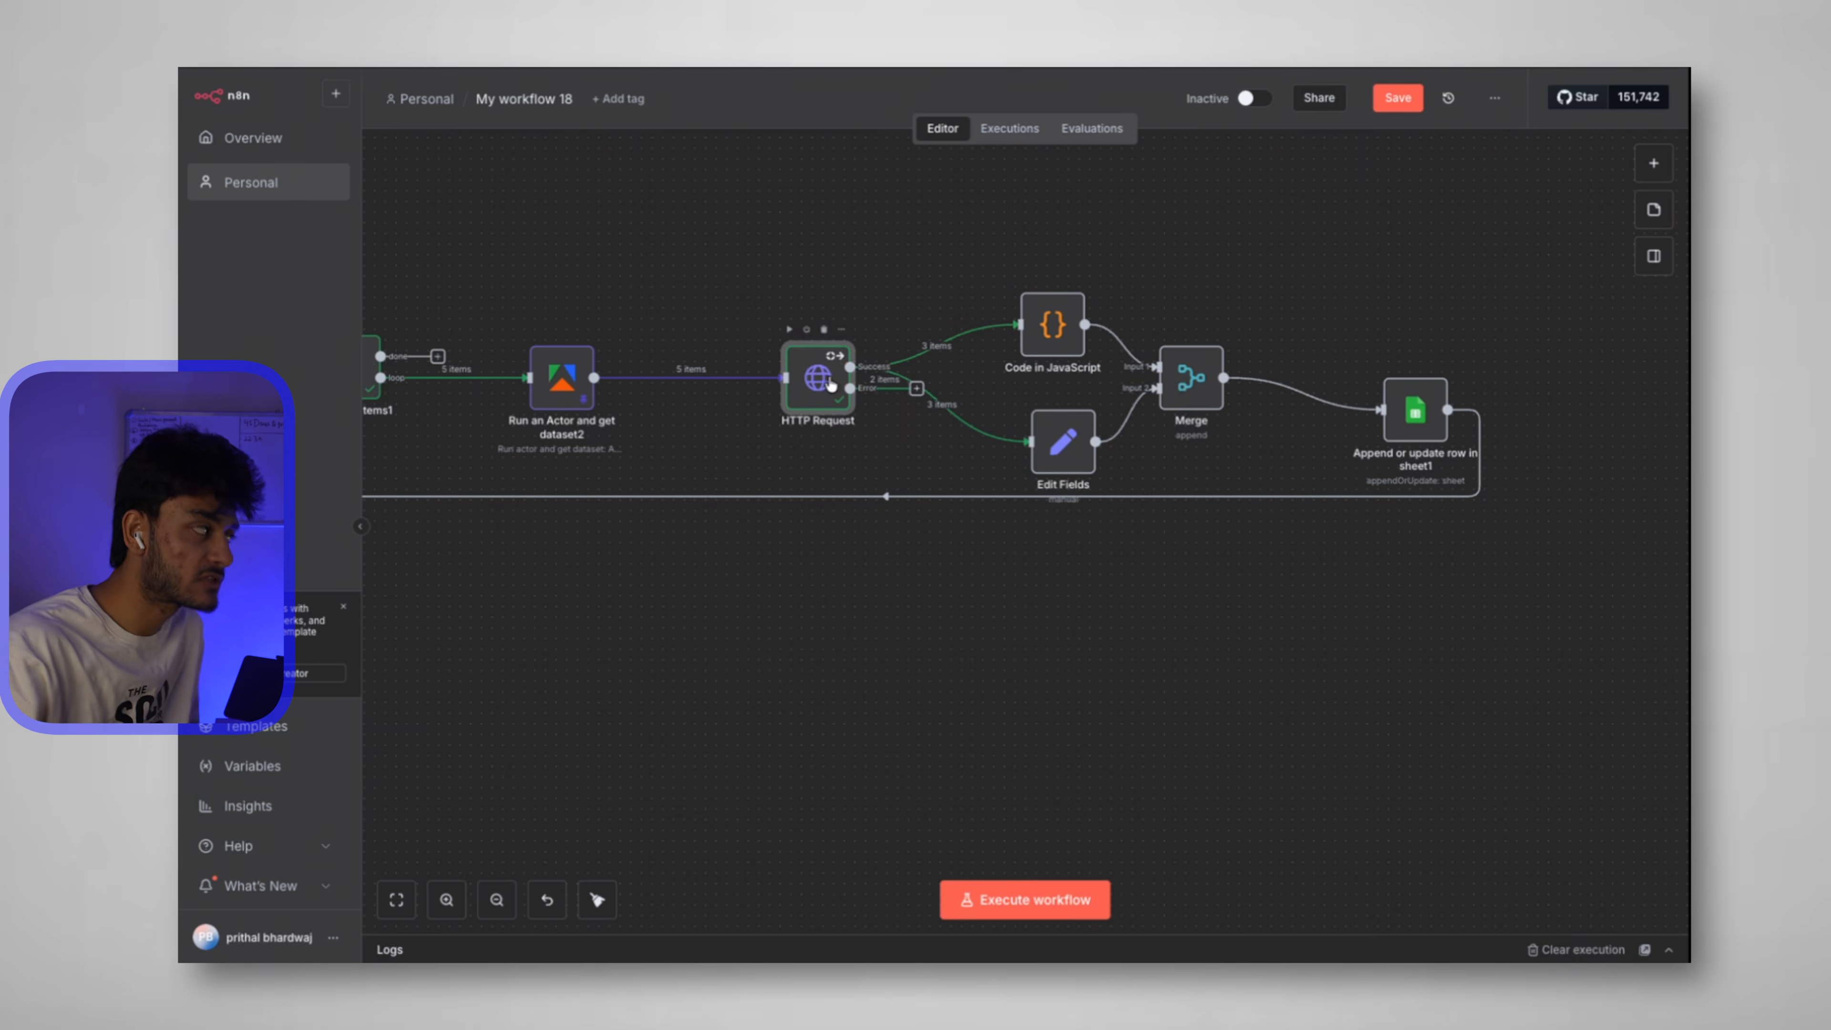
Review the email extraction script in the Code in JavaScript node, down to its returned fields, and return to the canvas.
{"action": "double_click", "coordinate": [1070, 316]}
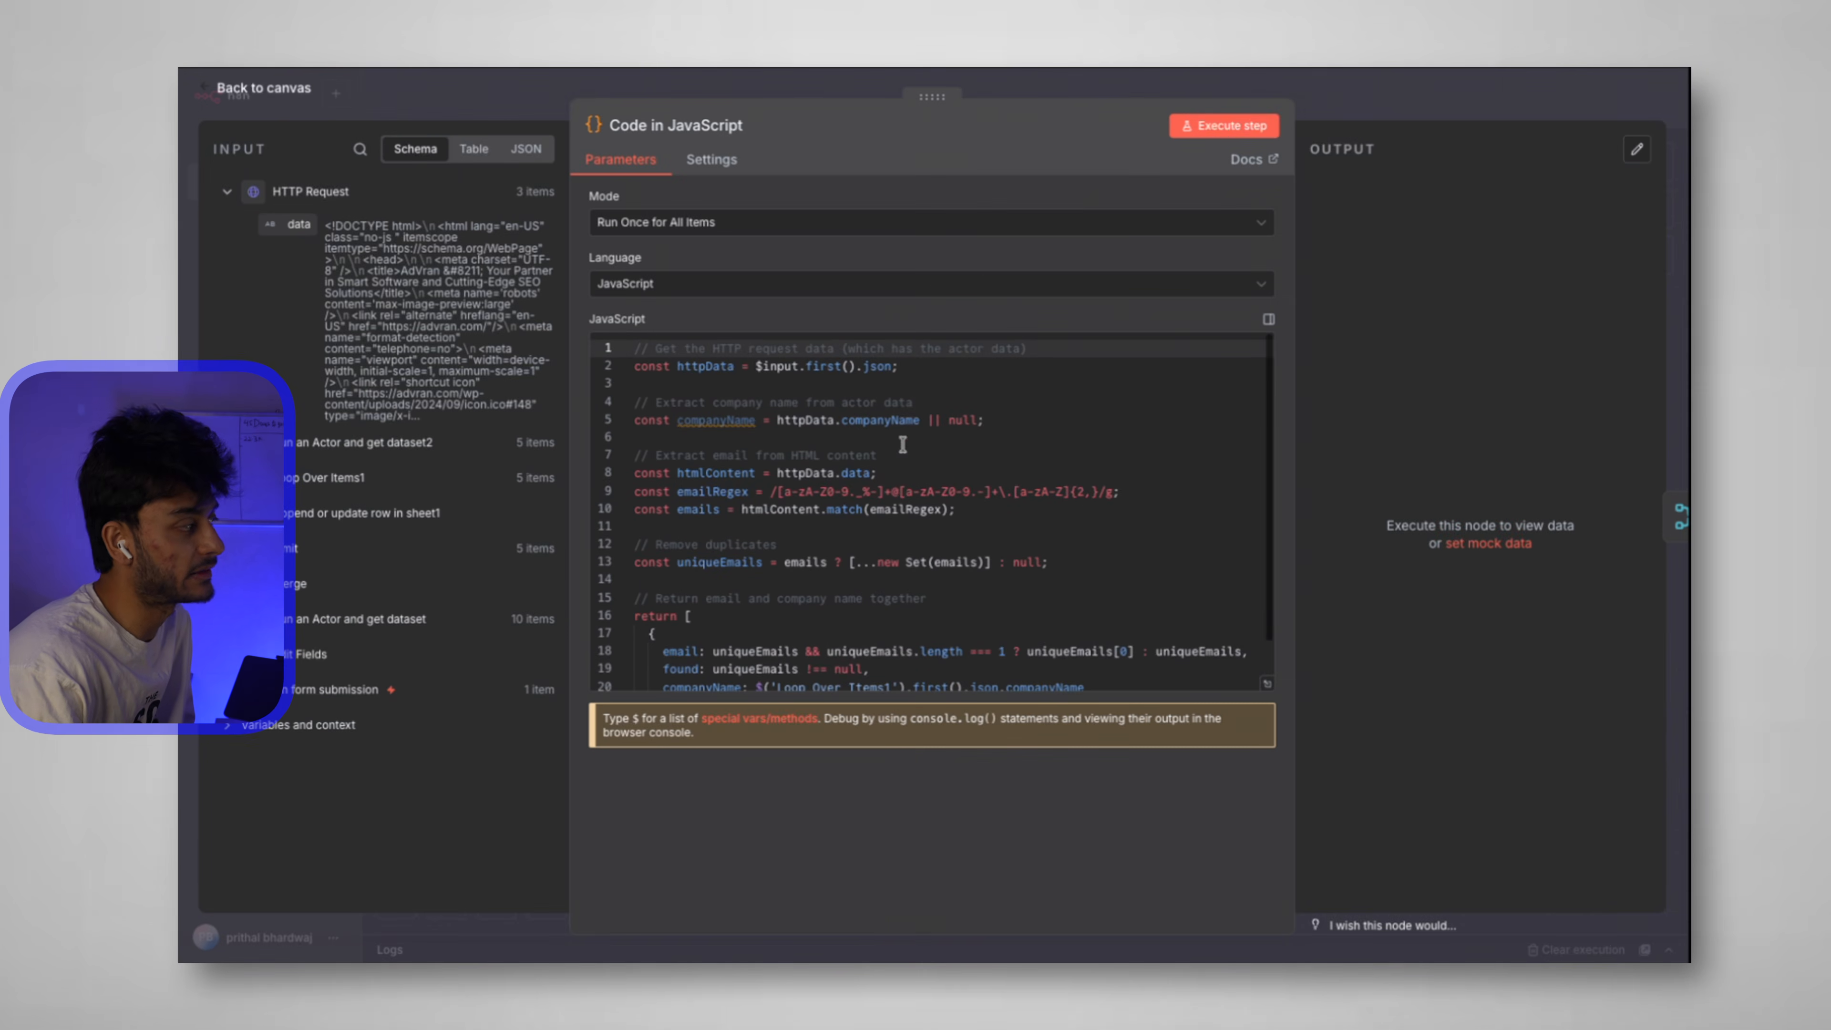
{"action": "scroll", "coordinate": [977, 565], "scroll_direction": "down", "scroll_amount": 1}
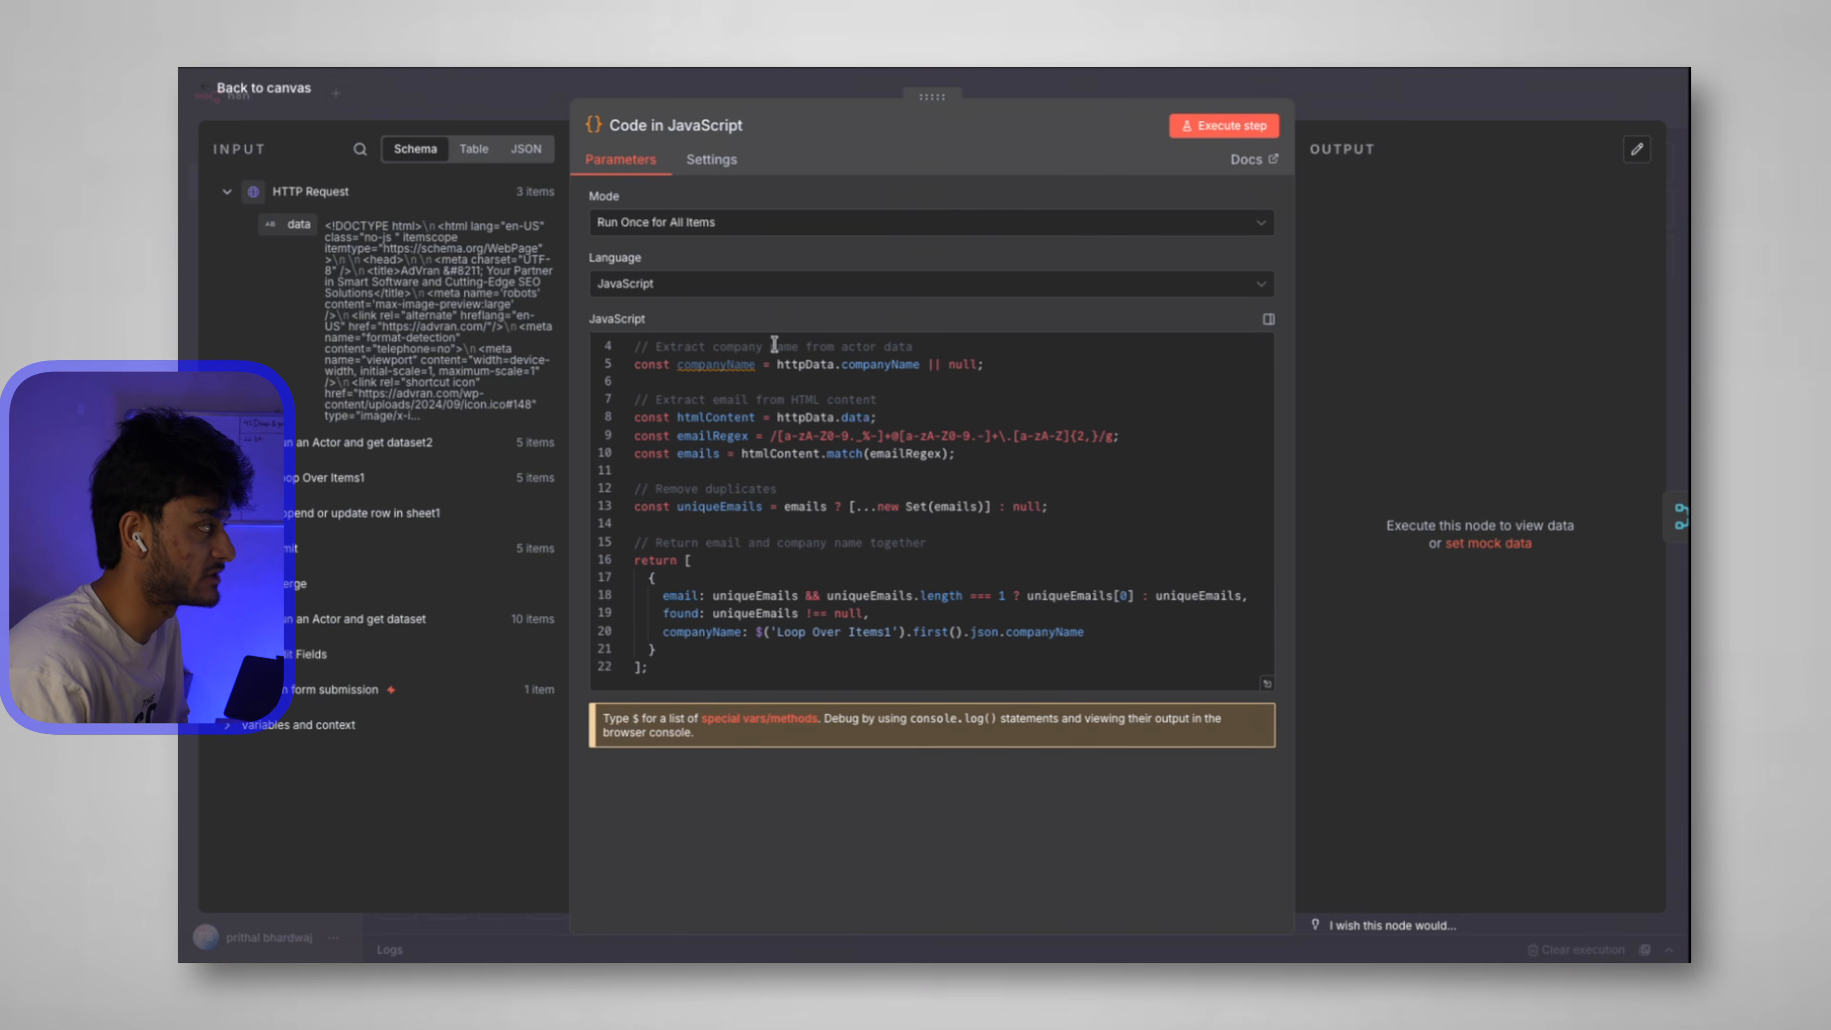
{"action": "left_click", "coordinate": [264, 88]}
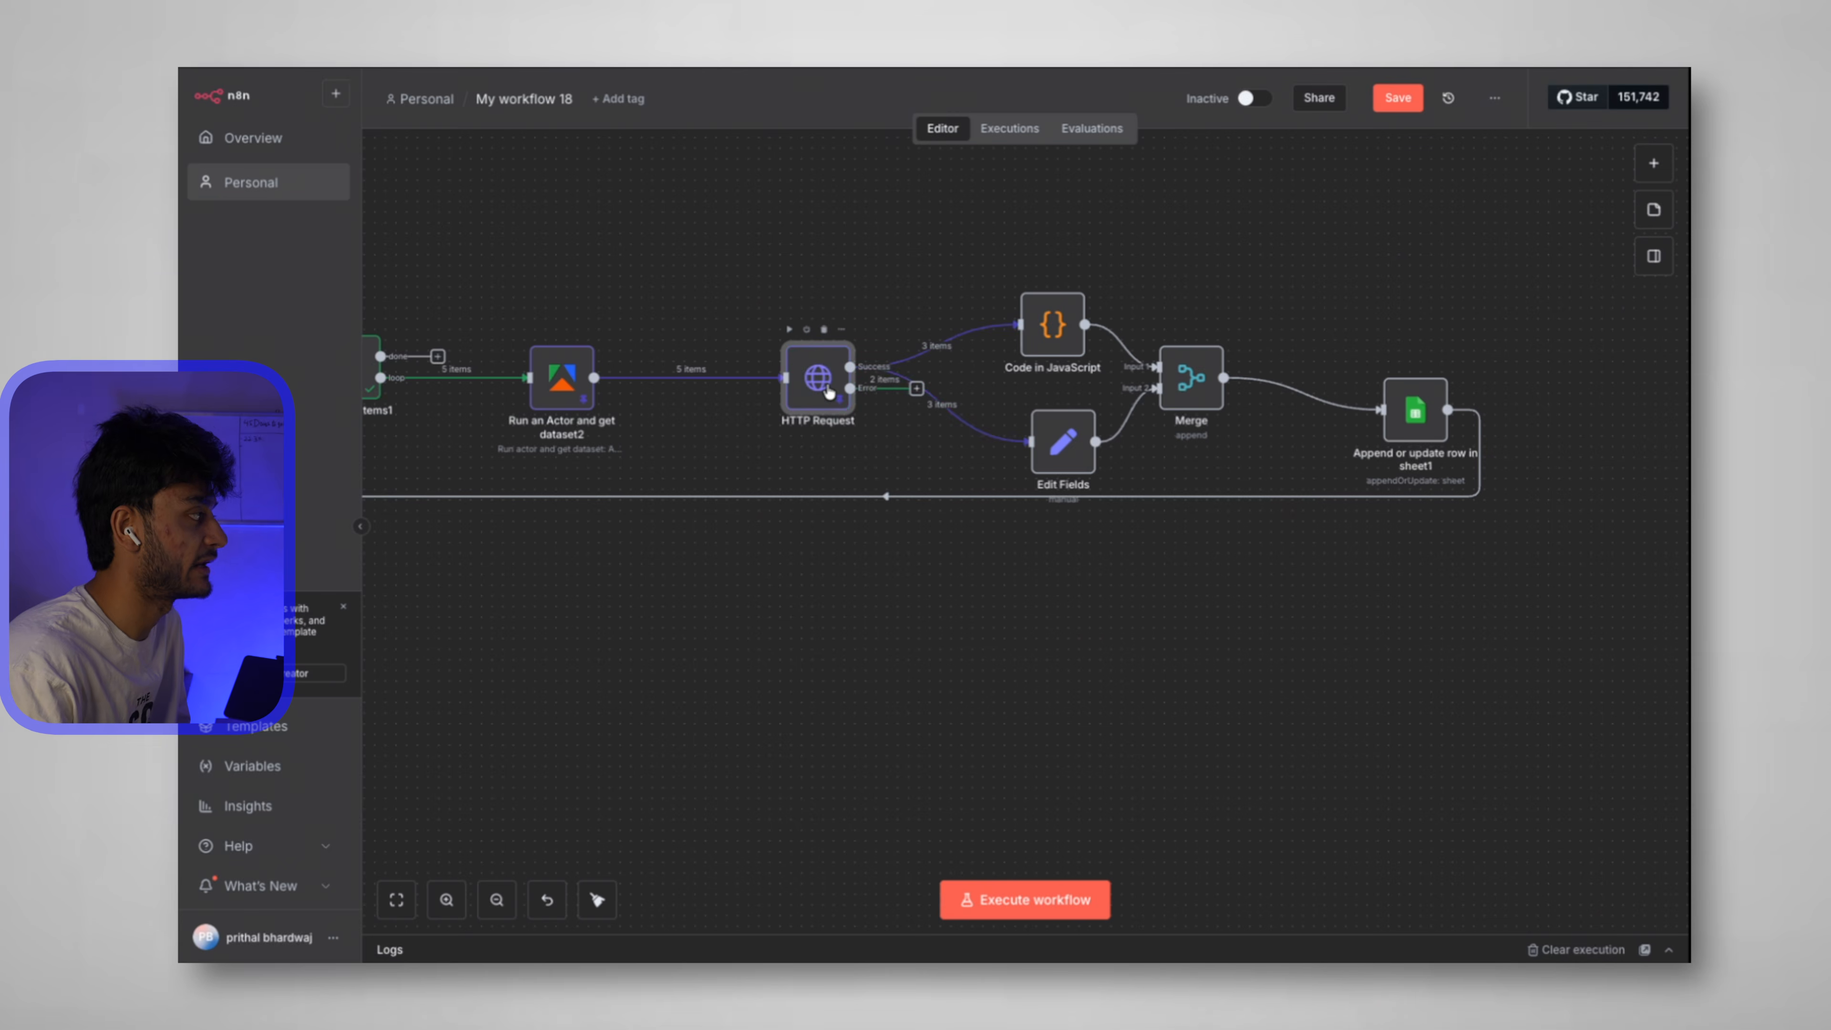
{"action": "mouse_move", "coordinate": [1073, 511]}
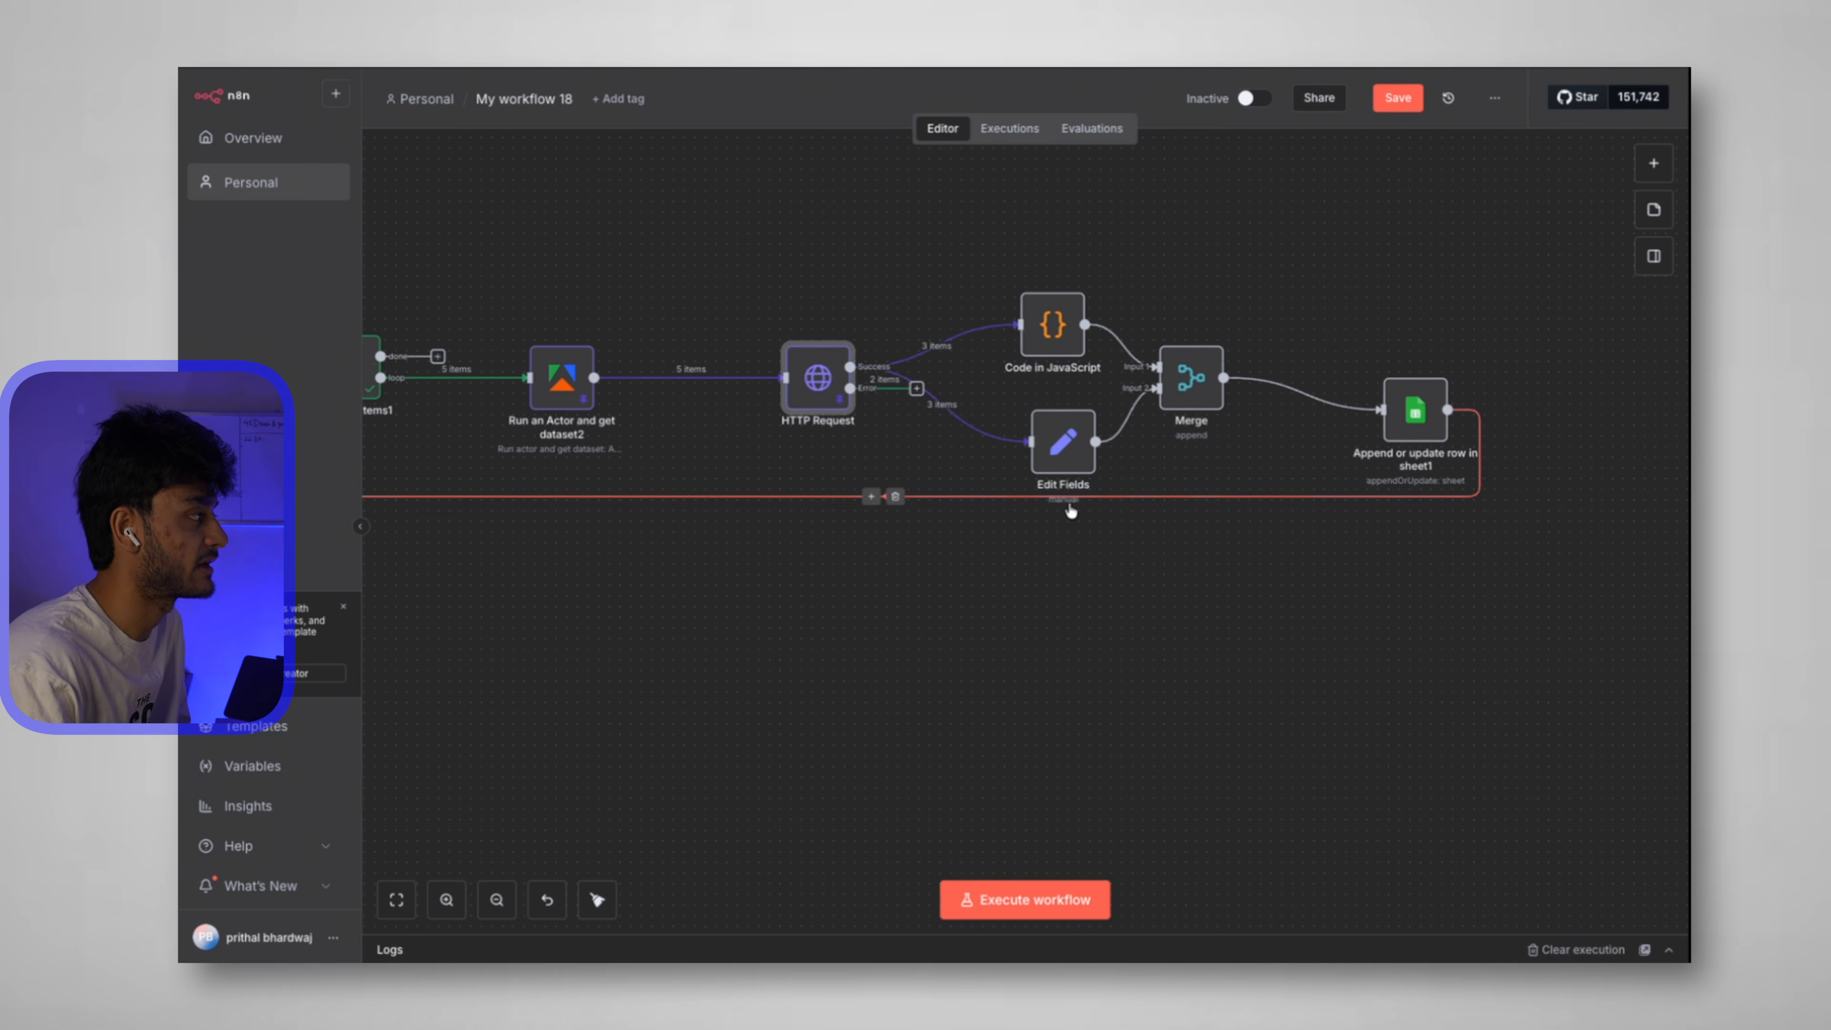
Execute the Code in JavaScript node and check the email and companyName values in its output.
{"action": "double_click", "coordinate": [1052, 339]}
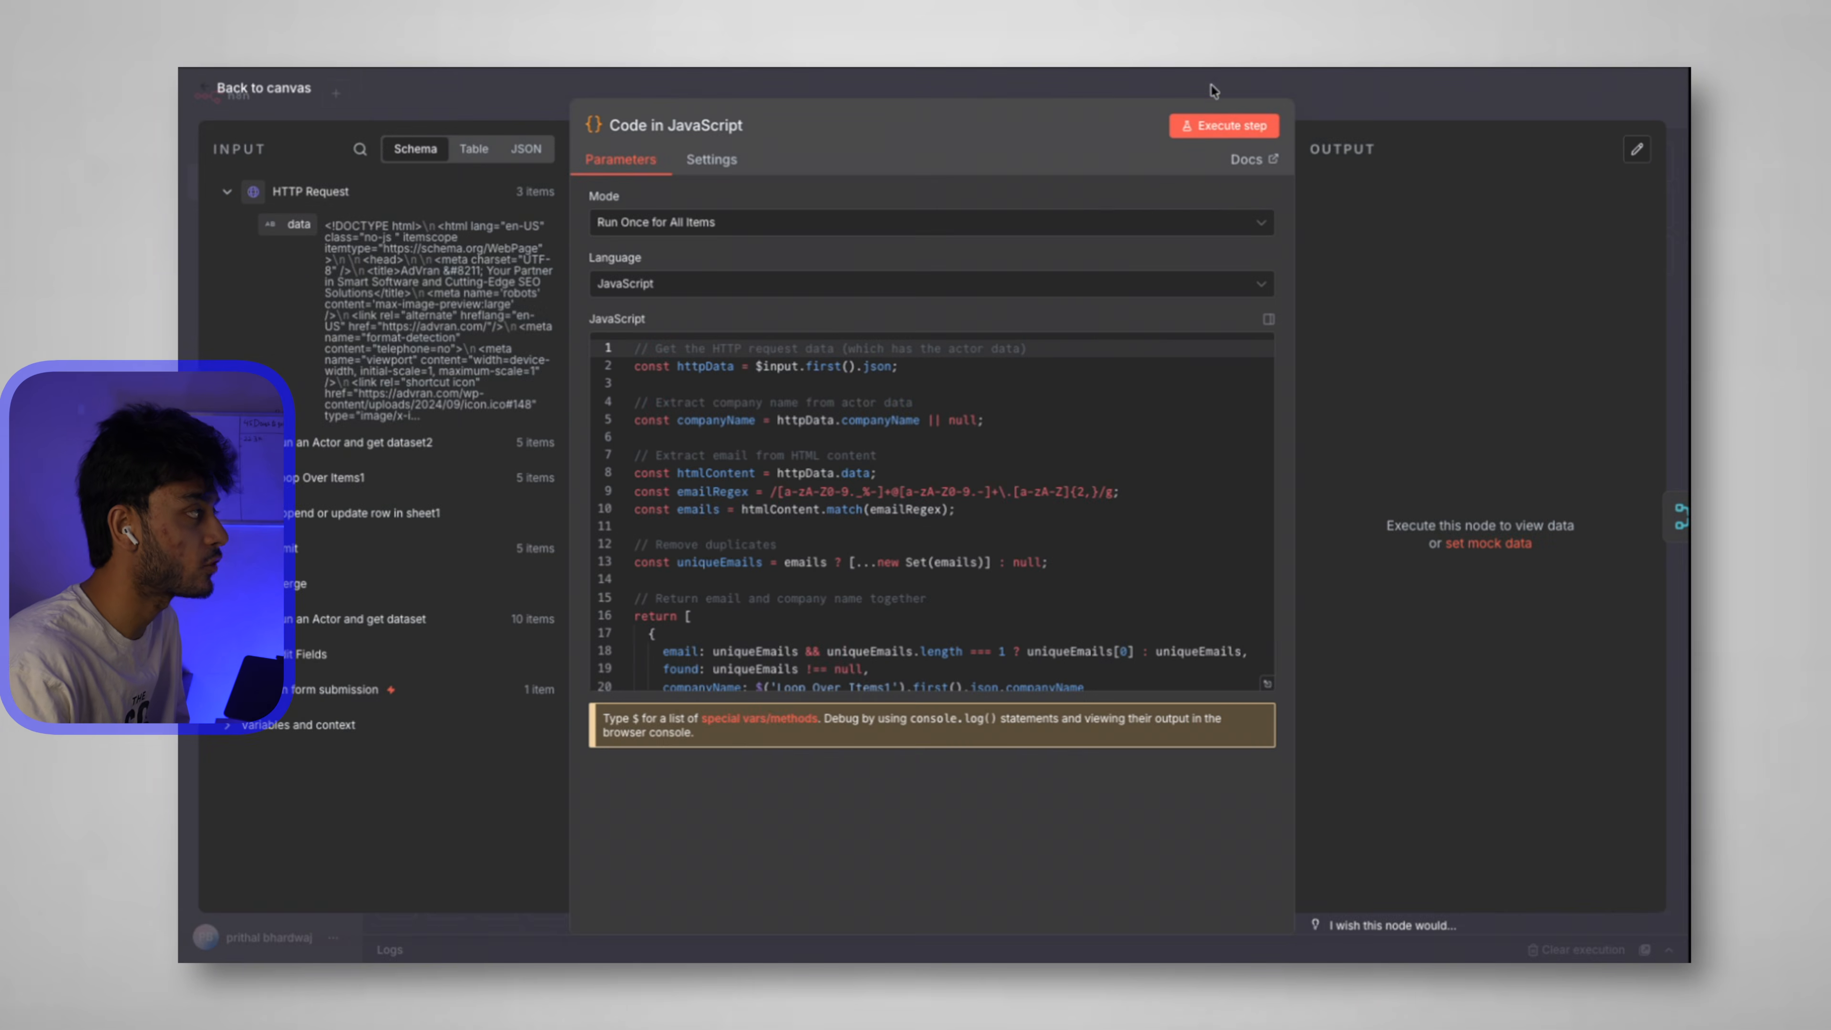
{"action": "left_click", "coordinate": [1209, 130]}
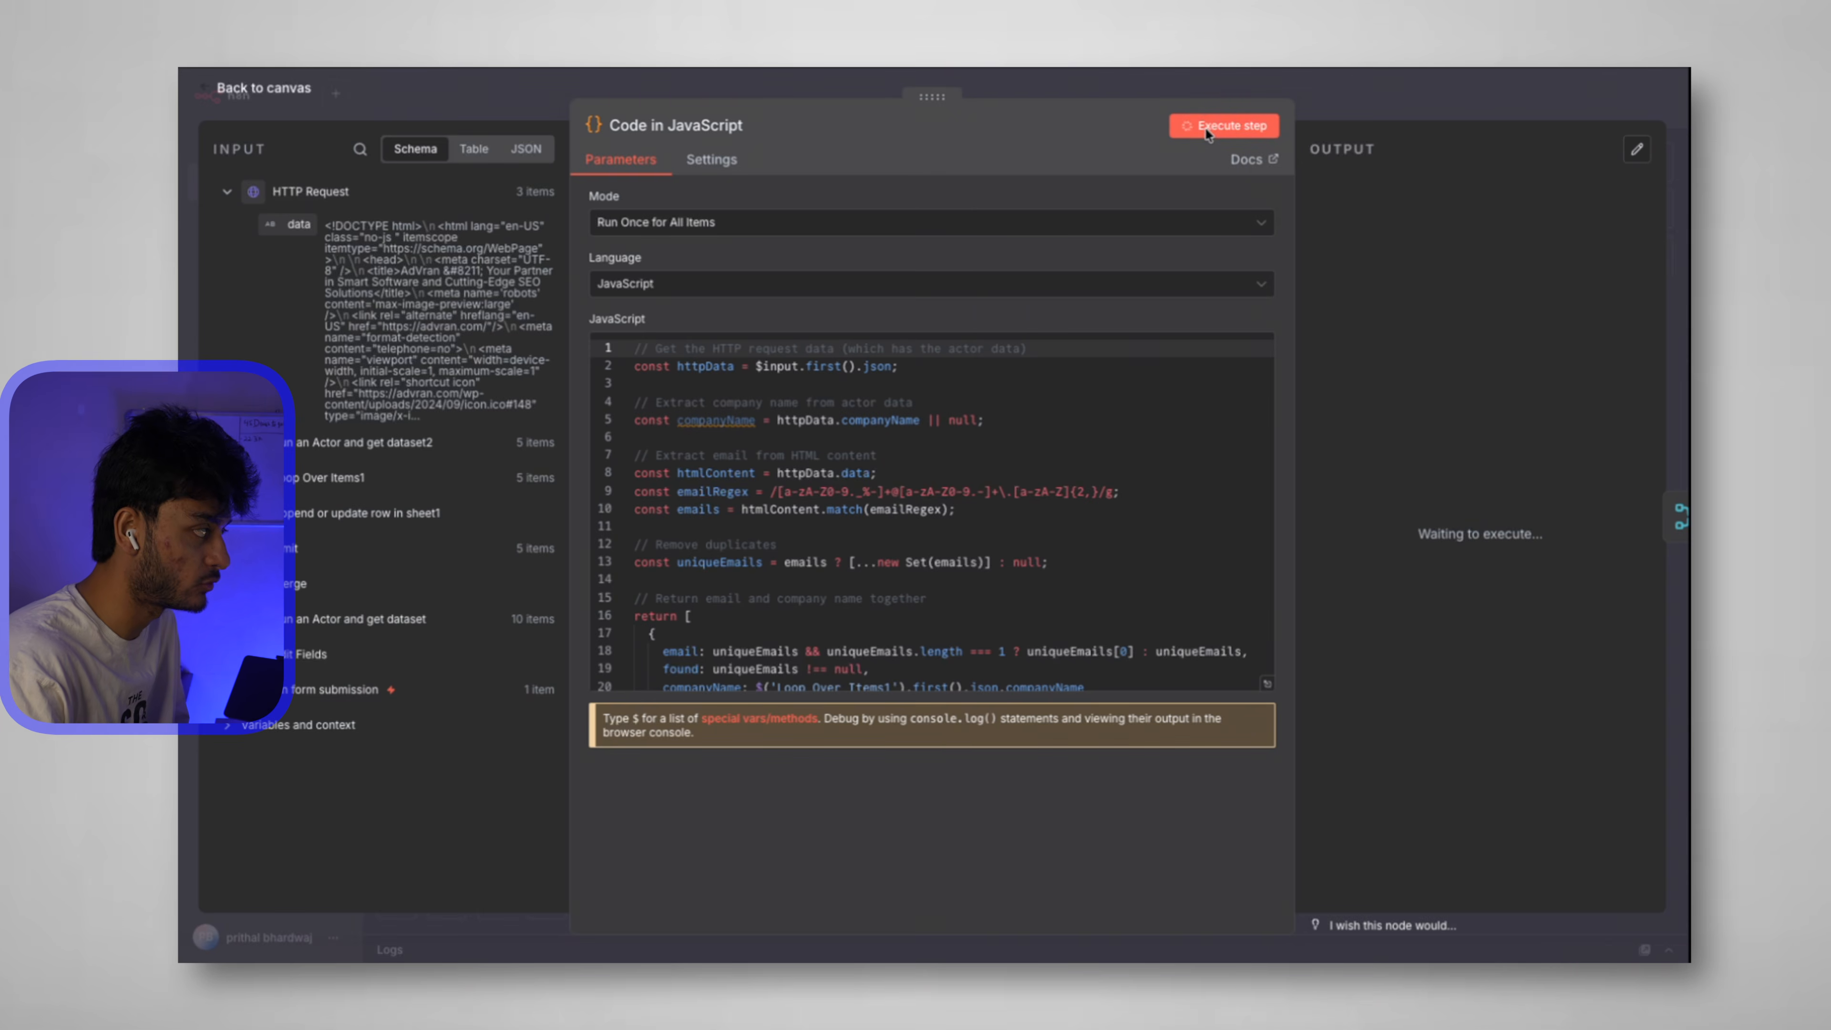
{"action": "left_click", "coordinate": [1528, 295]}
{"action": "left_click", "coordinate": [1411, 298]}
{"action": "left_click_drag", "start_coordinate": [1521, 362], "coordinate": [1452, 368]}
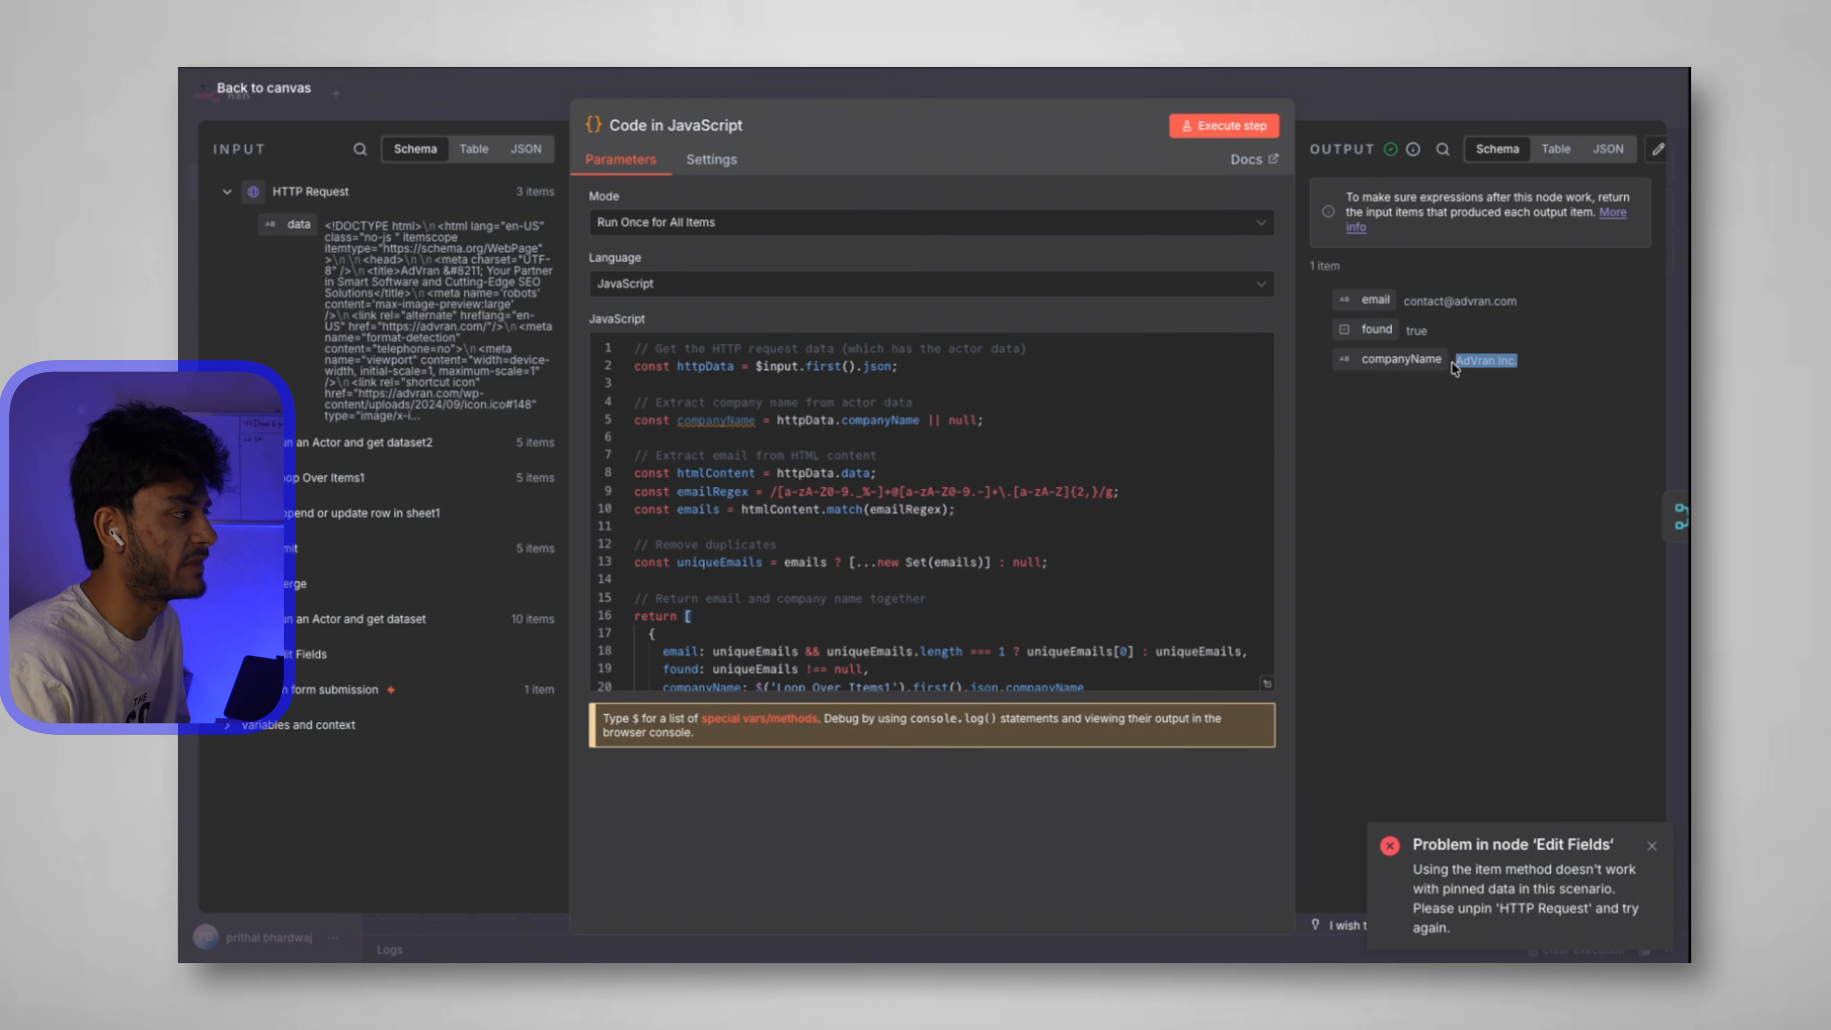
{"action": "key", "text": "Escape"}
Check the Edit Fields node's error and compare it with the fields output by Code in JavaScript.
{"action": "double_click", "coordinate": [1057, 440]}
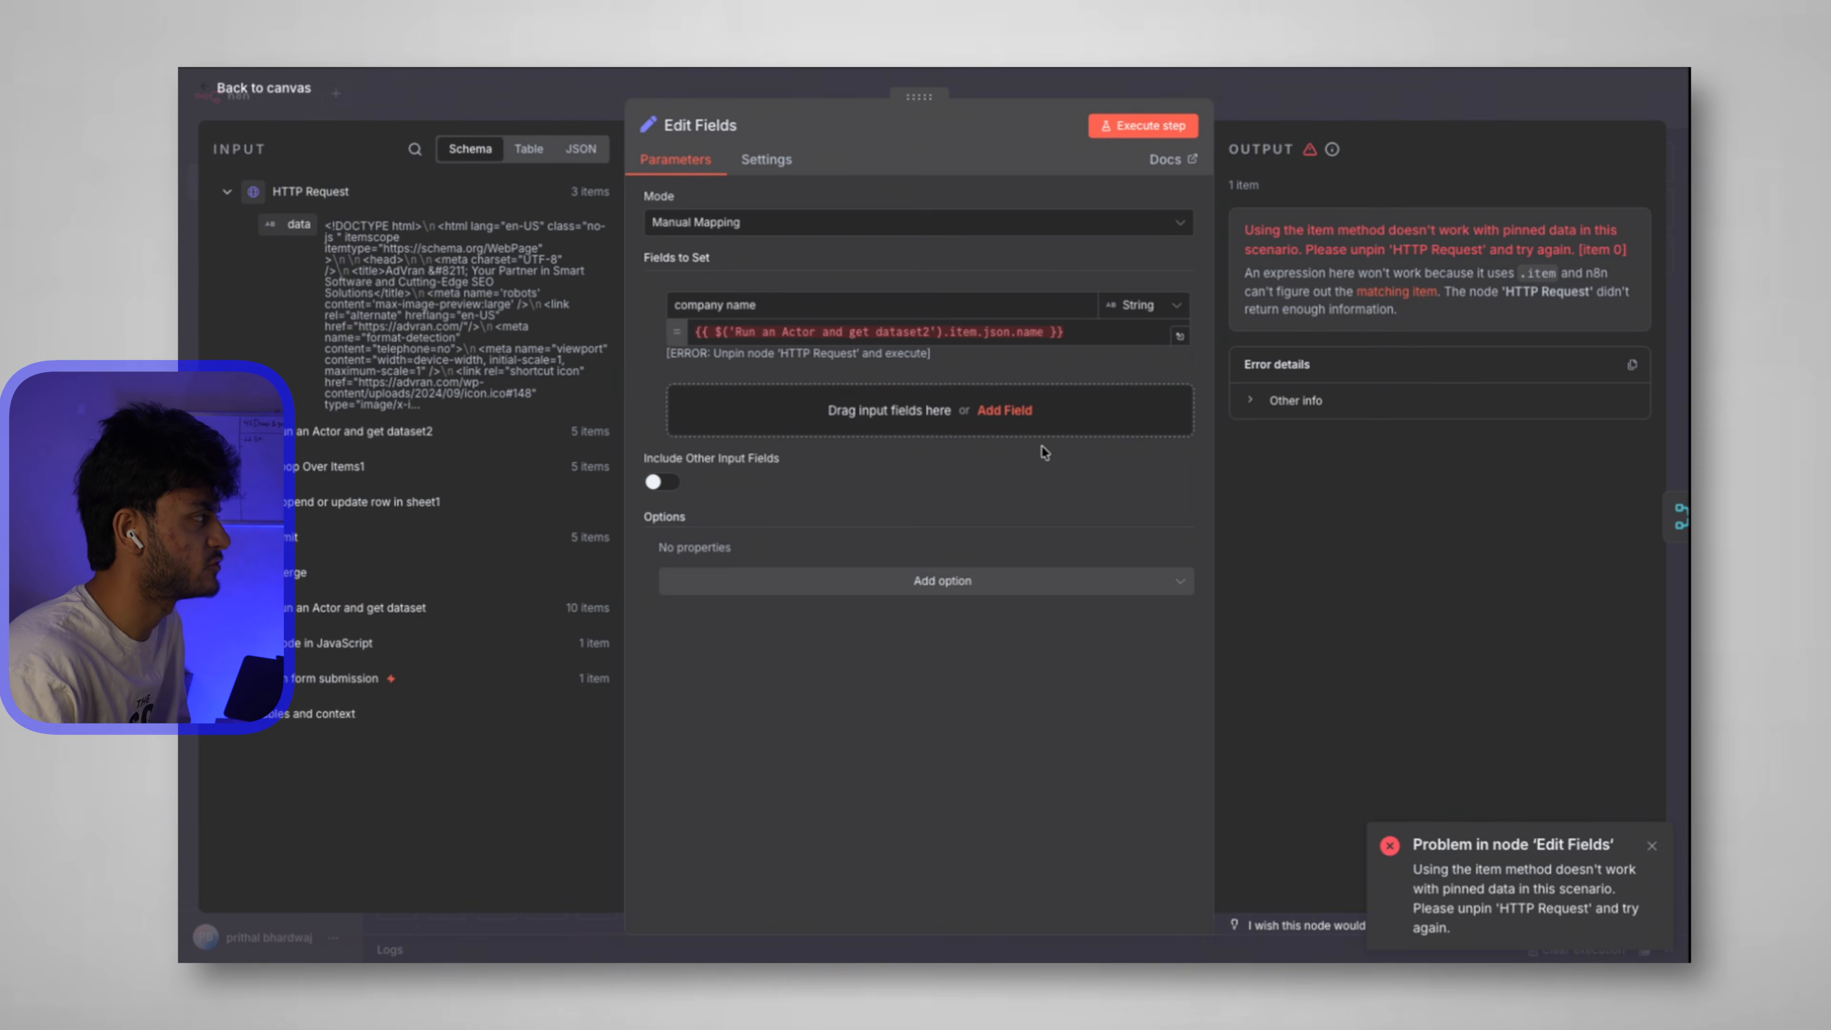
{"action": "left_click", "coordinate": [261, 89]}
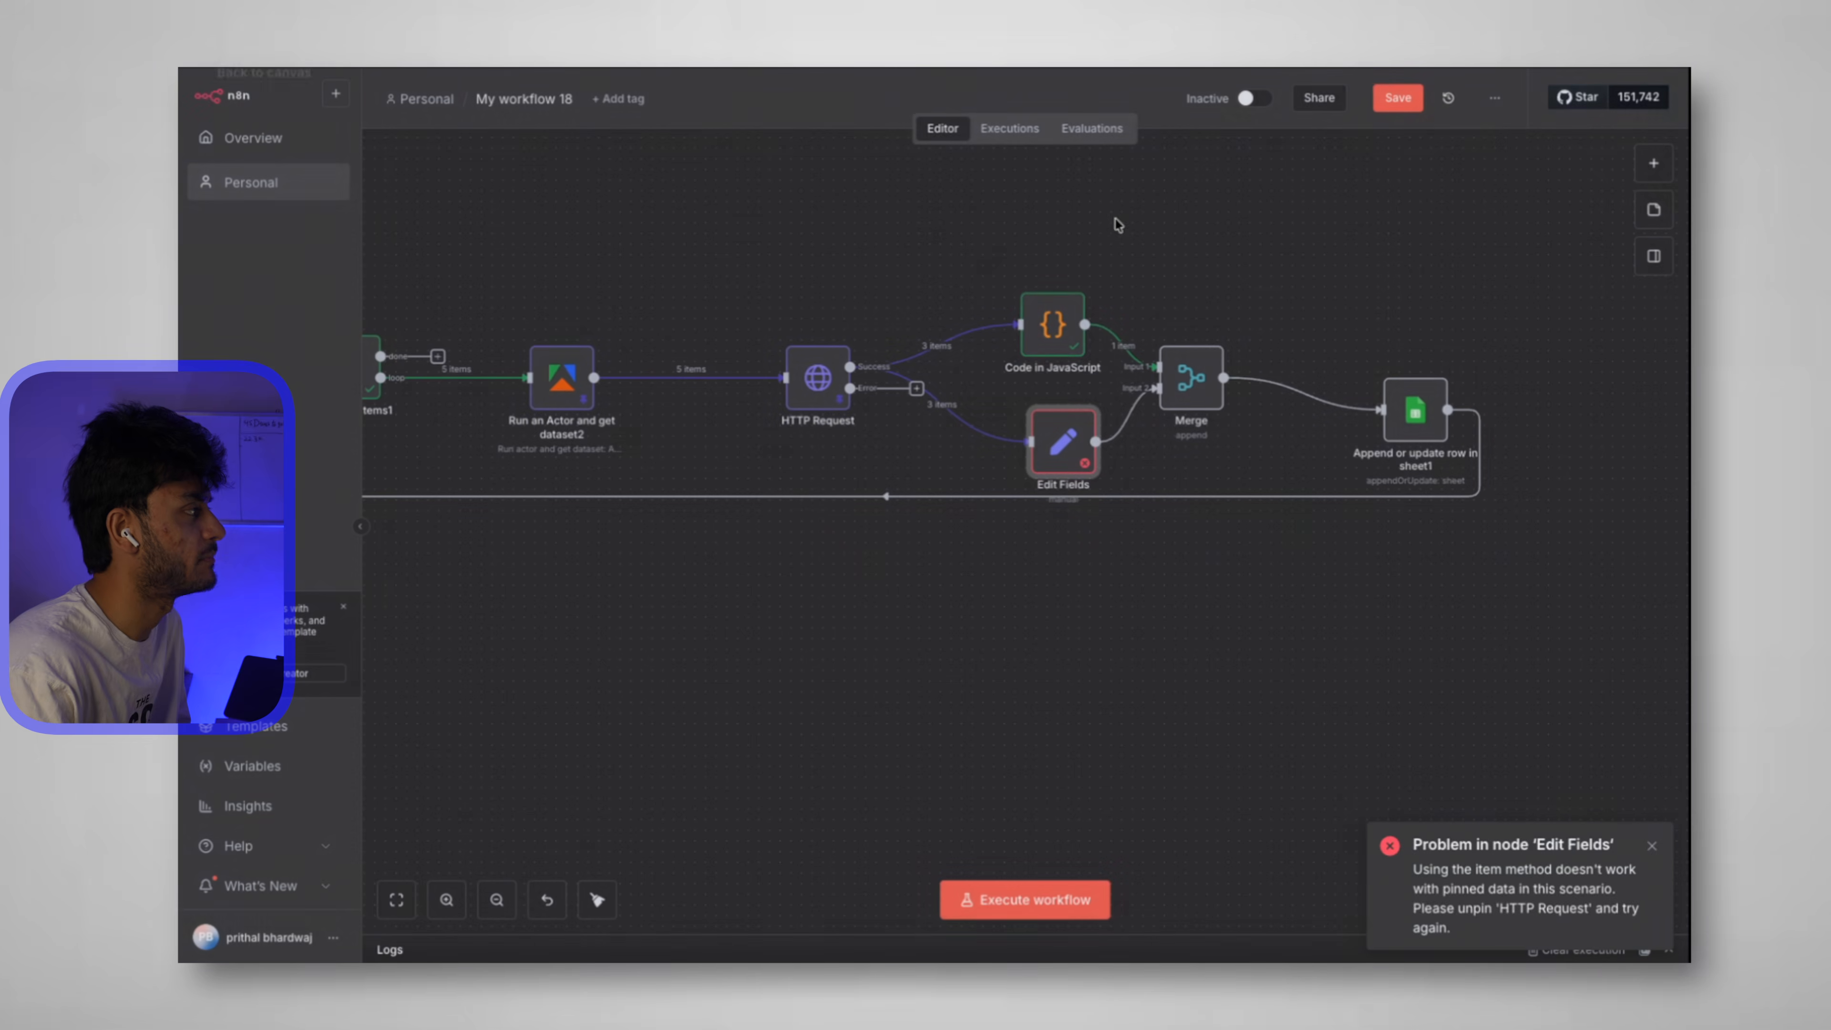
{"action": "double_click", "coordinate": [1036, 326]}
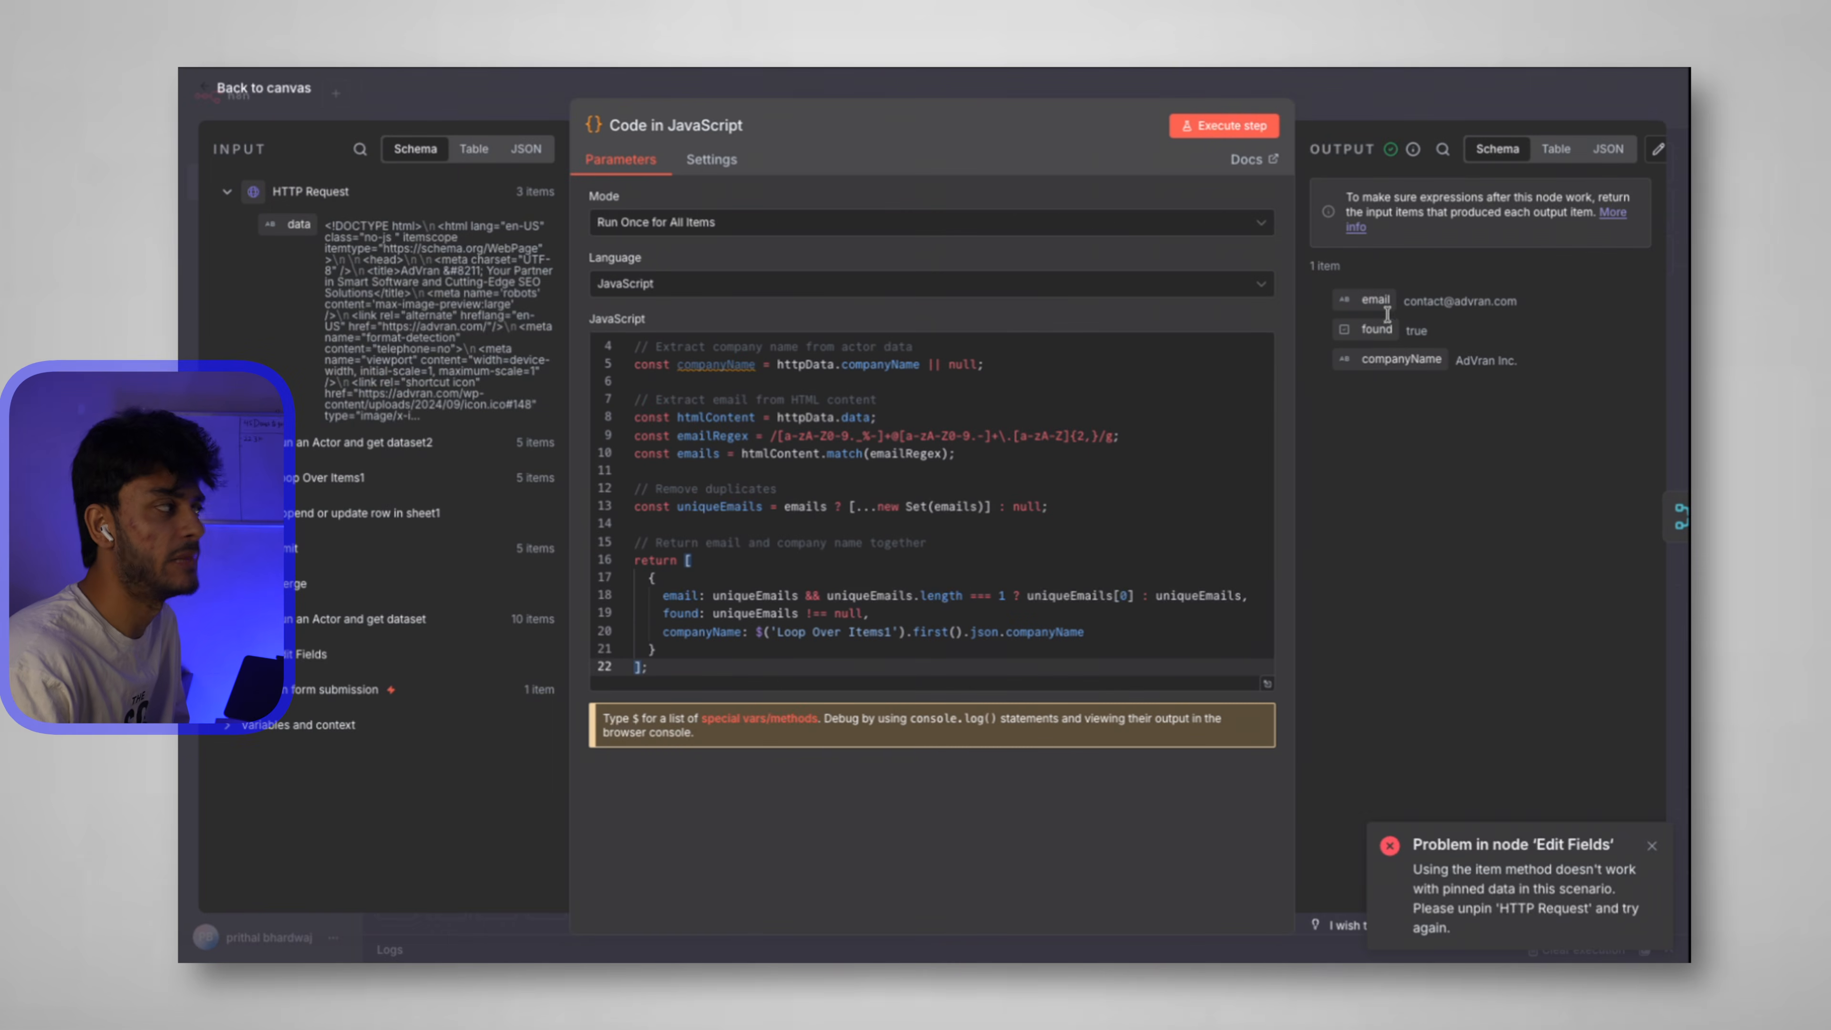
{"action": "left_click_drag", "start_coordinate": [1412, 297], "coordinate": [1330, 364]}
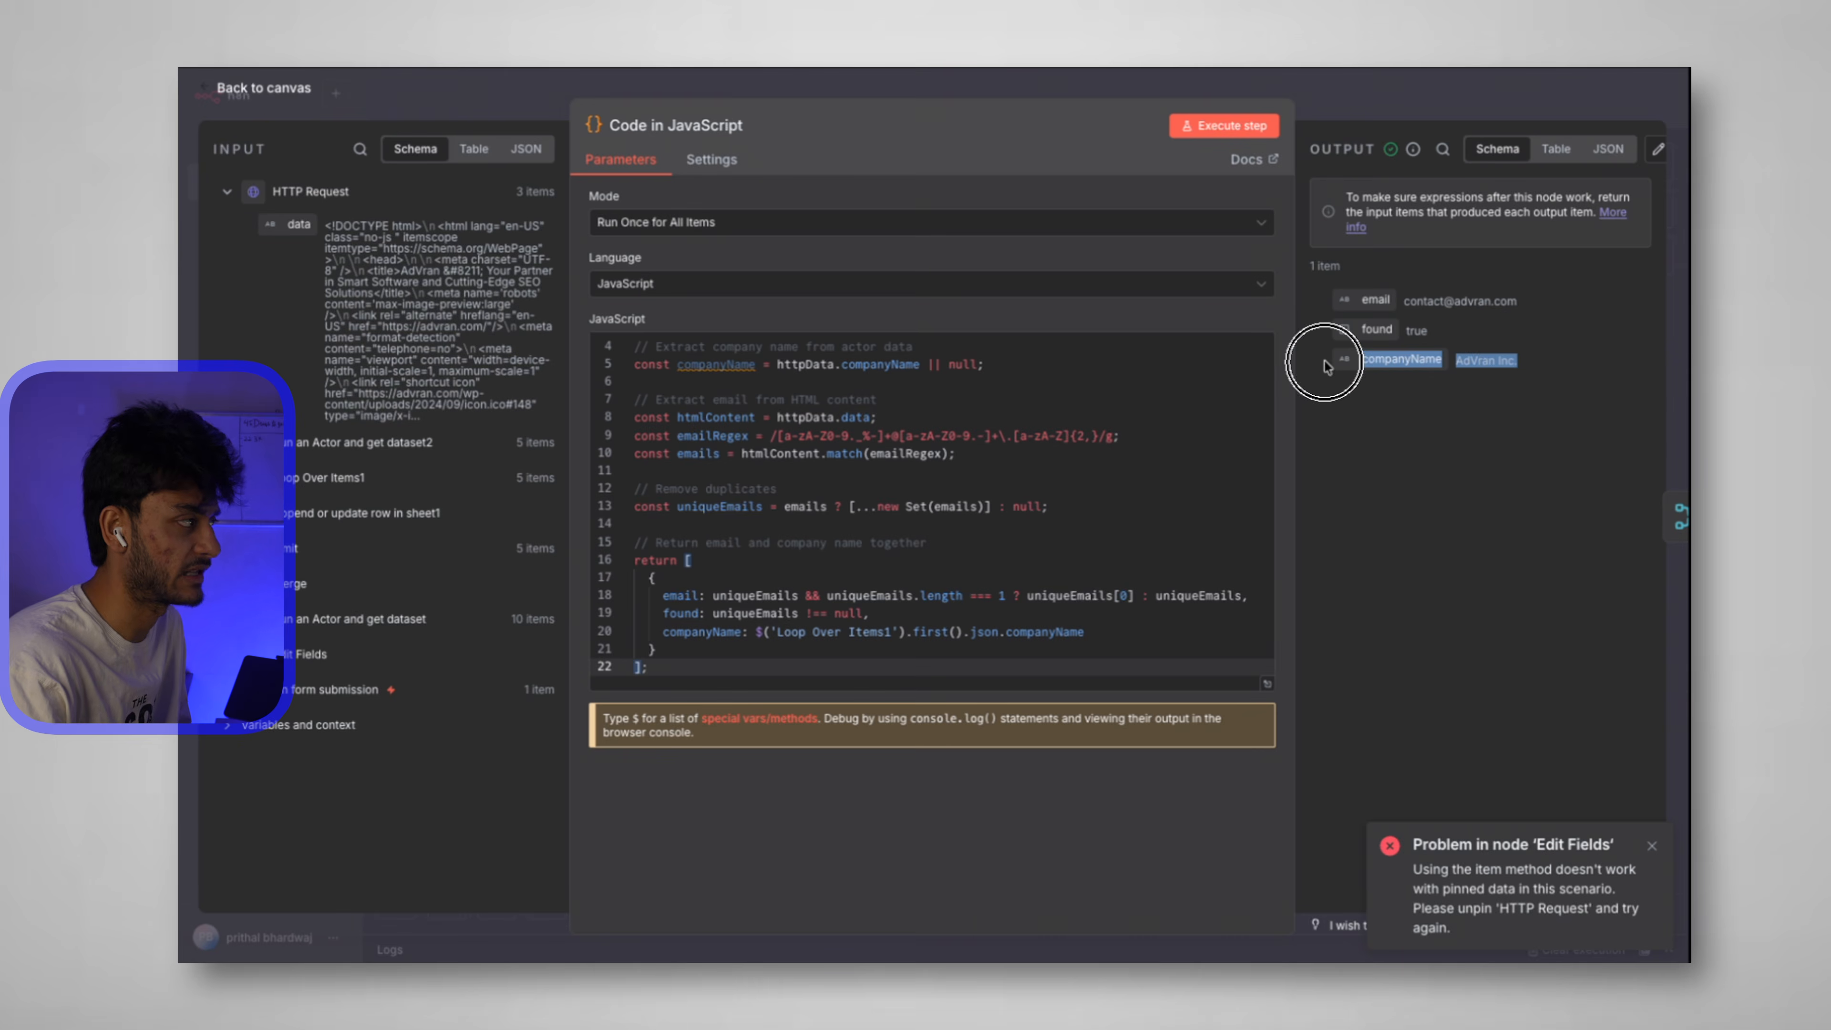
{"action": "left_click", "coordinate": [280, 90]}
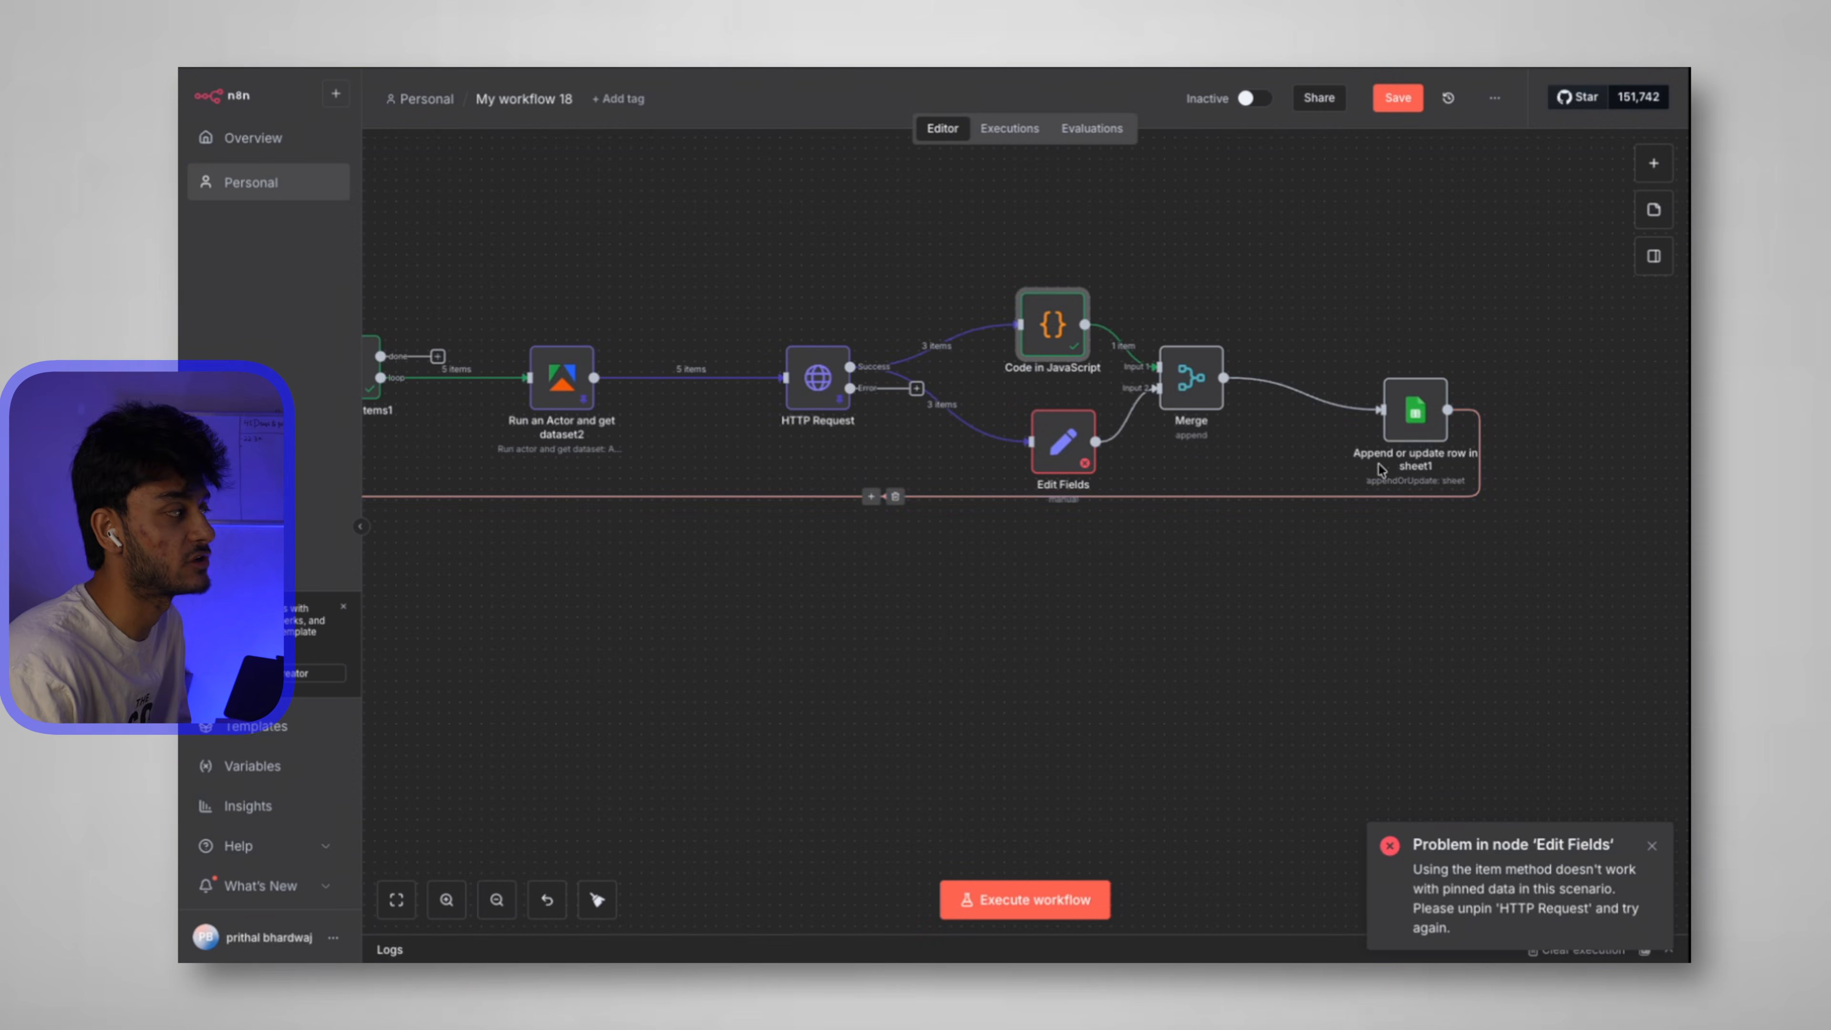
Move the Edit Fields node into line directly below Code in JavaScript.
{"action": "left_click_drag", "start_coordinate": [1061, 442], "coordinate": [1031, 441]}
{"action": "double_click", "coordinate": [1056, 335]}
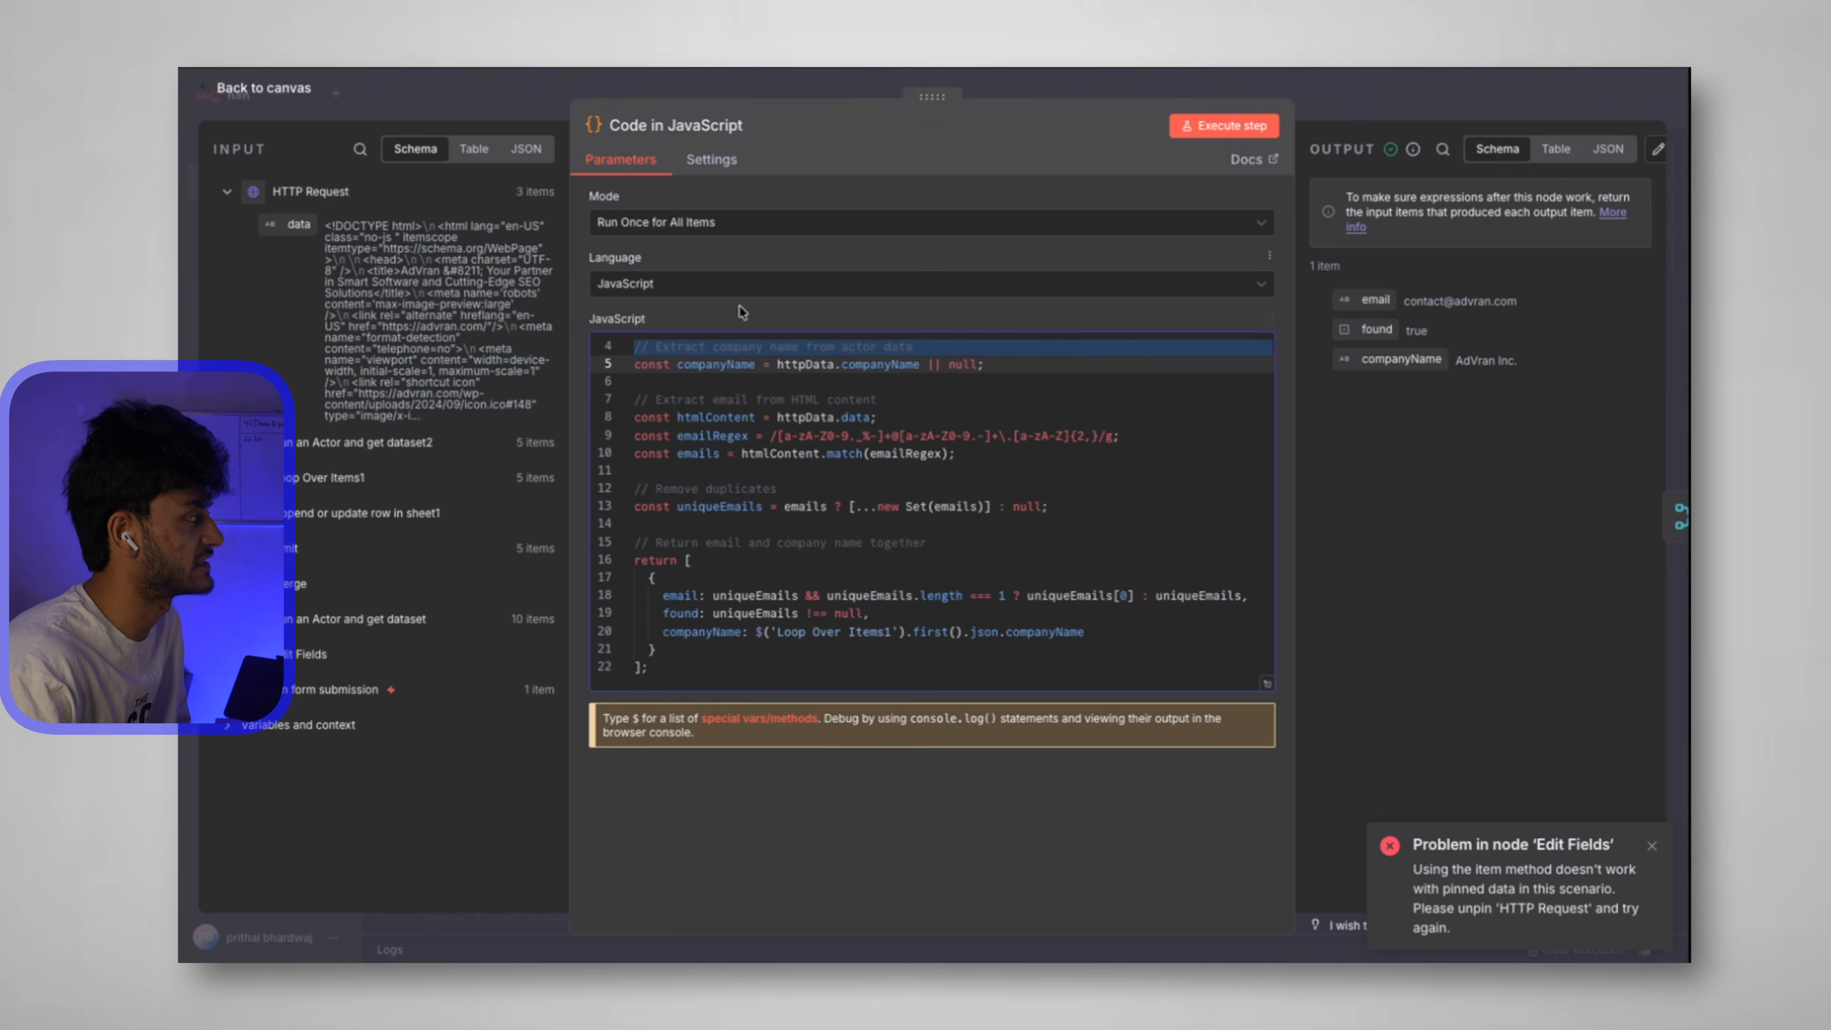
{"action": "left_click", "coordinate": [222, 89]}
{"action": "left_click_drag", "start_coordinate": [1032, 454], "coordinate": [1054, 454]}
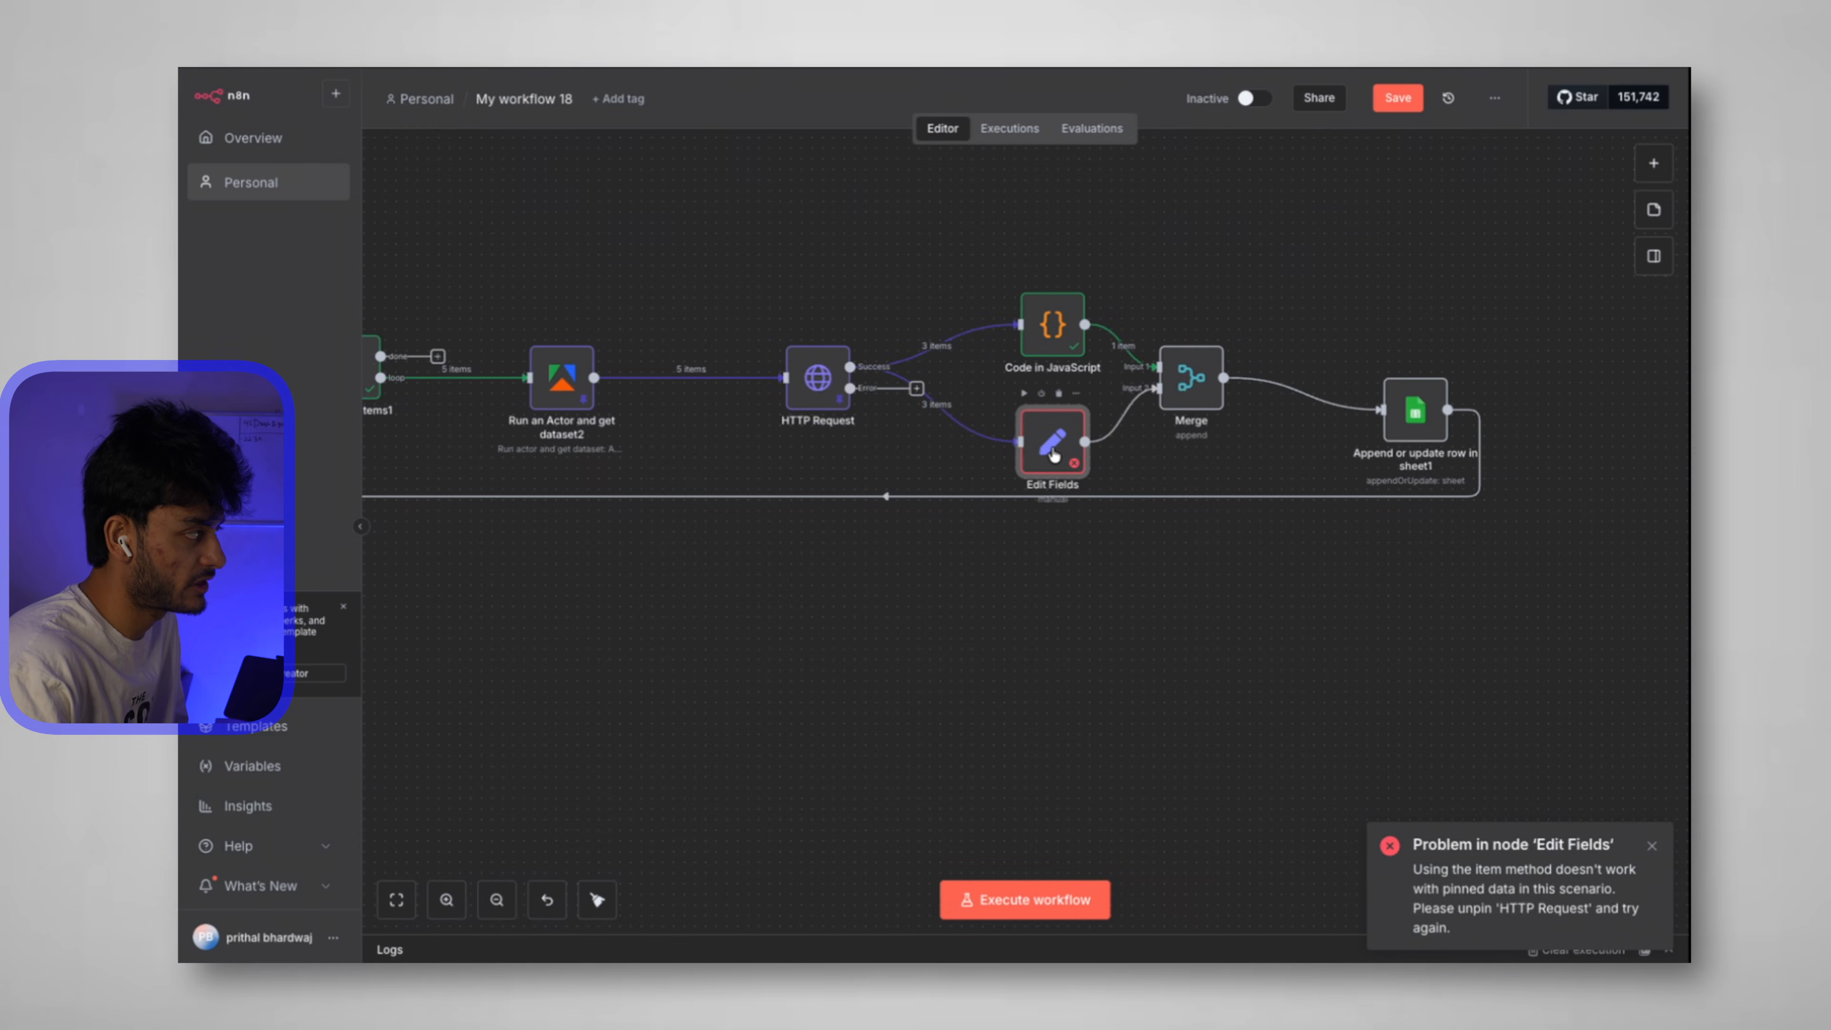
Add a second, blank string field below company name in the Edit Fields node.
{"action": "double_click", "coordinate": [1053, 455]}
{"action": "triple_click", "coordinate": [731, 303]}
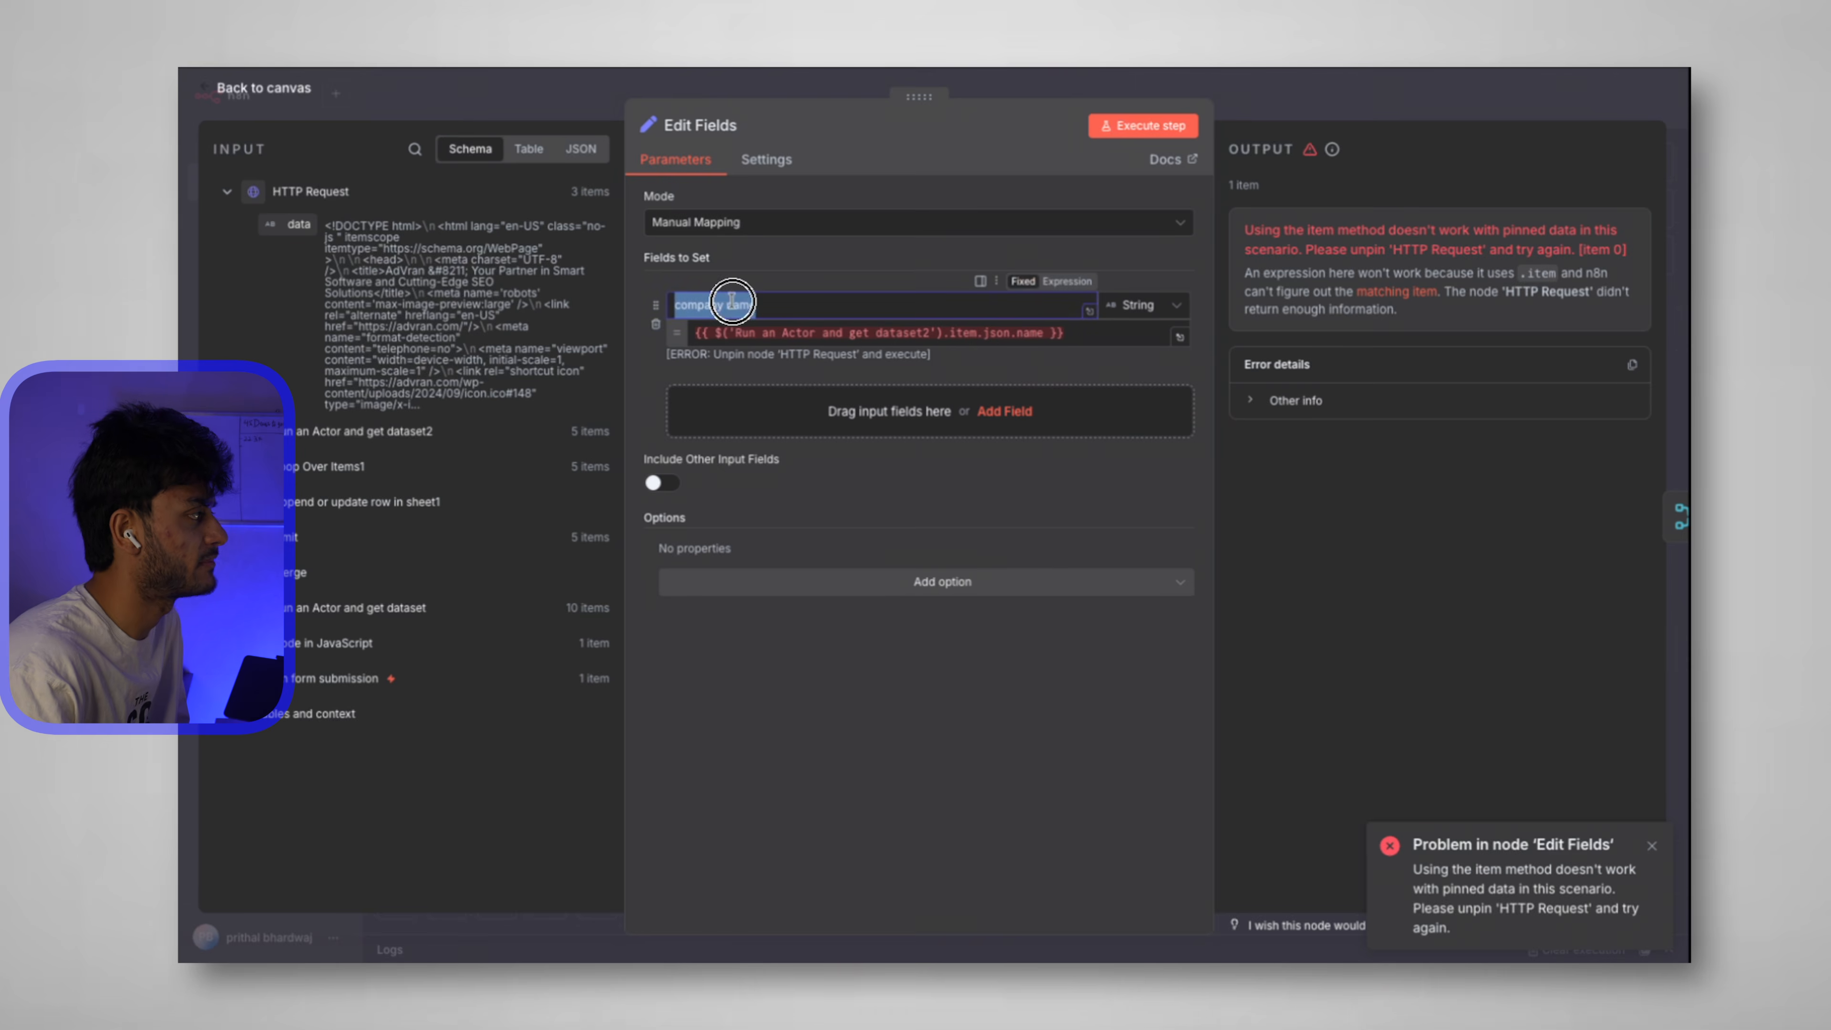
{"action": "left_click", "coordinate": [1003, 408]}
{"action": "left_click", "coordinate": [856, 399]}
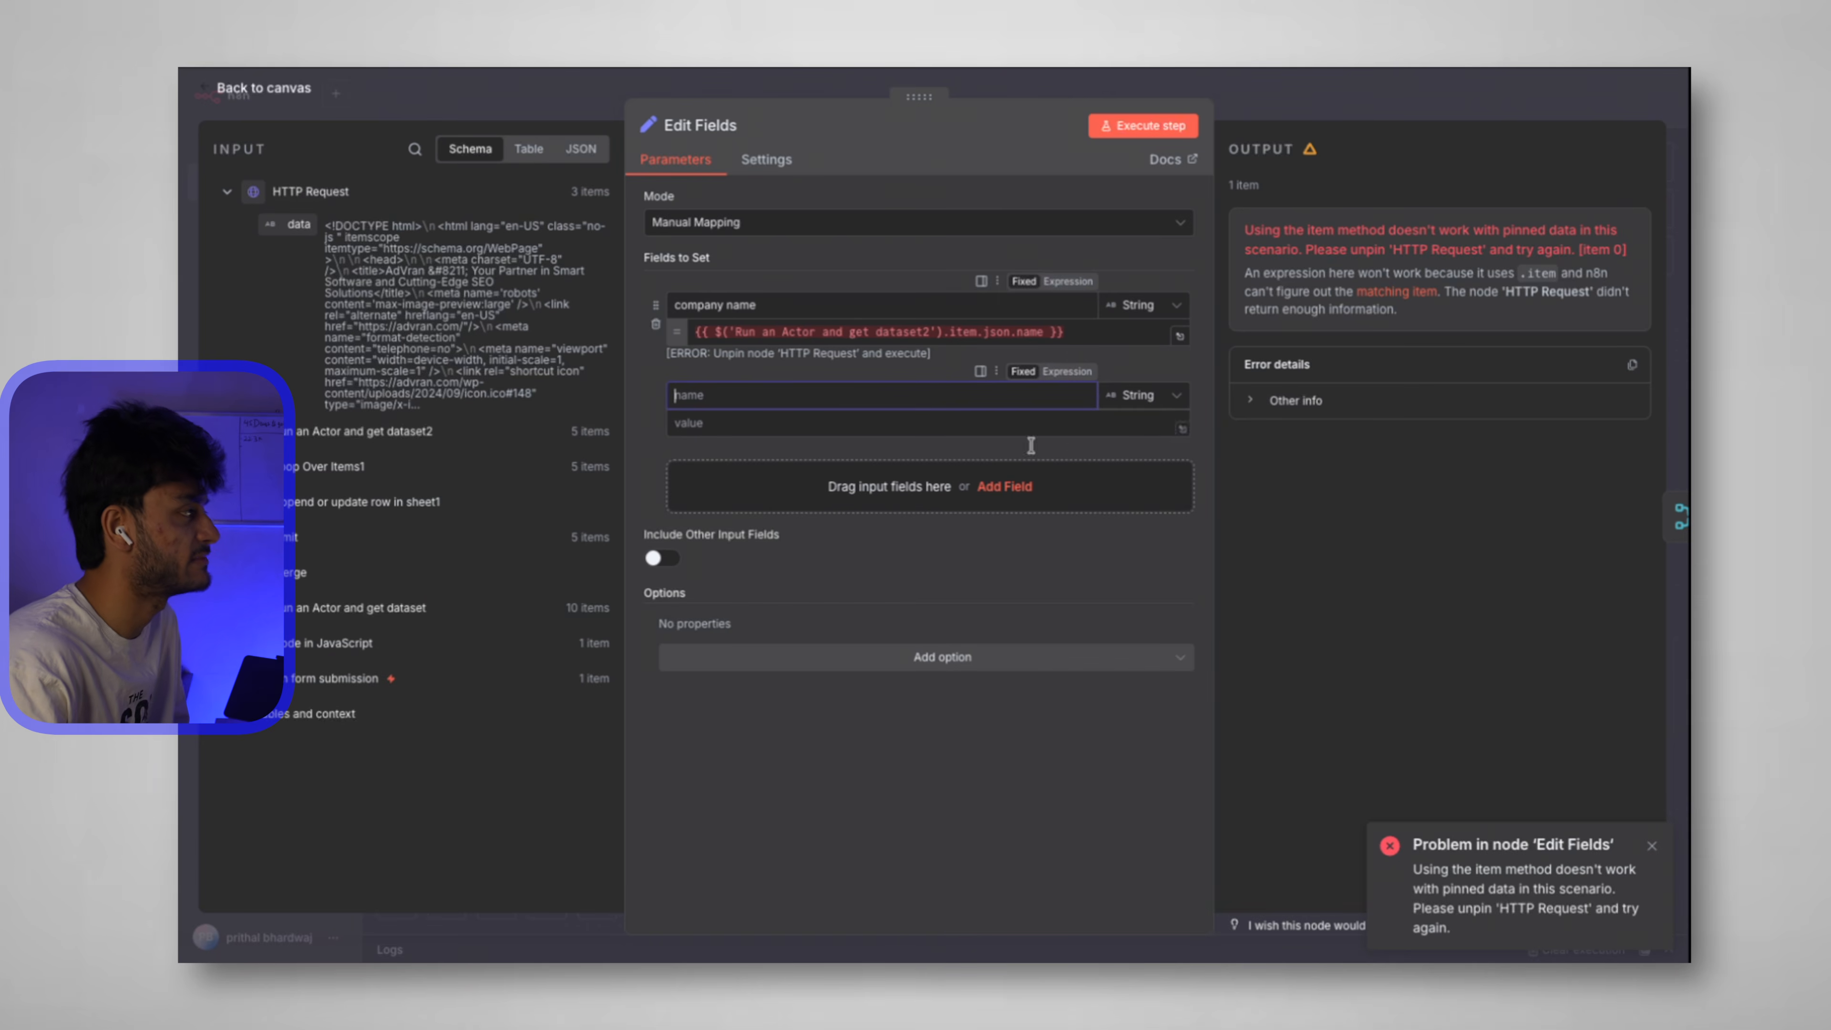
Clear the company name value in Edit Fields and remap it as {{ $('Run an Actor and get dataset2').item.json.name }}.
{"action": "left_click", "coordinate": [902, 332]}
{"action": "key", "text": "ctrl+a"}
{"action": "key", "text": "BackSpace"}
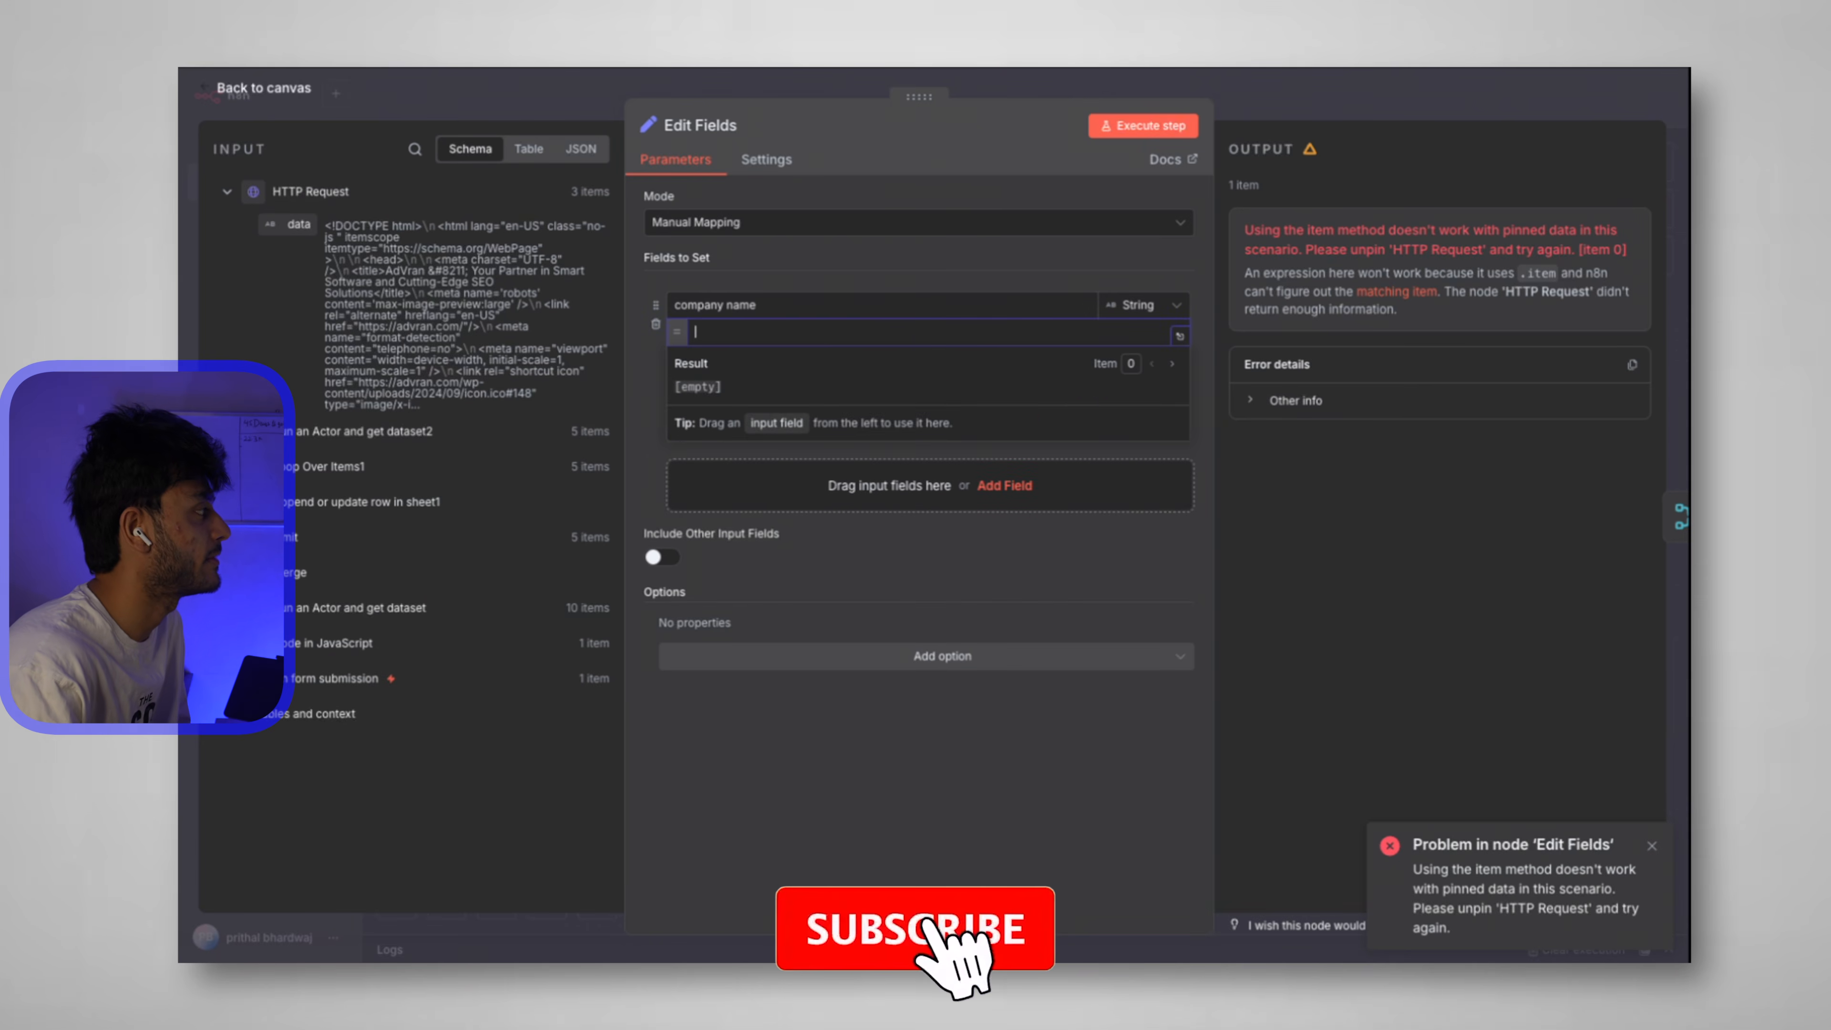
{"action": "left_click", "coordinate": [333, 383]}
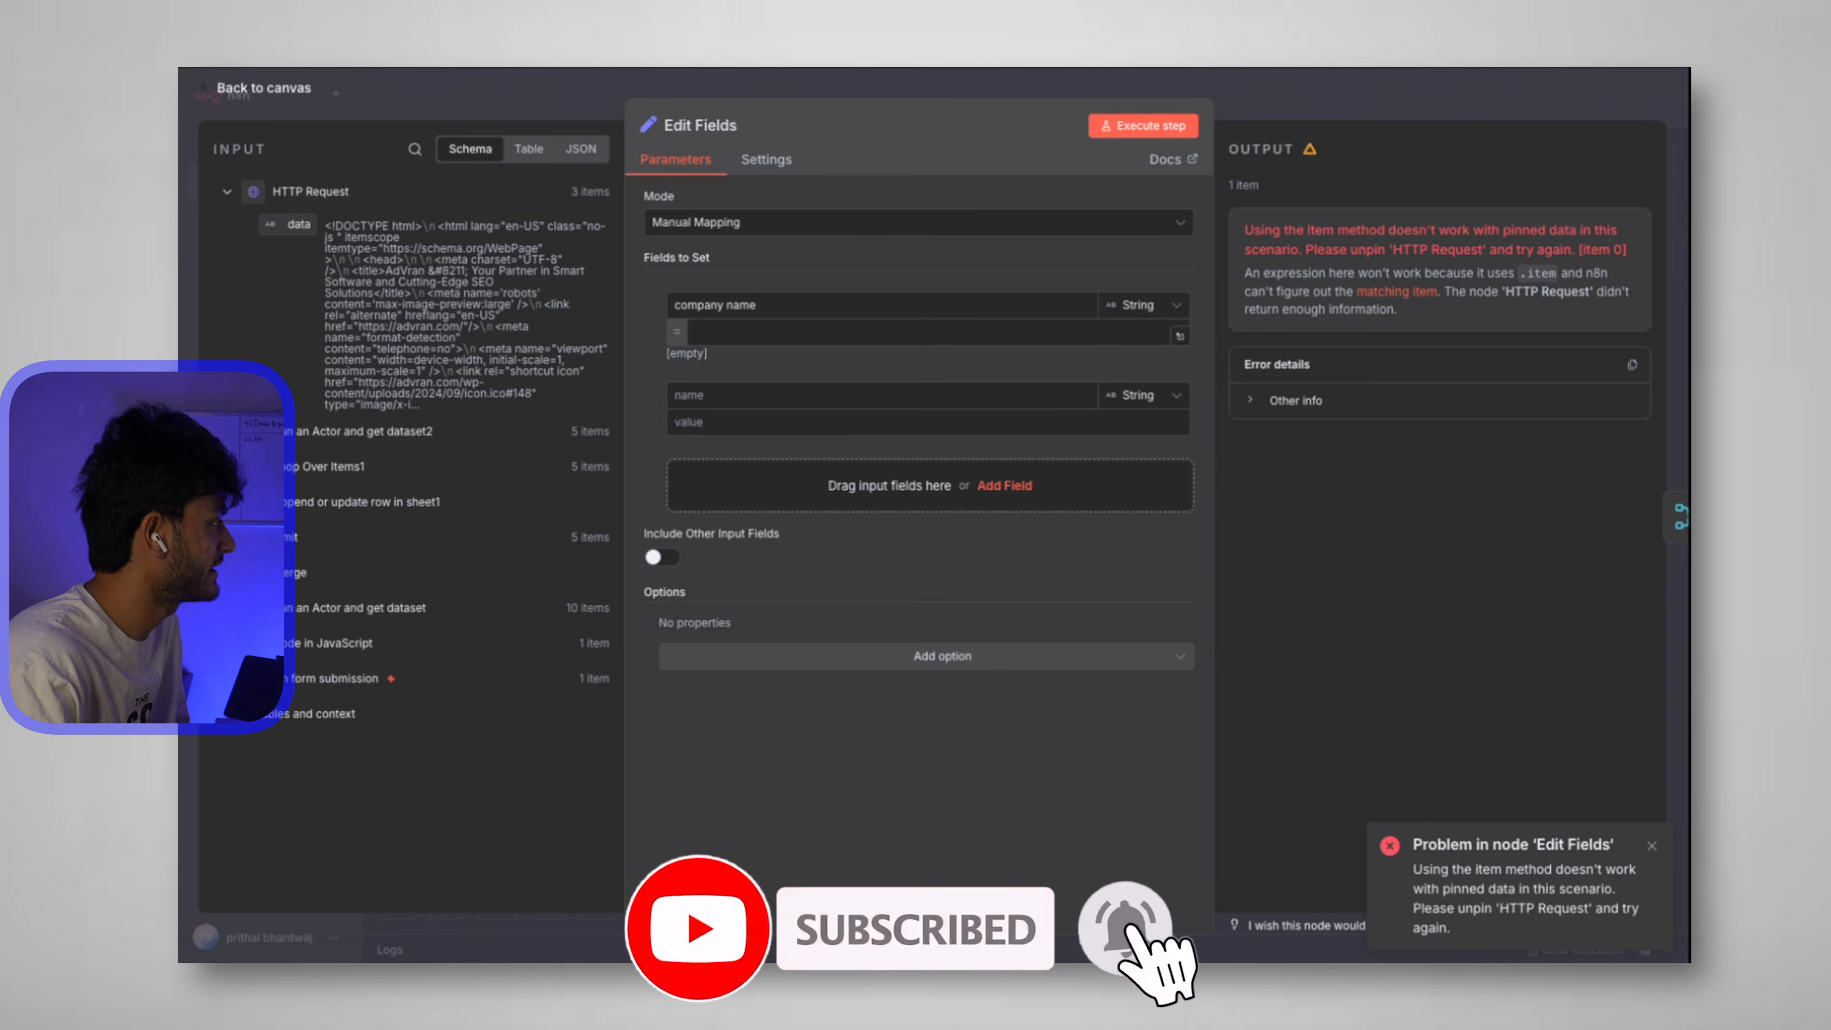
{"action": "left_click", "coordinate": [228, 431]}
{"action": "scroll", "coordinate": [312, 546], "scroll_direction": "down", "scroll_amount": 5}
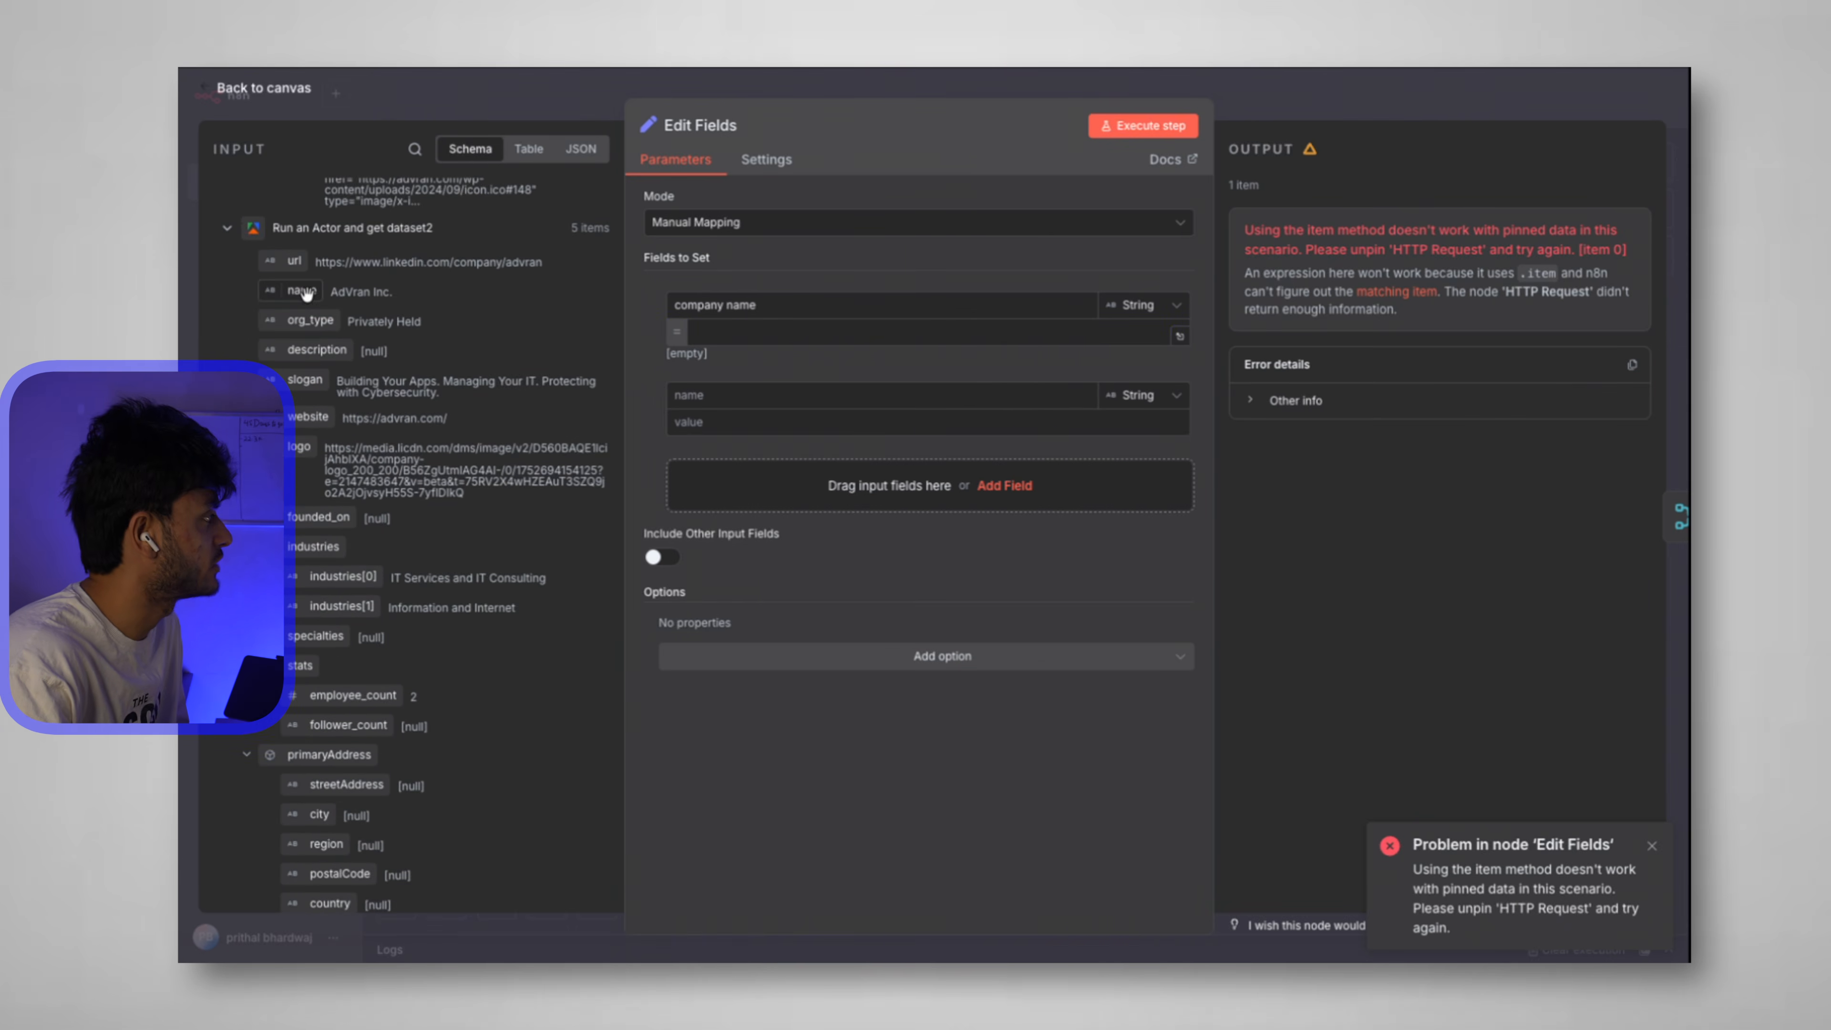
{"action": "left_click_drag", "start_coordinate": [287, 292], "coordinate": [870, 334]}
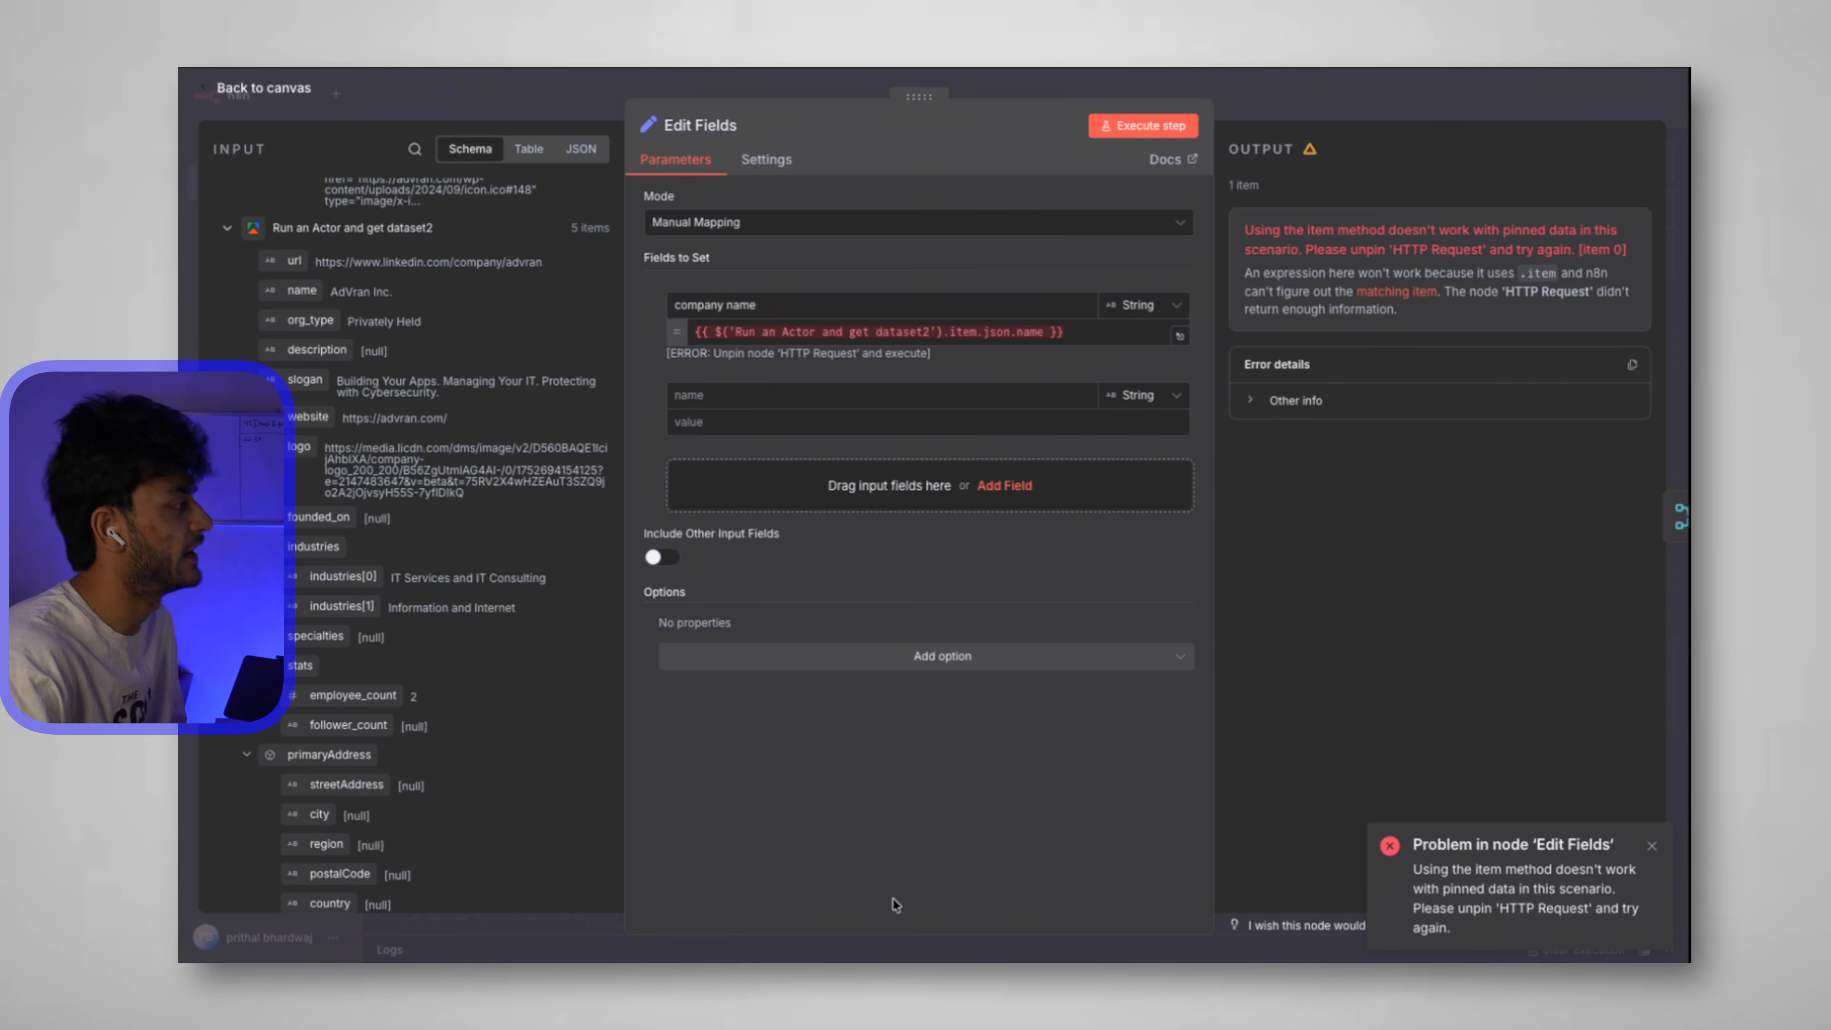
{"action": "left_click_drag", "start_coordinate": [811, 332], "coordinate": [1073, 336]}
{"action": "left_click_drag", "start_coordinate": [714, 353], "coordinate": [928, 353]}
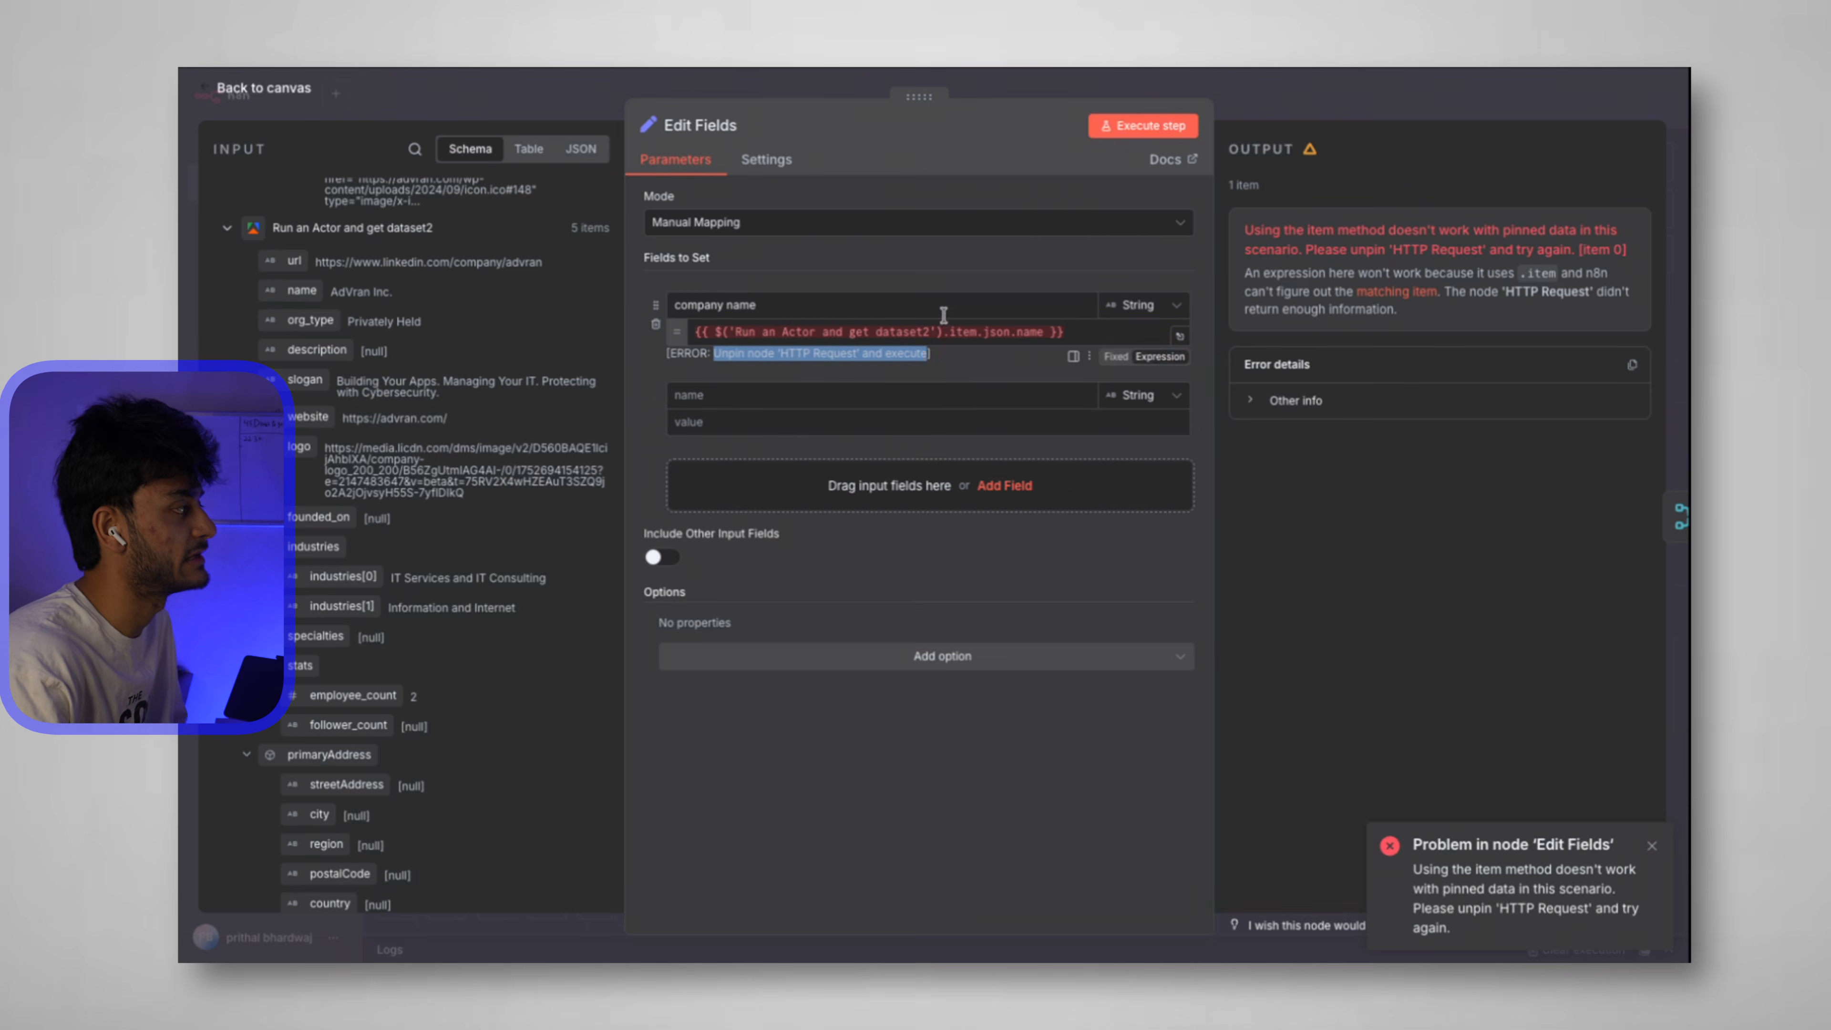
{"action": "left_click", "coordinate": [295, 104]}
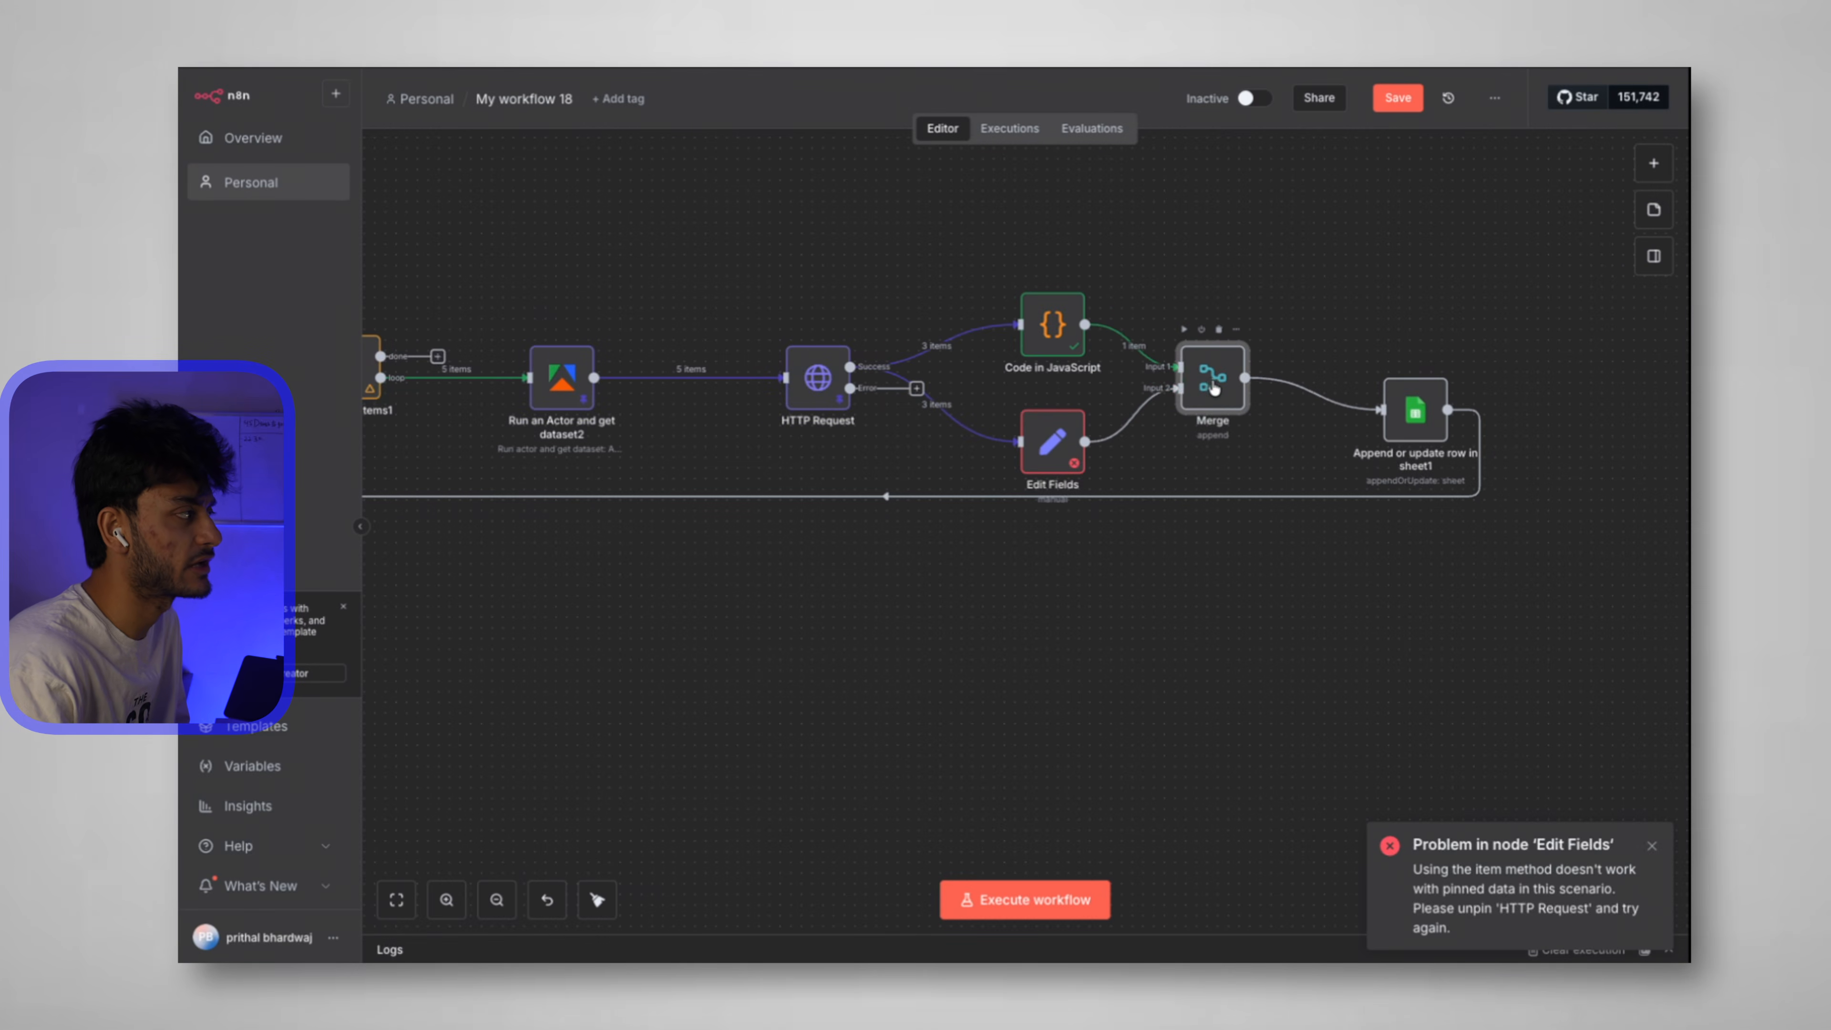
Inspect the Merge node's inputs from Code in JavaScript and Edit Fields, and try to execute the node.
{"action": "double_click", "coordinate": [1206, 397]}
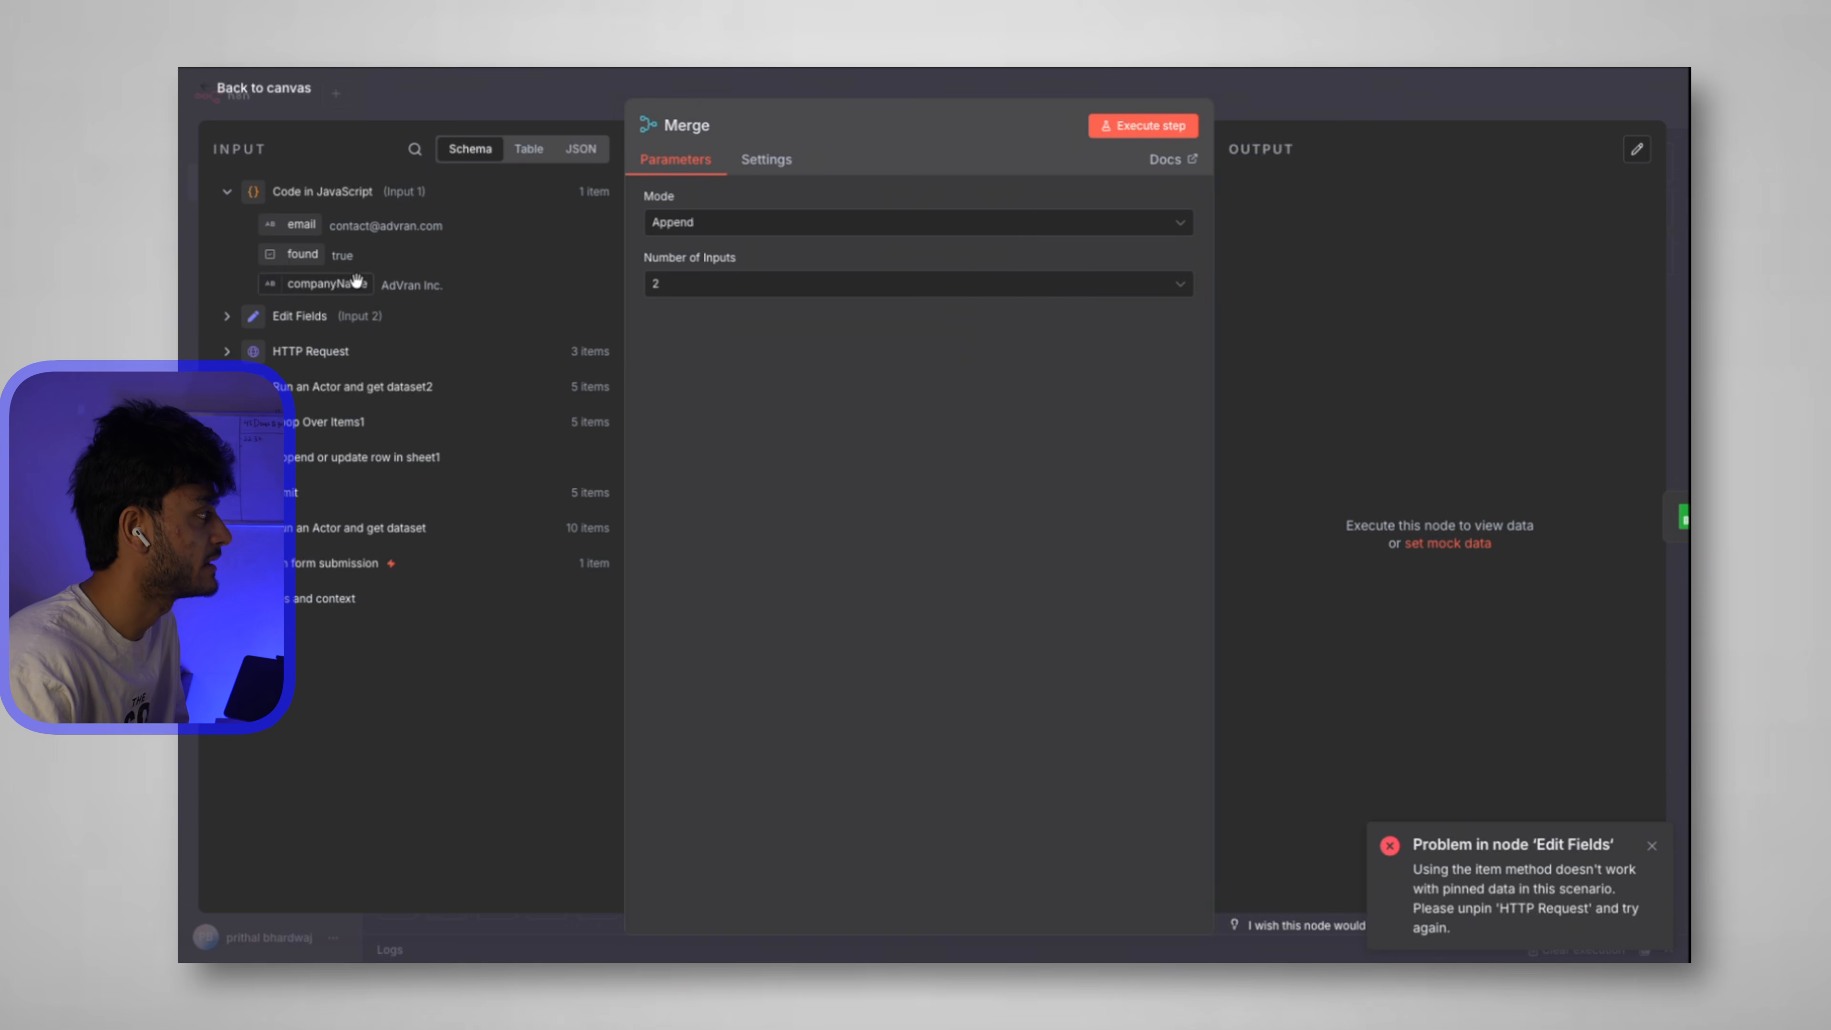
{"action": "left_click", "coordinate": [228, 316]}
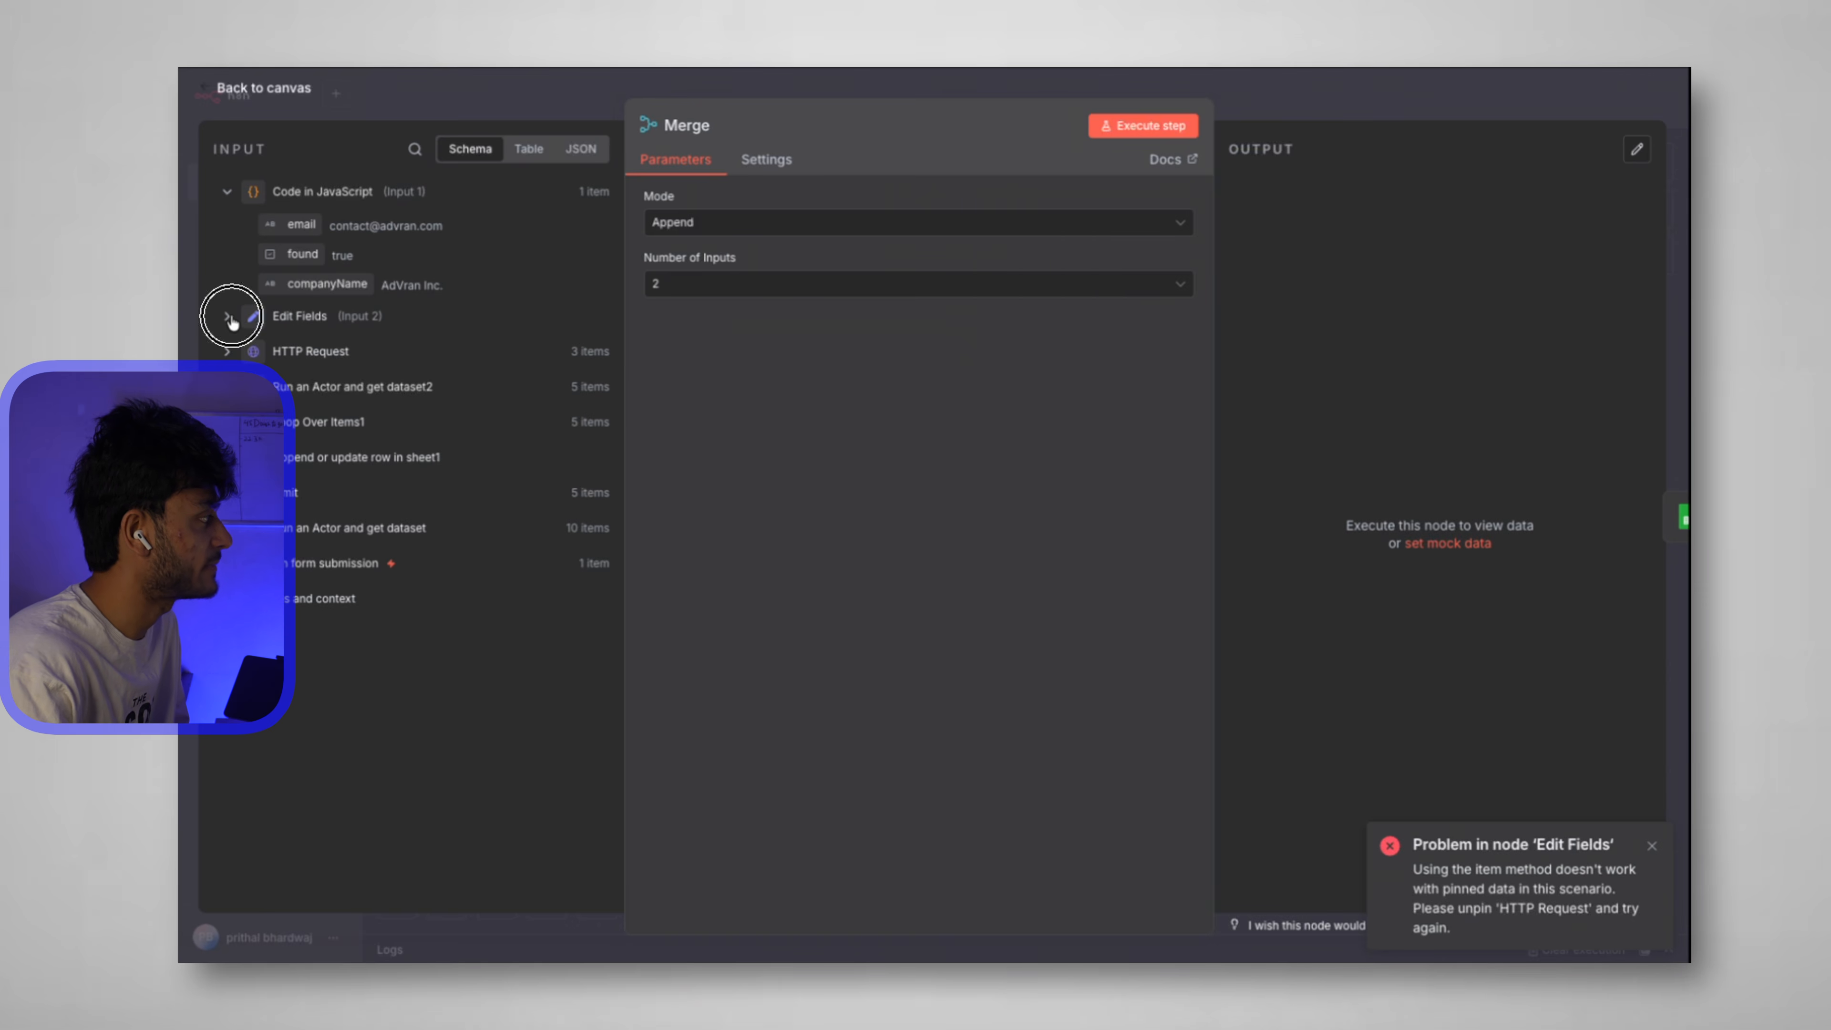
{"action": "left_click", "coordinate": [261, 343]}
{"action": "left_click_drag", "start_coordinate": [261, 343], "coordinate": [590, 346]}
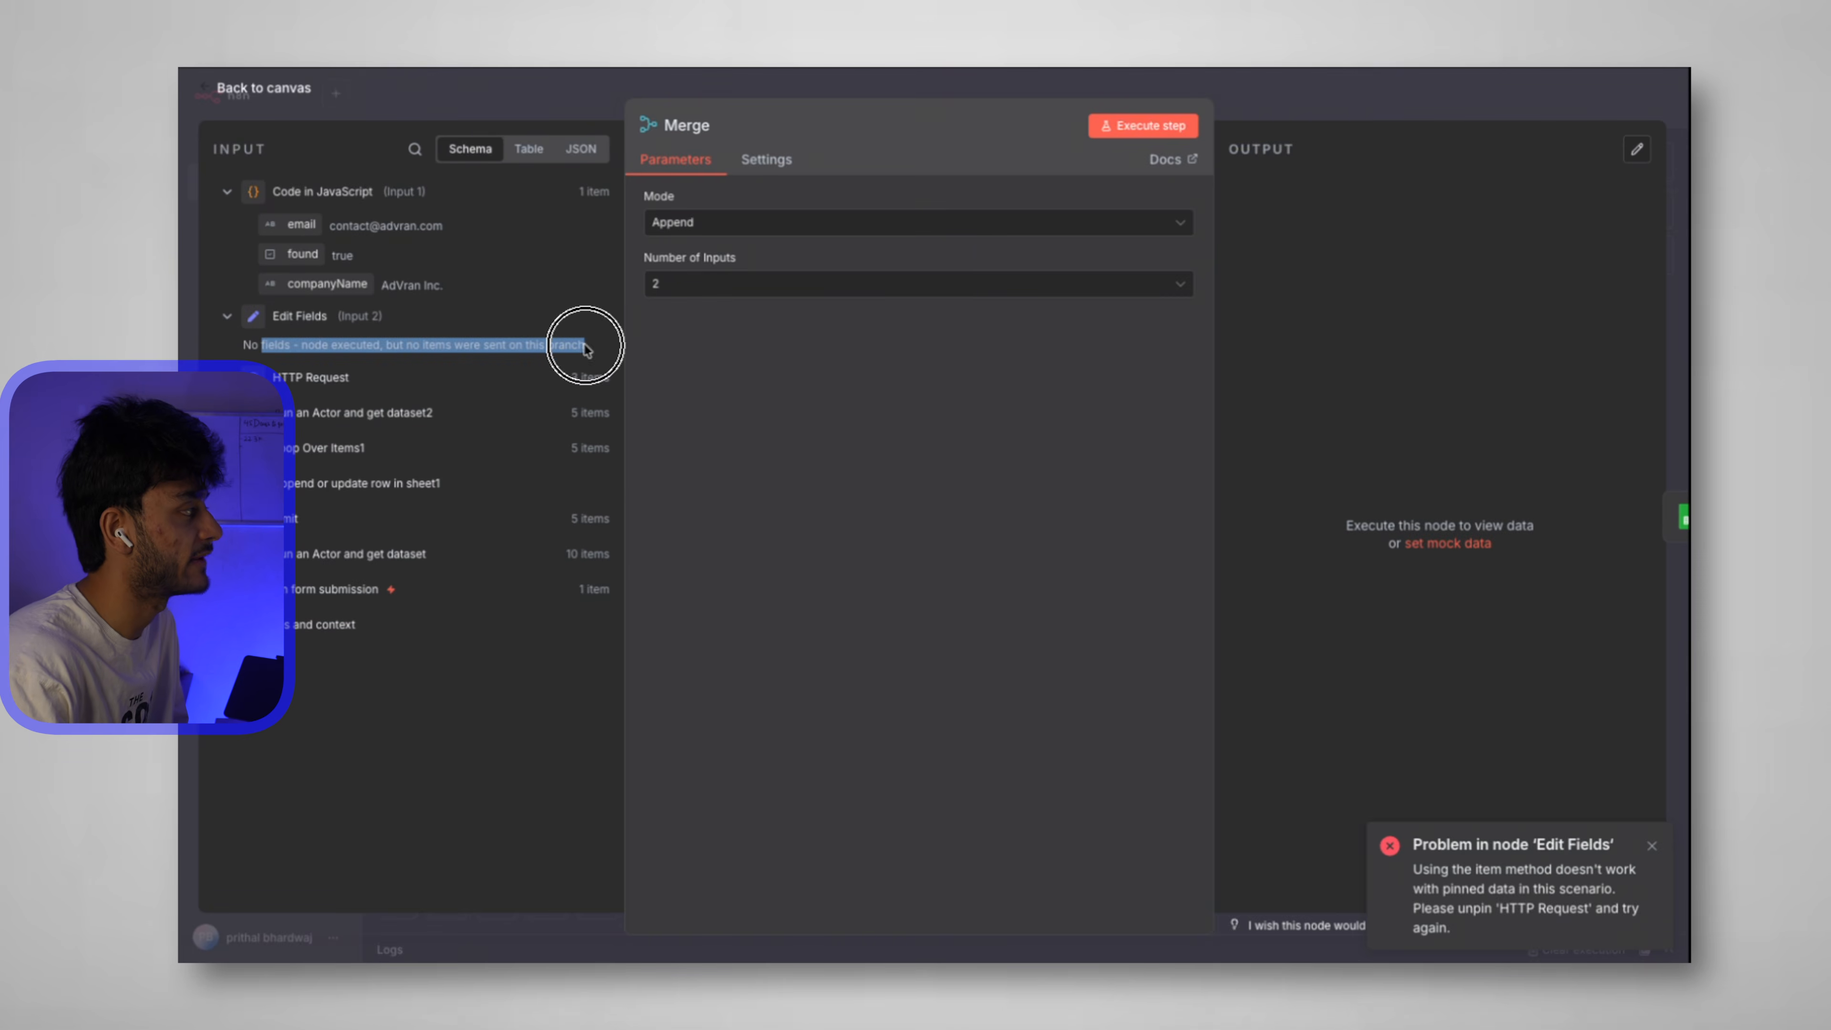
{"action": "left_click", "coordinate": [225, 88]}
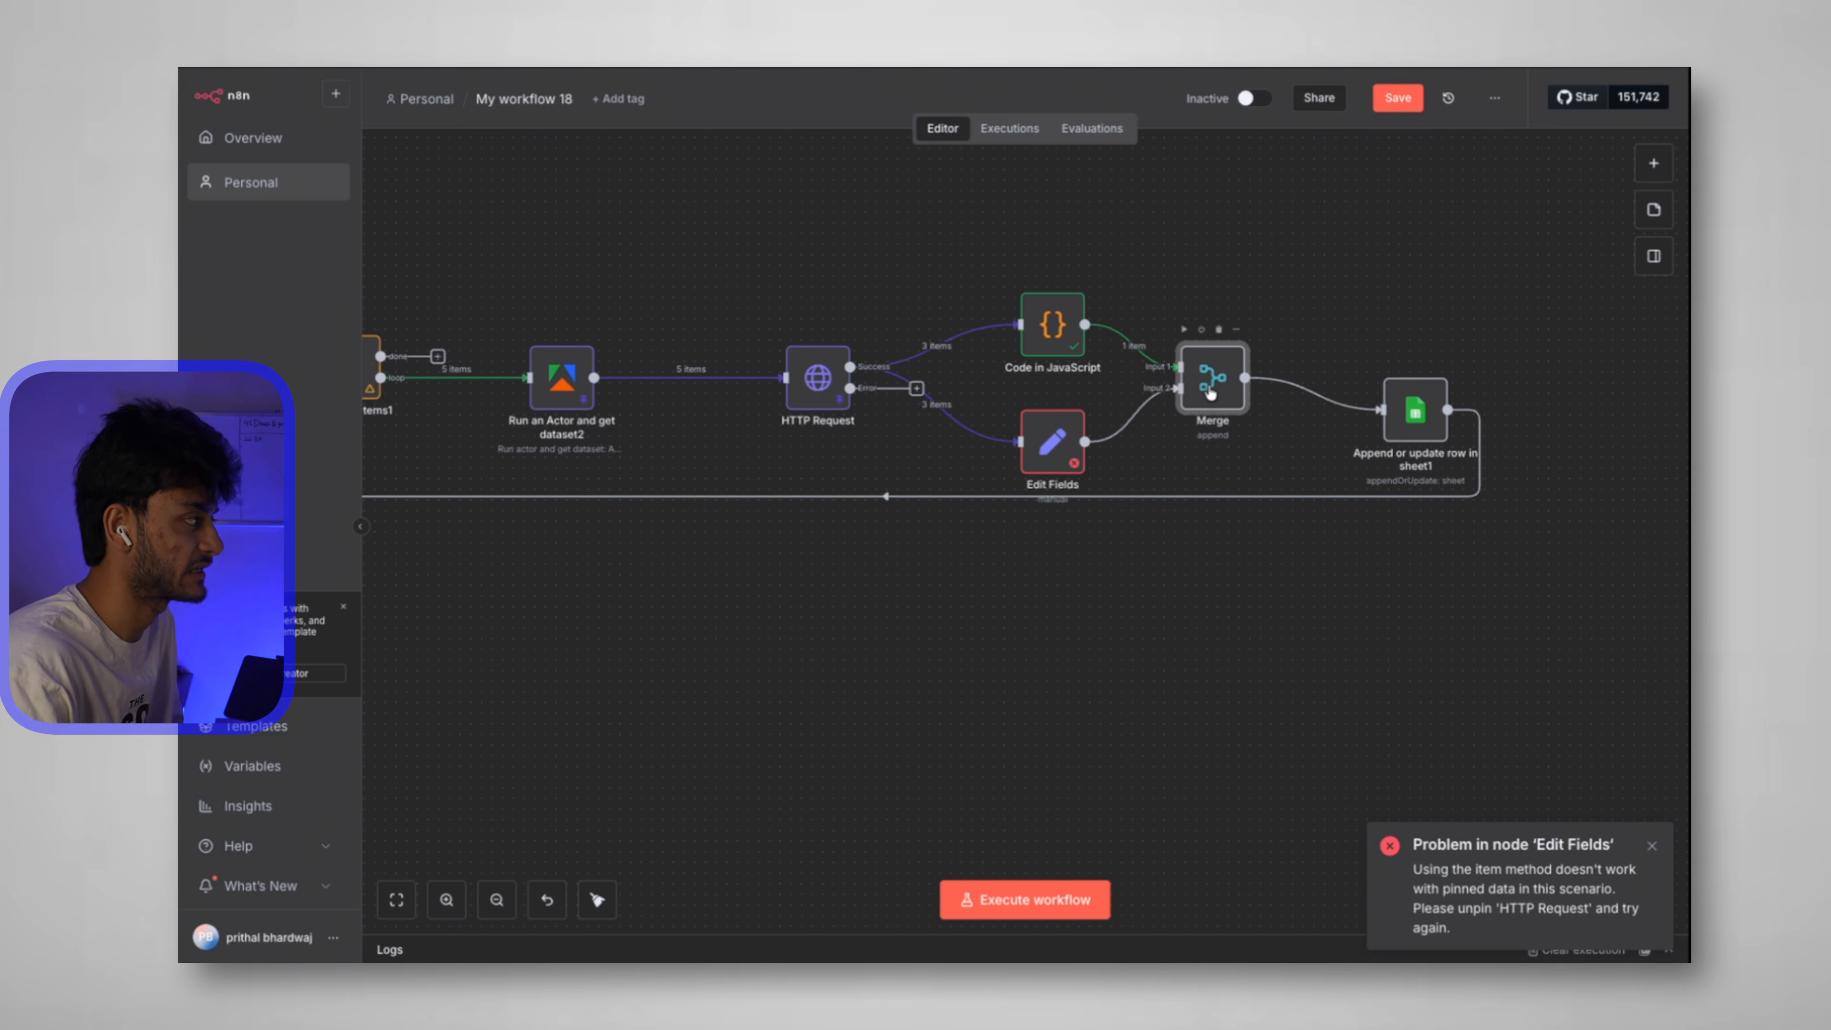
{"action": "left_click", "coordinate": [1184, 331]}
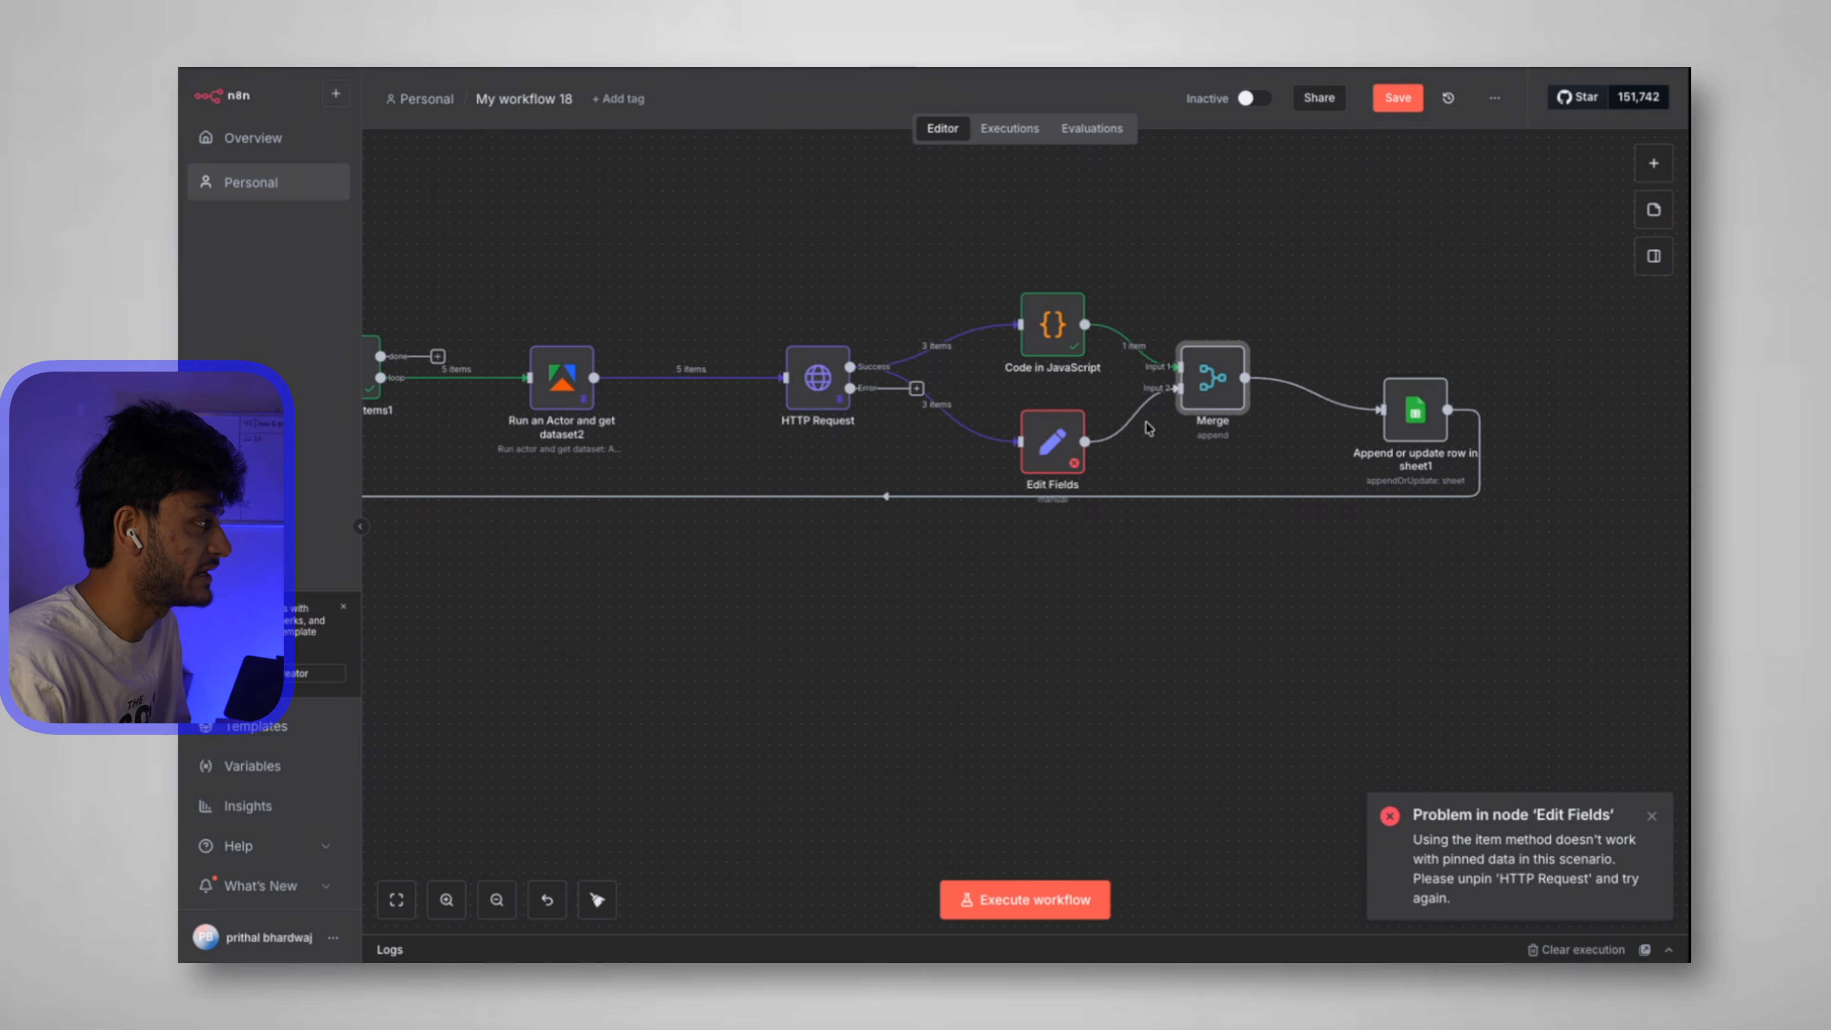
Disconnect Edit Fields from Merge and HTTP Request, and delete the Edit Fields node.
{"action": "left_click", "coordinate": [1145, 417]}
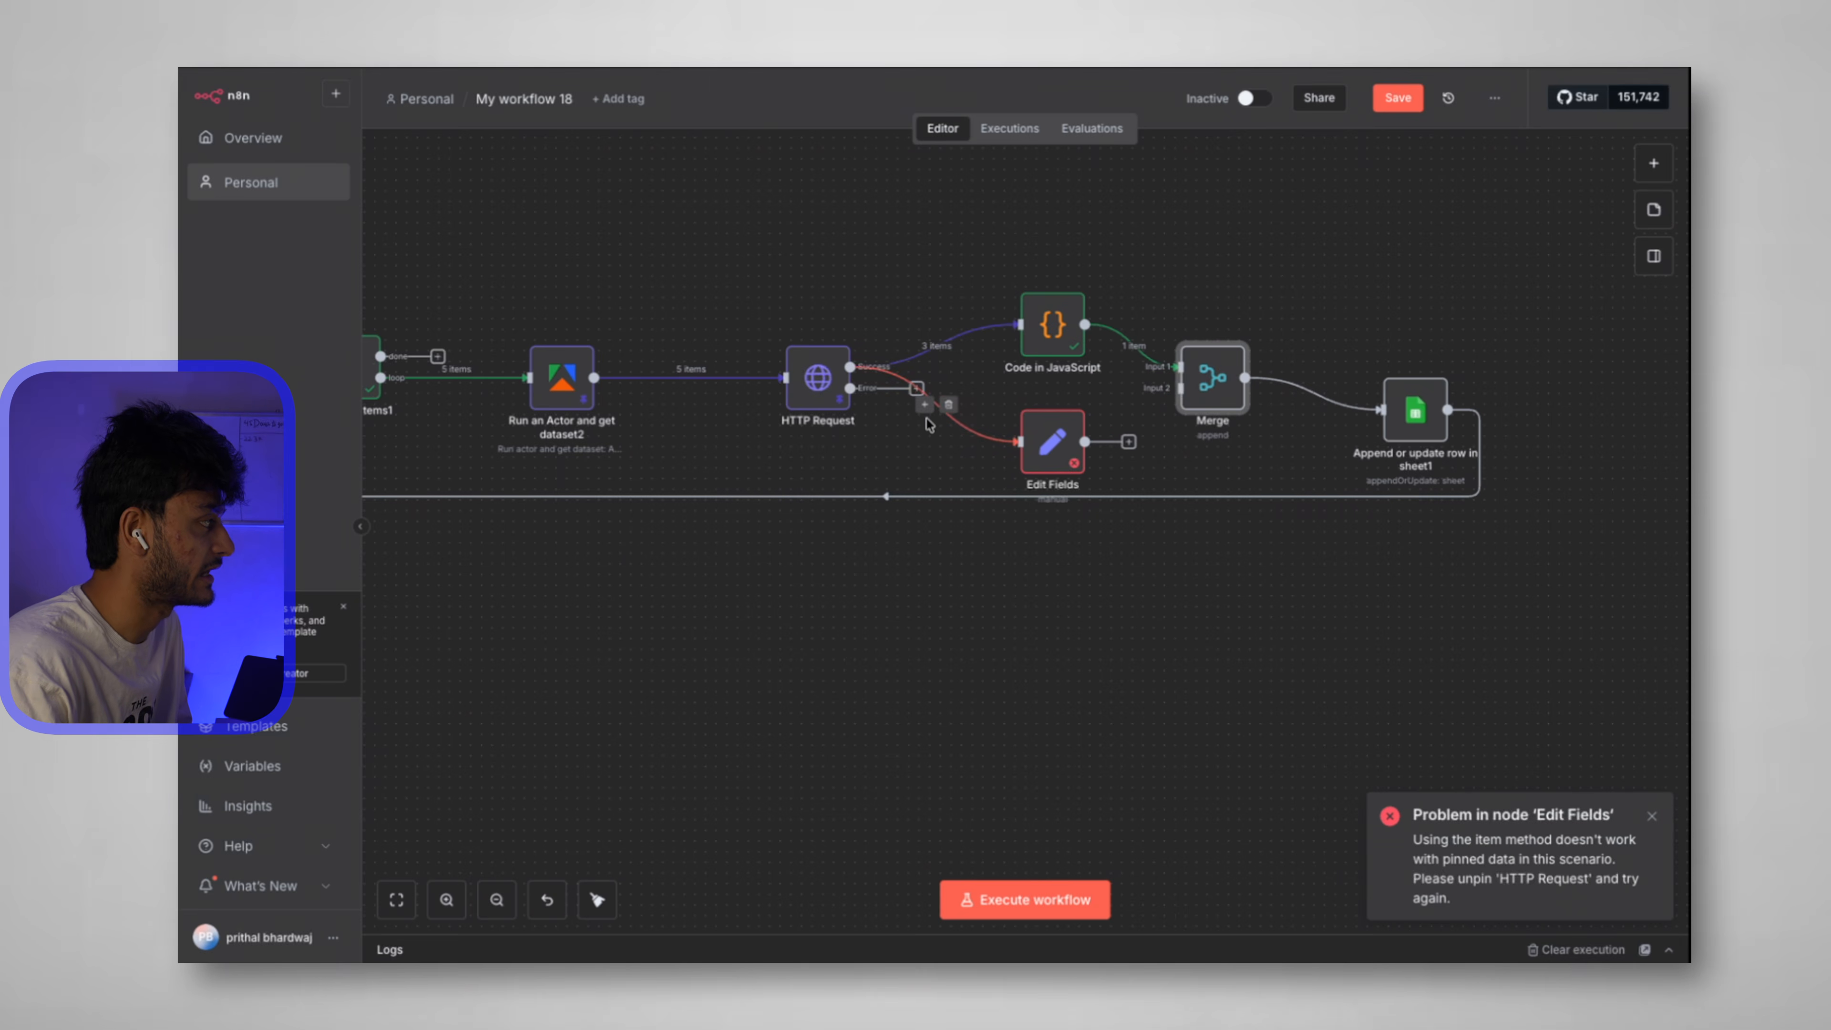
{"action": "left_click", "coordinate": [951, 411]}
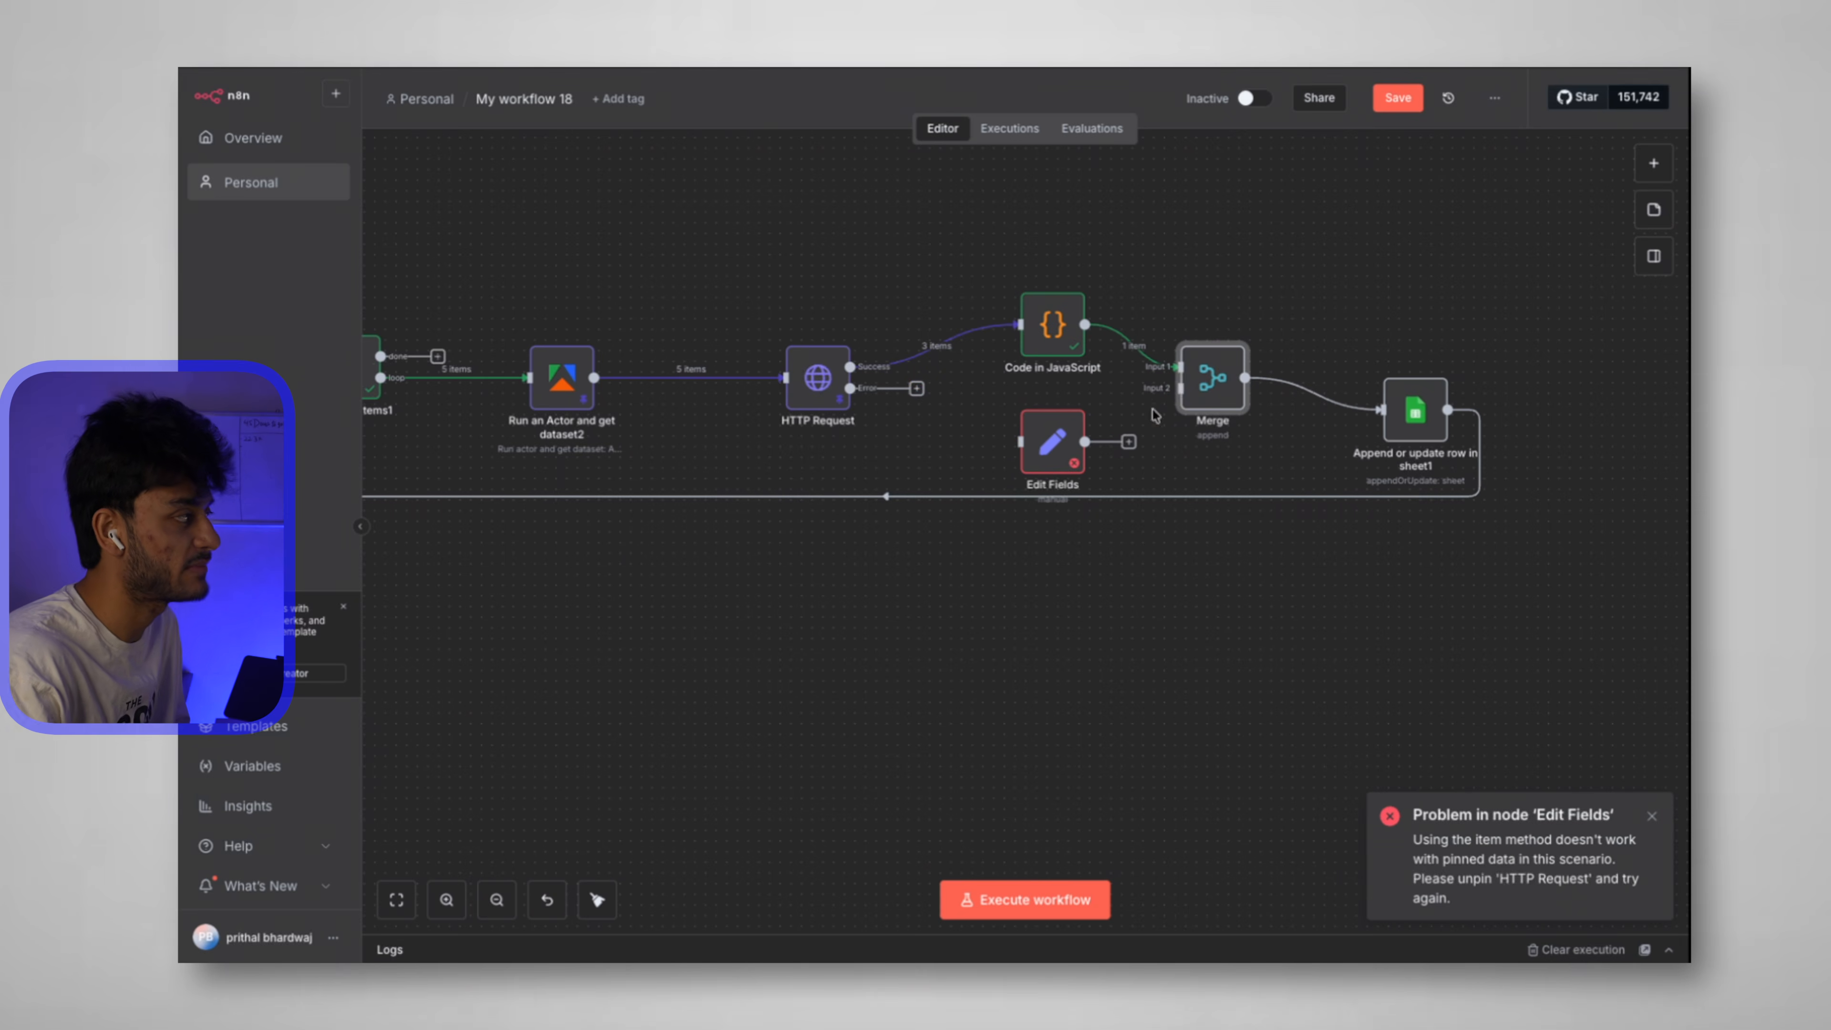
{"action": "key", "text": "Delete"}
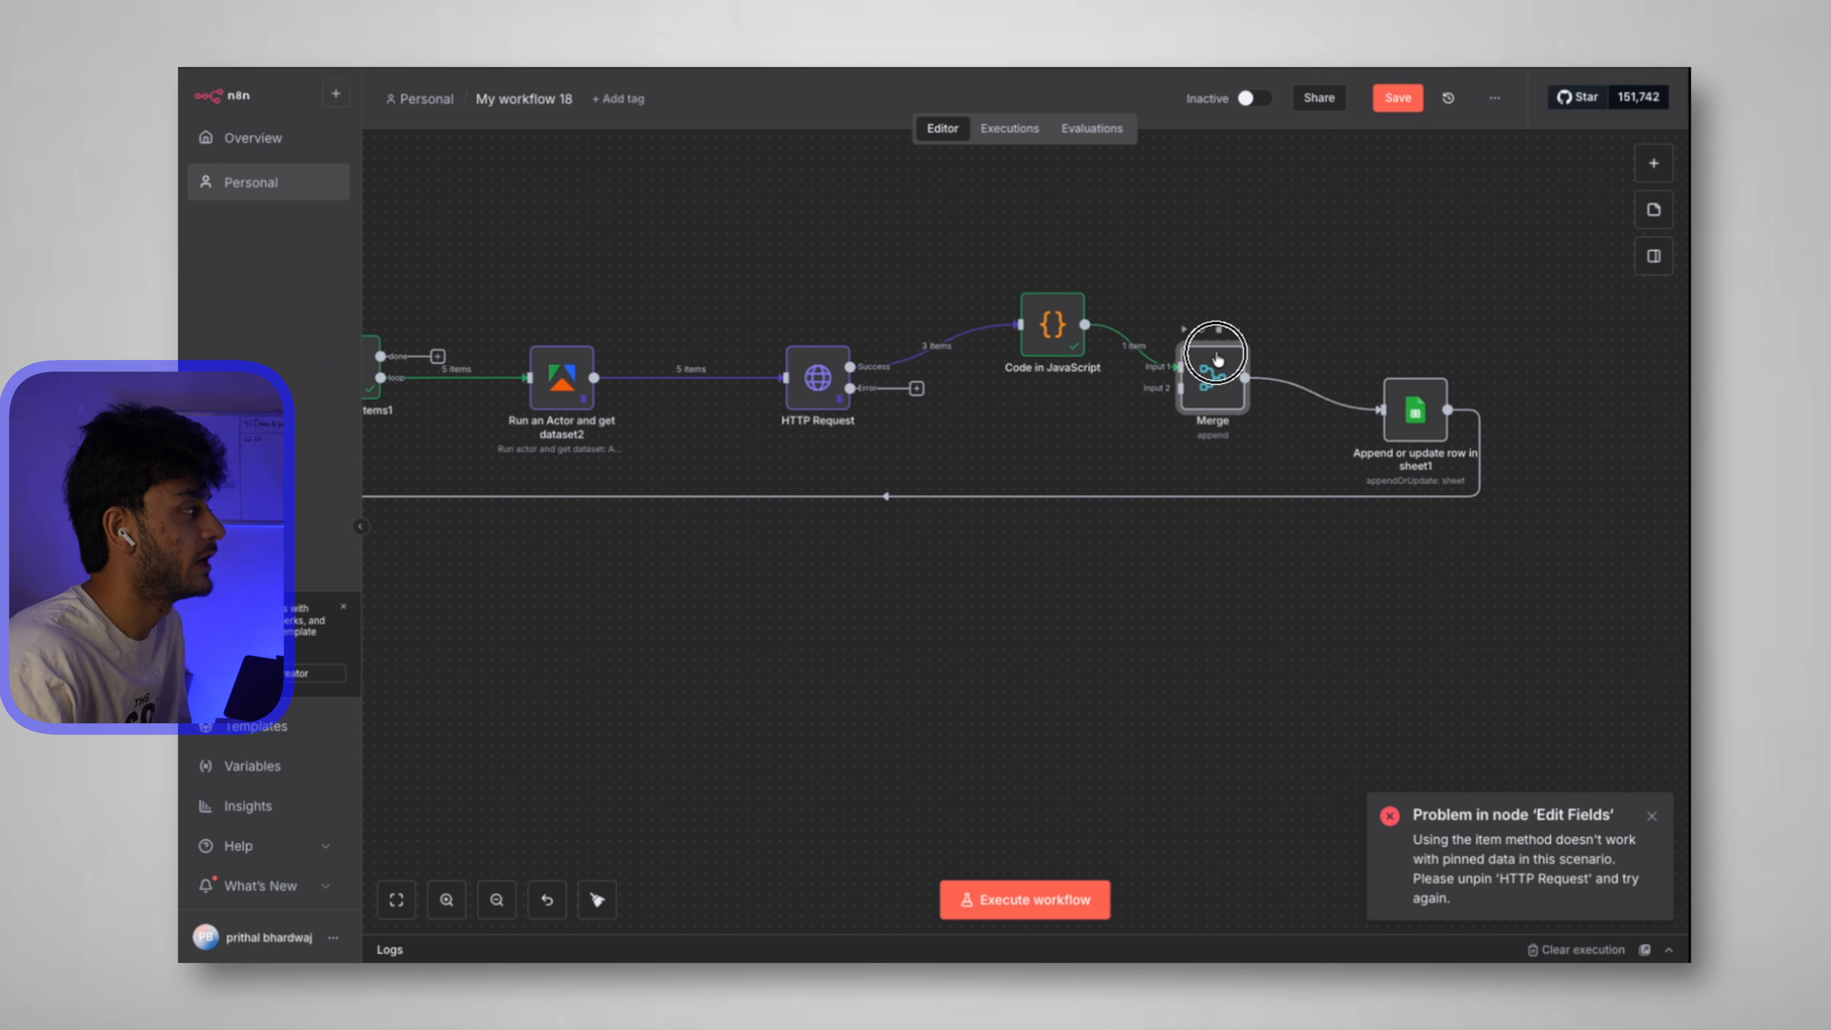
Execute the Merge node with only the Code in JavaScript input connected and check its output.
{"action": "left_click", "coordinate": [1185, 331]}
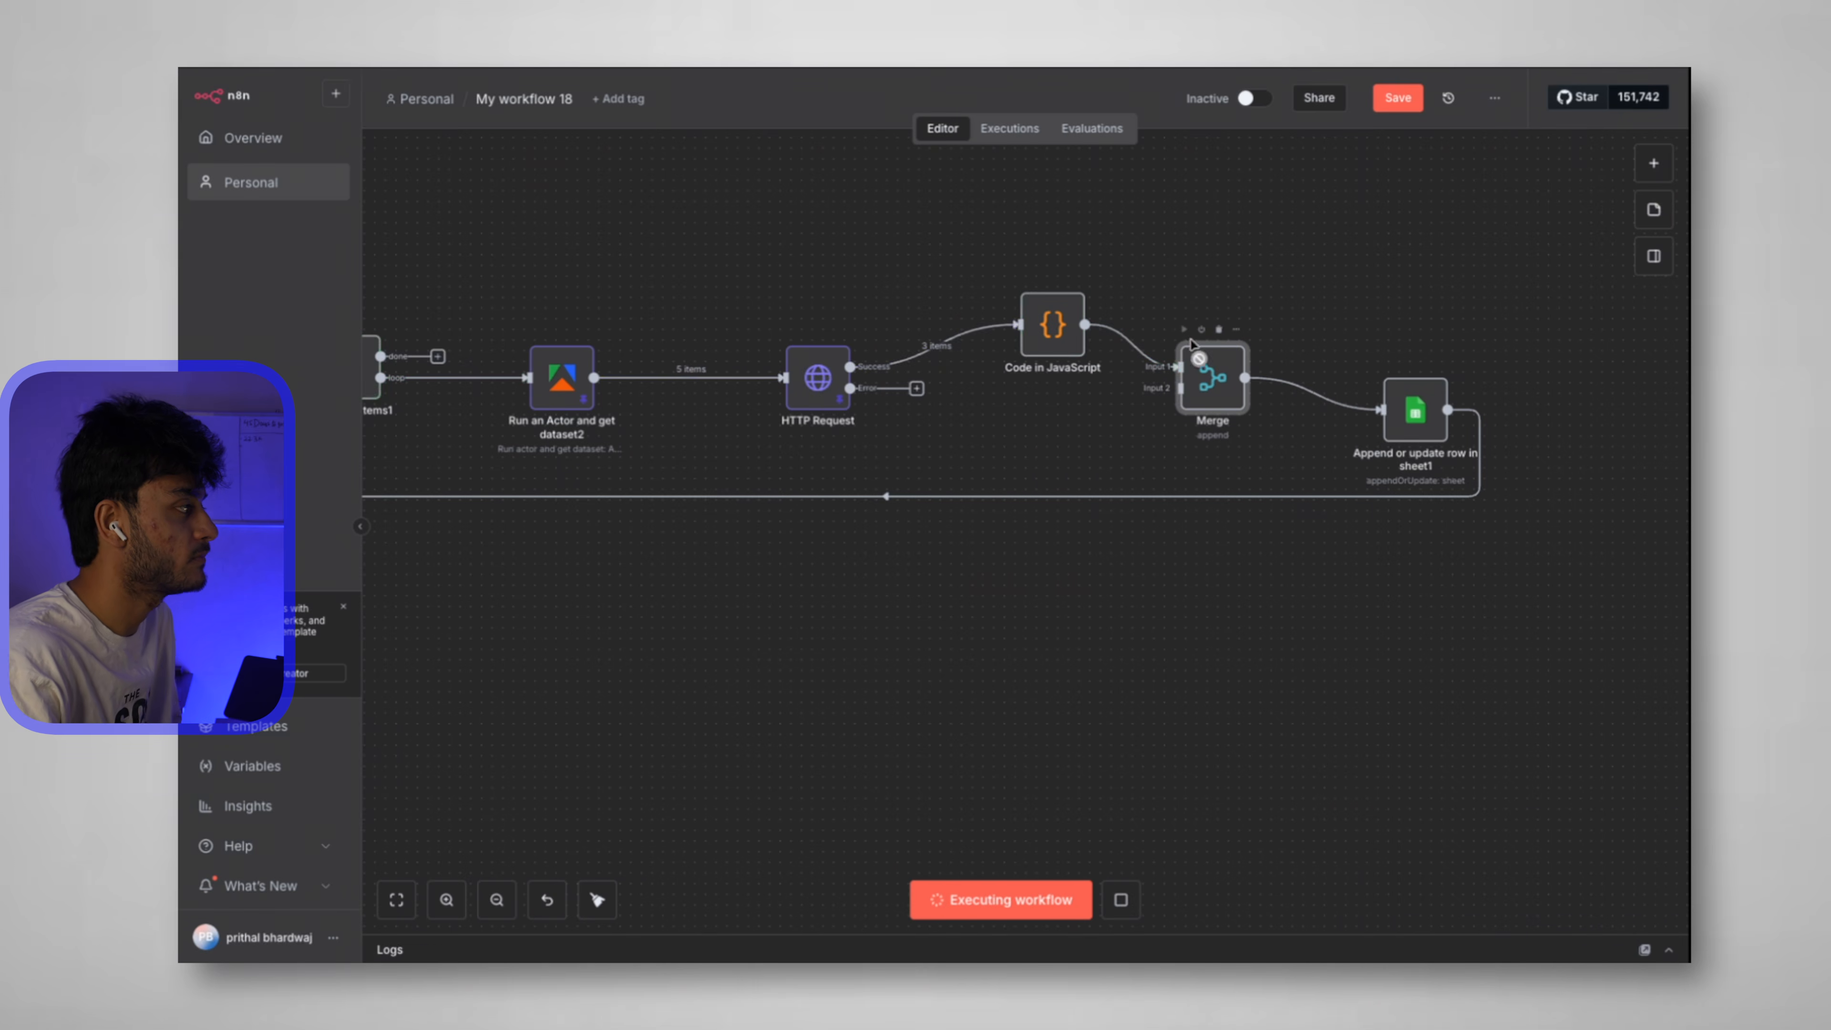
{"action": "double_click", "coordinate": [1211, 373]}
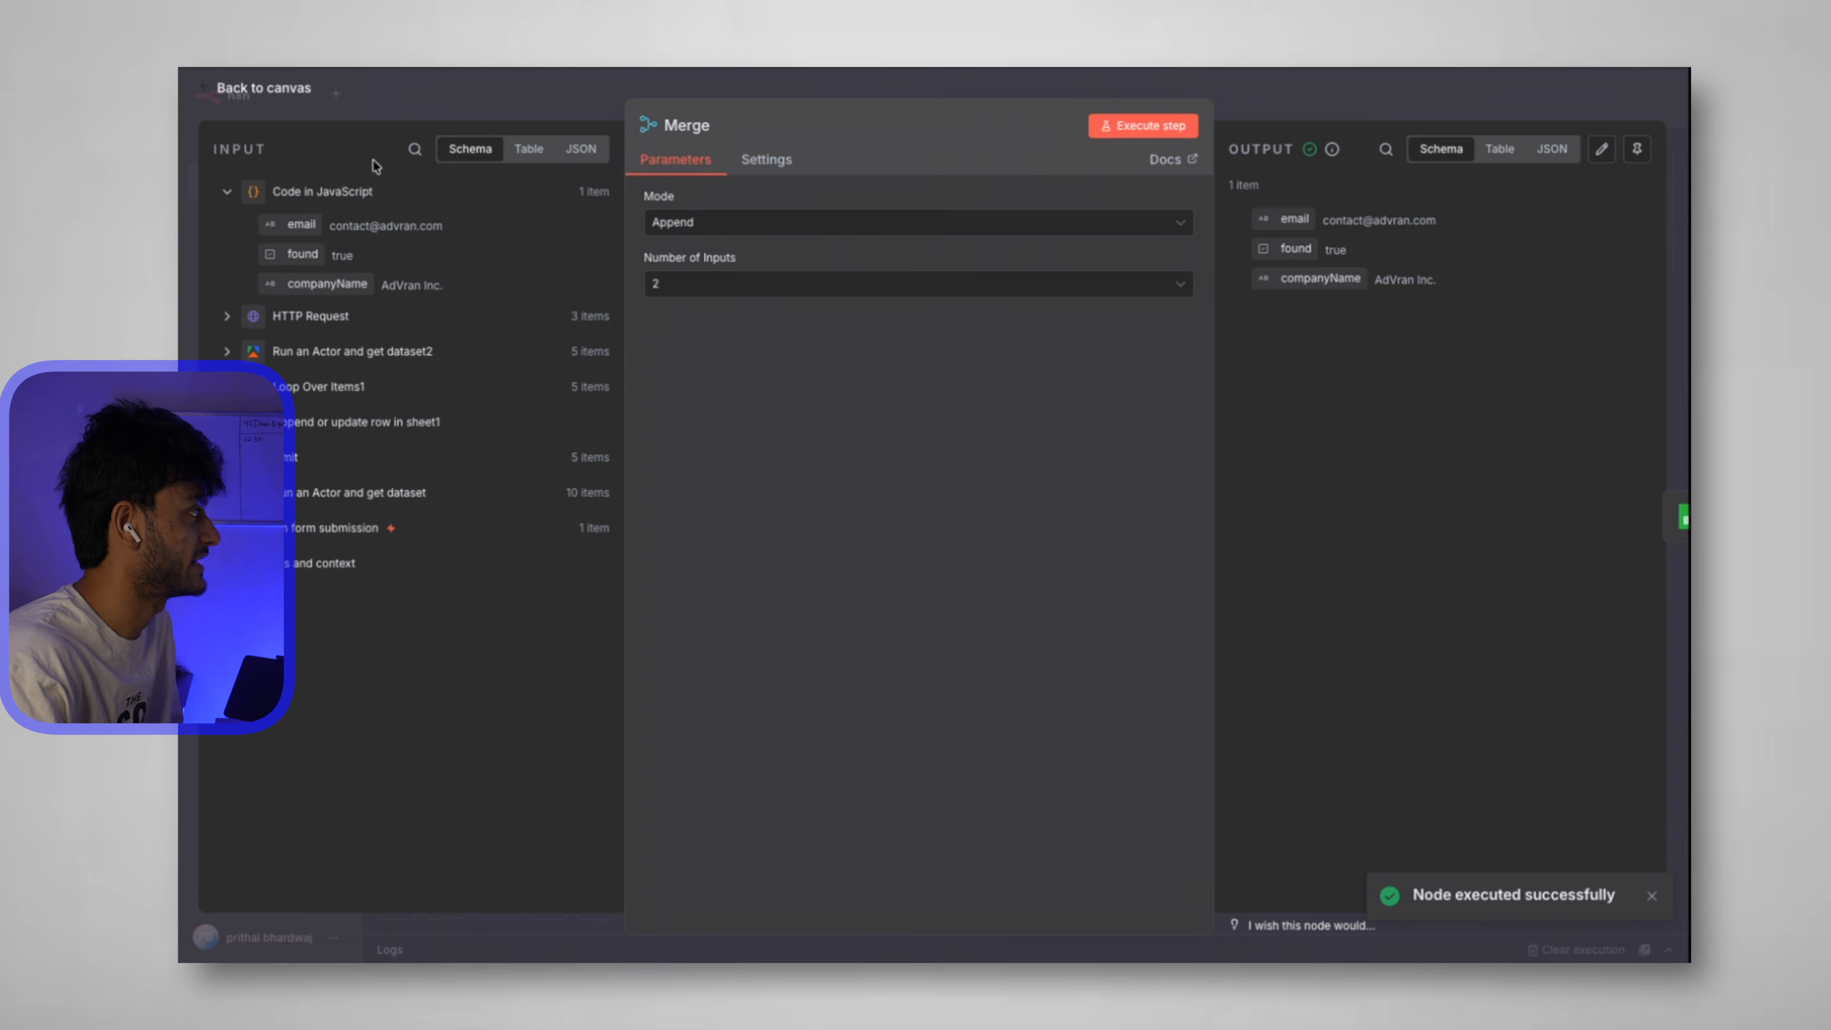
{"action": "left_click", "coordinate": [301, 93]}
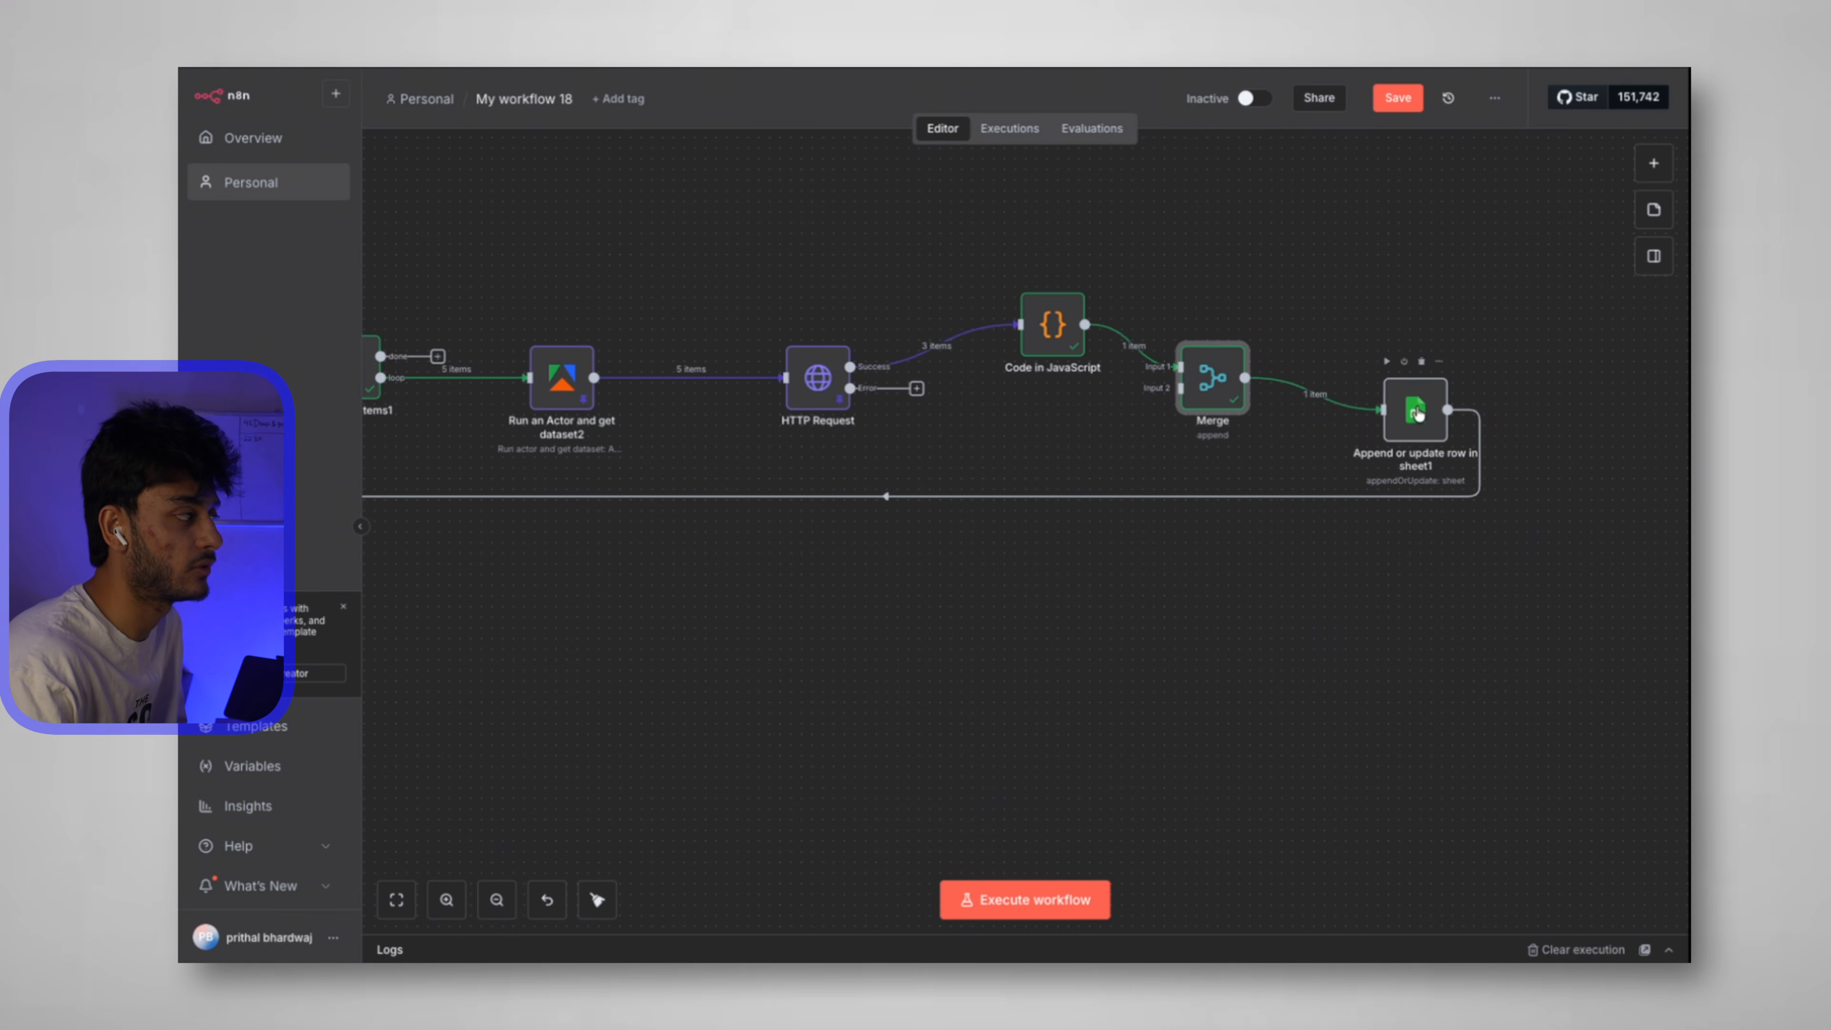
{"action": "left_click", "coordinate": [1654, 162]}
{"action": "type", "text": "shee"}
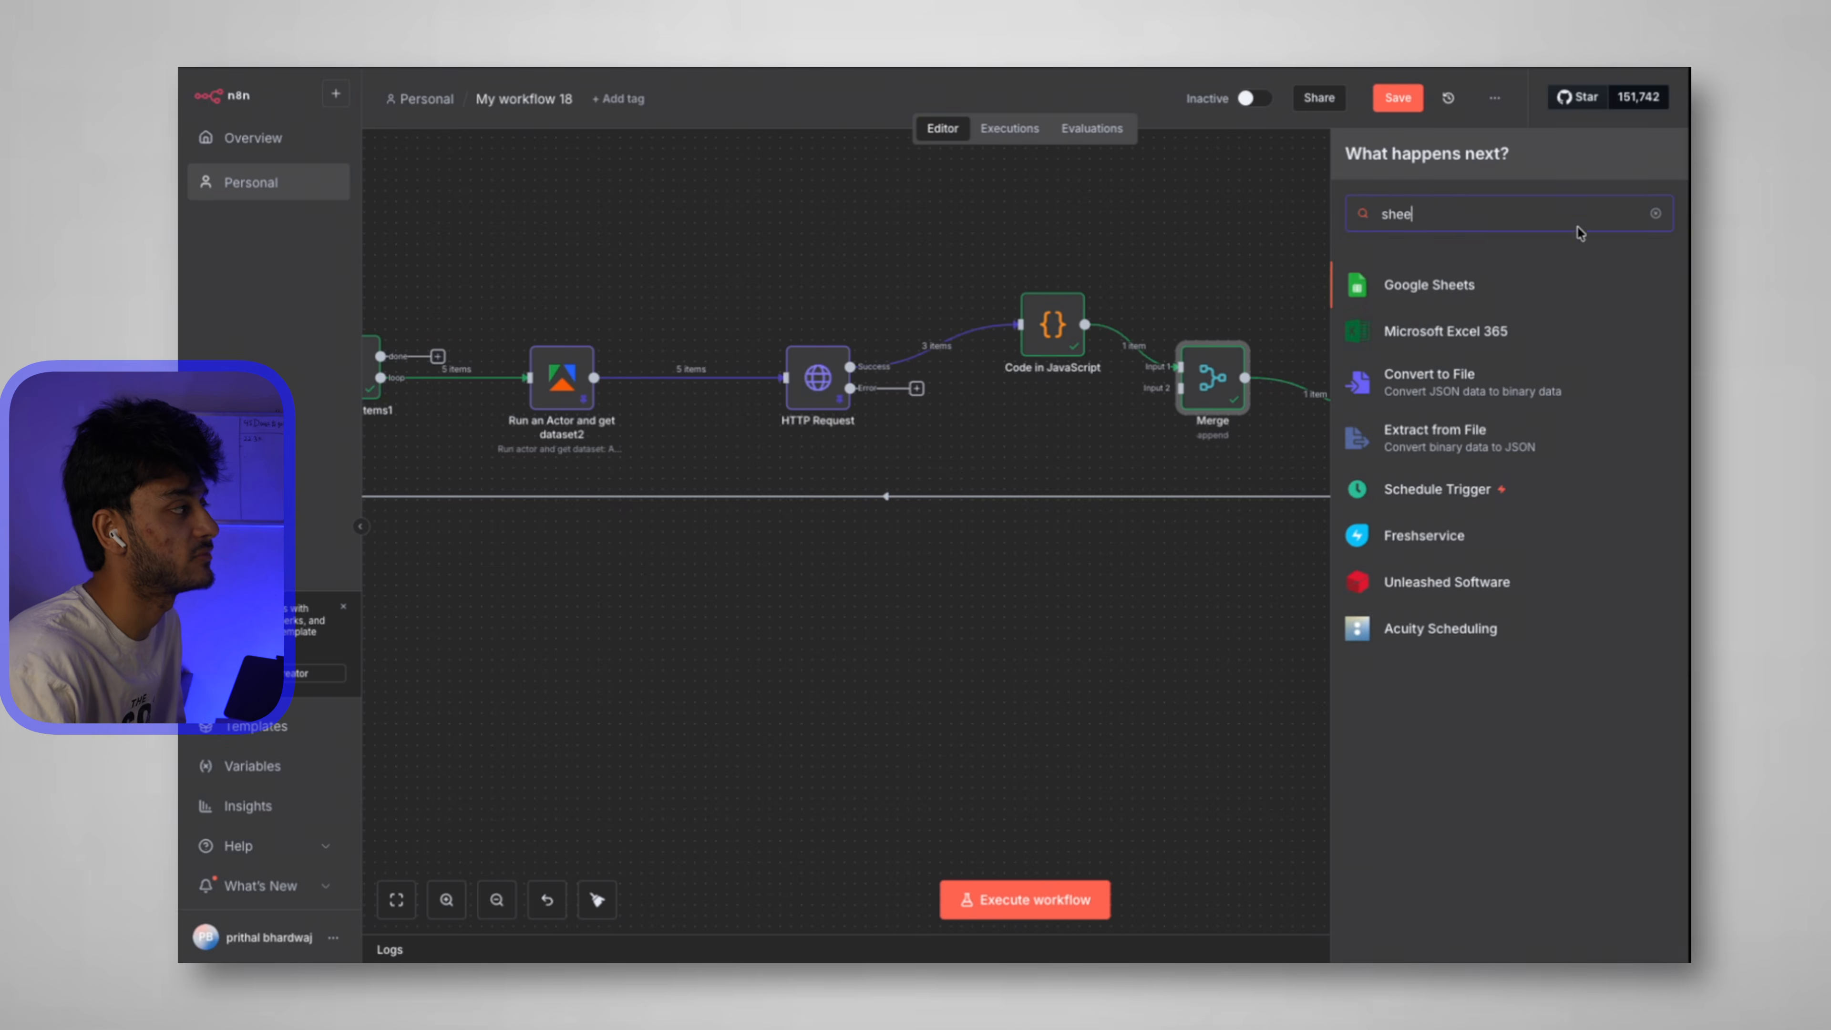
{"action": "left_click", "coordinate": [1524, 296]}
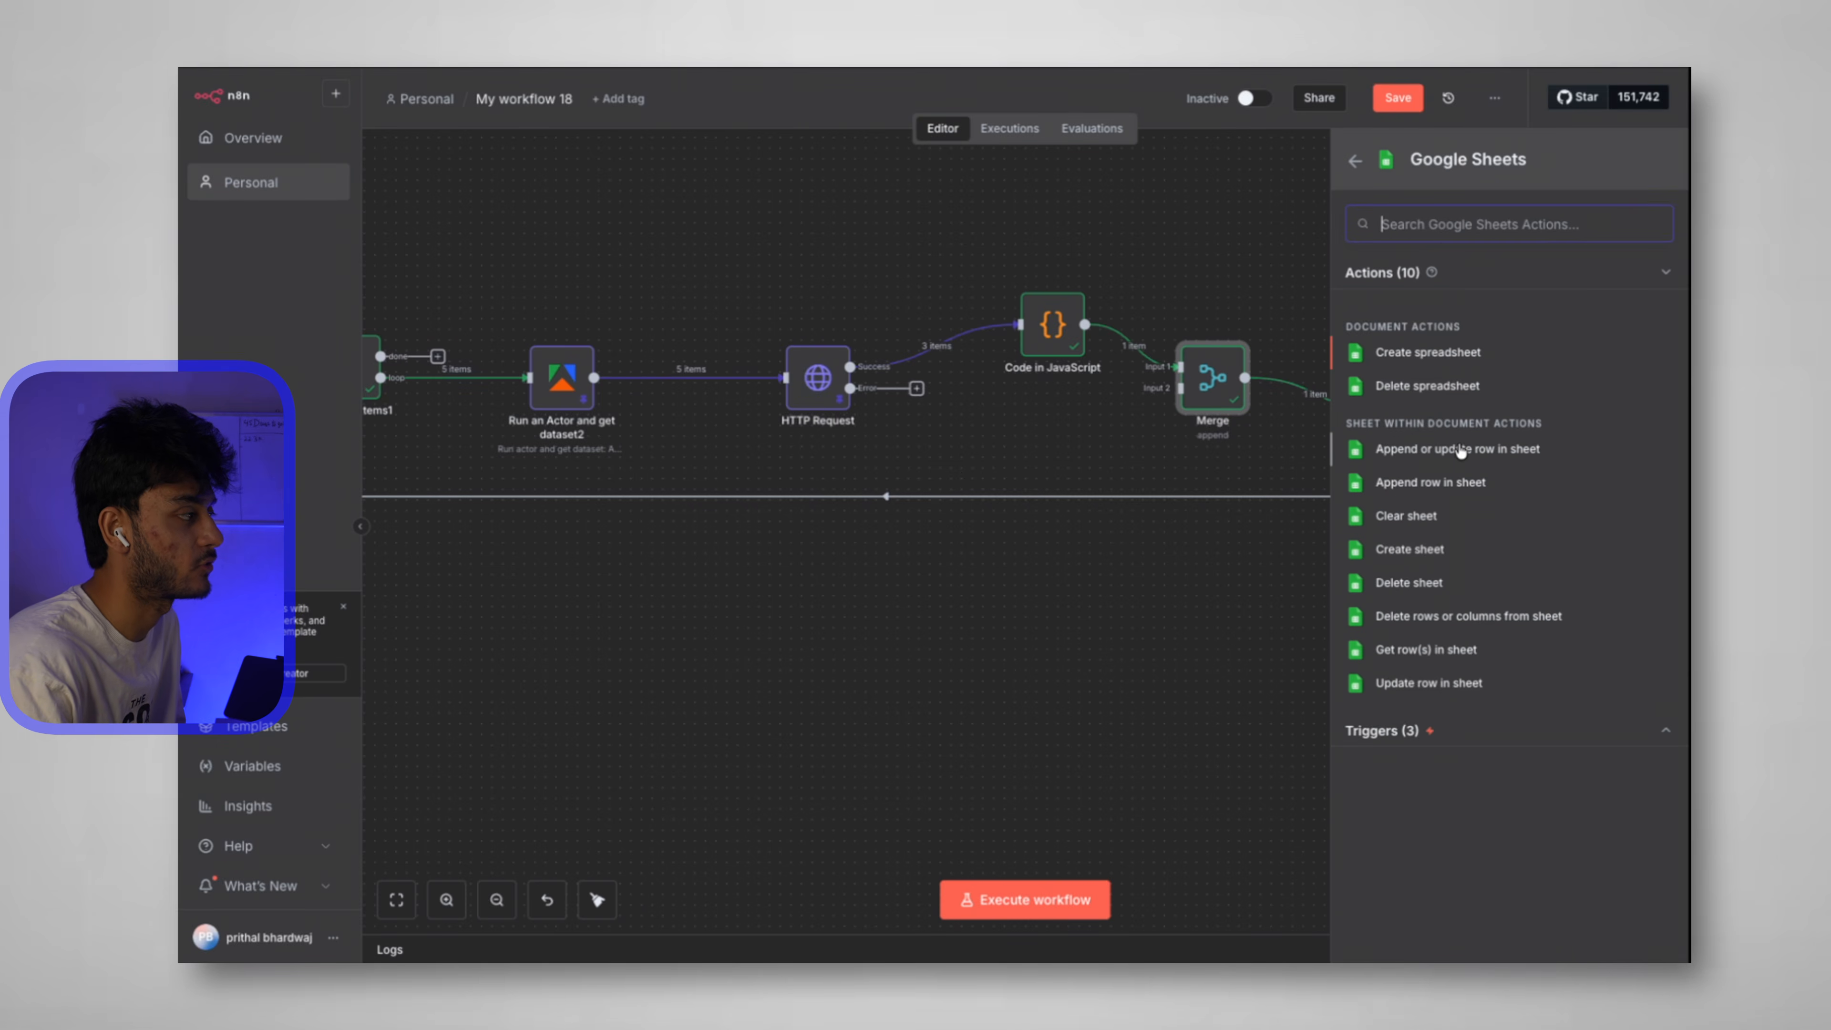
{"action": "left_click", "coordinate": [1494, 450]}
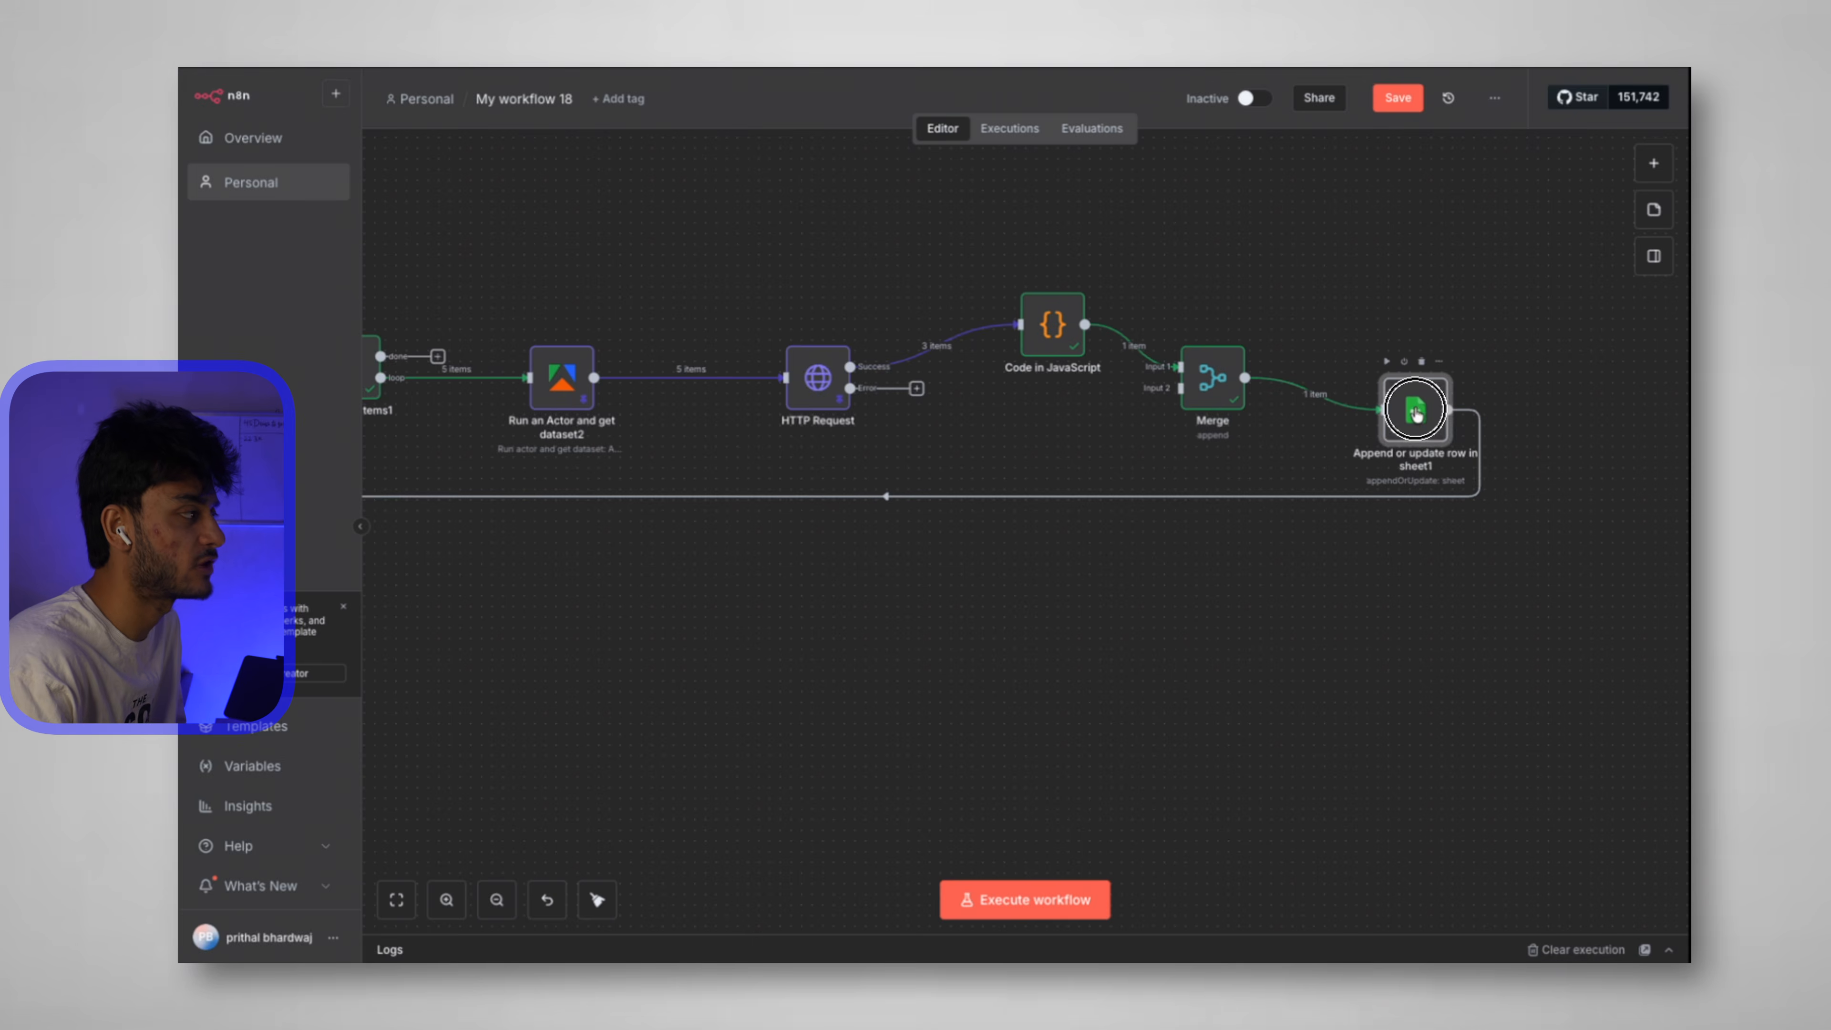
Open the Append or update row in sheet1 node and review the header columns of the Linkedin leads finder sheet.
{"action": "double_click", "coordinate": [1415, 413]}
{"action": "scroll", "coordinate": [875, 485], "scroll_direction": "down", "scroll_amount": 2}
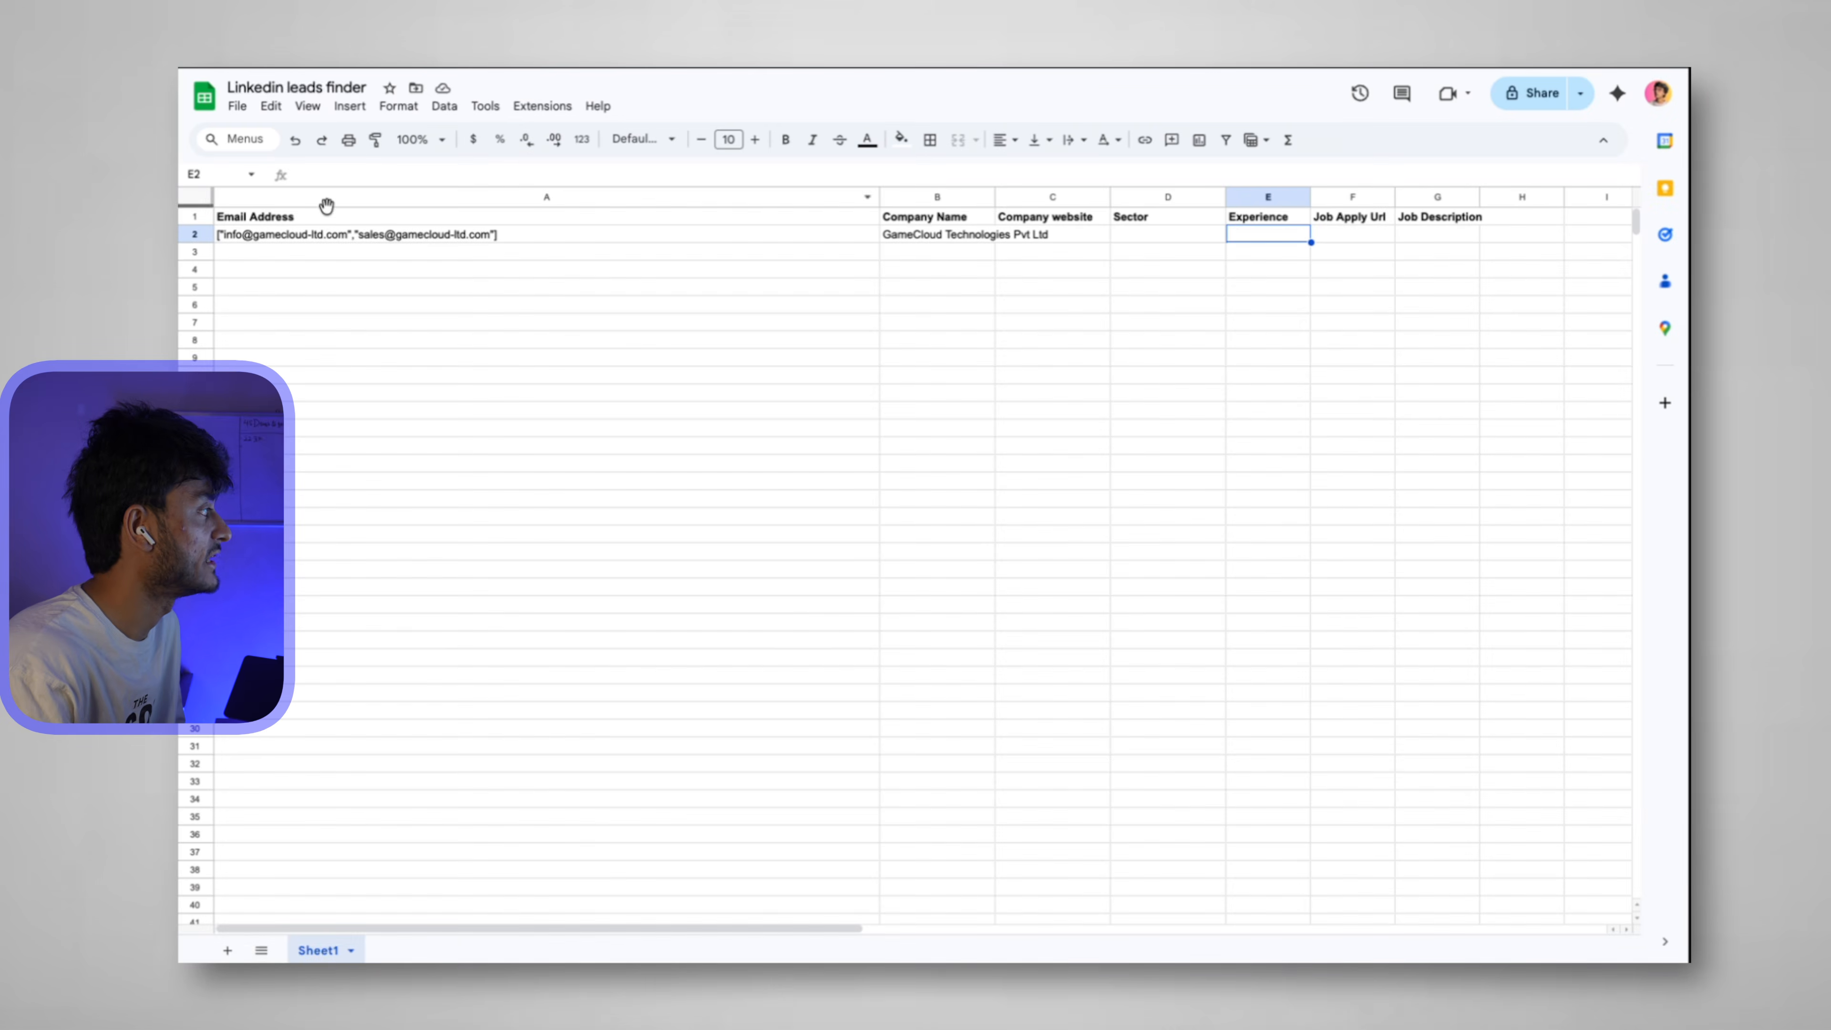
{"action": "left_click", "coordinate": [380, 217]}
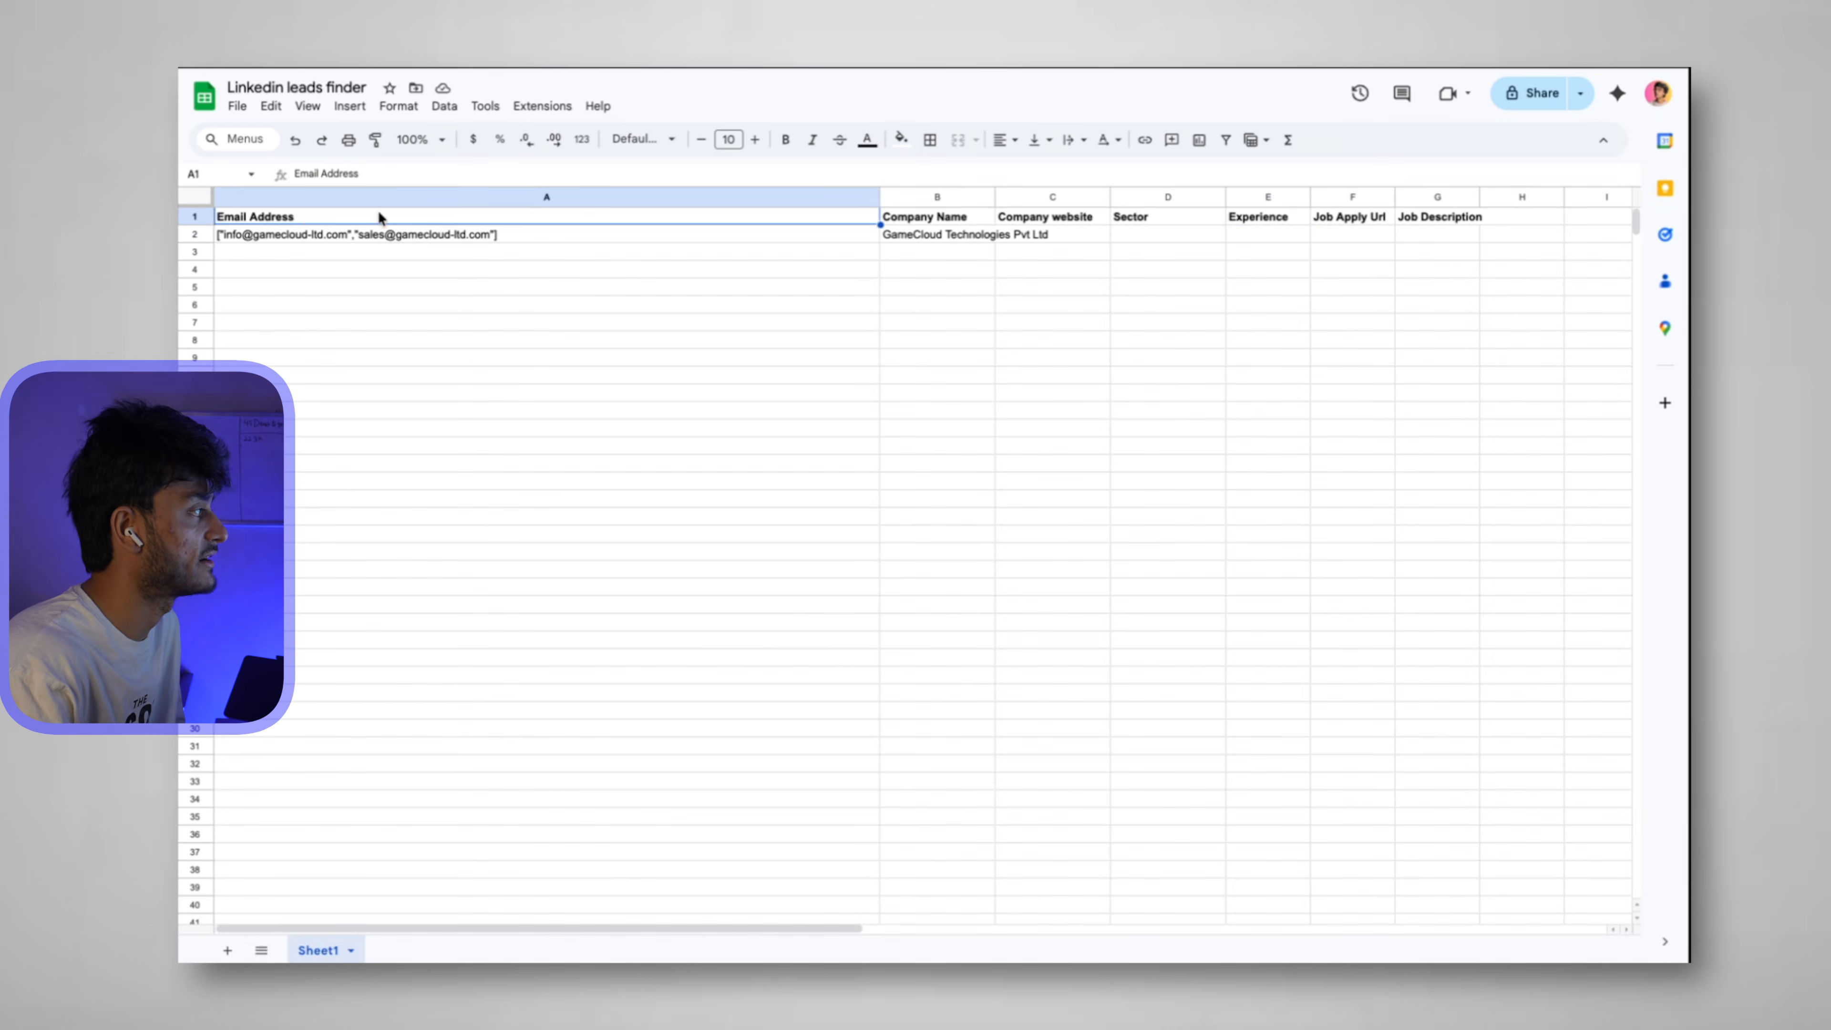
{"action": "left_click", "coordinate": [968, 220]}
{"action": "left_click", "coordinate": [1092, 220]}
{"action": "left_click", "coordinate": [1175, 220]}
{"action": "left_click", "coordinate": [1287, 220]}
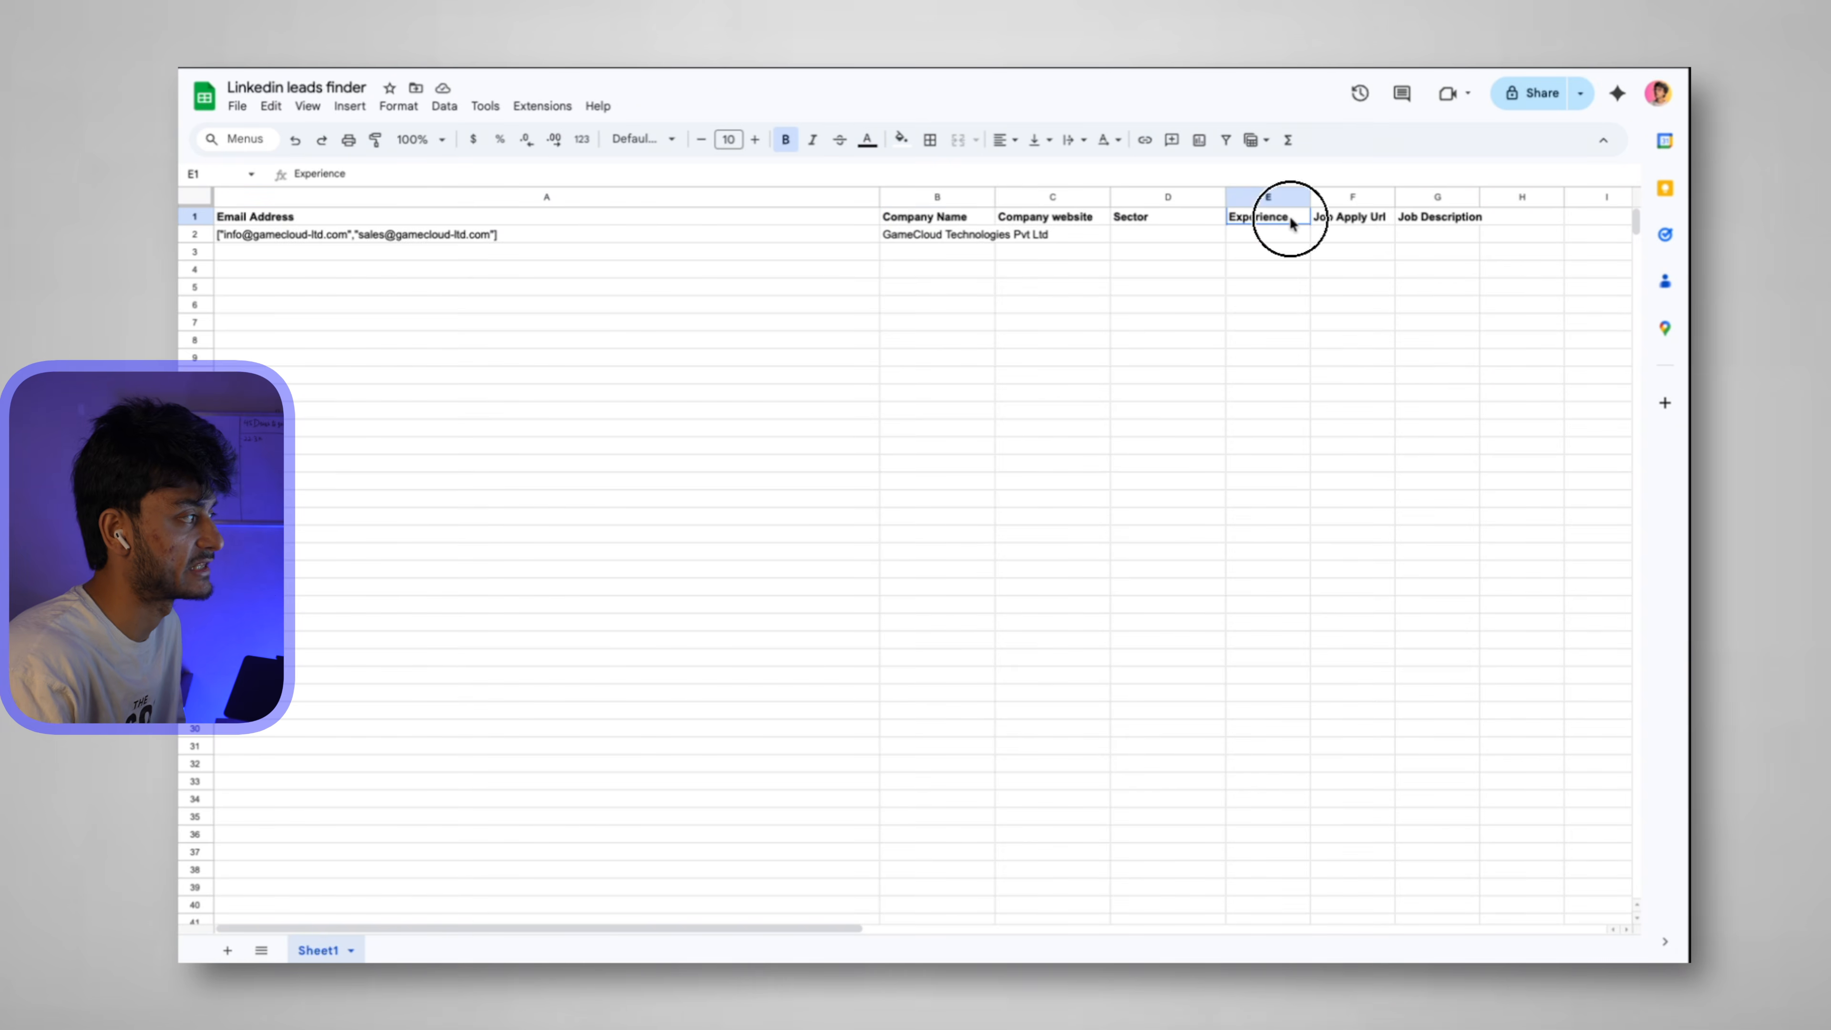
Clear the existing lead entry in row 2 of the Linkedin leads finder sheet.
{"action": "left_click_drag", "start_coordinate": [1075, 238], "coordinate": [245, 253]}
{"action": "key", "text": "Delete"}
{"action": "left_click", "coordinate": [806, 445]}
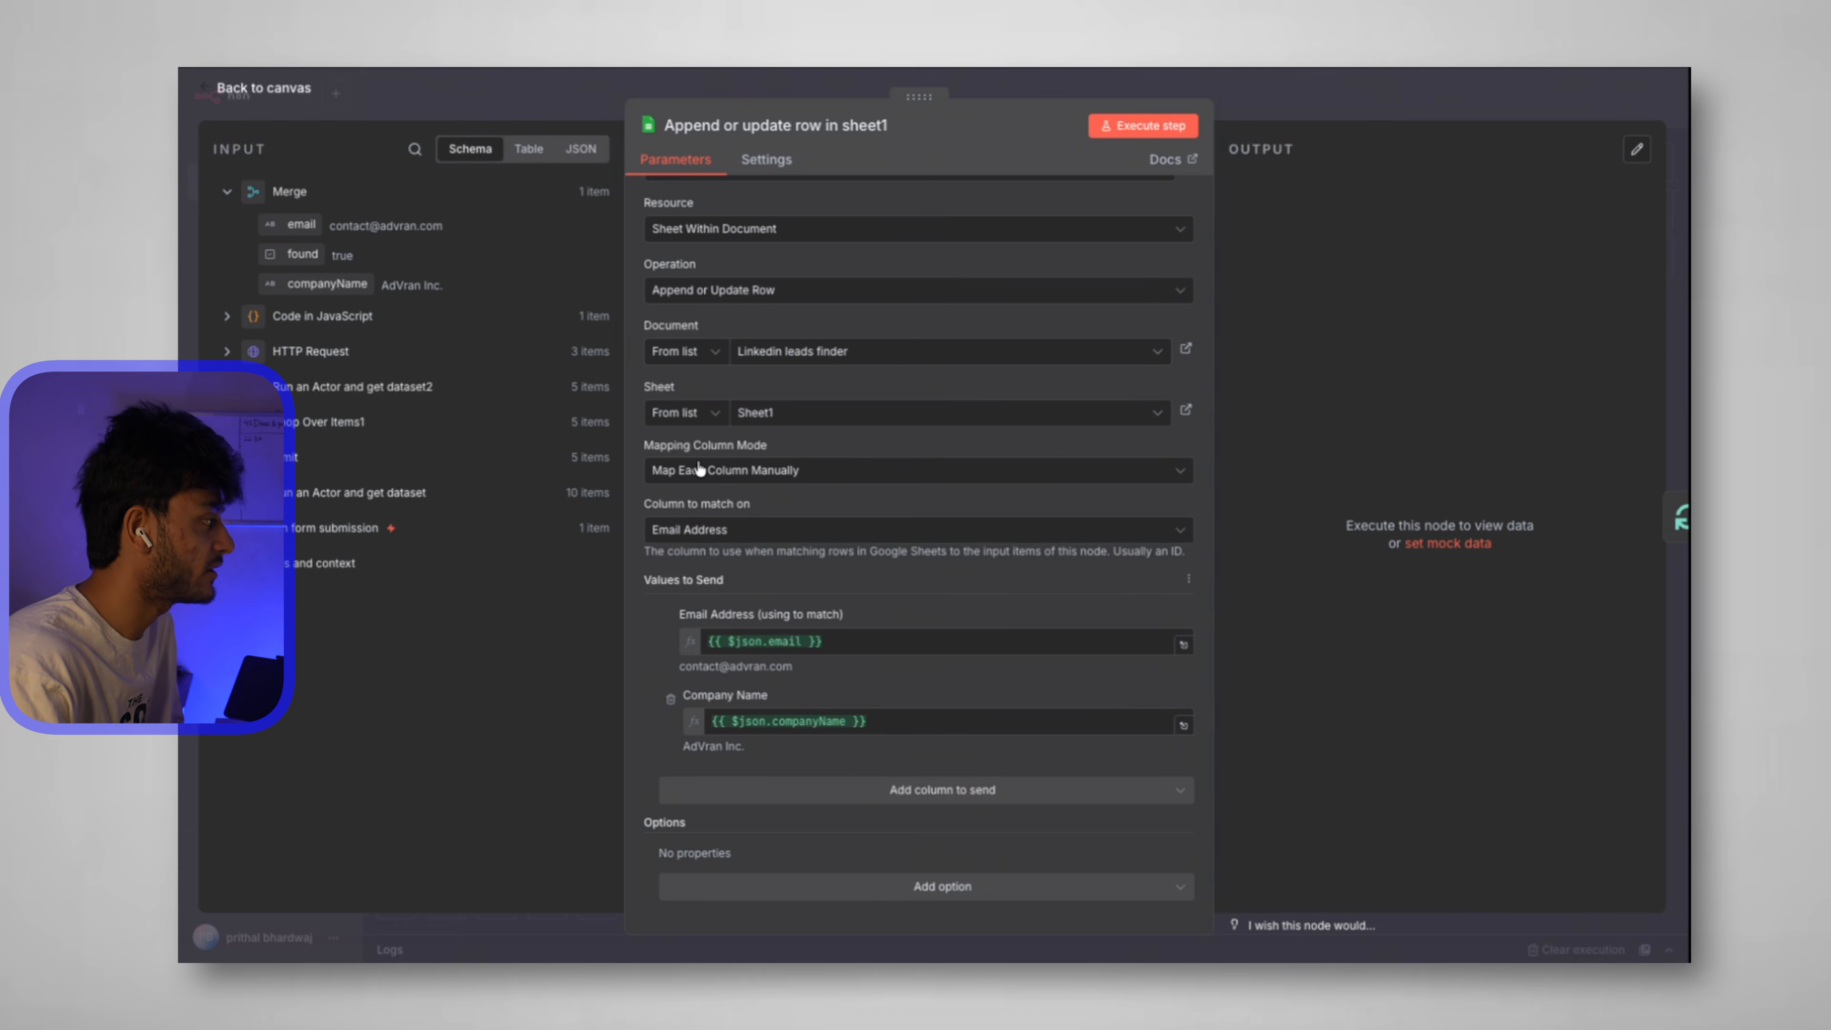
Add the Company website, Sector, Experience, Job Apply Url and Job Description columns to the values sent by Append or update row in sheet1.
{"action": "left_click", "coordinate": [858, 791]}
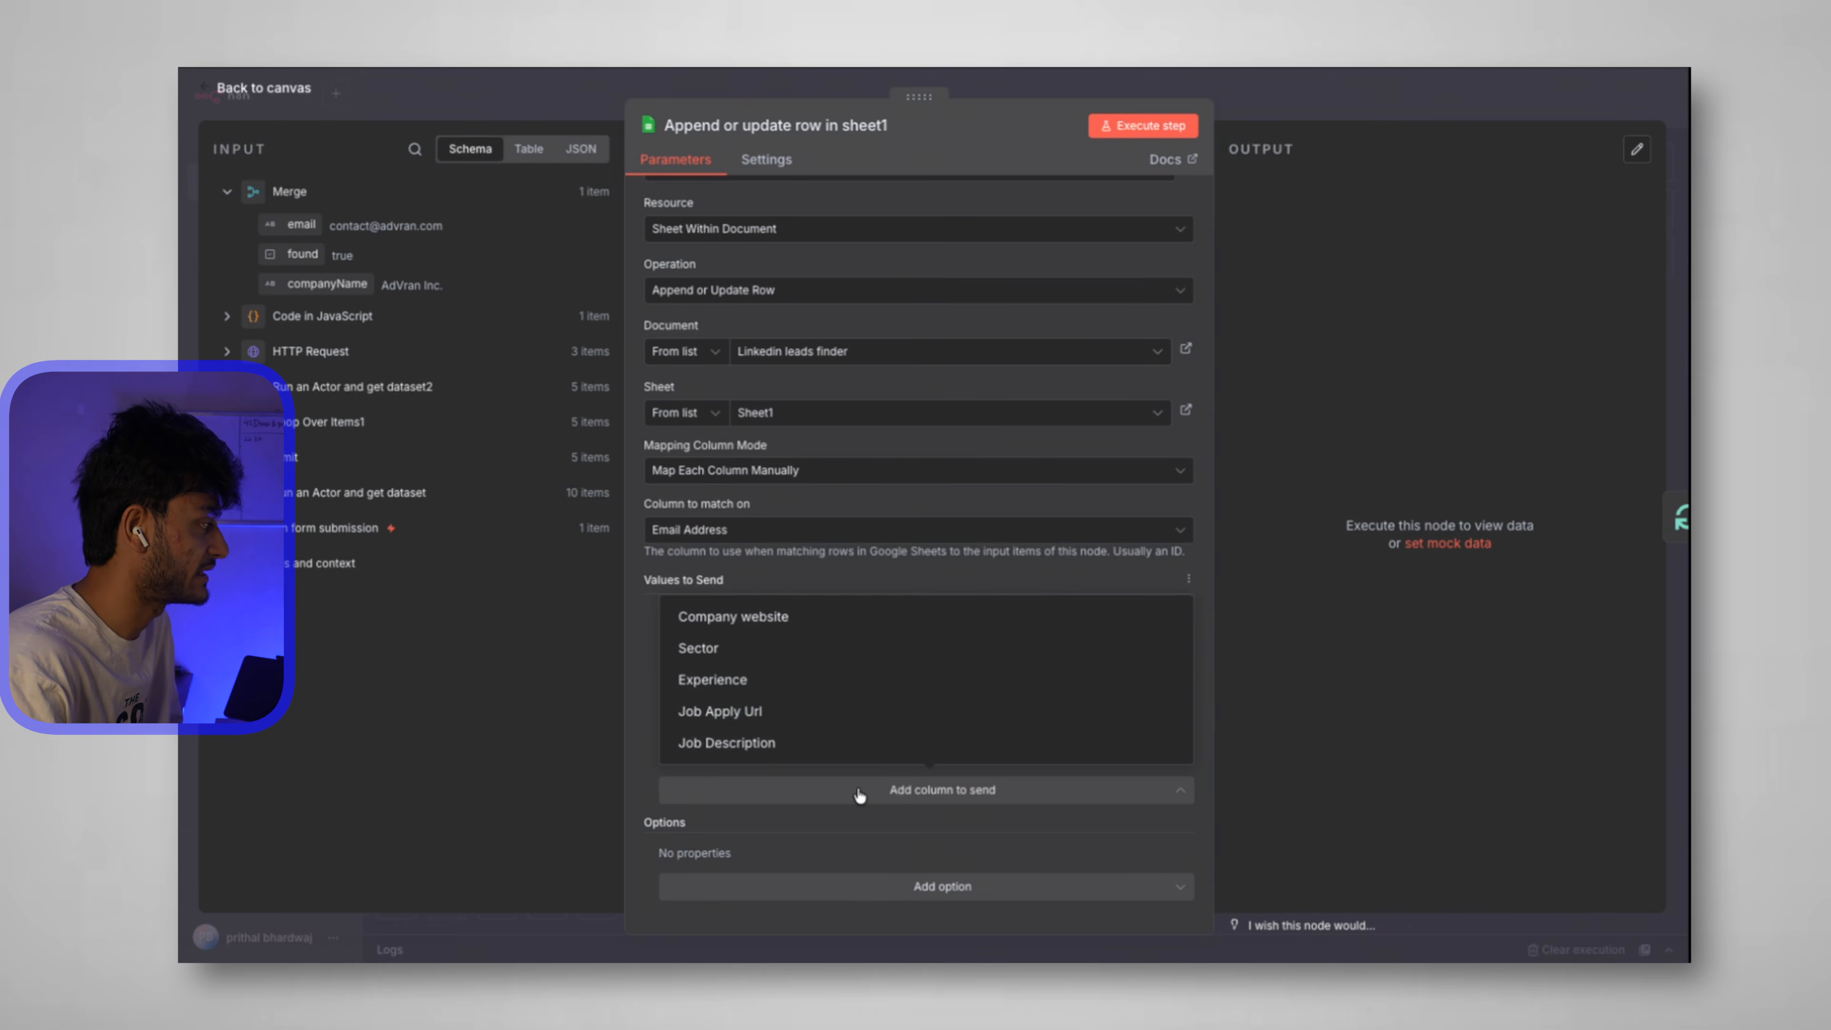
{"action": "left_click", "coordinate": [744, 621]}
{"action": "scroll", "coordinate": [988, 829], "scroll_direction": "down", "scroll_amount": 1}
{"action": "left_click", "coordinate": [952, 789]}
{"action": "left_click", "coordinate": [927, 837]}
{"action": "left_click", "coordinate": [942, 864]}
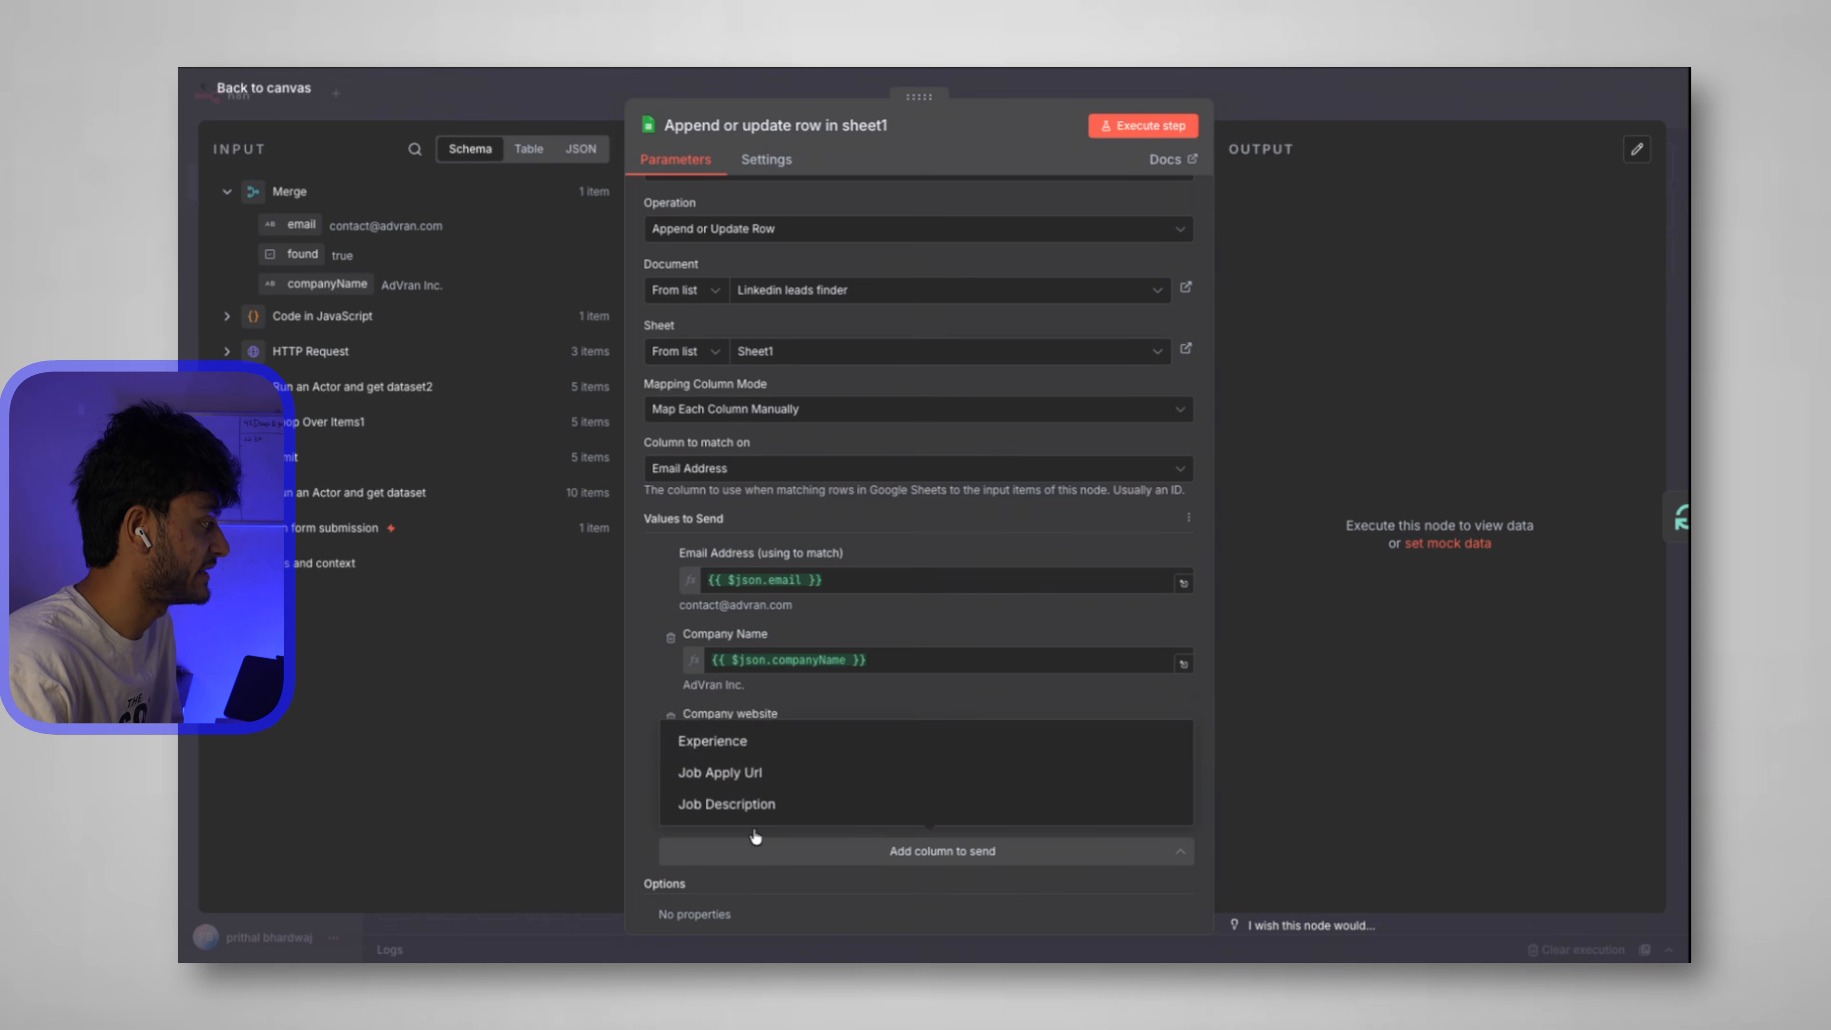
{"action": "left_click", "coordinate": [793, 797]}
{"action": "scroll", "coordinate": [1017, 905], "scroll_direction": "down", "scroll_amount": 2}
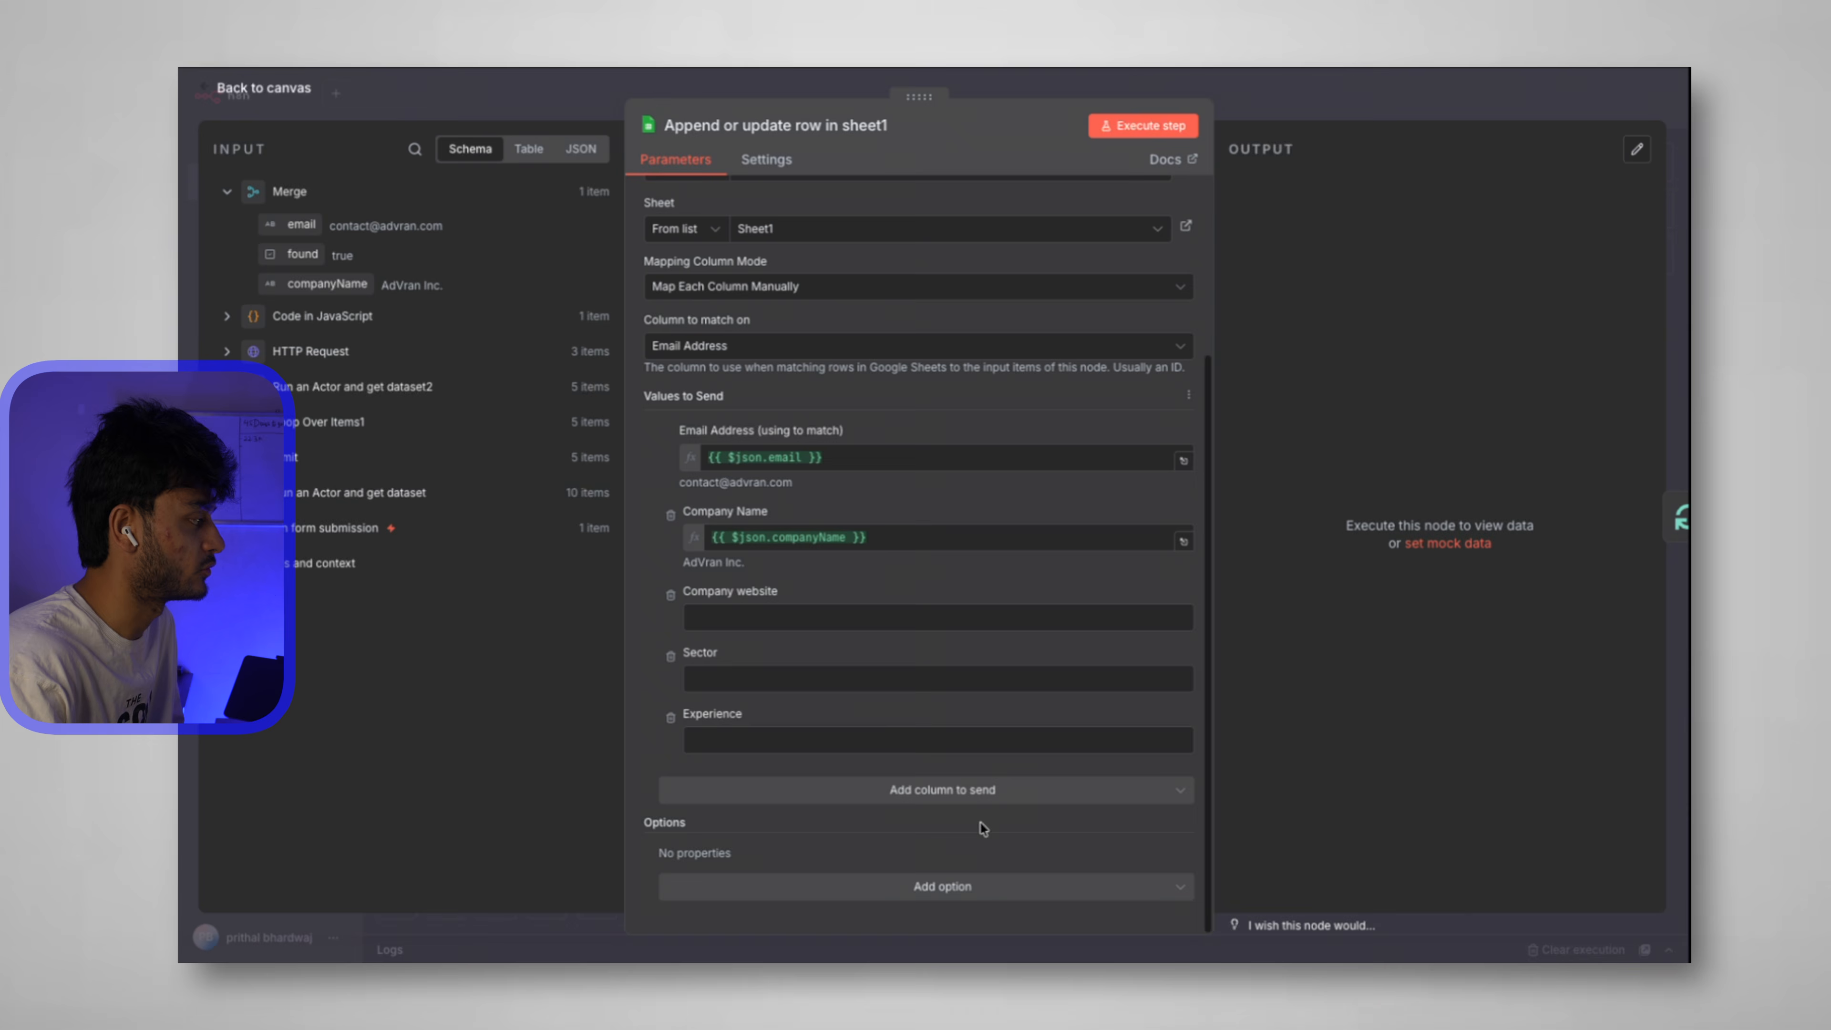
{"action": "left_click", "coordinate": [985, 794]}
{"action": "left_click", "coordinate": [858, 835]}
{"action": "left_click", "coordinate": [923, 850]}
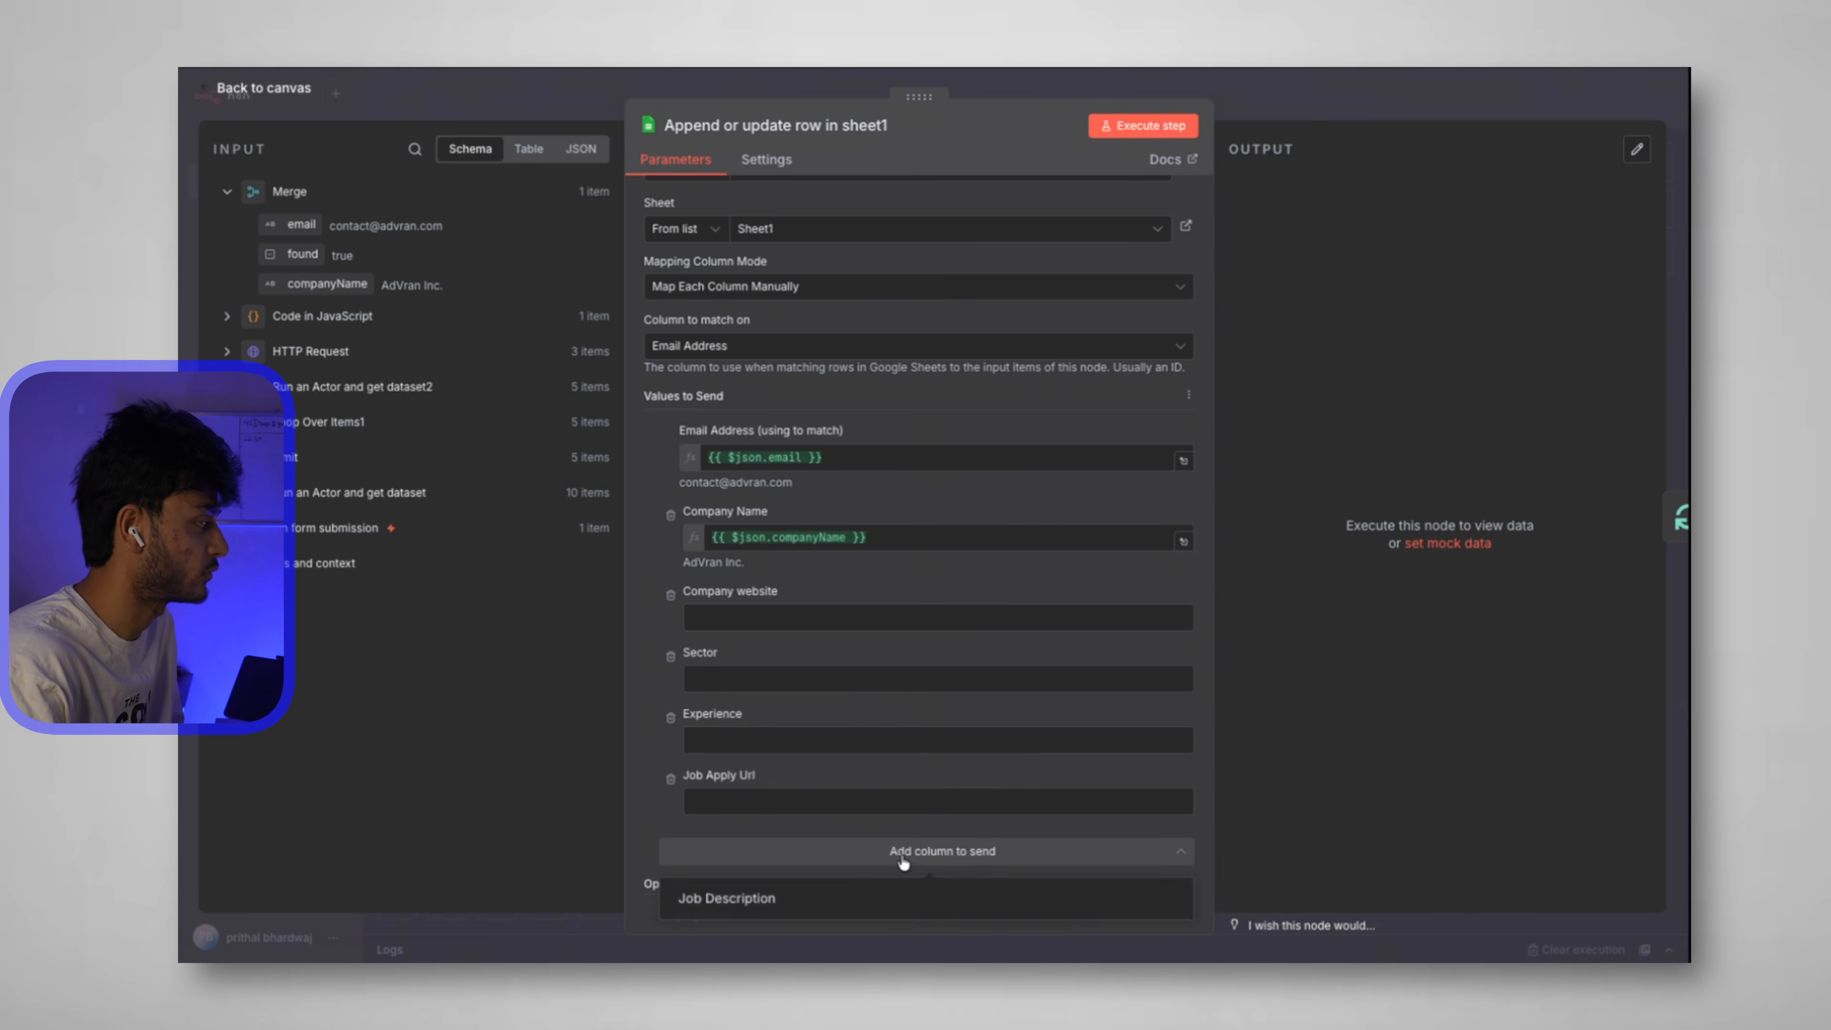
{"action": "left_click", "coordinate": [826, 896]}
{"action": "scroll", "coordinate": [737, 673], "scroll_direction": "down", "scroll_amount": 2}
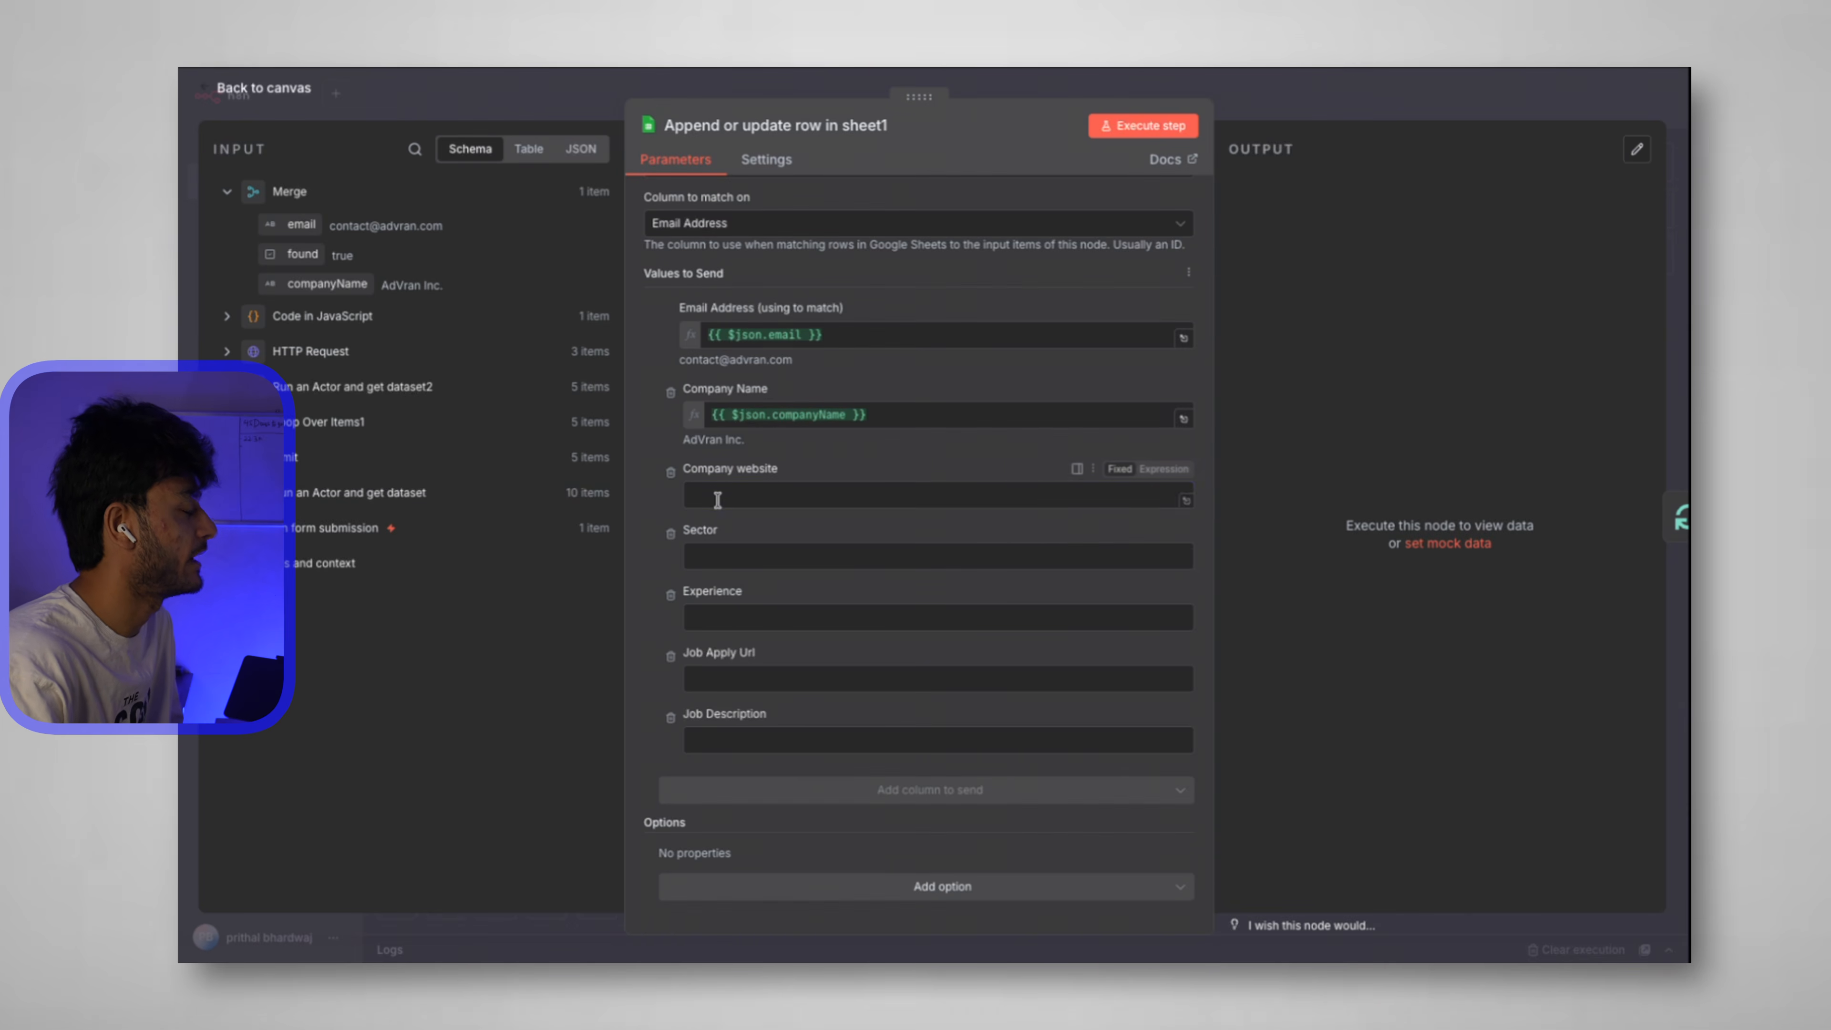
{"action": "left_click", "coordinate": [749, 495]}
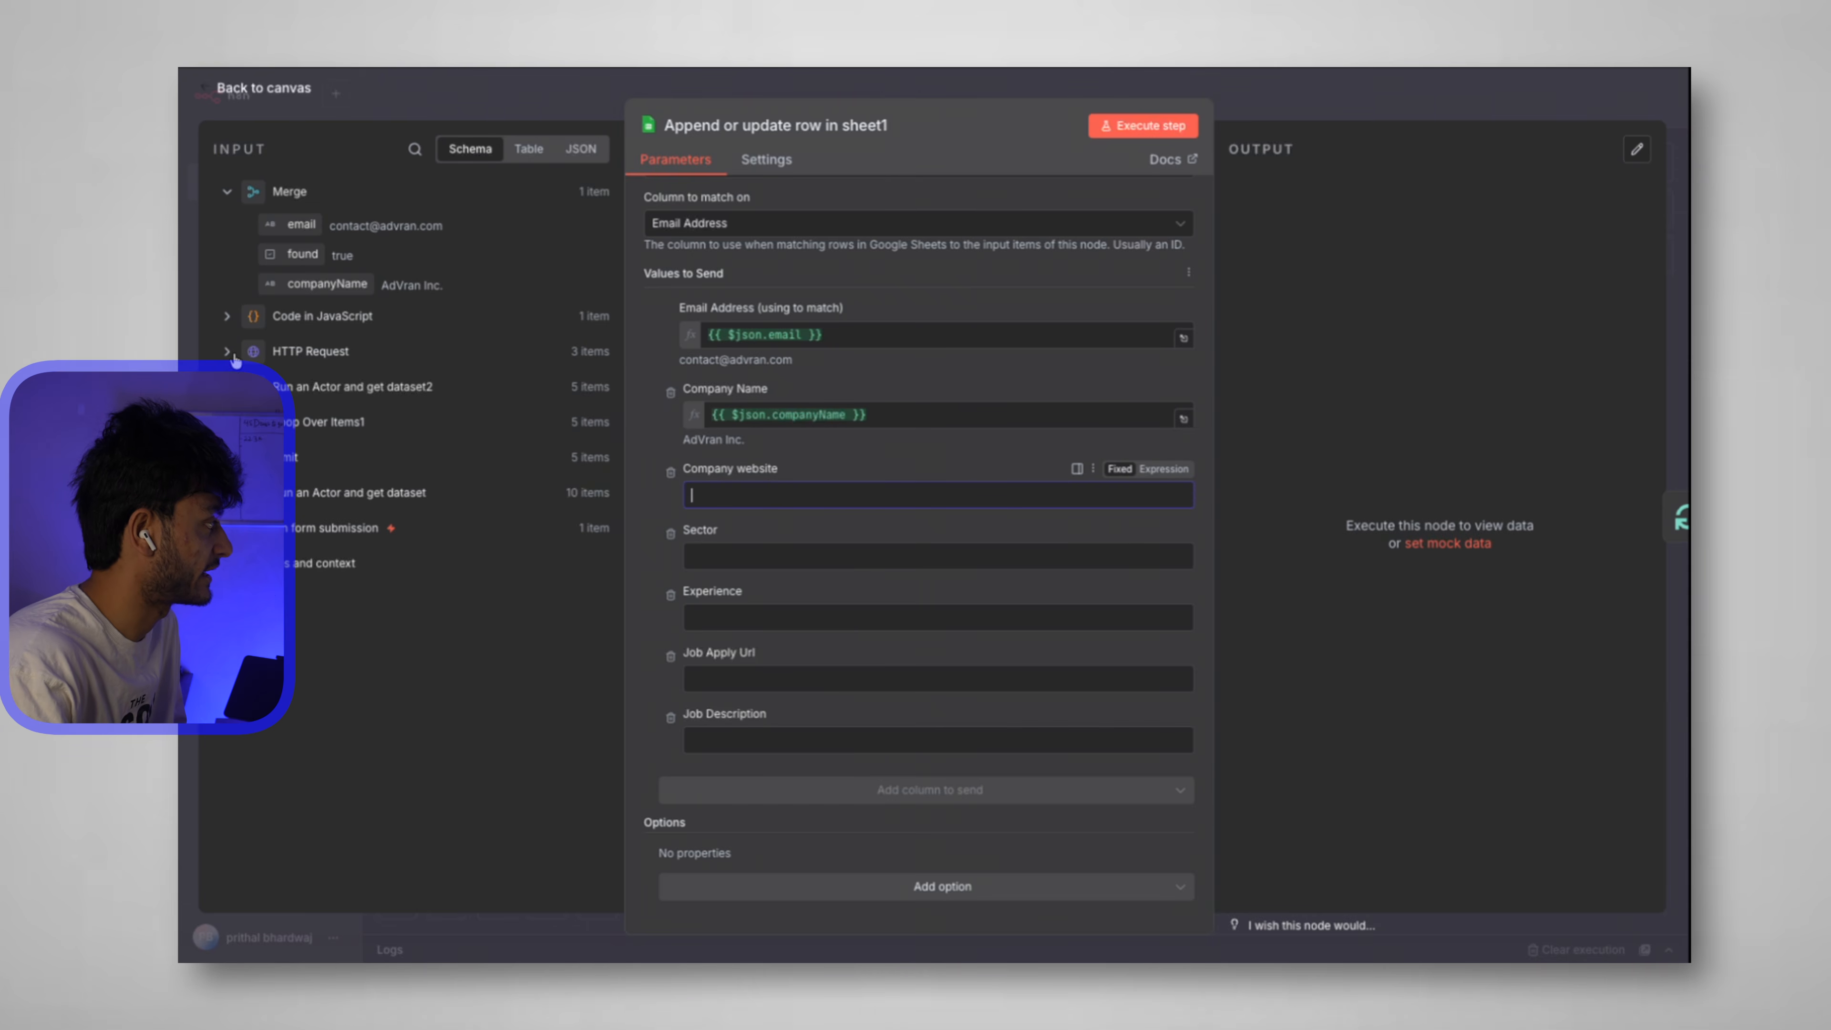
{"action": "left_click", "coordinate": [748, 622]}
{"action": "left_click", "coordinate": [753, 674]}
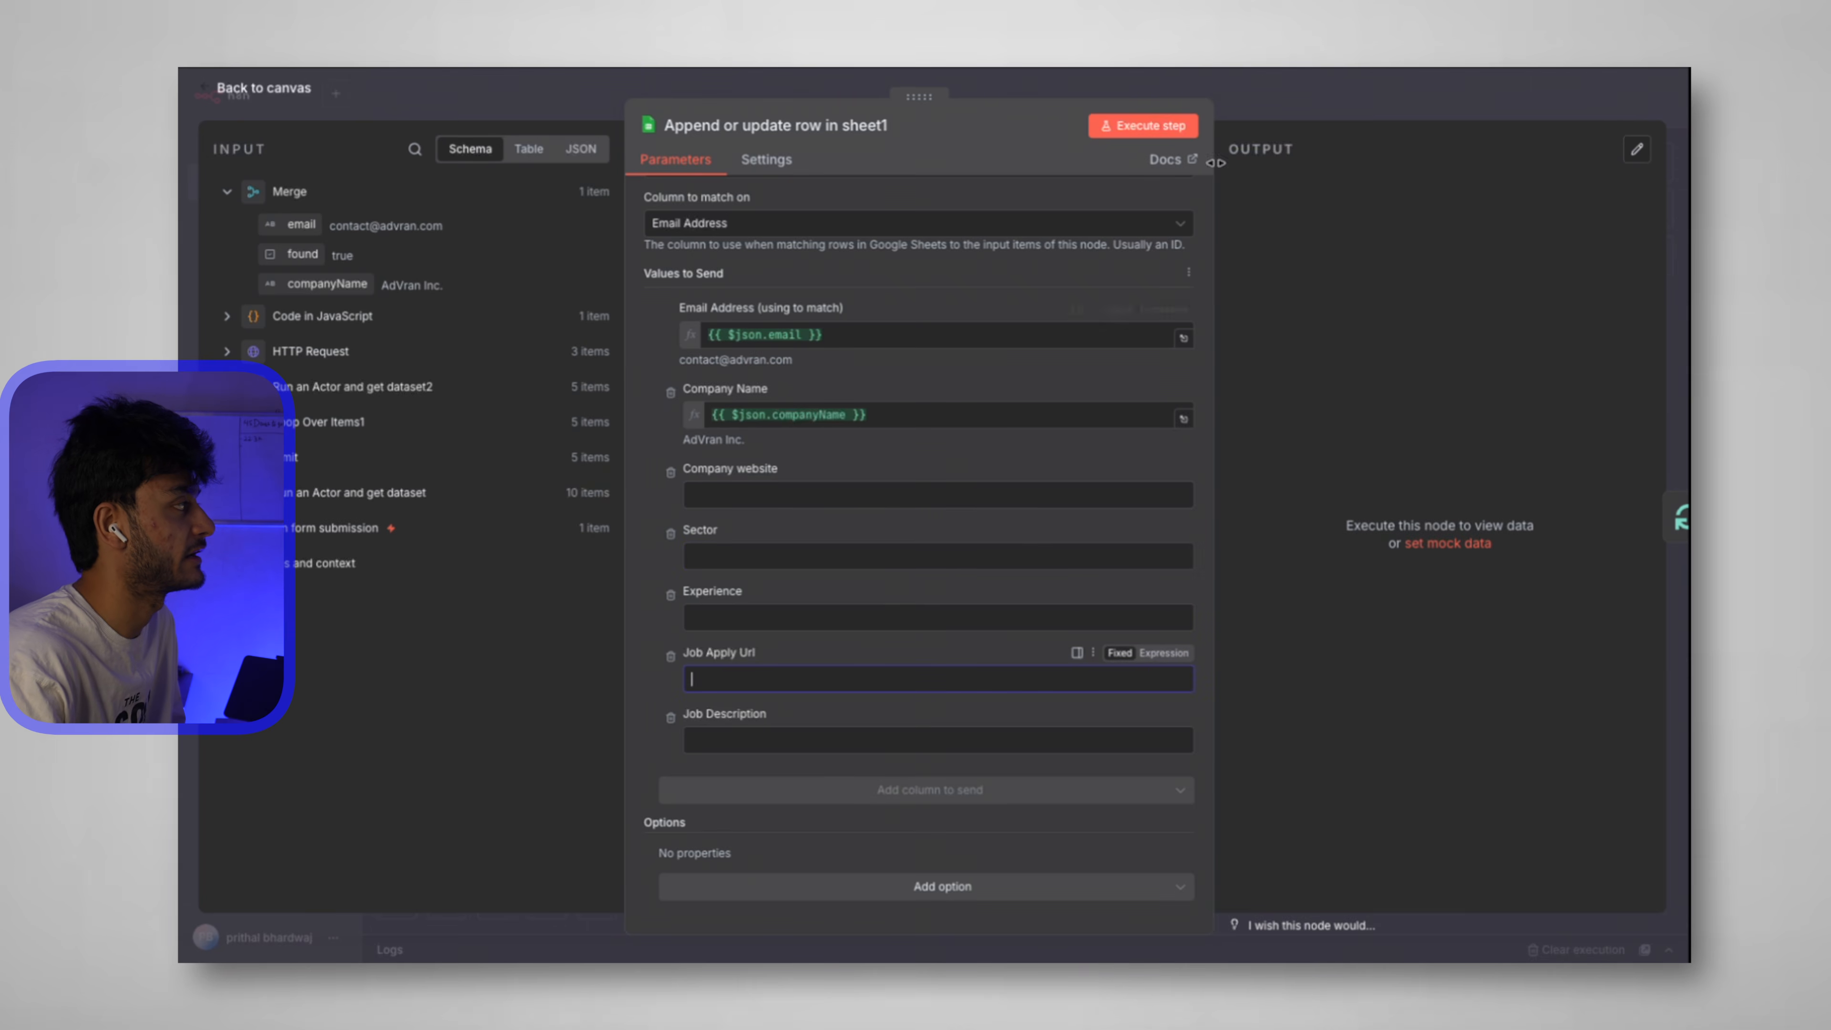
Execute the Append or update row in sheet1 node and check row 2 of the Linkedin leads finder sheet.
{"action": "left_click", "coordinate": [267, 87]}
{"action": "double_click", "coordinate": [1415, 410]}
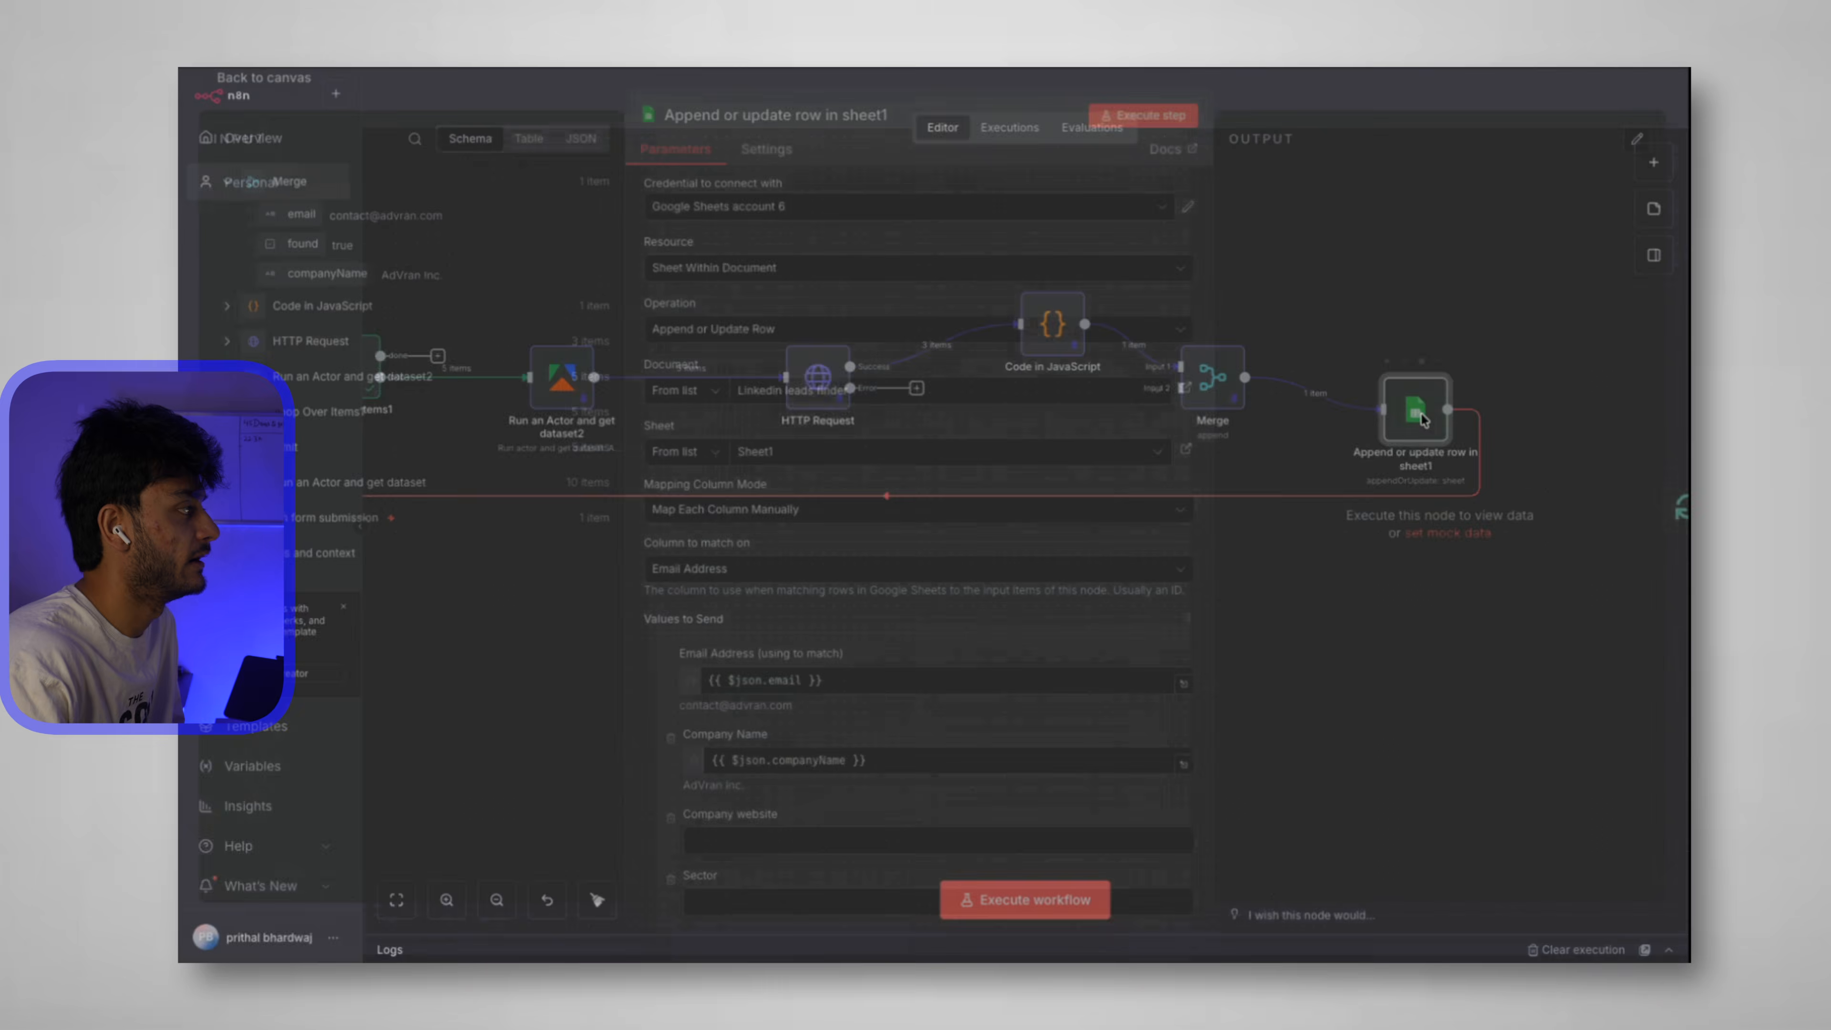
{"action": "left_click", "coordinate": [1159, 127]}
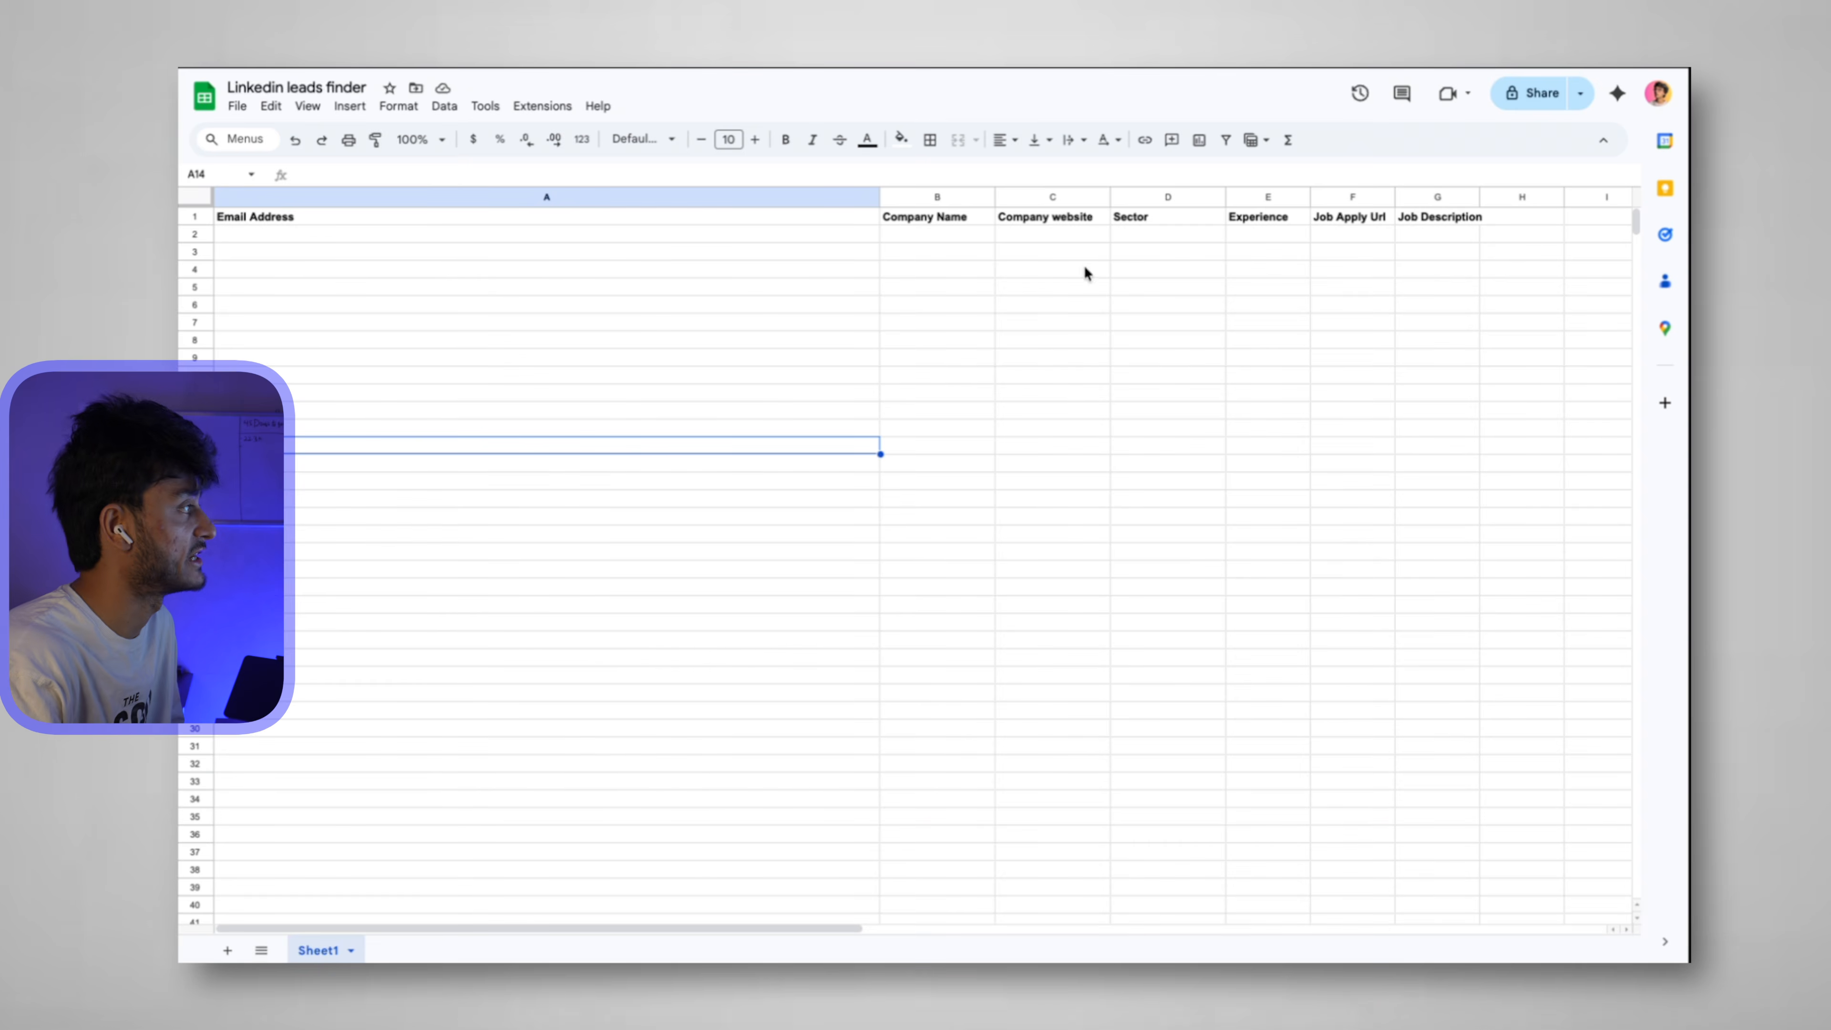
{"action": "left_click_drag", "start_coordinate": [568, 234], "coordinate": [1021, 243]}
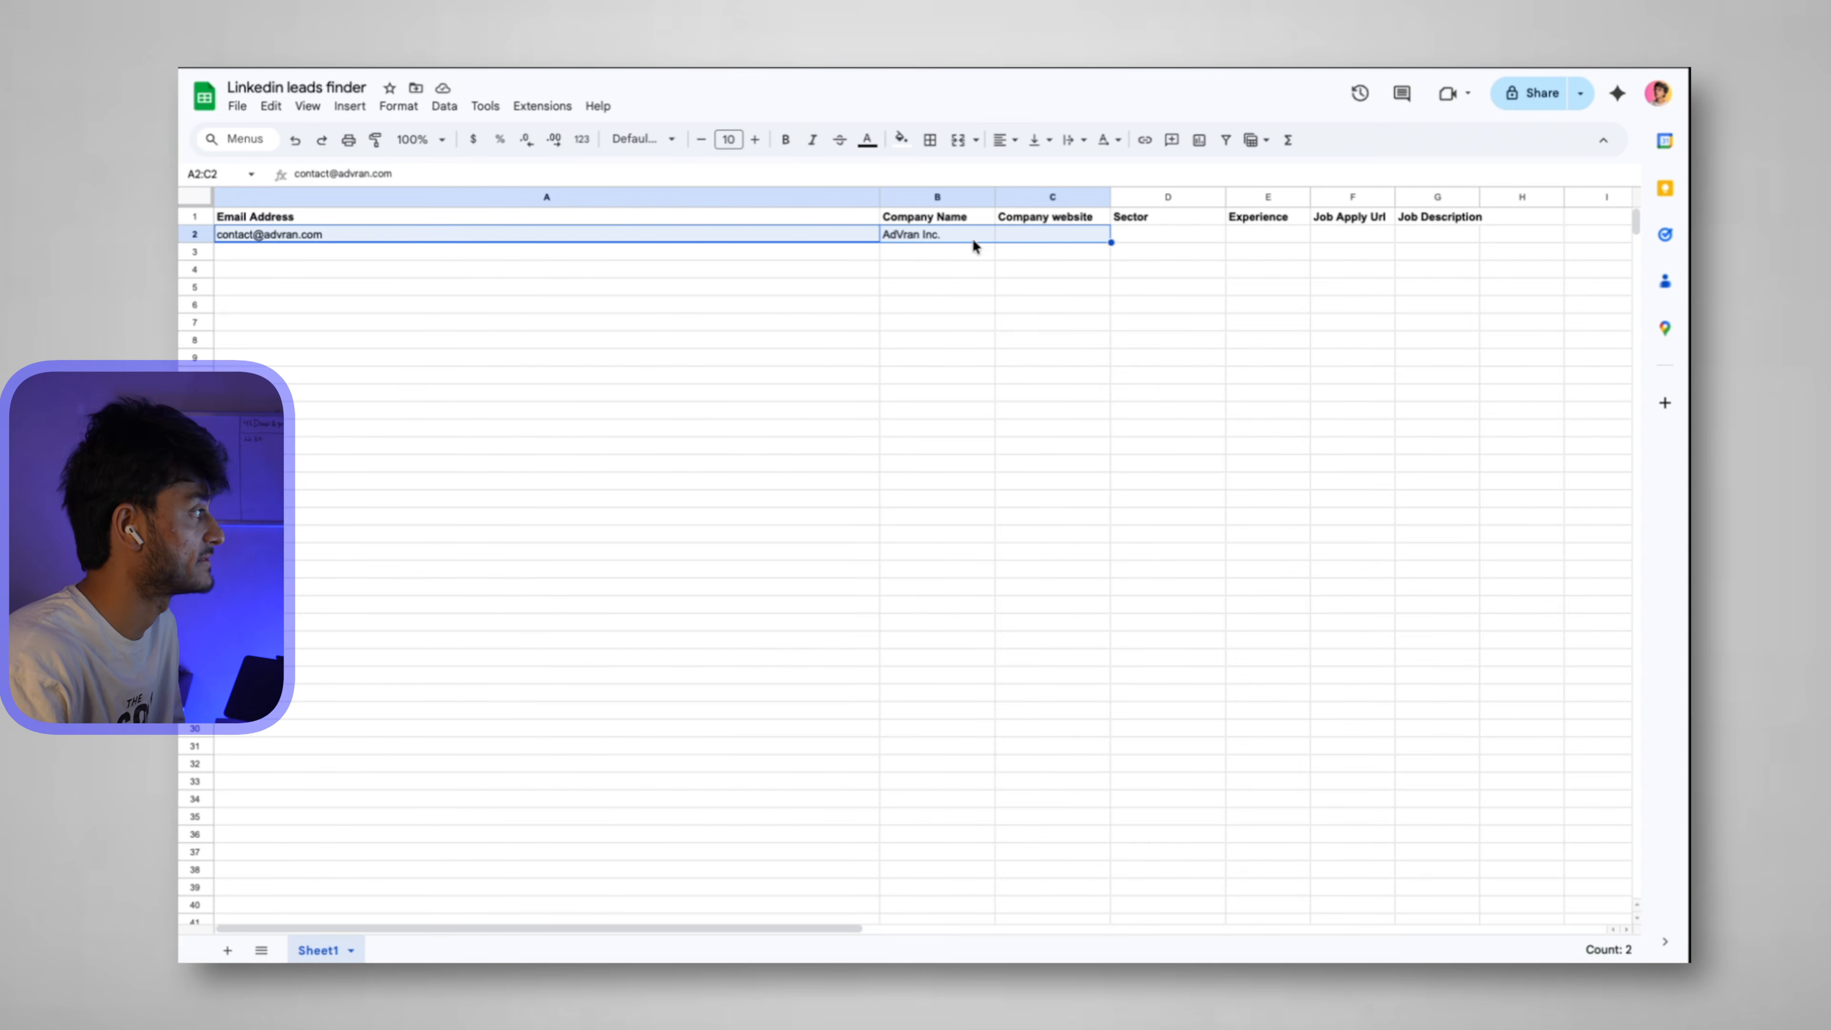
{"action": "left_click", "coordinate": [952, 341]}
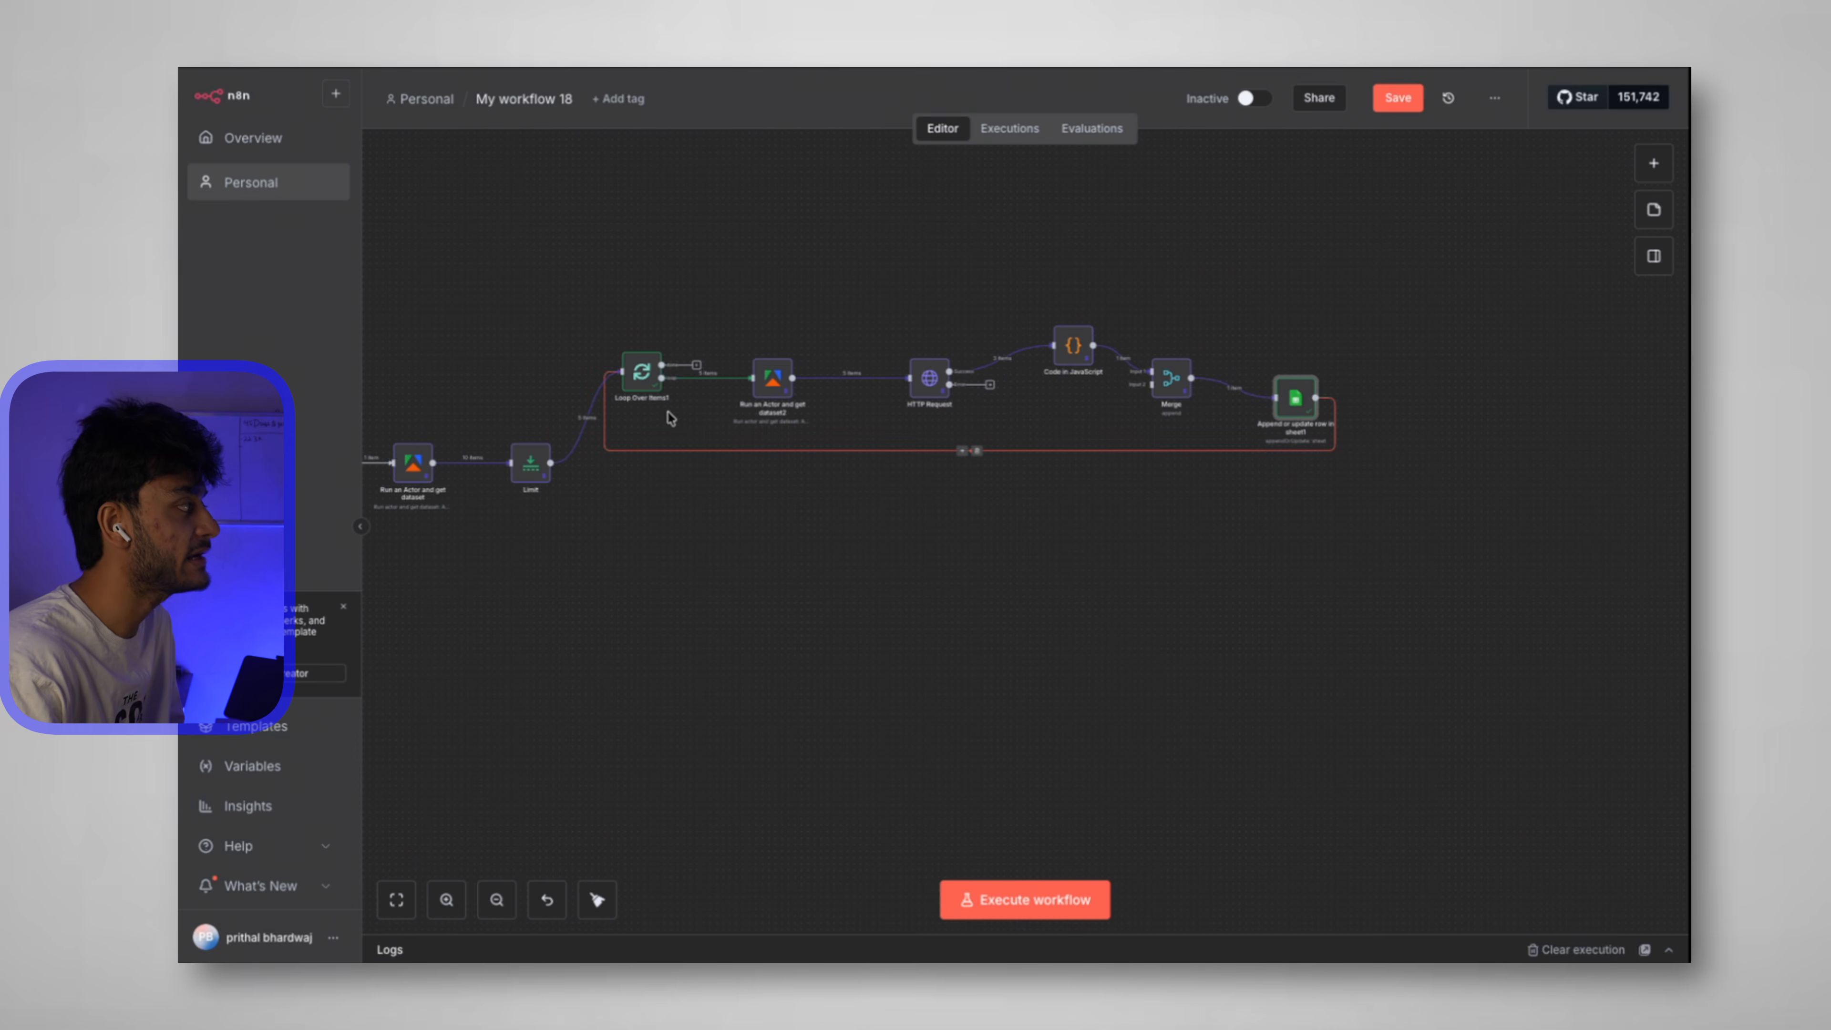
Examine the Loop Over Items1 connections on the canvas, and check the email and company name cells in row 2 of the sheet.
{"action": "scroll", "coordinate": [578, 413], "scroll_direction": "up", "scroll_amount": 5}
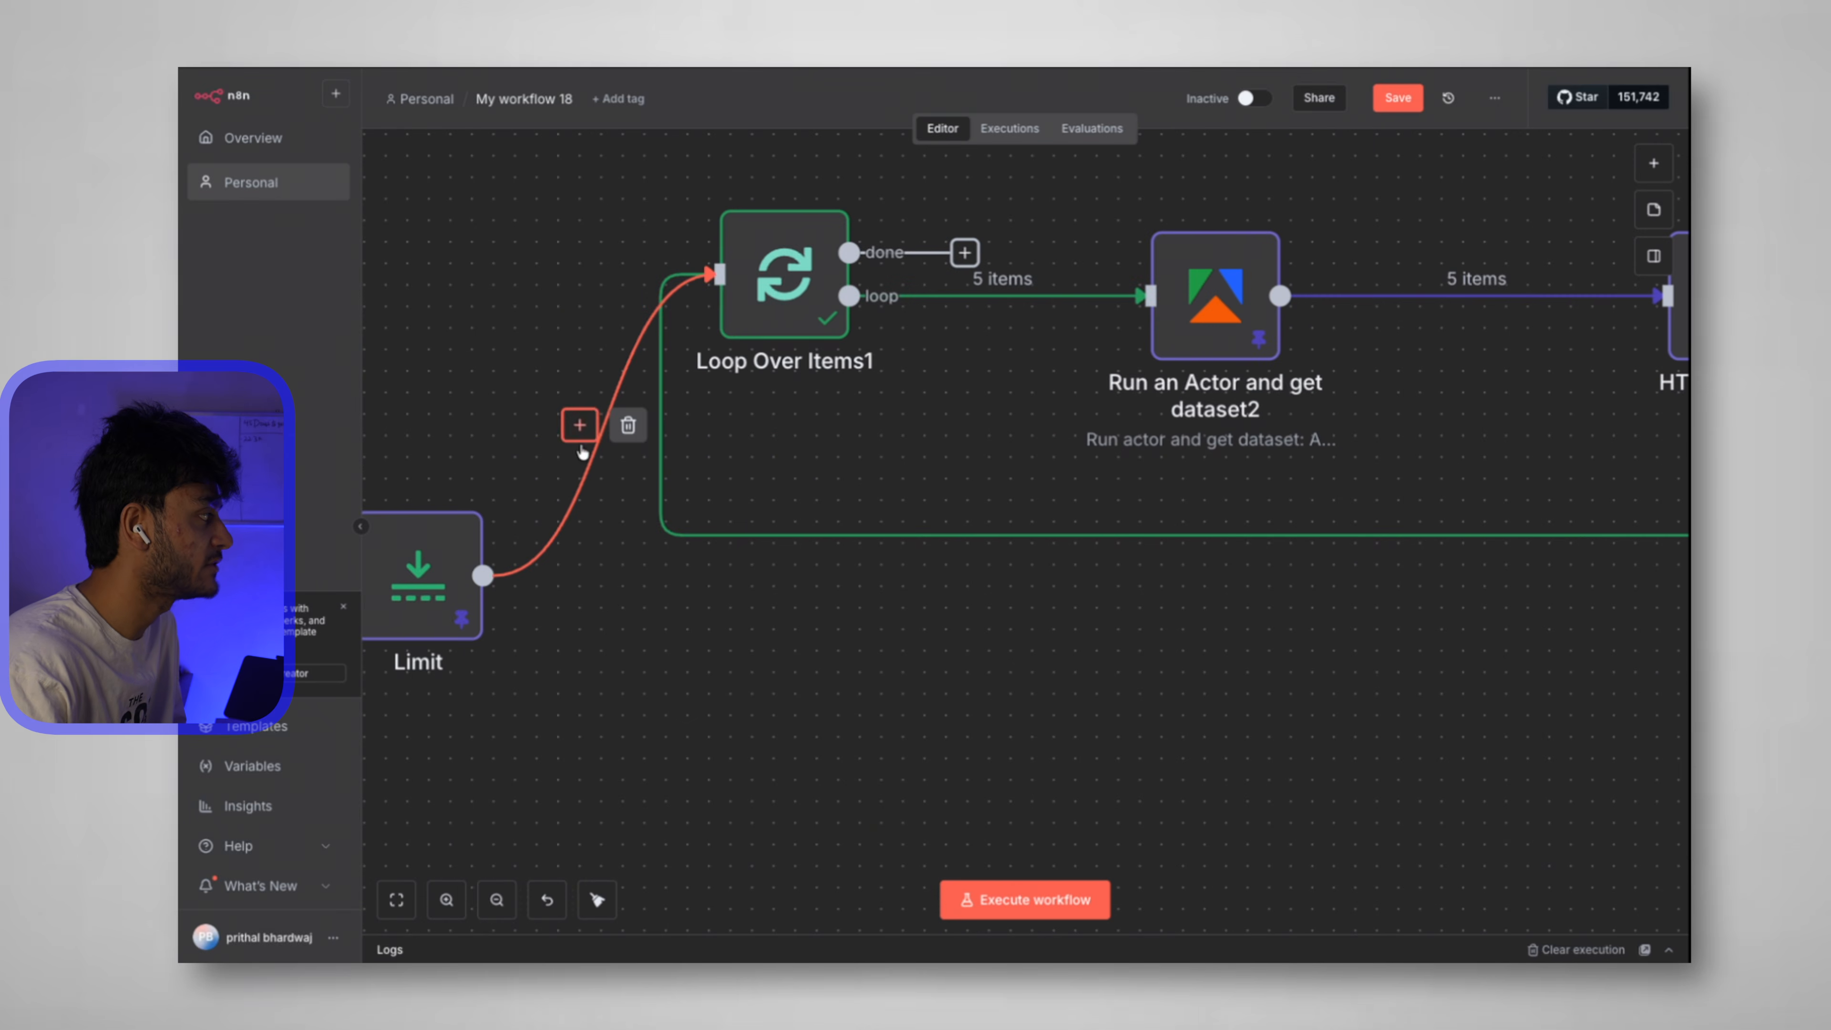
{"action": "left_click", "coordinate": [644, 699]}
{"action": "scroll", "coordinate": [654, 711], "scroll_direction": "down", "scroll_amount": 5}
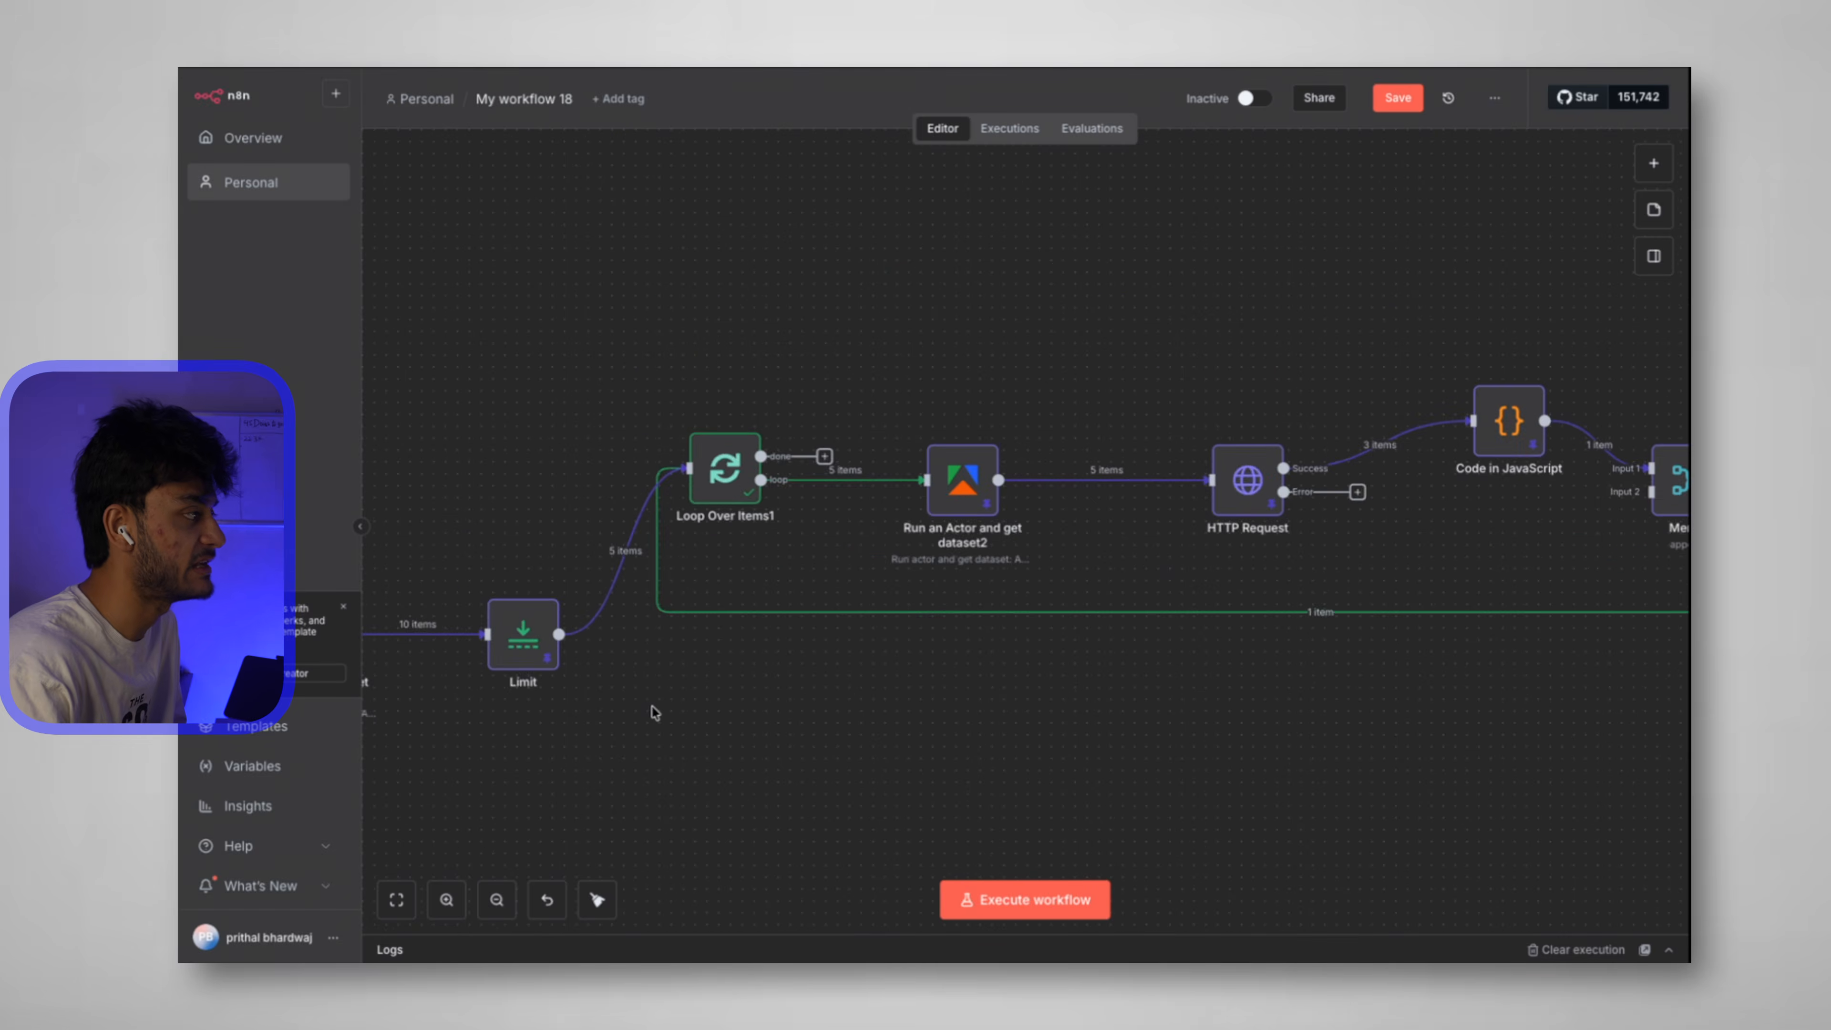
{"action": "double_click", "coordinate": [1557, 496]}
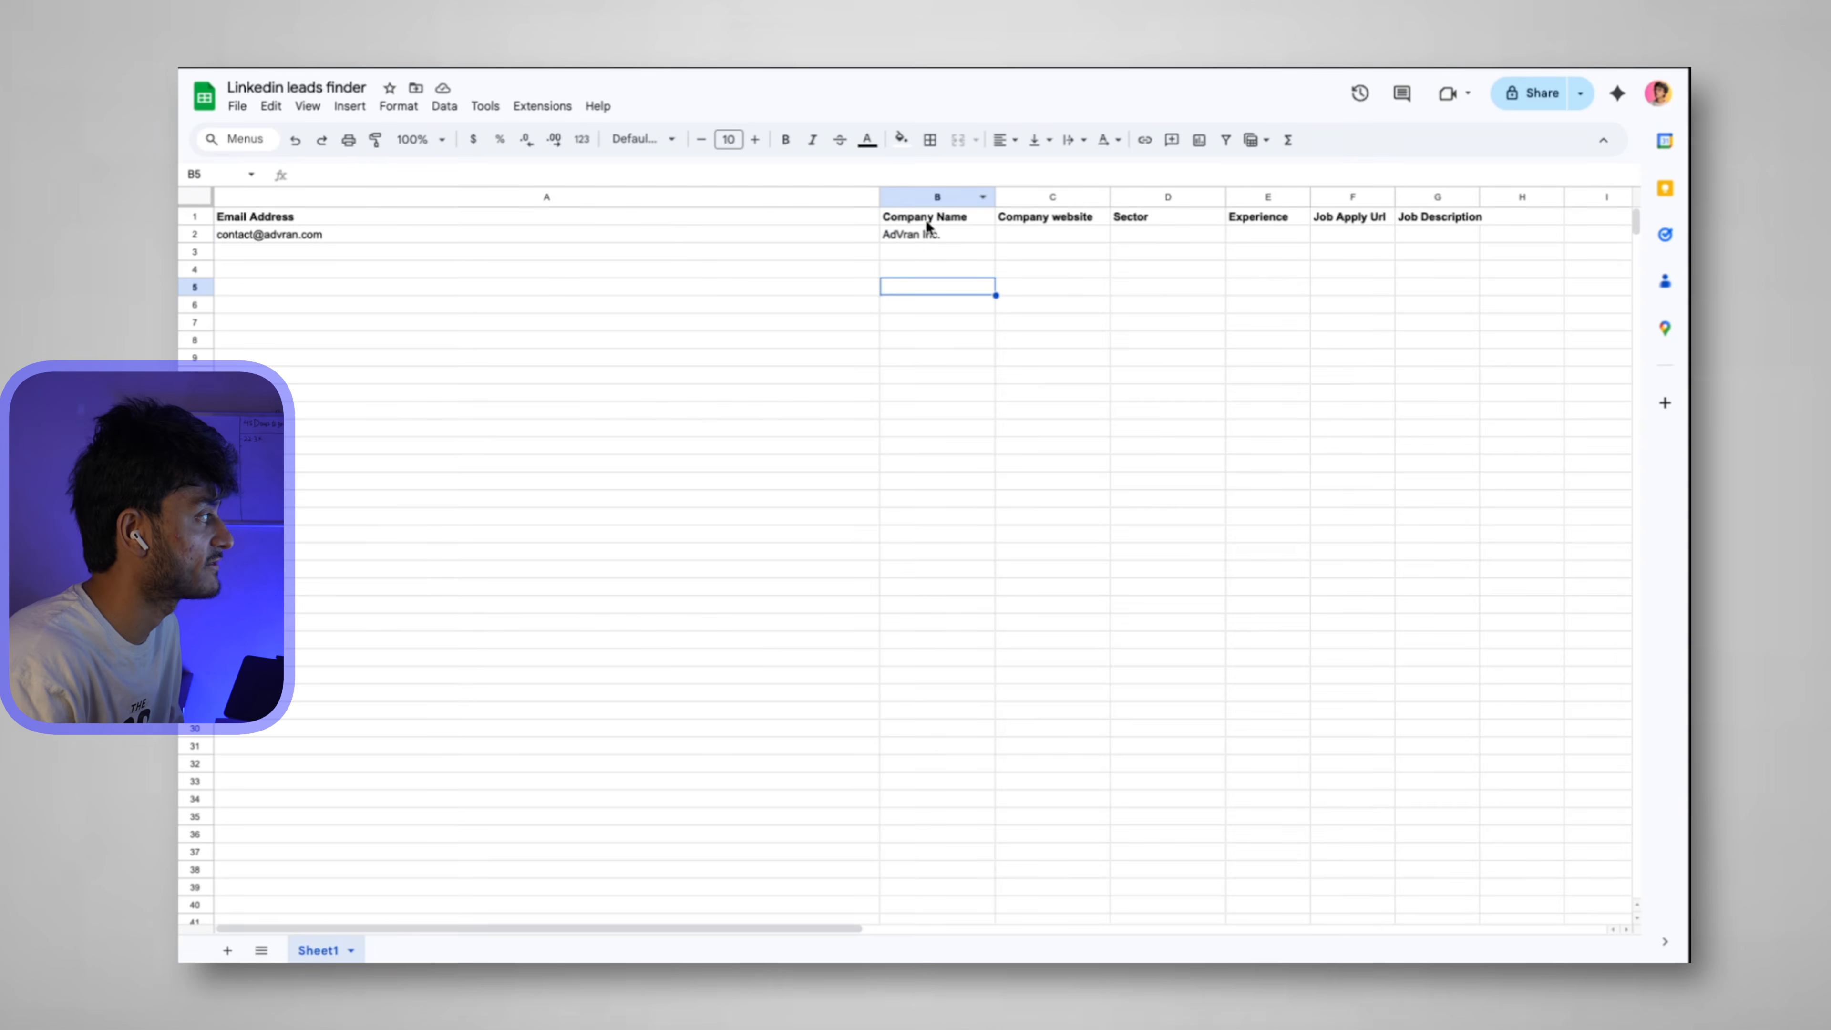
{"action": "left_click", "coordinate": [910, 236]}
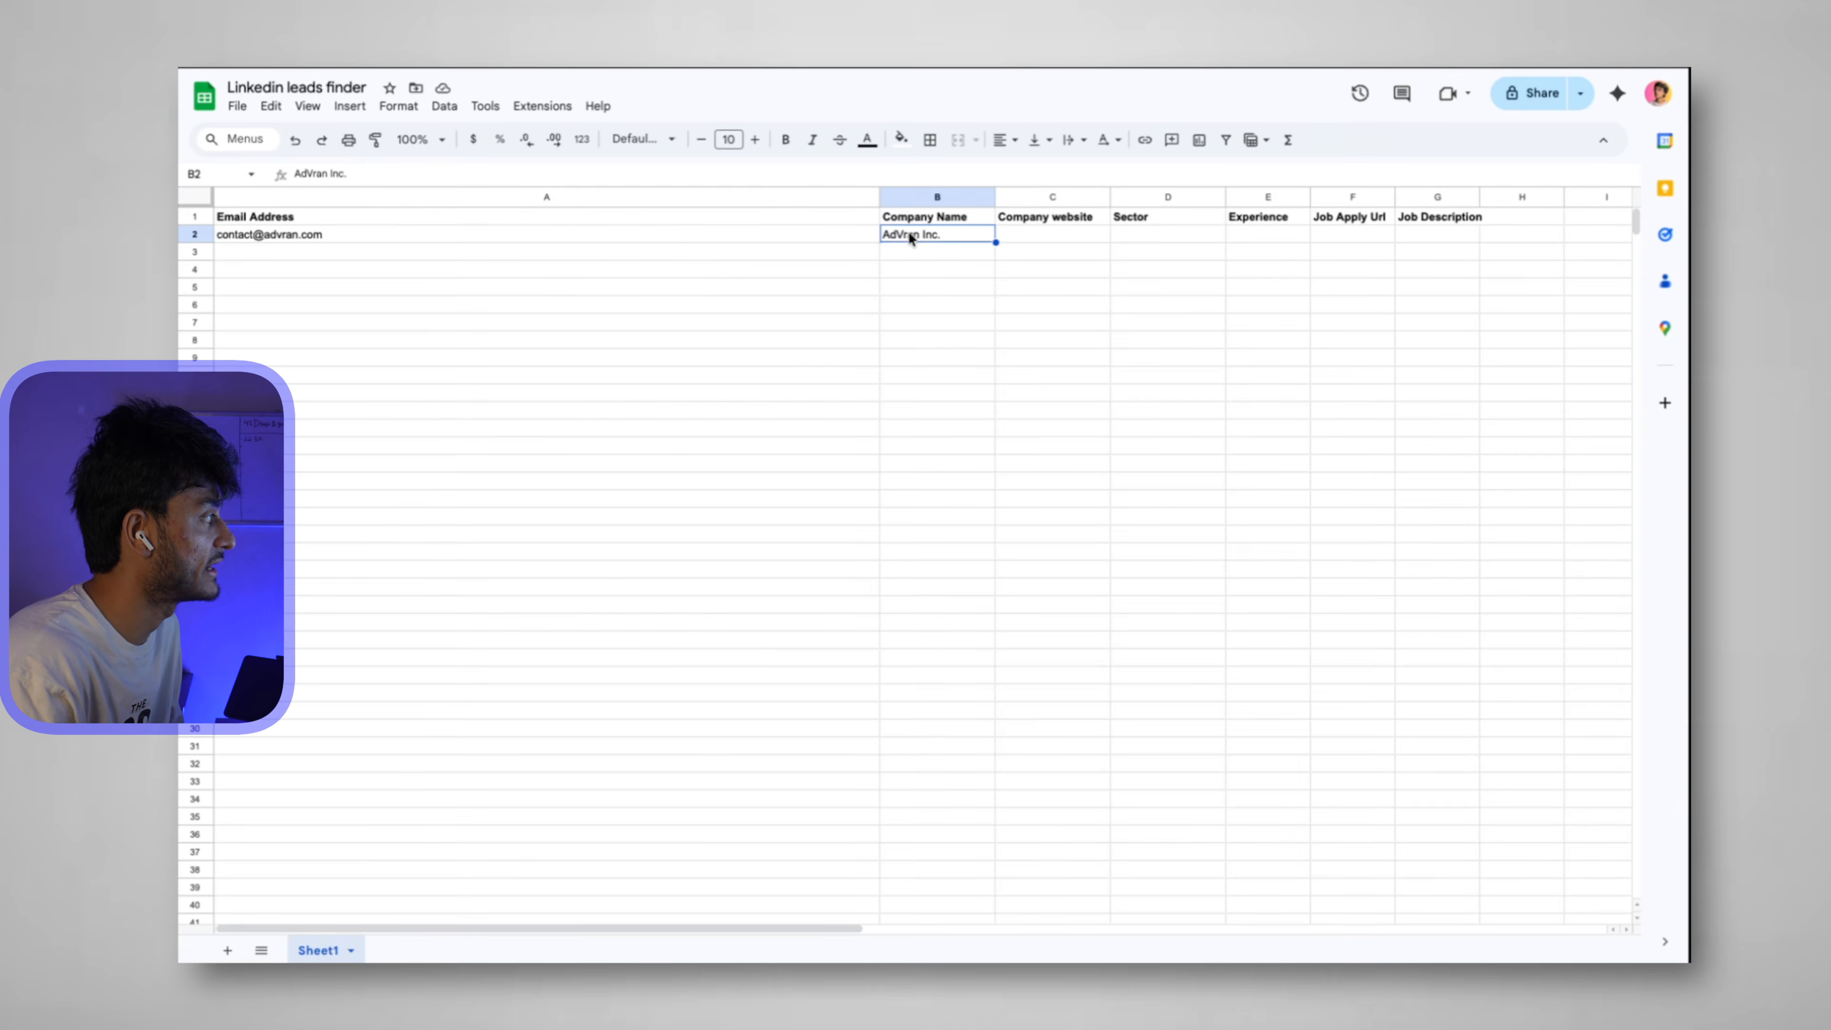
{"action": "left_click", "coordinate": [689, 236]}
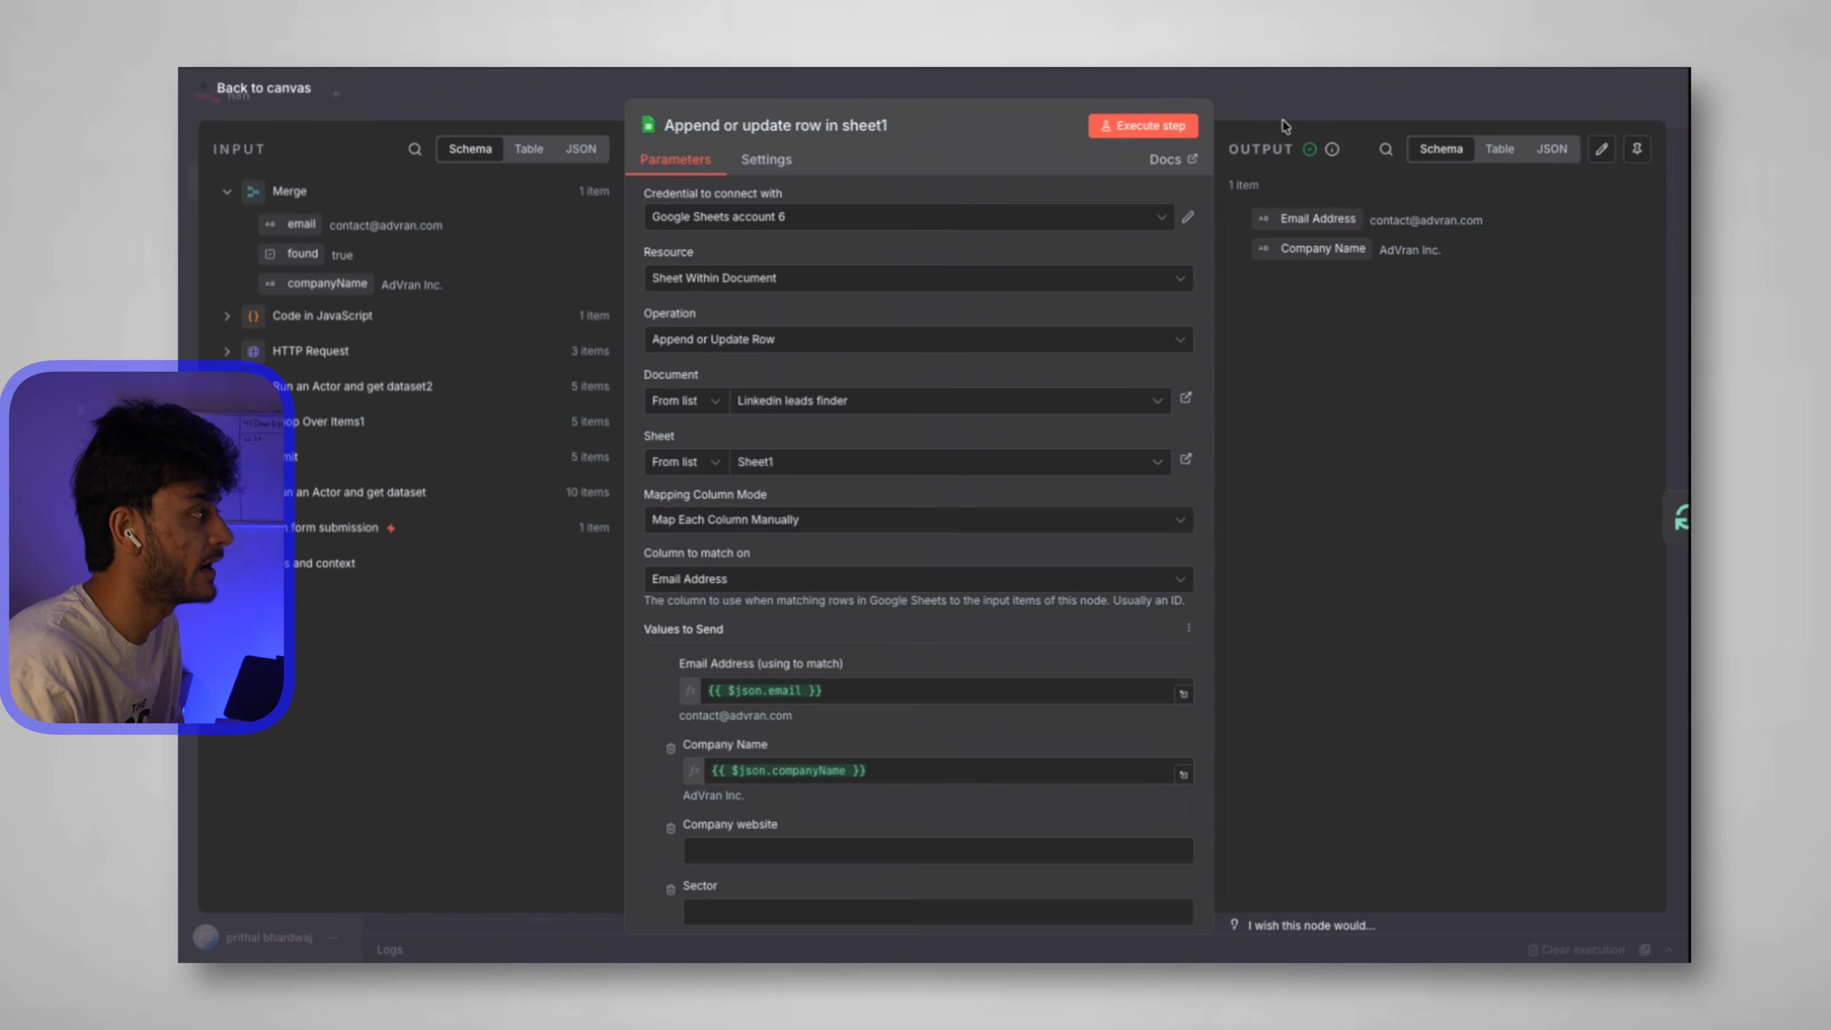
Review the mapped and empty column values in the Append or update row in sheet1 node, and return to the canvas.
{"action": "scroll", "coordinate": [667, 387], "scroll_direction": "down", "scroll_amount": 5}
{"action": "left_click", "coordinate": [666, 387]}
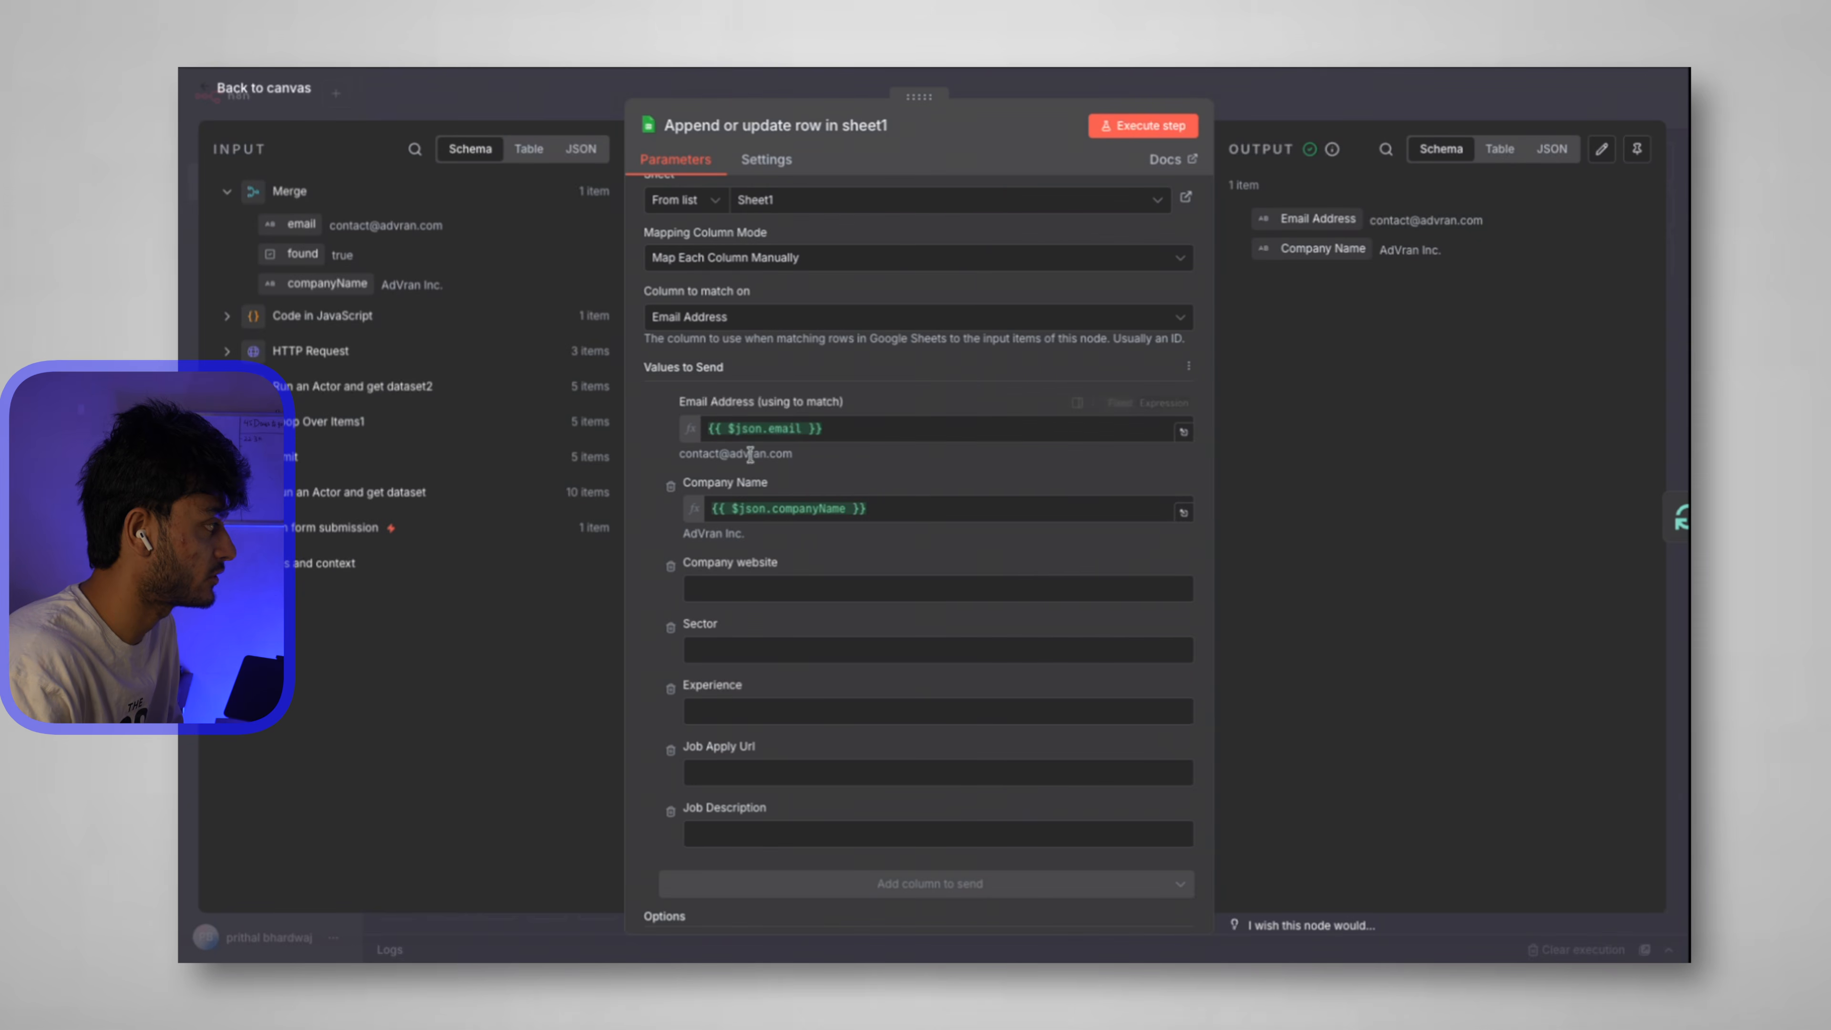
{"action": "left_click_drag", "start_coordinate": [768, 482], "coordinate": [675, 482]}
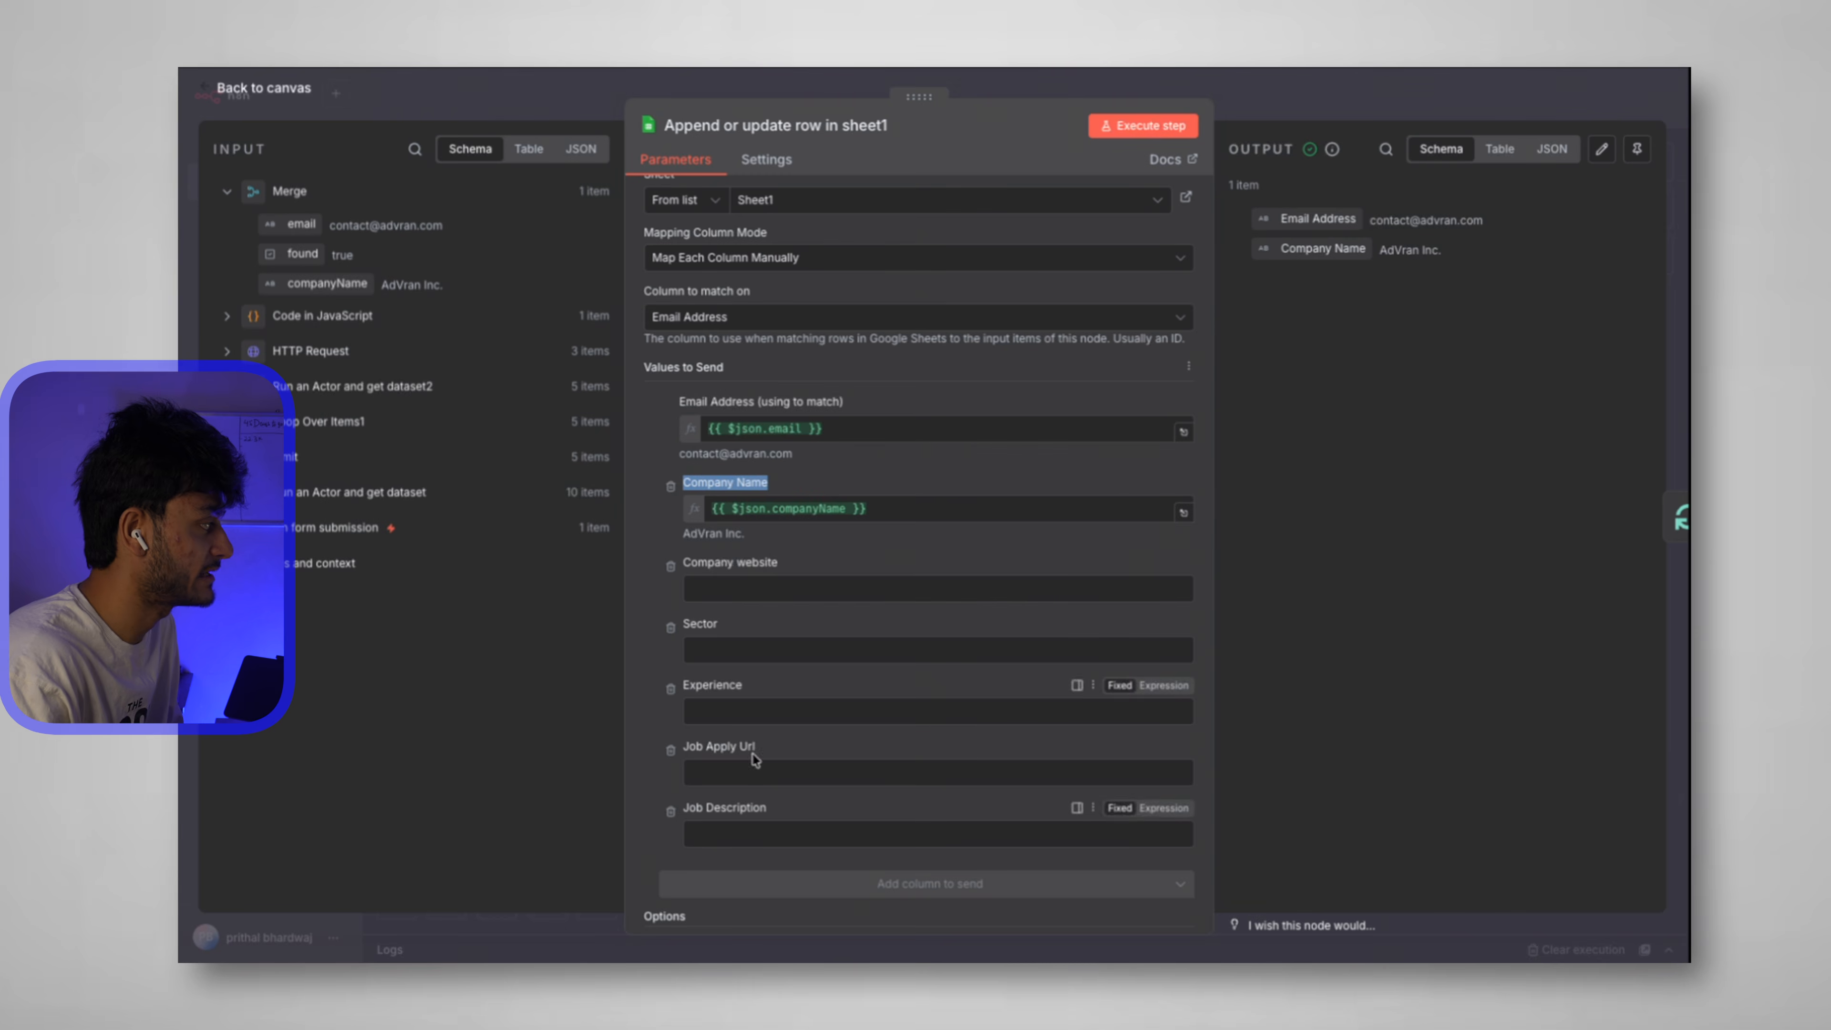
{"action": "left_click", "coordinate": [755, 588]}
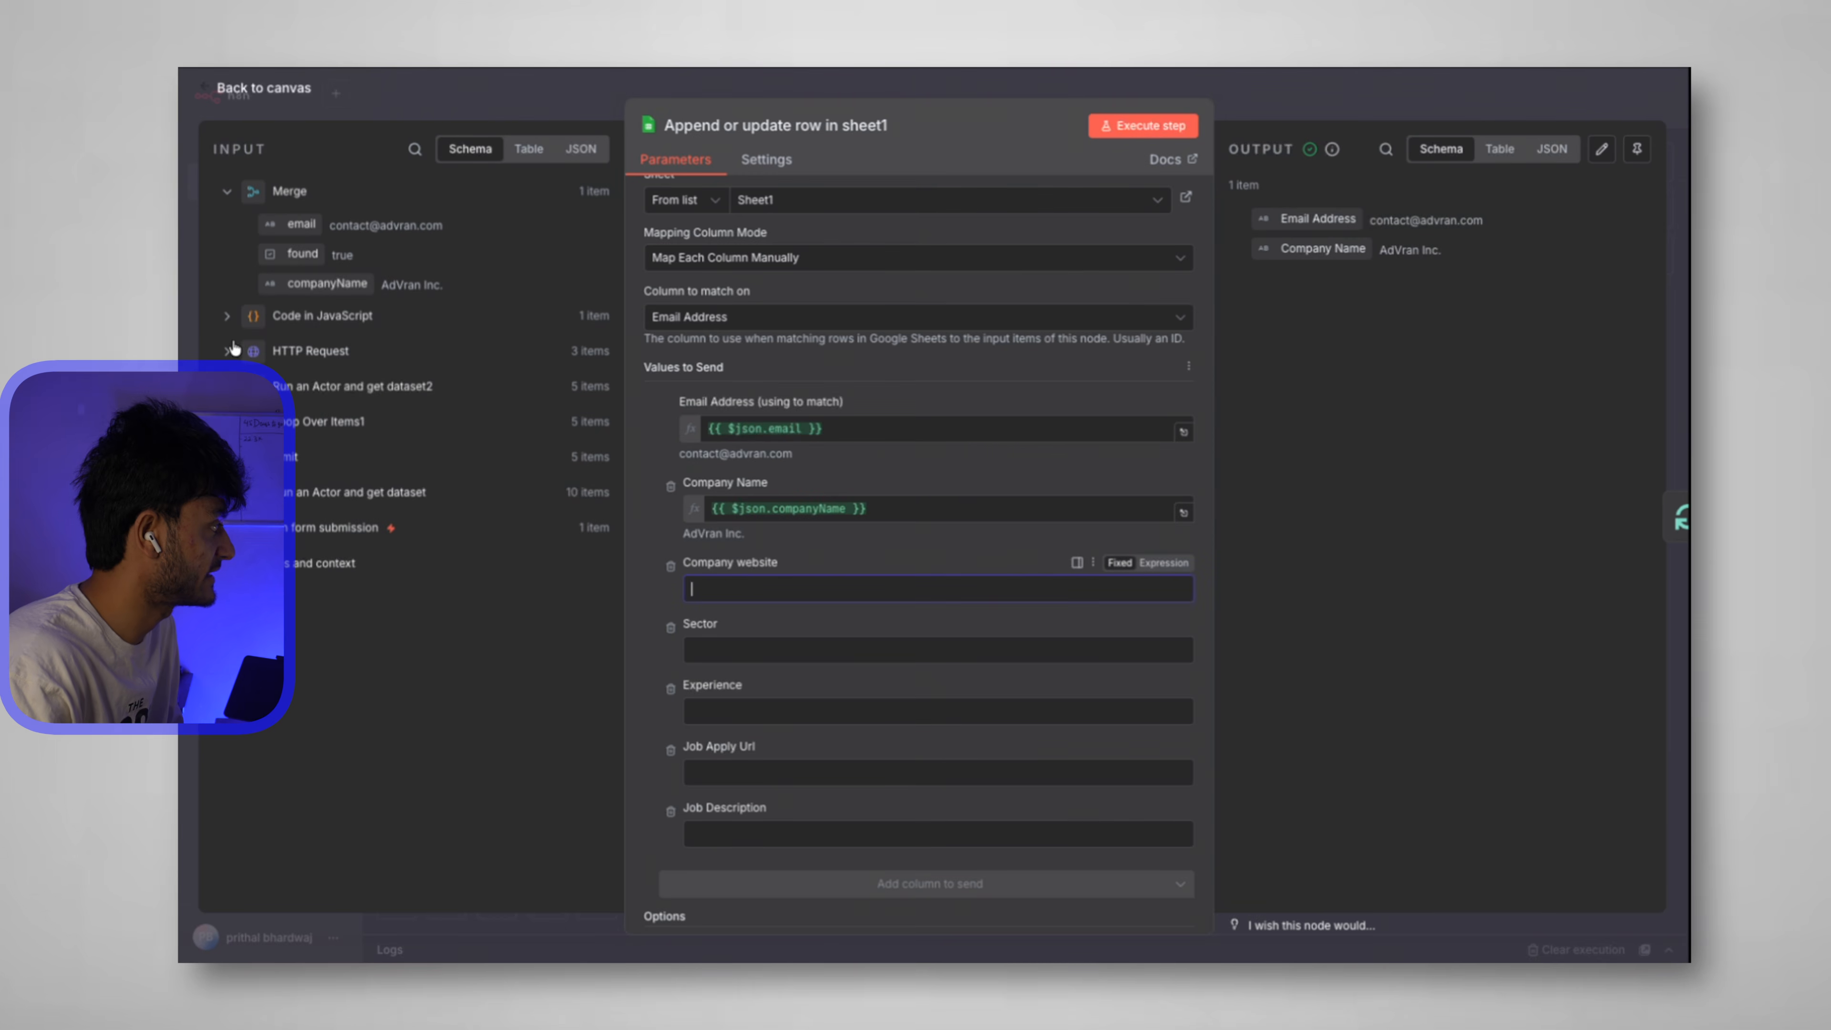
{"action": "left_click", "coordinate": [251, 97]}
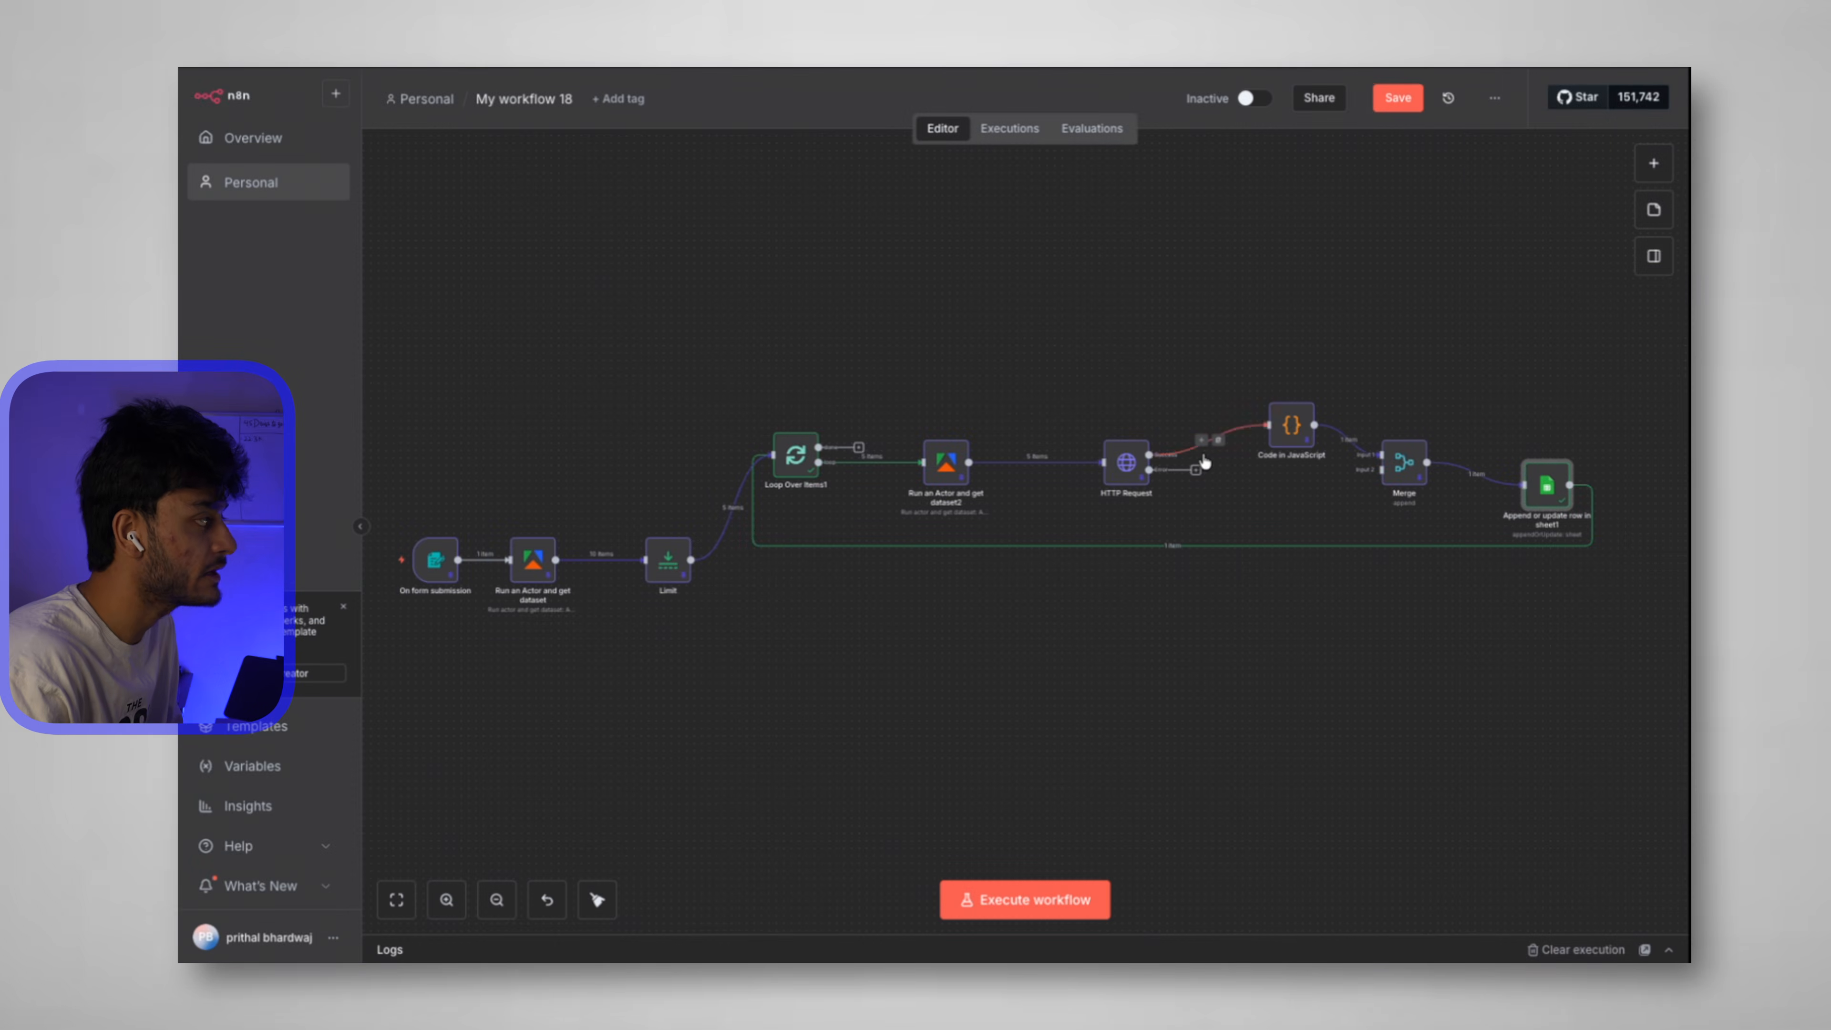
{"action": "left_click", "coordinate": [1202, 440]}
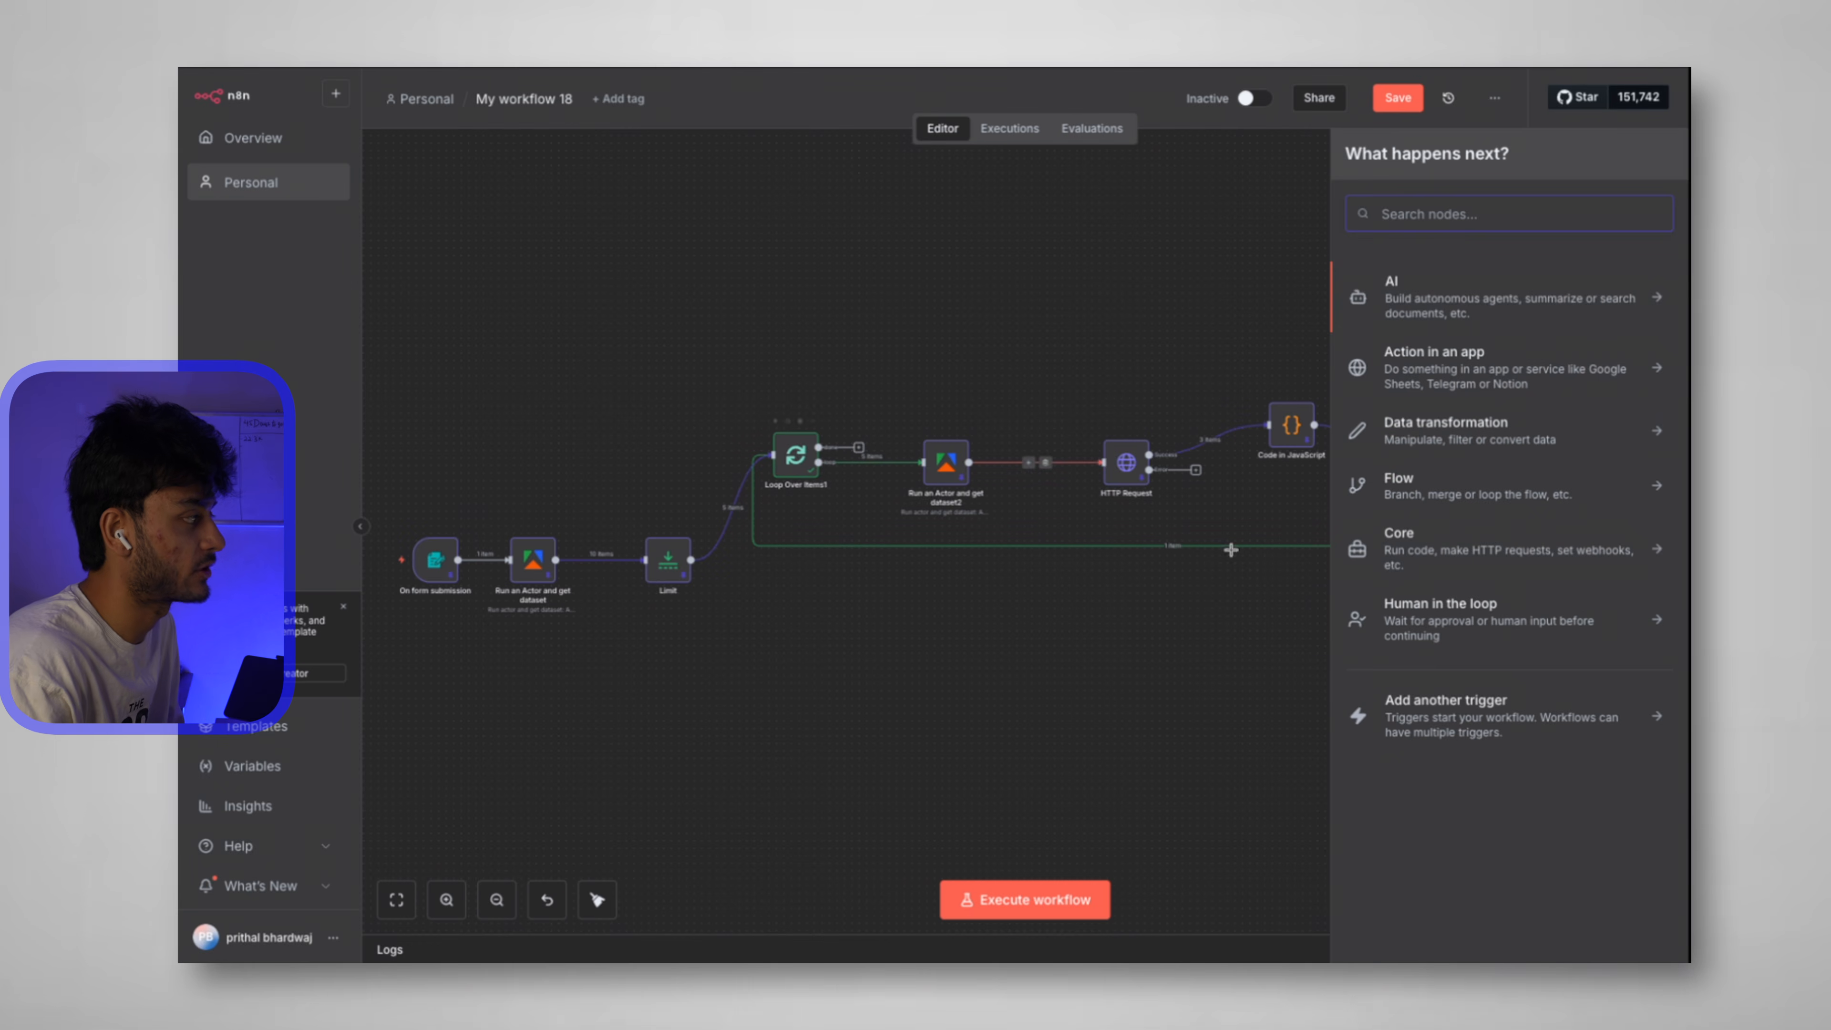
{"action": "left_click", "coordinate": [491, 193]}
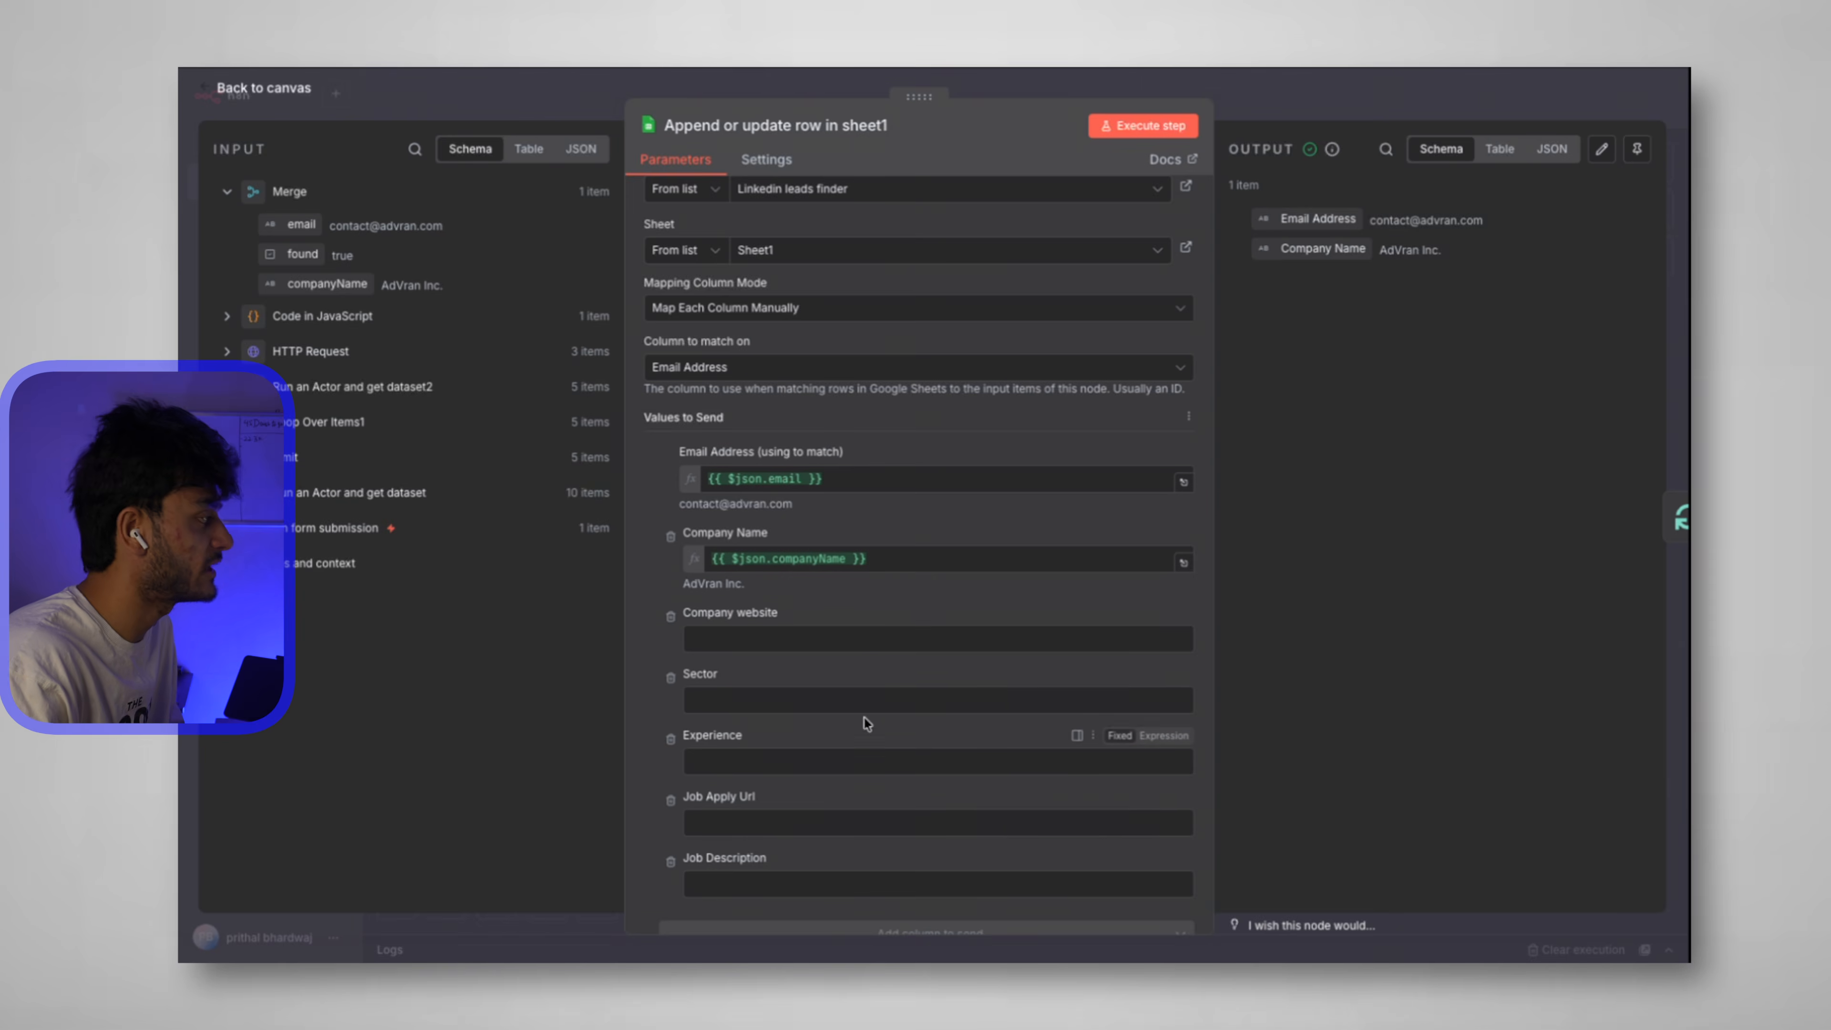
{"action": "scroll", "coordinate": [864, 718], "scroll_direction": "down", "scroll_amount": 2}
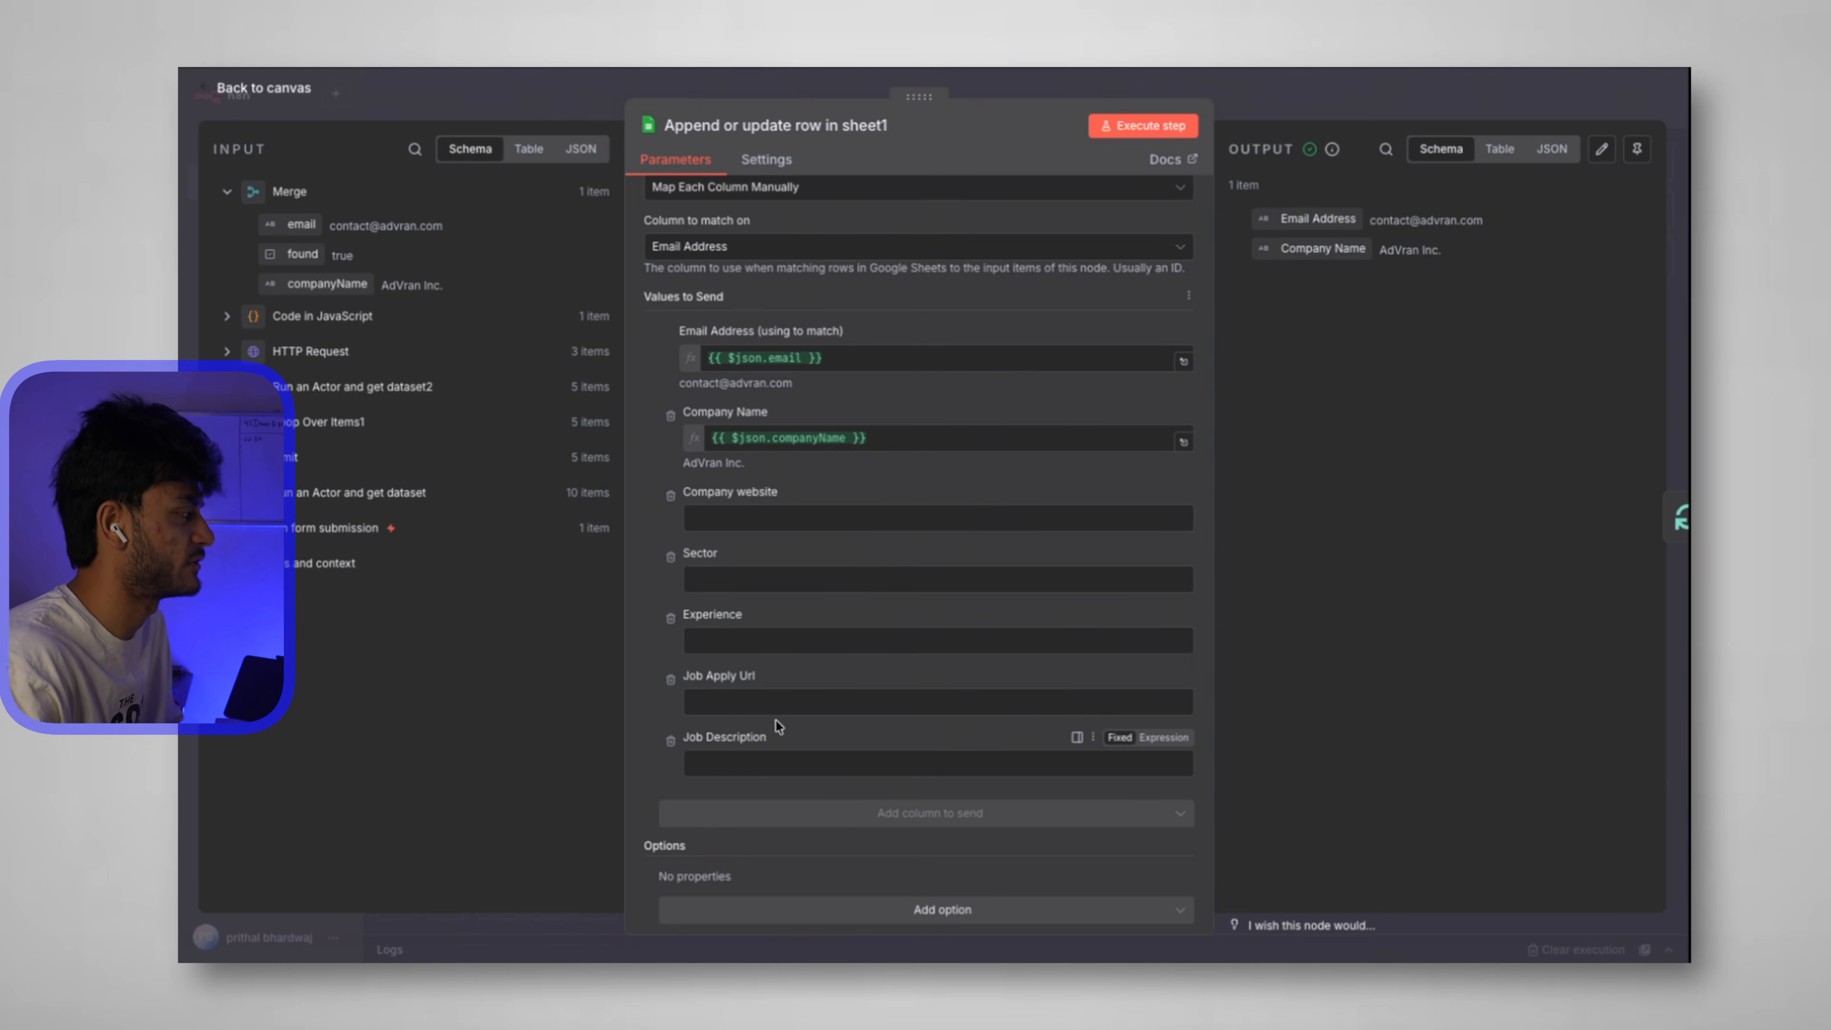
{"action": "key", "text": "Escape"}
Add an Edit Fields node between HTTP Request and the second input of Merge, and open its parameters.
{"action": "left_click", "coordinate": [1229, 474]}
{"action": "left_click_drag", "start_coordinate": [1229, 474], "coordinate": [1380, 469]}
{"action": "double_click", "coordinate": [1287, 529]}
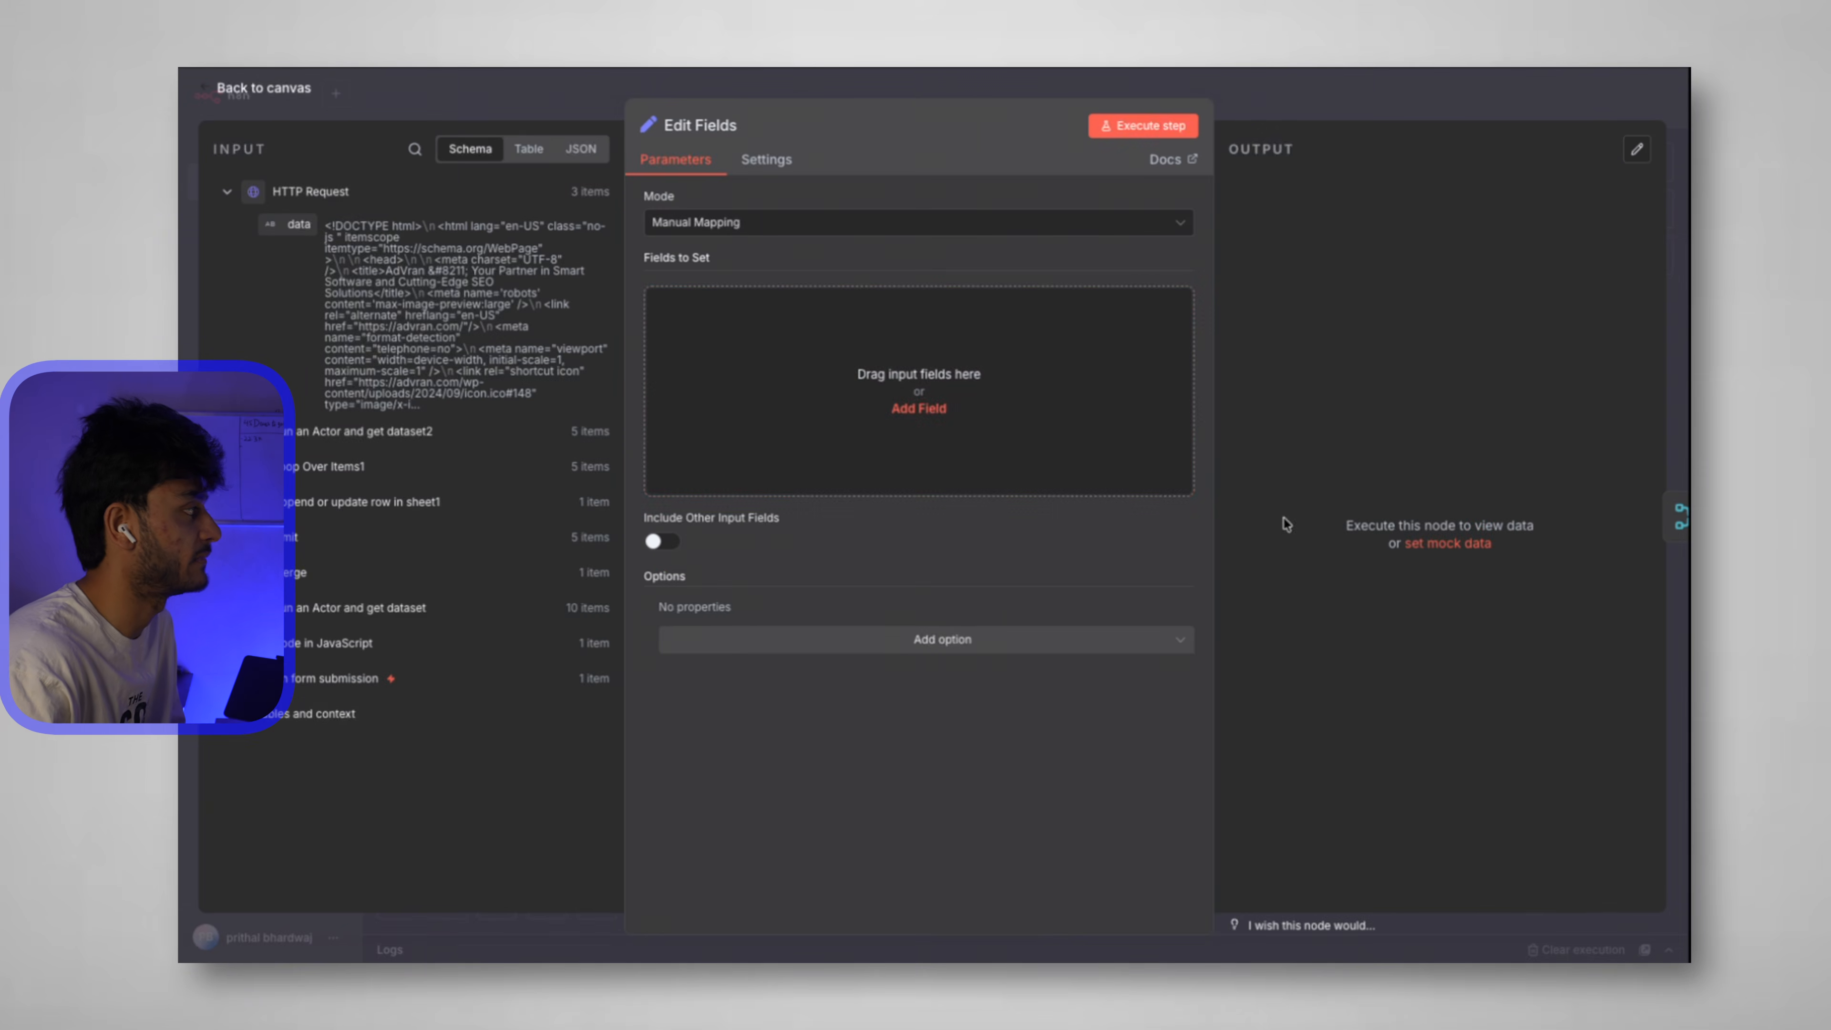
Add string fields named Company website, sector, experience, job apply url and job description to Edit Fields.
{"action": "left_click", "coordinate": [887, 395]}
{"action": "left_click", "coordinate": [770, 306]}
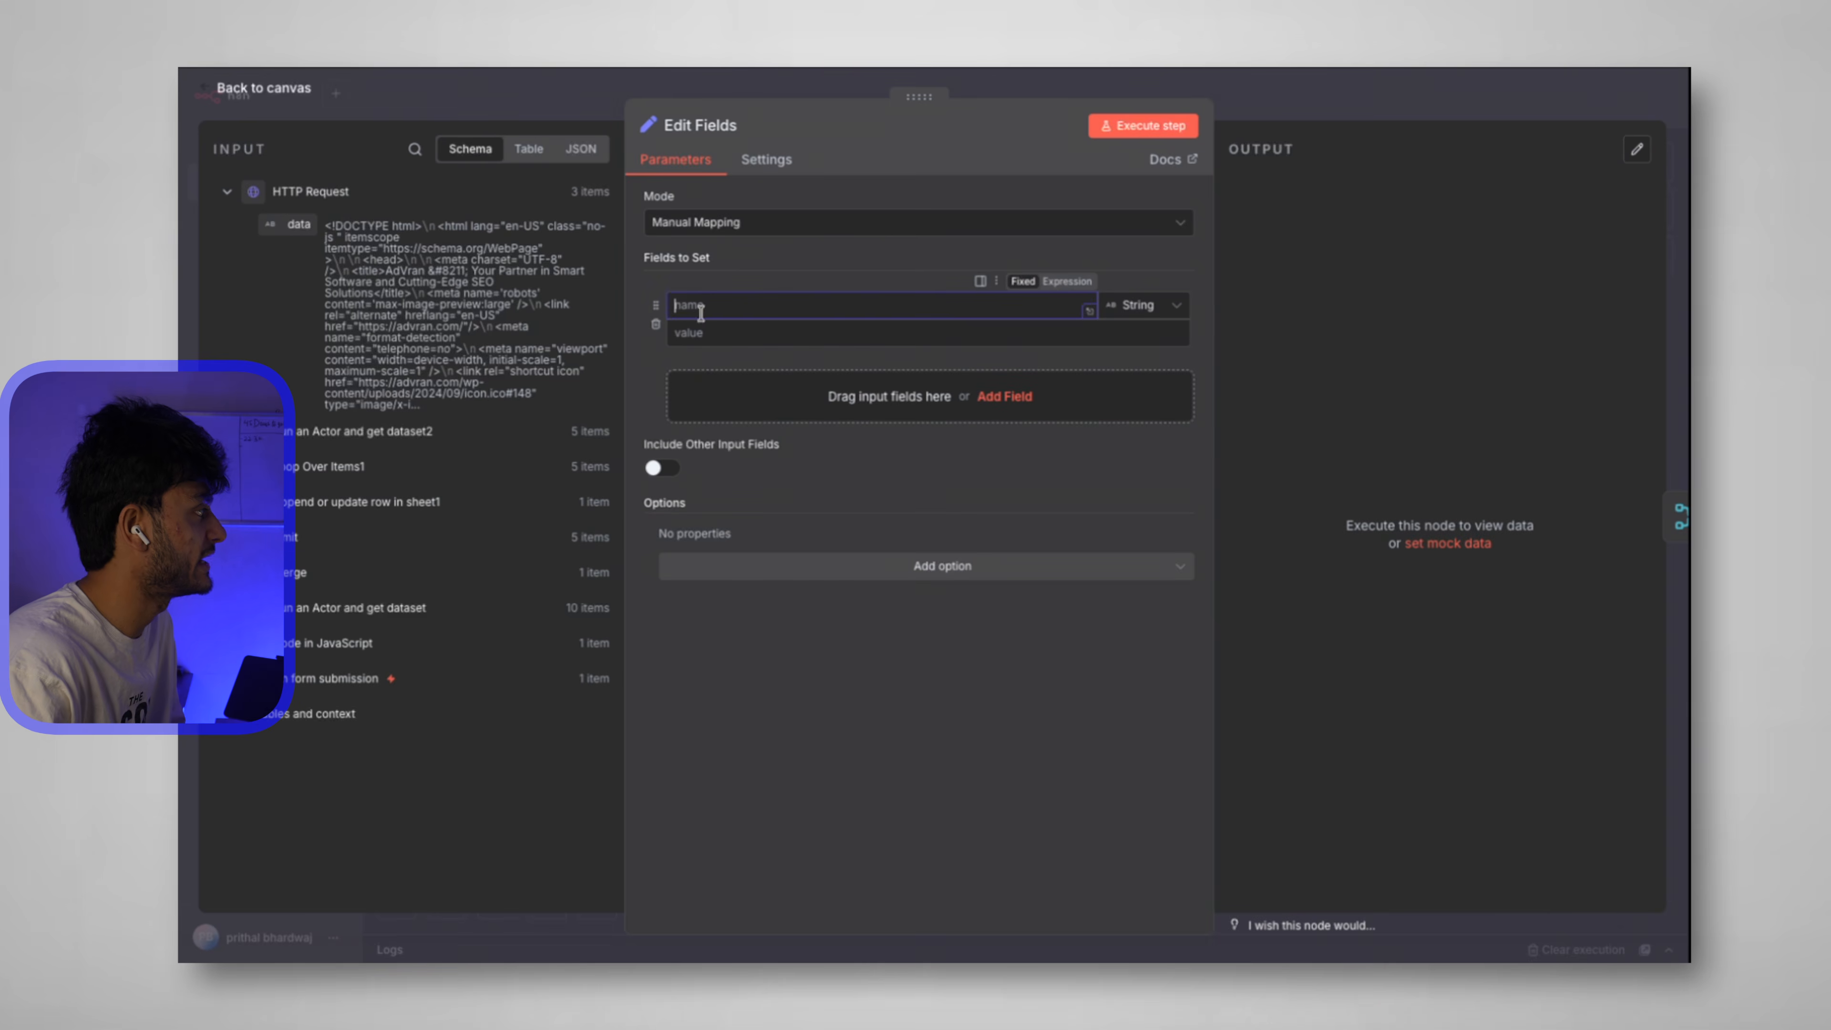
{"action": "type", "text": "Compa"}
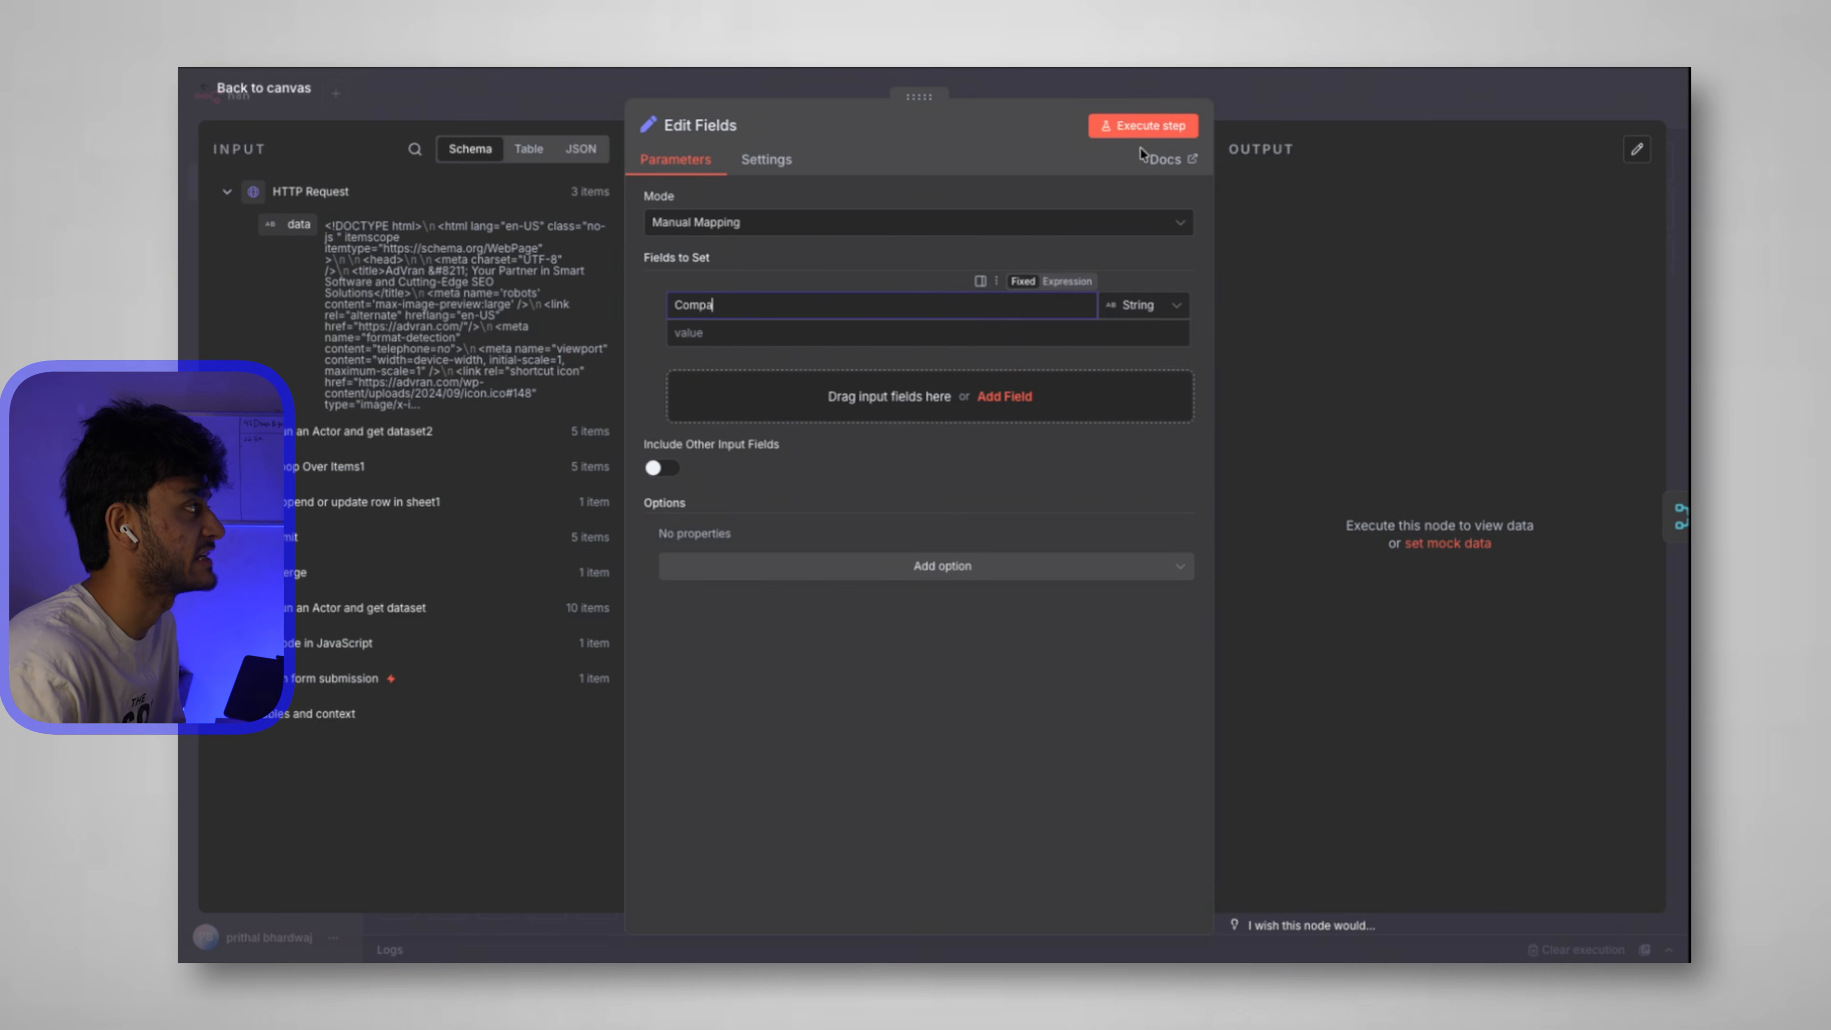
{"action": "left_click", "coordinate": [1062, 785]}
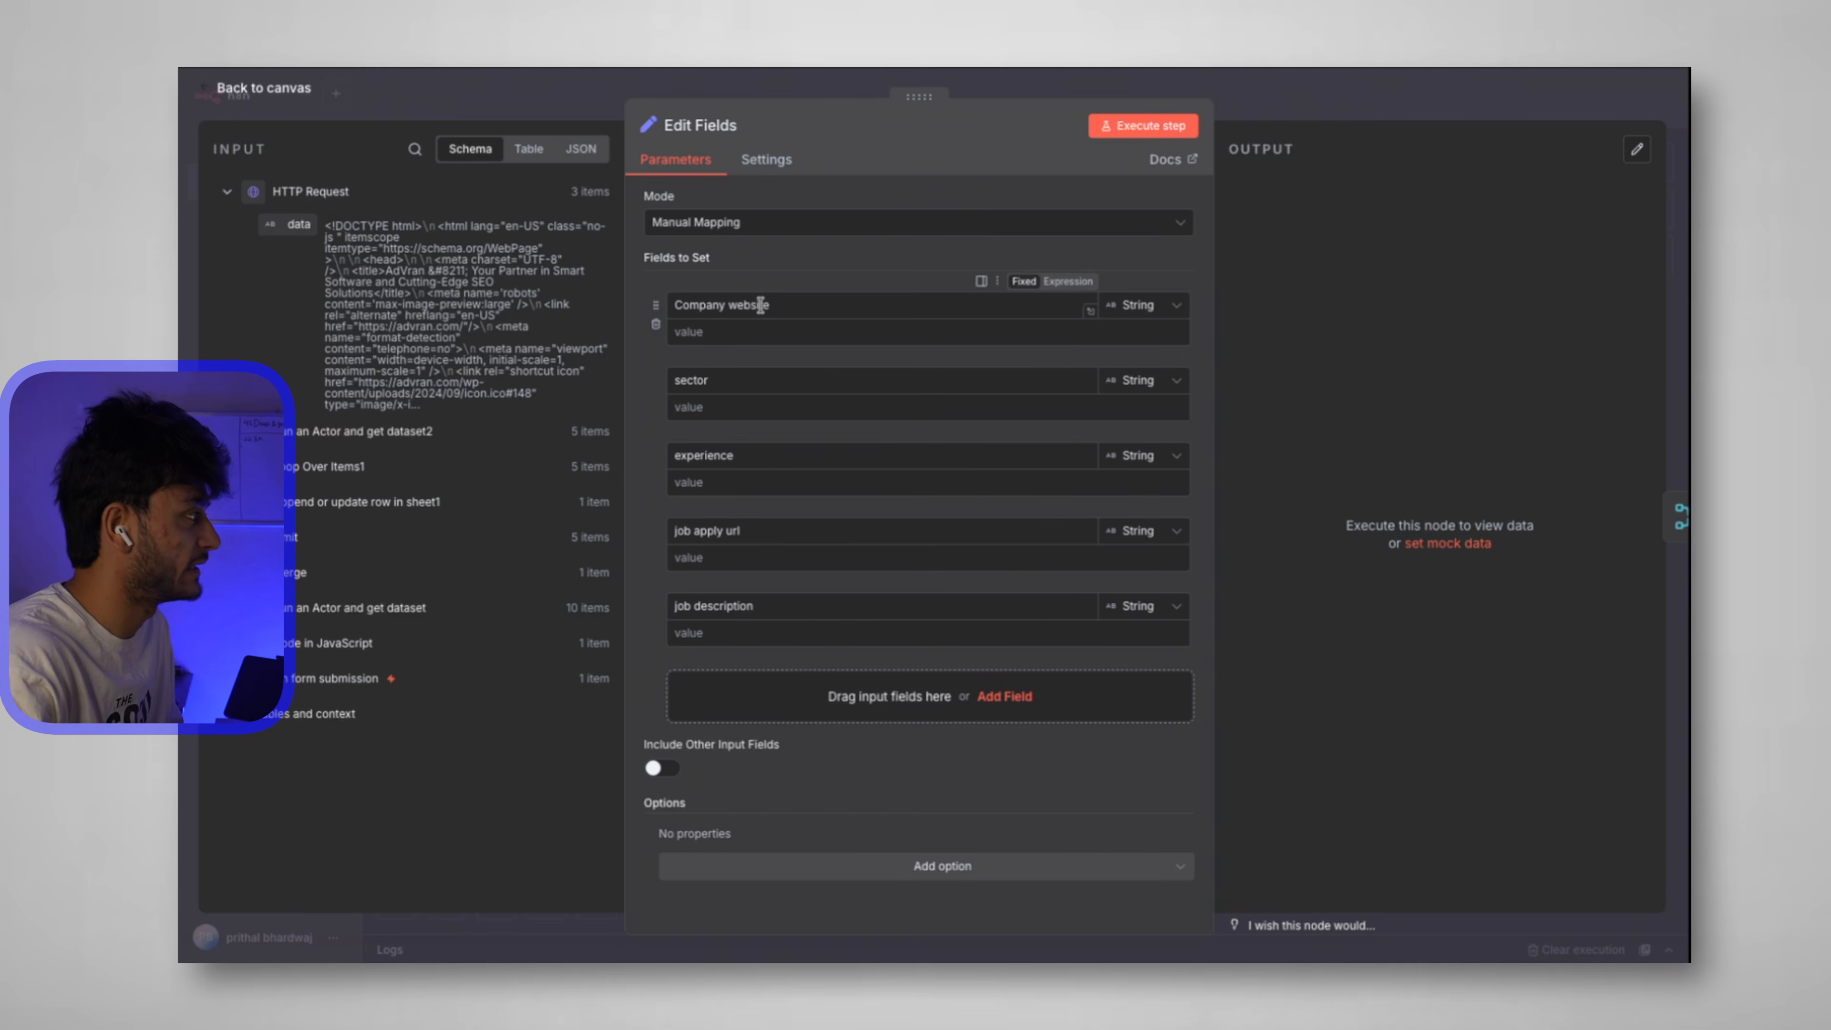
Map the Company website value in Edit Fields to the website field from Run an Actor and get dataset2.
{"action": "left_click", "coordinate": [734, 331]}
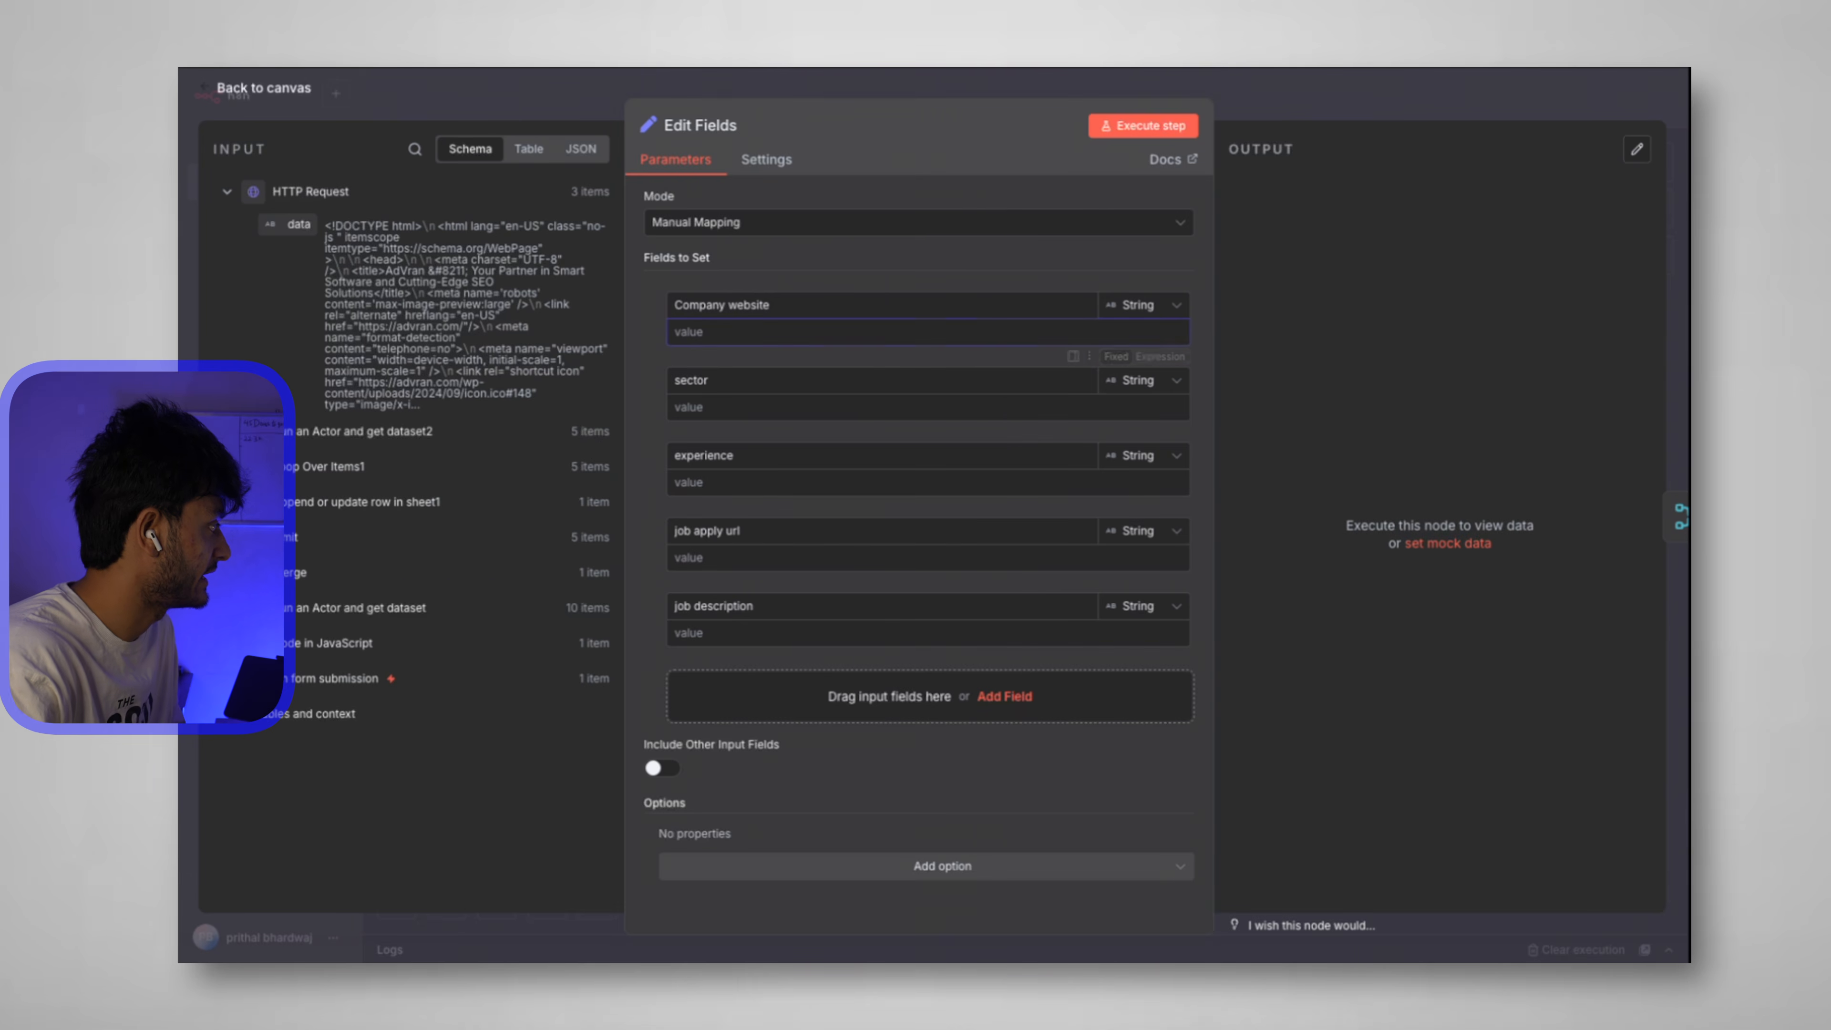
{"action": "left_click", "coordinate": [357, 435]}
{"action": "left_click_drag", "start_coordinate": [380, 431], "coordinate": [434, 432]}
{"action": "left_click", "coordinate": [425, 431]}
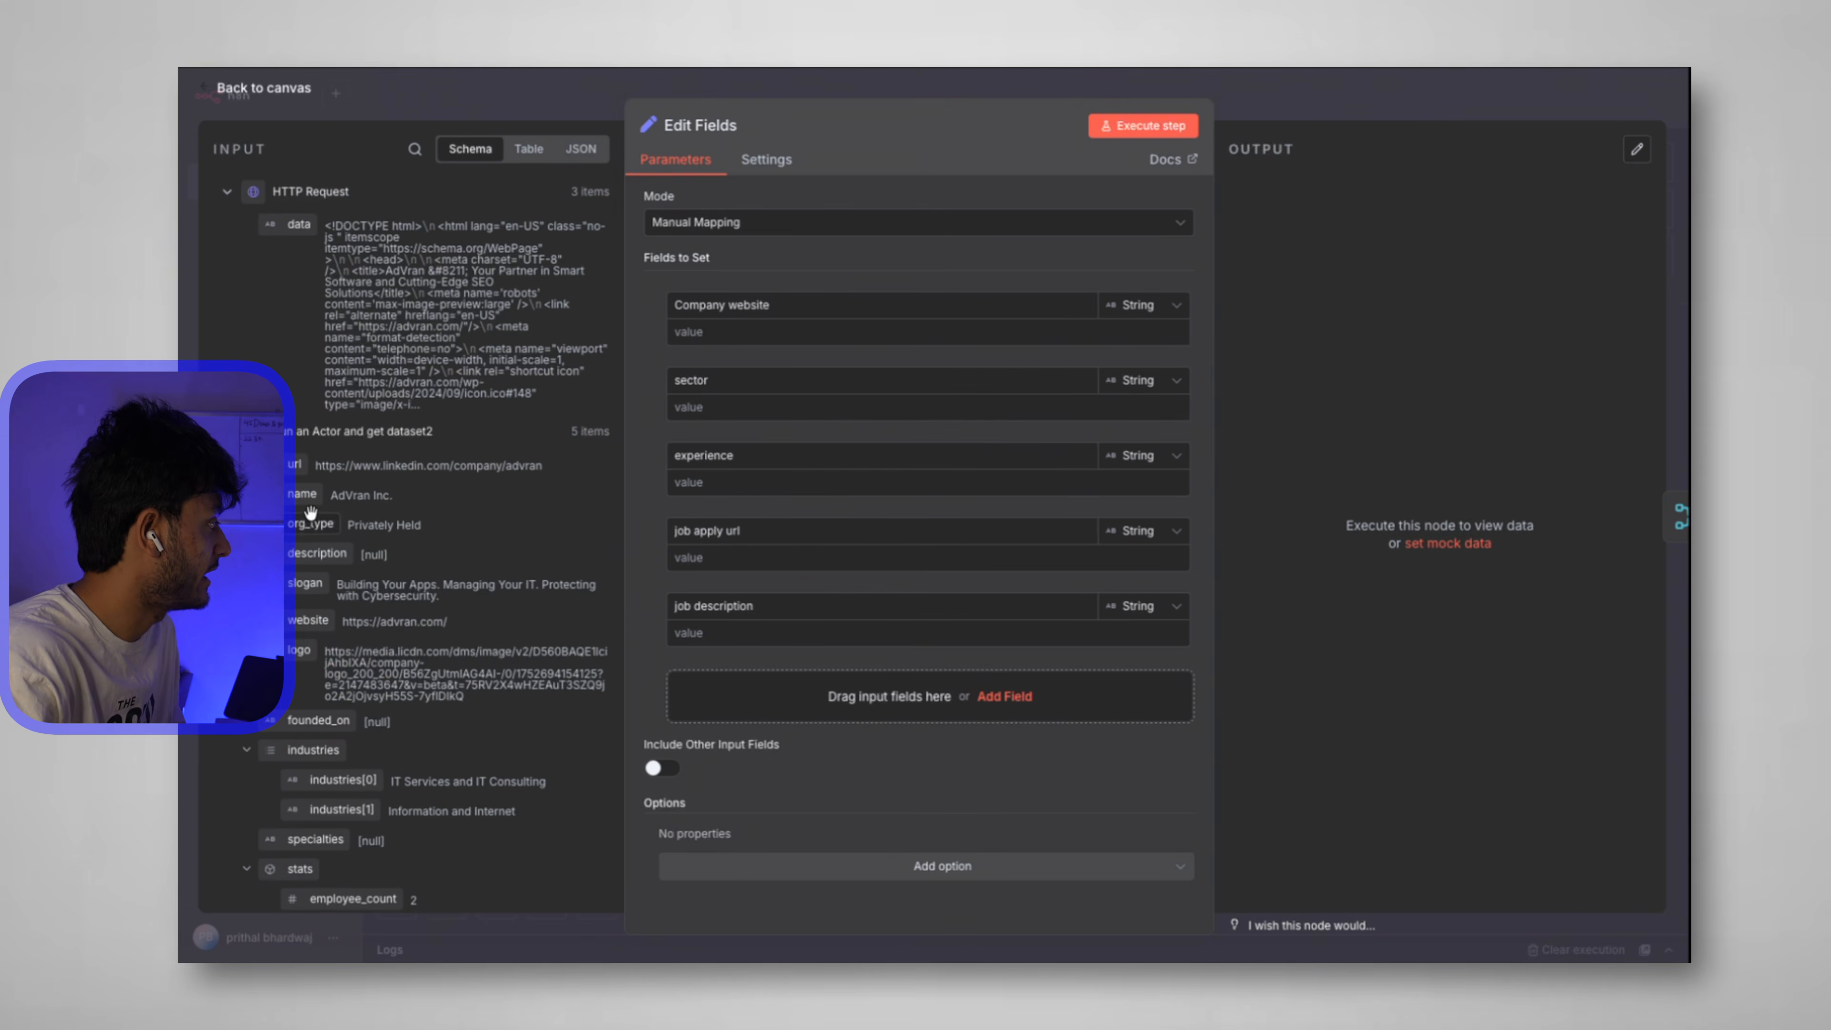
{"action": "left_click_drag", "start_coordinate": [314, 625], "coordinate": [750, 325]}
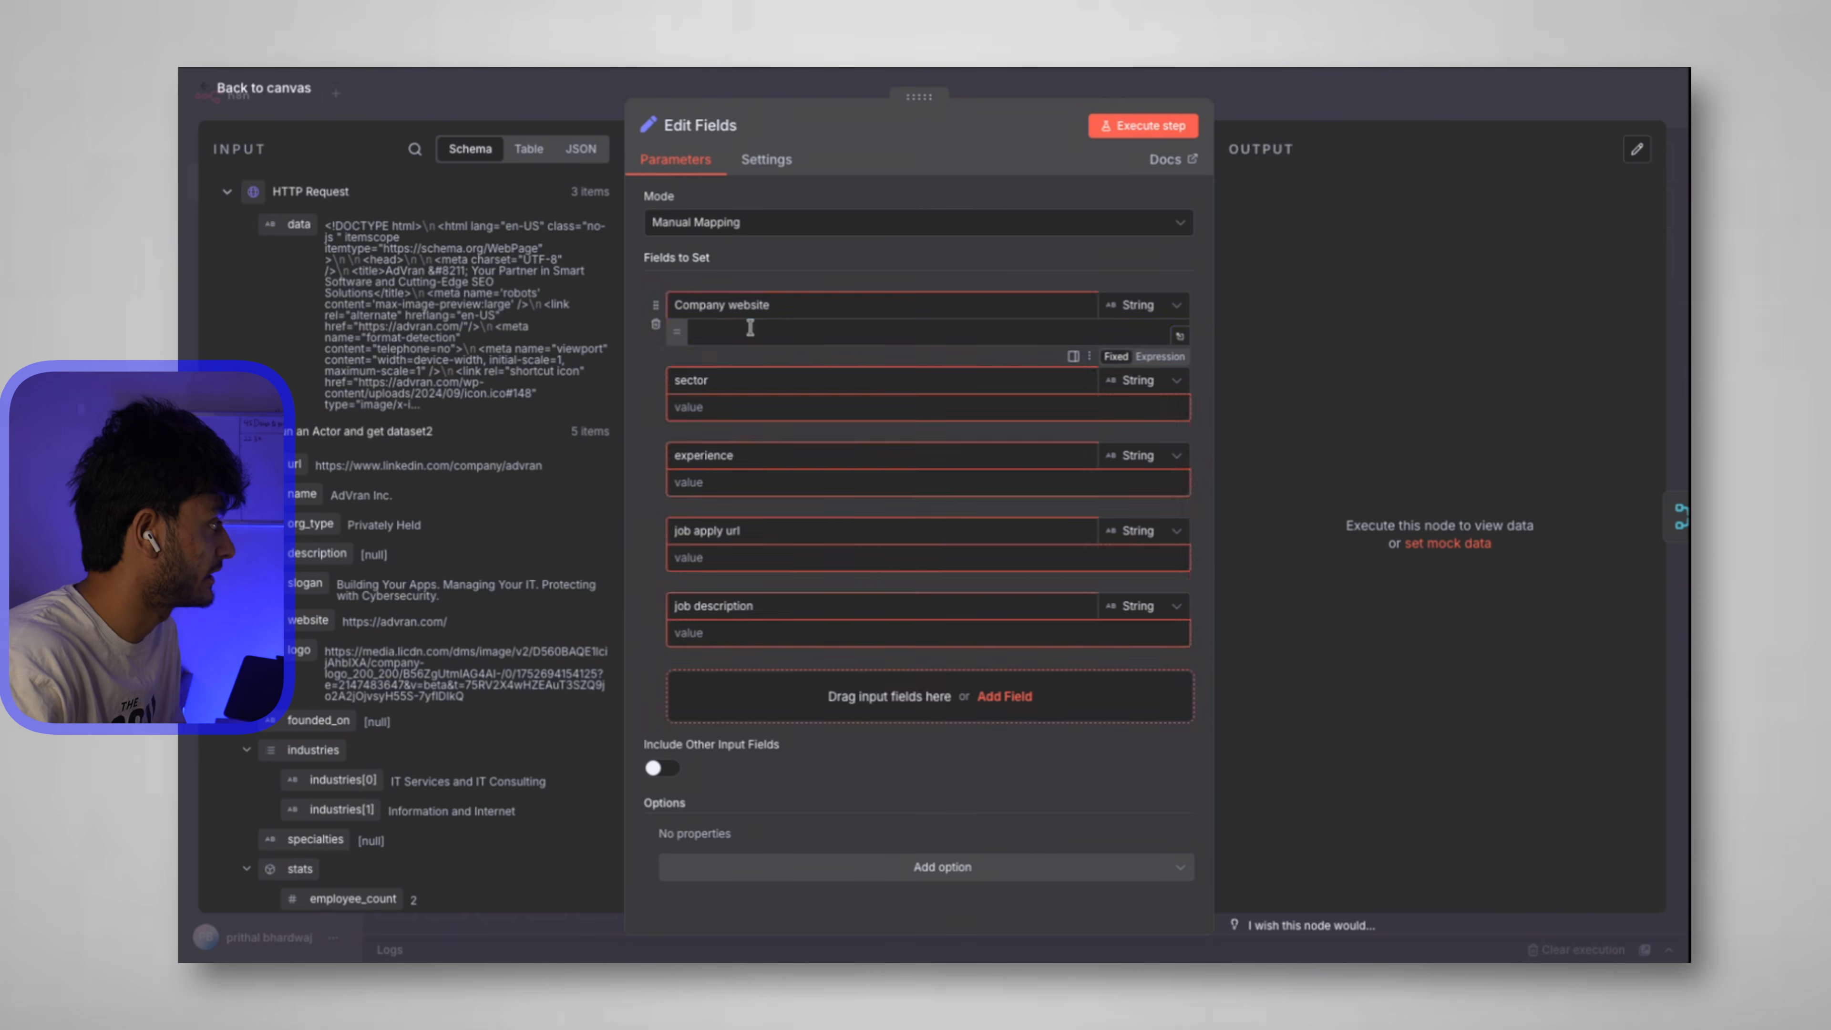
Map the sector value in Edit Fields to the sector field from Run an Actor and get dataset.
{"action": "left_click", "coordinate": [646, 449]}
{"action": "left_click", "coordinate": [733, 422]}
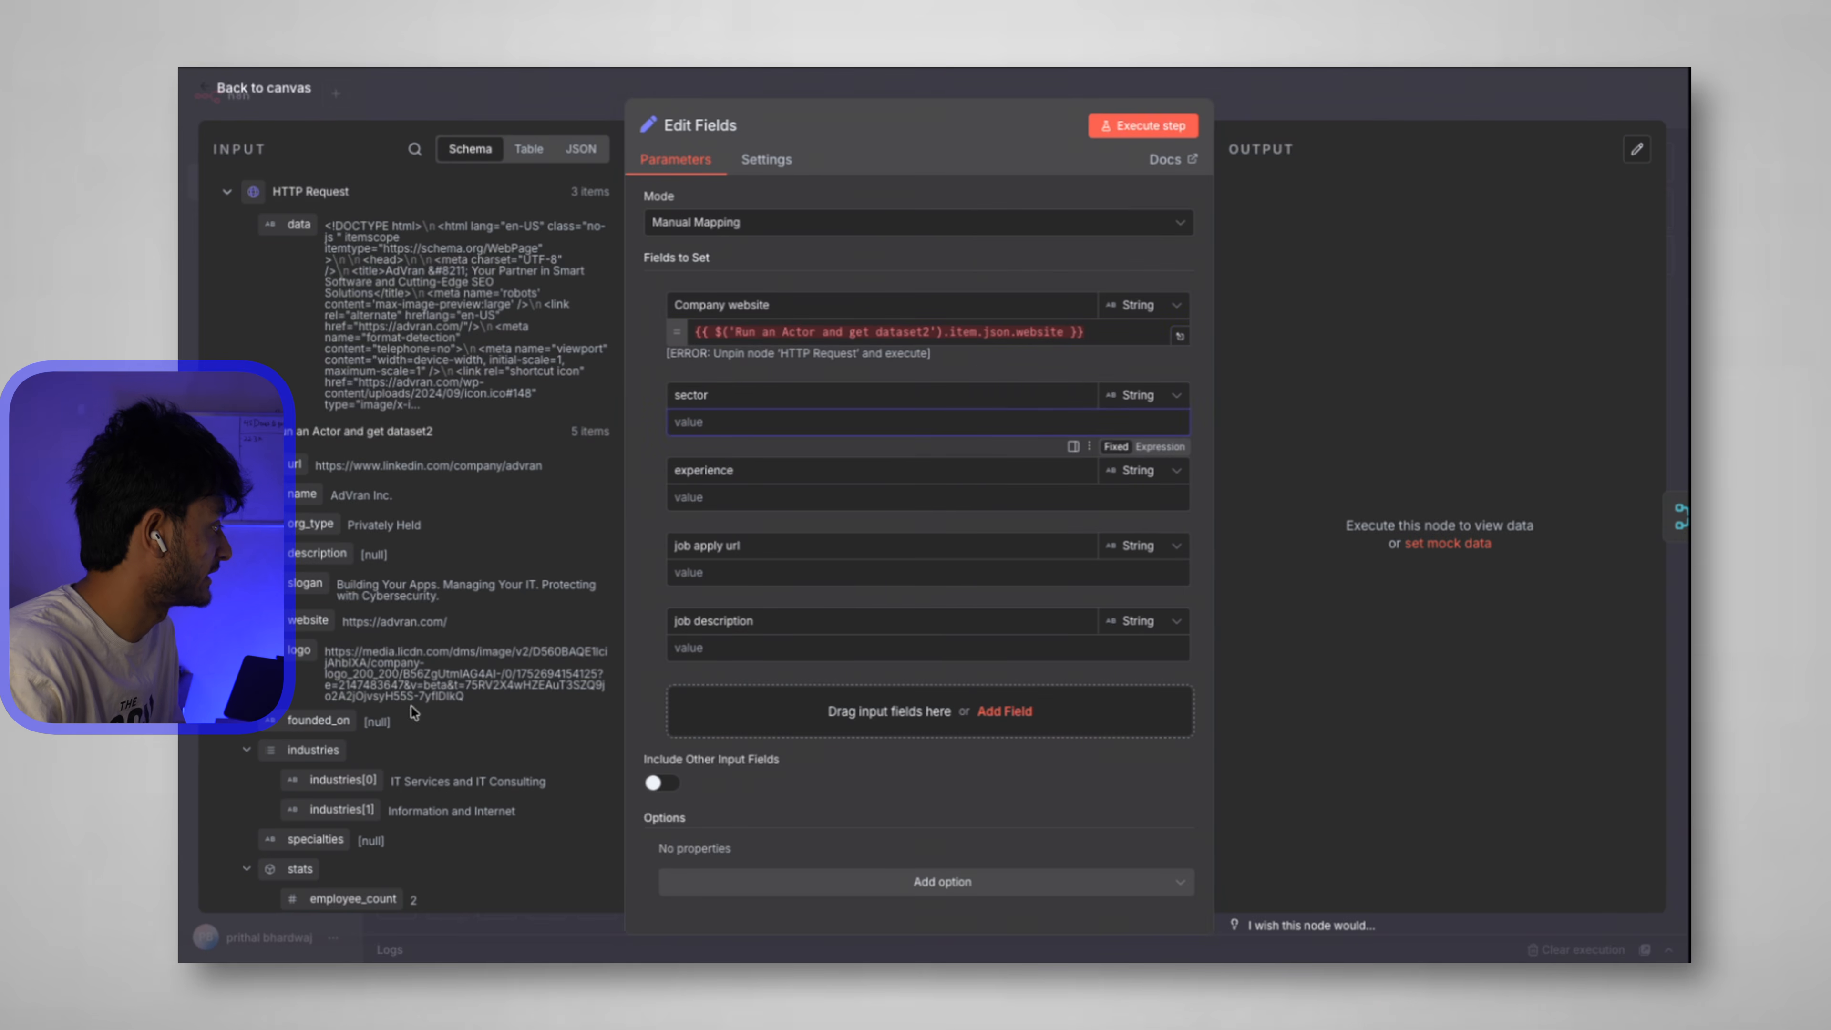
{"action": "scroll", "coordinate": [410, 707], "scroll_direction": "down", "scroll_amount": 3}
{"action": "scroll", "coordinate": [410, 707], "scroll_direction": "down", "scroll_amount": 10}
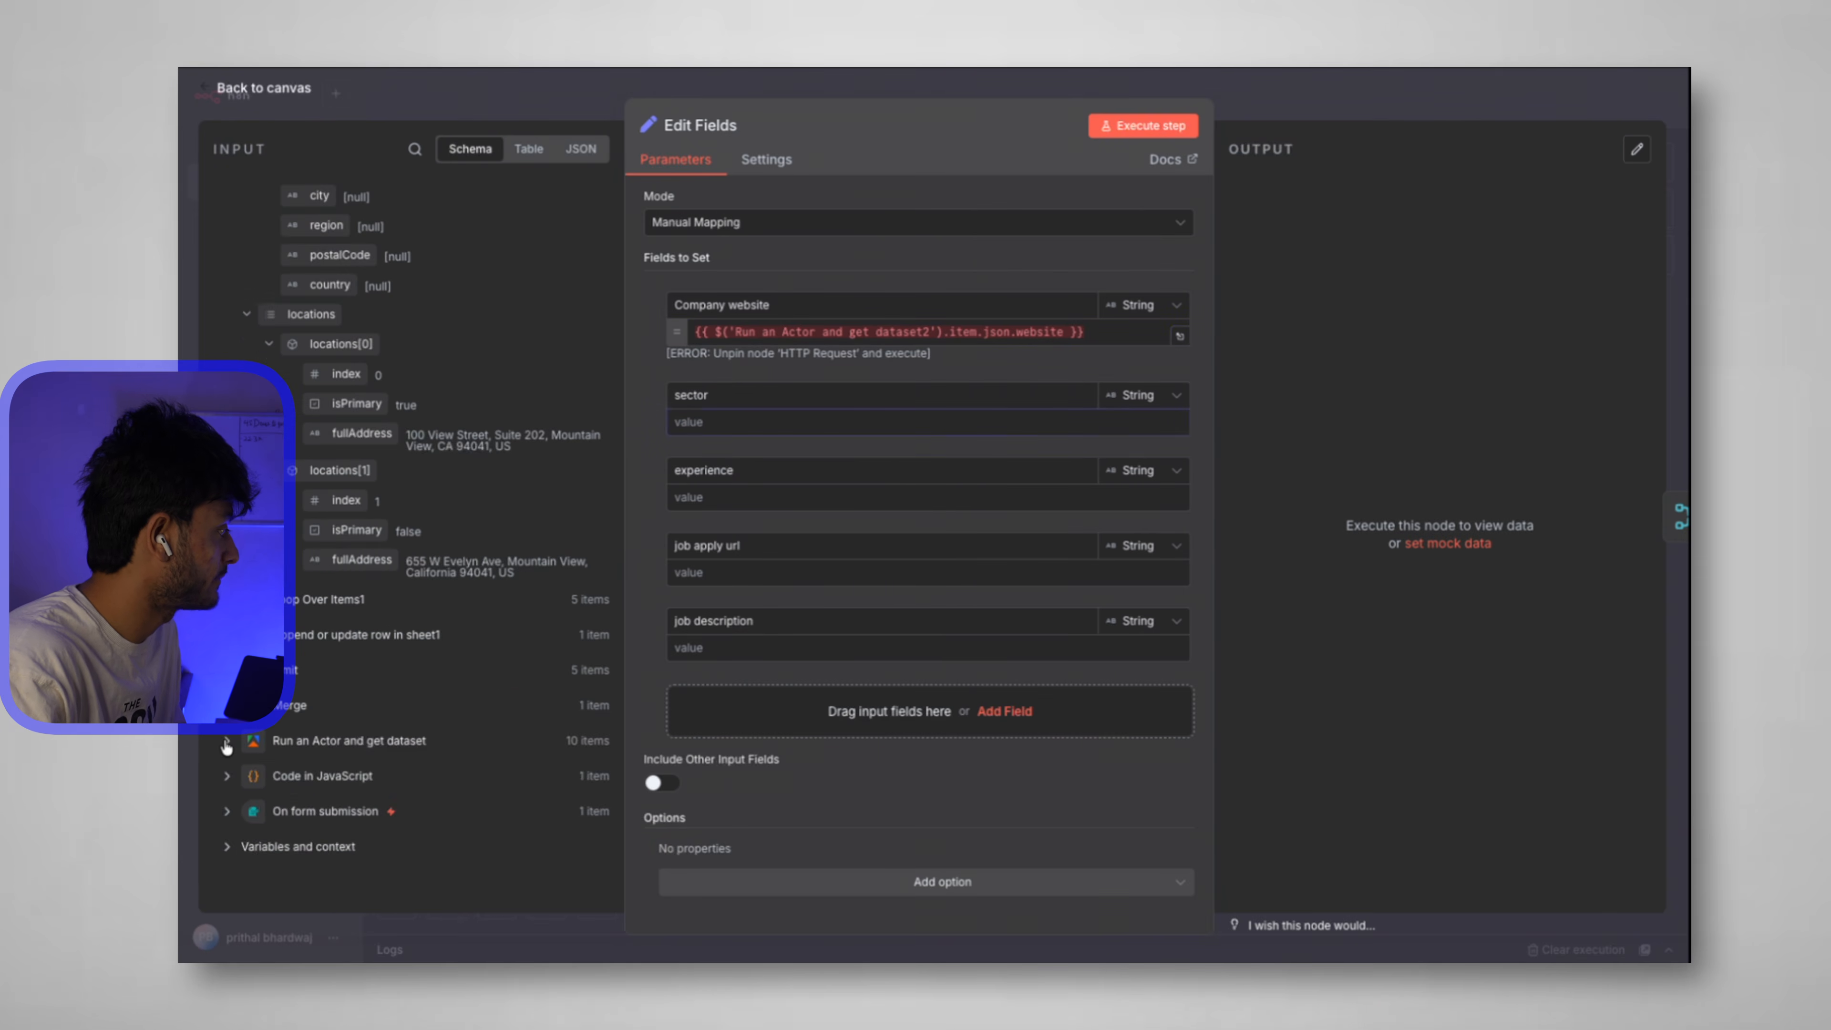
{"action": "scroll", "coordinate": [374, 700], "scroll_direction": "down", "scroll_amount": 15}
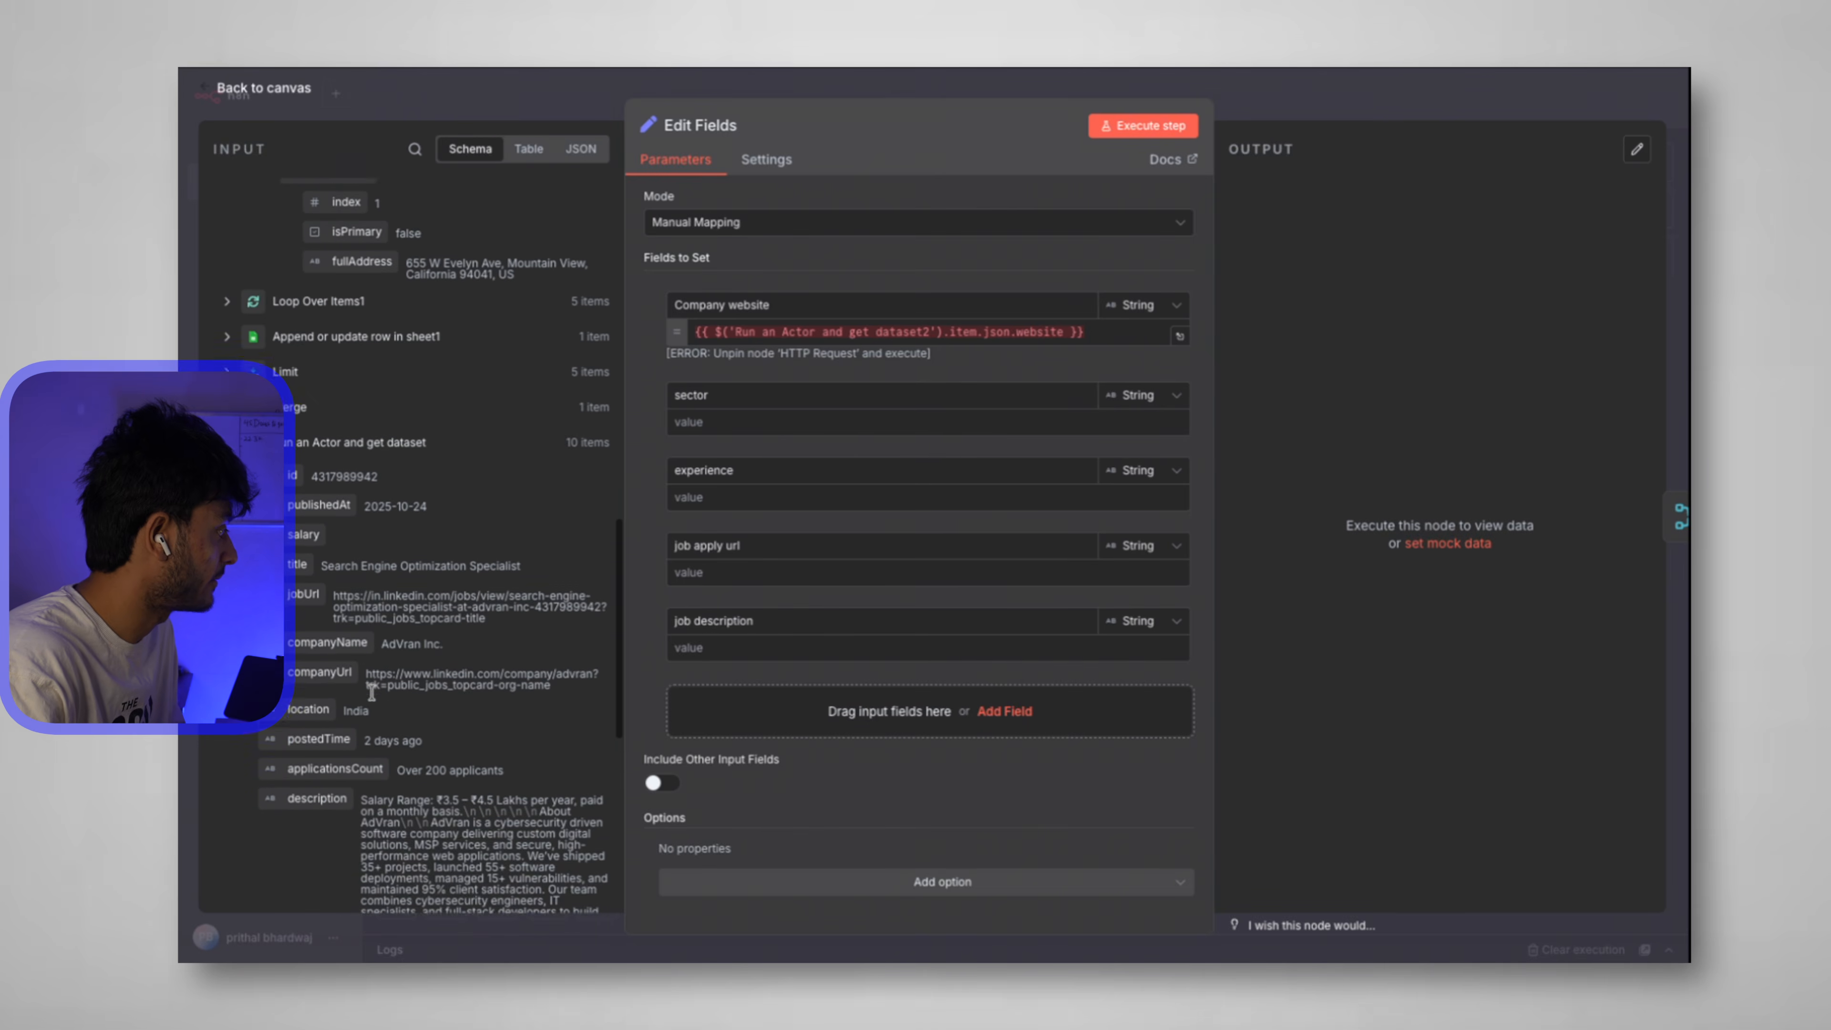
{"action": "scroll", "coordinate": [373, 698], "scroll_direction": "down", "scroll_amount": 2}
{"action": "left_click_drag", "start_coordinate": [303, 476], "coordinate": [757, 423]}
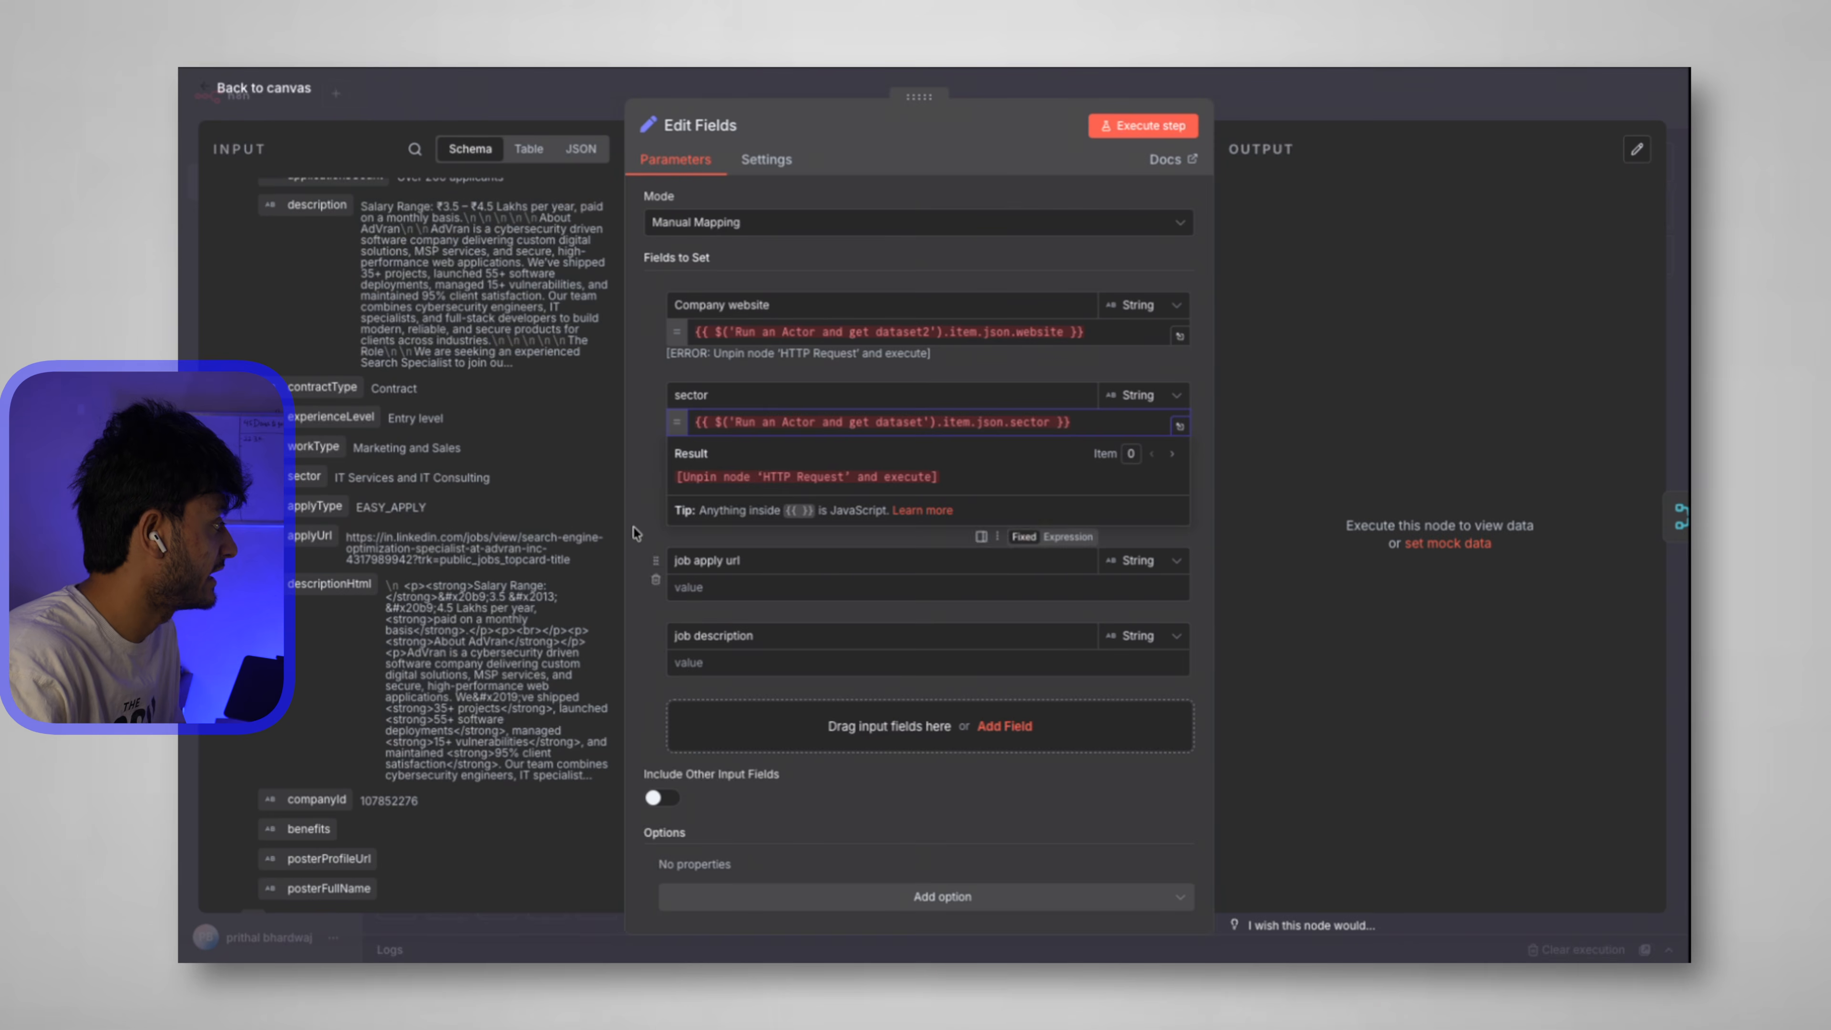
Map experience to experienceLevel and job description to descriptionHtml, both from Run an Actor and get dataset.
{"action": "left_click", "coordinate": [718, 512]}
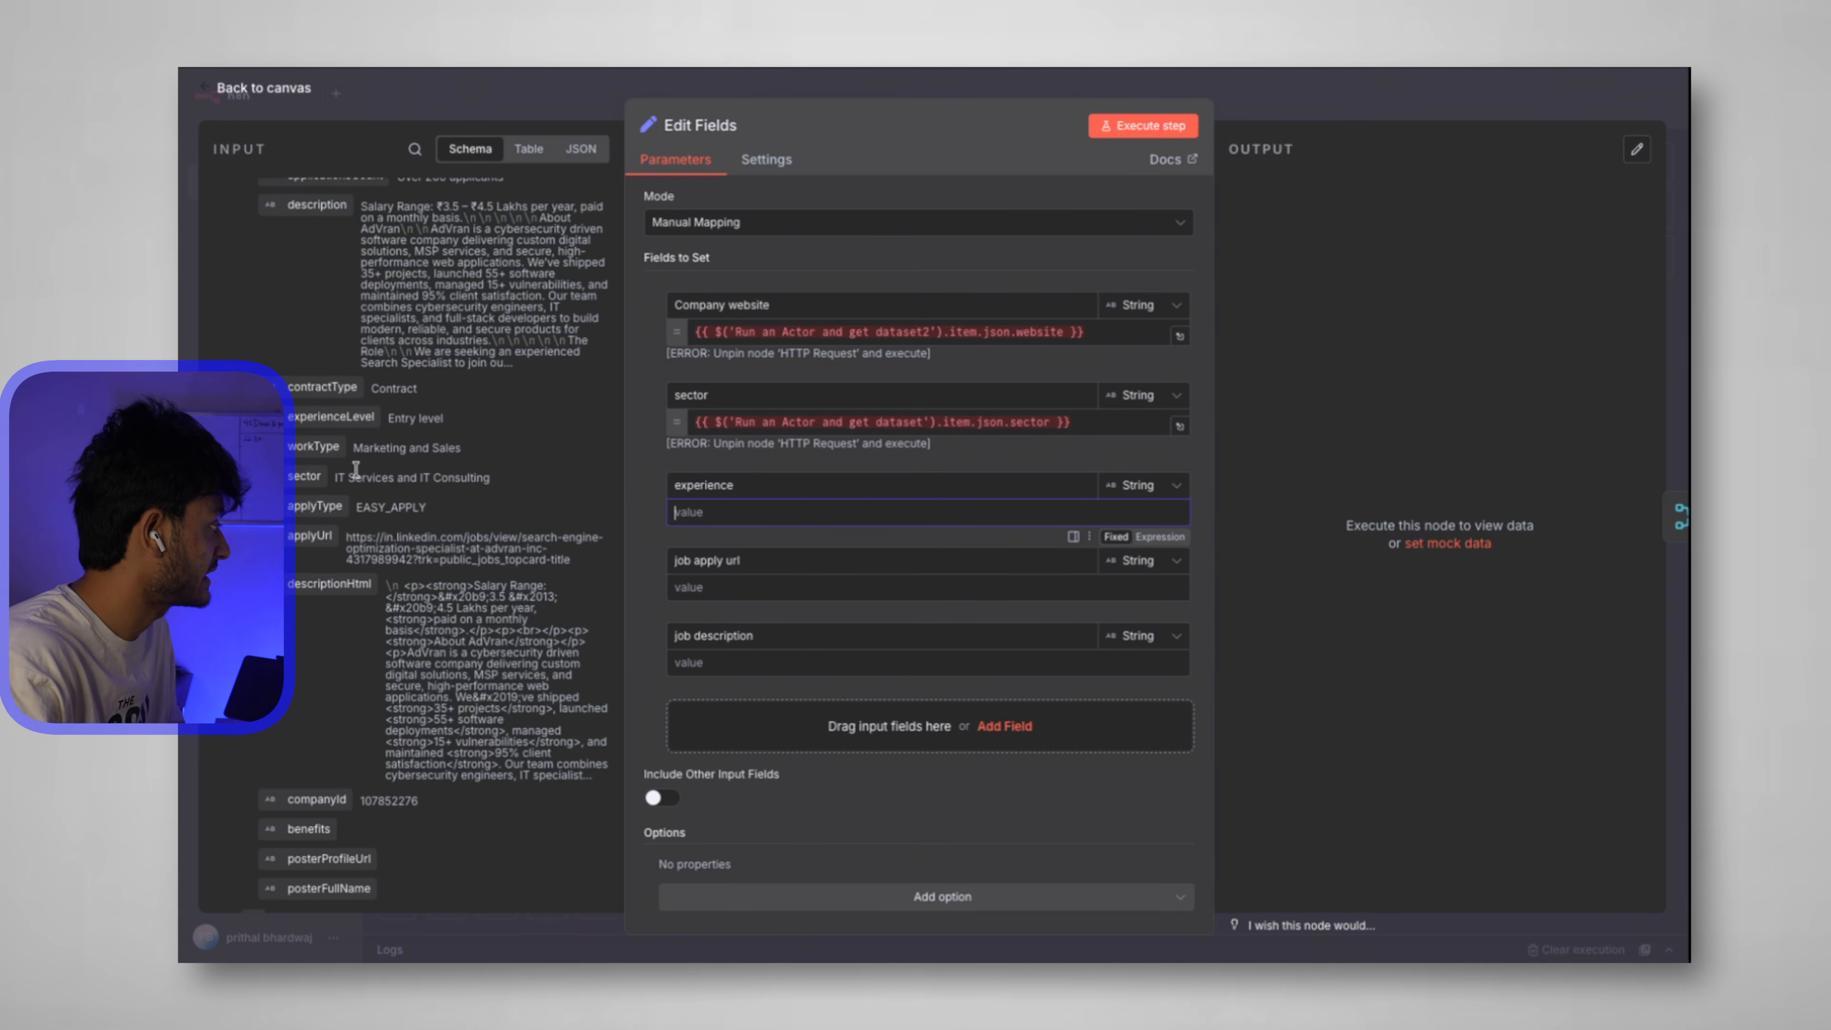
{"action": "left_click_drag", "start_coordinate": [331, 416], "coordinate": [732, 514]}
{"action": "left_click", "coordinate": [741, 601]}
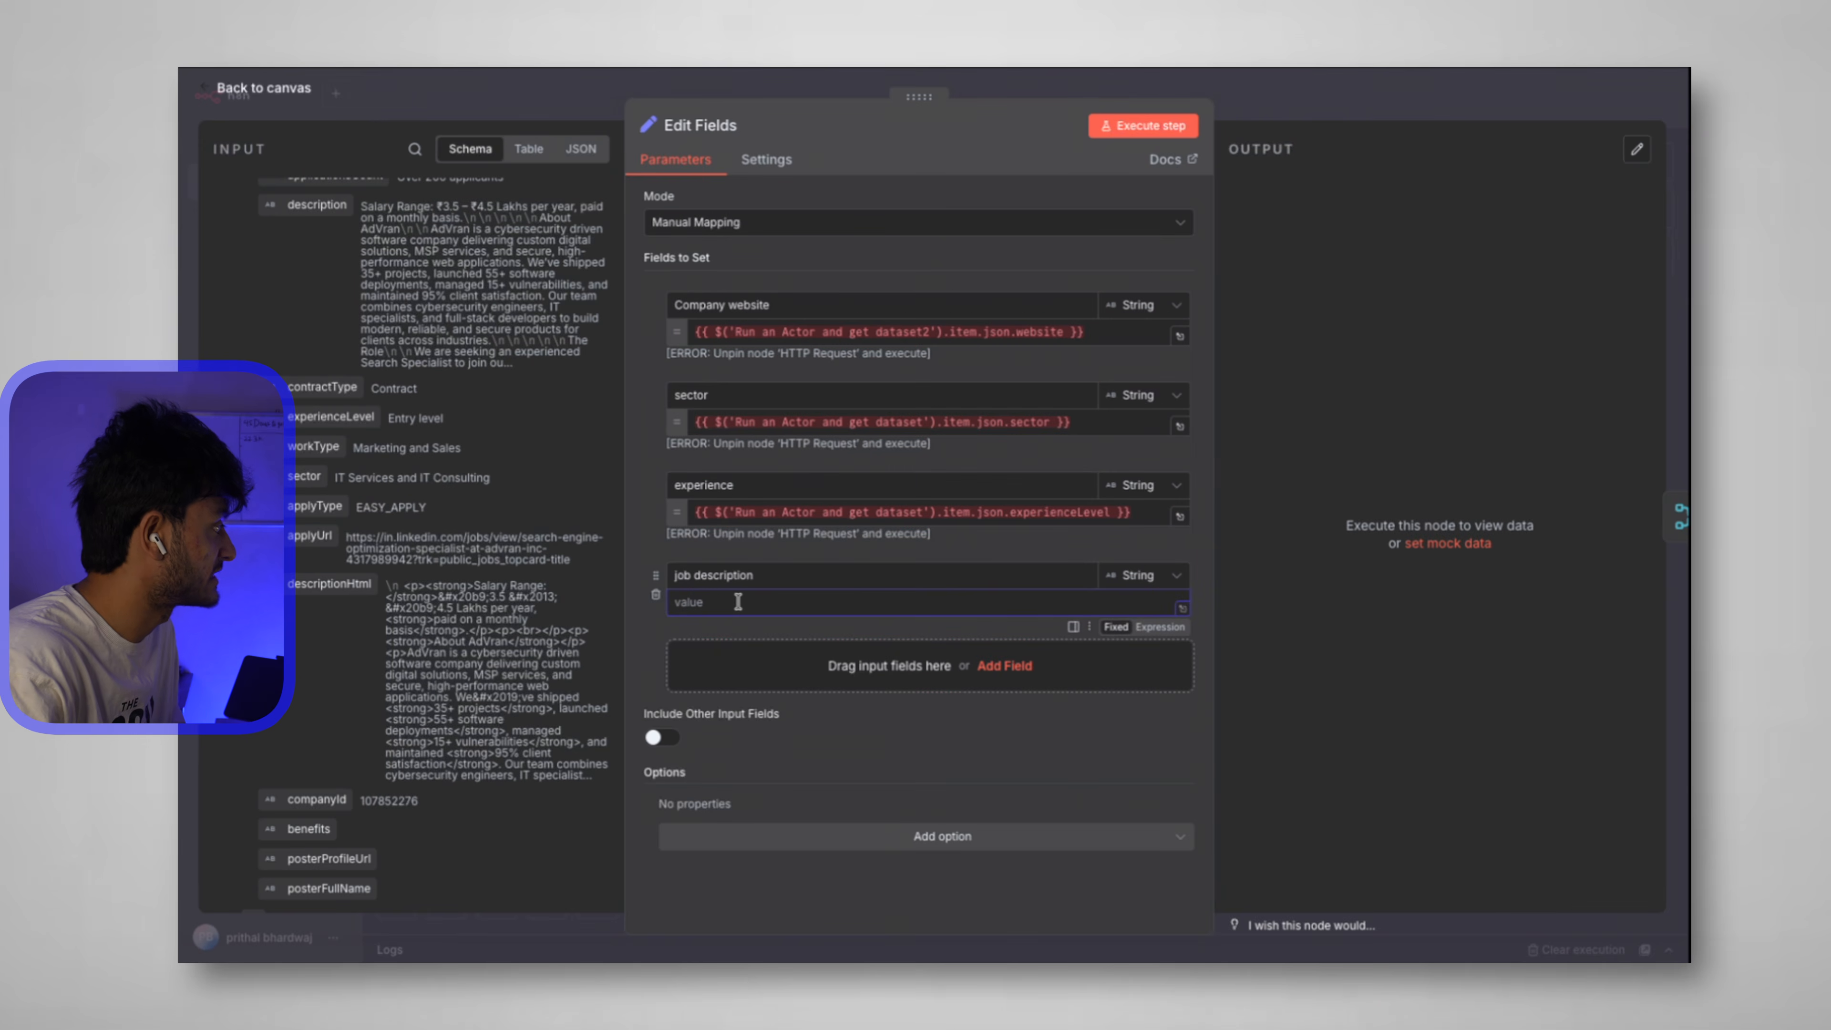
{"action": "left_click_drag", "start_coordinate": [329, 584], "coordinate": [770, 599]}
Add a field named apply url to Edit Fields and map it to applyUrl from Run an Actor and get dataset.
{"action": "left_click", "coordinate": [913, 775]}
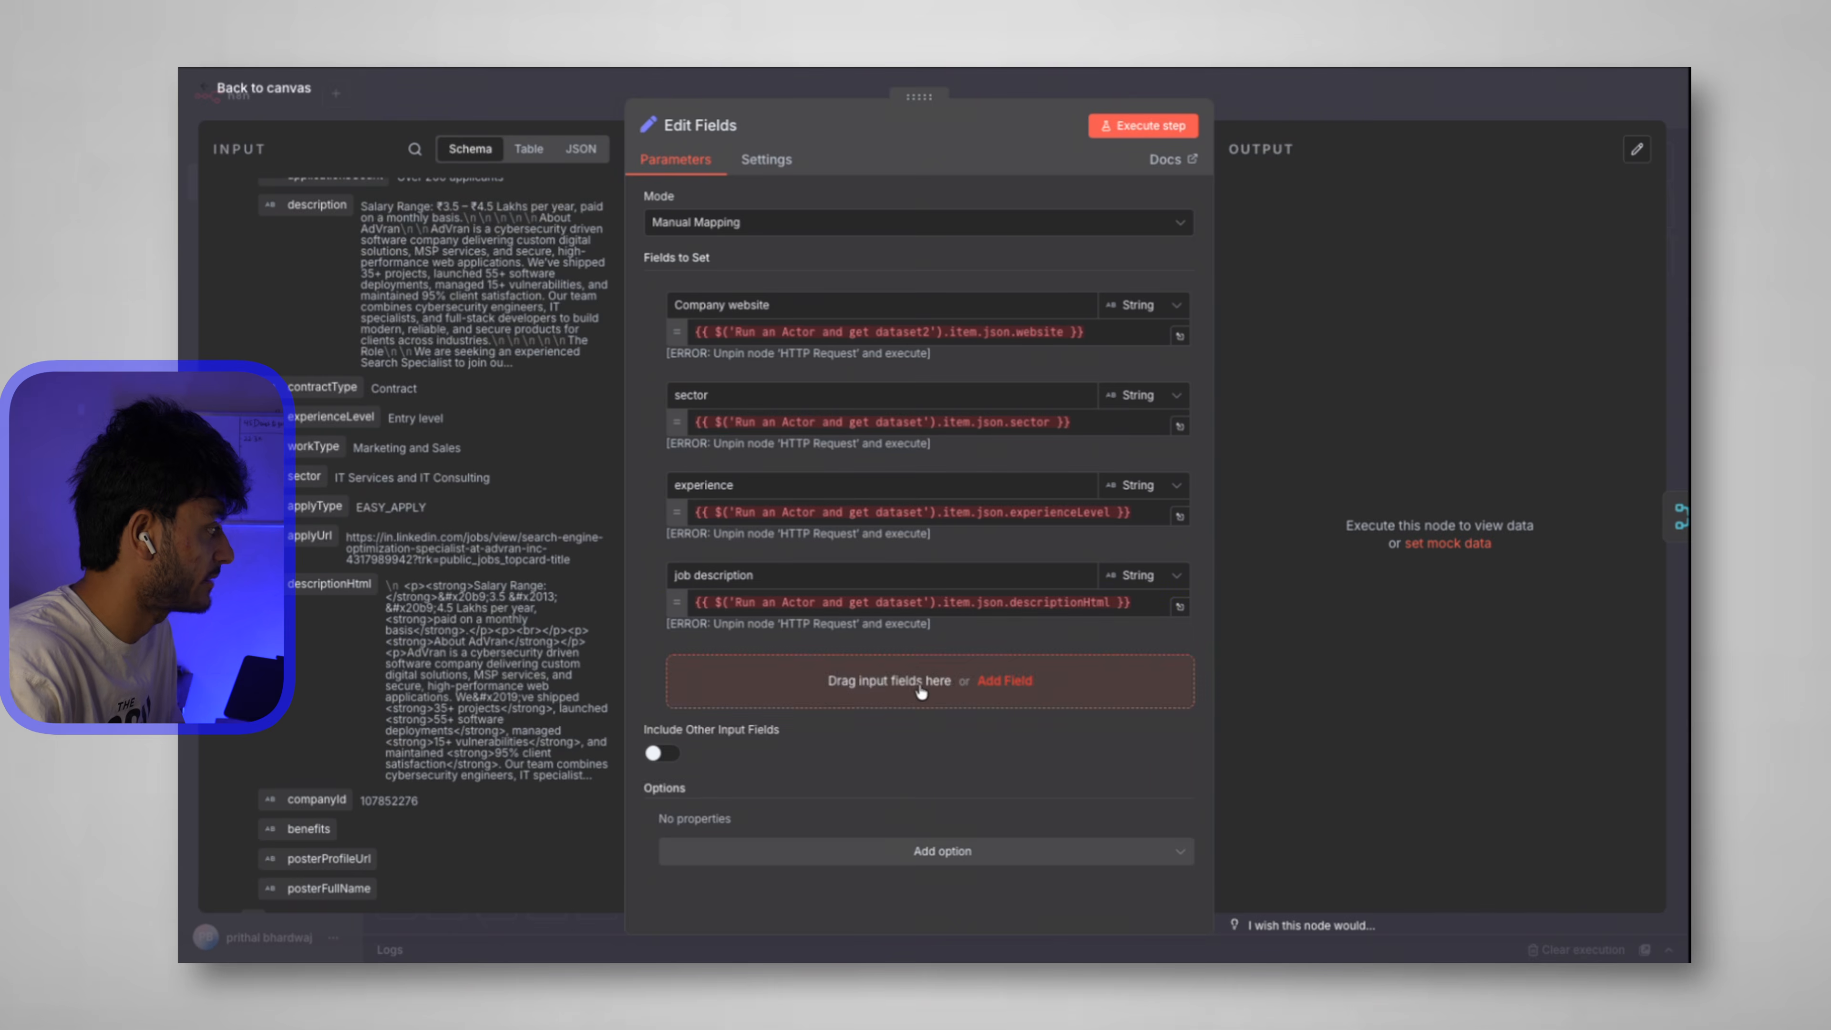
{"action": "left_click", "coordinate": [923, 692]}
{"action": "type", "text": "apply url"}
{"action": "key", "text": "Tab"}
{"action": "left_click_drag", "start_coordinate": [310, 535], "coordinate": [767, 701]}
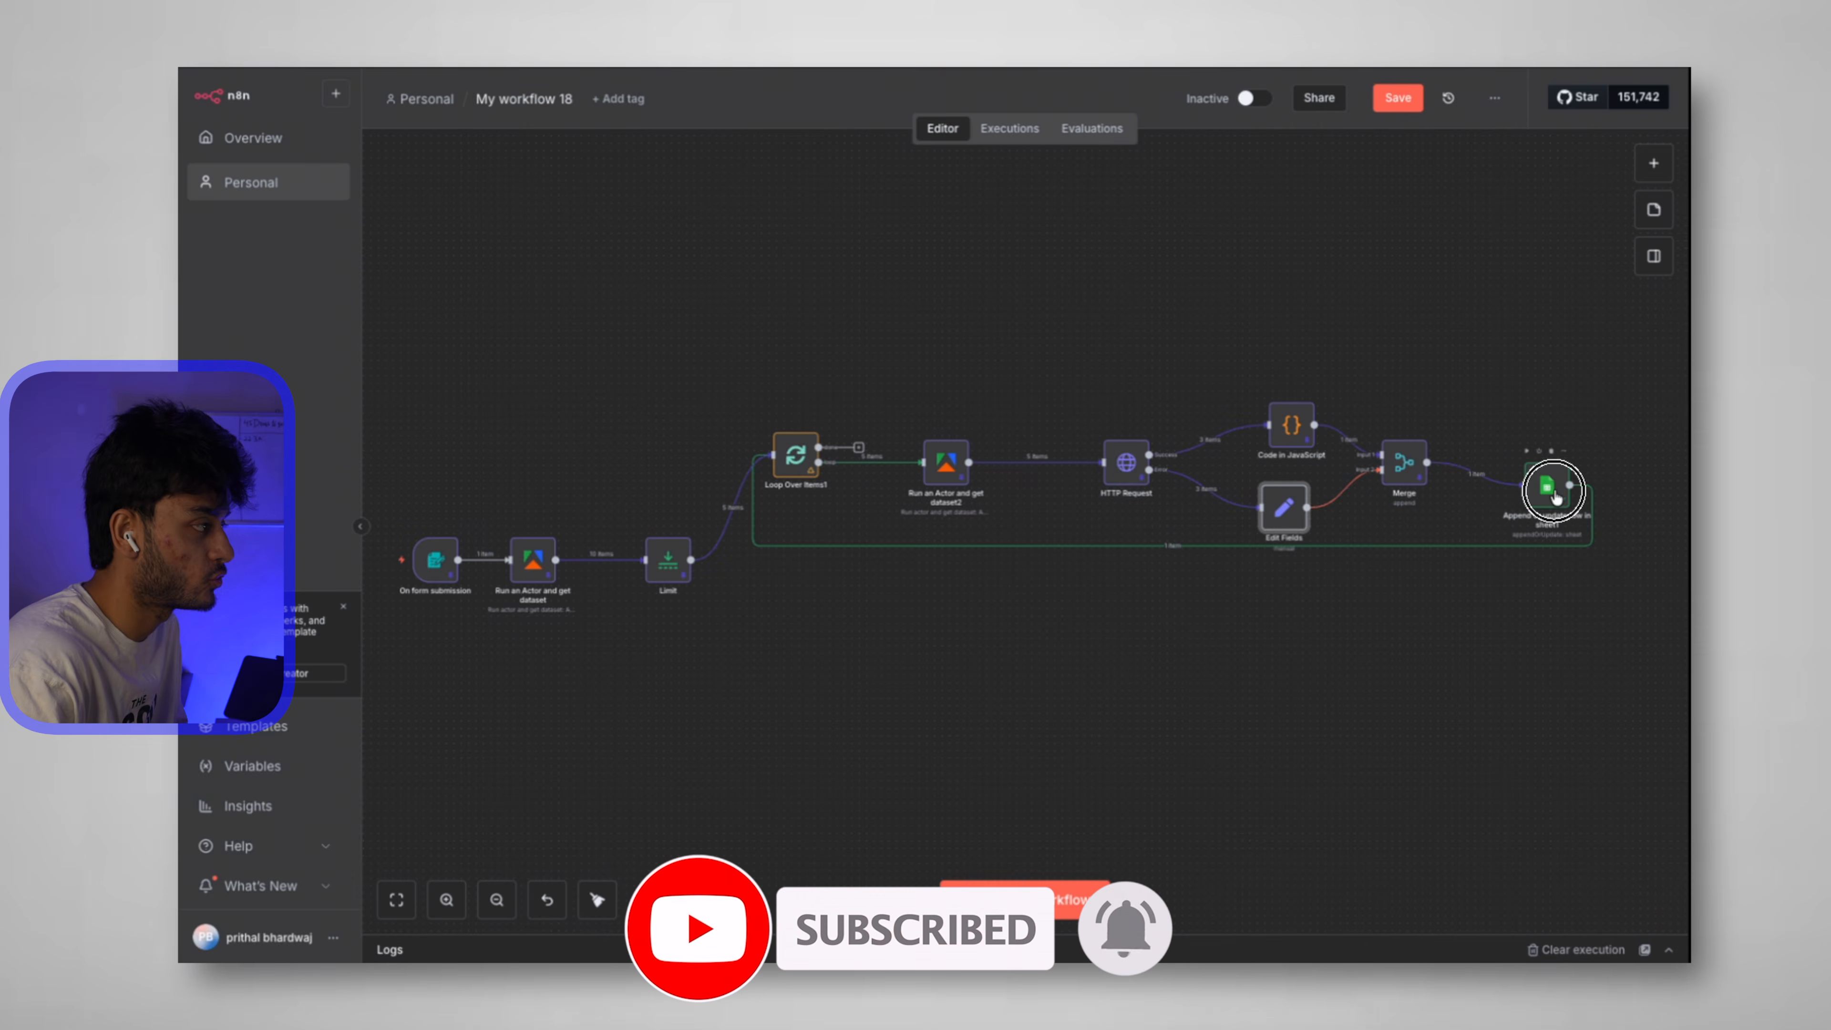
Check the Code in JavaScript and Edit Fields inputs available to Append or update row in sheet1, and return to the canvas.
{"action": "double_click", "coordinate": [1551, 491]}
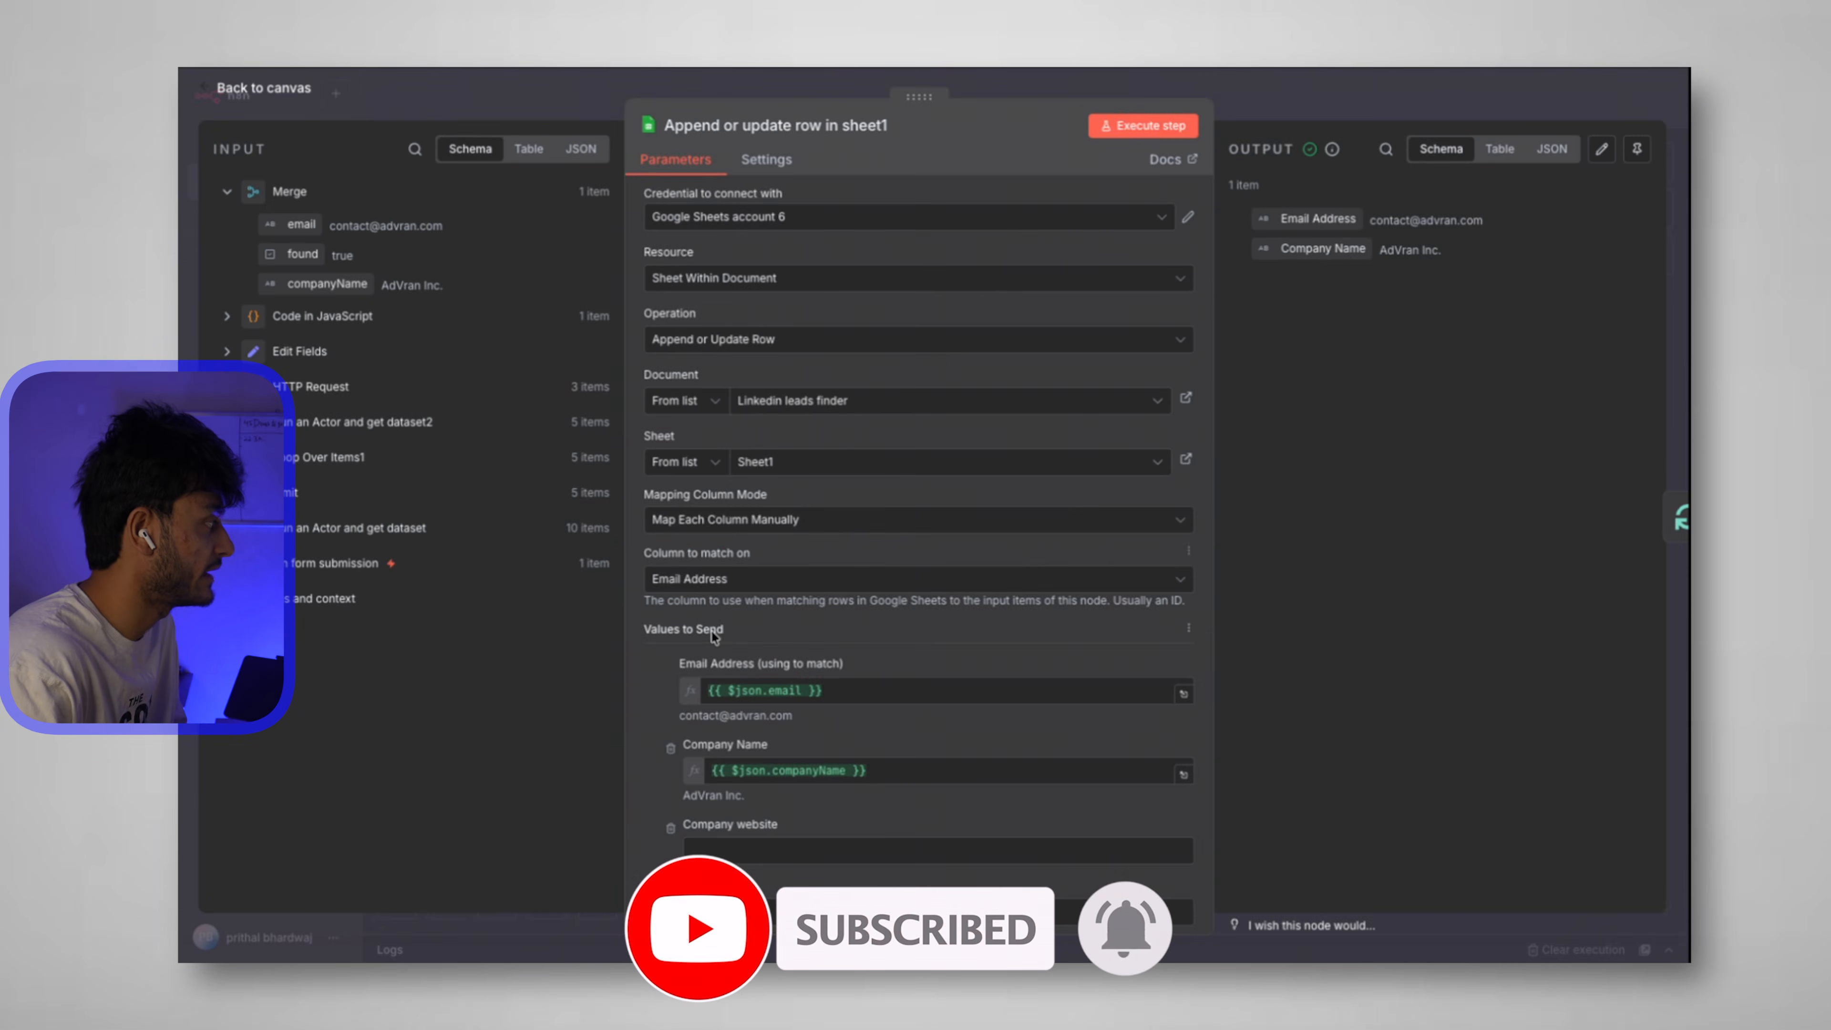
{"action": "scroll", "coordinate": [713, 631], "scroll_direction": "down", "scroll_amount": 5}
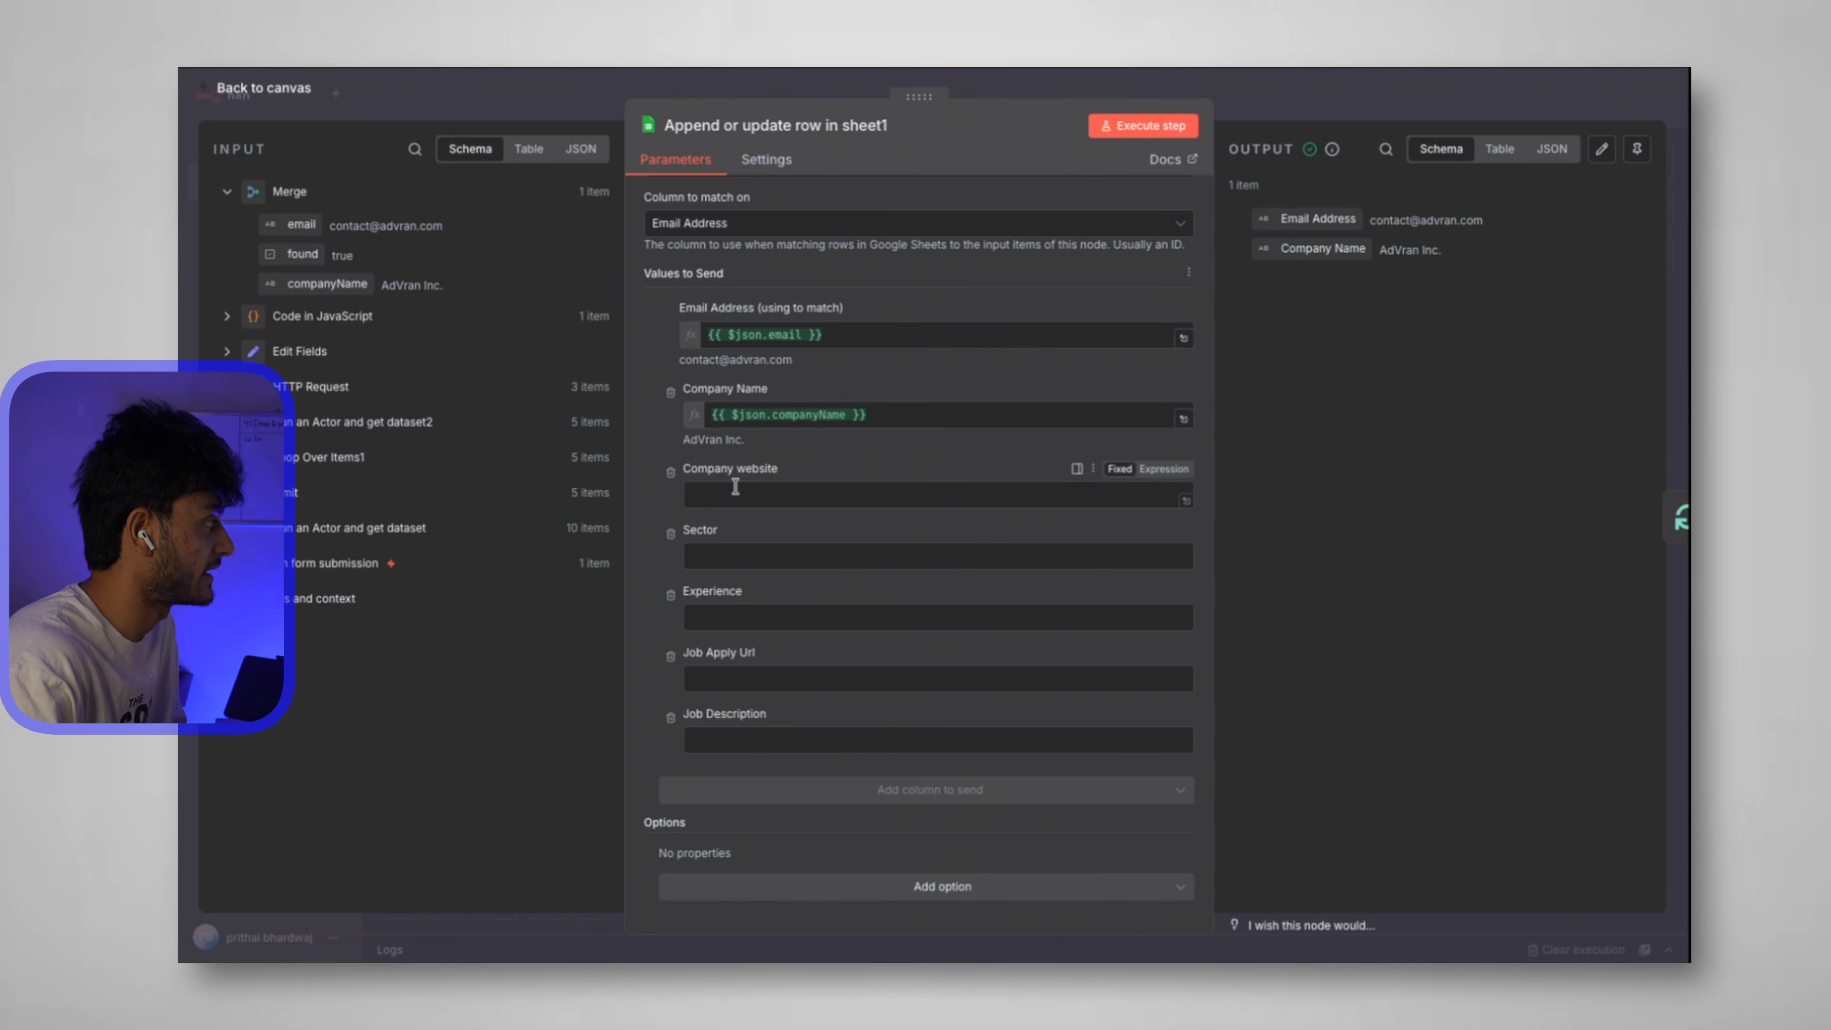
{"action": "left_click", "coordinate": [228, 317]}
{"action": "left_click", "coordinate": [228, 319]}
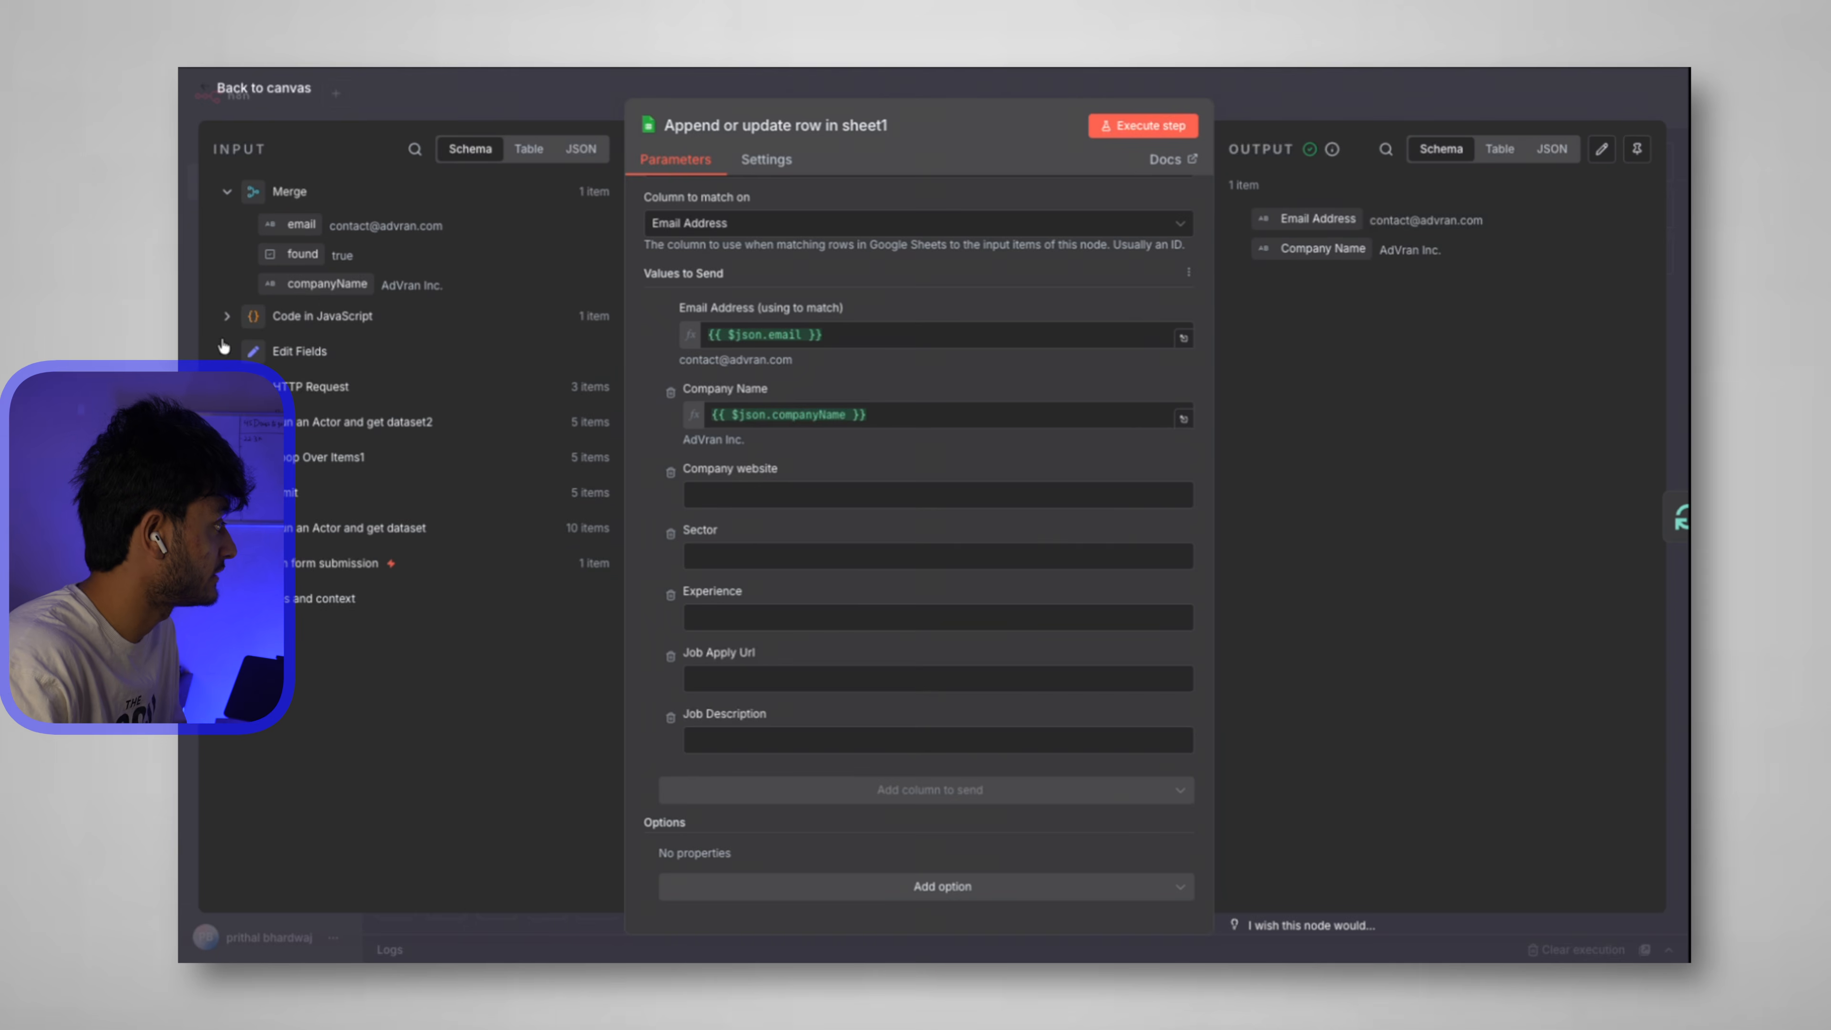
{"action": "left_click", "coordinate": [225, 351]}
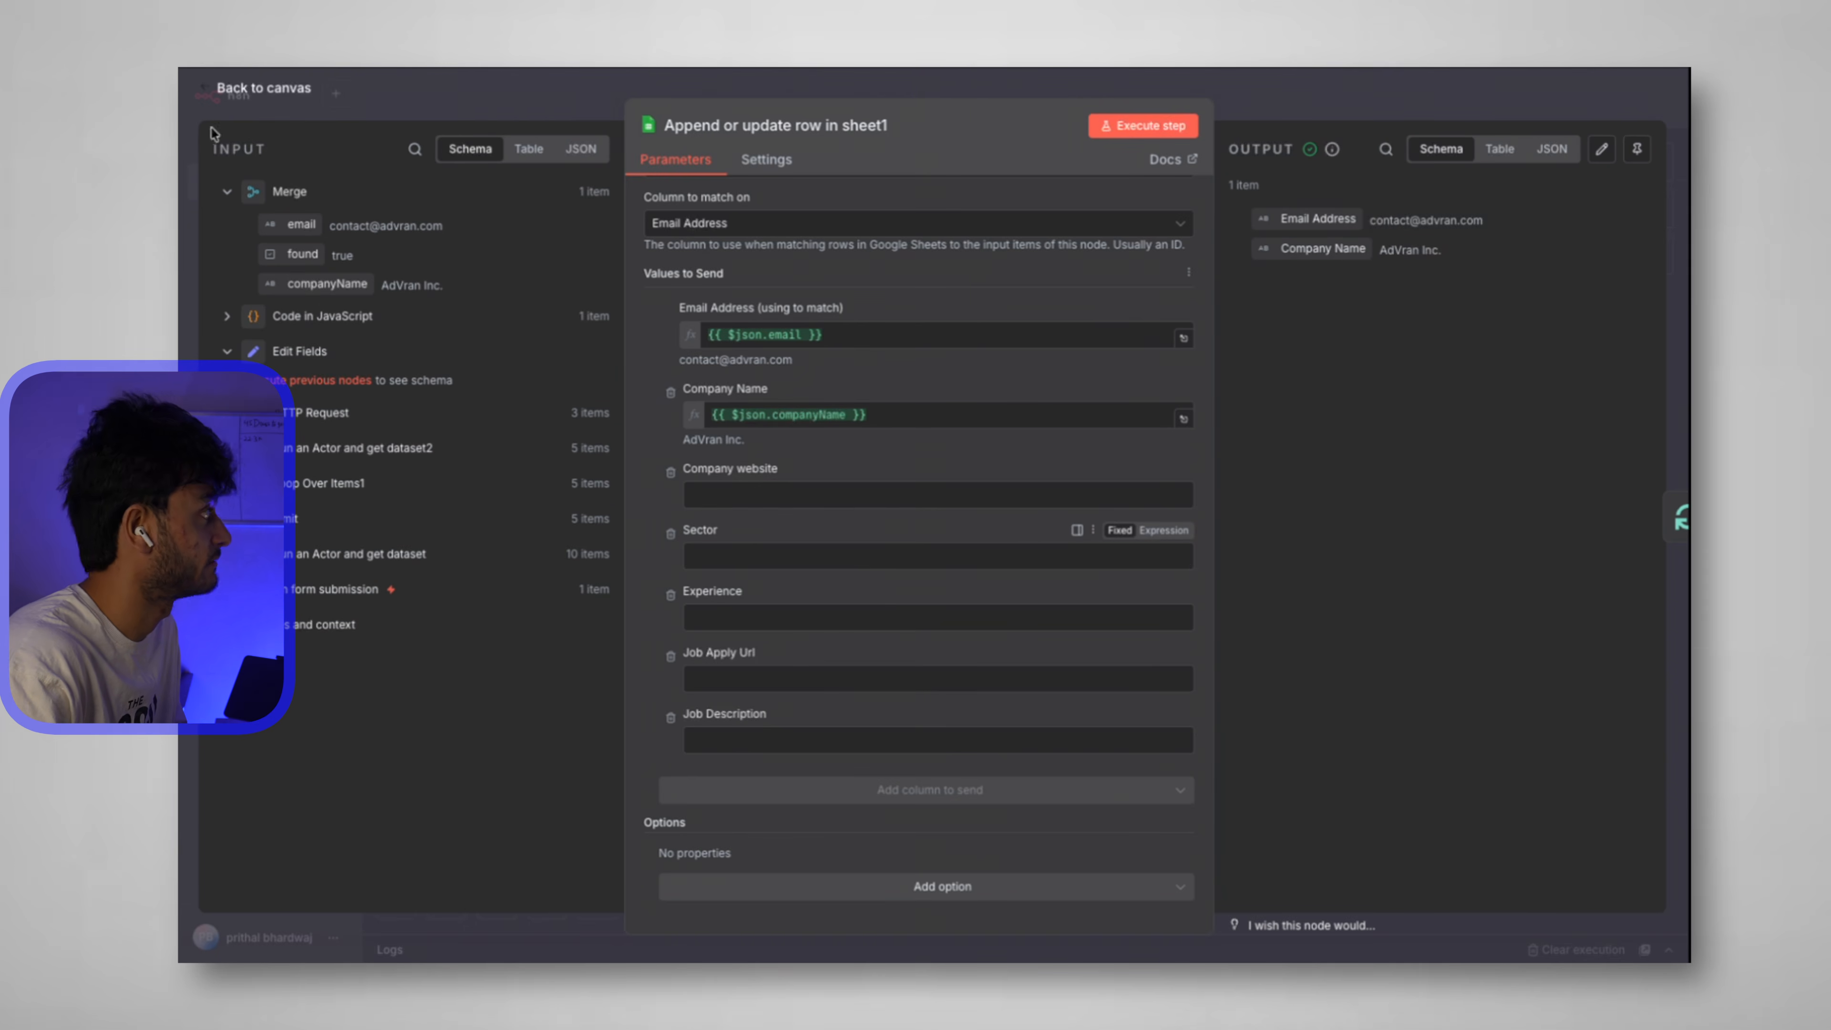
{"action": "key", "text": "Escape"}
Unpin the data on all workflow nodes, and clear the existing lead data in row 2 of the Linkedin leads finder sheet.
{"action": "left_click", "coordinate": [1593, 333]}
{"action": "left_click_drag", "start_coordinate": [1593, 334], "coordinate": [395, 665]}
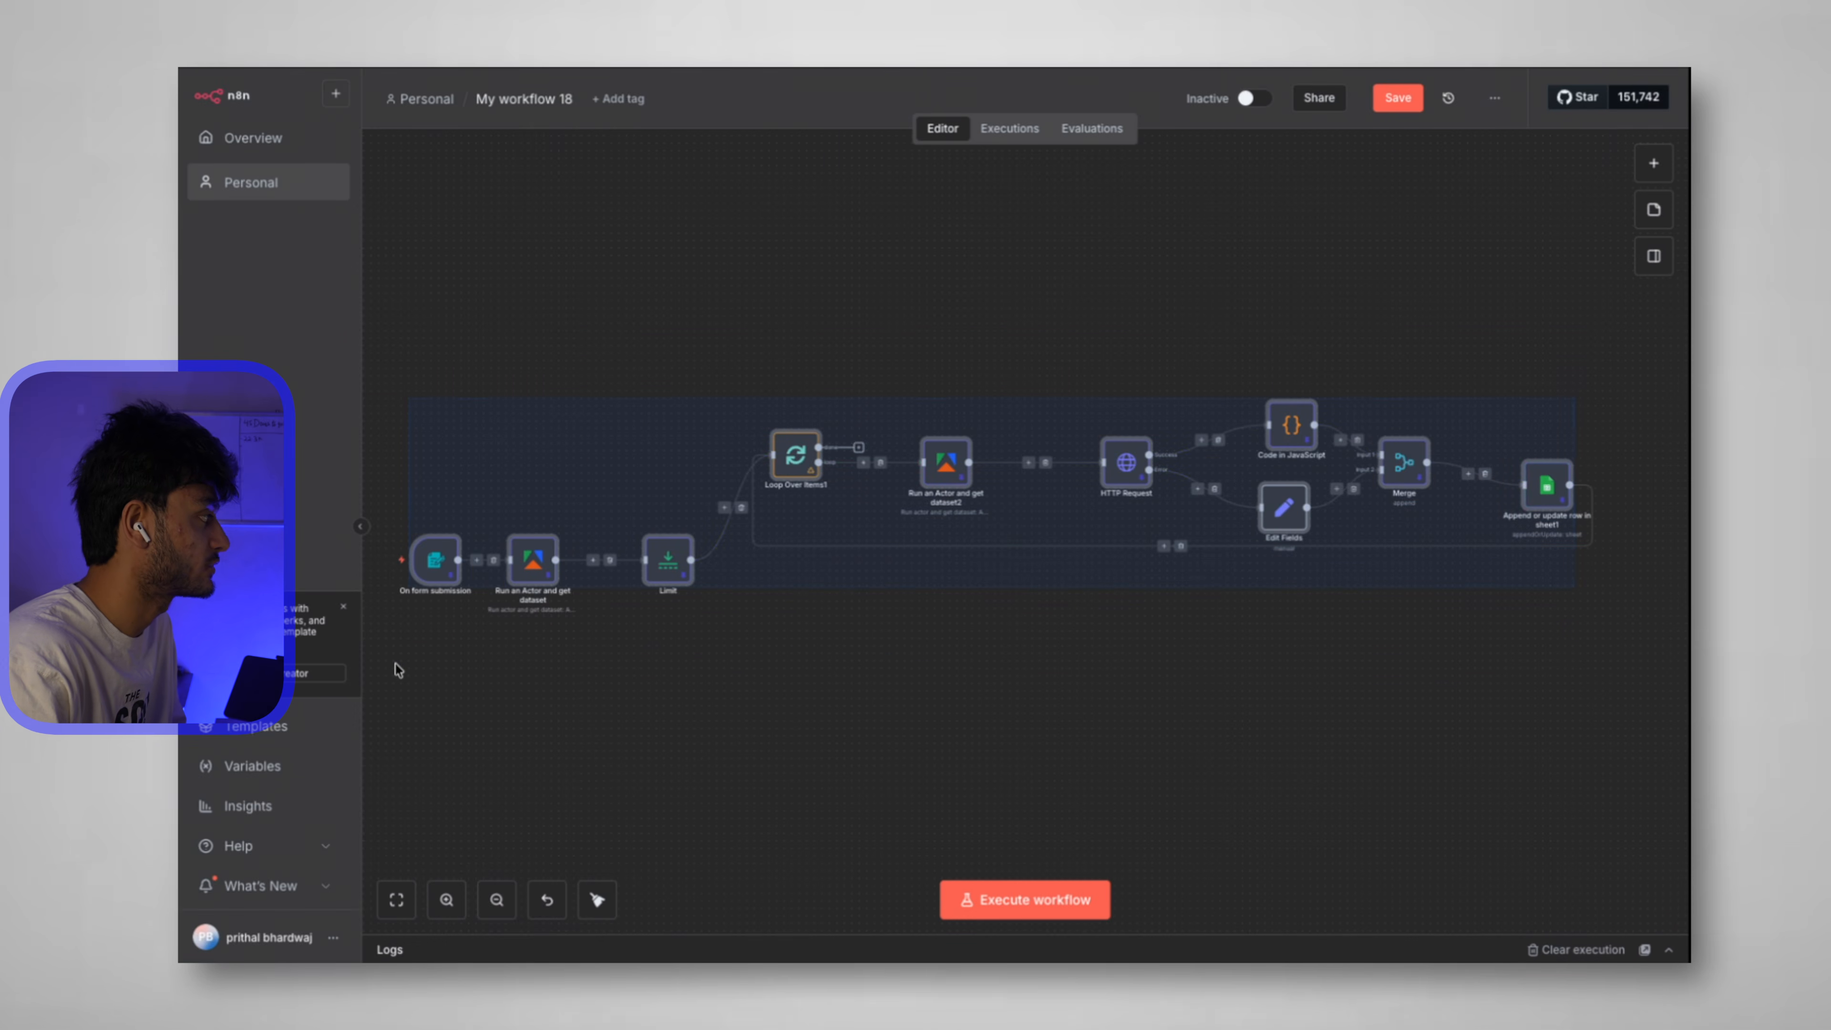
{"action": "left_click", "coordinate": [510, 732]}
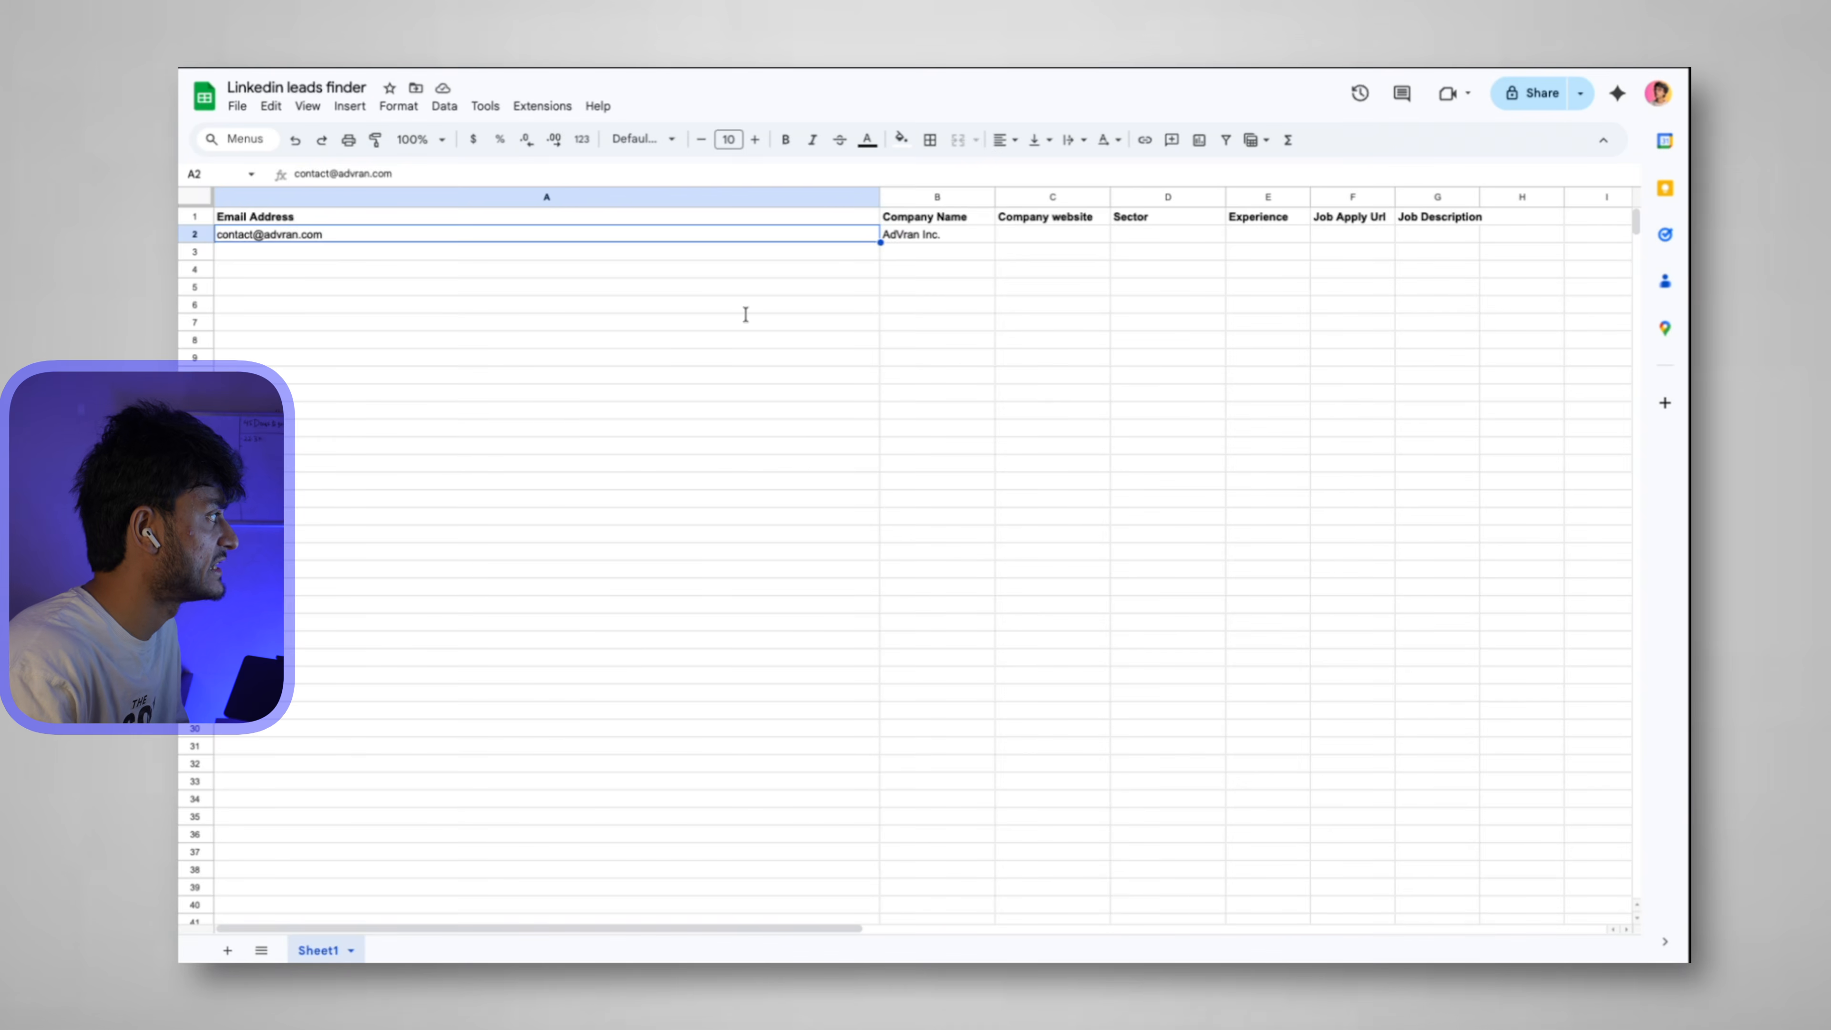
{"action": "left_click_drag", "start_coordinate": [1090, 267], "coordinate": [296, 231]}
{"action": "key", "text": "Delete"}
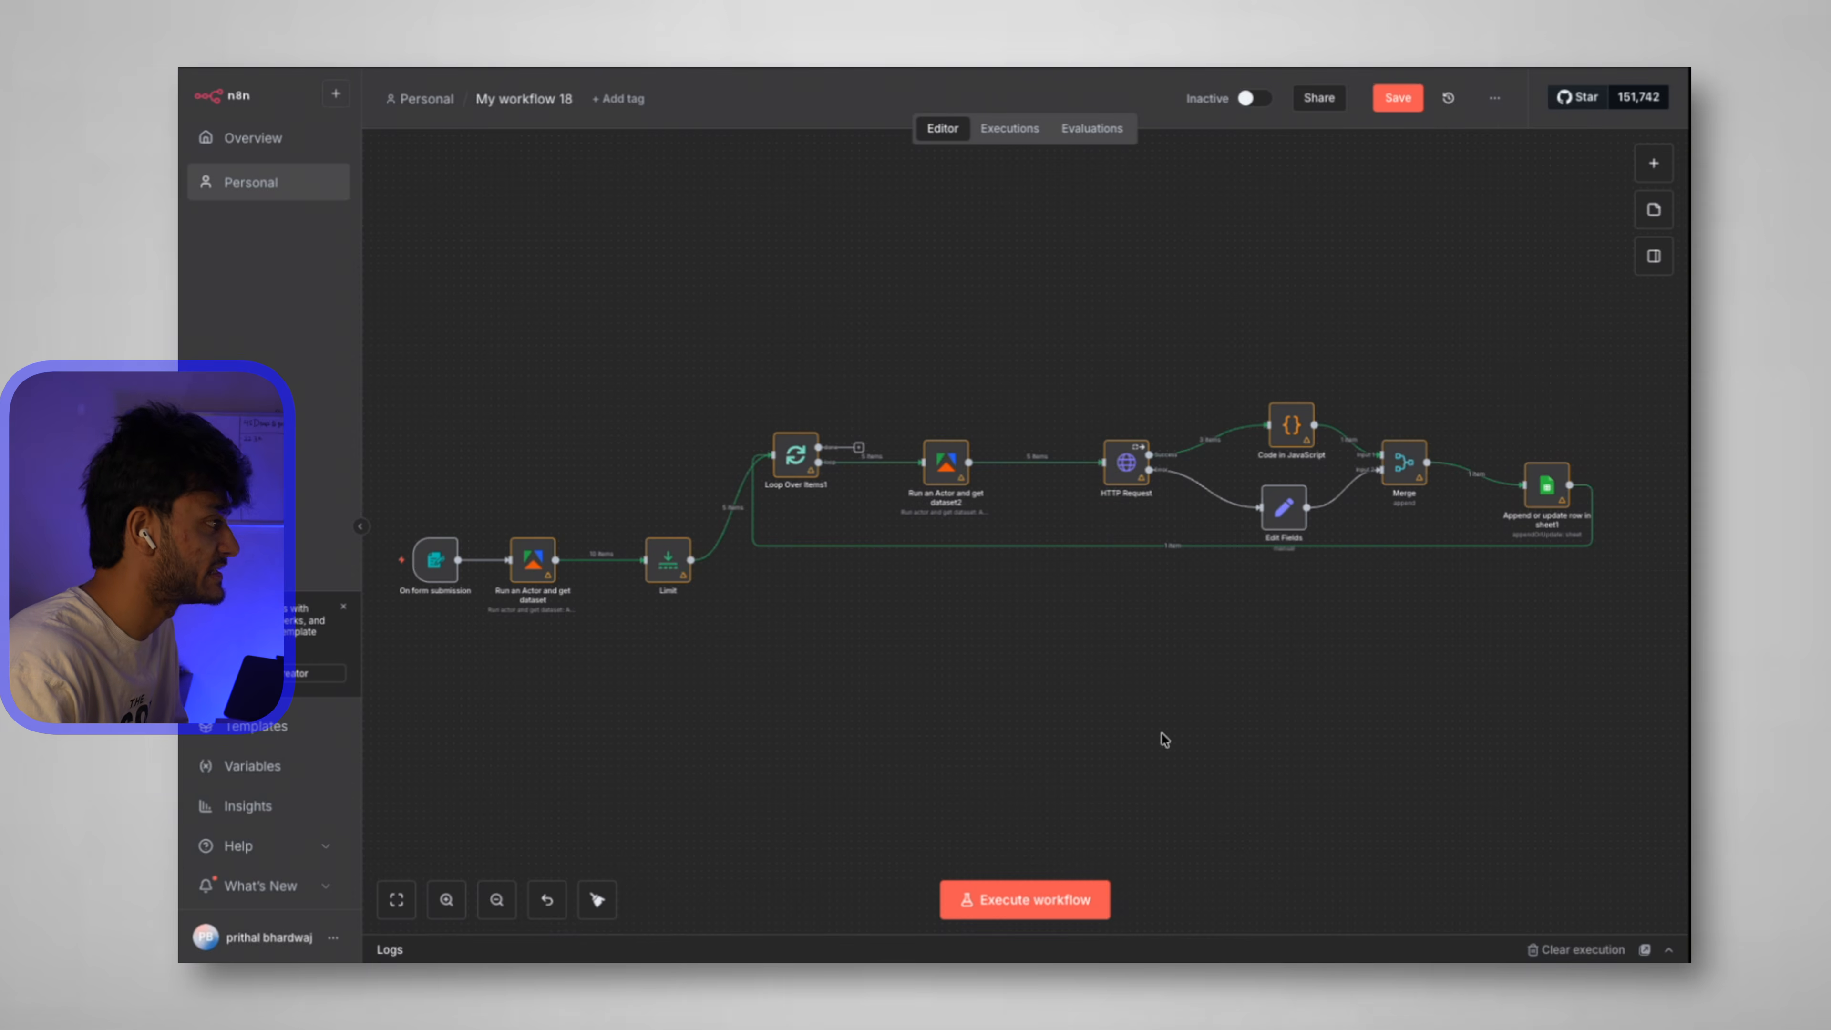
Execute the workflow, submit its test form with Role graphic designer and location india, and close the form.
{"action": "left_click", "coordinate": [1036, 901]}
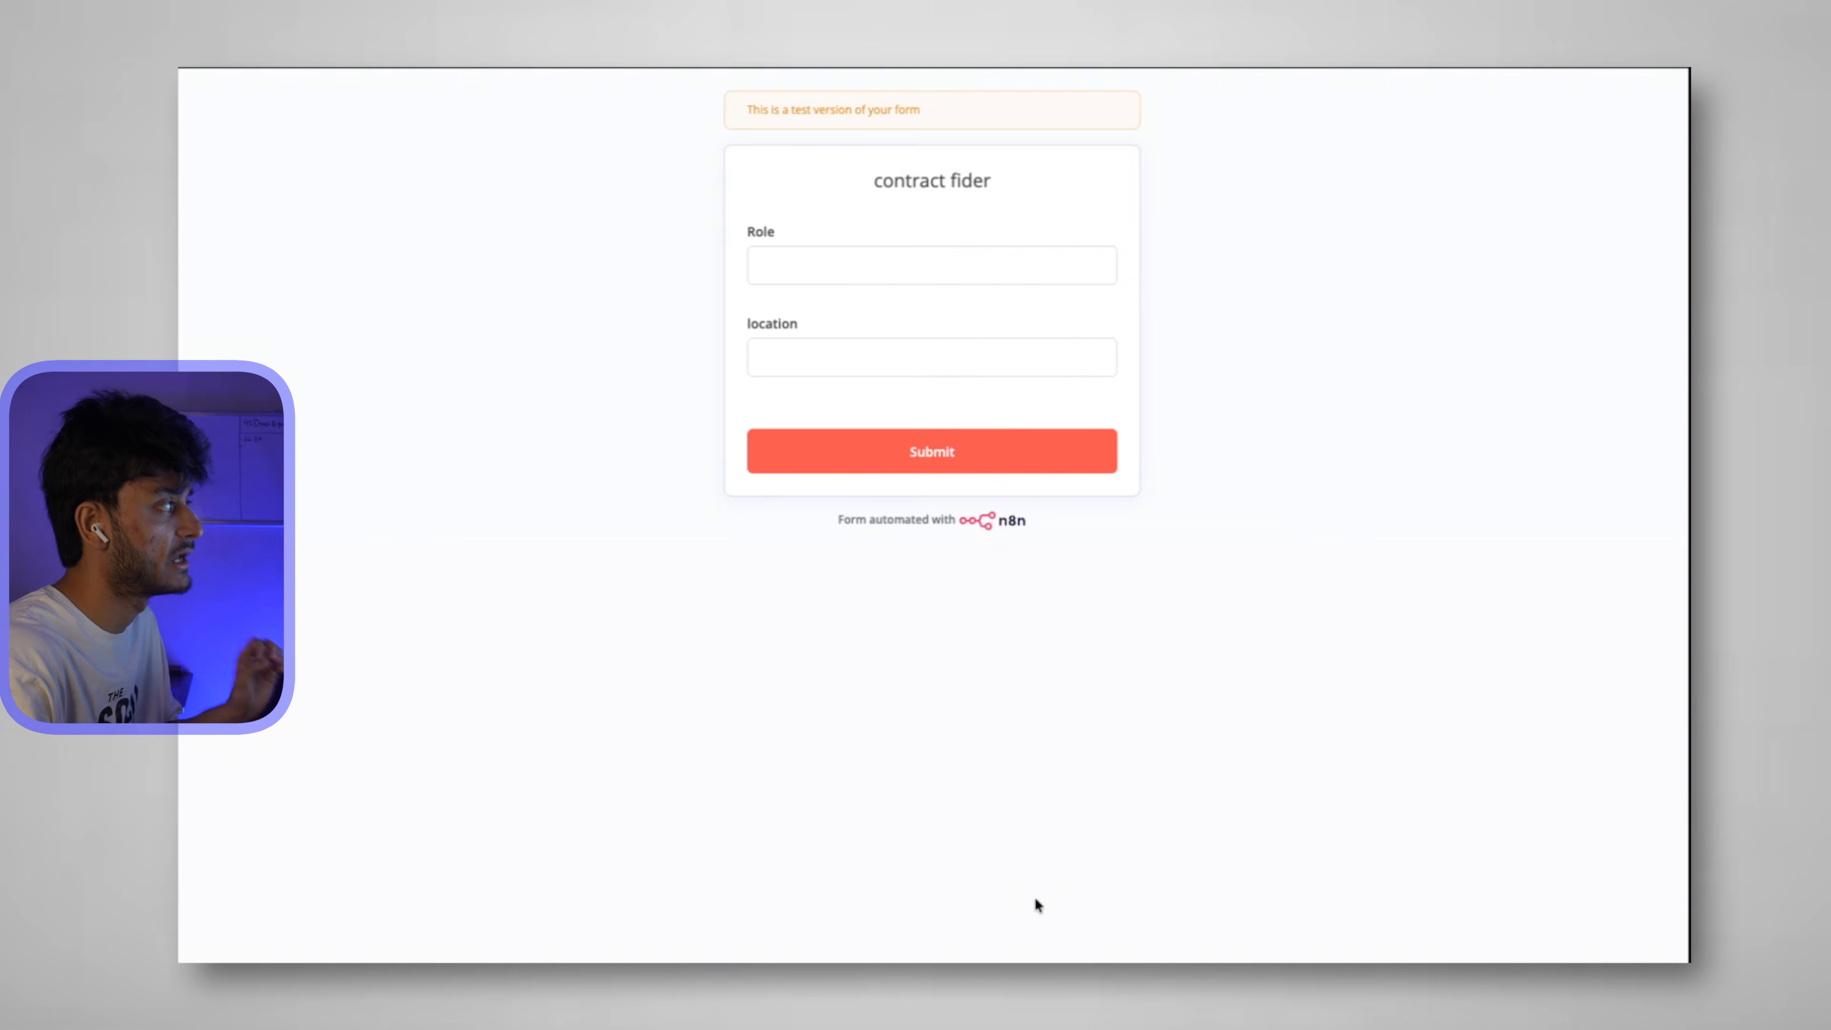
{"action": "left_click", "coordinate": [866, 255]}
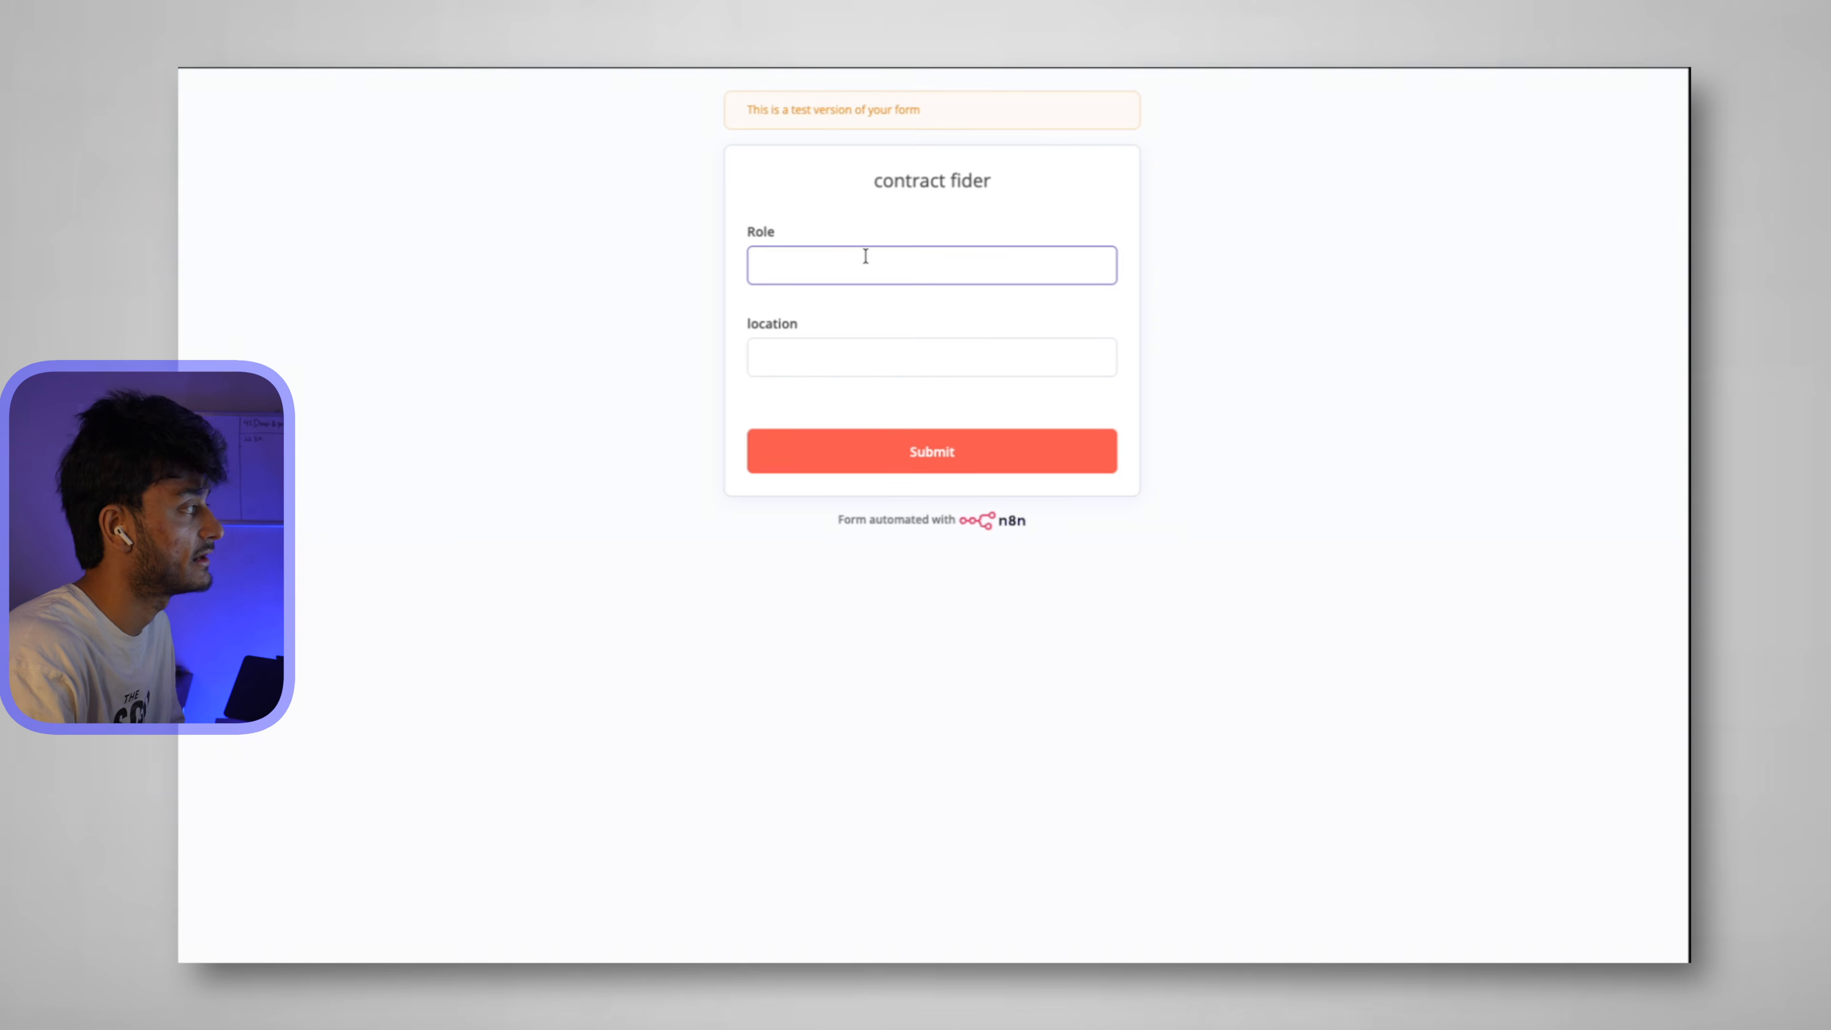
{"action": "type", "text": "graphic designer"}
{"action": "left_click", "coordinate": [788, 356]}
{"action": "left_click", "coordinate": [969, 453]}
{"action": "key", "text": "super+w"}
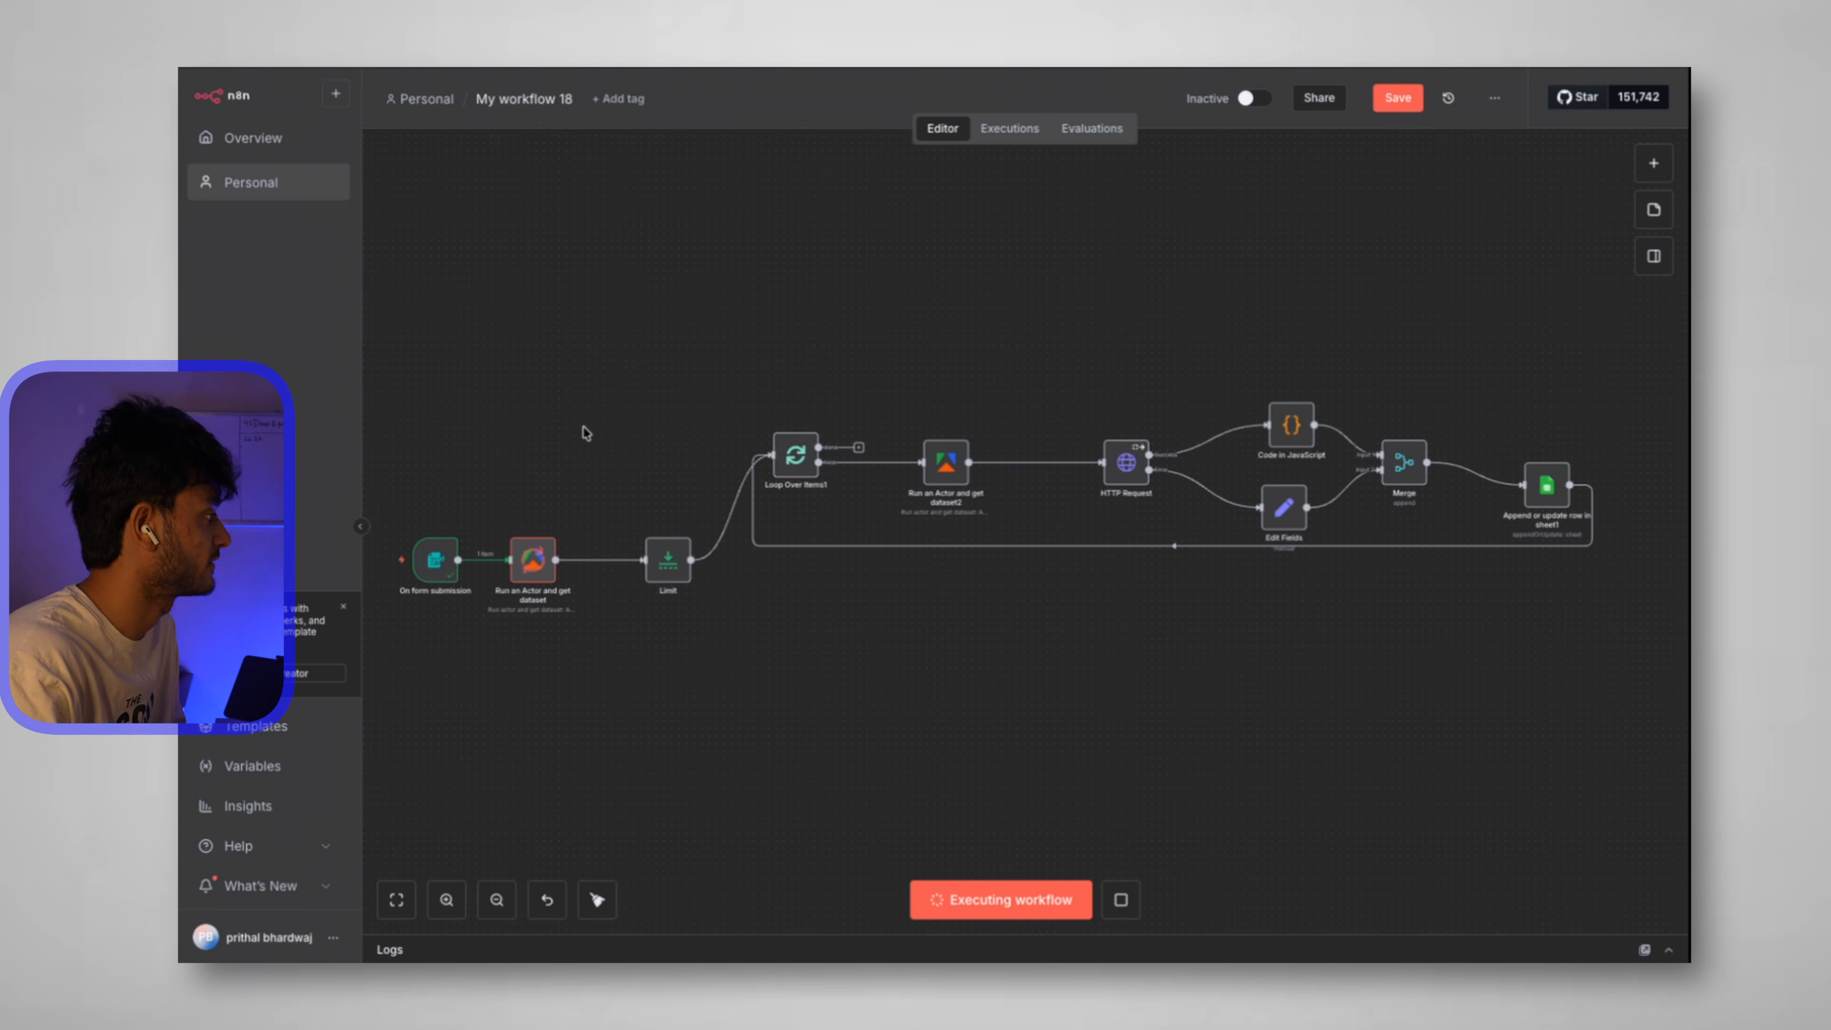
Examine the job title and other output fields of Run an Actor and get dataset, and return to the canvas.
{"action": "scroll", "coordinate": [560, 459], "scroll_direction": "left", "scroll_amount": 3}
{"action": "scroll", "coordinate": [560, 459], "scroll_direction": "down", "scroll_amount": 2}
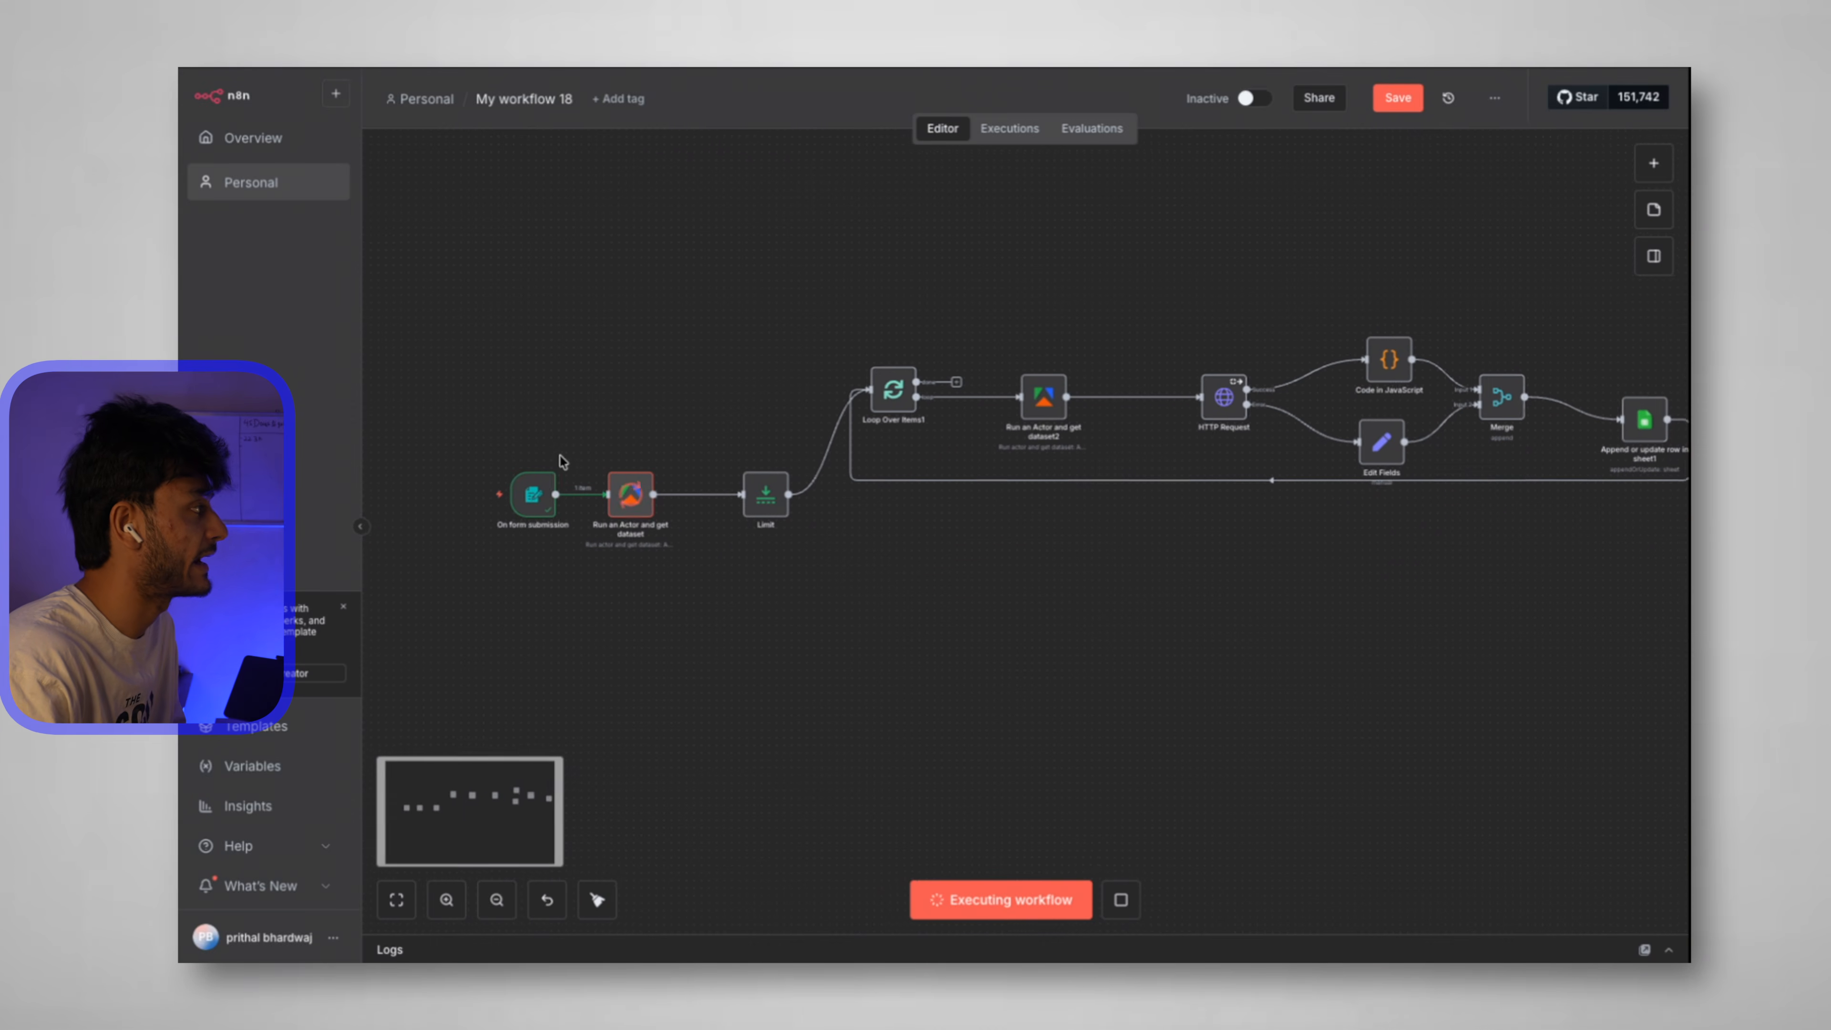
{"action": "key", "text": "ctrl+Tab"}
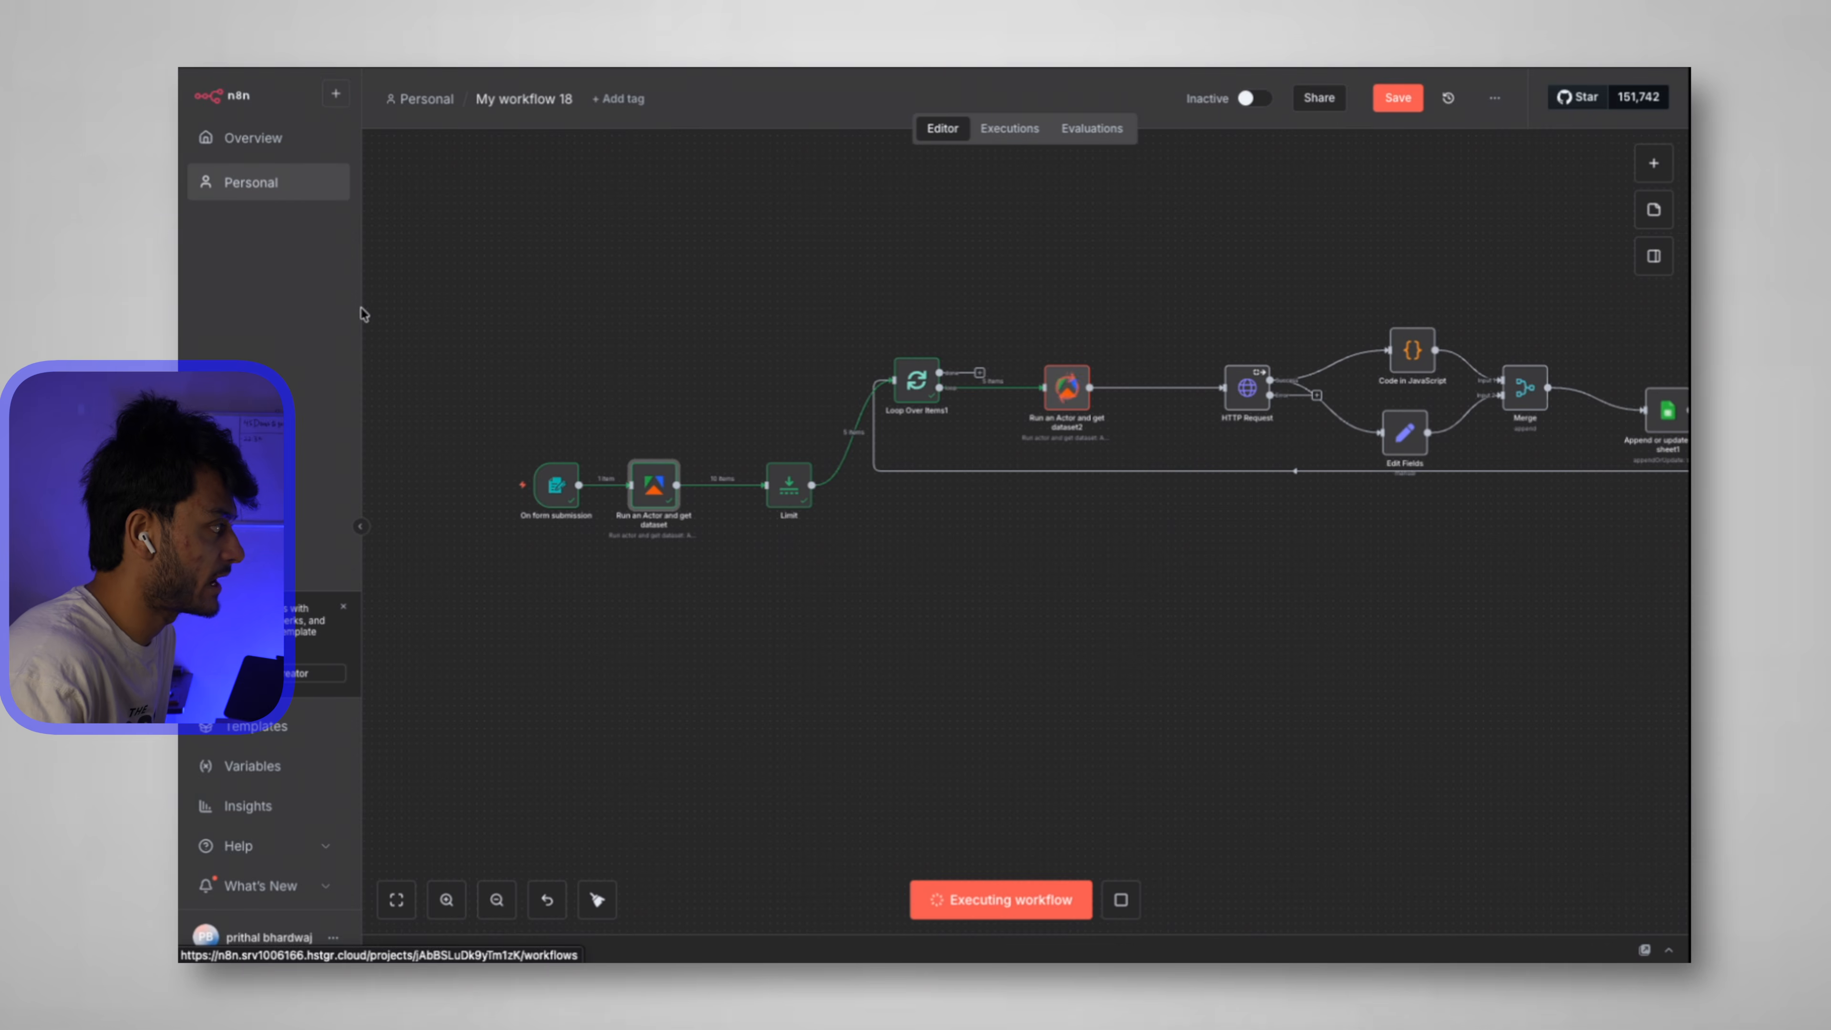
{"action": "double_click", "coordinate": [654, 485]}
{"action": "scroll", "coordinate": [1367, 656], "scroll_direction": "down", "scroll_amount": 4}
{"action": "scroll", "coordinate": [1369, 664], "scroll_direction": "up", "scroll_amount": 4}
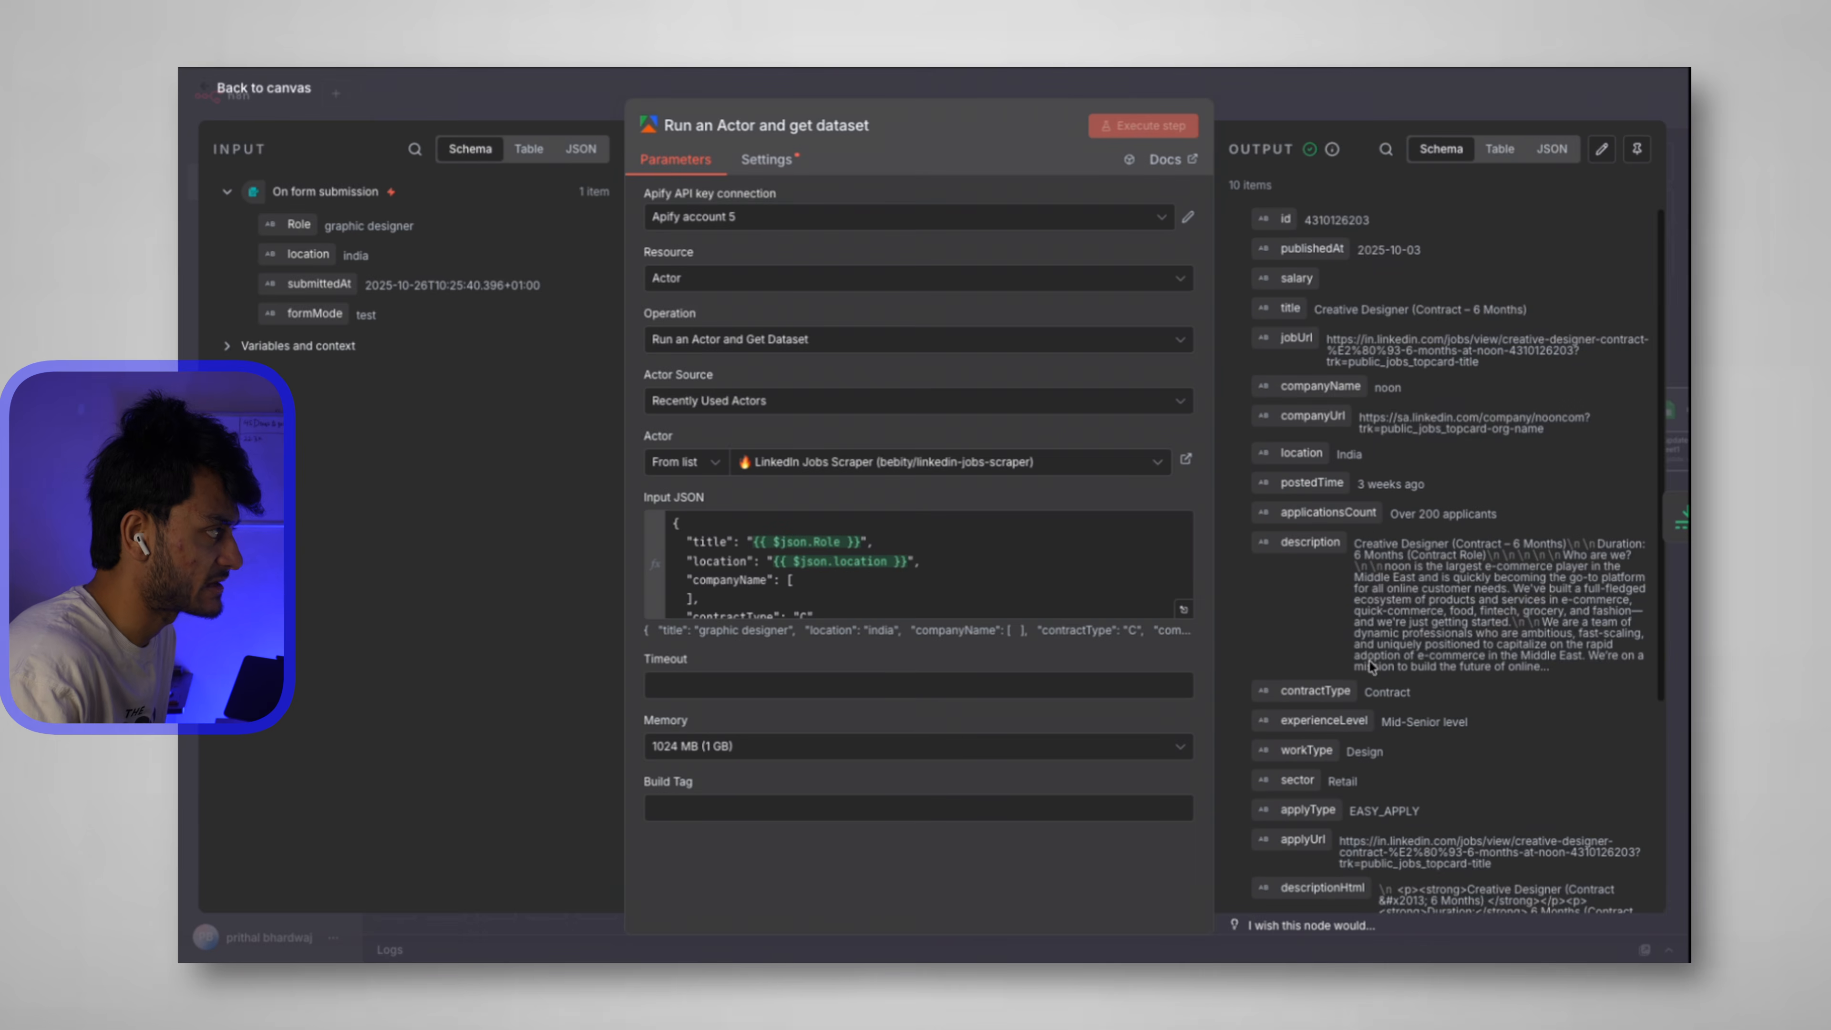
{"action": "left_click_drag", "start_coordinate": [1312, 314], "coordinate": [1537, 311]}
{"action": "left_click", "coordinate": [1538, 308]}
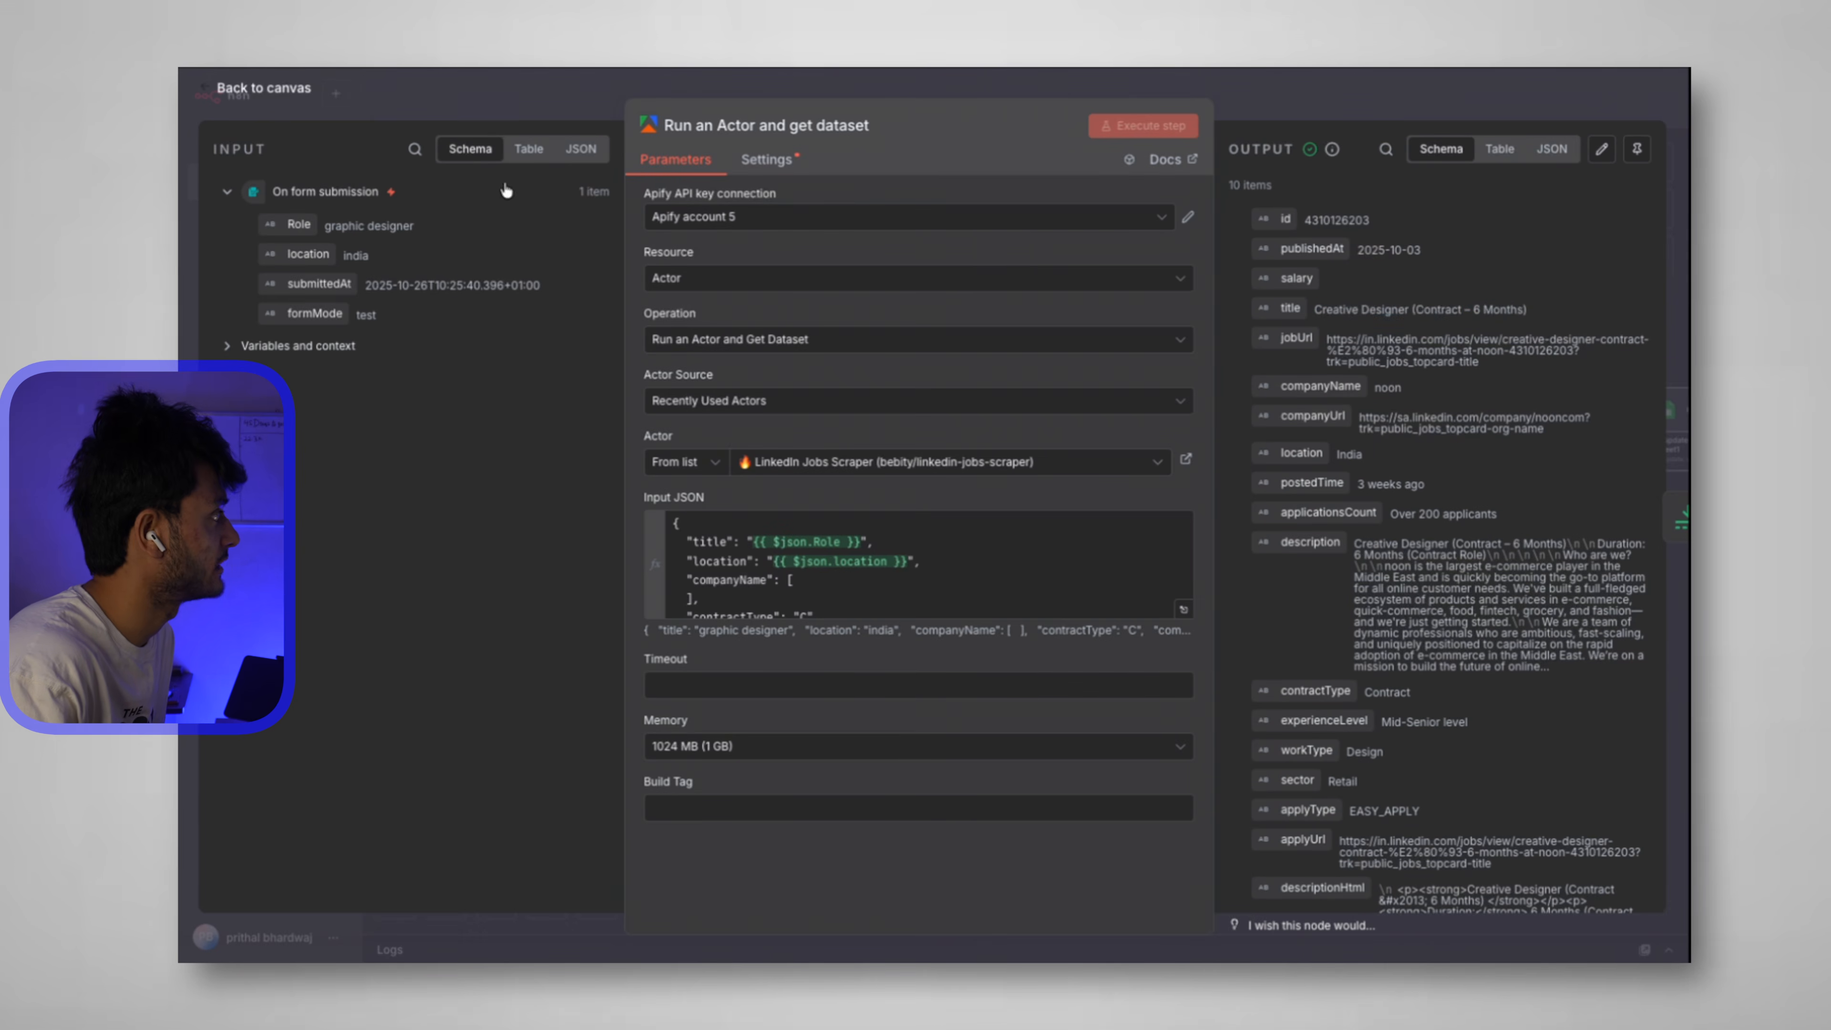
{"action": "left_click", "coordinate": [288, 91]}
Examine the executed nodes on the canvas, and check the written lead rows across the columns of the Linkedin leads finder sheet.
{"action": "scroll", "coordinate": [1054, 445], "scroll_direction": "right", "scroll_amount": 4}
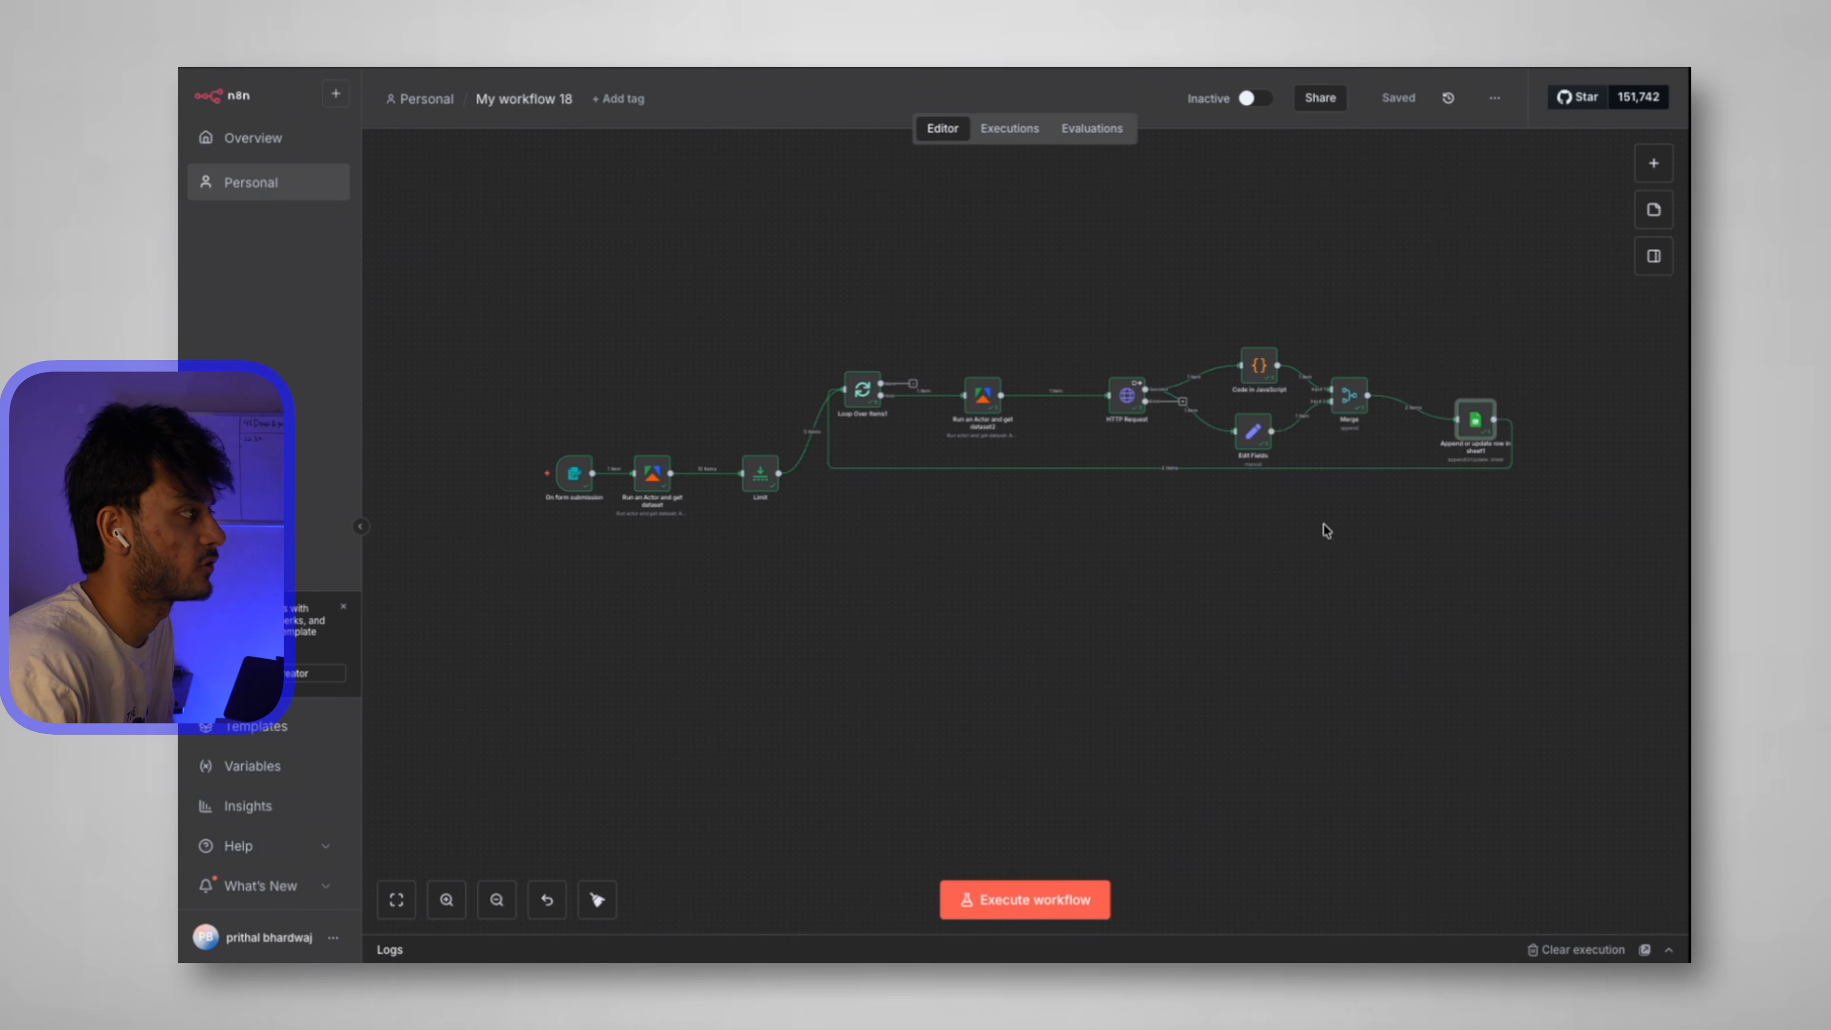
{"action": "scroll", "coordinate": [1324, 525], "scroll_direction": "up", "scroll_amount": 5}
{"action": "scroll", "coordinate": [1325, 530], "scroll_direction": "up", "scroll_amount": 1}
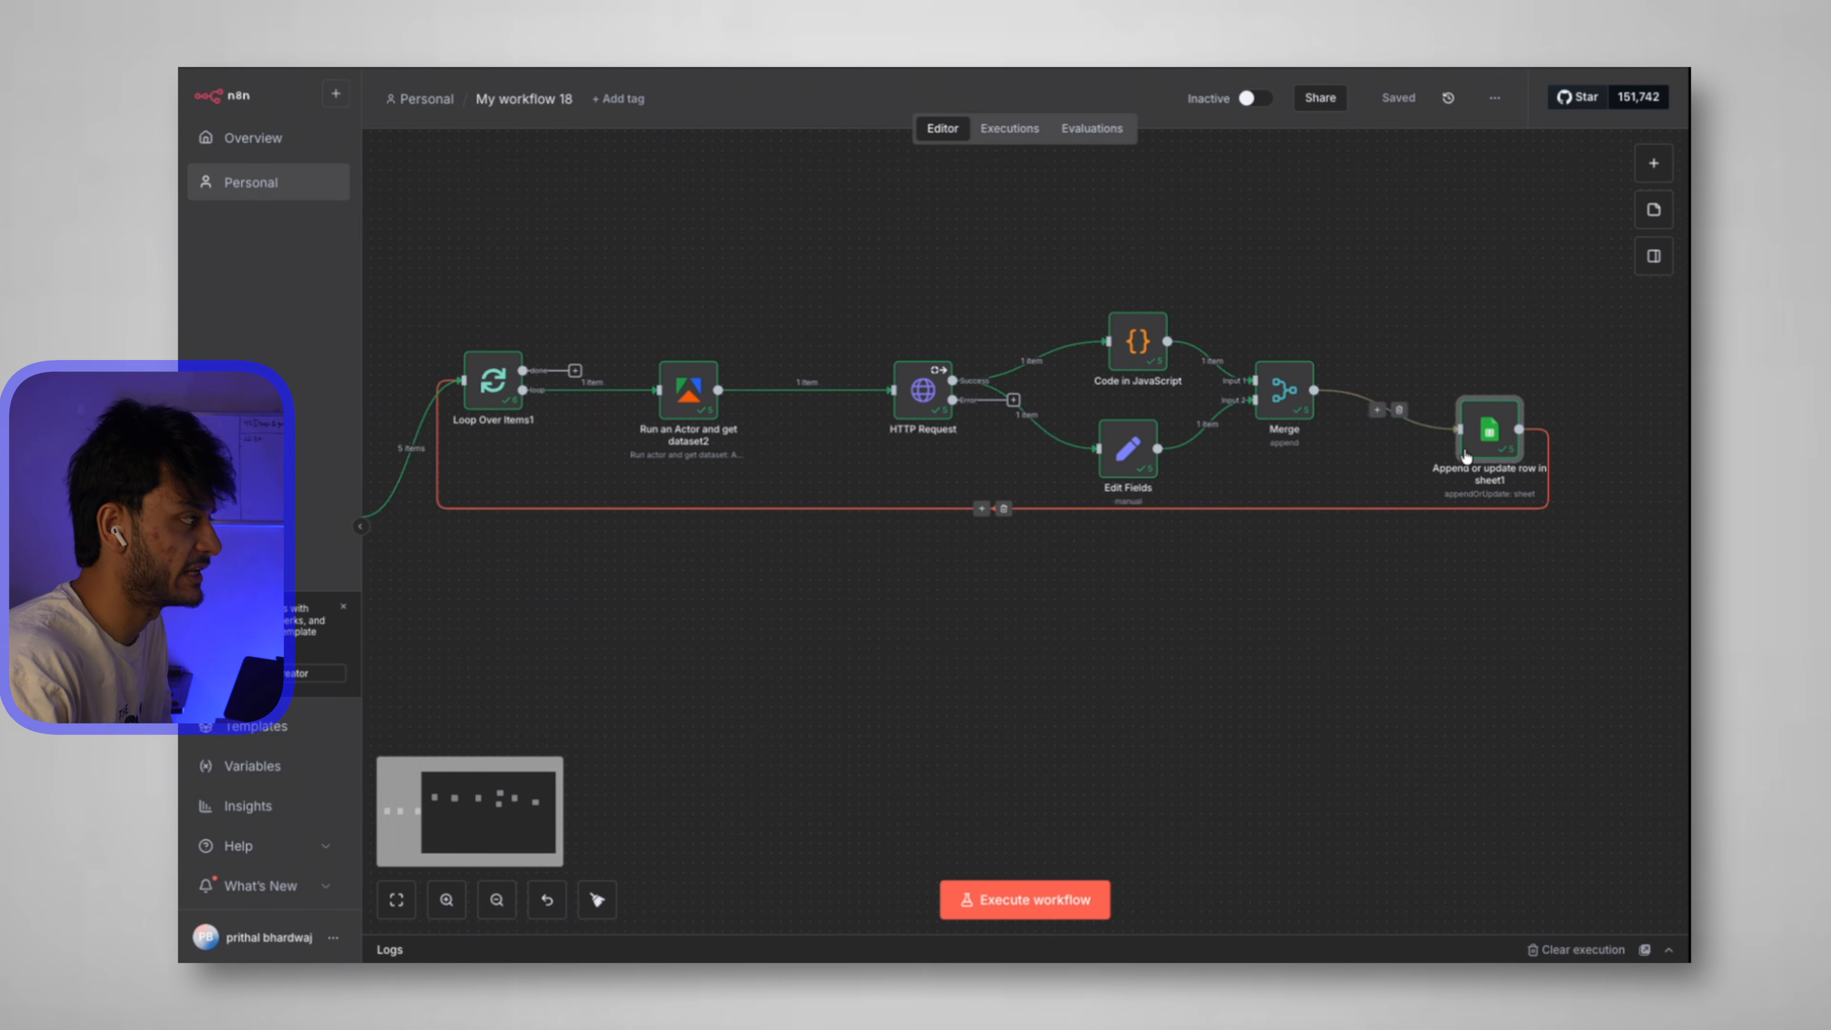
{"action": "scroll", "coordinate": [1267, 697], "scroll_direction": "down", "scroll_amount": 2}
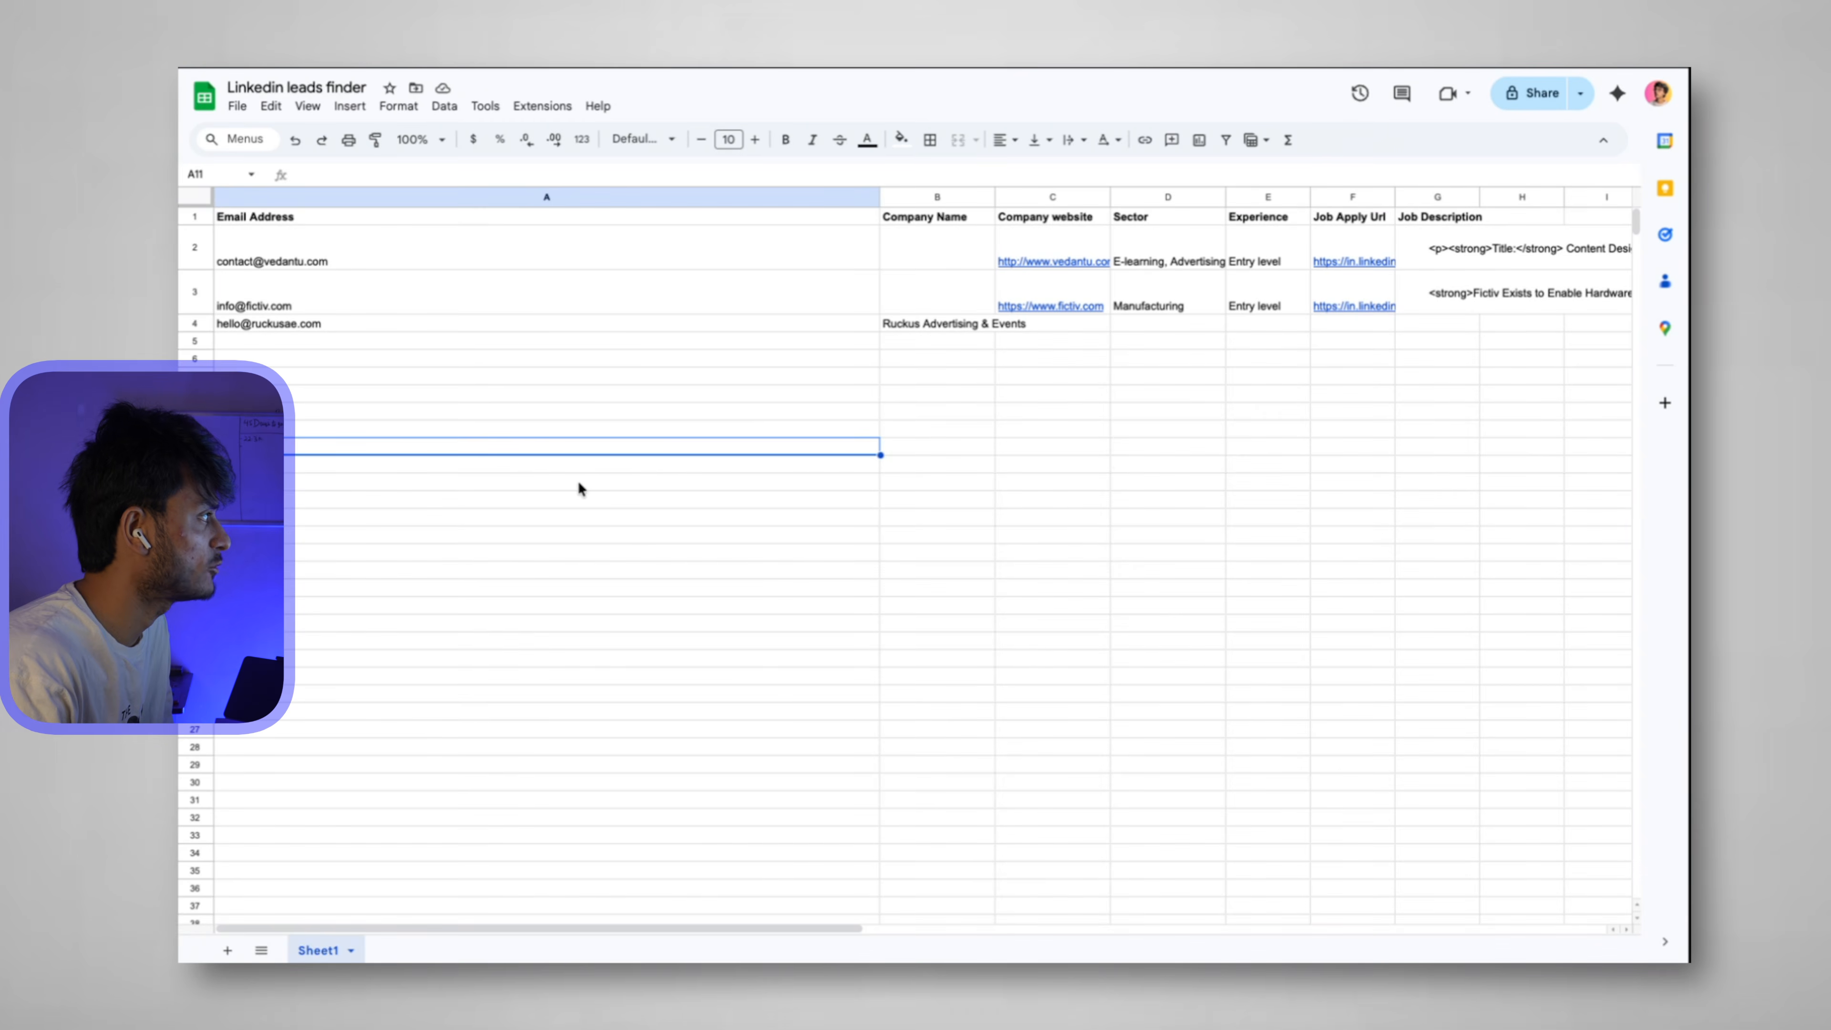
{"action": "scroll", "coordinate": [993, 419], "scroll_direction": "right", "scroll_amount": 6}
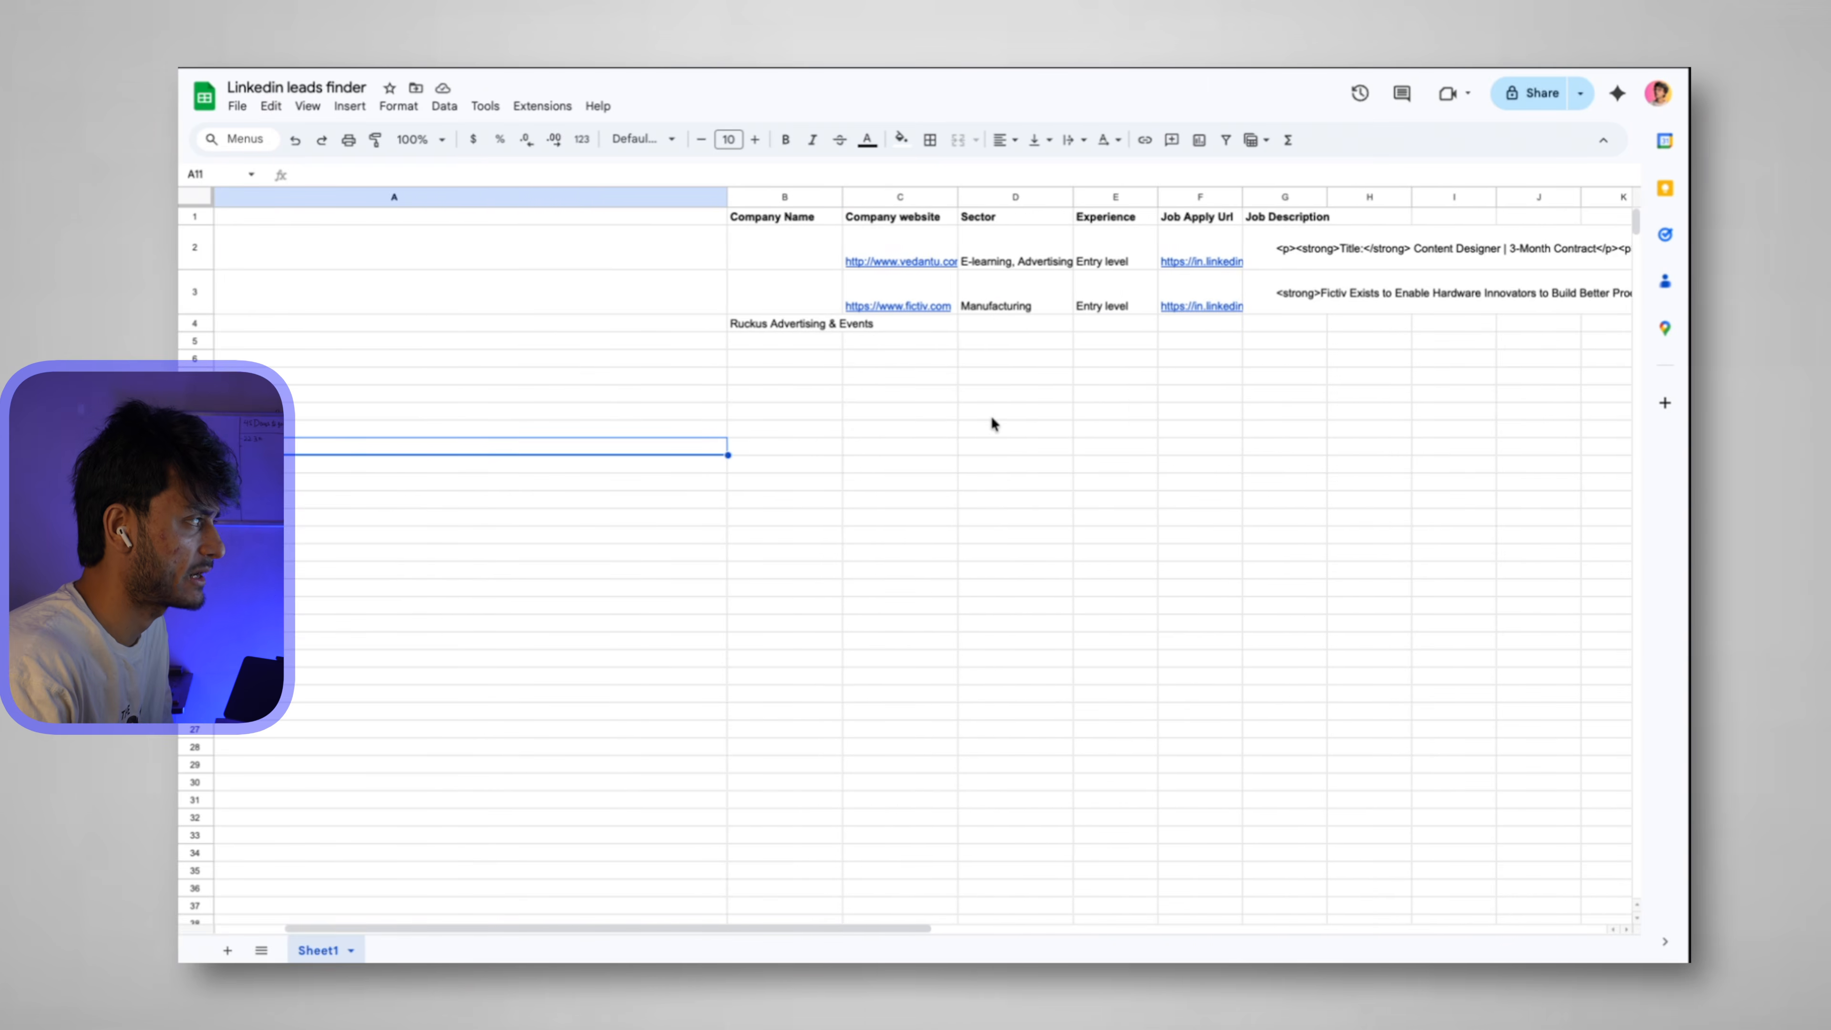
{"action": "scroll", "coordinate": [993, 423], "scroll_direction": "left", "scroll_amount": 6}
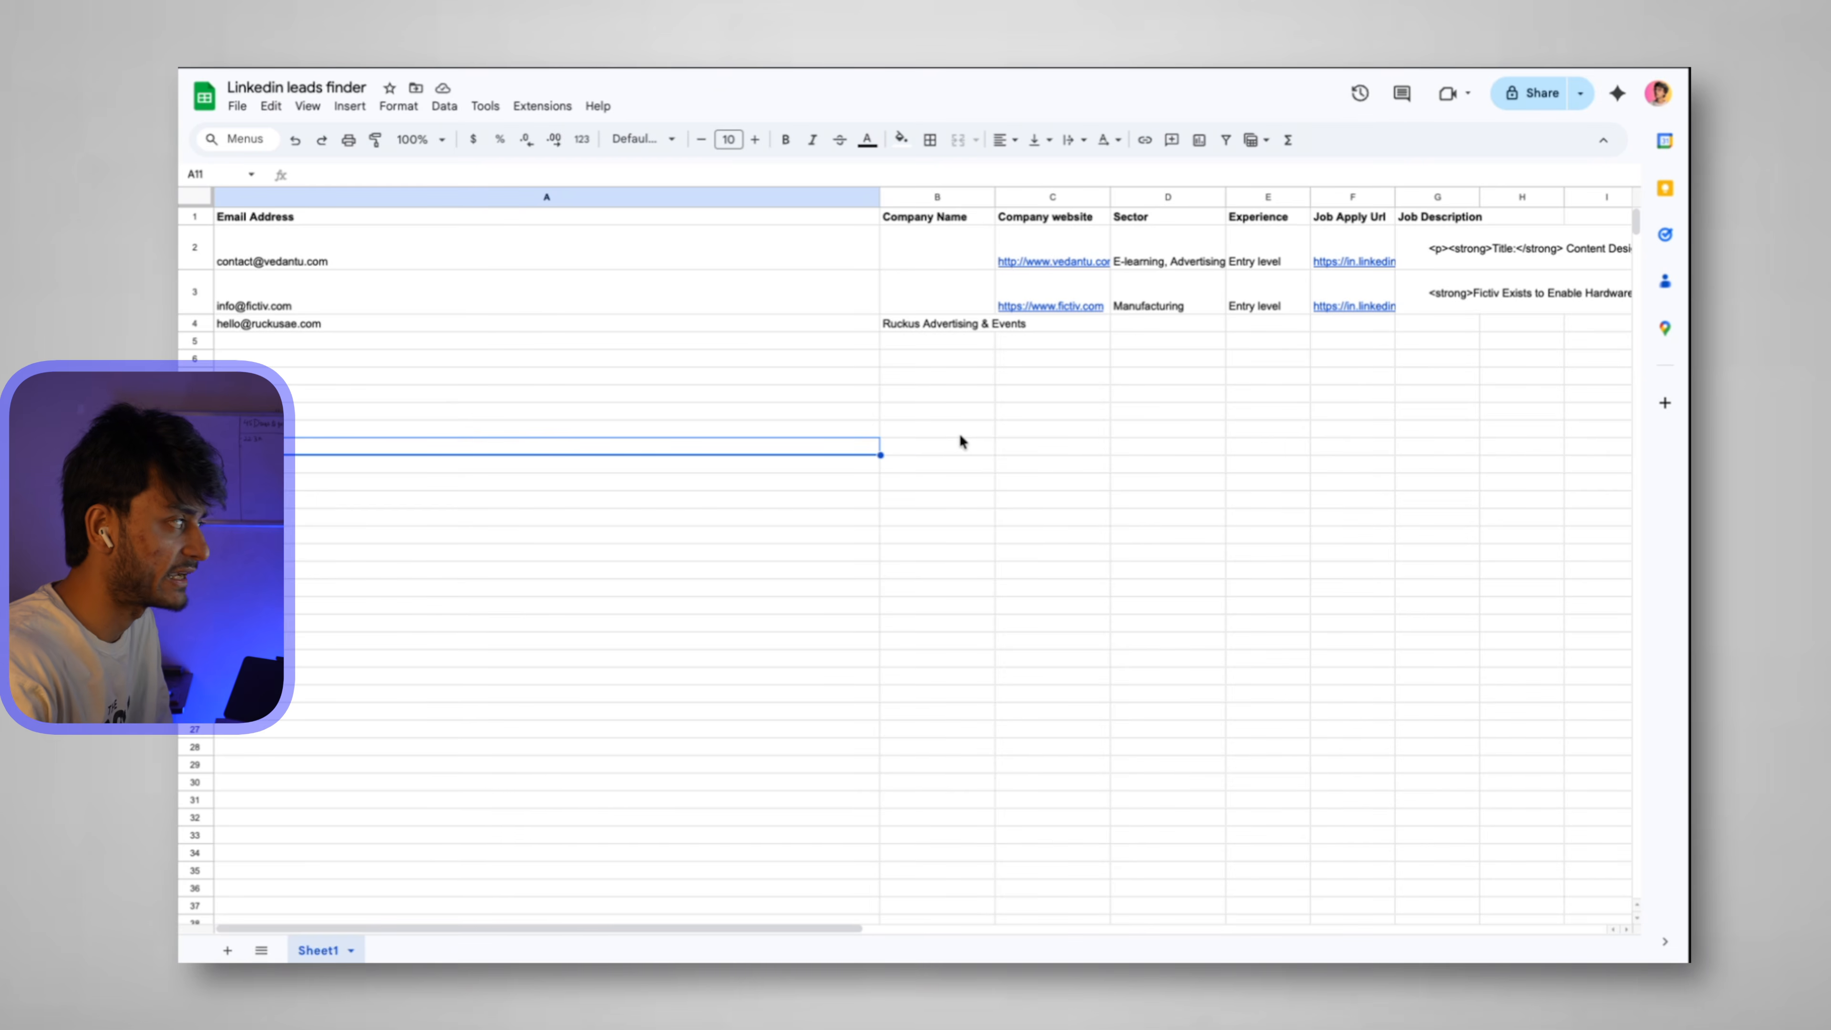
Examine the Email Address column and the Job Description entries in the sheet, and clear the cell selection.
{"action": "left_click", "coordinate": [1211, 391]}
{"action": "left_click_drag", "start_coordinate": [556, 241], "coordinate": [664, 896]}
{"action": "scroll", "coordinate": [1231, 757], "scroll_direction": "right", "scroll_amount": 5}
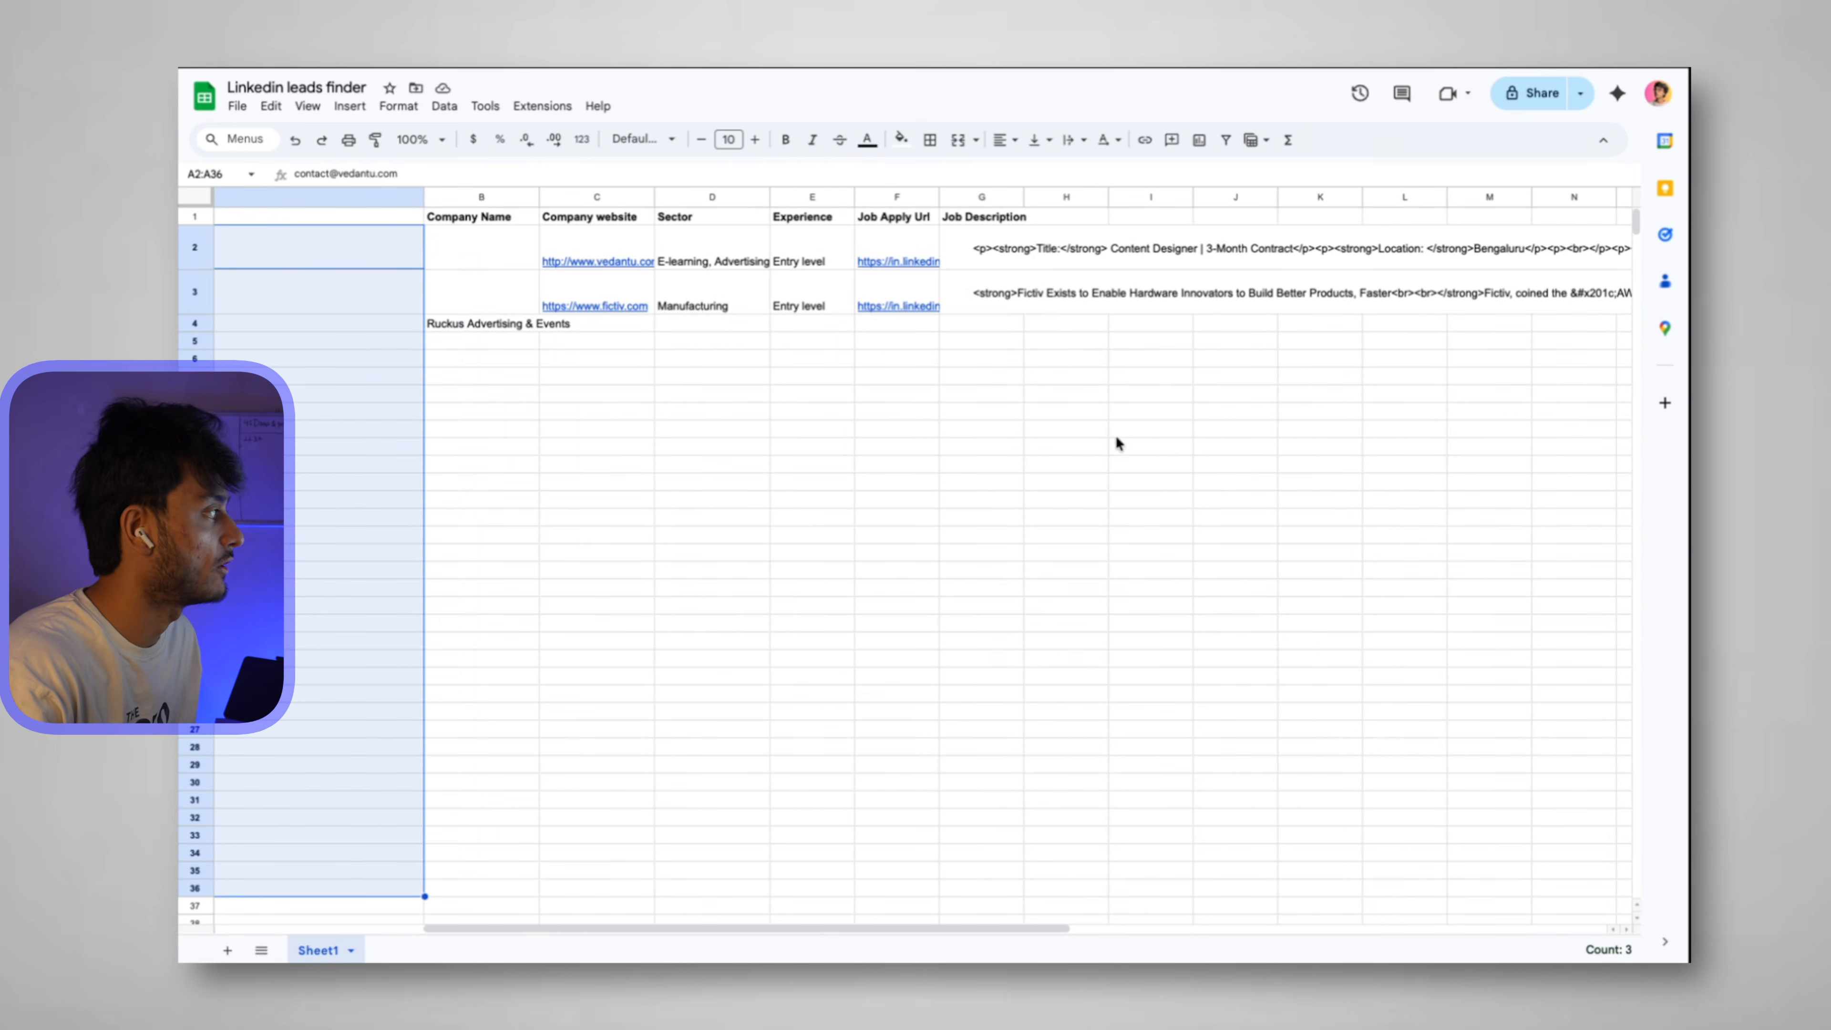
{"action": "left_click", "coordinate": [1014, 246]}
{"action": "key", "text": "ctrl+shift+Right"}
{"action": "key", "text": "ctrl+shift+Down"}
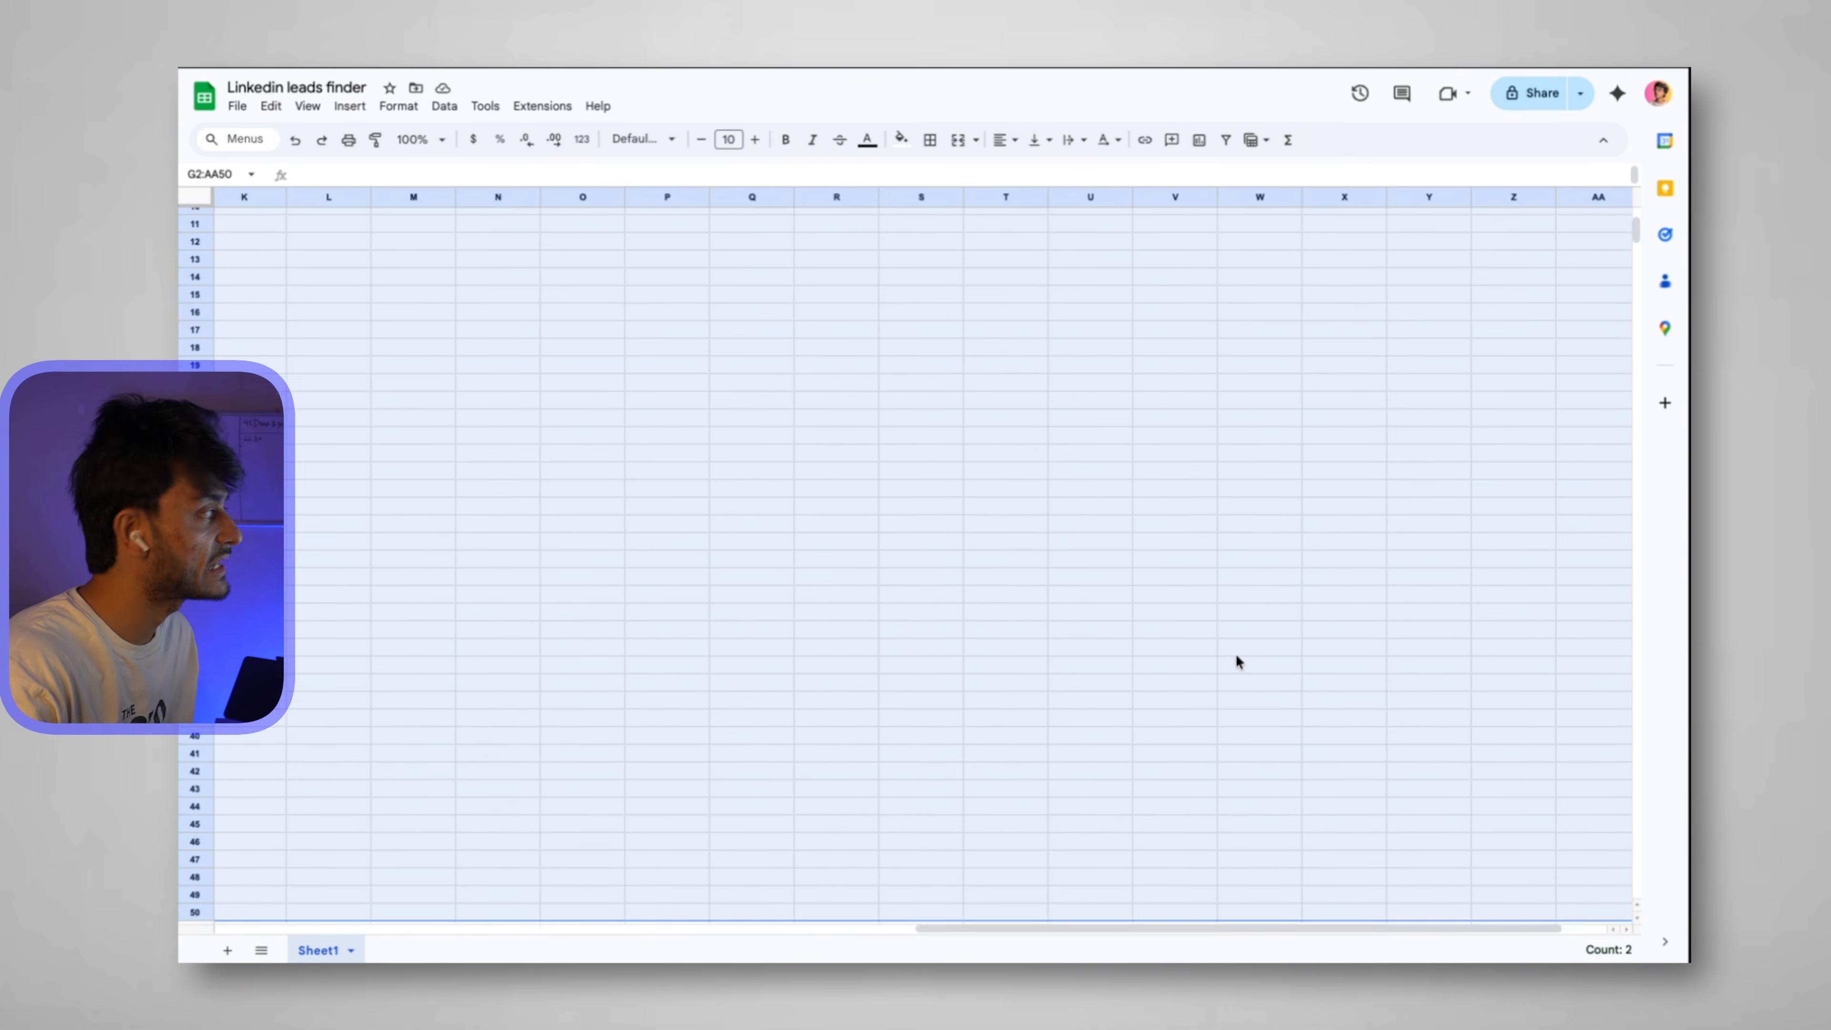
{"action": "scroll", "coordinate": [1236, 654], "scroll_direction": "left", "scroll_amount": 5}
{"action": "left_click", "coordinate": [998, 503]}
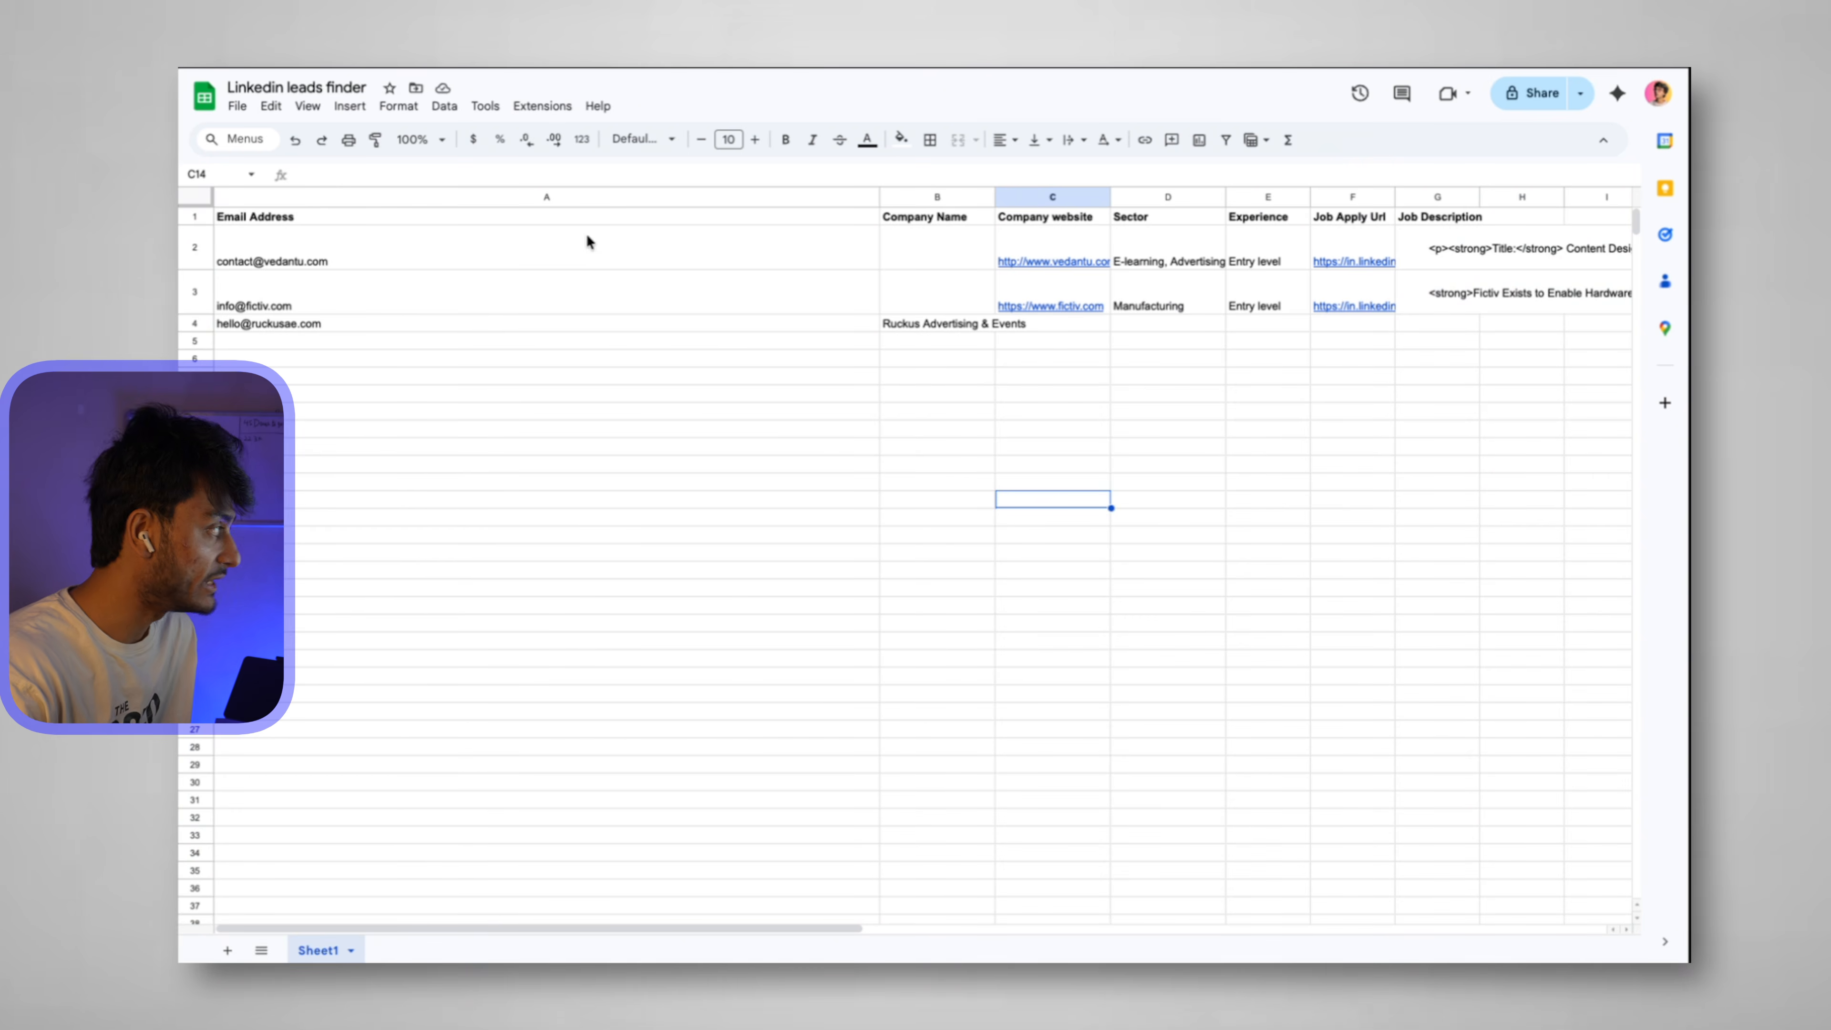